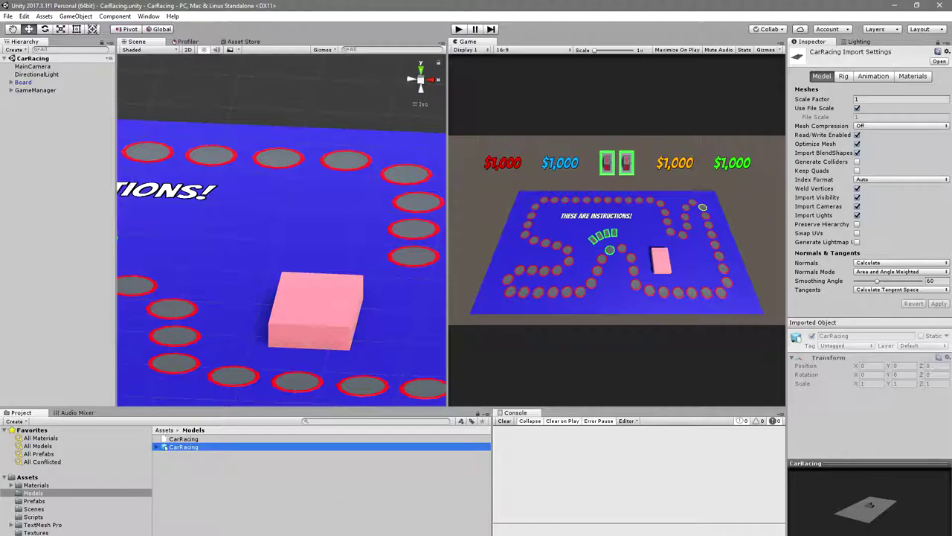
- Bring Blender to the front and orbit around, selecting the Deck box and then the thin Card
{"action": "mouse_move", "coordinate": [255, 535]}
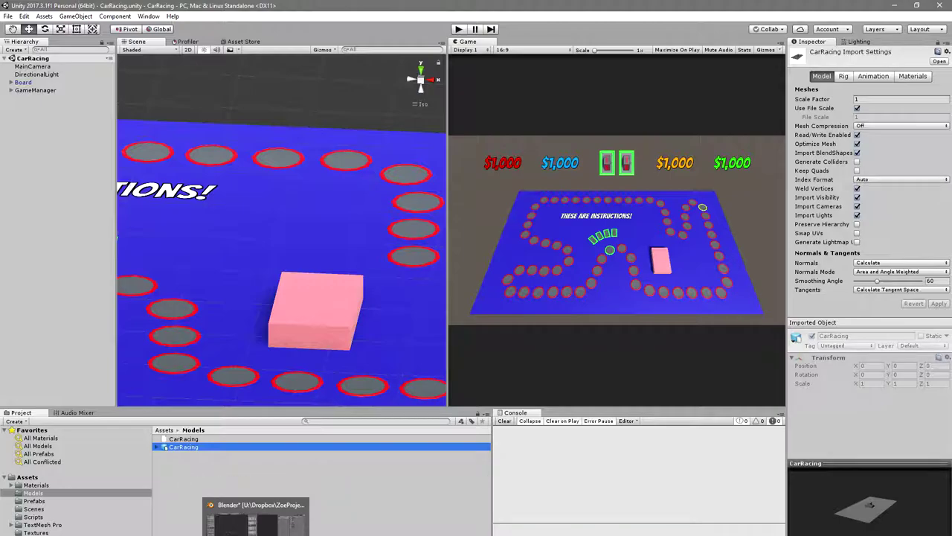
{"action": "left_click", "coordinate": [256, 521]}
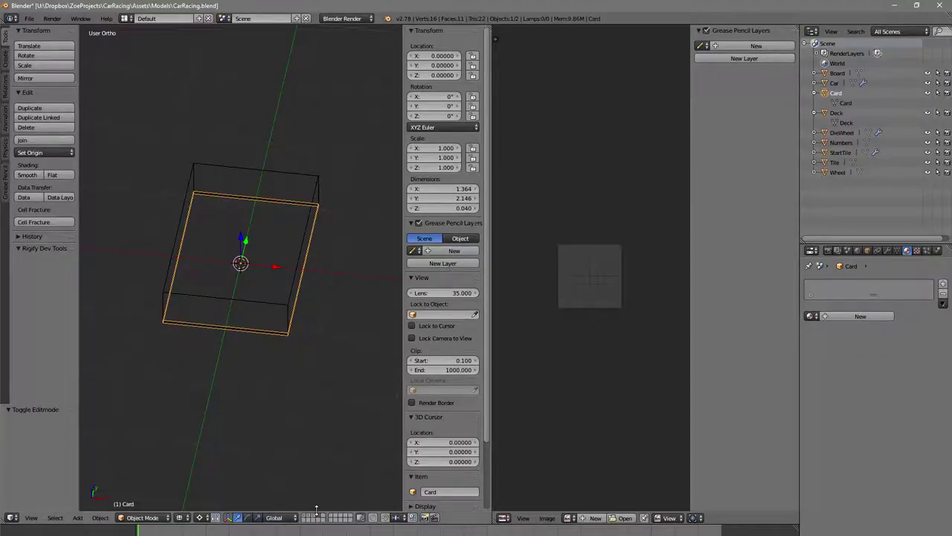
{"action": "left_click_drag", "start_coordinate": [315, 336], "coordinate": [281, 339]}
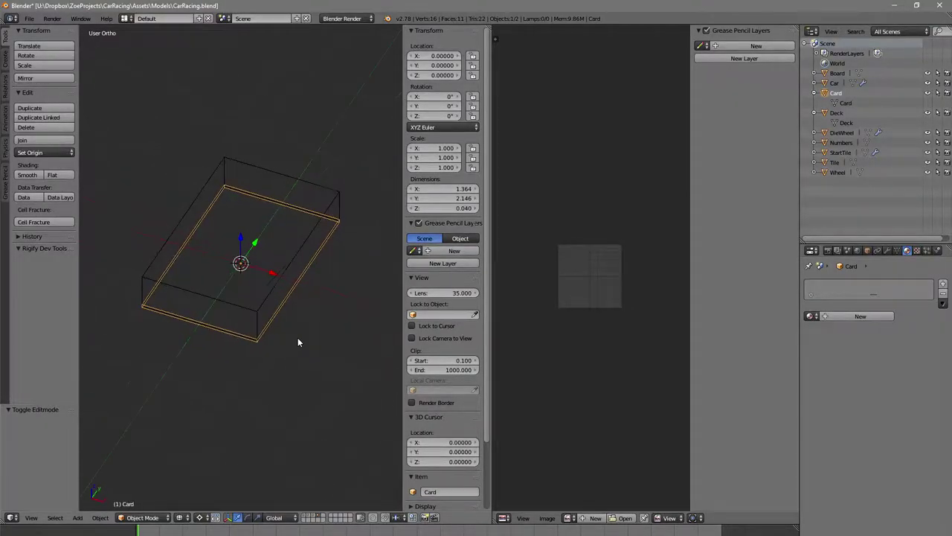
{"action": "right_click", "coordinate": [245, 287]}
{"action": "left_click_drag", "start_coordinate": [247, 290], "coordinate": [255, 335]}
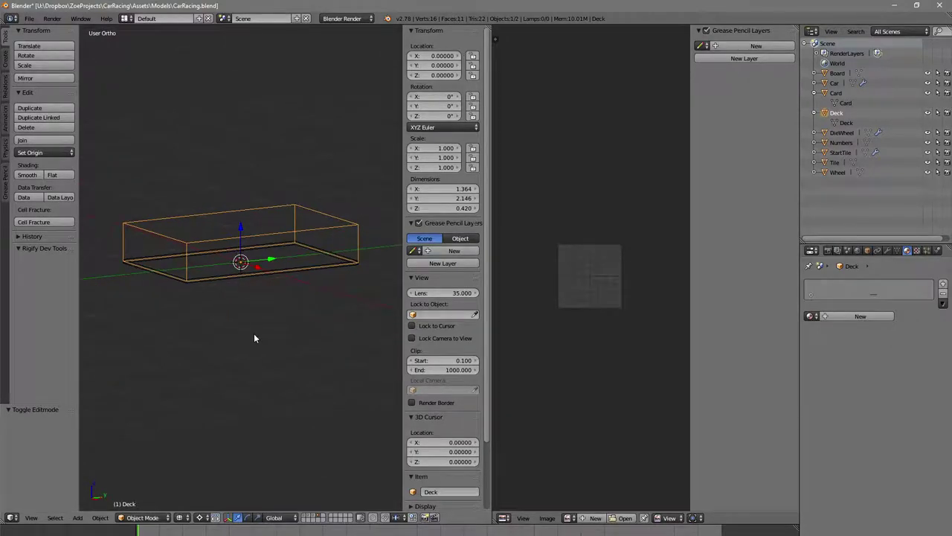
{"action": "right_click", "coordinate": [202, 280]}
{"action": "left_click_drag", "start_coordinate": [211, 309], "coordinate": [258, 326]}
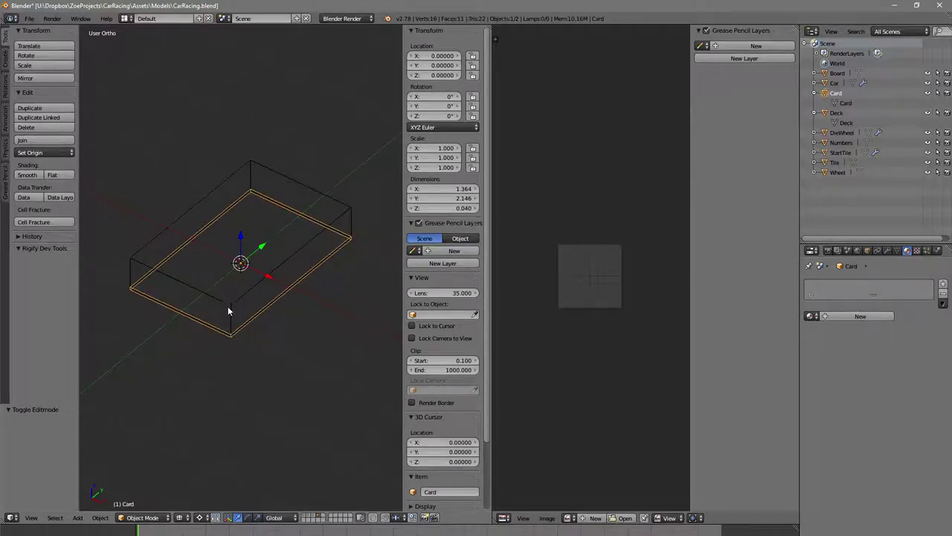
- Reselect the Deck box and orbit to a more top-down view of it
{"action": "right_click", "coordinate": [229, 312], "text": "shift"}
{"action": "right_click", "coordinate": [232, 334]}
{"action": "mouse_move", "coordinate": [257, 317]}
{"action": "left_mouse_down"}
{"action": "mouse_move", "coordinate": [266, 304]}
{"action": "mouse_move", "coordinate": [272, 314]}
{"action": "left_mouse_up"}
{"action": "right_click", "coordinate": [262, 313]}
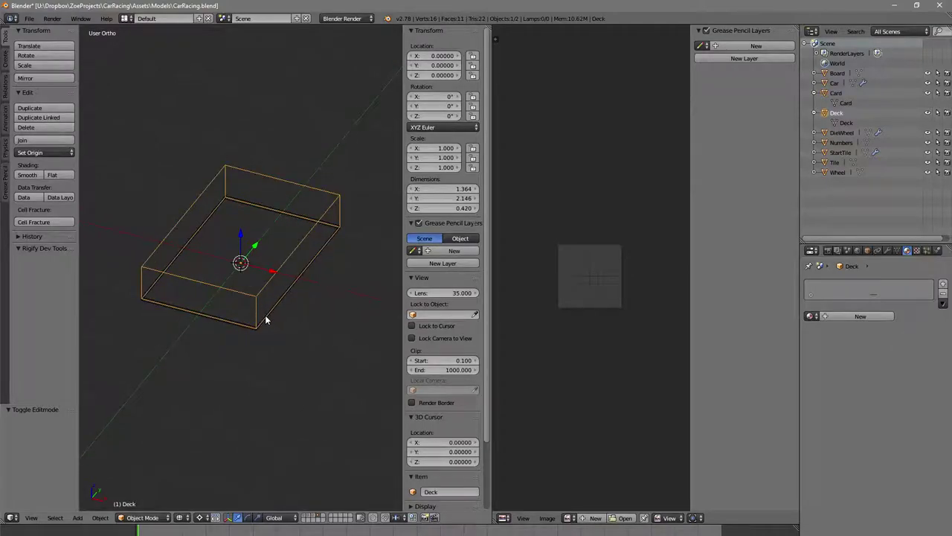
{"action": "left_click_drag", "start_coordinate": [266, 297], "coordinate": [245, 244]}
- In Edit Mode, inspect the Deck's UV islands by selecting its front, side and top faces
{"action": "key", "text": "Tab"}
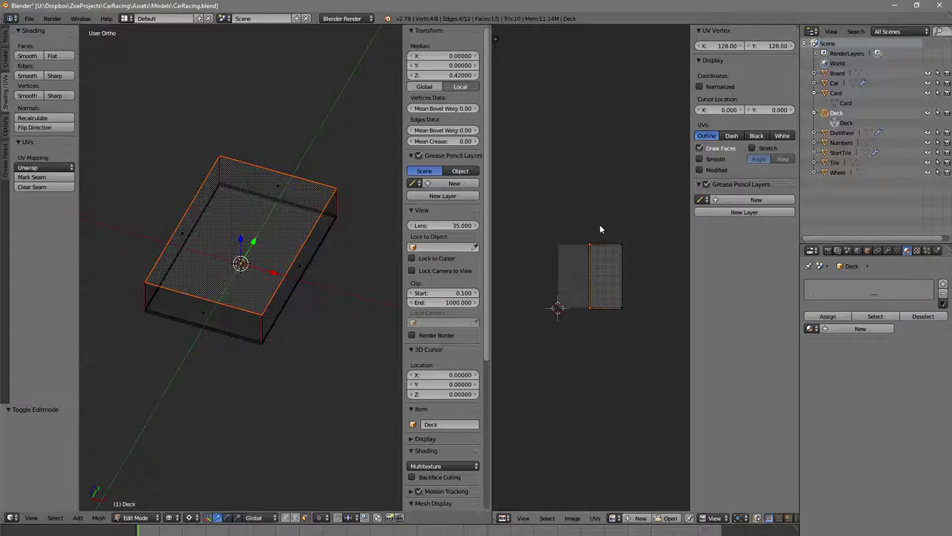
{"action": "key", "text": "a"}
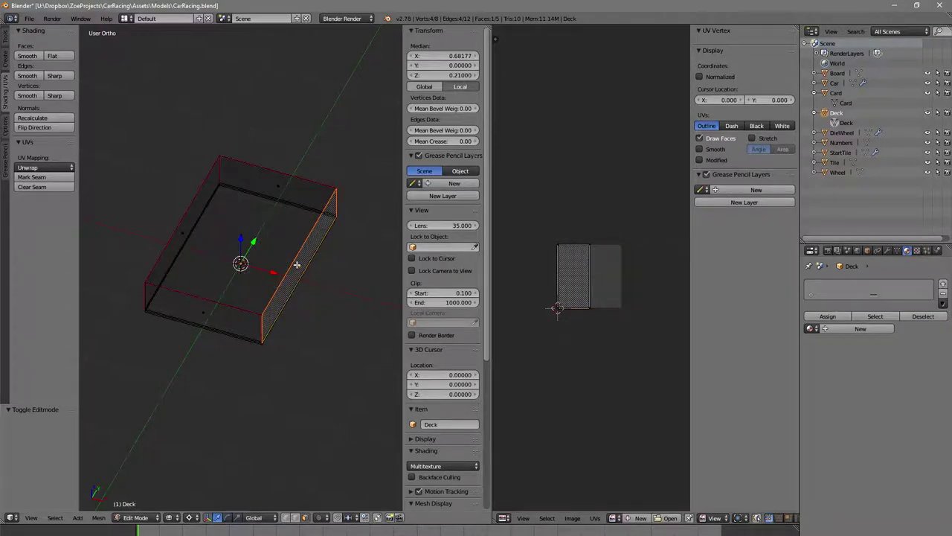
{"action": "right_click", "coordinate": [218, 309]}
{"action": "key", "text": "a"}
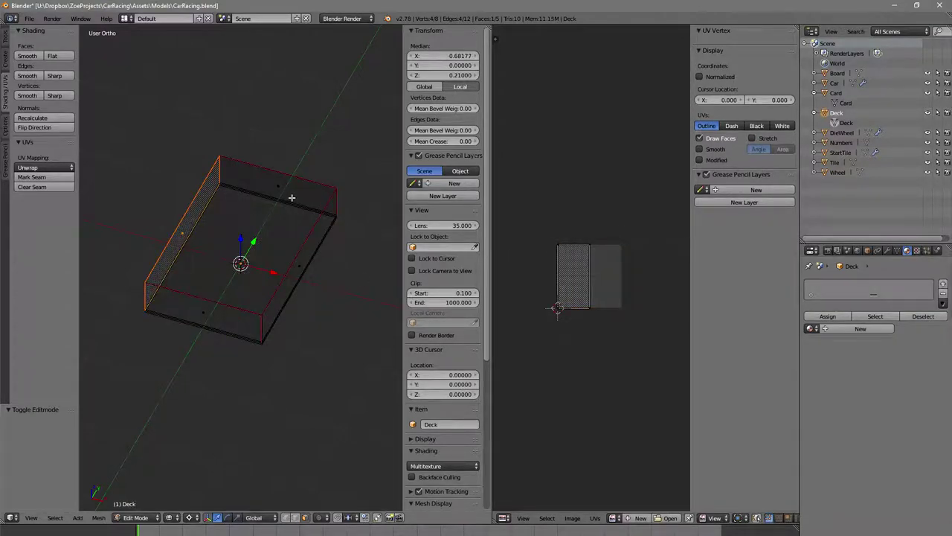
{"action": "right_click", "coordinate": [287, 192]}
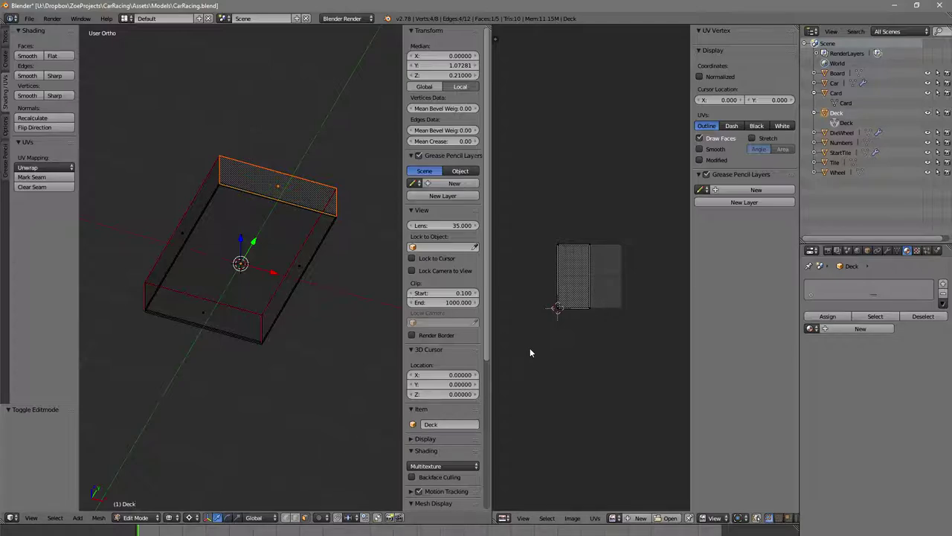
{"action": "right_click", "coordinate": [261, 278]}
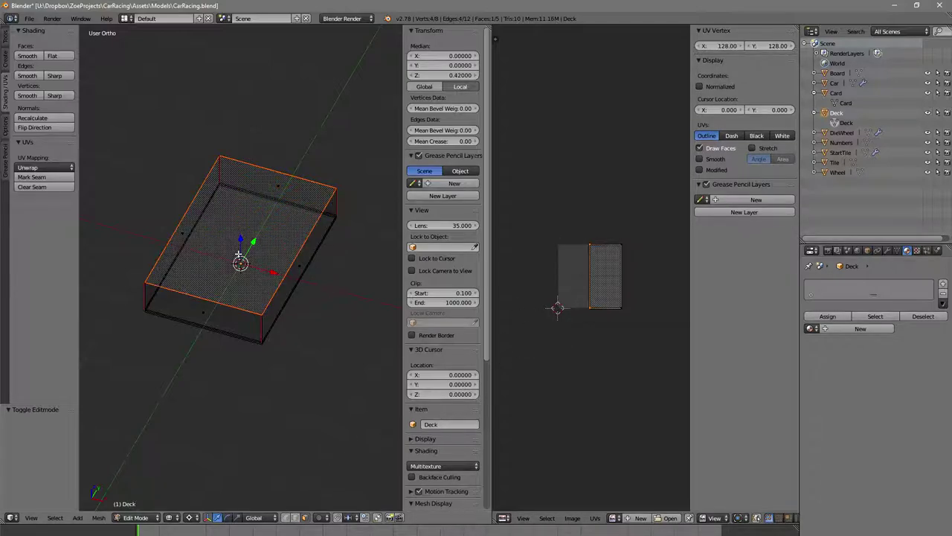
{"action": "key", "text": "Tab"}
- Select the Card's bottom face in Edit Mode to confirm it maps to the texture's right half
{"action": "right_click", "coordinate": [237, 342]}
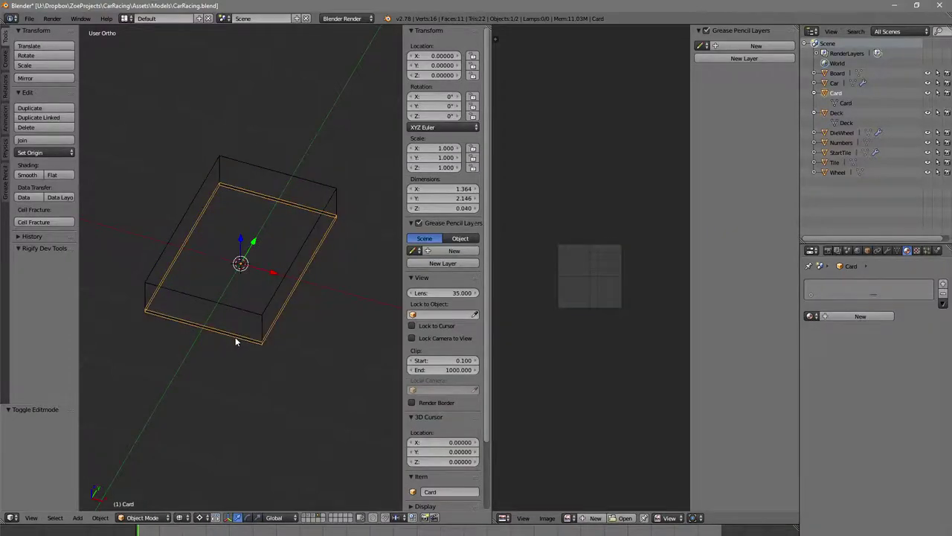
{"action": "key", "text": "Tab"}
{"action": "left_click_drag", "start_coordinate": [269, 336], "coordinate": [267, 273]}
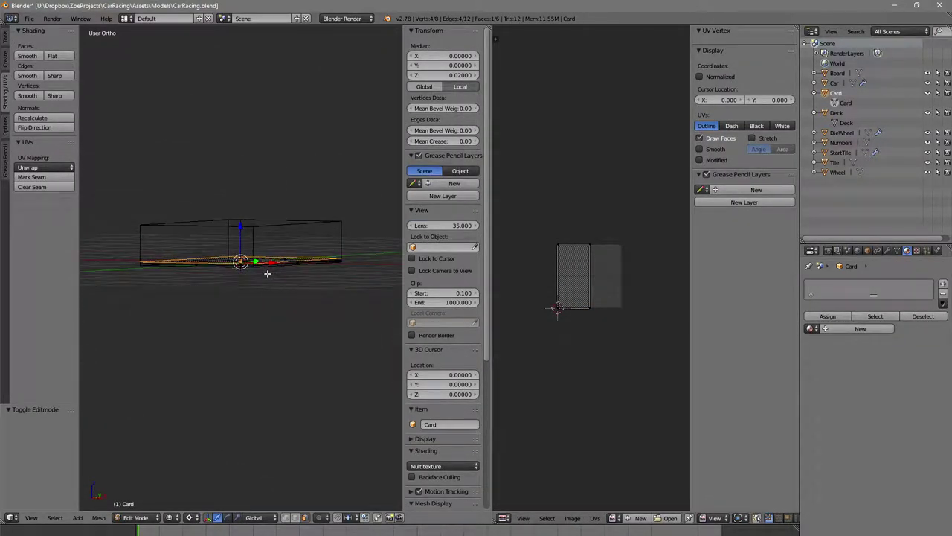
{"action": "left_click_drag", "start_coordinate": [332, 282], "coordinate": [323, 243]}
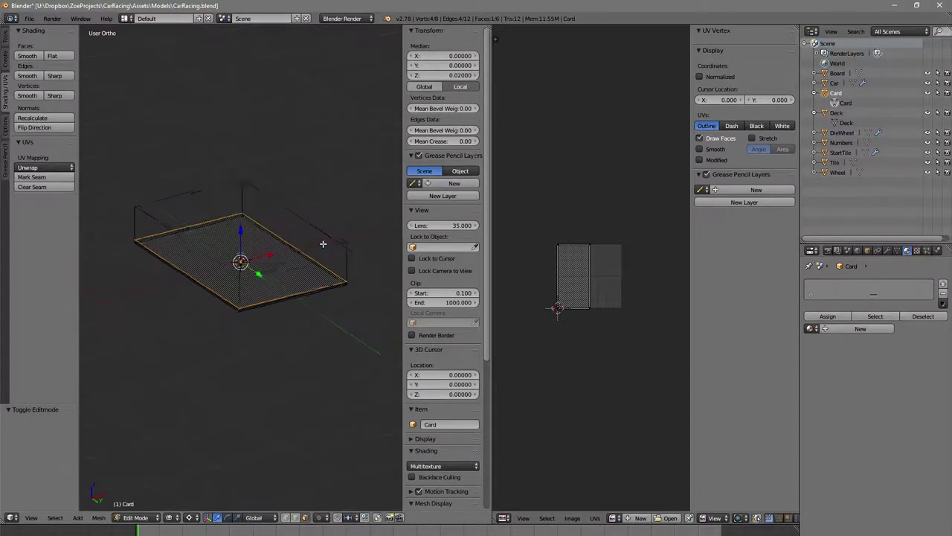
{"action": "right_click", "coordinate": [253, 256]}
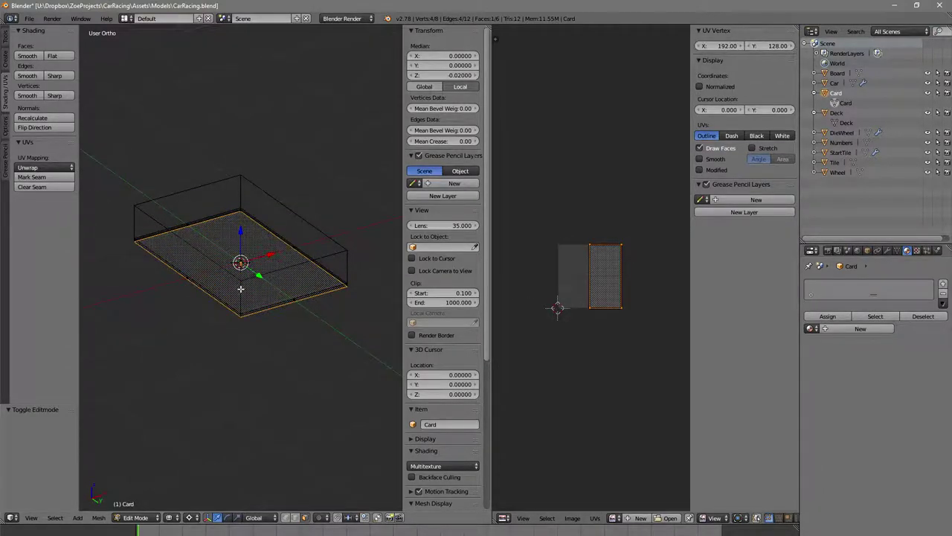
{"action": "left_click_drag", "start_coordinate": [247, 270], "coordinate": [273, 277]}
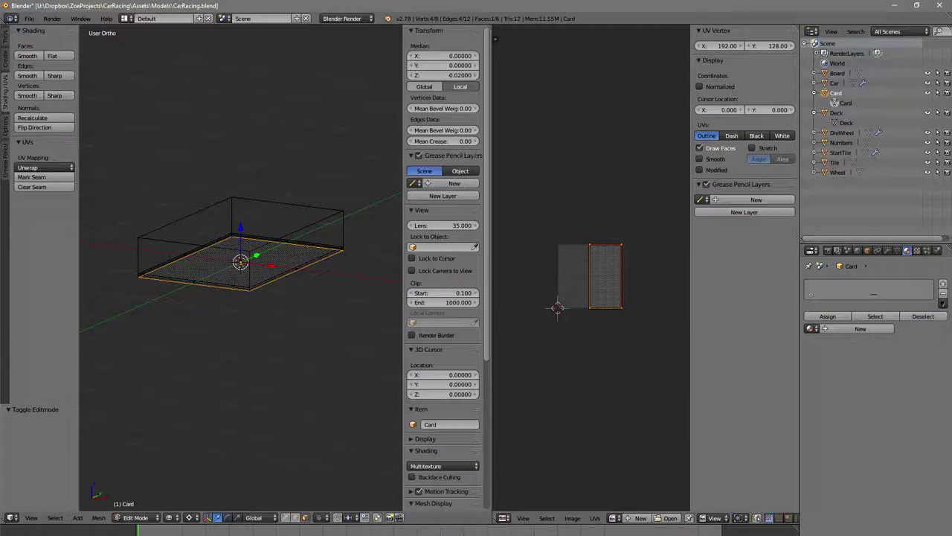
{"action": "key", "text": "alt+Tab"}
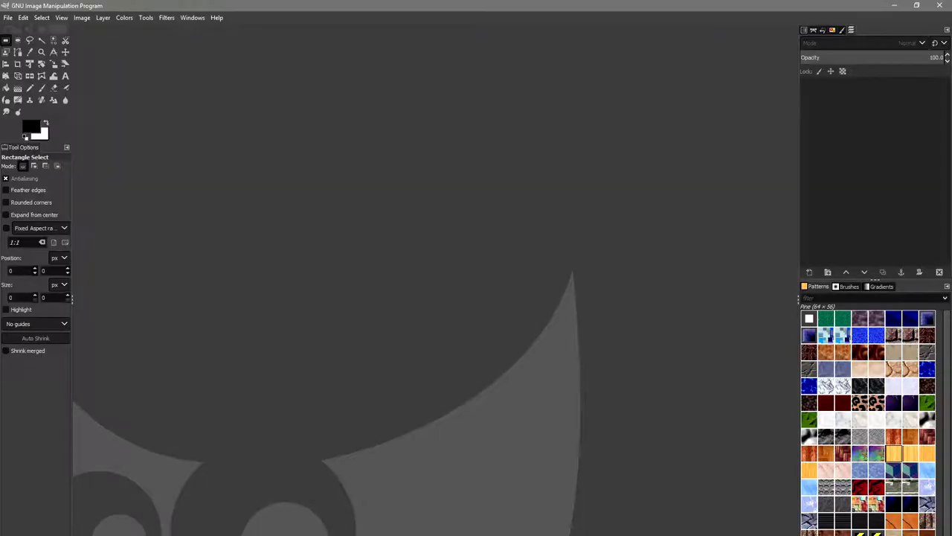
- Create a new blank white image with width 256 px and height 256 px
{"action": "left_click", "coordinate": [9, 18]}
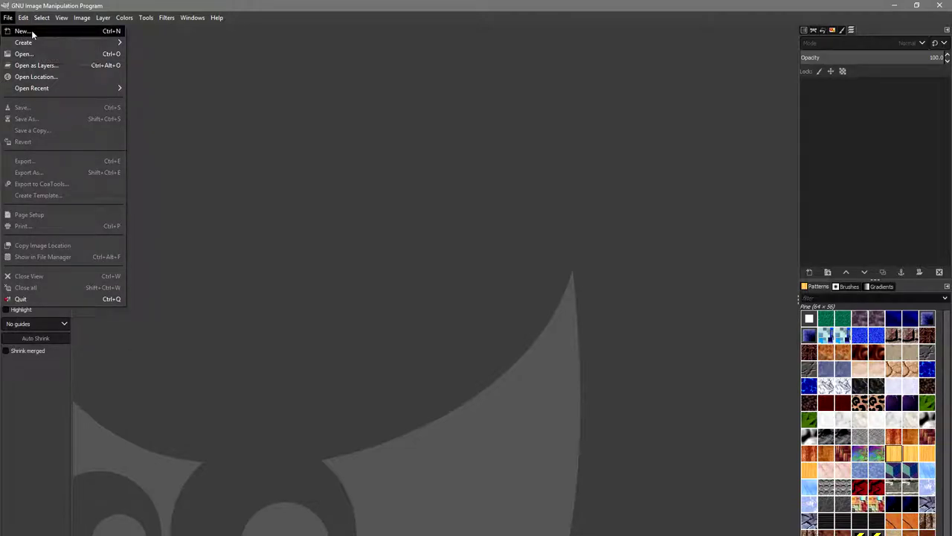
{"action": "left_click", "coordinate": [22, 31]}
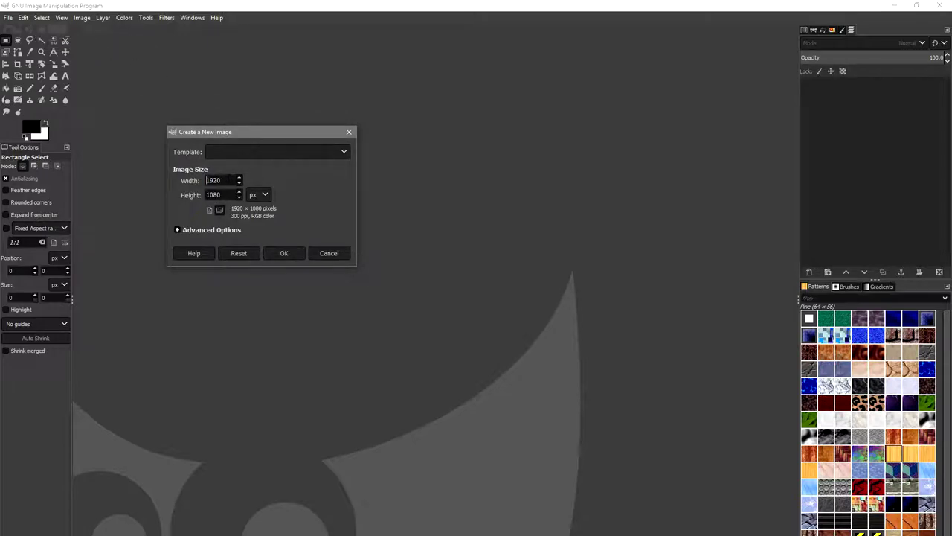
{"action": "double_click", "coordinate": [209, 180]}
{"action": "type", "text": "256"}
{"action": "key", "text": "Tab"}
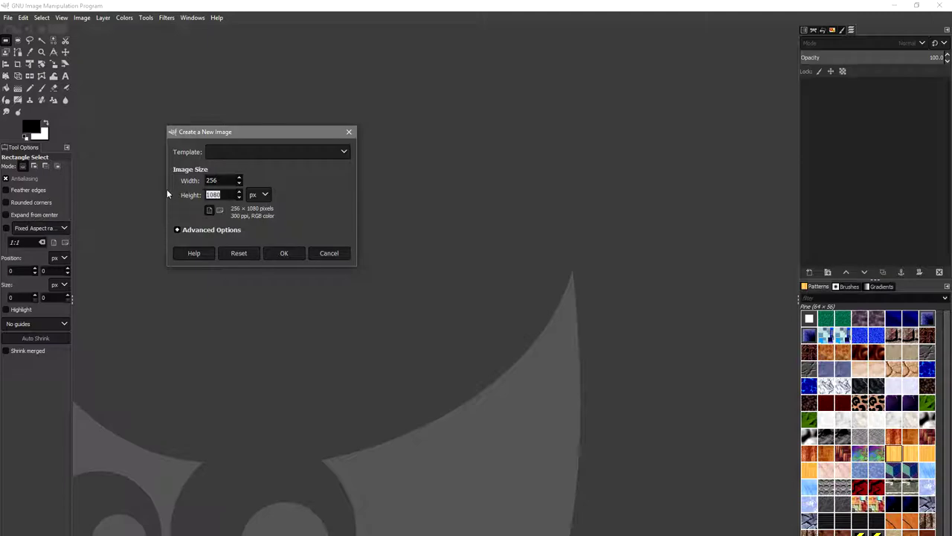
{"action": "type", "text": "256"}
{"action": "left_click", "coordinate": [285, 253]}
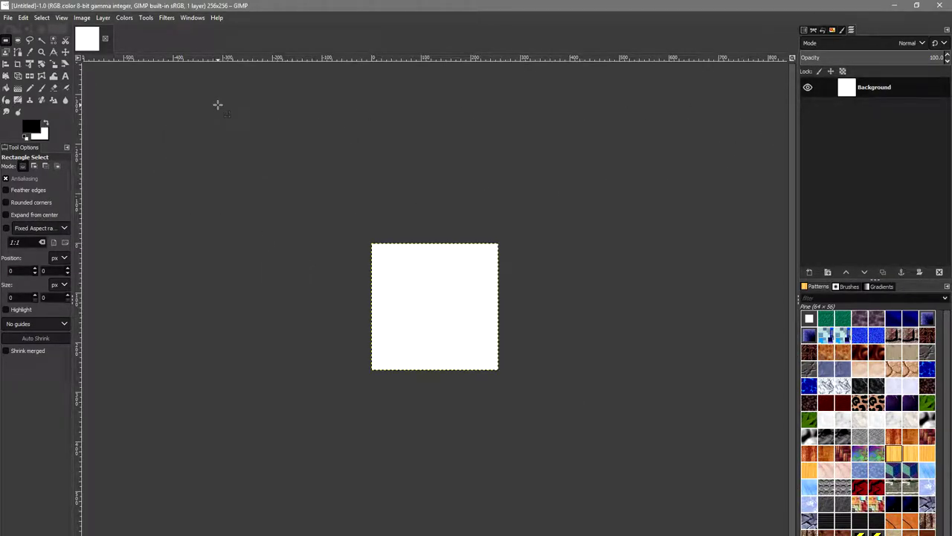
- Configure the image grid with 64-pixel spacing and red grid lines
{"action": "left_click", "coordinate": [62, 18]}
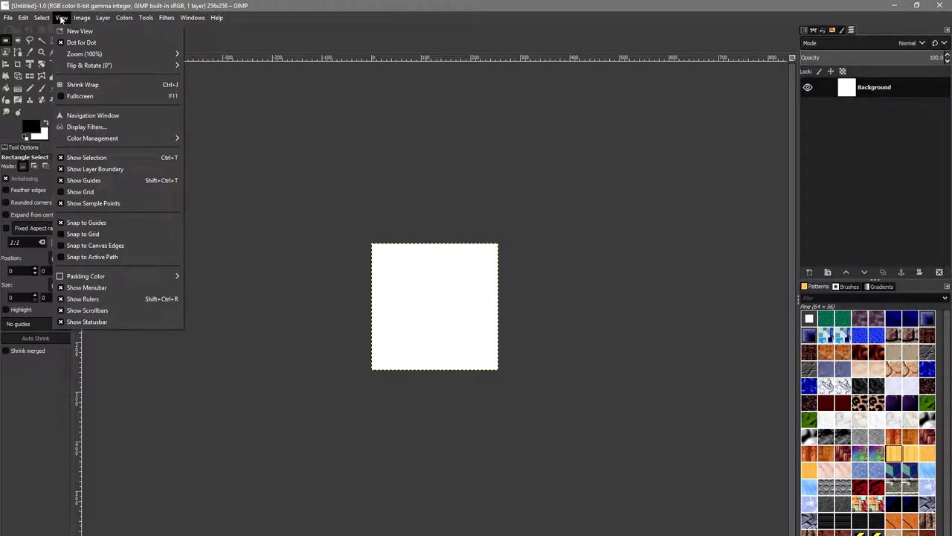
{"action": "mouse_move", "coordinate": [83, 18]}
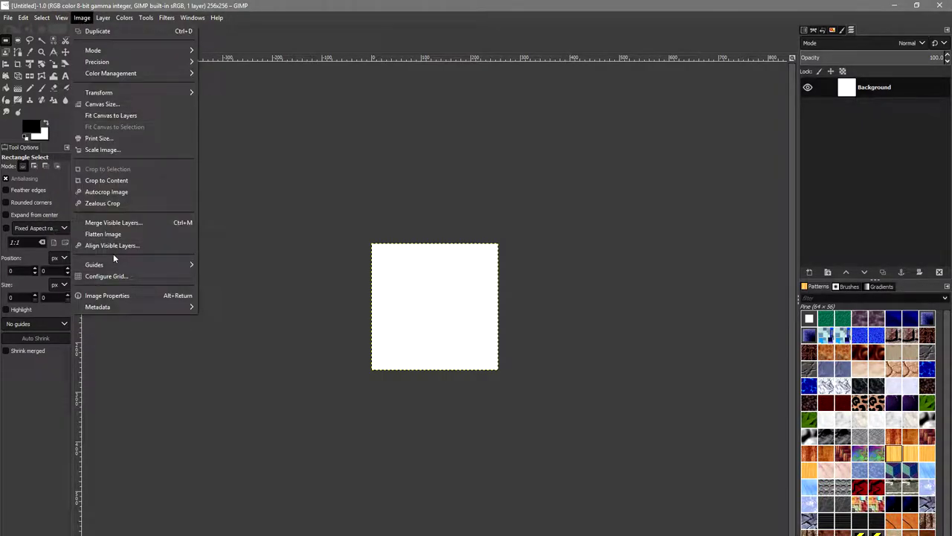
{"action": "left_click", "coordinate": [123, 275]}
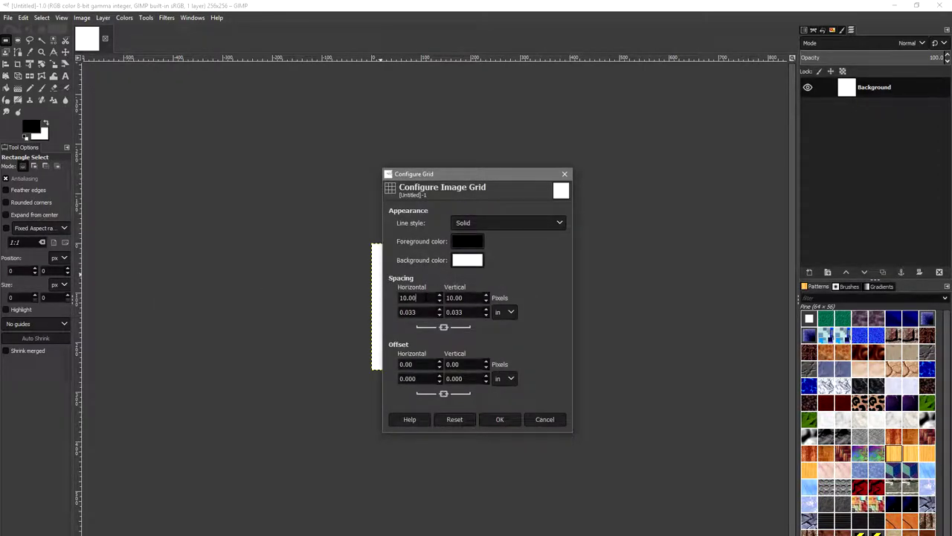
{"action": "left_click_drag", "start_coordinate": [419, 298], "coordinate": [359, 288]}
{"action": "type", "text": "64"}
{"action": "left_click", "coordinate": [479, 244]}
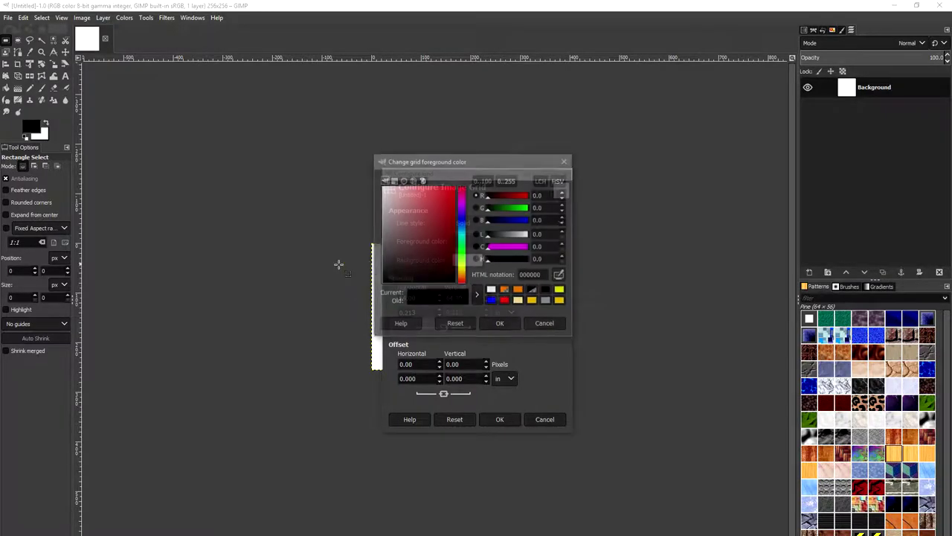
{"action": "left_click", "coordinate": [505, 300]}
{"action": "left_click", "coordinate": [506, 325]}
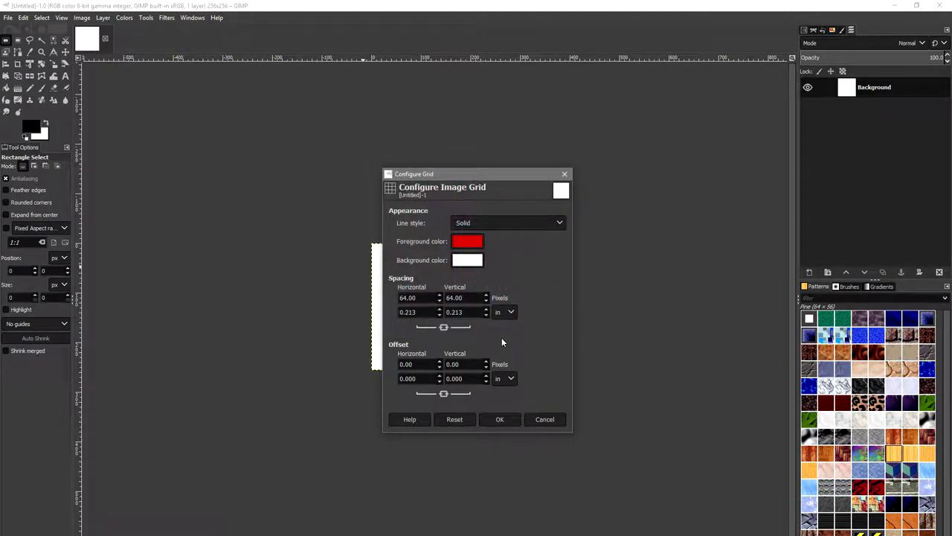
{"action": "left_click", "coordinate": [509, 419]}
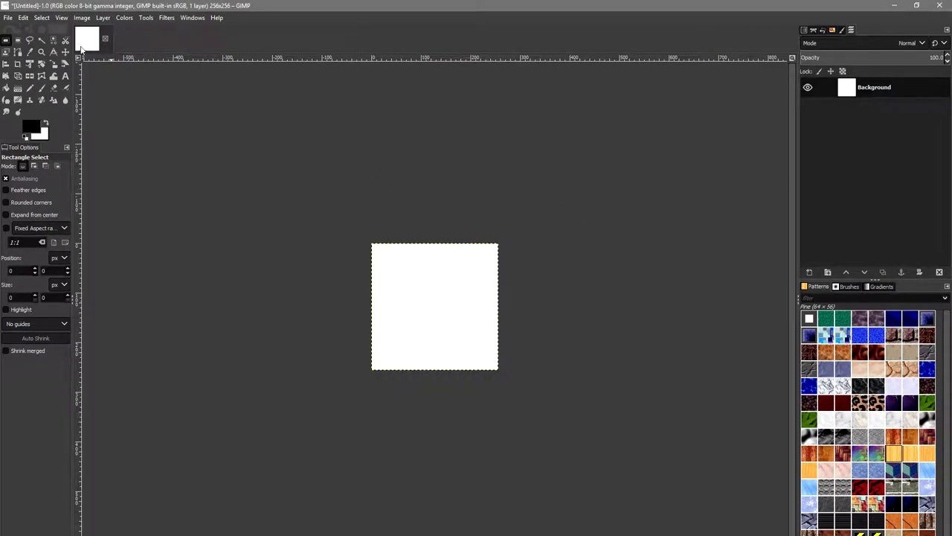
- Show the grid, enable snapping to grid and canvas edges, and test a snapped selection
{"action": "left_click", "coordinate": [62, 18]}
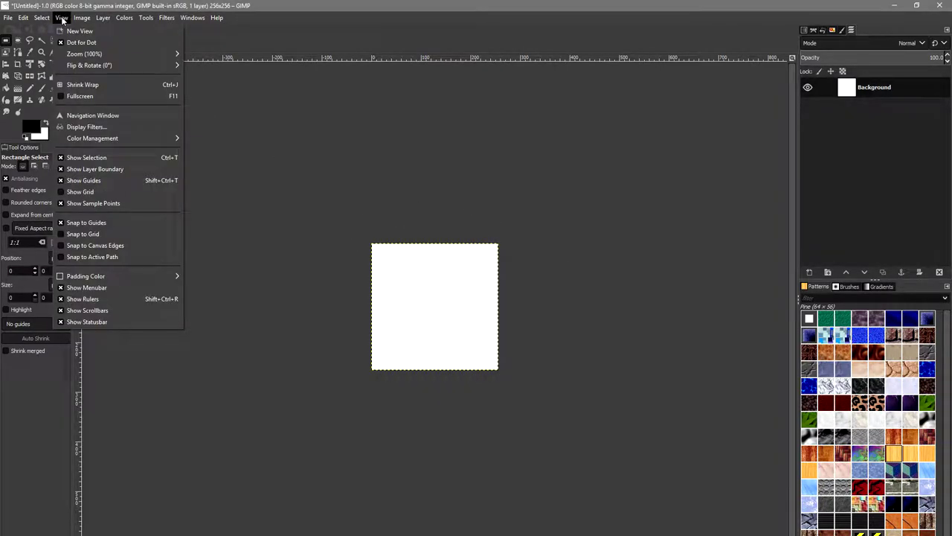
{"action": "left_click", "coordinate": [103, 192]}
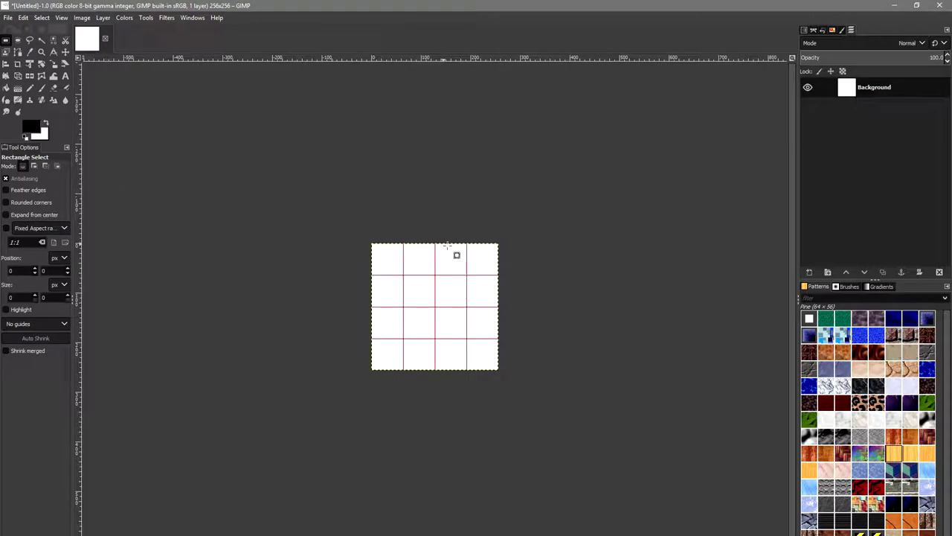
{"action": "left_click", "coordinate": [63, 18]}
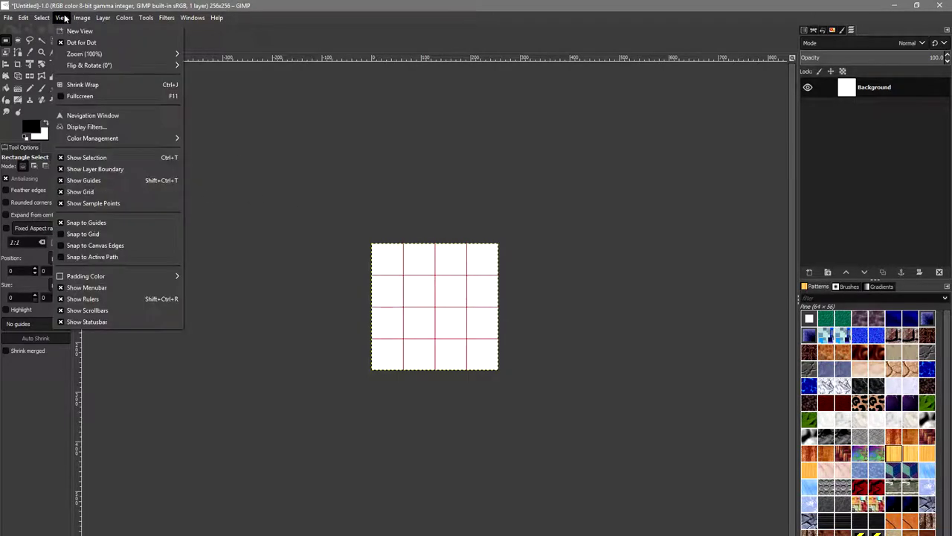
{"action": "left_click", "coordinate": [83, 233]}
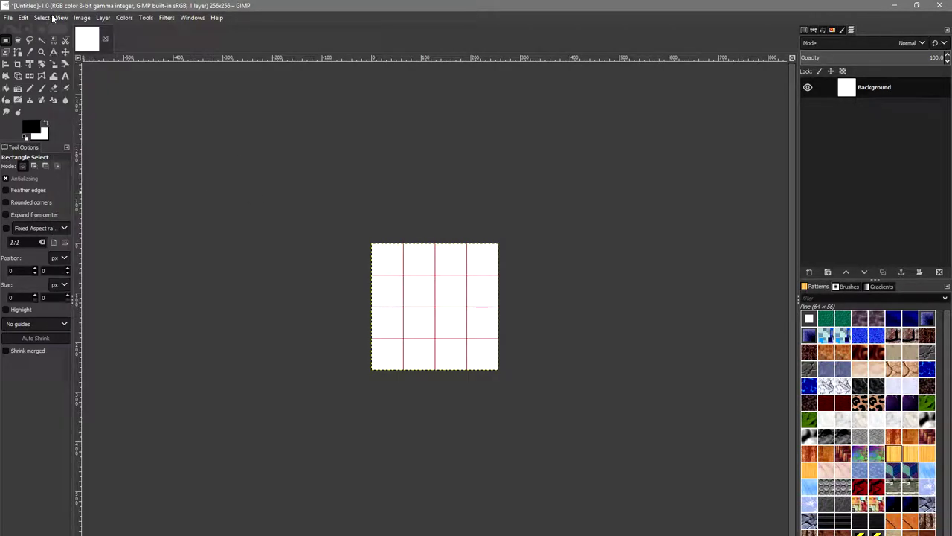
{"action": "left_click", "coordinate": [62, 18]}
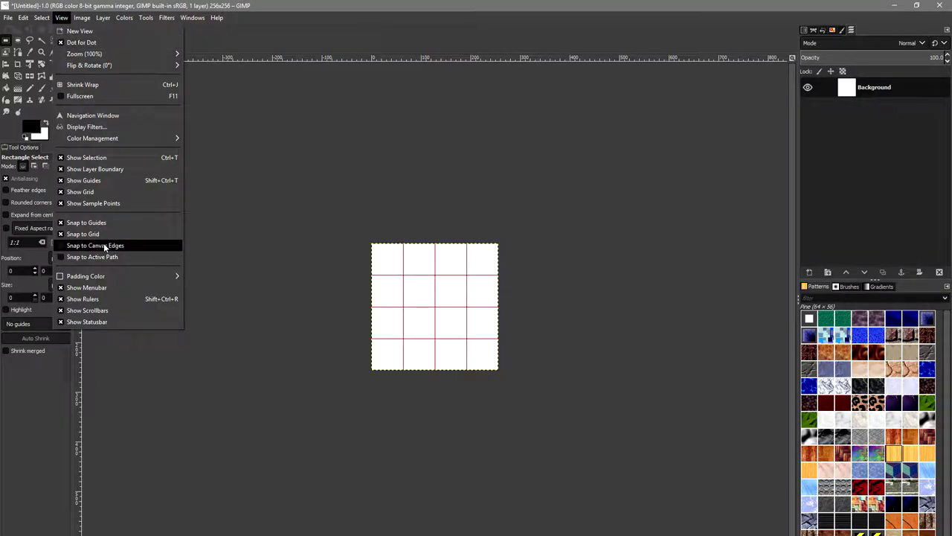
{"action": "left_click", "coordinate": [105, 245]}
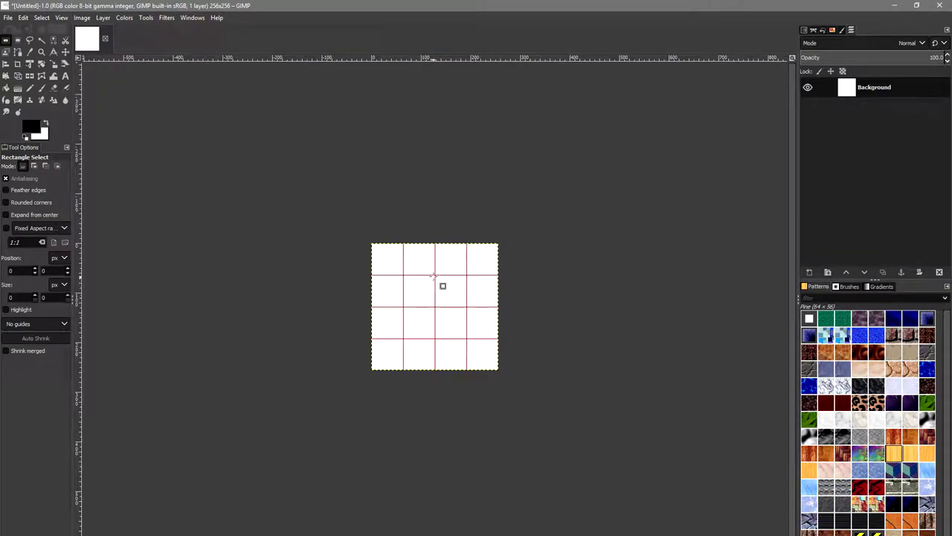
{"action": "left_click_drag", "start_coordinate": [434, 276], "coordinate": [498, 355]}
- Try two grid-snapped rectangle selections on the canvas, then clear them
{"action": "left_click_drag", "start_coordinate": [435, 244], "coordinate": [496, 368]}
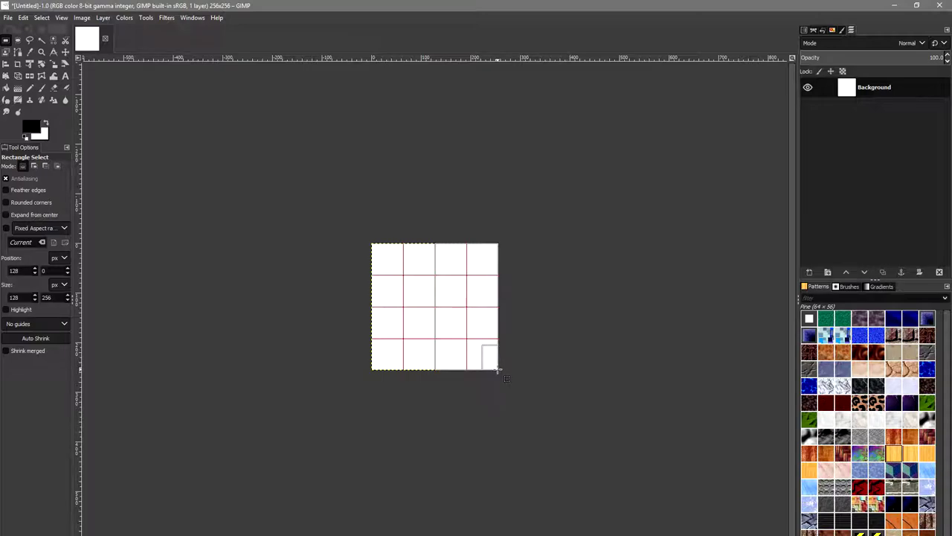
{"action": "left_click_drag", "start_coordinate": [371, 243], "coordinate": [446, 366]}
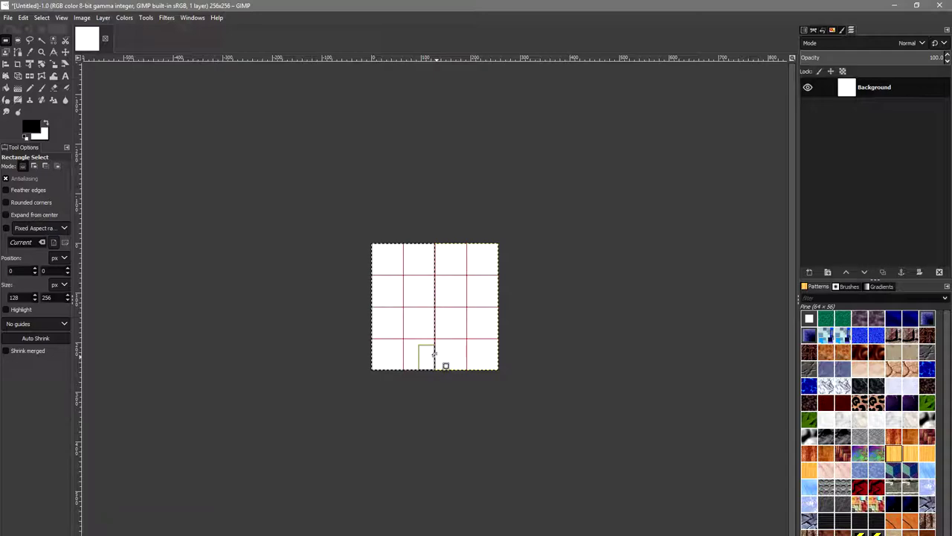
{"action": "left_click", "coordinate": [558, 307]}
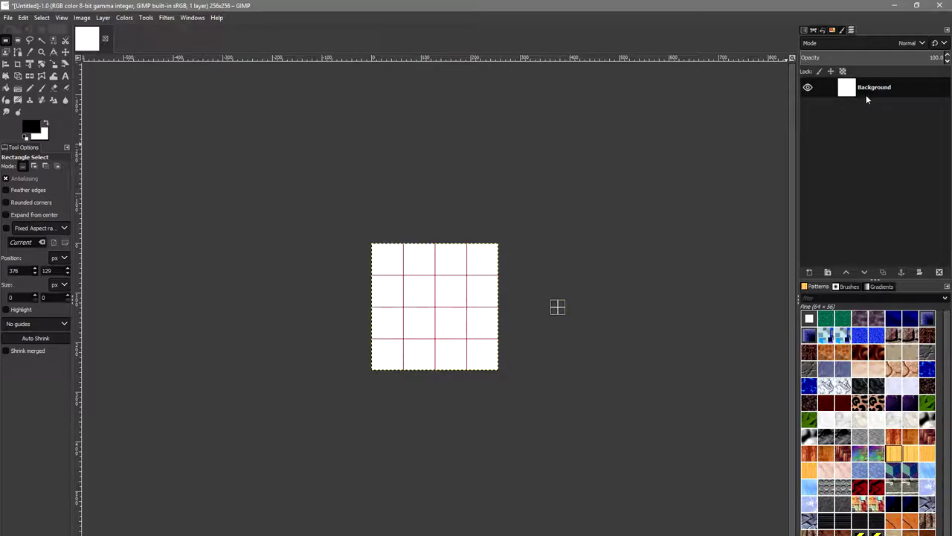
- Add a new transparent layer named 'Layer' above the Background layer
{"action": "right_click", "coordinate": [865, 94]}
{"action": "left_click", "coordinate": [813, 157]}
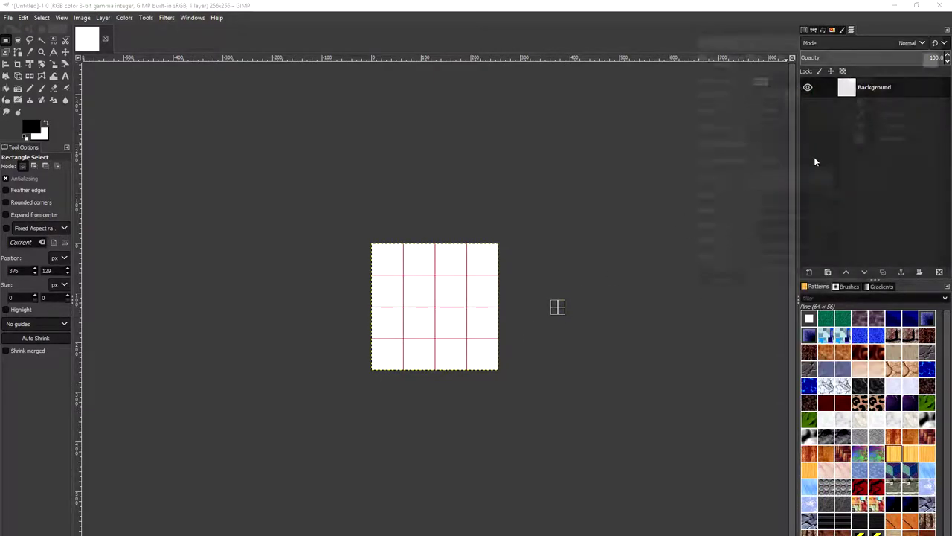
{"action": "key", "text": "Return"}
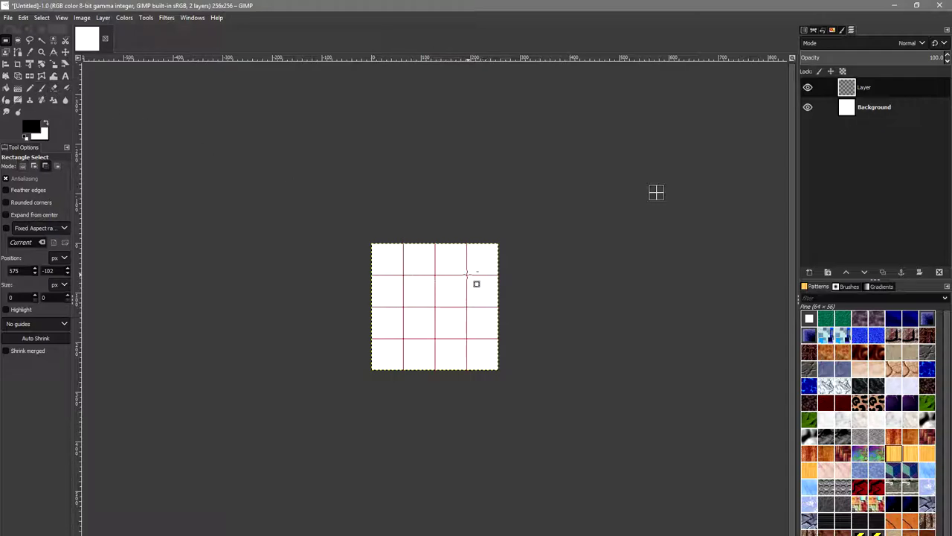
{"action": "scroll", "coordinate": [464, 275], "scroll_direction": "up", "scroll_amount": 2}
{"action": "scroll", "coordinate": [464, 275], "scroll_direction": "up", "scroll_amount": 1}
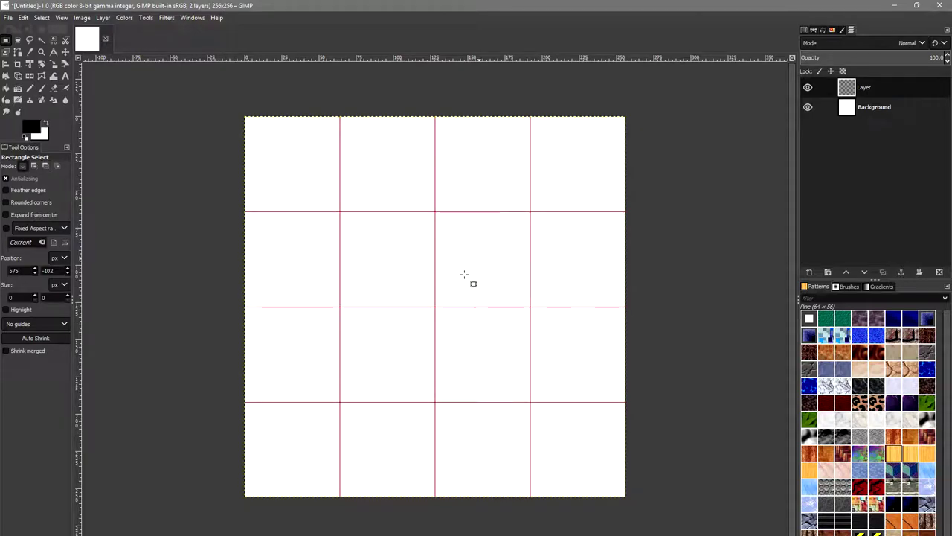
- Test a smaller paintbrush stroke and undo it, then rectangle-select the 128×256 right half
{"action": "left_click", "coordinate": [43, 89]}
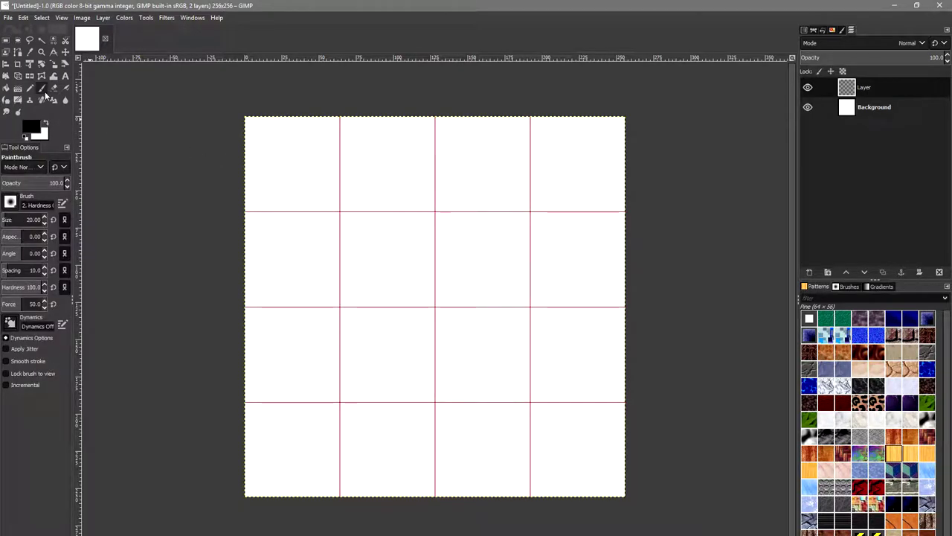
{"action": "triple_click", "coordinate": [26, 219]}
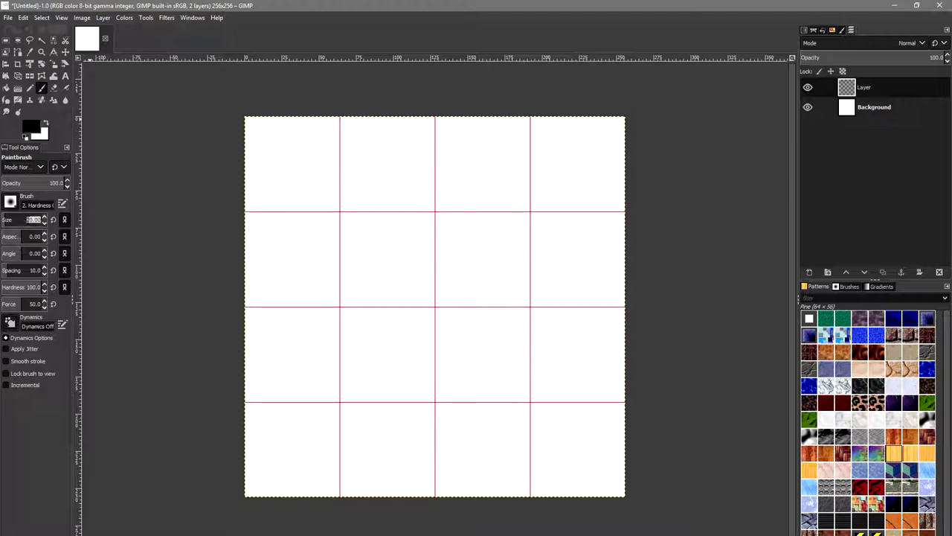
{"action": "key", "text": "Return"}
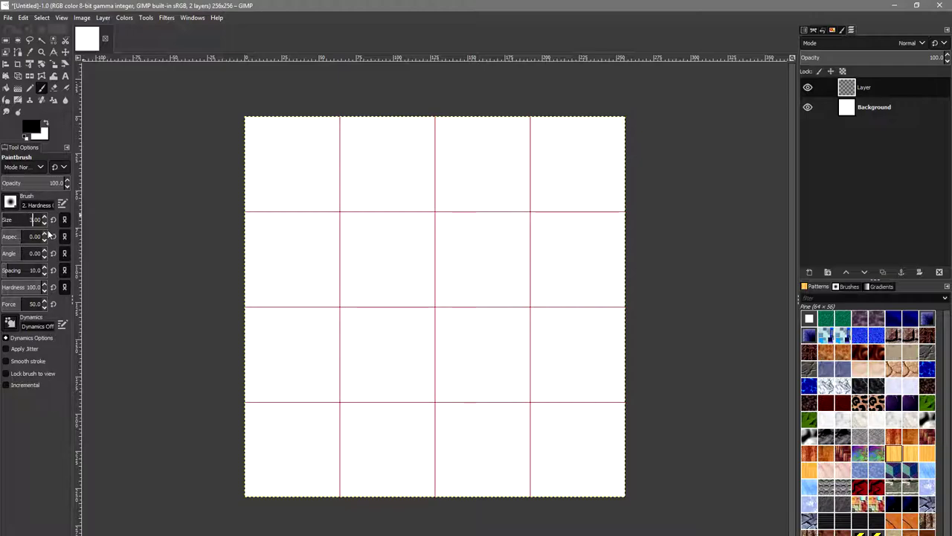
{"action": "mouse_move", "coordinate": [463, 165]}
{"action": "left_mouse_down"}
{"action": "mouse_move", "coordinate": [495, 187]}
{"action": "mouse_move", "coordinate": [486, 212]}
{"action": "left_mouse_up"}
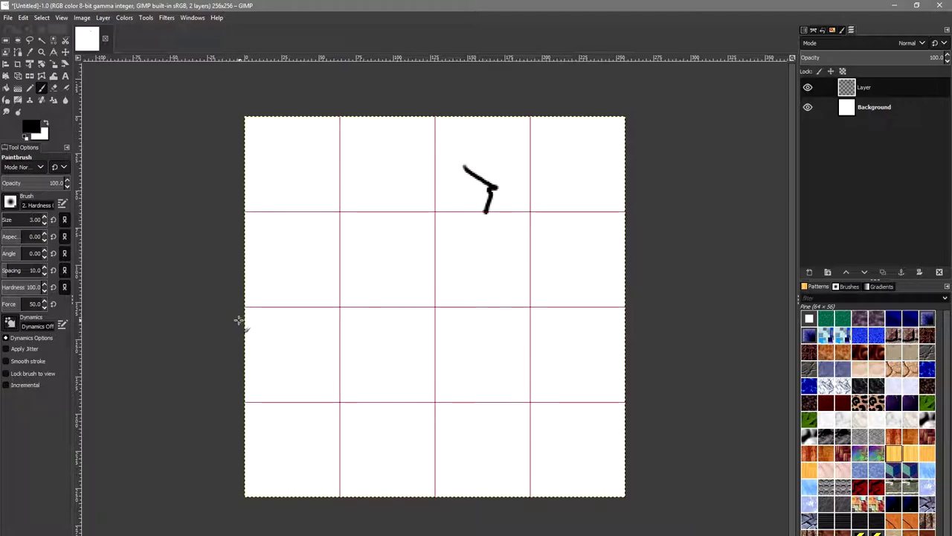
{"action": "key", "text": "ctrl+z"}
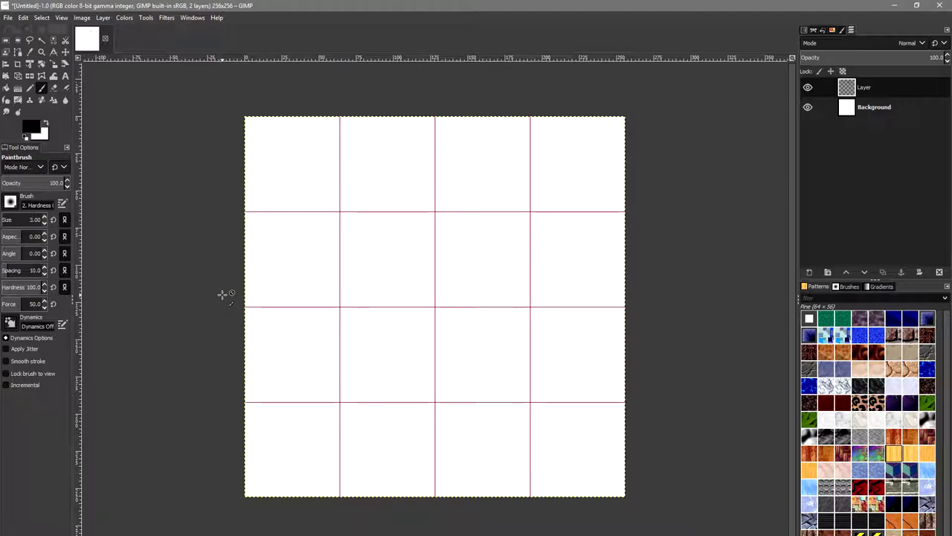
{"action": "left_click", "coordinate": [5, 40]}
{"action": "left_click_drag", "start_coordinate": [436, 117], "coordinate": [625, 494]}
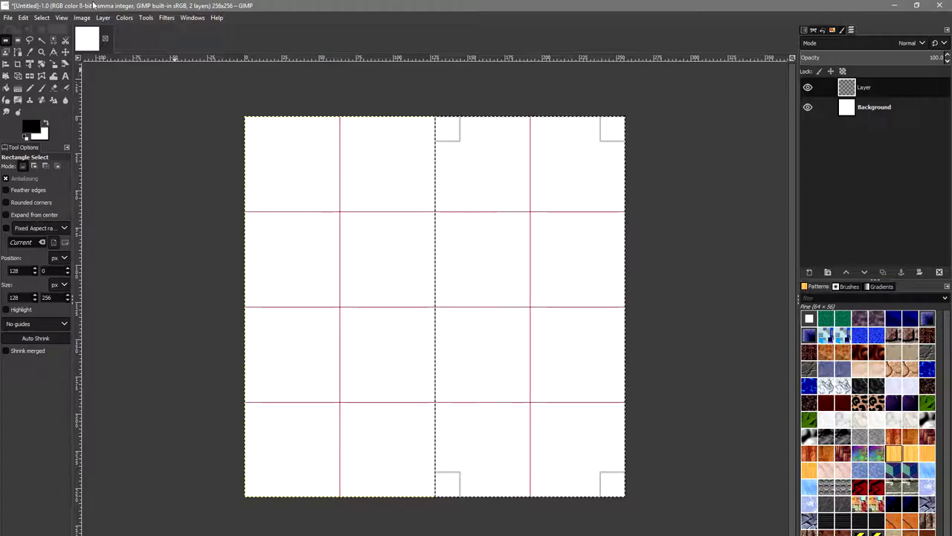
- Shrink the right-half selection slightly inward
{"action": "left_click", "coordinate": [42, 17]}
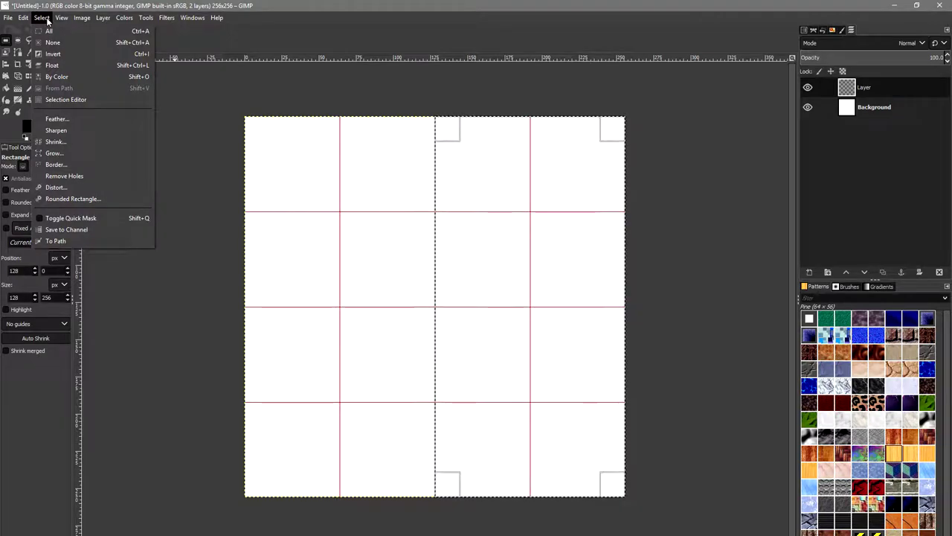
{"action": "left_click", "coordinate": [77, 142]}
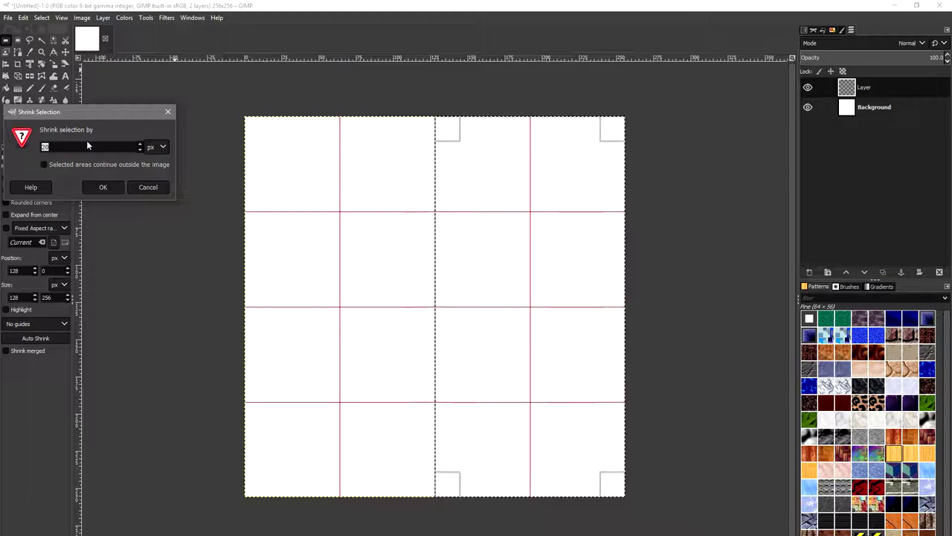
{"action": "key", "text": "Return"}
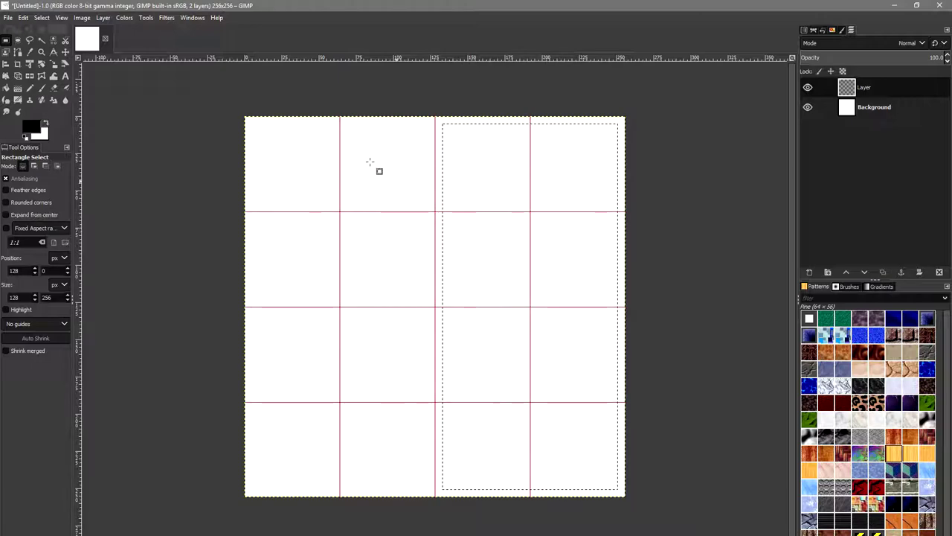
- Stroke the selection outline with a thick black paintbrush line, then deselect
{"action": "left_click", "coordinate": [25, 17]}
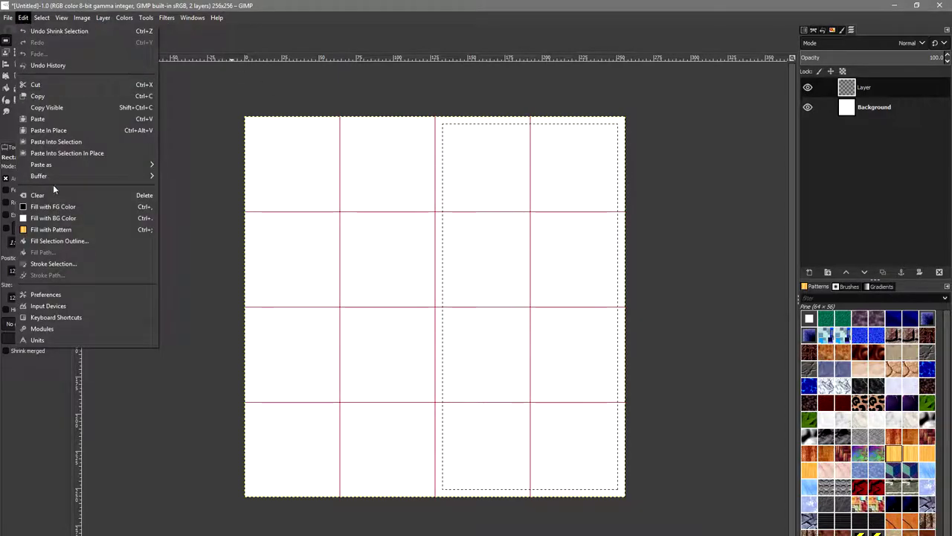
{"action": "left_click", "coordinate": [59, 264]}
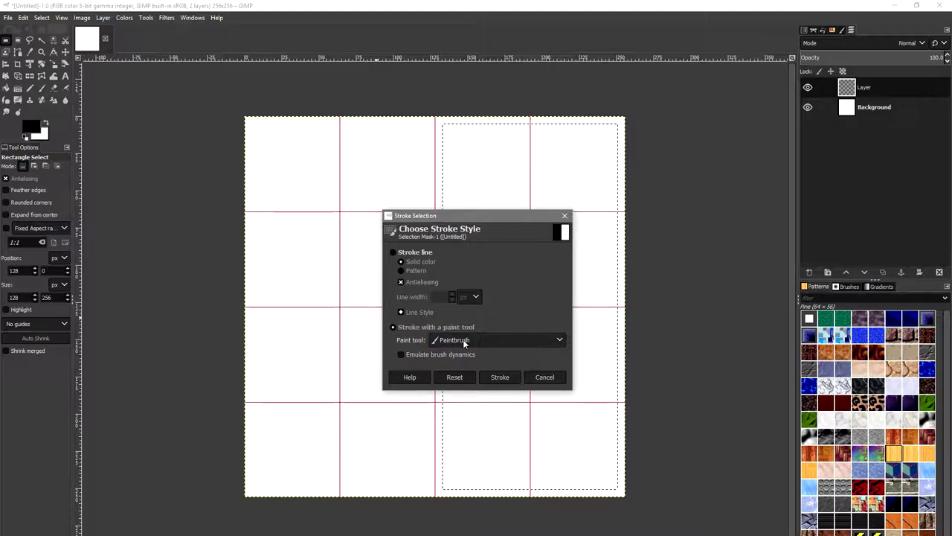
{"action": "left_click", "coordinate": [499, 377]}
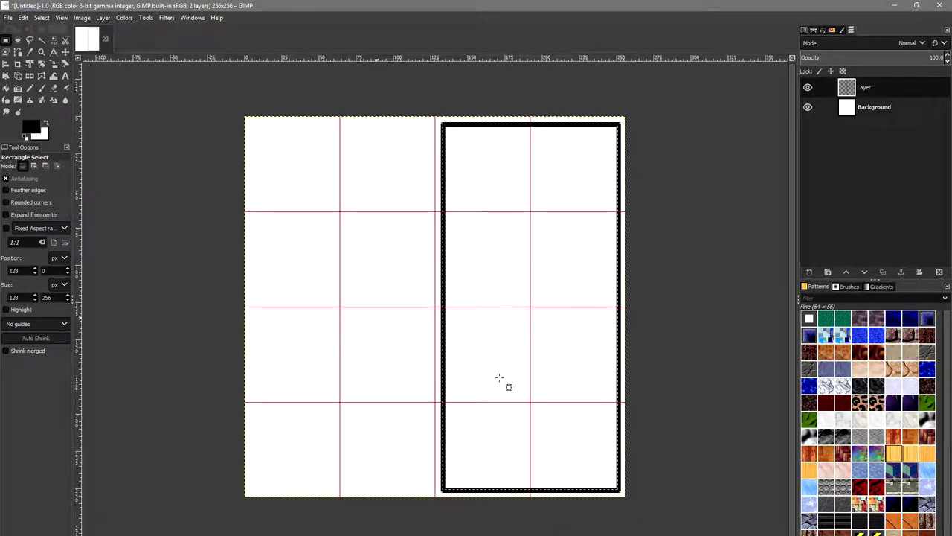
{"action": "left_click", "coordinate": [695, 325]}
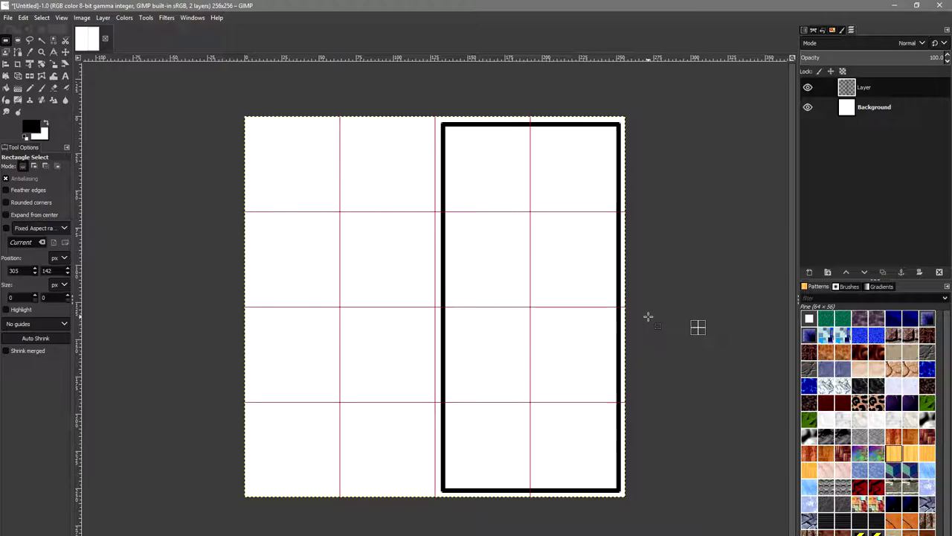
- Export the image as Deck.jpg into the Textures folder at JPEG quality 90
{"action": "key", "text": "ctrl"}
{"action": "key", "text": "ctrl+shift+e"}
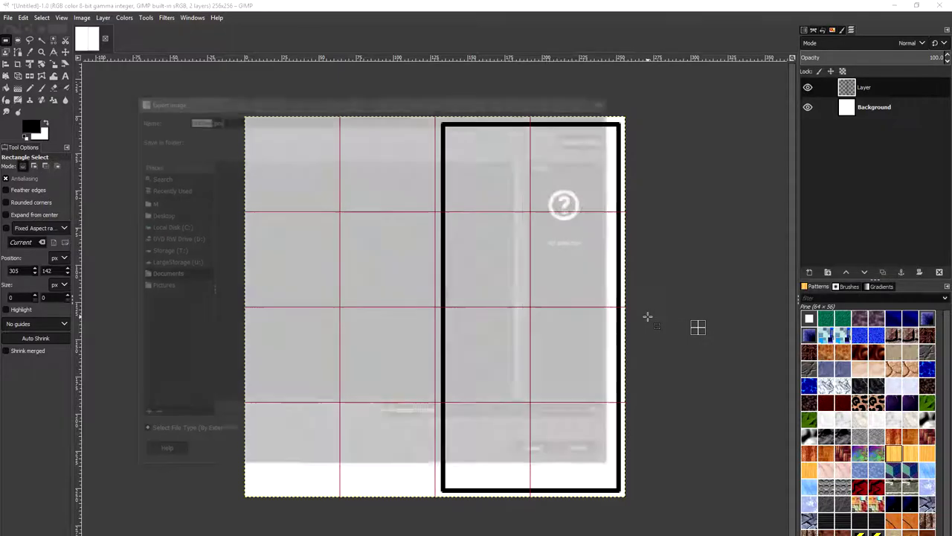
{"action": "left_click", "coordinate": [160, 188]}
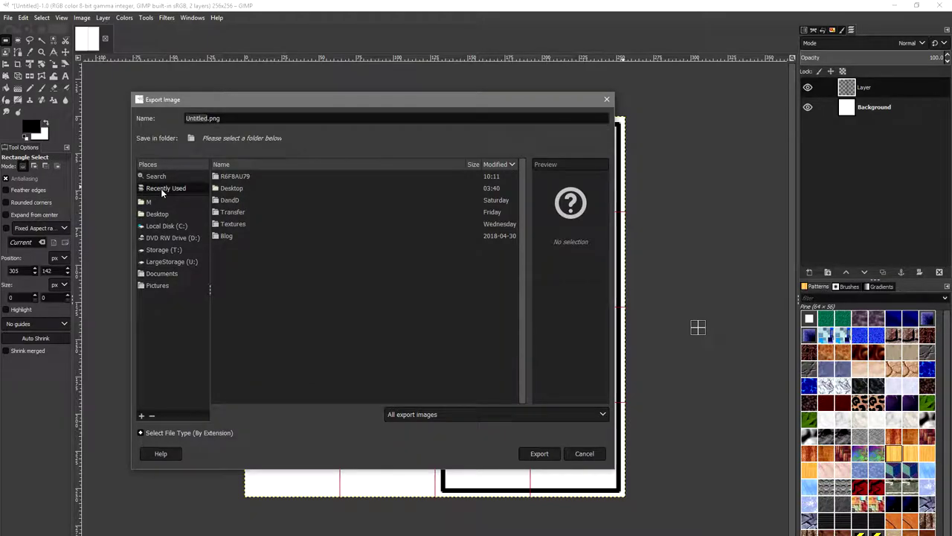
{"action": "double_click", "coordinate": [235, 224]}
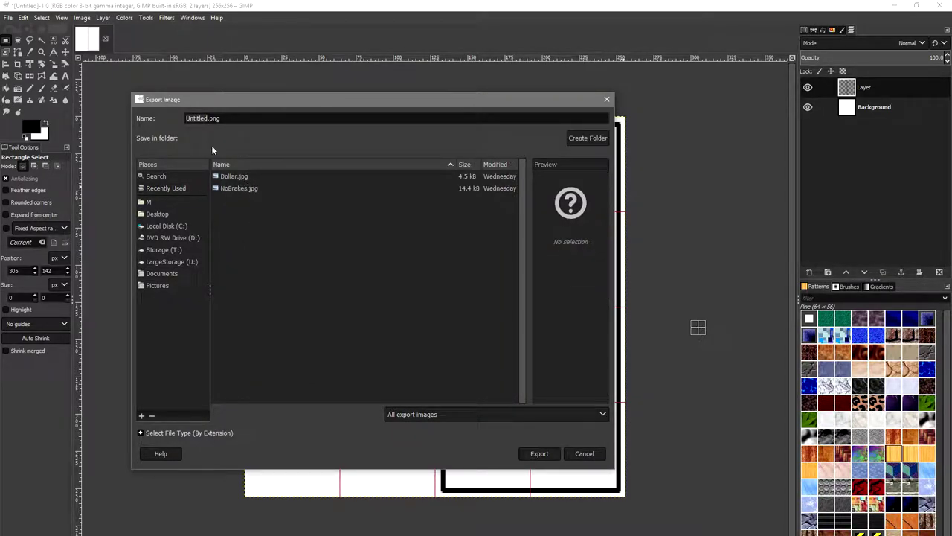
{"action": "left_click", "coordinate": [233, 119]}
{"action": "left_click_drag", "start_coordinate": [275, 119], "coordinate": [184, 118]}
{"action": "type", "text": "Deck.jpg"}
{"action": "key", "text": "Return"}
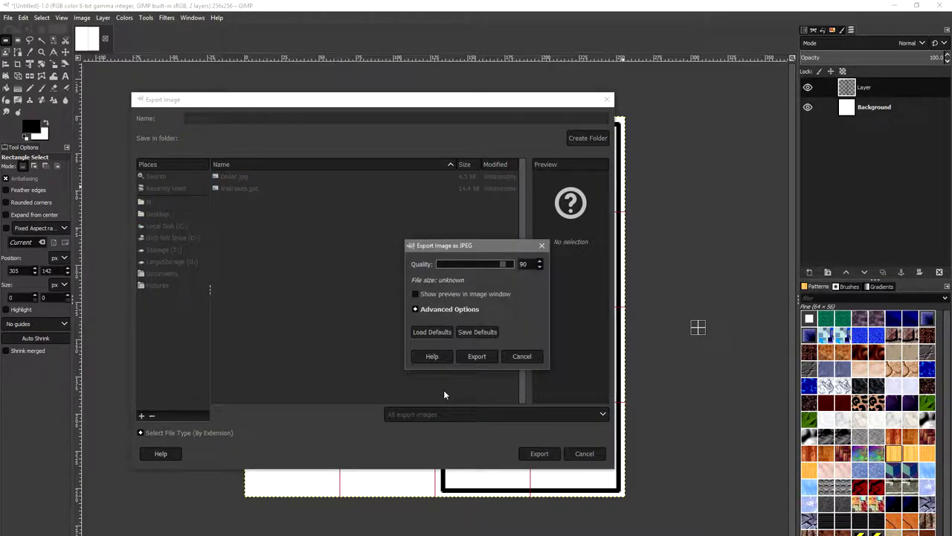
{"action": "left_click", "coordinate": [476, 357]}
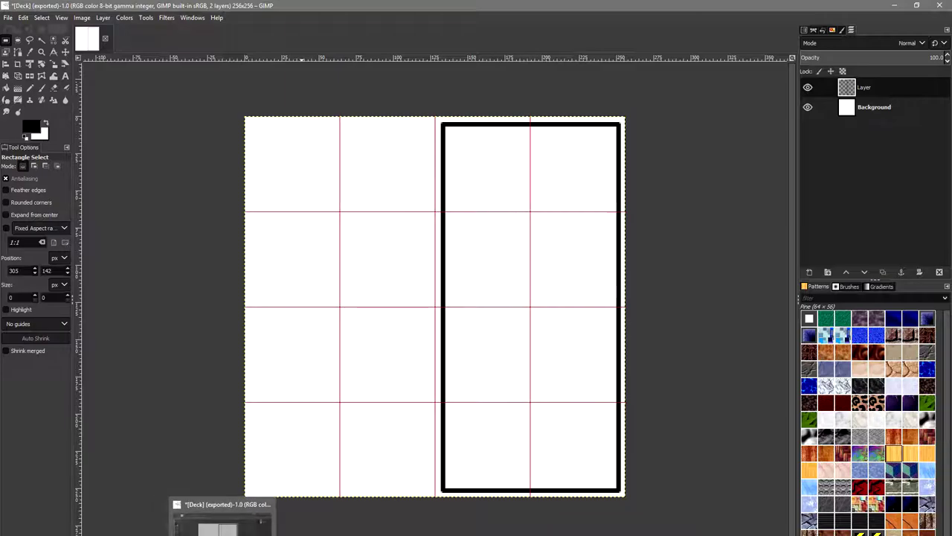
- In Unity, duplicate the Card under Board > Cards > Deck and move the copy beside the deck
{"action": "left_click", "coordinate": [204, 520]}
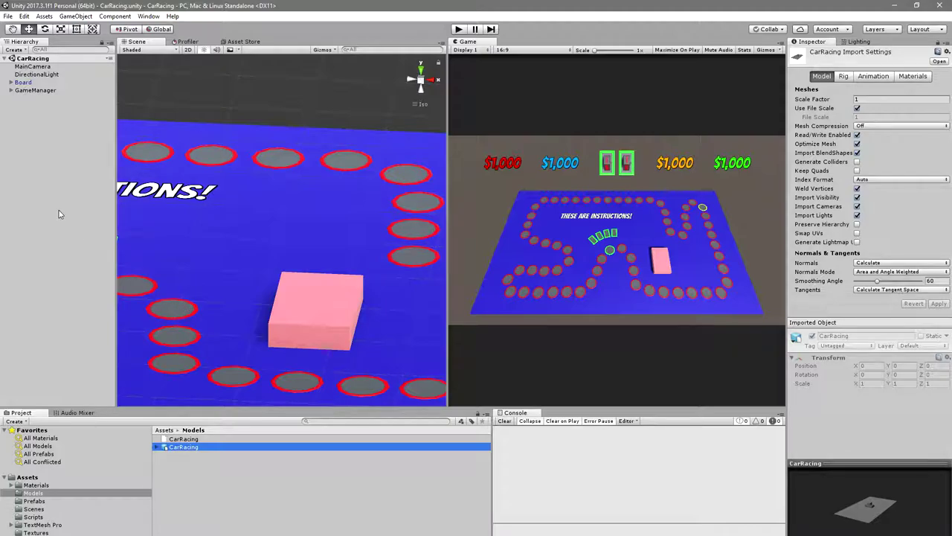
{"action": "left_click", "coordinate": [11, 83]}
{"action": "left_click", "coordinate": [19, 122]}
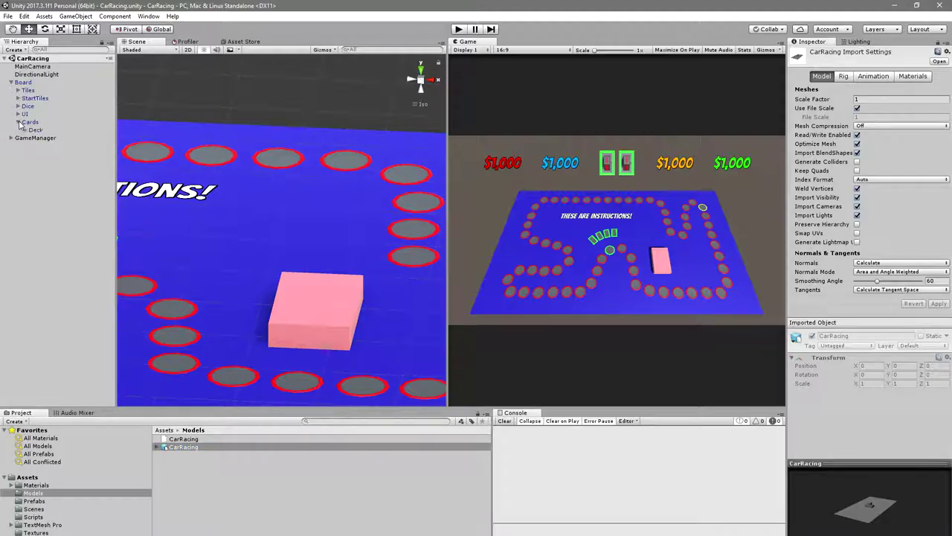
{"action": "left_click", "coordinate": [25, 130]}
{"action": "left_click", "coordinate": [42, 138]}
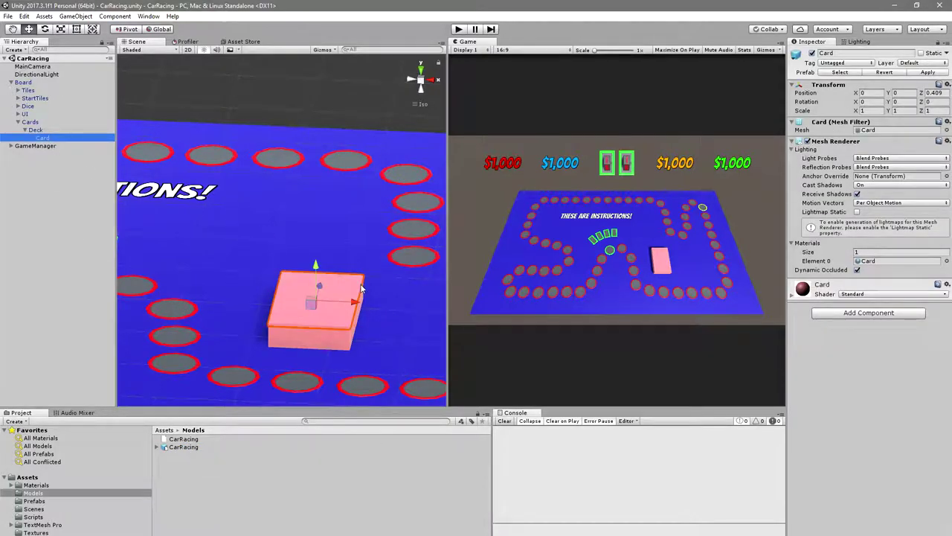
{"action": "key", "text": "ctrl+d"}
{"action": "left_click_drag", "start_coordinate": [361, 288], "coordinate": [442, 320]}
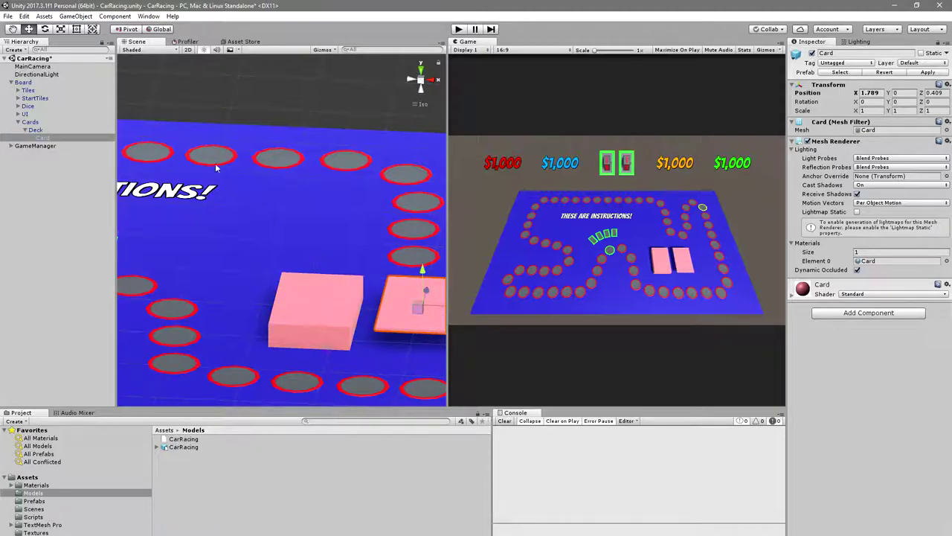
- Inspect the Deck object's material and view the board at an angle before returning to GIMP
{"action": "left_click", "coordinate": [67, 131]}
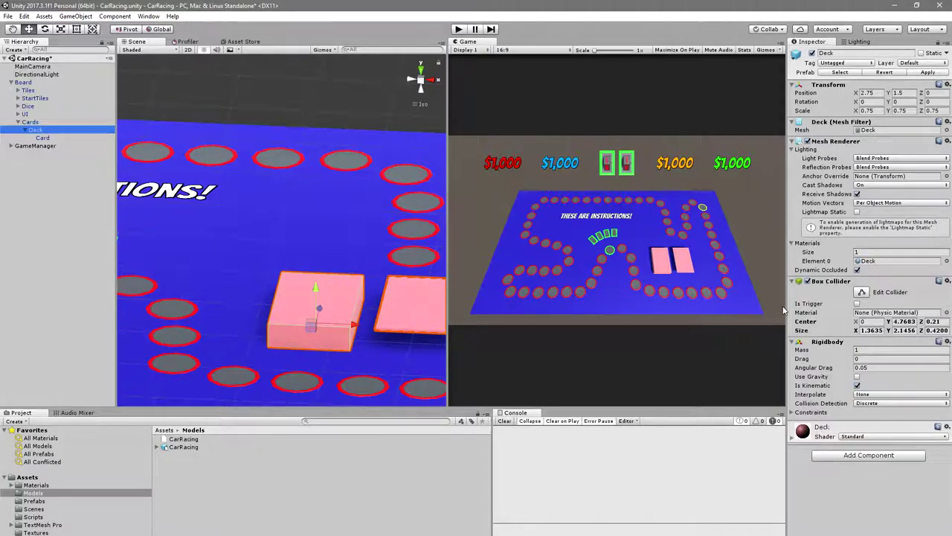
{"action": "left_click", "coordinate": [889, 431]}
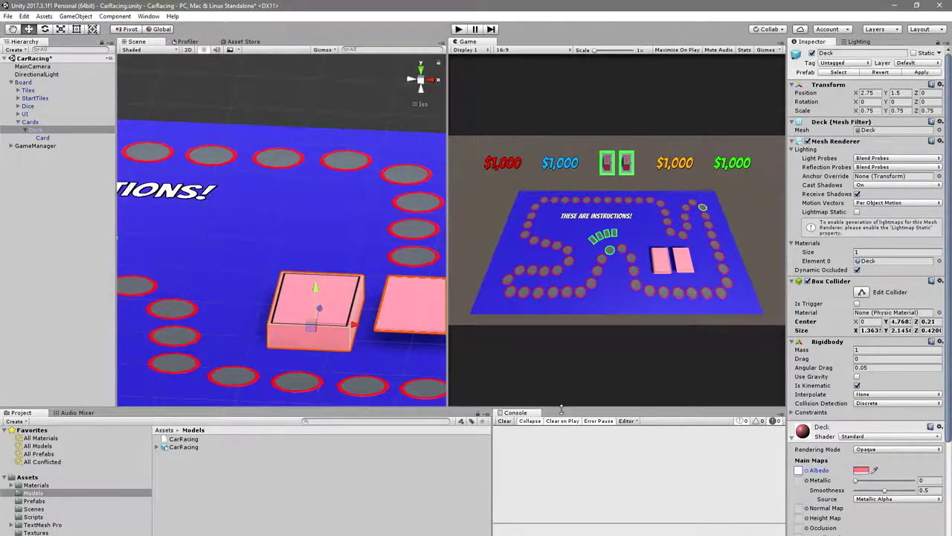
{"action": "left_click_drag", "start_coordinate": [318, 298], "coordinate": [377, 307]}
{"action": "scroll", "coordinate": [376, 308], "scroll_direction": "up", "scroll_amount": 6}
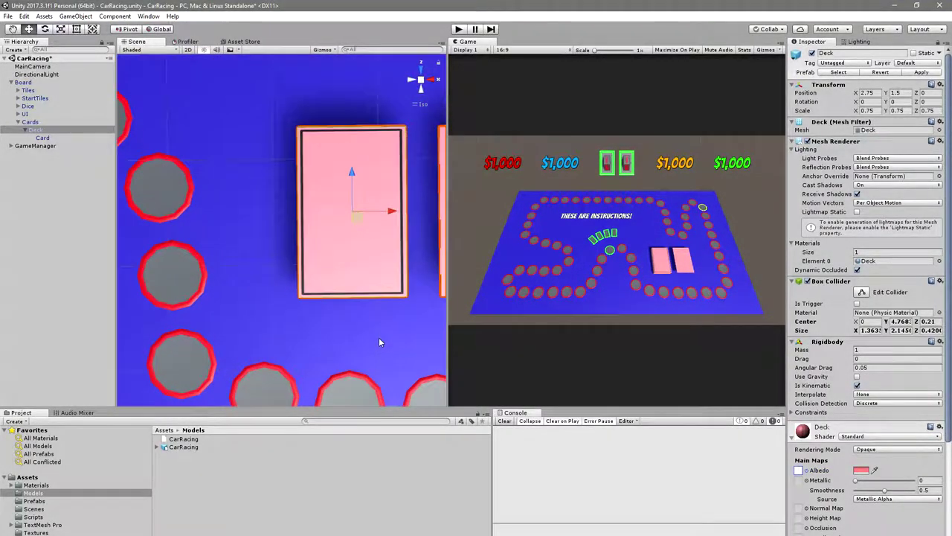
{"action": "left_click_drag", "start_coordinate": [319, 304], "coordinate": [360, 238]}
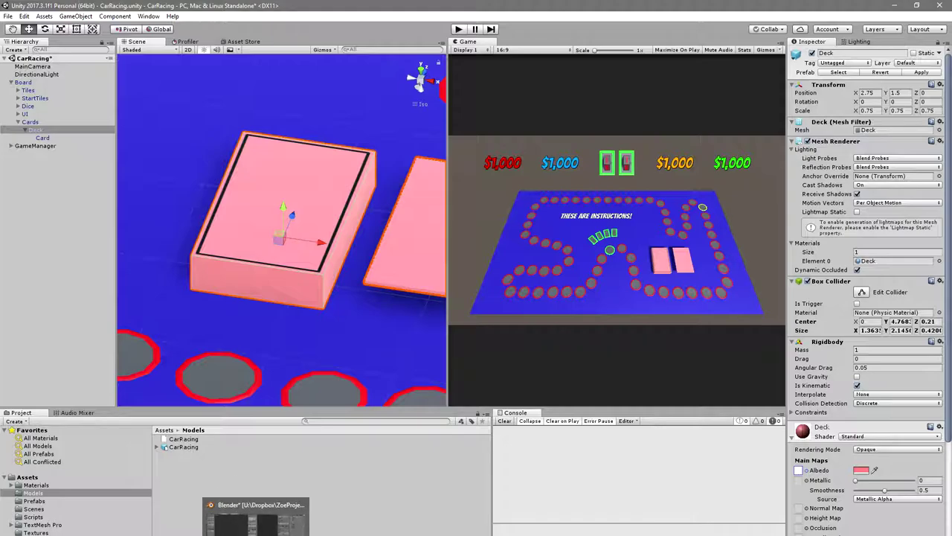
{"action": "left_click", "coordinate": [223, 520]}
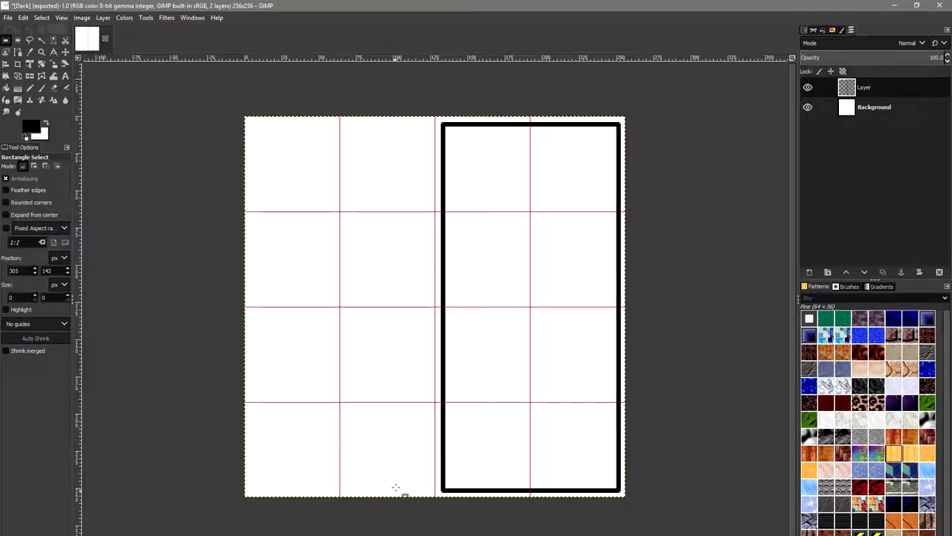
- Add a new transparent layer, Layer #1, at the top of the layer stack
{"action": "right_click", "coordinate": [887, 90]}
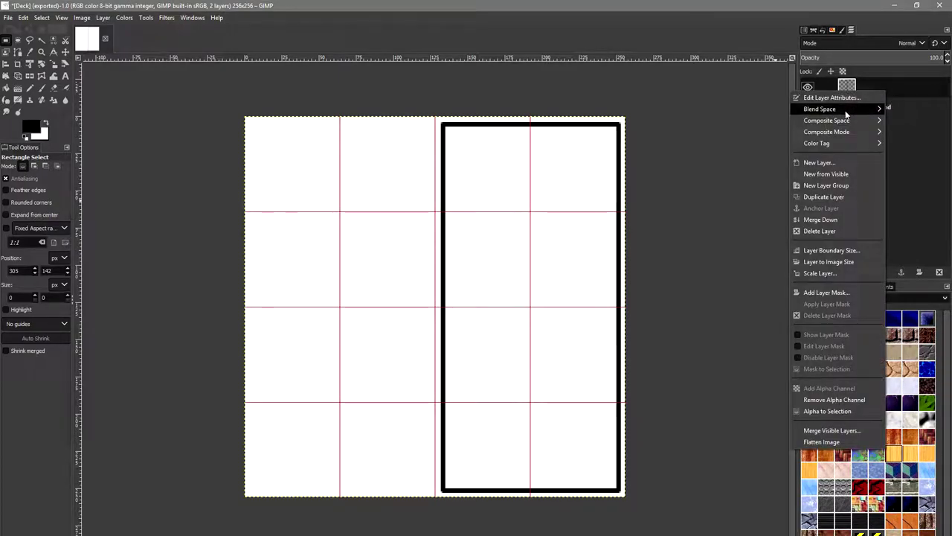
{"action": "left_click", "coordinate": [826, 162]}
{"action": "key", "text": "Return"}
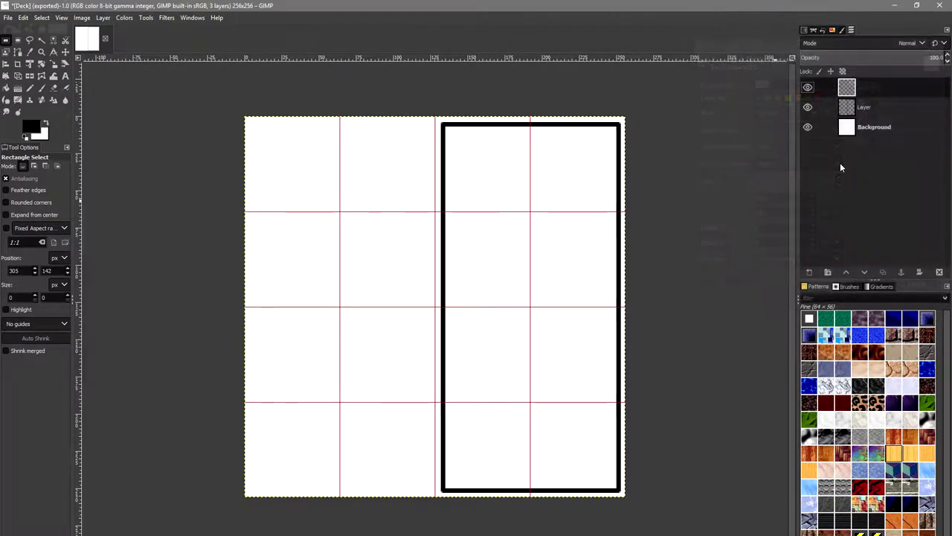
- Switch to the Paintbrush at size 2 and bring the image's bottom edge into view
{"action": "left_click", "coordinate": [42, 88]}
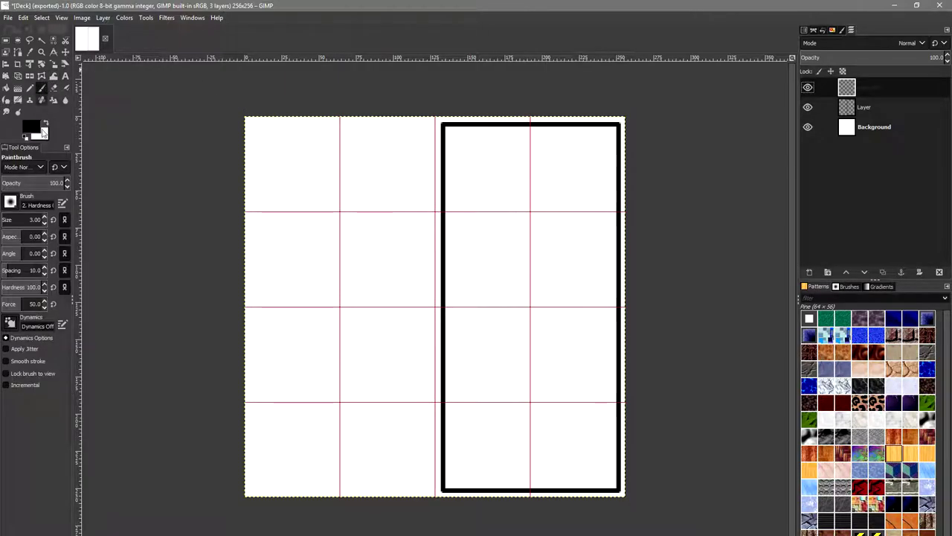
{"action": "left_click", "coordinate": [44, 223]}
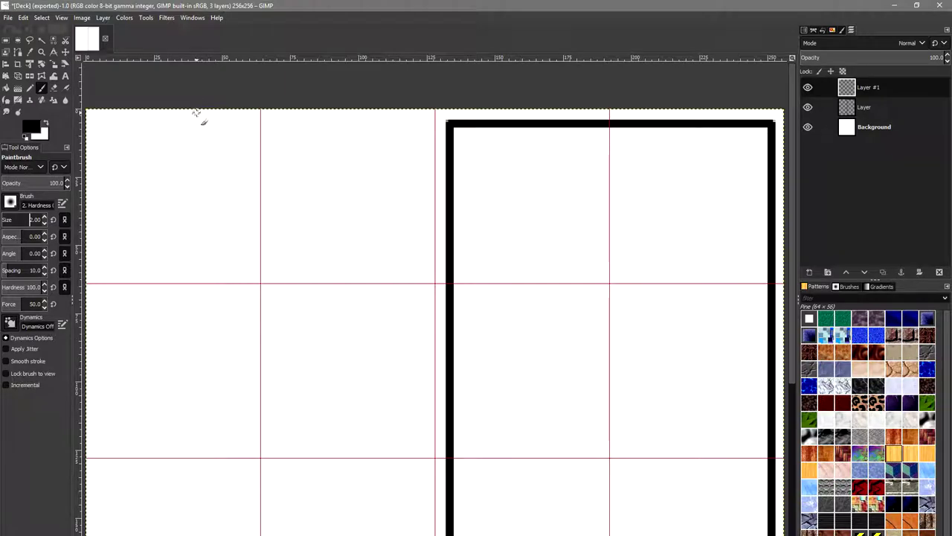
{"action": "scroll", "coordinate": [196, 113], "scroll_direction": "down", "scroll_amount": 1}
{"action": "left_click_drag", "start_coordinate": [211, 210], "coordinate": [219, 96]}
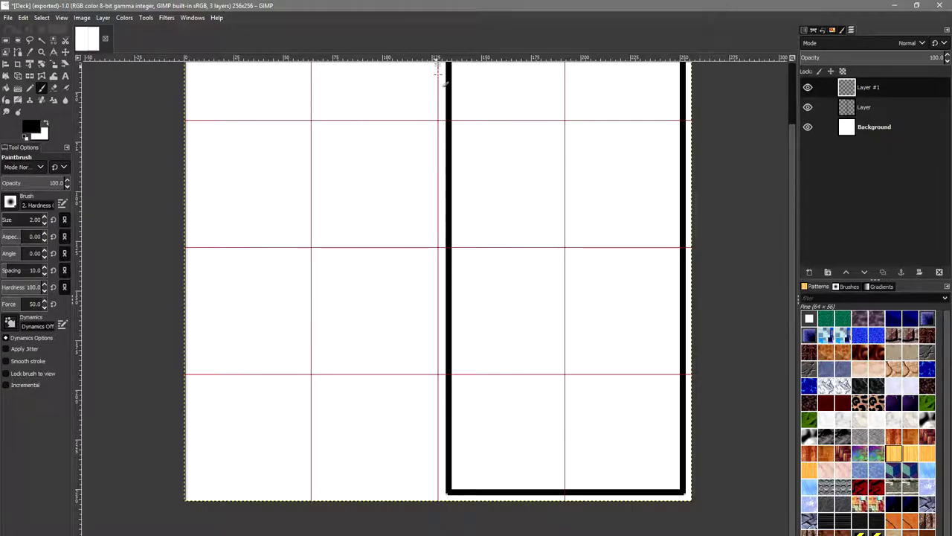
{"action": "scroll", "coordinate": [437, 70], "scroll_direction": "up", "scroll_amount": 2}
{"action": "scroll", "coordinate": [437, 110], "scroll_direction": "down", "scroll_amount": 1, "text": "ctrl"}
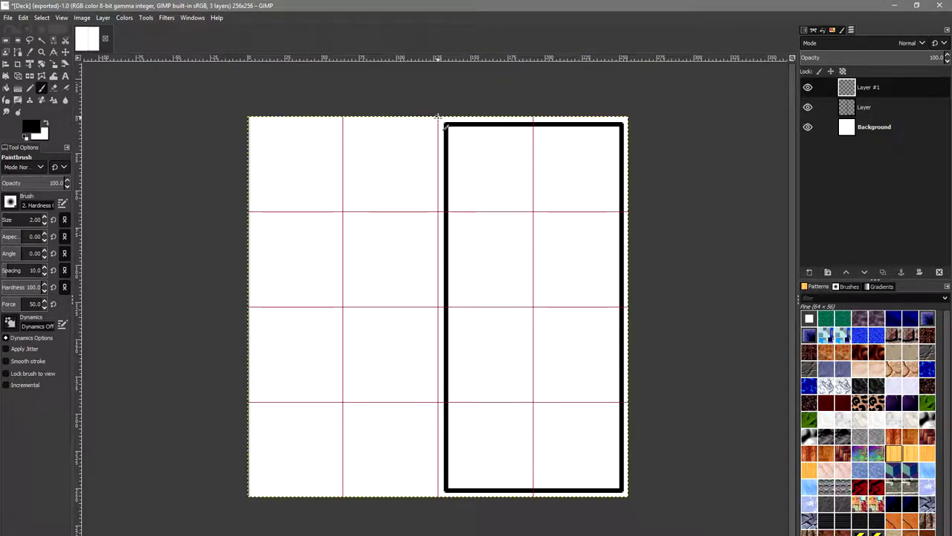
- Draw straight vertical lines down the image centre and along the left quarter guide
{"action": "left_click", "coordinate": [439, 115]}
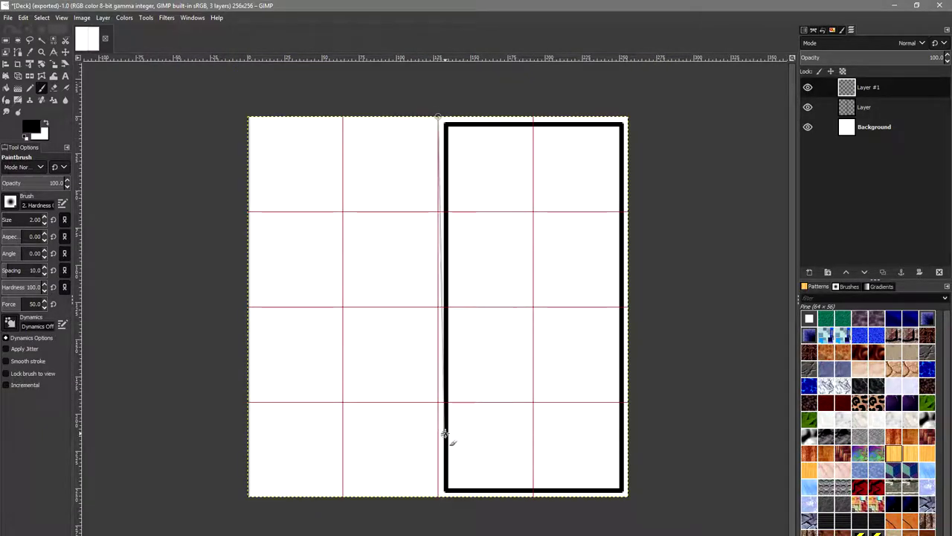
{"action": "left_click", "coordinate": [439, 497], "text": "shift"}
{"action": "scroll", "coordinate": [493, 459], "scroll_direction": "up", "scroll_amount": 3, "text": "ctrl"}
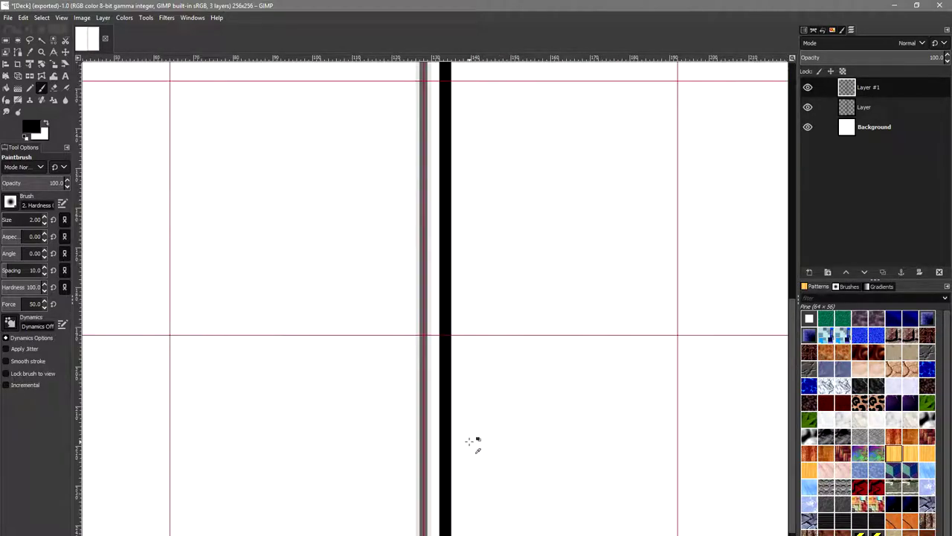
{"action": "scroll", "coordinate": [470, 440], "scroll_direction": "down", "scroll_amount": 3, "text": "ctrl"}
{"action": "scroll", "coordinate": [345, 335], "scroll_direction": "up", "scroll_amount": 2, "text": "ctrl"}
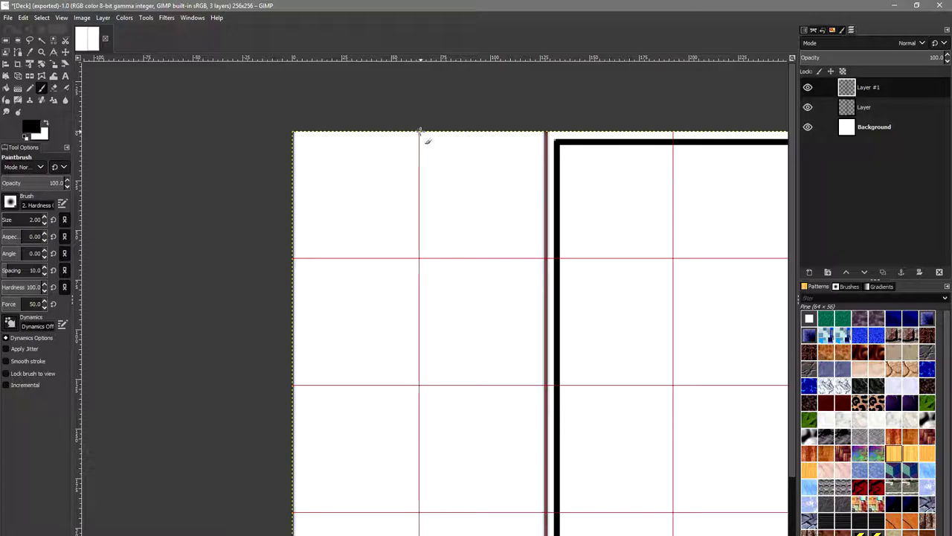
{"action": "left_click", "coordinate": [420, 132]}
{"action": "scroll", "coordinate": [457, 389], "scroll_direction": "down", "scroll_amount": 4}
{"action": "left_click", "coordinate": [400, 489], "text": "shift"}
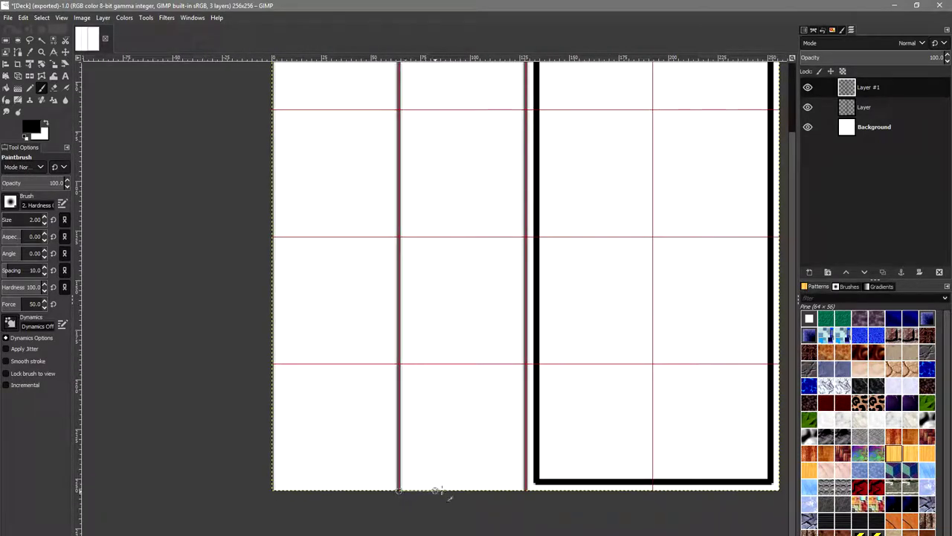
{"action": "scroll", "coordinate": [372, 244], "scroll_direction": "up", "scroll_amount": 2}
{"action": "scroll", "coordinate": [372, 244], "scroll_direction": "right", "scroll_amount": 1}
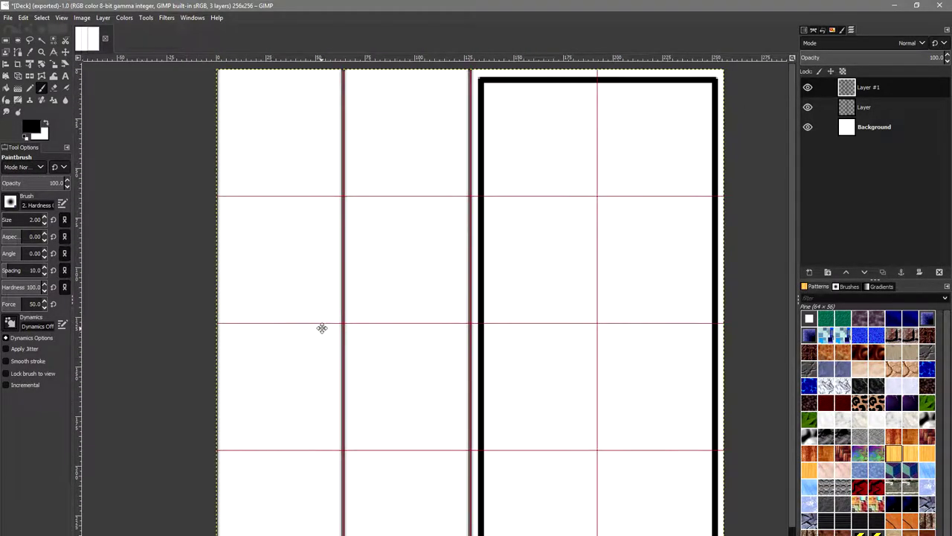
- Try a rectangular selection along the image's top edge, clear it, and zoom out
{"action": "left_click", "coordinate": [7, 39]}
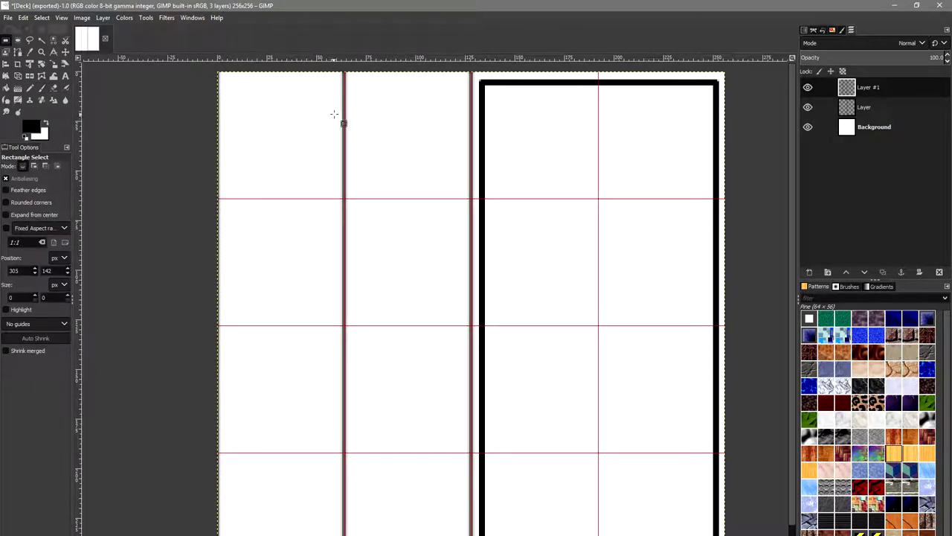
{"action": "scroll", "coordinate": [340, 123], "scroll_direction": "right", "scroll_amount": 1}
{"action": "scroll", "coordinate": [446, 141], "scroll_direction": "up", "scroll_amount": 1}
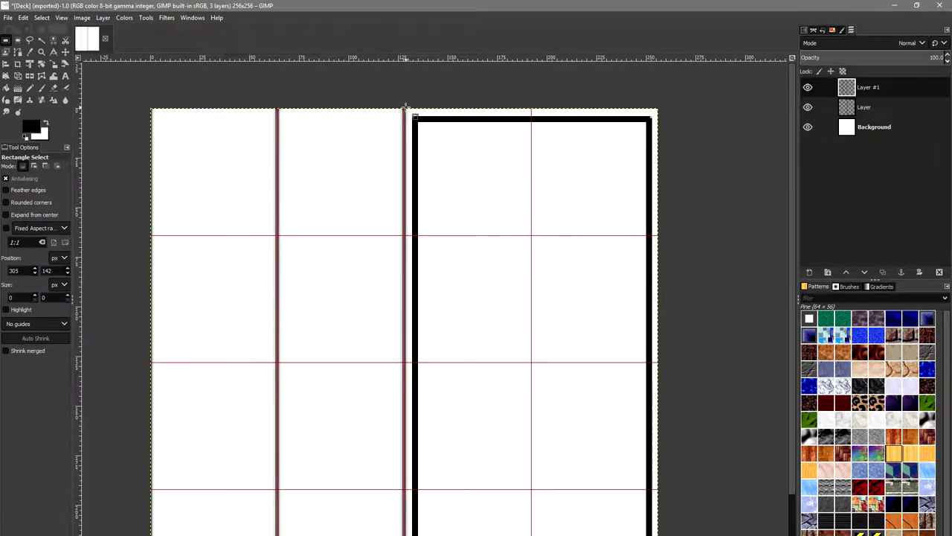
{"action": "left_click_drag", "start_coordinate": [404, 109], "coordinate": [500, 535]}
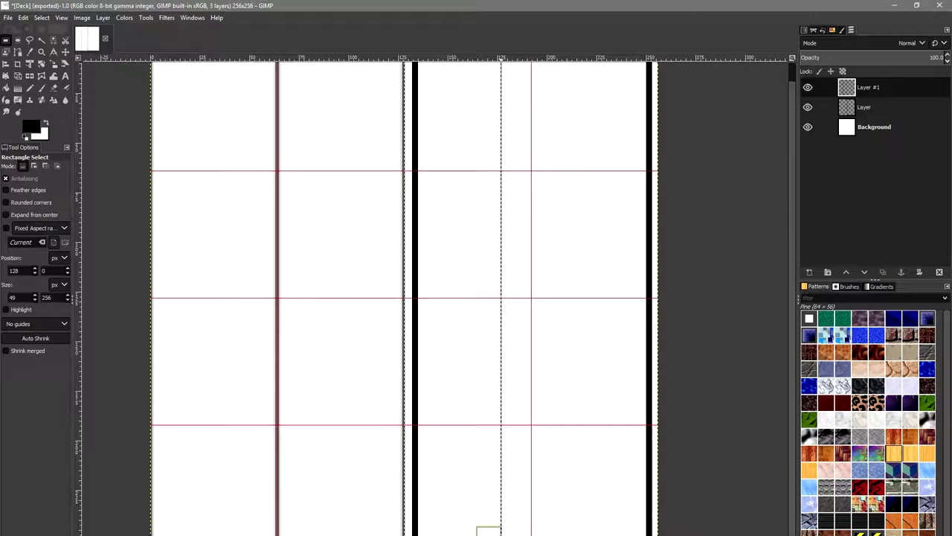
{"action": "left_click", "coordinate": [545, 376]}
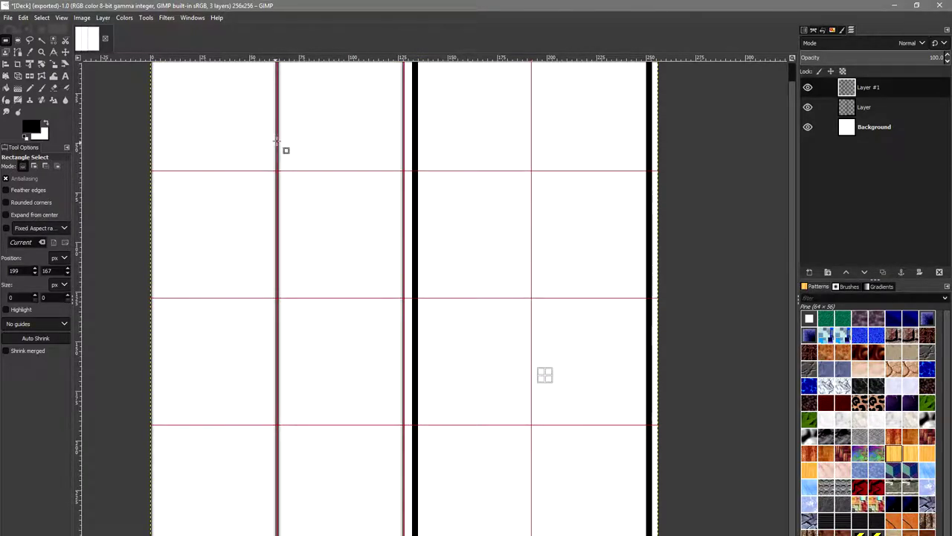
{"action": "key", "text": "minus"}
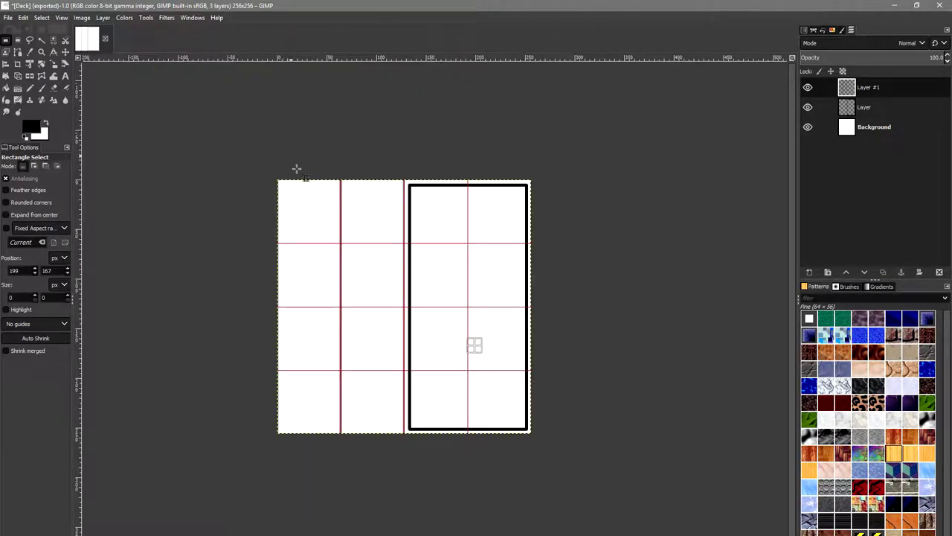
- Copy a narrow stripe strip, paste it, nudge it right, and anchor it to Layer #1
{"action": "left_click_drag", "start_coordinate": [317, 157], "coordinate": [359, 469]}
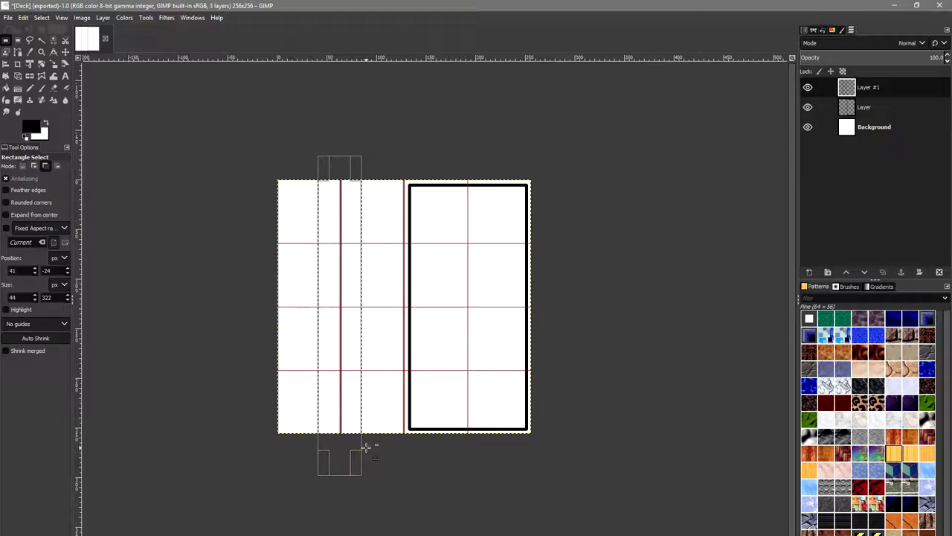
{"action": "key", "text": "ctrl+c"}
{"action": "key", "text": "ctrl+v"}
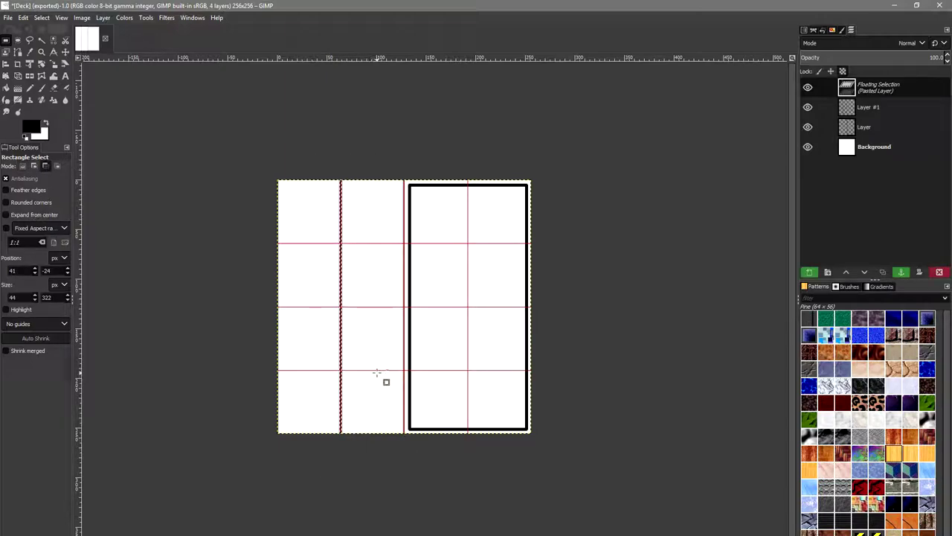
{"action": "key", "text": "plus"}
{"action": "key", "text": "Right"}
{"action": "key", "text": "Right"}
{"action": "key", "text": "Right"}
{"action": "key", "text": "Right"}
{"action": "key", "text": "Right"}
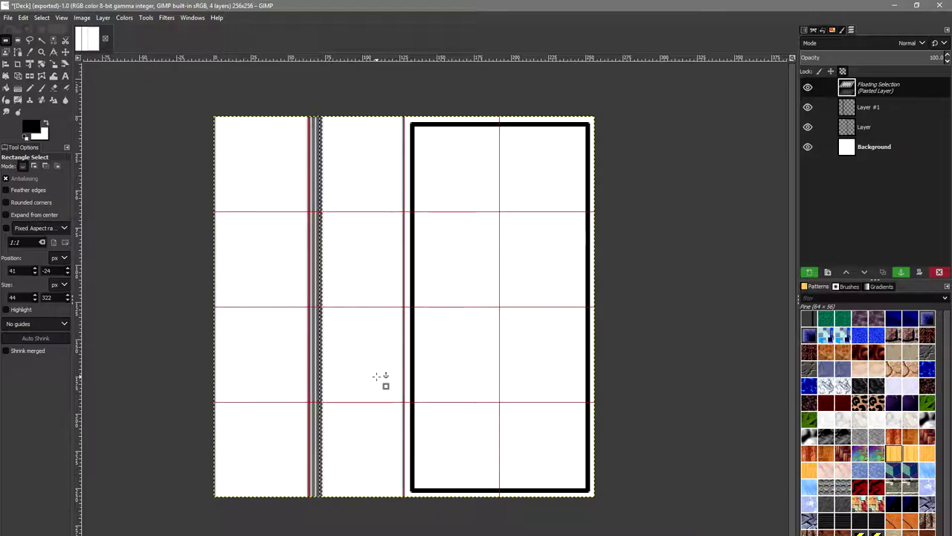
{"action": "key", "text": "Right"}
{"action": "key", "text": "Right"}
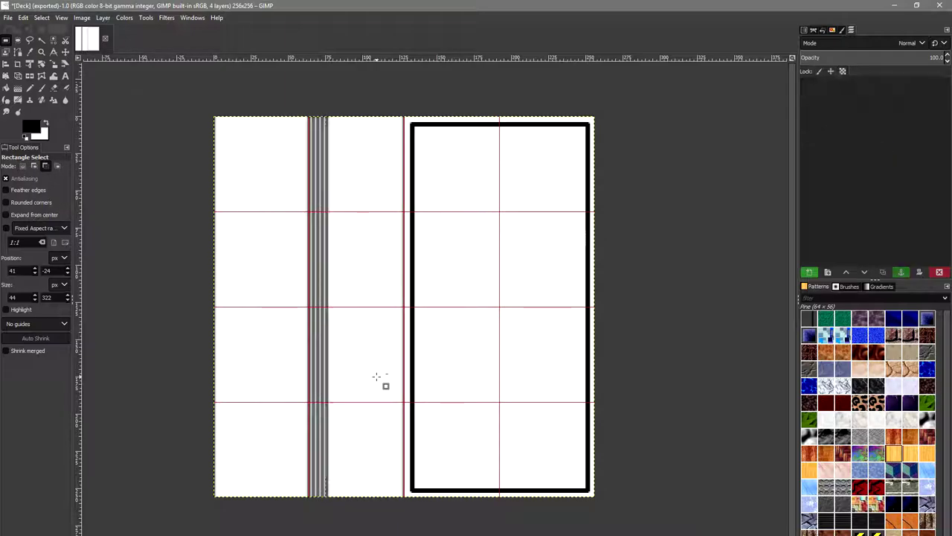
{"action": "key", "text": "Right"}
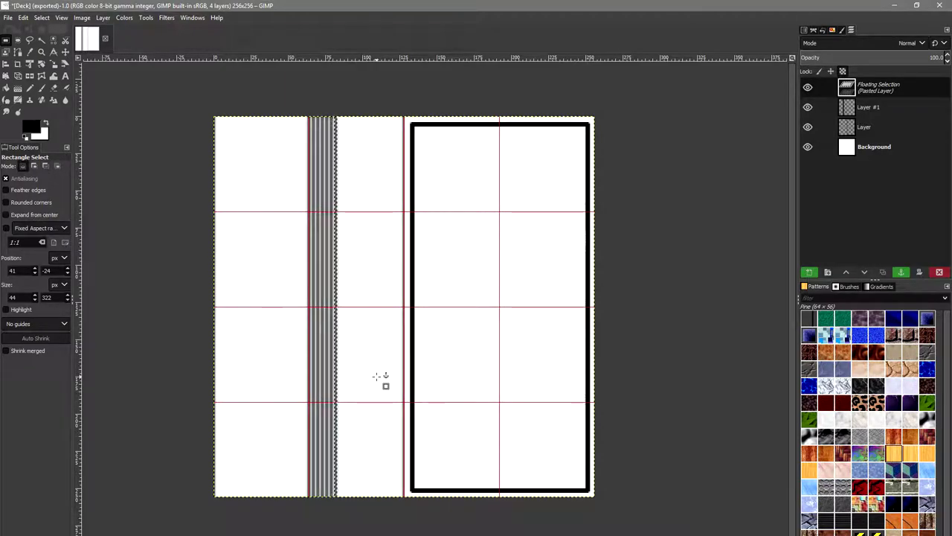
{"action": "key", "text": "Right"}
{"action": "key", "text": "Right"}
{"action": "key", "text": "Right"}
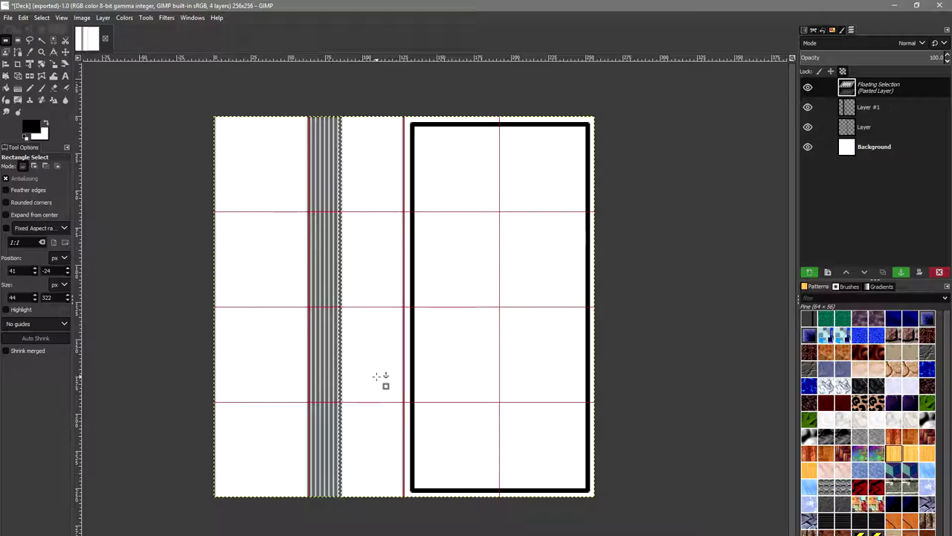
{"action": "left_click", "coordinate": [376, 376]}
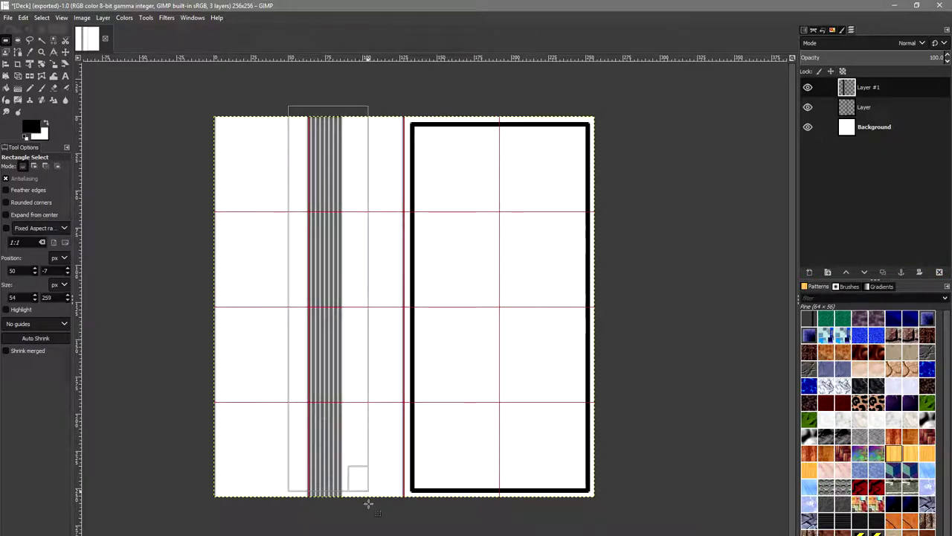
- Paste another copy of the strip and slide it left so its stripes line up
{"action": "key", "text": "ctrl+c"}
{"action": "key", "text": "ctrl+v"}
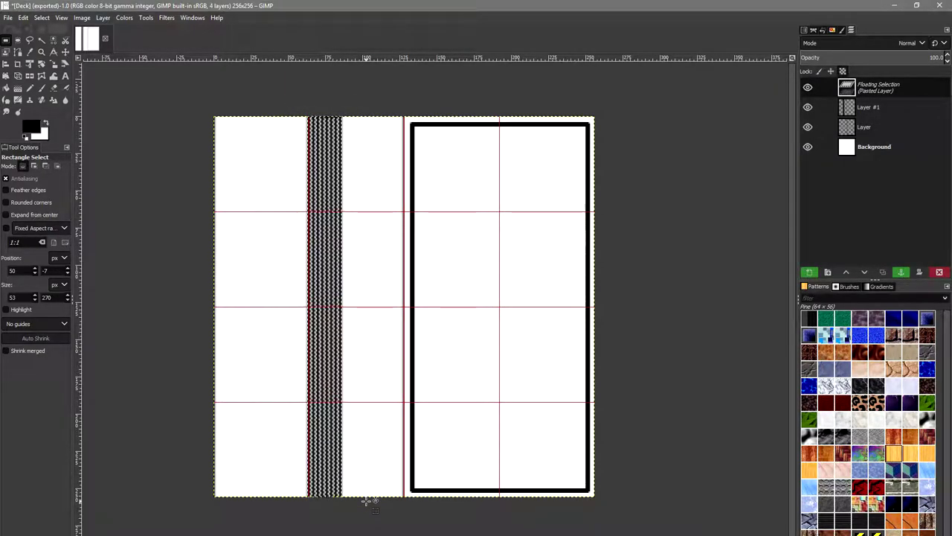
{"action": "key", "text": "Right"}
{"action": "key", "text": "Right"}
{"action": "key", "text": "Right"}
{"action": "key", "text": "Right"}
{"action": "key", "text": "Right"}
{"action": "key", "text": "Right"}
{"action": "key", "text": "Right"}
{"action": "key", "text": "Right"}
{"action": "key", "text": "Right"}
{"action": "key", "text": "Right"}
{"action": "key", "text": "Right"}
{"action": "key", "text": "Right"}
{"action": "key", "text": "Right"}
{"action": "key", "text": "Right"}
{"action": "key", "text": "Right"}
{"action": "key", "text": "Right"}
{"action": "key", "text": "Right"}
{"action": "key", "text": "Right"}
{"action": "key", "text": "Right"}
{"action": "key", "text": "Right"}
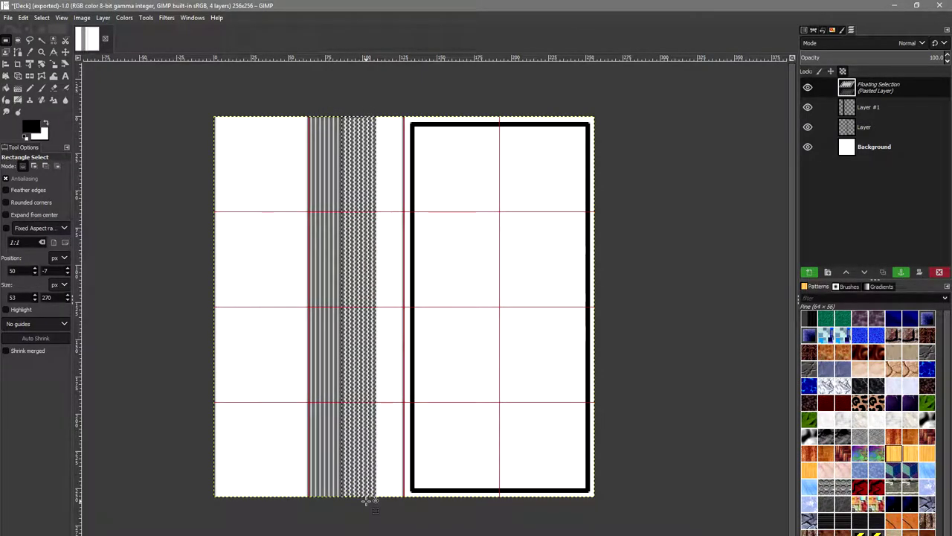
{"action": "key", "text": "Left"}
{"action": "key", "text": "Left"}
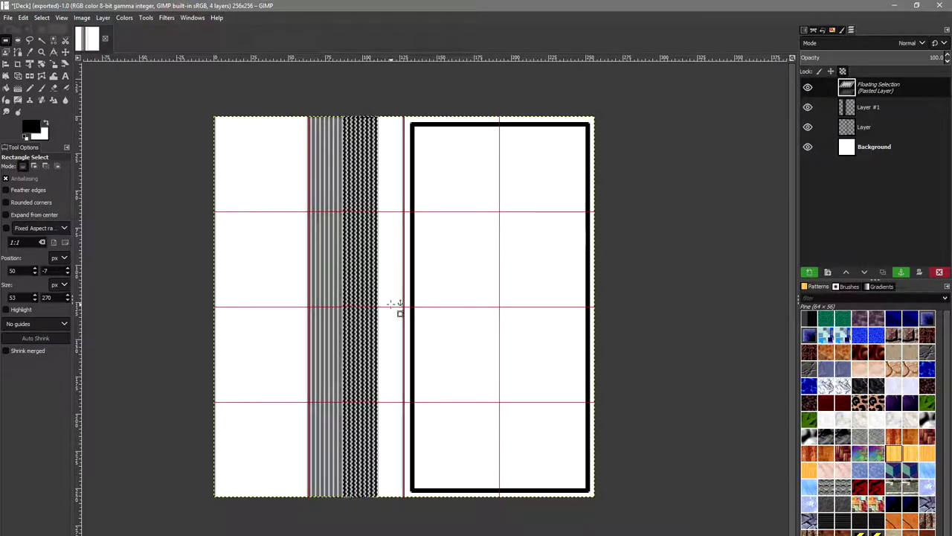
{"action": "key", "text": "Left"}
{"action": "key", "text": "Left"}
{"action": "key", "text": "Left"}
{"action": "key", "text": "Left"}
{"action": "key", "text": "Left"}
{"action": "key", "text": "Left"}
{"action": "key", "text": "Left"}
{"action": "key", "text": "Left"}
{"action": "key", "text": "Left"}
{"action": "key", "text": "Left"}
{"action": "key", "text": "Left"}
{"action": "key", "text": "Left"}
{"action": "key", "text": "Left"}
{"action": "key", "text": "Left"}
{"action": "key", "text": "Left"}
{"action": "key", "text": "Left"}
{"action": "key", "text": "Left"}
{"action": "key", "text": "Left"}
{"action": "key", "text": "Left"}
{"action": "key", "text": "Left"}
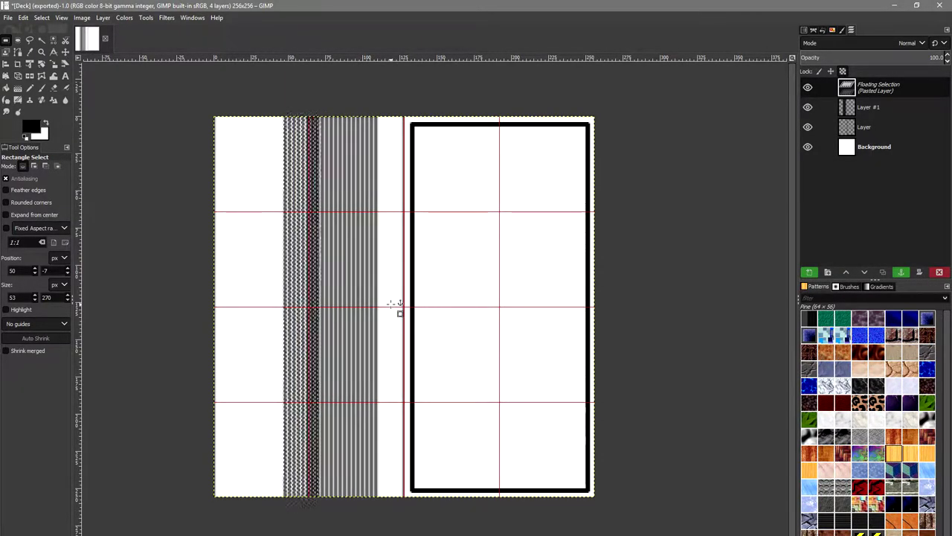
{"action": "key", "text": "Left"}
{"action": "key", "text": "Left"}
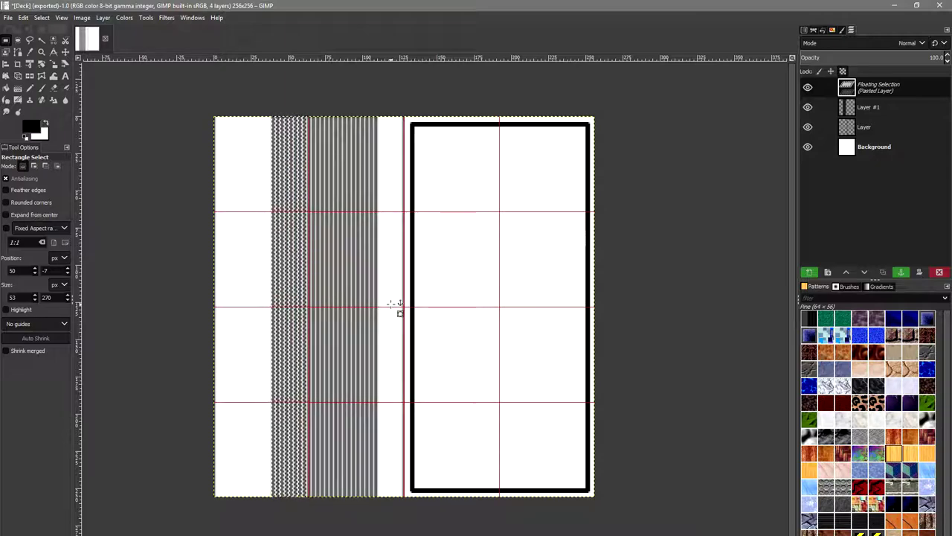
{"action": "key", "text": "Left"}
{"action": "key", "text": "Left"}
{"action": "key", "text": "Left"}
{"action": "key", "text": "Left"}
{"action": "key", "text": "Left"}
{"action": "key", "text": "Left"}
{"action": "key", "text": "Left"}
{"action": "key", "text": "Left"}
{"action": "key", "text": "Left"}
{"action": "key", "text": "Left"}
{"action": "key", "text": "Left"}
{"action": "key", "text": "Left"}
{"action": "key", "text": "Left"}
{"action": "key", "text": "Left"}
{"action": "key", "text": "Left"}
{"action": "key", "text": "Left"}
{"action": "key", "text": "Left"}
{"action": "key", "text": "Left"}
{"action": "key", "text": "Left"}
{"action": "key", "text": "Left"}
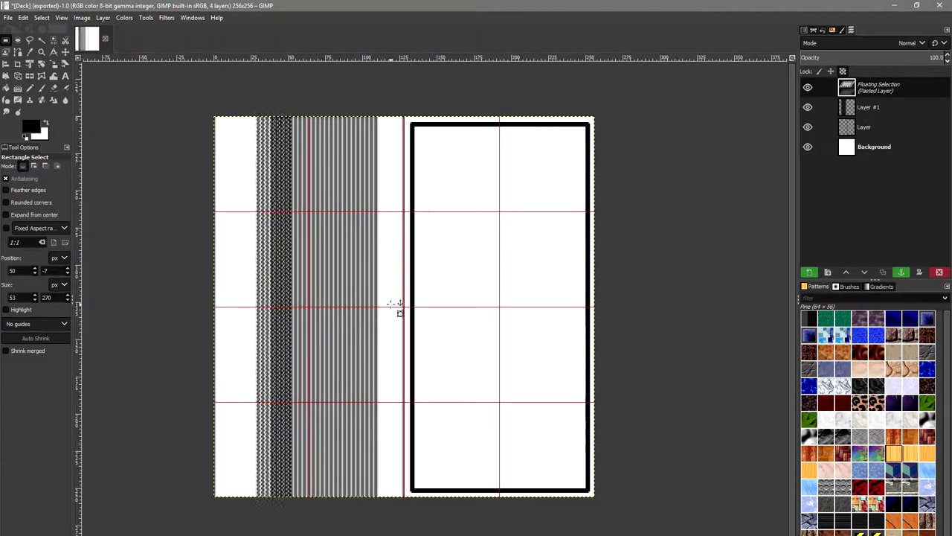
{"action": "key", "text": "Left"}
{"action": "key", "text": "Left"}
{"action": "key", "text": "Left"}
{"action": "key", "text": "Left"}
{"action": "key", "text": "Left"}
{"action": "key", "text": "Left"}
{"action": "key", "text": "Left"}
{"action": "key", "text": "Left"}
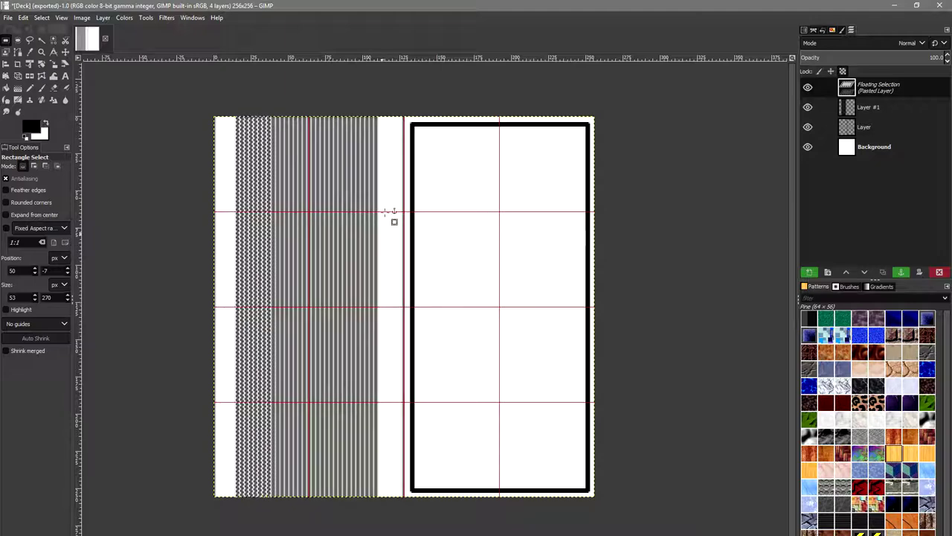
{"action": "key", "text": "Left"}
{"action": "key", "text": "Left"}
{"action": "key", "text": "Left"}
{"action": "key", "text": "Left"}
{"action": "key", "text": "Left"}
{"action": "key", "text": "Left"}
{"action": "key", "text": "Left"}
{"action": "key", "text": "Left"}
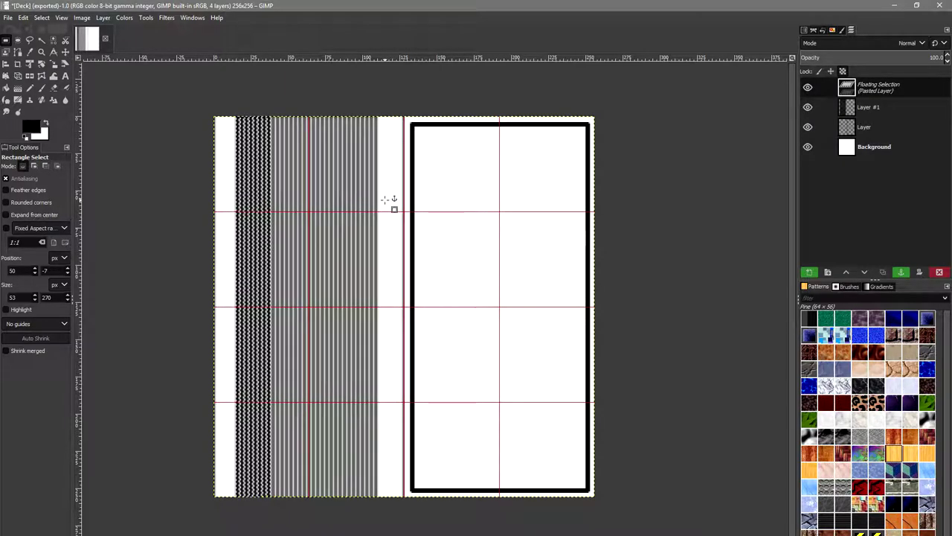
{"action": "key", "text": "Left"}
{"action": "key", "text": "Left"}
- Anchor the last strip, then cut the striped block and move it flush to the left edge
{"action": "left_click", "coordinate": [393, 201]}
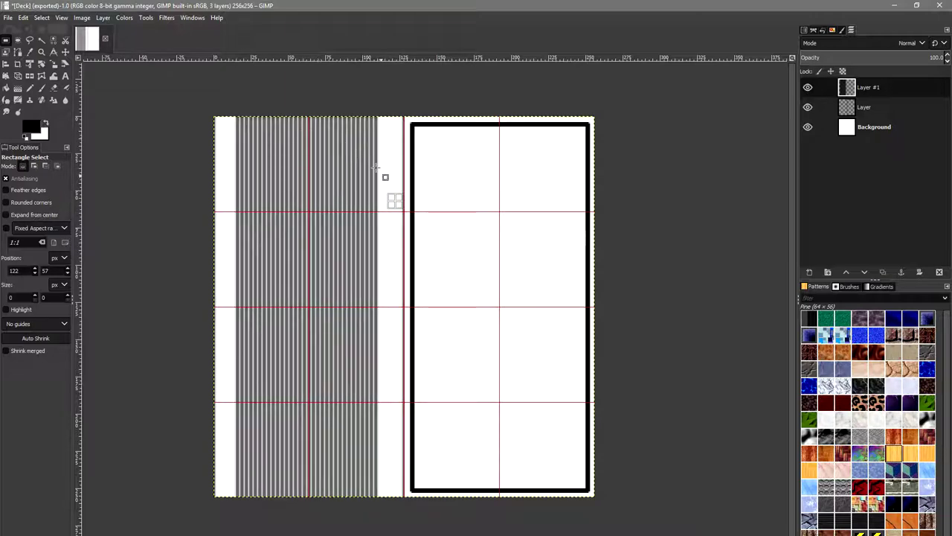
{"action": "left_click_drag", "start_coordinate": [231, 105], "coordinate": [379, 502]}
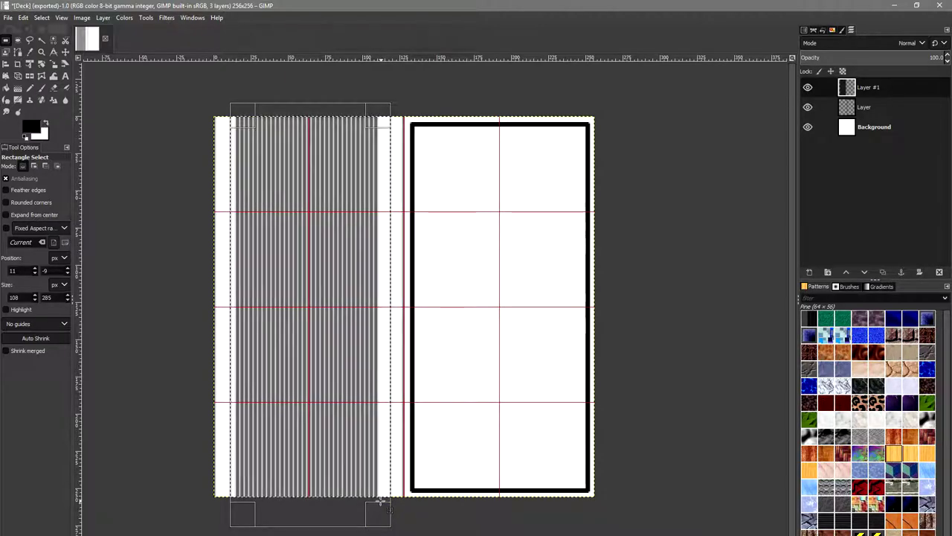
{"action": "key", "text": "ctrl+x"}
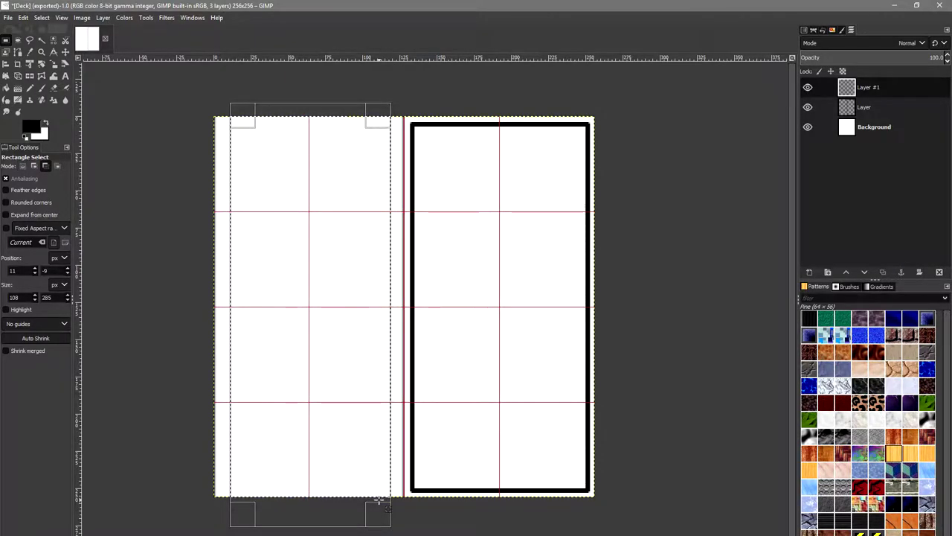
{"action": "key", "text": "ctrl+v"}
{"action": "key", "text": "Left"}
{"action": "key", "text": "Left"}
{"action": "key", "text": "Left"}
{"action": "key", "text": "Left"}
{"action": "key", "text": "Left"}
{"action": "key", "text": "Left"}
{"action": "key", "text": "Left"}
{"action": "key", "text": "Left"}
{"action": "key", "text": "Left"}
{"action": "key", "text": "Left"}
{"action": "key", "text": "Left"}
{"action": "key", "text": "Left"}
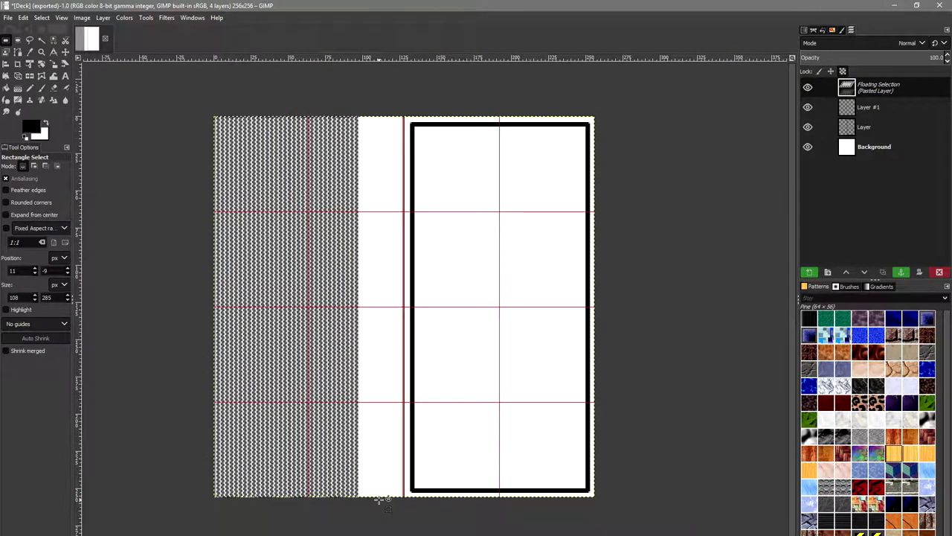
{"action": "left_click", "coordinate": [372, 528]}
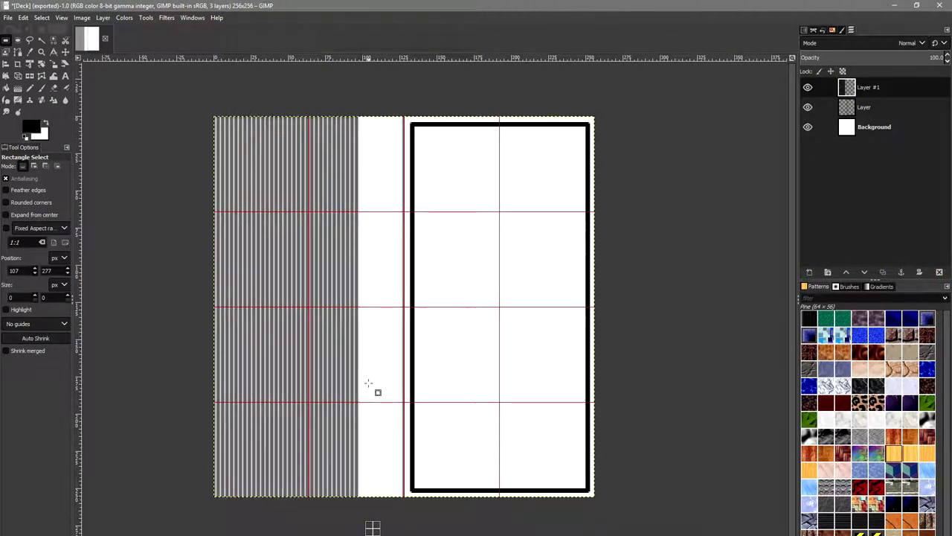
{"action": "left_click", "coordinate": [45, 87]}
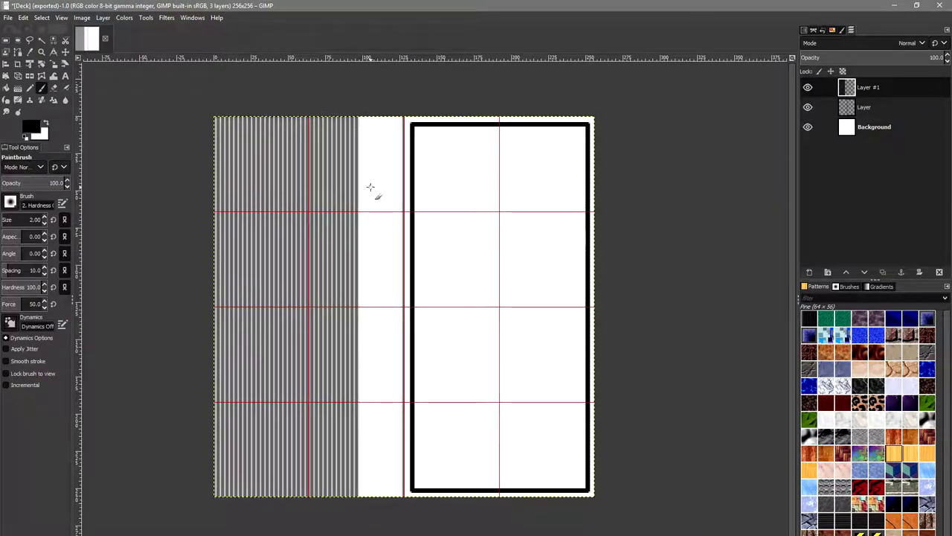
- Paint a trial vertical black line beside the stripes and undo it
{"action": "scroll", "coordinate": [384, 202], "scroll_direction": "down", "scroll_amount": 2}
{"action": "scroll", "coordinate": [371, 151], "scroll_direction": "up", "scroll_amount": 6}
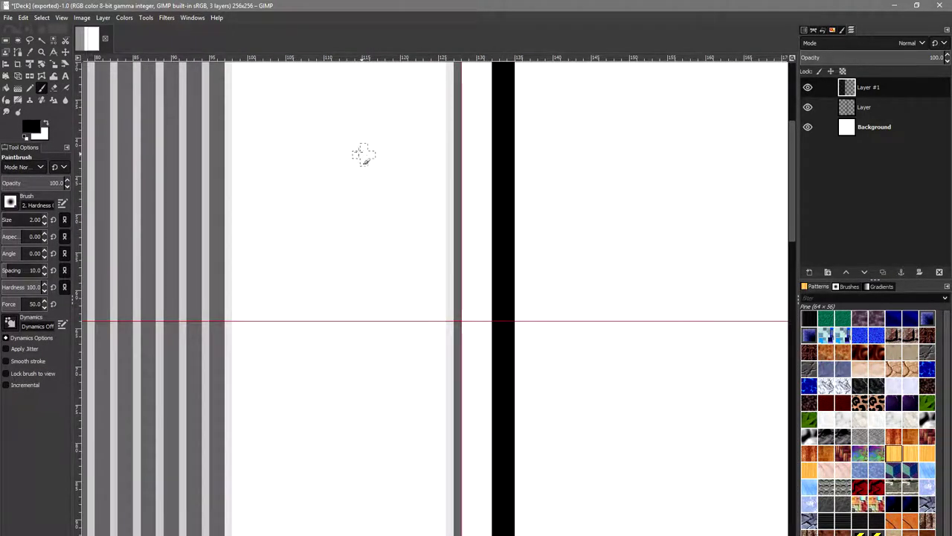
{"action": "scroll", "coordinate": [342, 145], "scroll_direction": "up", "scroll_amount": 3}
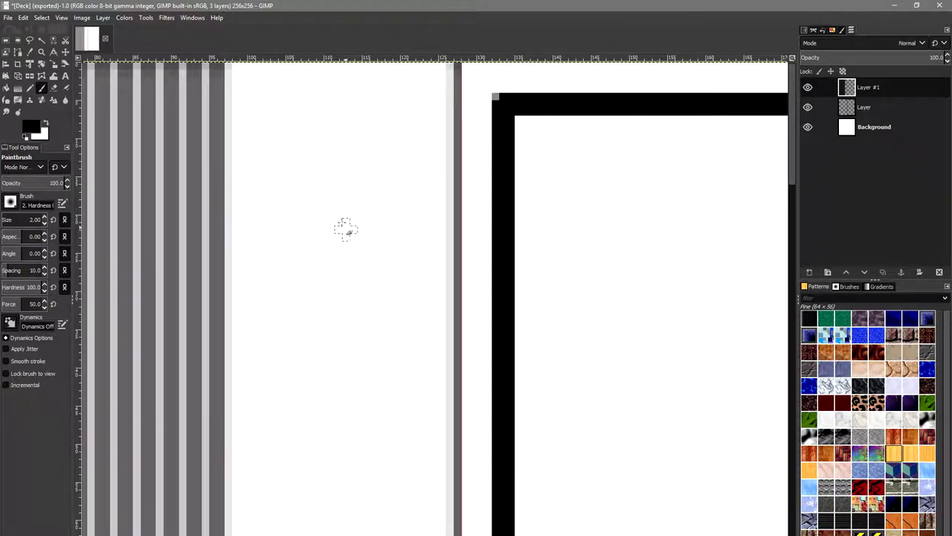
{"action": "scroll", "coordinate": [305, 162], "scroll_direction": "right", "scroll_amount": 3}
{"action": "scroll", "coordinate": [357, 170], "scroll_direction": "left", "scroll_amount": 5}
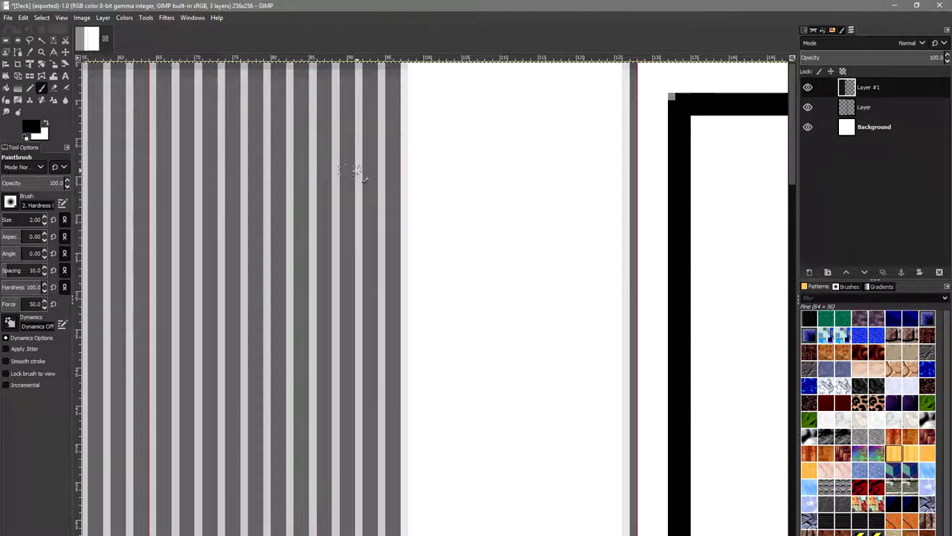
{"action": "scroll", "coordinate": [357, 170], "scroll_direction": "down", "scroll_amount": 1}
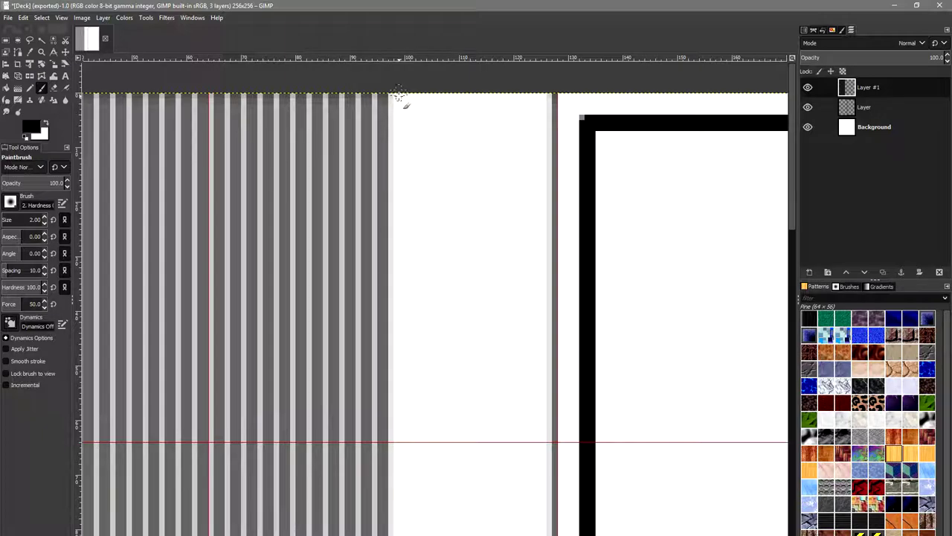
{"action": "left_click_drag", "start_coordinate": [400, 193], "coordinate": [402, 272]}
{"action": "key", "text": "ctrl+z"}
- Draw a trial straight line down the stripes' edge, undo it, and zoom out to fit
{"action": "scroll", "coordinate": [414, 219], "scroll_direction": "down", "scroll_amount": 2}
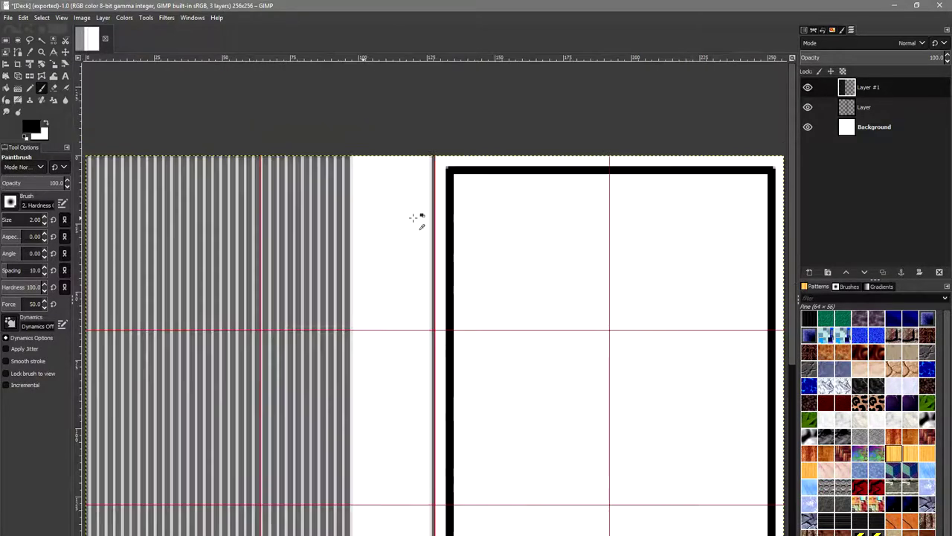
{"action": "left_click", "coordinate": [357, 157]}
{"action": "left_click", "coordinate": [358, 432], "text": "shift"}
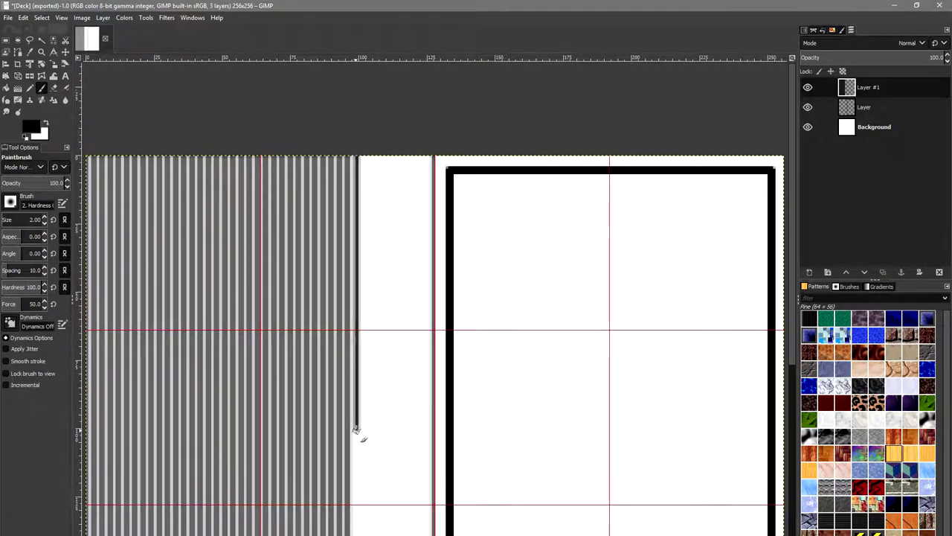
{"action": "key", "text": "ctrl+z"}
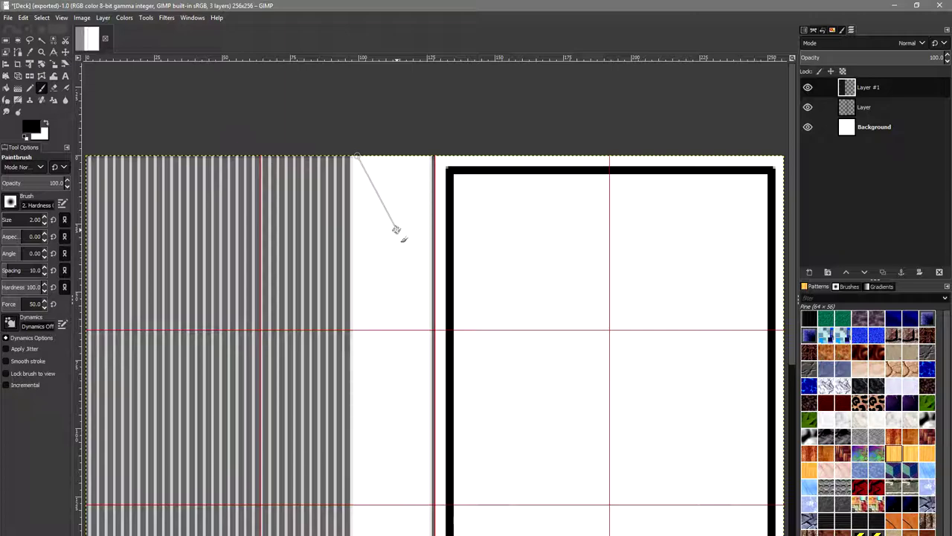
{"action": "key", "text": "minus"}
- Add a new transparent layer and draw a straight dark line down the middle guide
{"action": "right_click", "coordinate": [863, 87]}
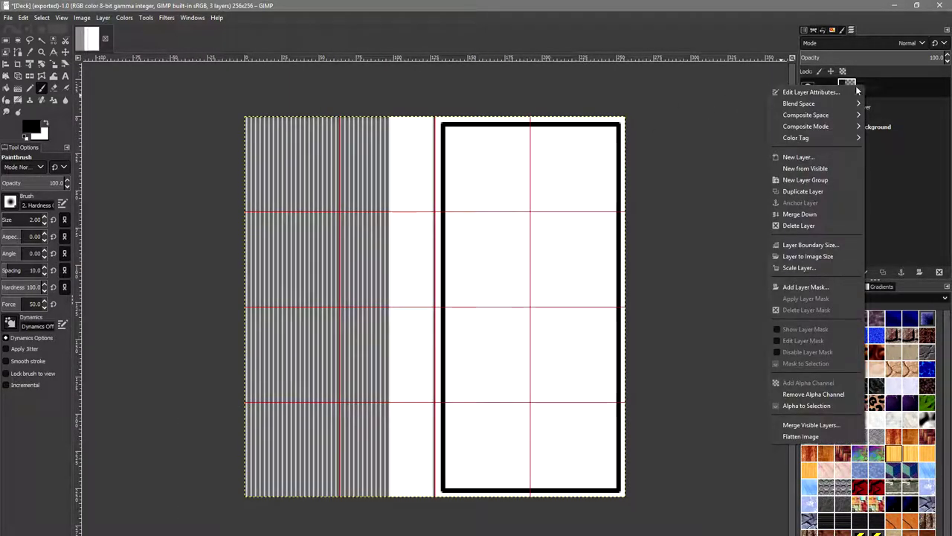
{"action": "left_click", "coordinate": [798, 157]}
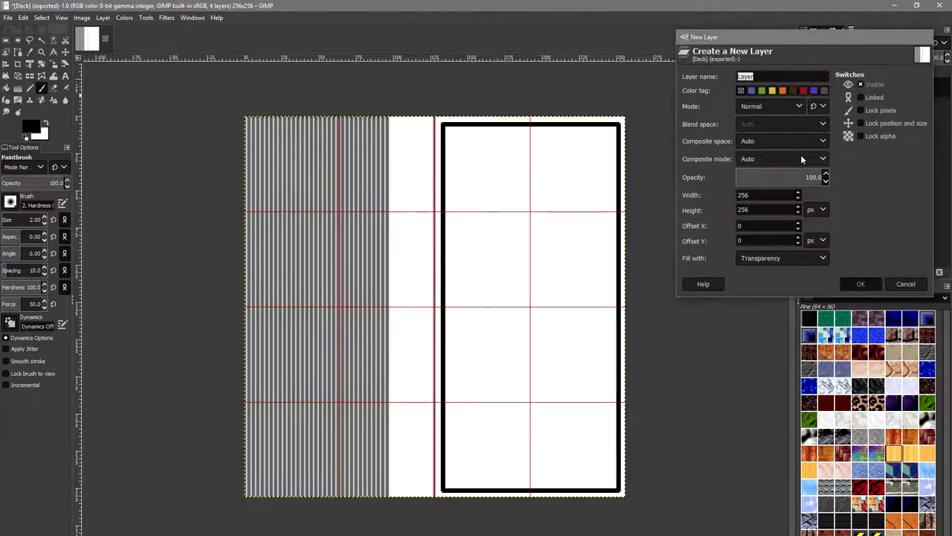
{"action": "key", "text": "Return"}
{"action": "left_click", "coordinate": [341, 118]}
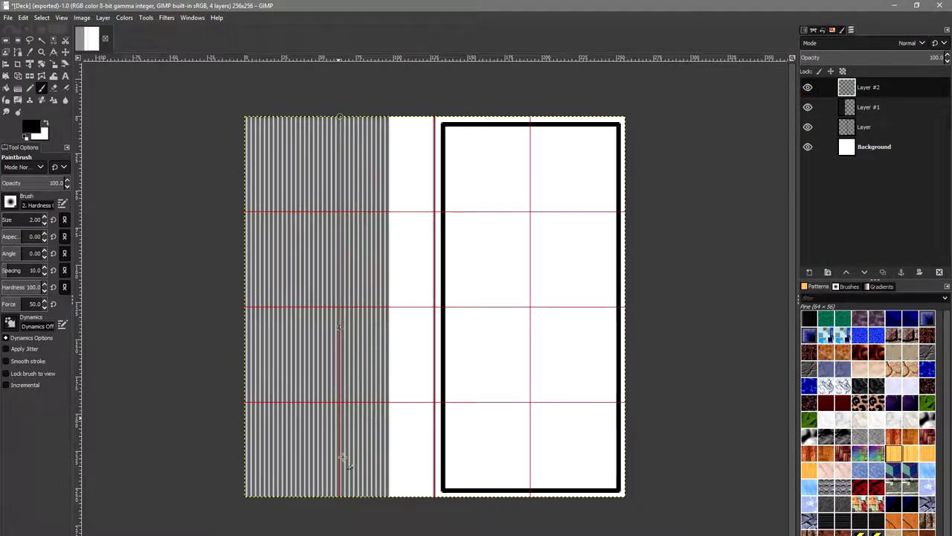
{"action": "left_click", "coordinate": [339, 495], "text": "shift"}
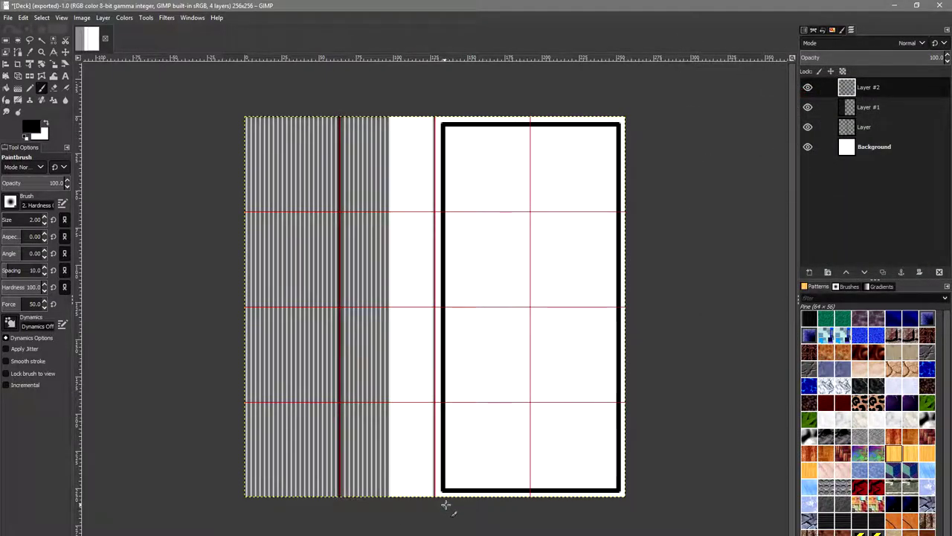
{"action": "left_click", "coordinate": [808, 108]}
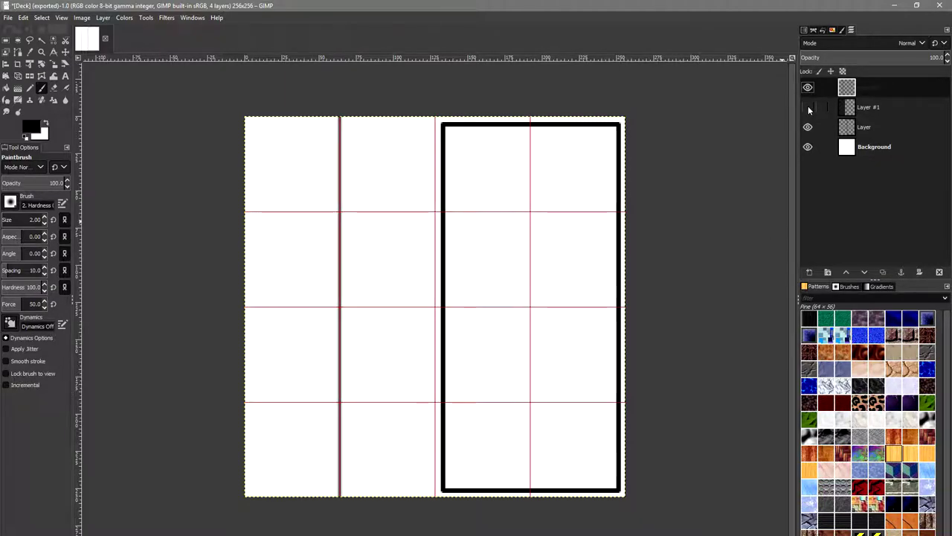
{"action": "left_click", "coordinate": [808, 107]}
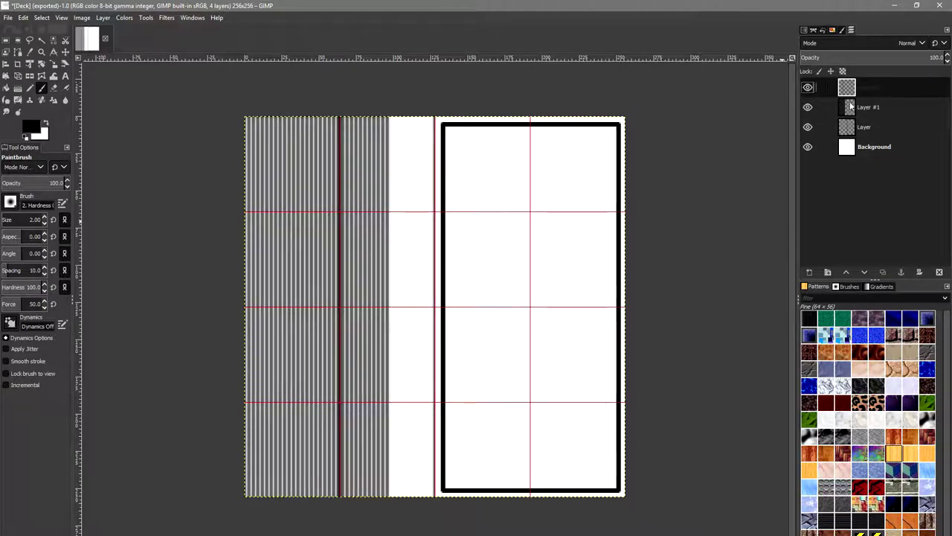
- Copy a full-height strip of stripes and shift the copy right up to the card border
{"action": "left_click", "coordinate": [7, 40]}
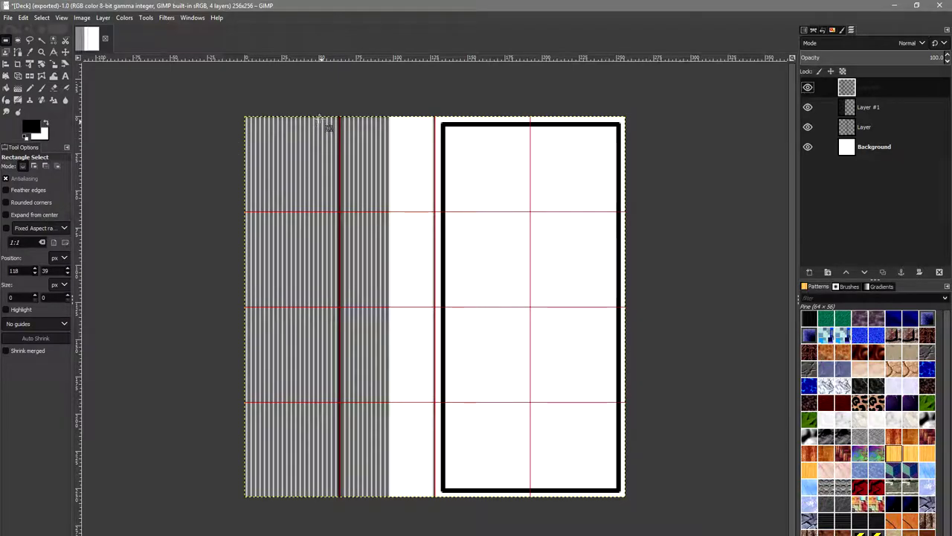
{"action": "left_click_drag", "start_coordinate": [318, 117], "coordinate": [376, 510]}
{"action": "key", "text": "ctrl+c"}
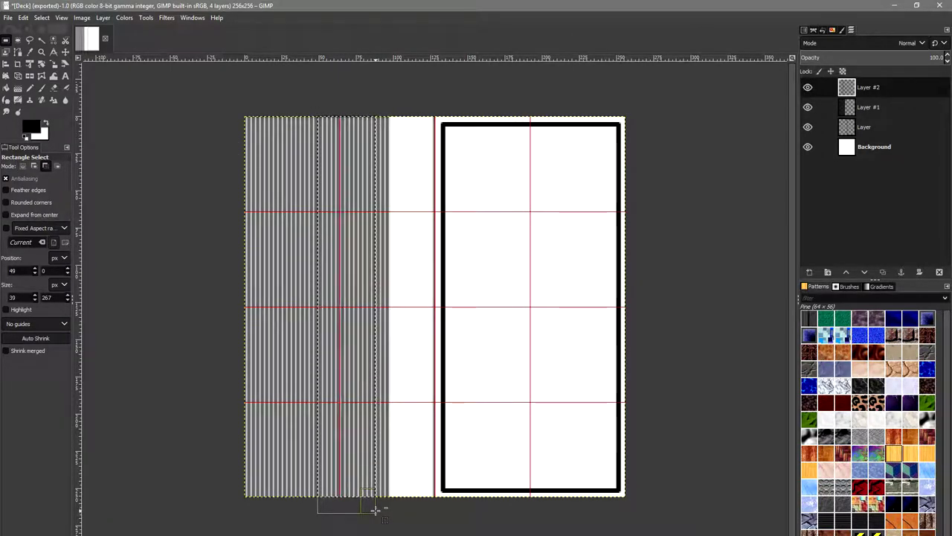
{"action": "key", "text": "ctrl+v"}
{"action": "key", "text": "Right"}
{"action": "key", "text": "Right"}
{"action": "key", "text": "Right"}
{"action": "key", "text": "Right"}
{"action": "key", "text": "Right"}
{"action": "key", "text": "Right"}
{"action": "key", "text": "Right"}
{"action": "key", "text": "Right"}
{"action": "key", "text": "Right"}
{"action": "key", "text": "Right"}
{"action": "key", "text": "Right"}
{"action": "key", "text": "Right"}
{"action": "key", "text": "Right"}
{"action": "key", "text": "Right"}
{"action": "key", "text": "Right"}
{"action": "key", "text": "Right"}
{"action": "key", "text": "Right"}
{"action": "key", "text": "Right"}
{"action": "key", "text": "Right"}
{"action": "key", "text": "Right"}
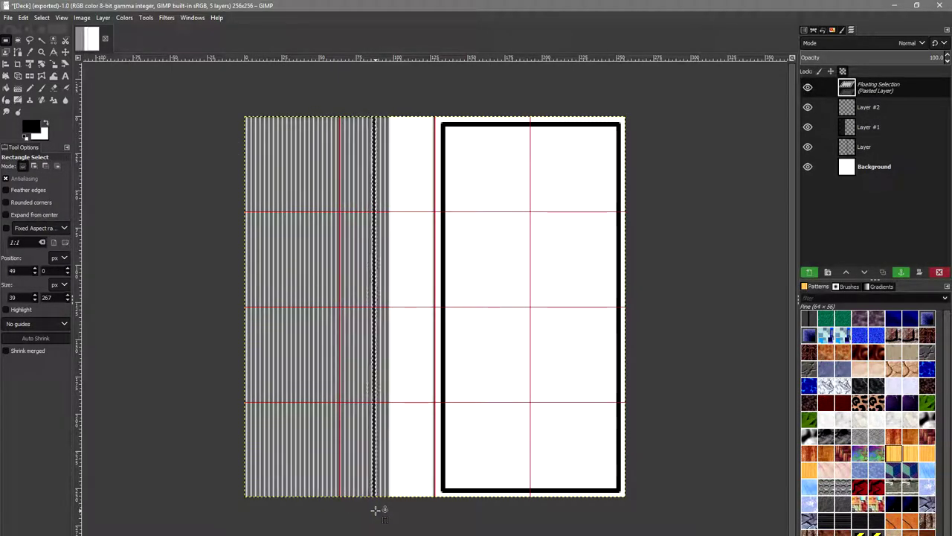
{"action": "key", "text": "Right"}
{"action": "key", "text": "Right"}
{"action": "key", "text": "Right"}
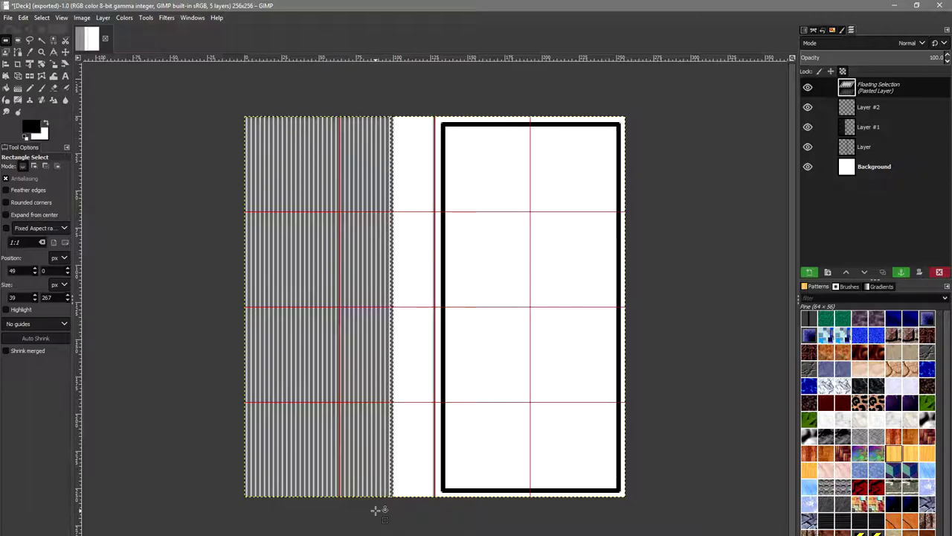
{"action": "key", "text": "Right"}
{"action": "key", "text": "Right"}
{"action": "key", "text": "Right"}
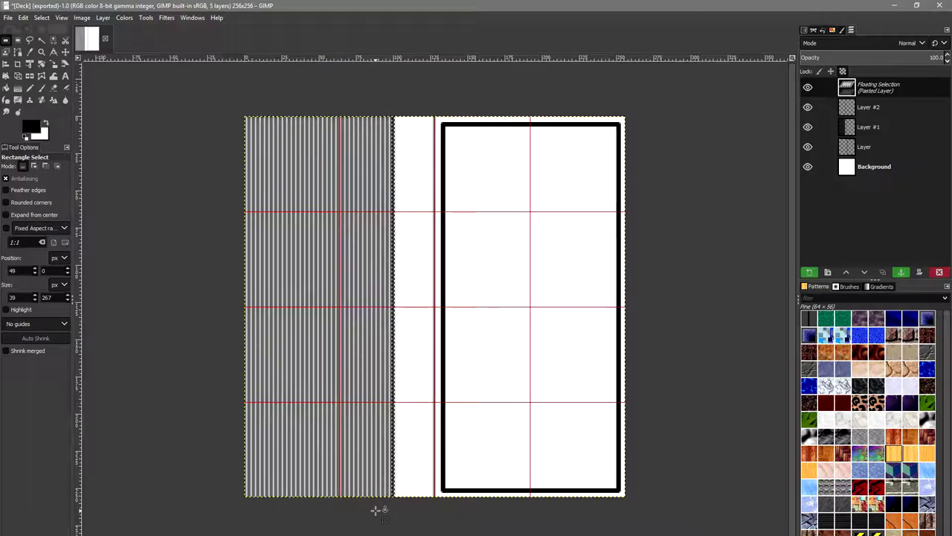
{"action": "key", "text": "Right"}
{"action": "key", "text": "Right"}
{"action": "key", "text": "Right"}
{"action": "key", "text": "Right"}
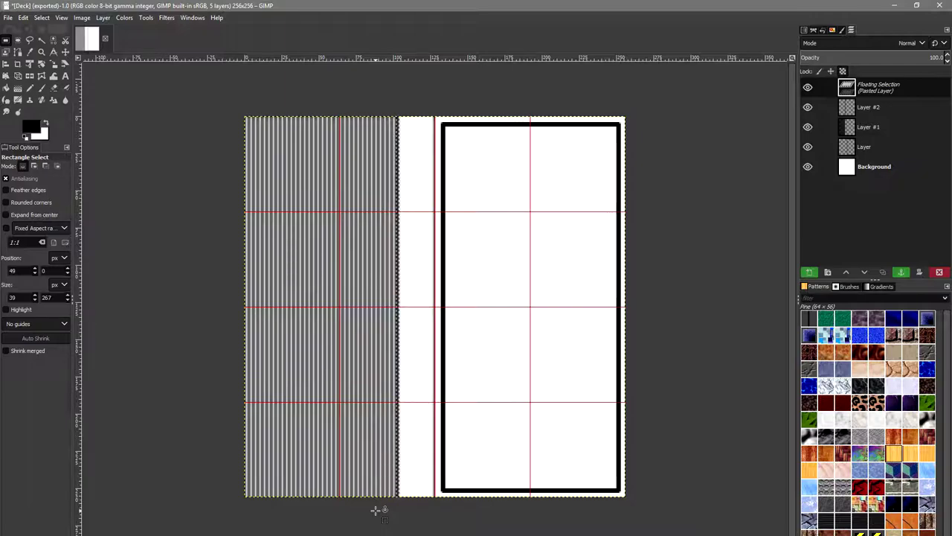
{"action": "key", "text": "Right"}
{"action": "key", "text": "Right"}
{"action": "key", "text": "Right"}
{"action": "key", "text": "Right"}
{"action": "key", "text": "Right"}
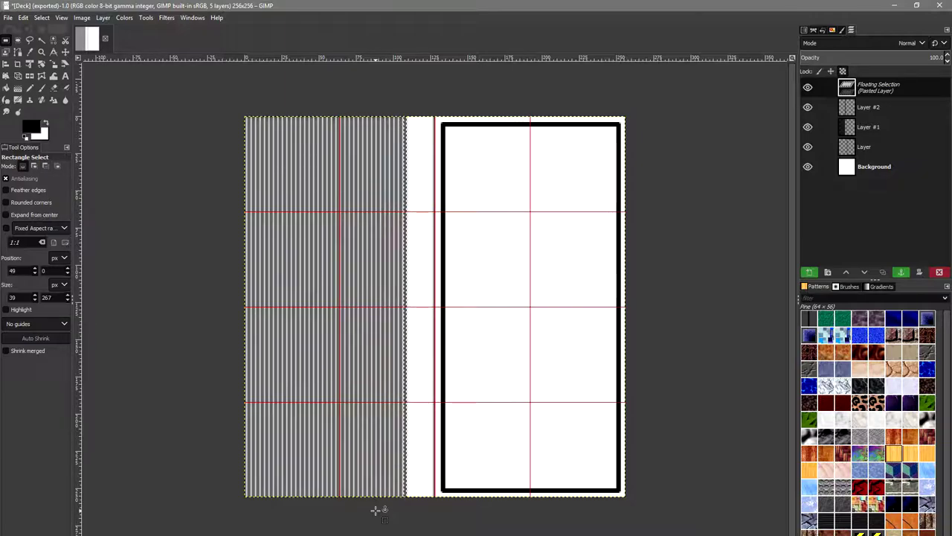
{"action": "key", "text": "Right"}
{"action": "key", "text": "Right"}
{"action": "key", "text": "Right"}
{"action": "key", "text": "Right"}
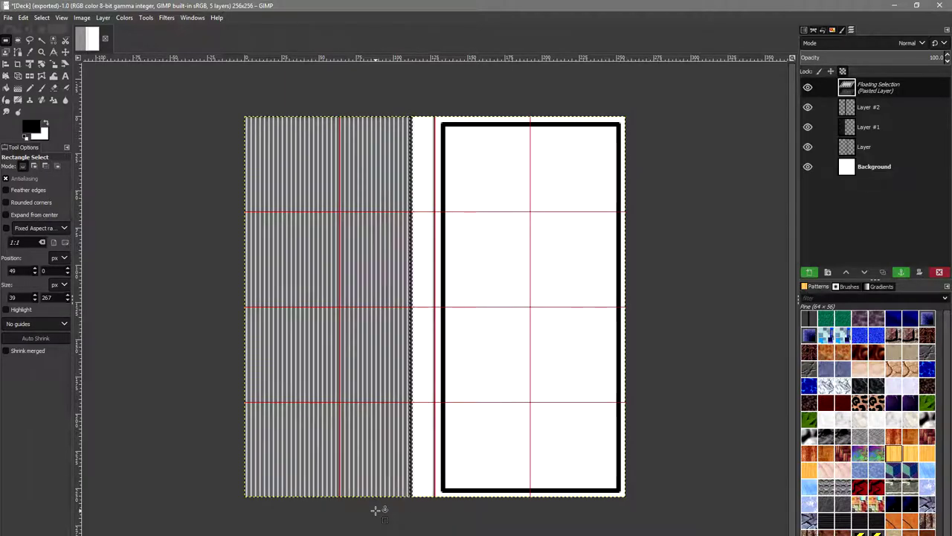
{"action": "key", "text": "Right"}
{"action": "key", "text": "Right"}
{"action": "key", "text": "Right"}
{"action": "key", "text": "Right"}
{"action": "key", "text": "Right"}
{"action": "key", "text": "Right"}
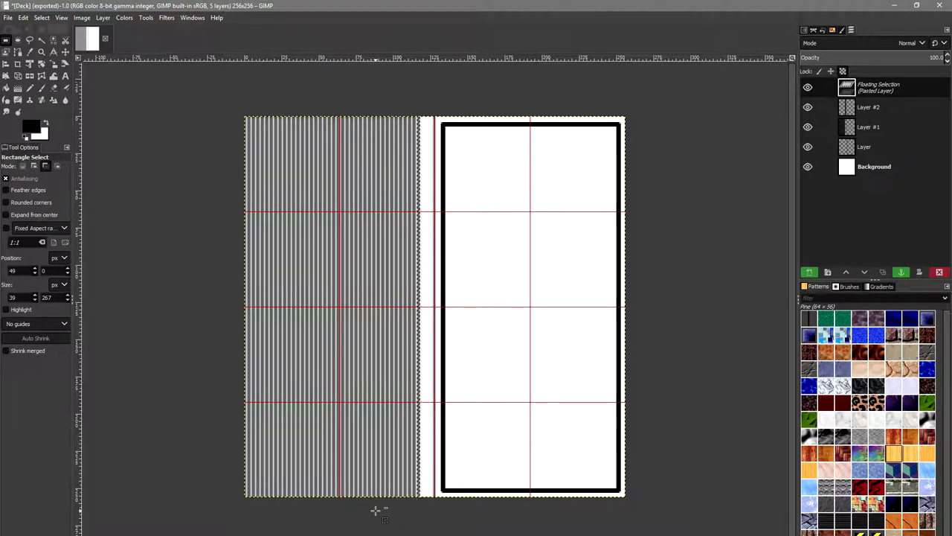
{"action": "key", "text": "Right"}
{"action": "key", "text": "Right"}
{"action": "key", "text": "Right"}
{"action": "key", "text": "Right"}
{"action": "key", "text": "Right"}
{"action": "key", "text": "Right"}
{"action": "key", "text": "Right"}
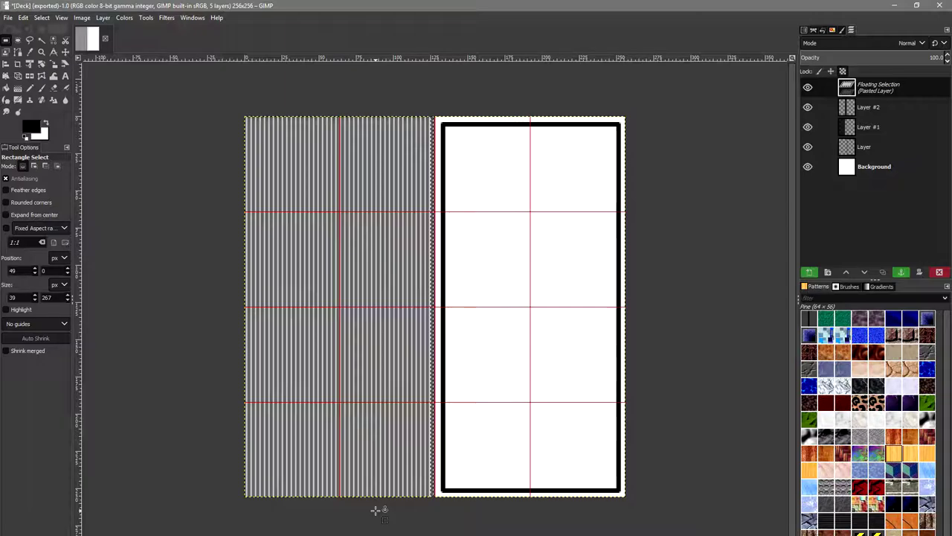
{"action": "left_click", "coordinate": [506, 383]}
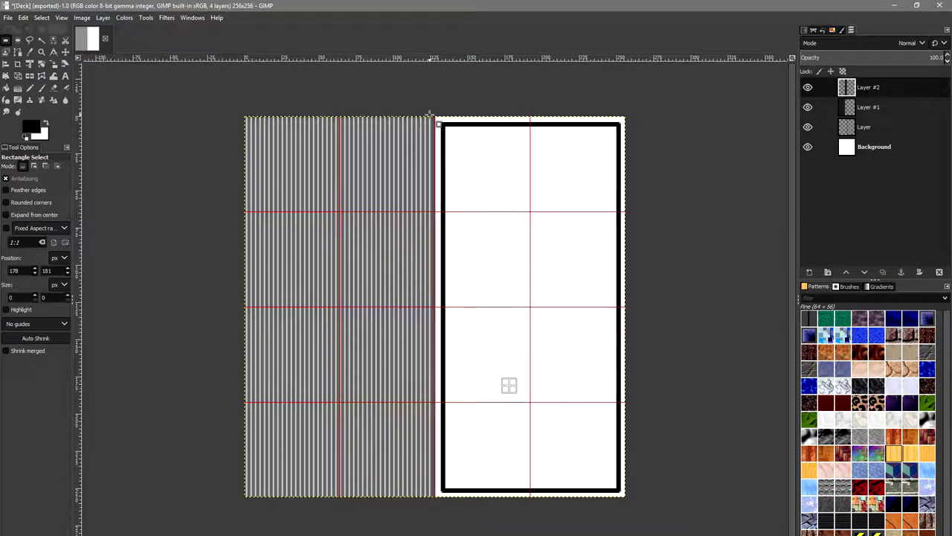
- Merge the stripe copy down into Layer #1 and toggle its visibility to check
{"action": "right_click", "coordinate": [897, 88]}
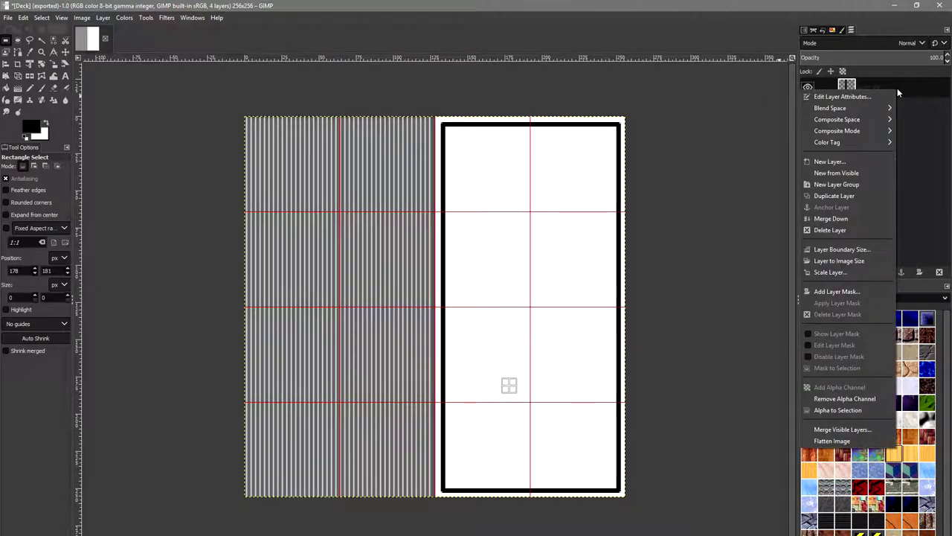
{"action": "left_click", "coordinate": [827, 218]}
{"action": "left_click", "coordinate": [808, 88]}
{"action": "left_click", "coordinate": [809, 88]}
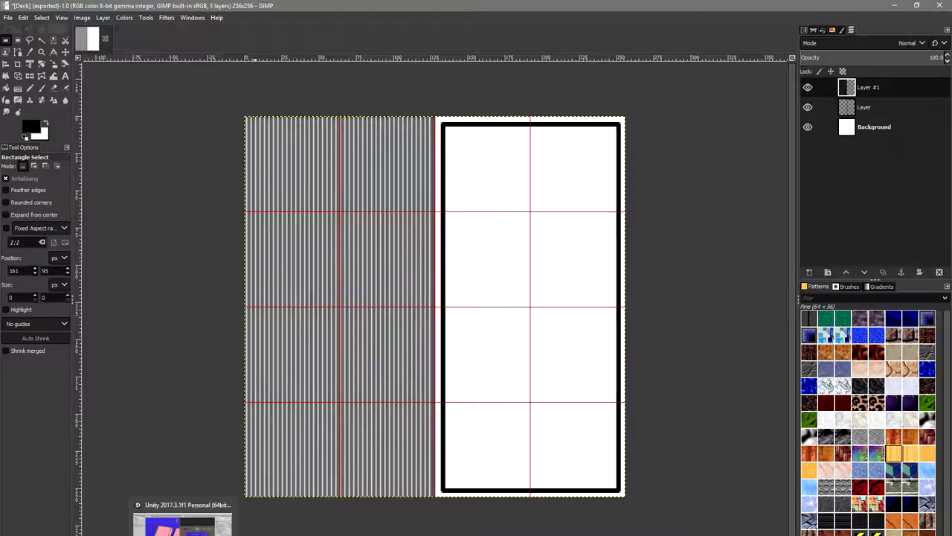
{"action": "left_click", "coordinate": [182, 524]}
{"action": "left_click_drag", "start_coordinate": [329, 318], "coordinate": [446, 279]}
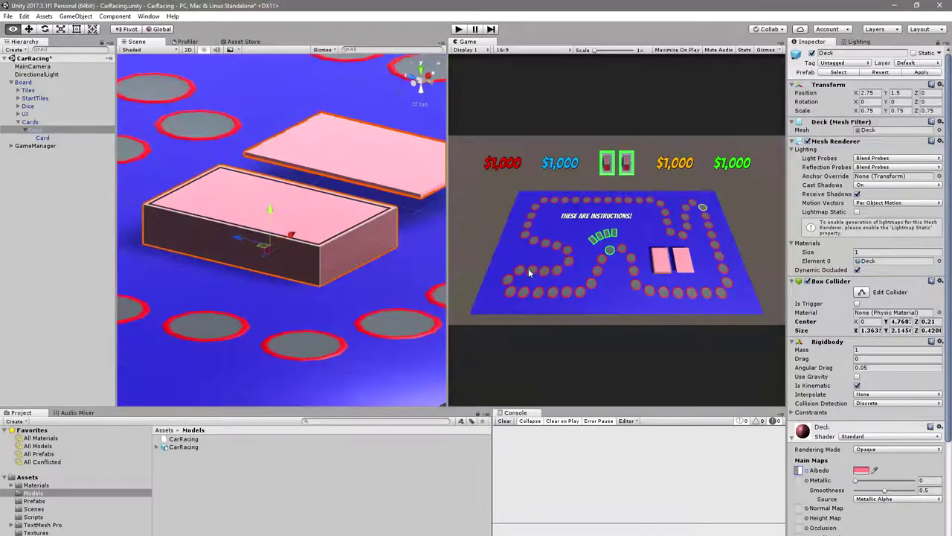
{"action": "scroll", "coordinate": [364, 285], "scroll_direction": "up", "scroll_amount": 8}
{"action": "left_click_drag", "start_coordinate": [368, 301], "coordinate": [277, 328]}
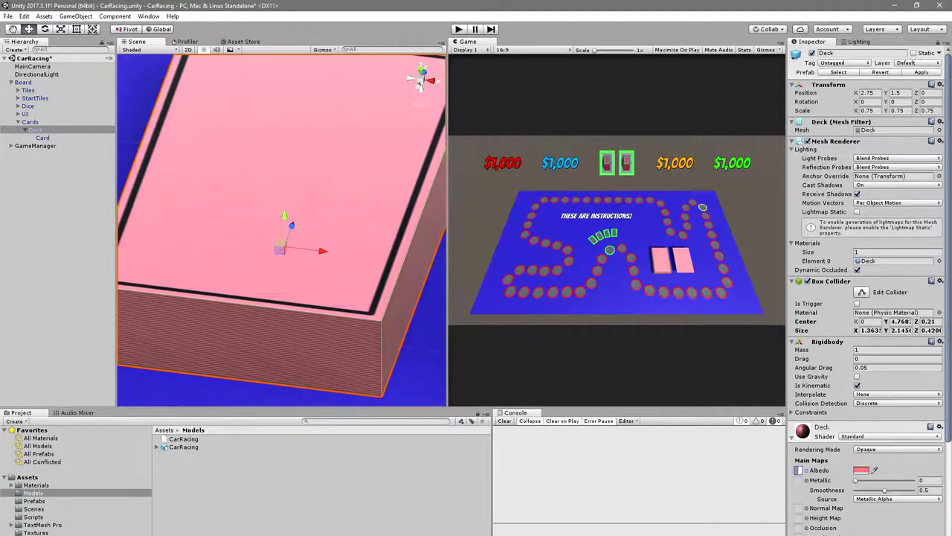
{"action": "key", "text": "alt+Tab"}
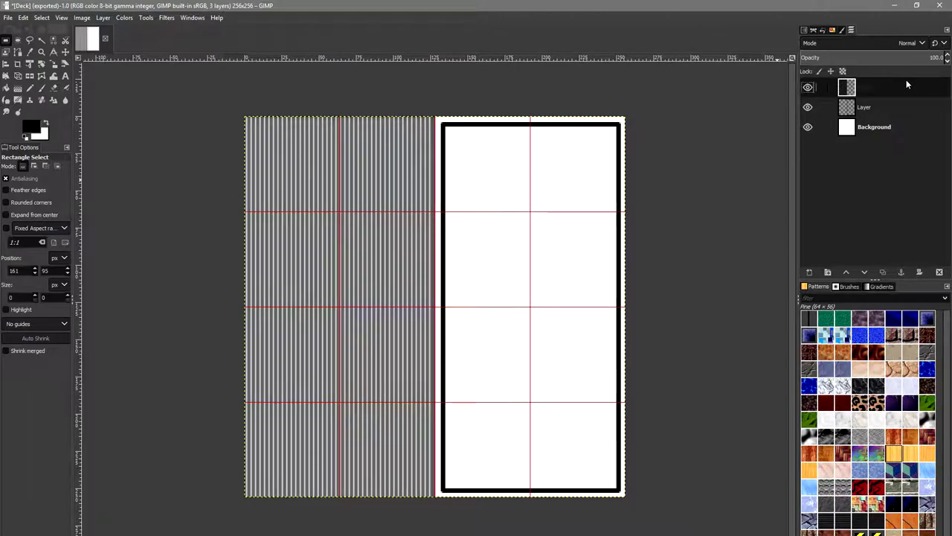
- Raise the stripe layer's contrast to 92 with Brightness-Contrast
{"action": "left_click", "coordinate": [124, 17]}
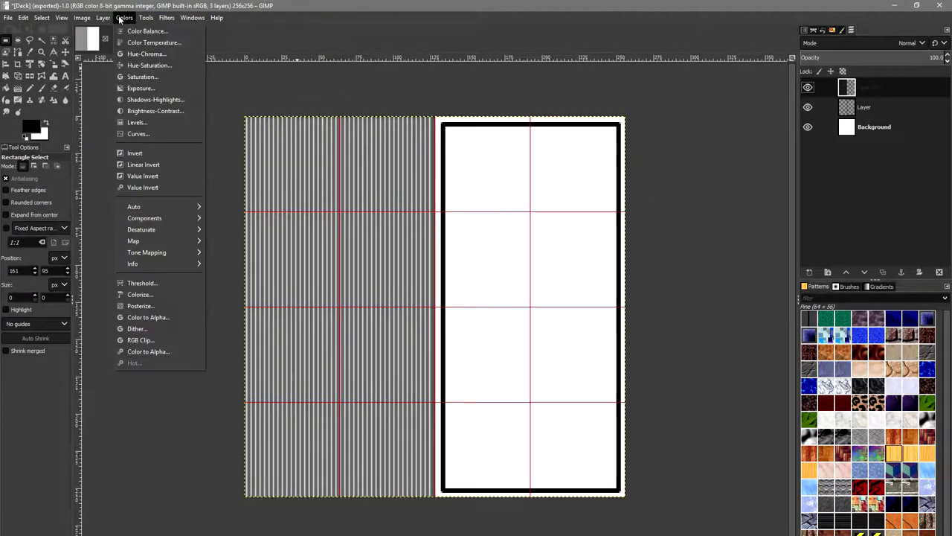
{"action": "left_click", "coordinate": [166, 112]}
{"action": "left_click_drag", "start_coordinate": [738, 383], "coordinate": [789, 383]}
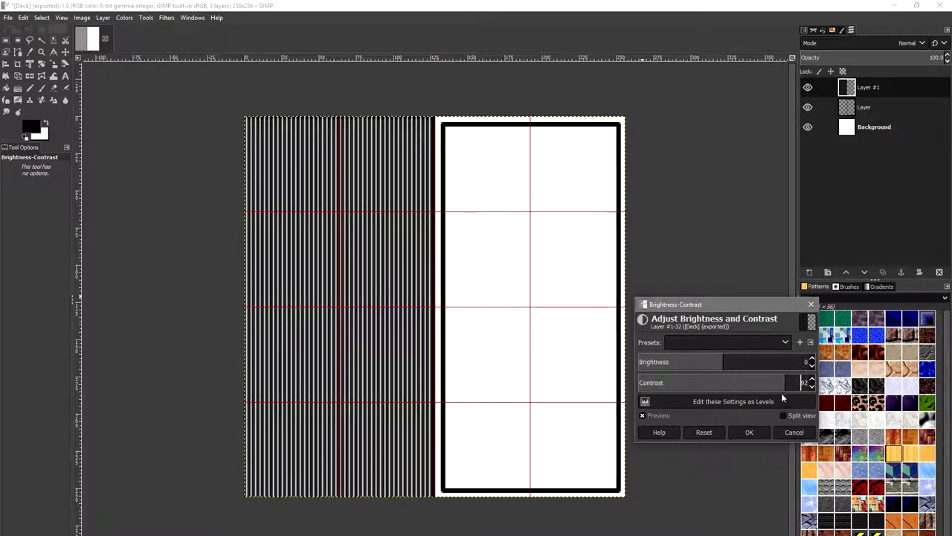
{"action": "left_click", "coordinate": [750, 432]}
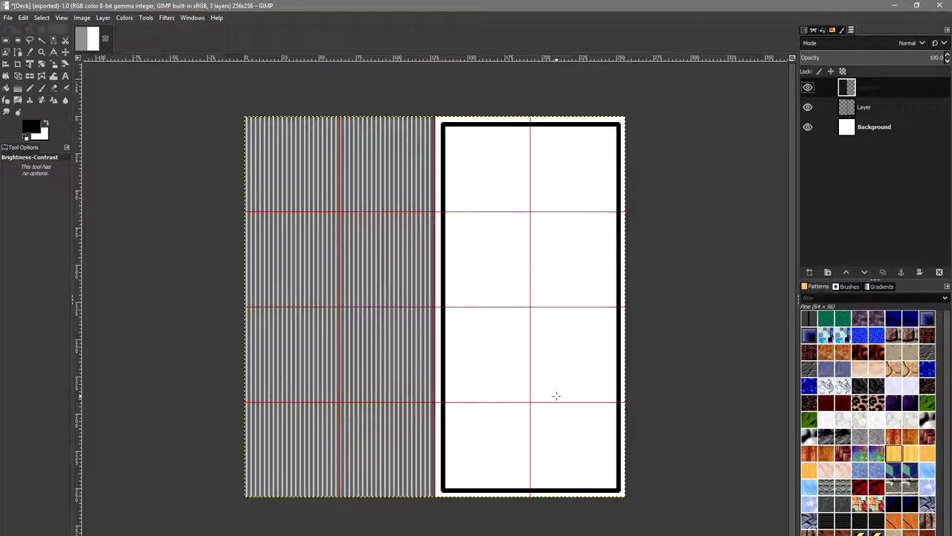
- Reopen Brightness-Contrast, load the earlier contrast 92 preset, and apply it again
{"action": "left_click", "coordinate": [122, 17]}
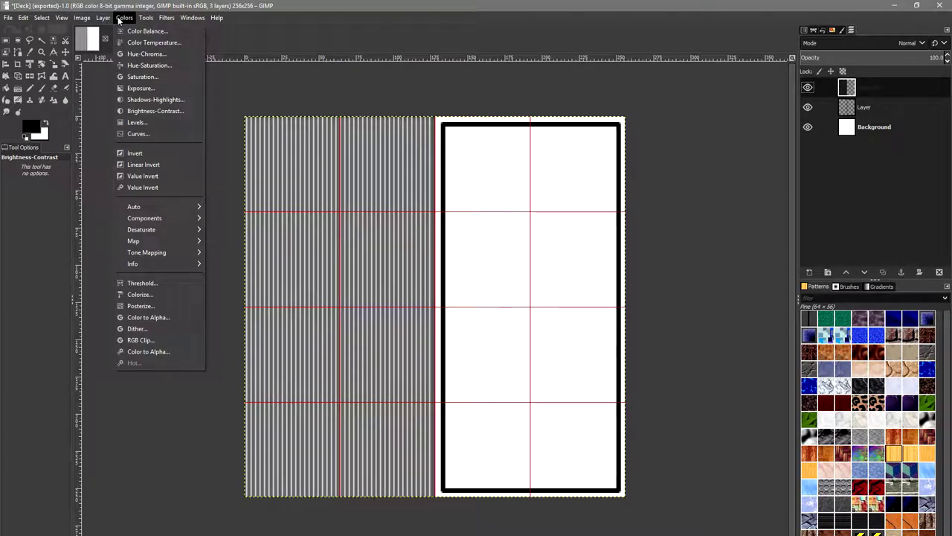
{"action": "left_click", "coordinate": [153, 110]}
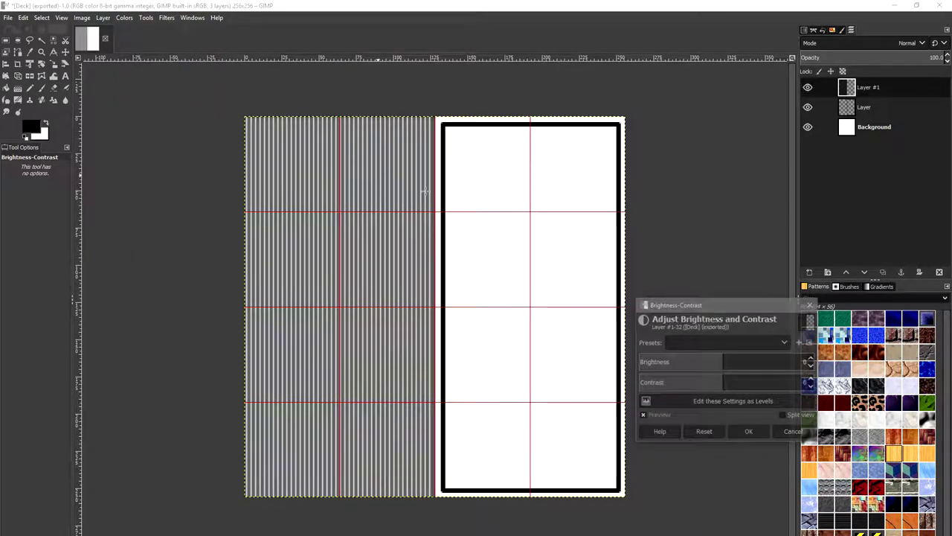
{"action": "left_click", "coordinate": [760, 342]}
{"action": "left_click", "coordinate": [739, 351]}
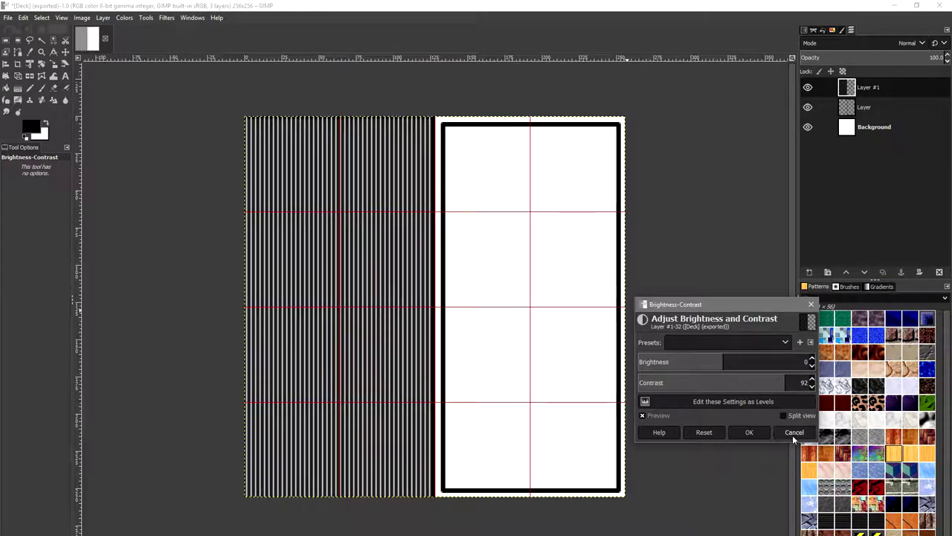
{"action": "left_click", "coordinate": [739, 435]}
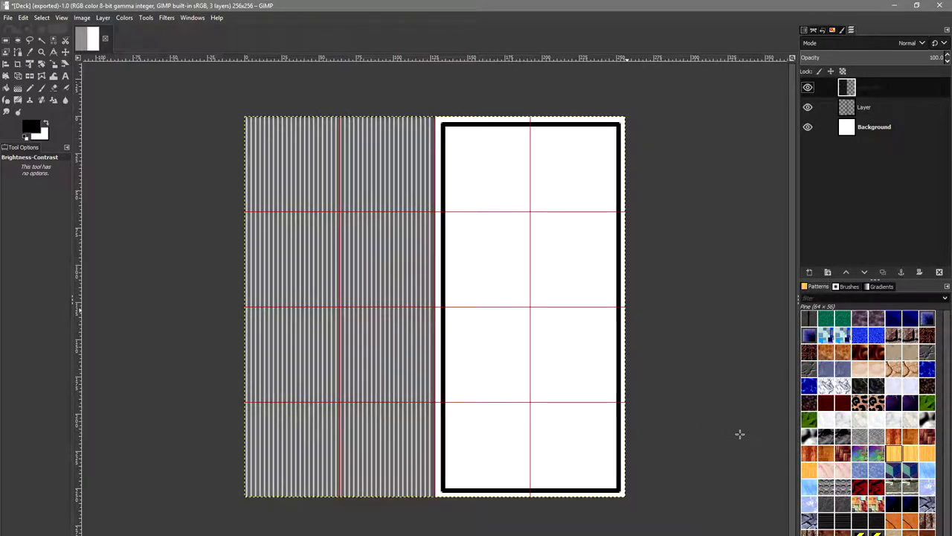
{"action": "left_click", "coordinate": [125, 18]}
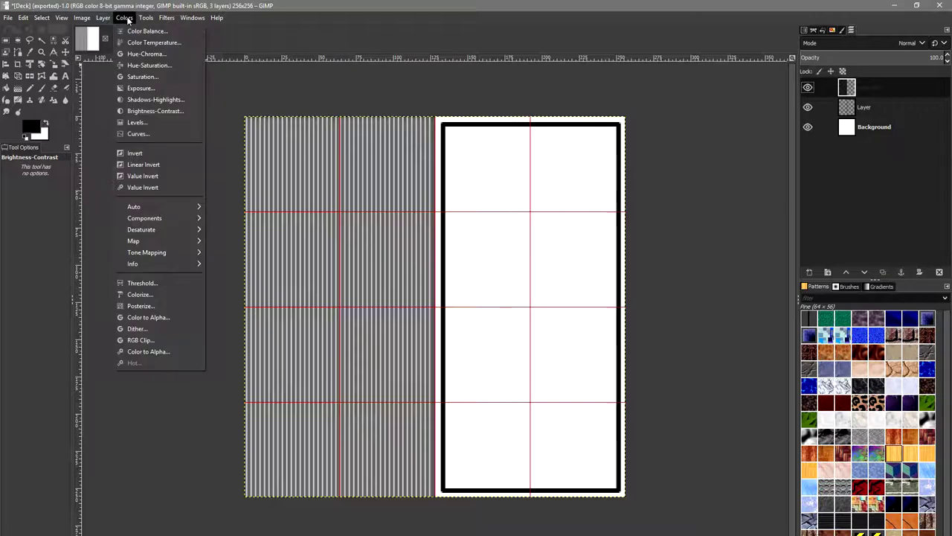
{"action": "left_click", "coordinate": [171, 113]}
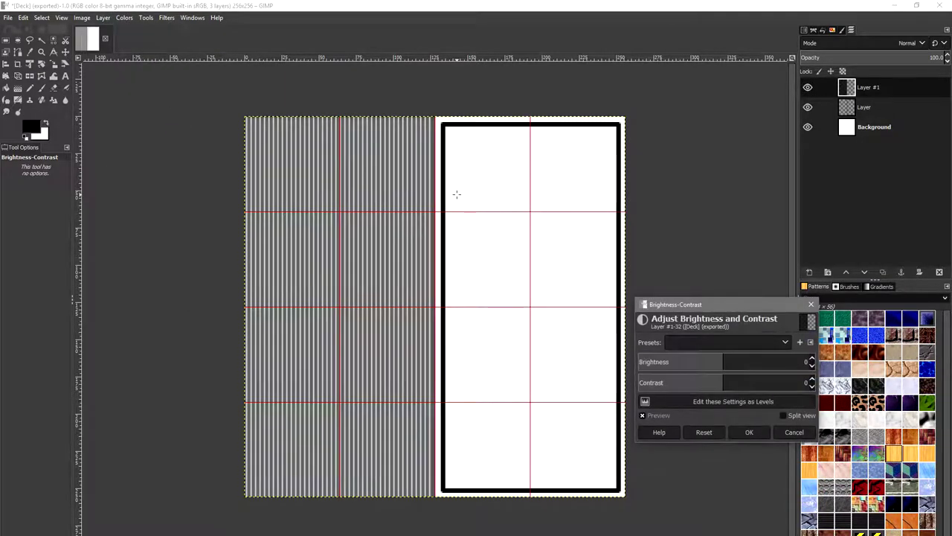
{"action": "left_click", "coordinate": [738, 341]}
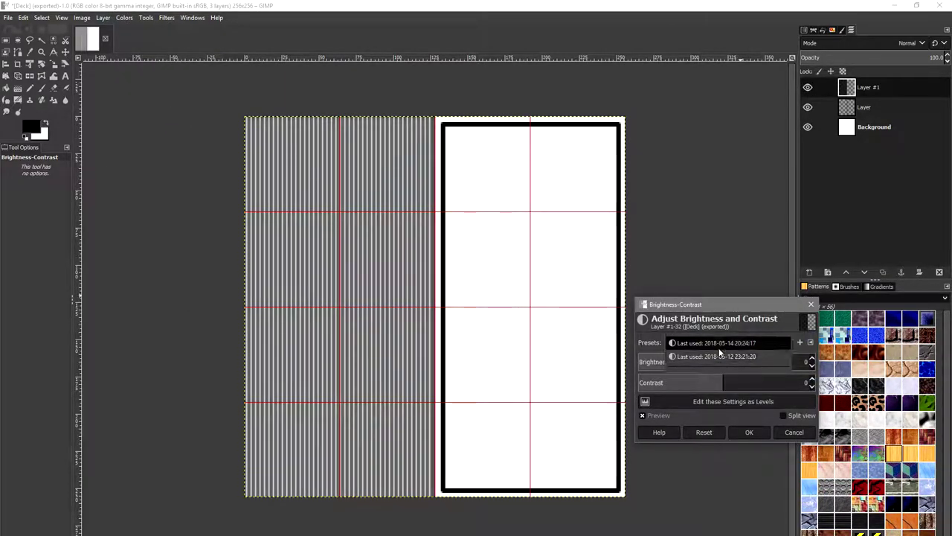
{"action": "left_click", "coordinate": [754, 348]}
{"action": "left_click", "coordinate": [754, 347]}
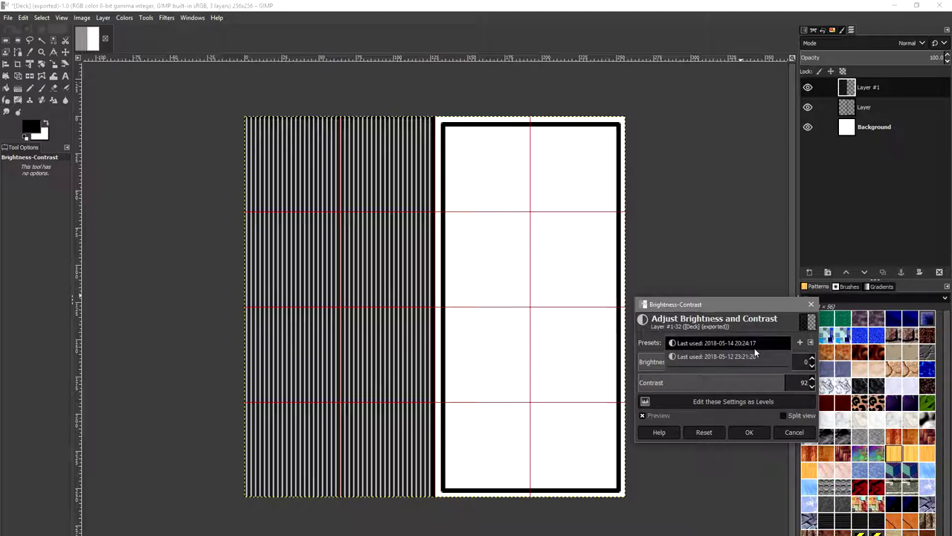
{"action": "left_click", "coordinate": [781, 349]}
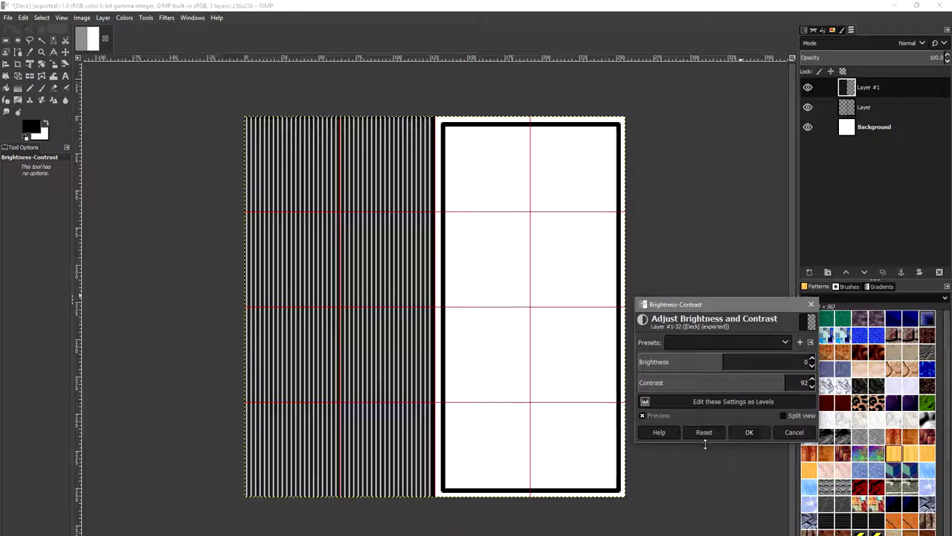
{"action": "left_click", "coordinate": [753, 431]}
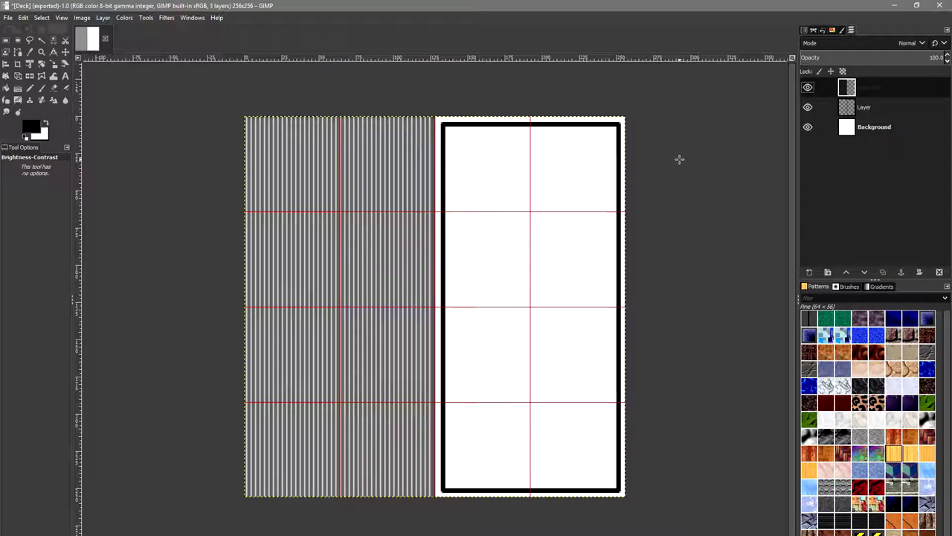
- Paste a copy of the stripes, anchor it onto the stripe layer, and check the deck in Unity
{"action": "key", "text": "ctrl+c"}
{"action": "key", "text": "ctrl+v"}
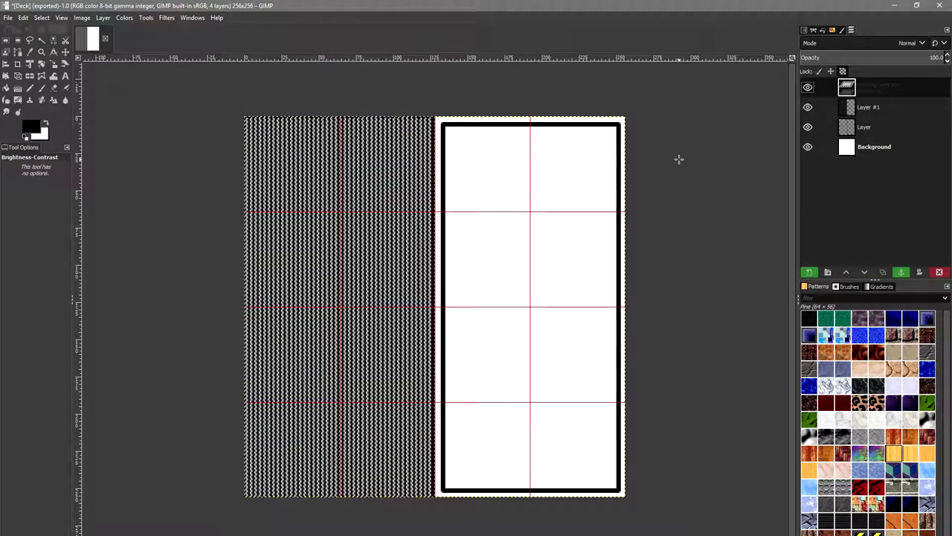
{"action": "left_click", "coordinate": [538, 194]}
{"action": "left_click", "coordinate": [749, 437]}
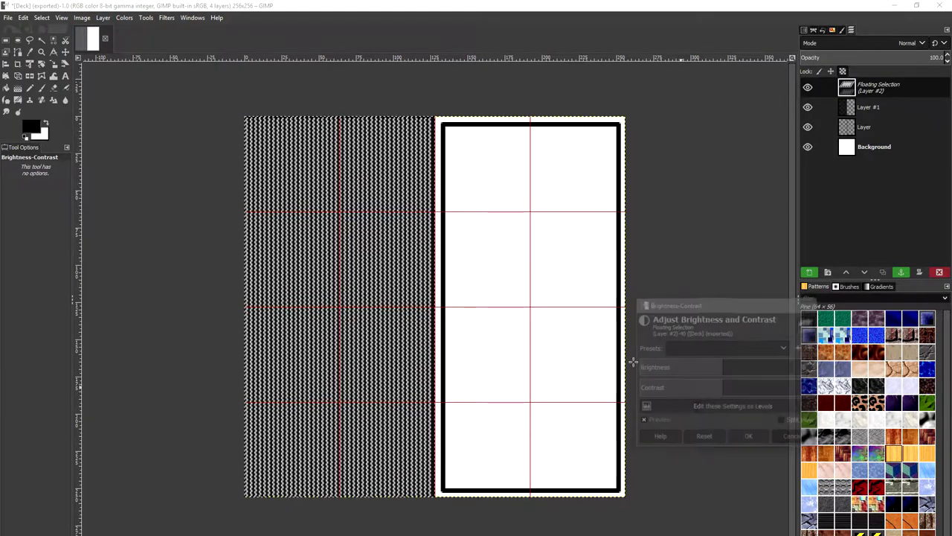
{"action": "key", "text": "r"}
{"action": "left_click", "coordinate": [489, 148]}
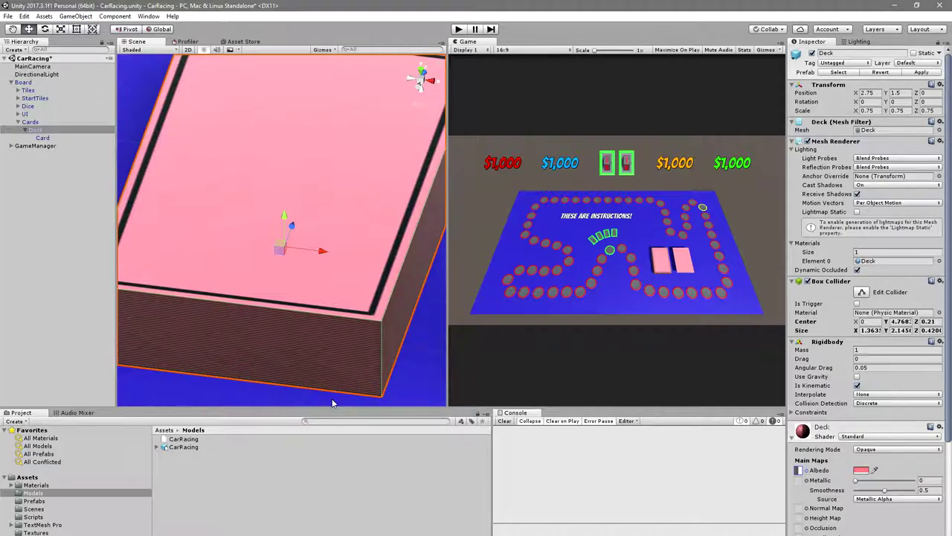
{"action": "left_click_drag", "start_coordinate": [400, 346], "coordinate": [315, 342]}
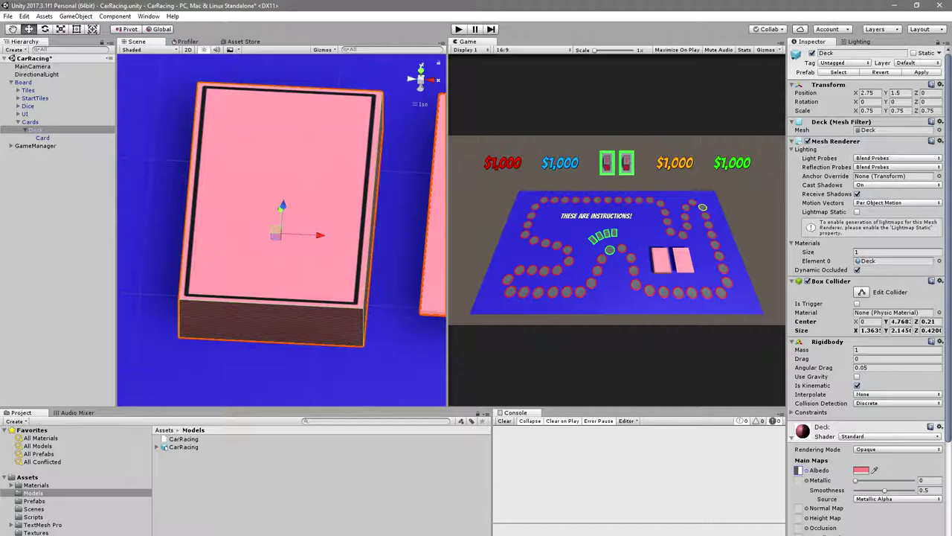
{"action": "key", "text": "alt+Tab"}
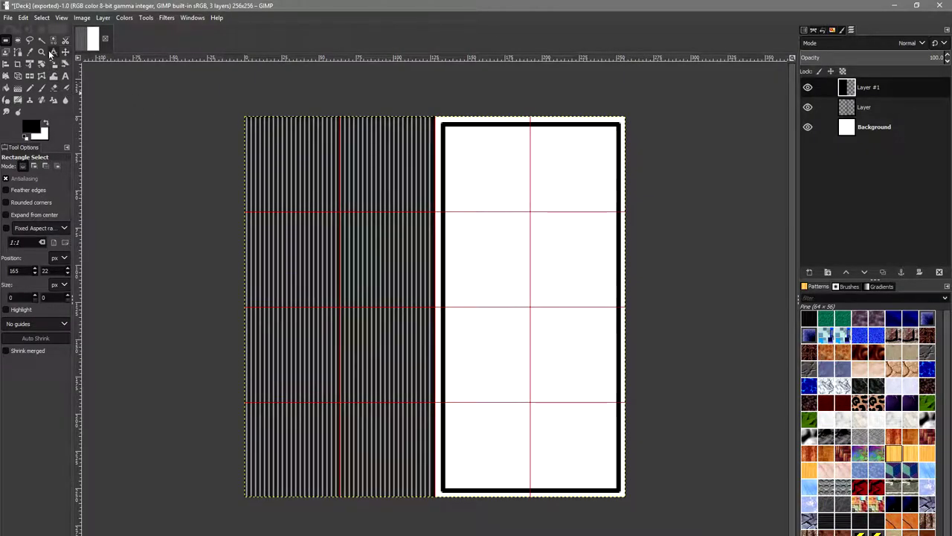
- On the border layer, draw straight black lines along the right half's seam, bottom, right and top edges
{"action": "left_click", "coordinate": [43, 89]}
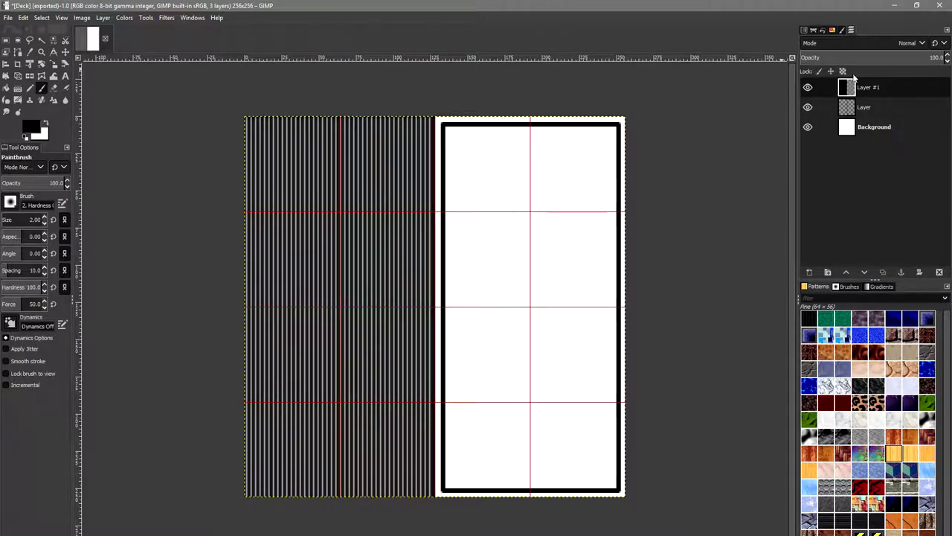
{"action": "left_click", "coordinate": [853, 110]}
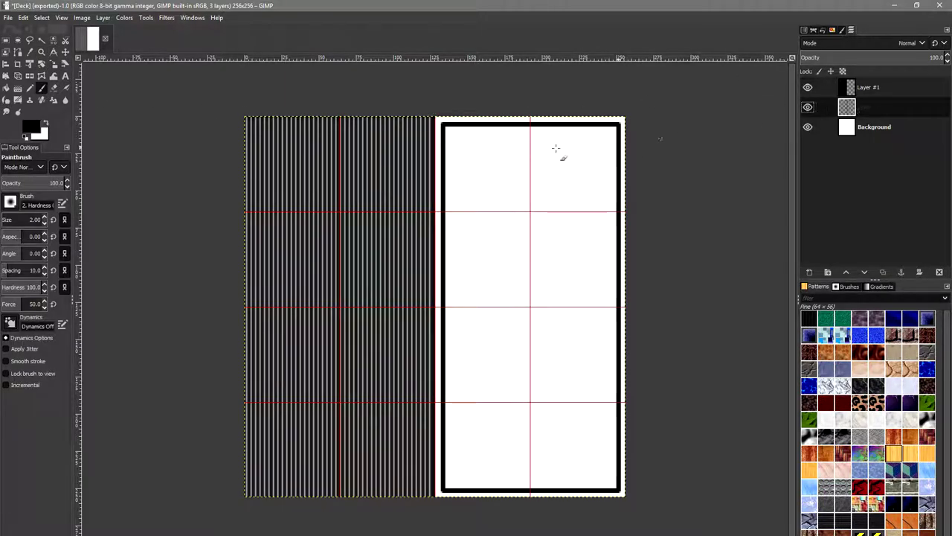
{"action": "left_click", "coordinate": [435, 116]}
{"action": "left_click", "coordinate": [435, 498], "text": "shift"}
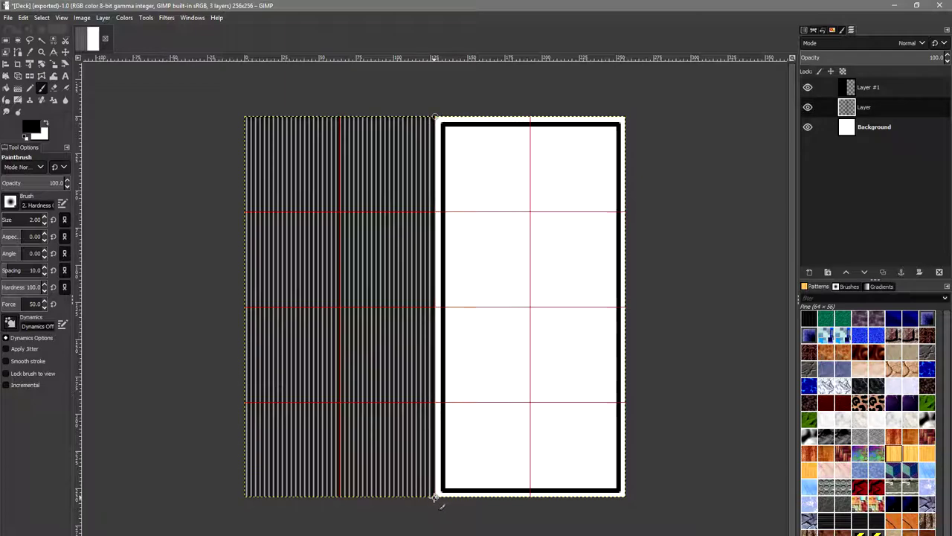
{"action": "left_click", "coordinate": [625, 497], "text": "shift"}
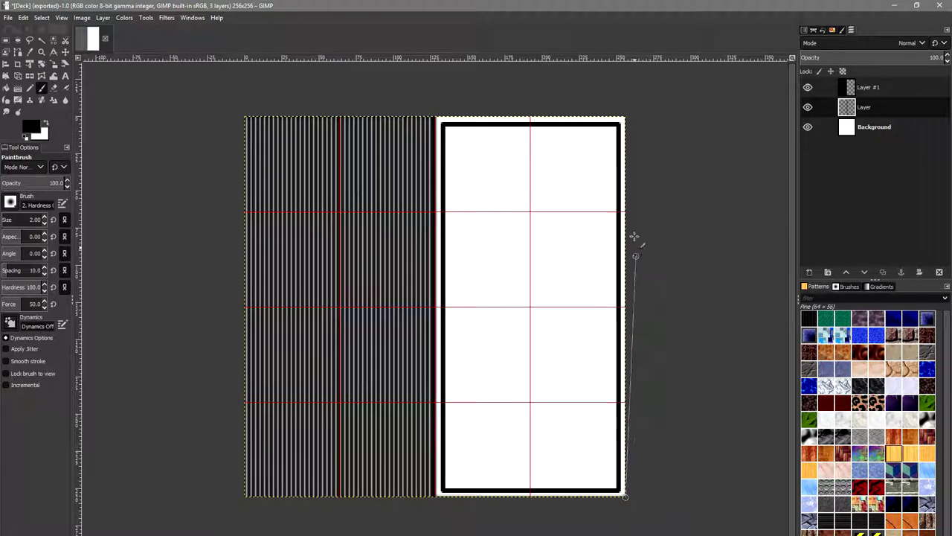
{"action": "left_click", "coordinate": [624, 117], "text": "shift"}
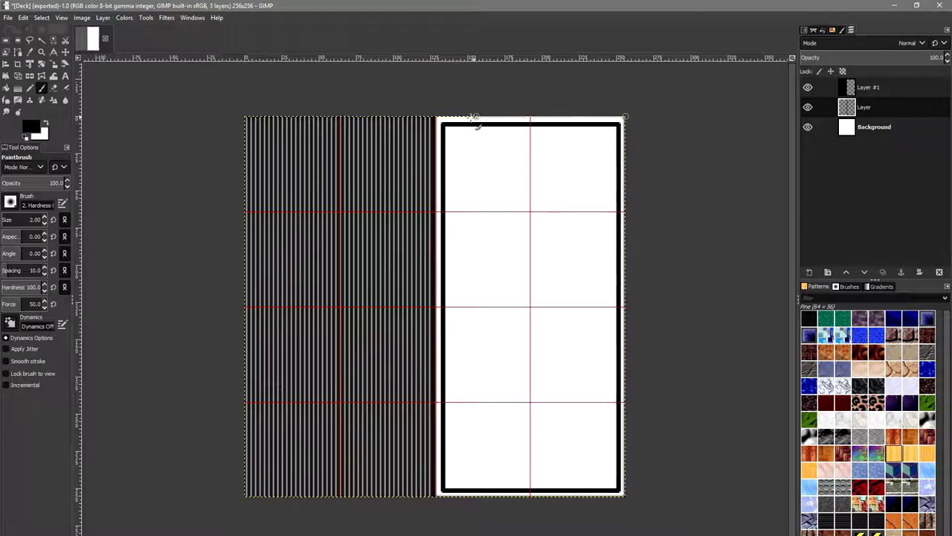
{"action": "left_click", "coordinate": [436, 118], "text": "shift"}
- Select the left half, clear the selection, and toggle the stripes layer to check
{"action": "key", "text": "r"}
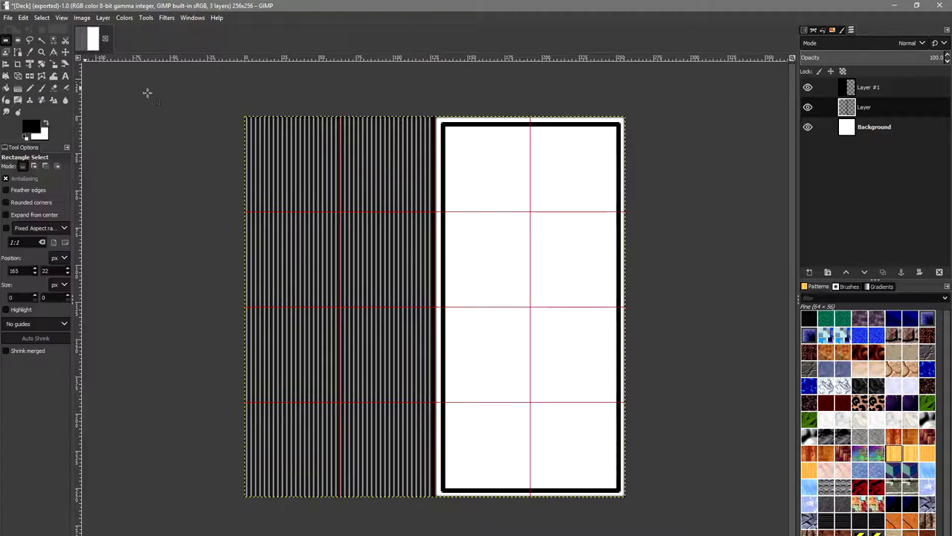
{"action": "left_click_drag", "start_coordinate": [245, 117], "coordinate": [436, 496]}
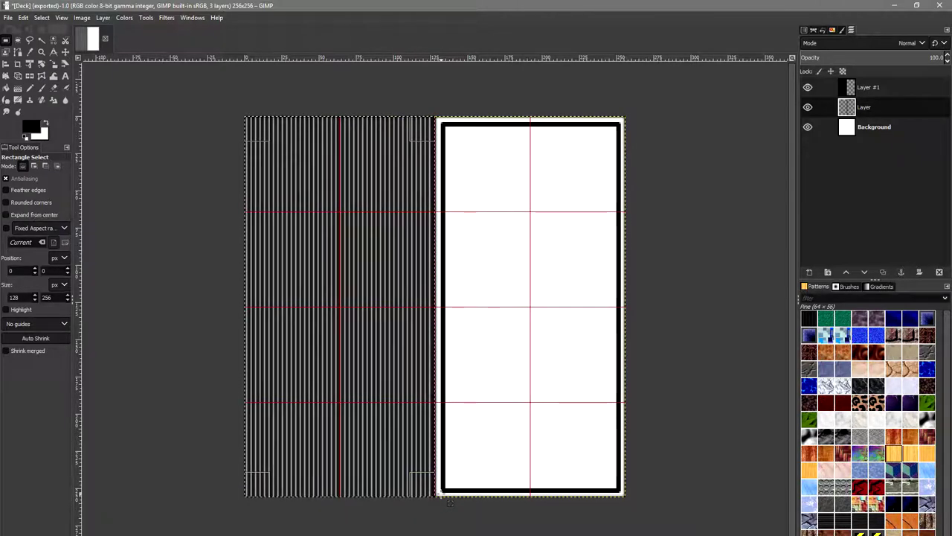
{"action": "left_click", "coordinate": [692, 153]}
{"action": "left_click", "coordinate": [808, 87]}
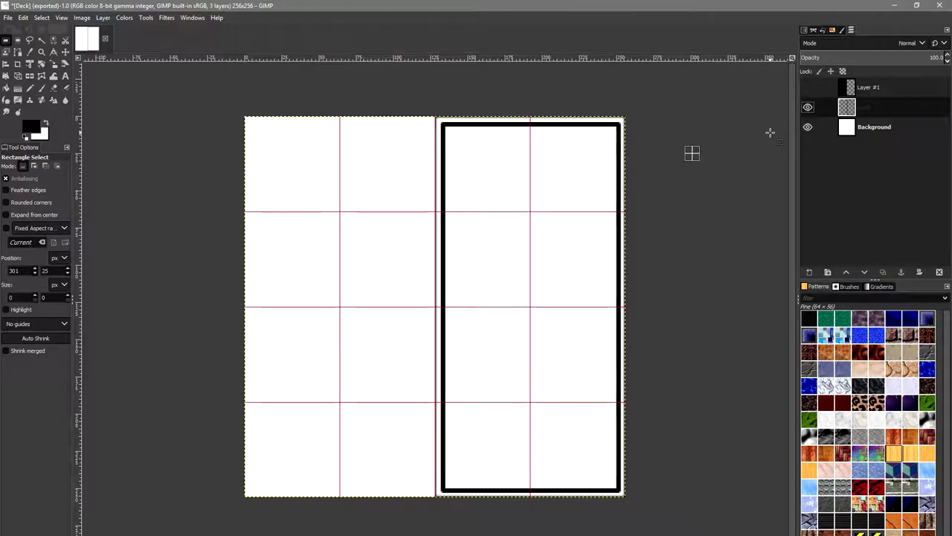
{"action": "left_click", "coordinate": [808, 87]}
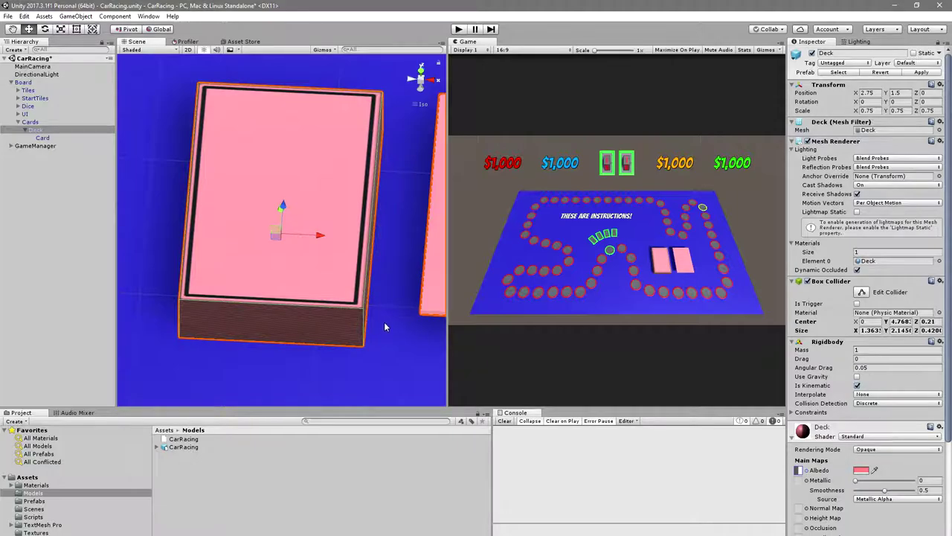
{"action": "left_click", "coordinate": [384, 321]}
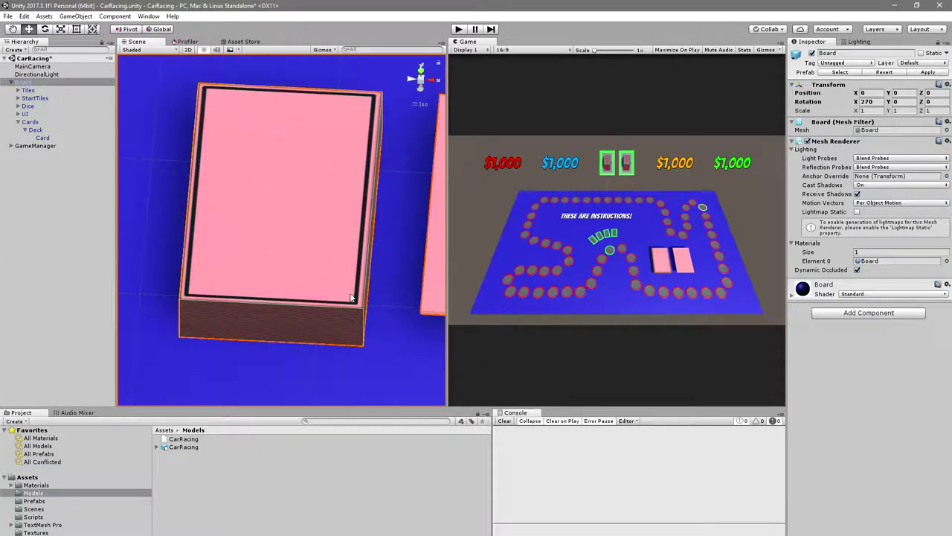
{"action": "left_click_drag", "start_coordinate": [384, 321], "coordinate": [395, 357]}
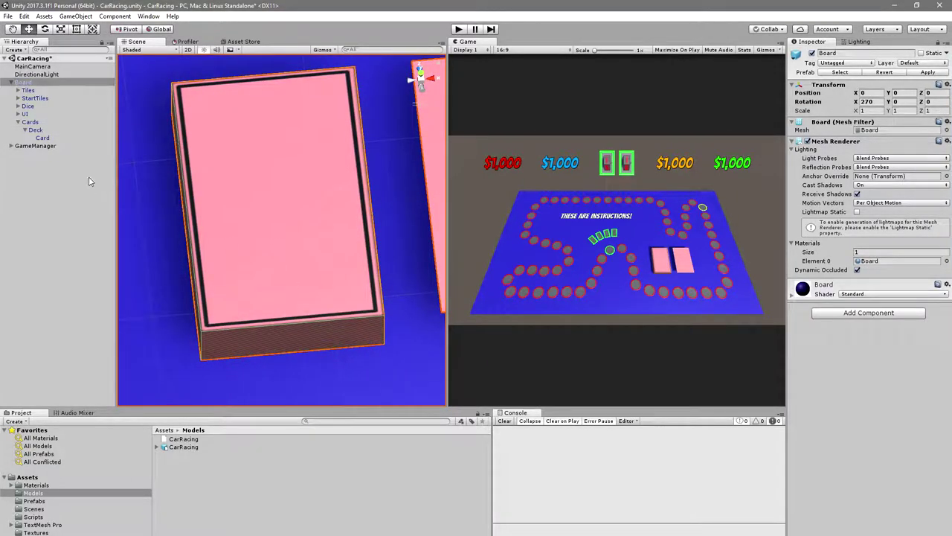
{"action": "left_click", "coordinate": [46, 138]}
{"action": "left_click", "coordinate": [49, 146]}
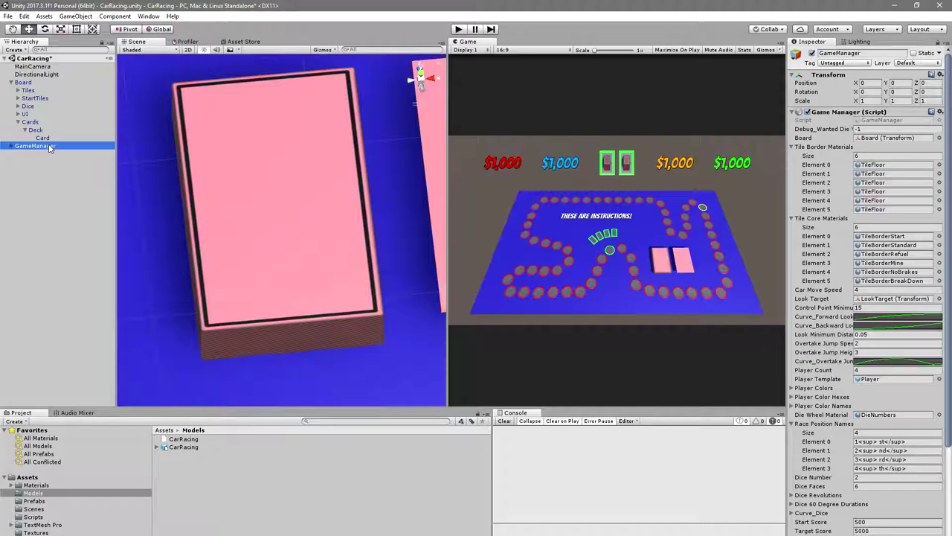
{"action": "left_click", "coordinate": [49, 132]}
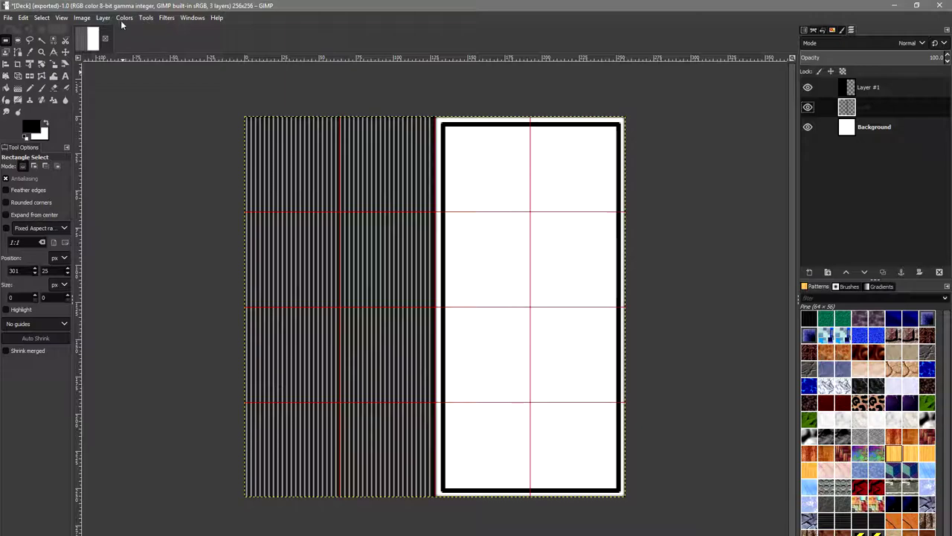
- Add a new transparent layer above the stripes layer and hide the stripe pattern
{"action": "left_click", "coordinate": [65, 76]}
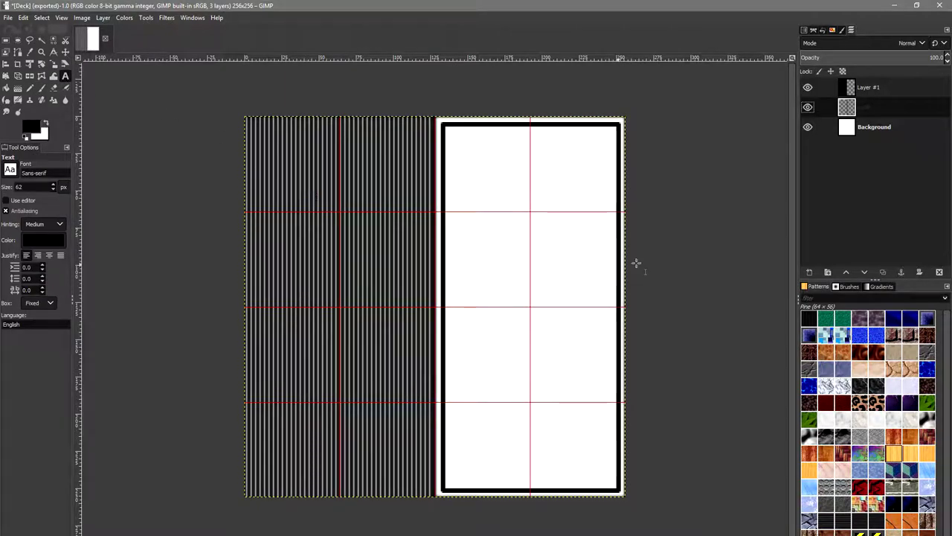
{"action": "right_click", "coordinate": [886, 94]}
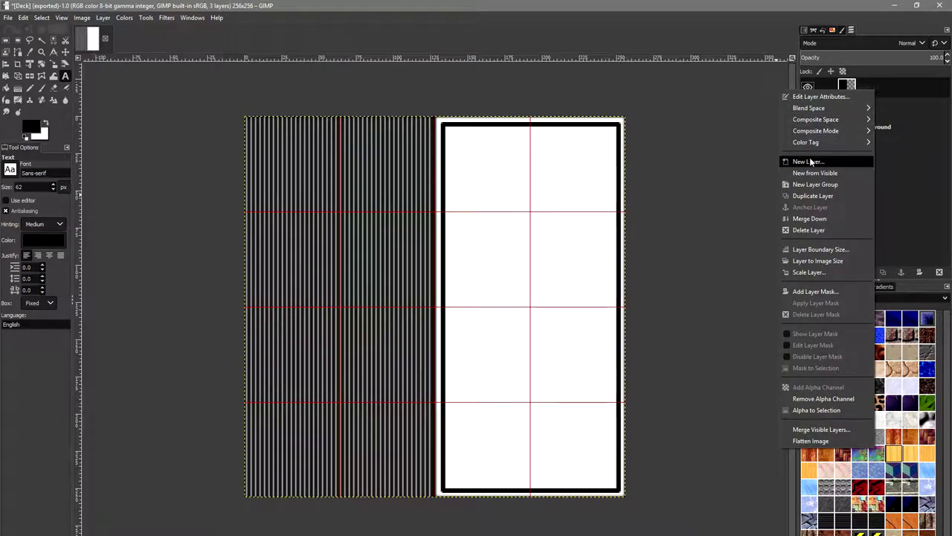
{"action": "left_click", "coordinate": [811, 161]}
{"action": "key", "text": "Return"}
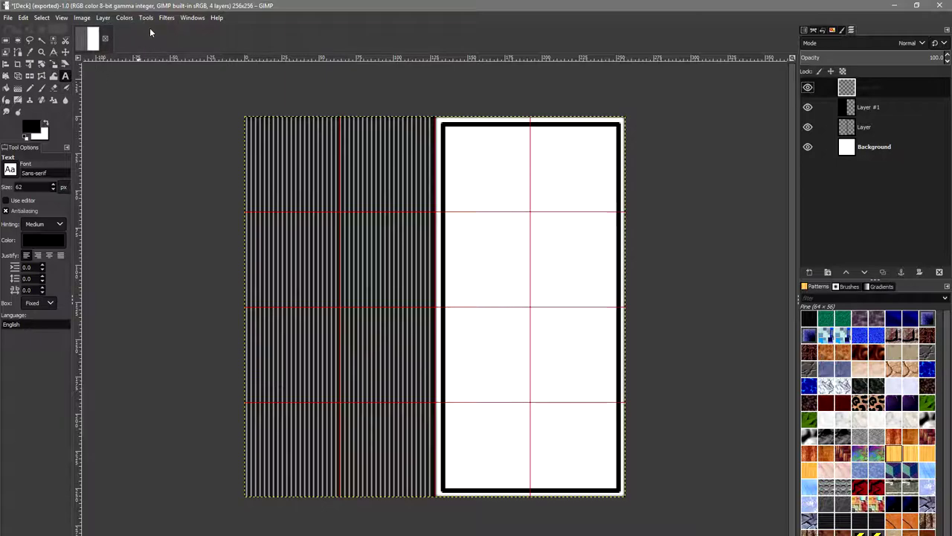
{"action": "left_click", "coordinate": [807, 107]}
- Draw a text box across the upper image and type 'Table' and 'TopGear' on two lines
{"action": "left_click", "coordinate": [808, 126]}
{"action": "left_click", "coordinate": [808, 127]}
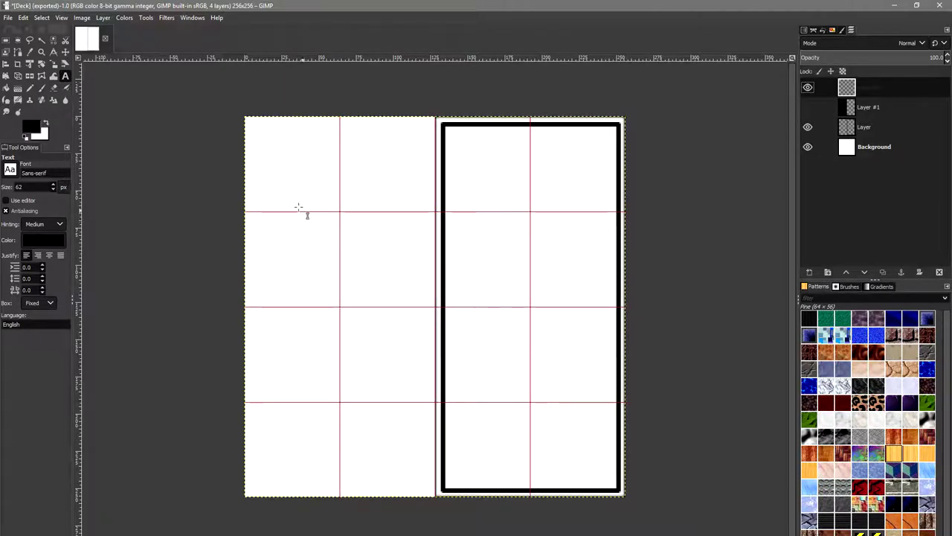
{"action": "mouse_move", "coordinate": [291, 173]}
{"action": "left_mouse_down"}
{"action": "mouse_move", "coordinate": [556, 345]}
{"action": "mouse_move", "coordinate": [583, 346]}
{"action": "left_mouse_up"}
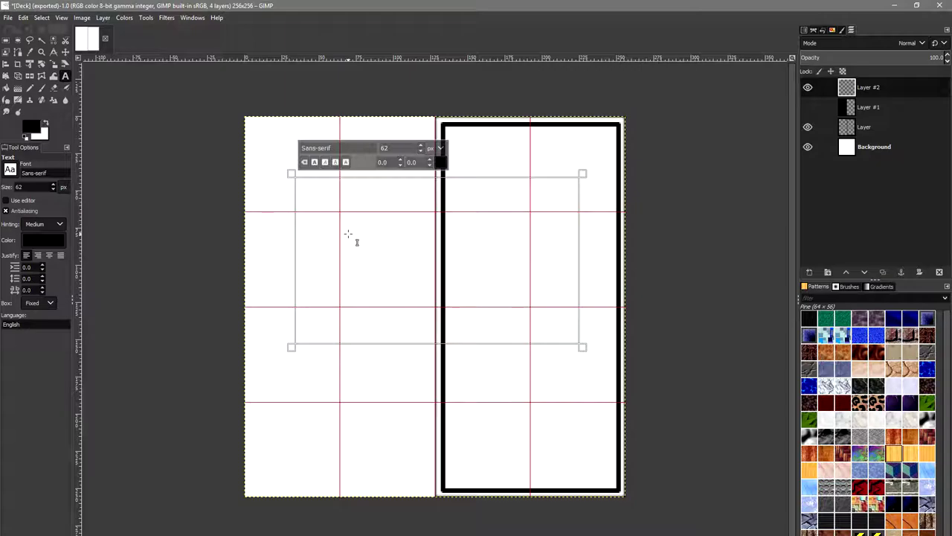
{"action": "type", "text": "T"}
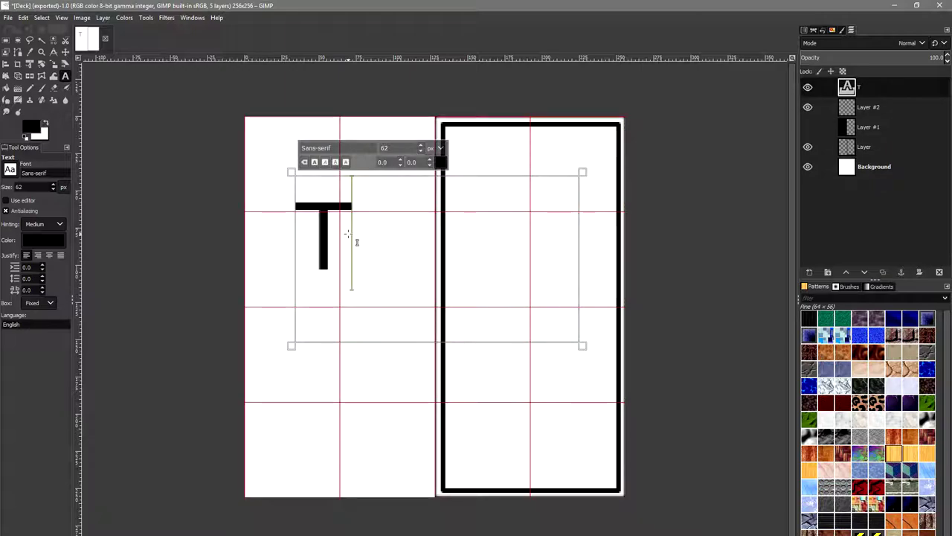
{"action": "type", "text": "a"}
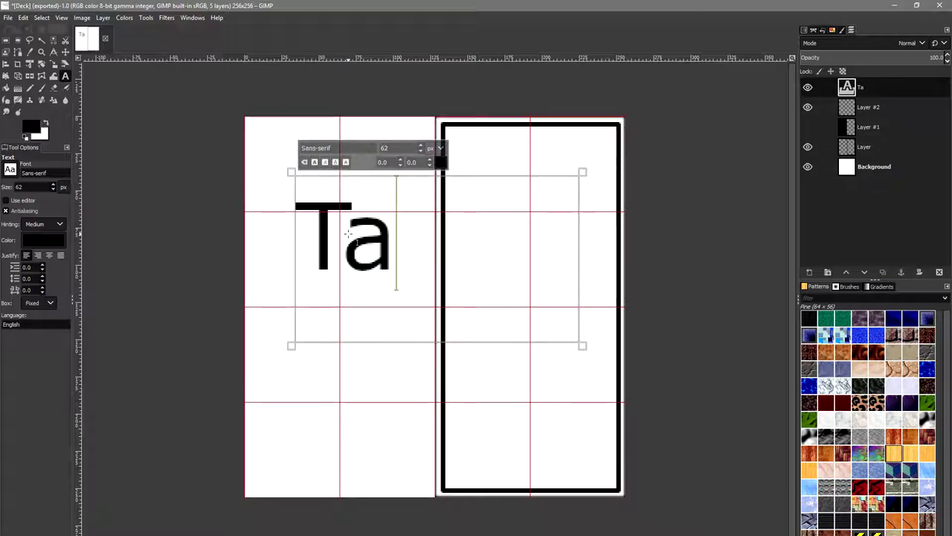
{"action": "type", "text": "ble"}
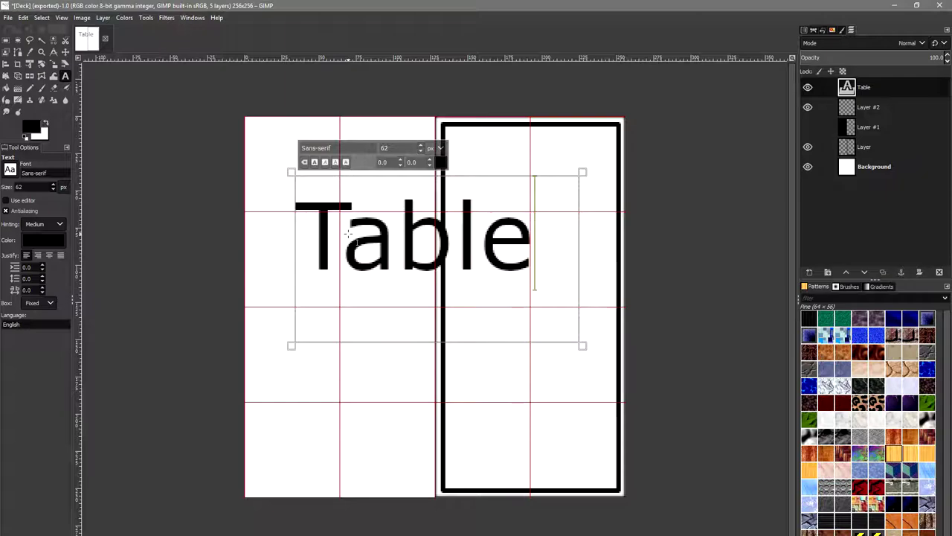
{"action": "key", "text": "Return"}
{"action": "type", "text": "Top"}
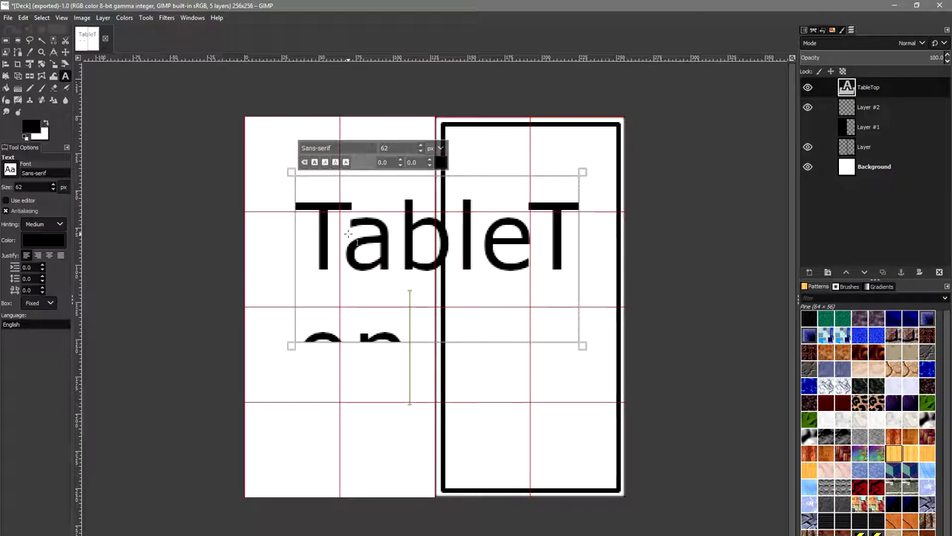
{"action": "type", "text": "Gear"}
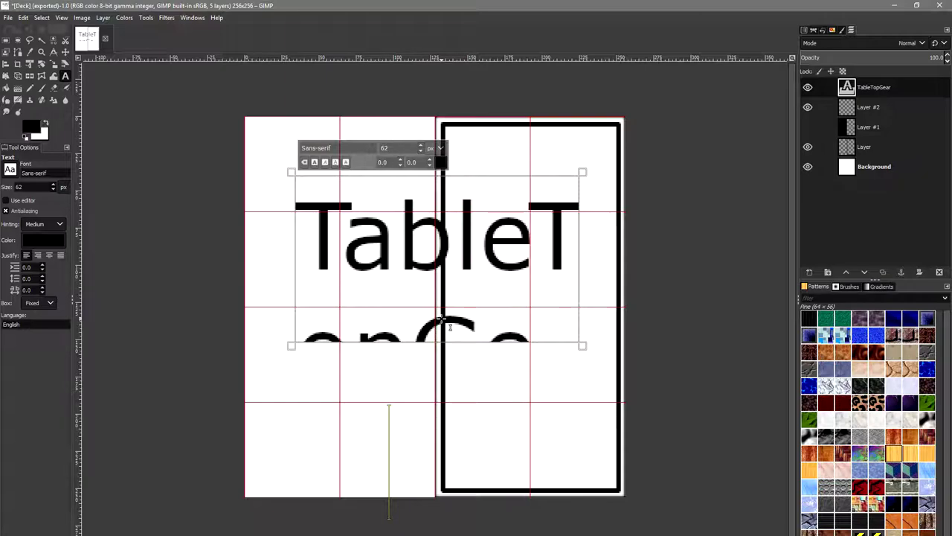
- Shrink the title to 33 px, separate Top from Gear, and select all the text
{"action": "left_click", "coordinate": [421, 151]}
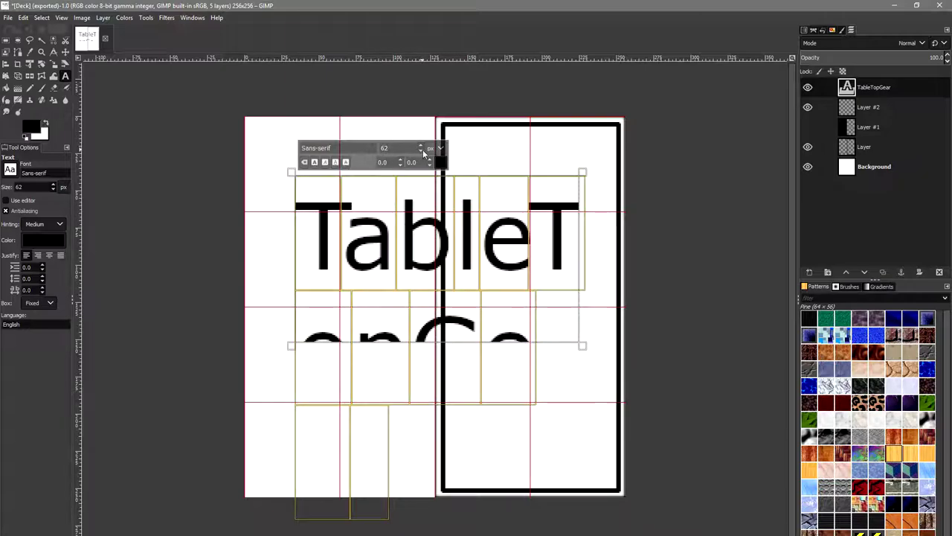
{"action": "left_click_drag", "start_coordinate": [424, 153], "coordinate": [422, 150]}
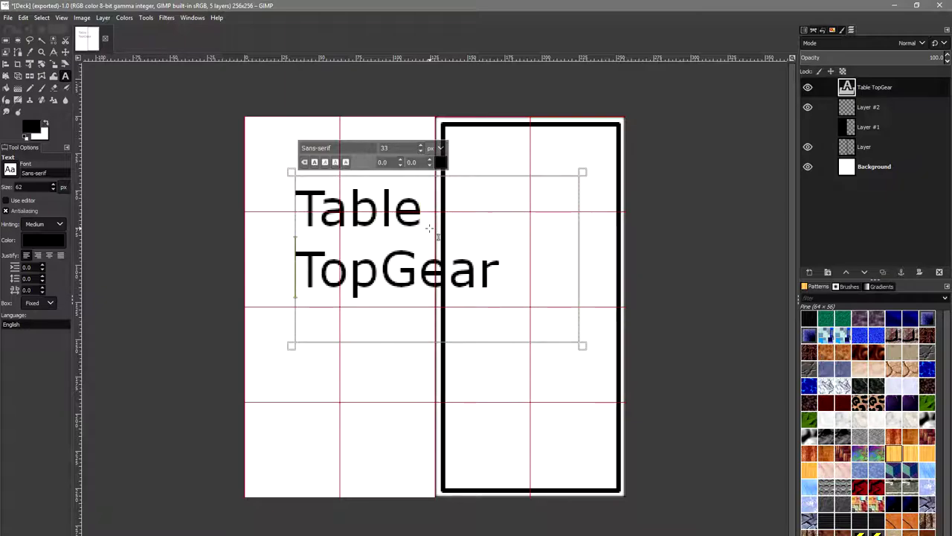
{"action": "left_click", "coordinate": [383, 269]}
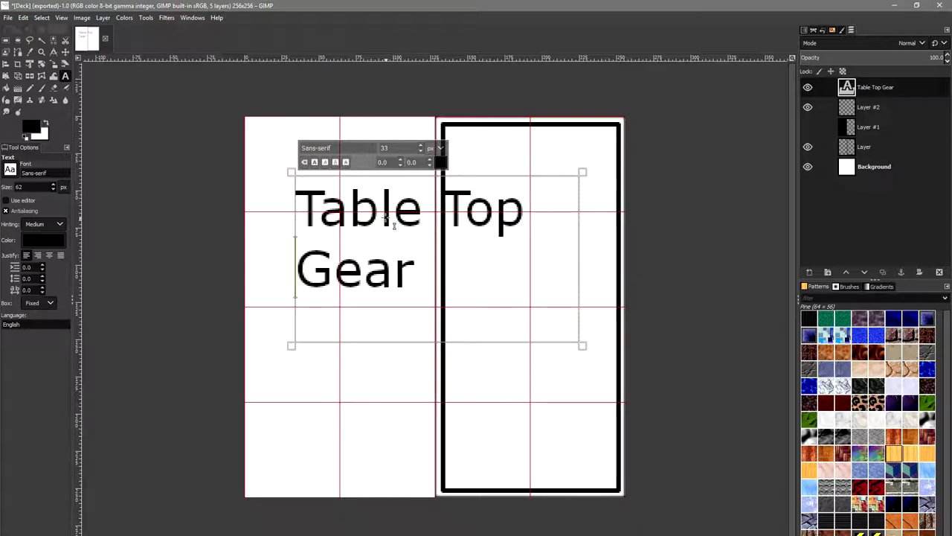
{"action": "key", "text": "ctrl+a"}
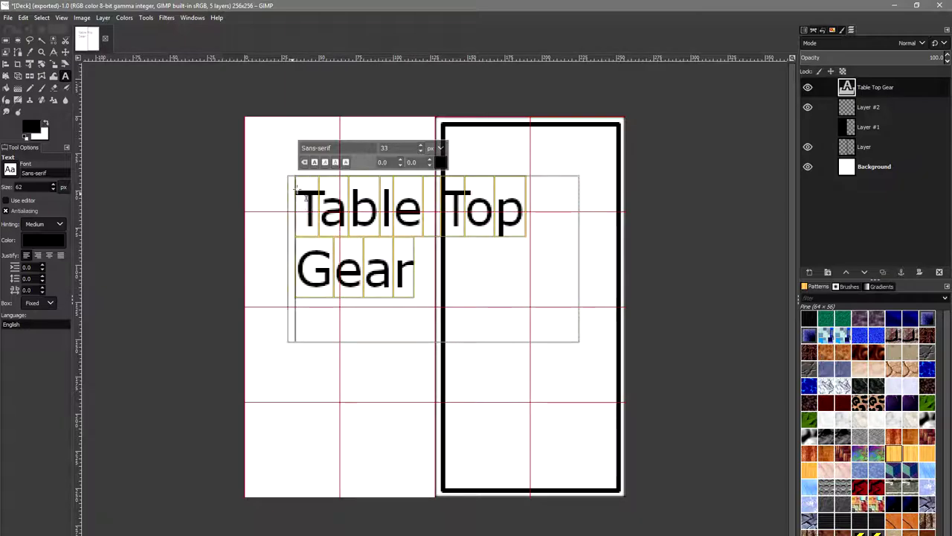
- Try the Induction, Impact Condensed, Ebrima Bold and Glockenspiel fonts on the title
{"action": "type", "text": "I"}
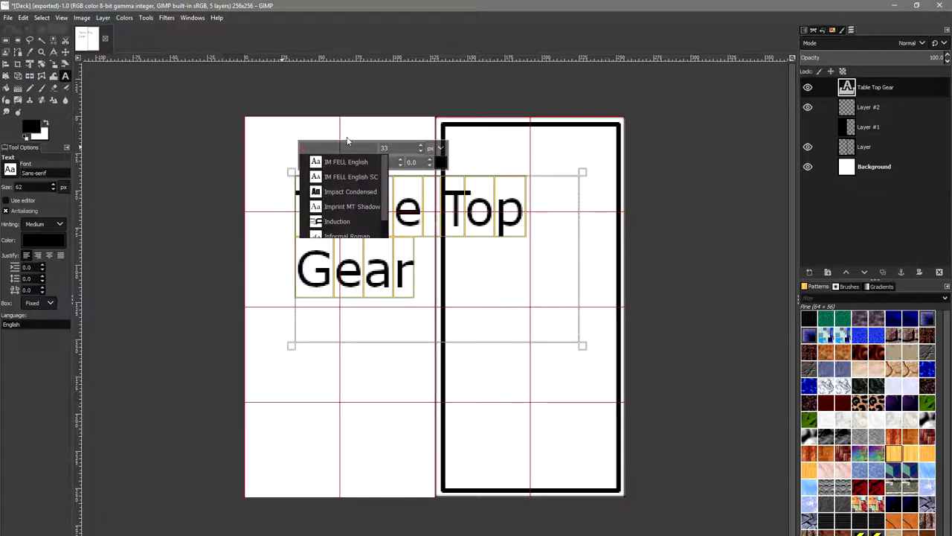
{"action": "left_click", "coordinate": [355, 222]}
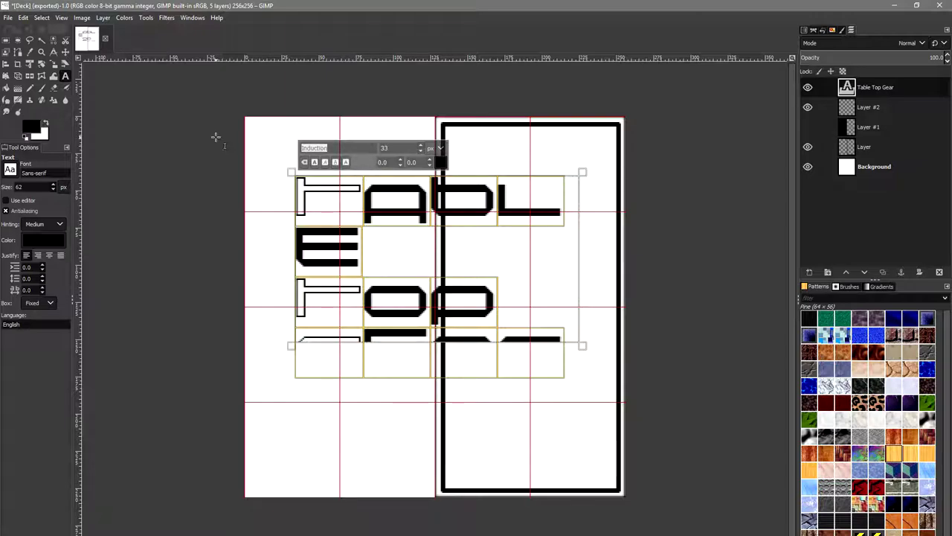
{"action": "type", "text": "I"}
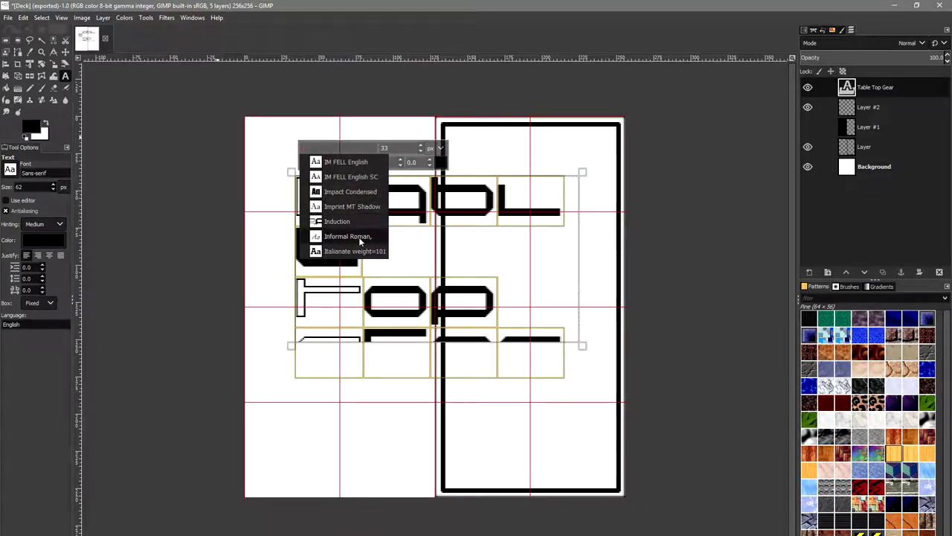
{"action": "left_click", "coordinate": [349, 190]}
{"action": "type", "text": "e"}
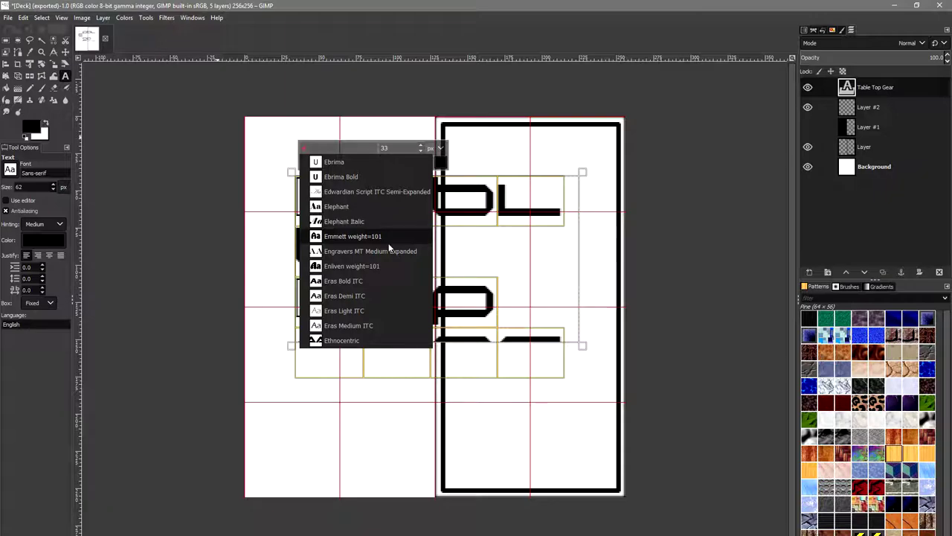
{"action": "left_click", "coordinate": [339, 177]}
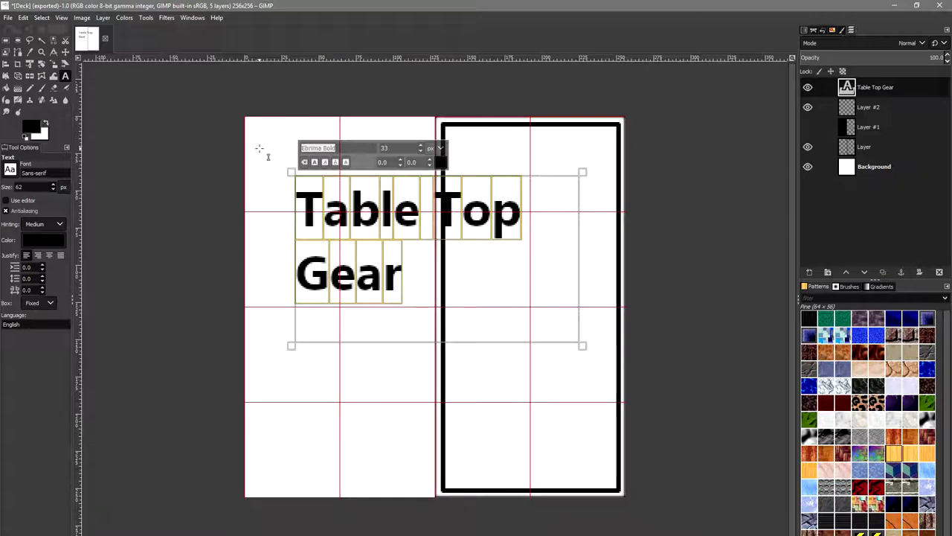
{"action": "type", "text": "G"}
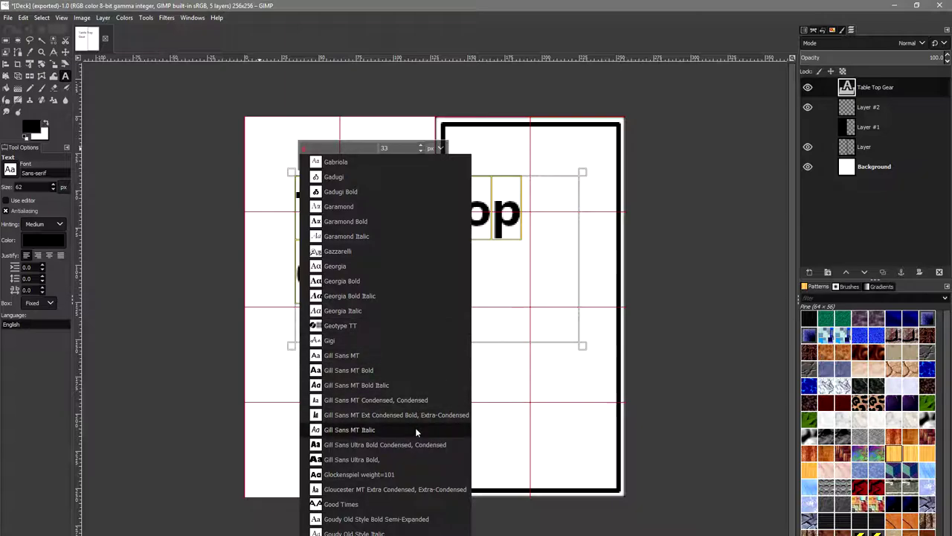
{"action": "left_click", "coordinate": [409, 476]}
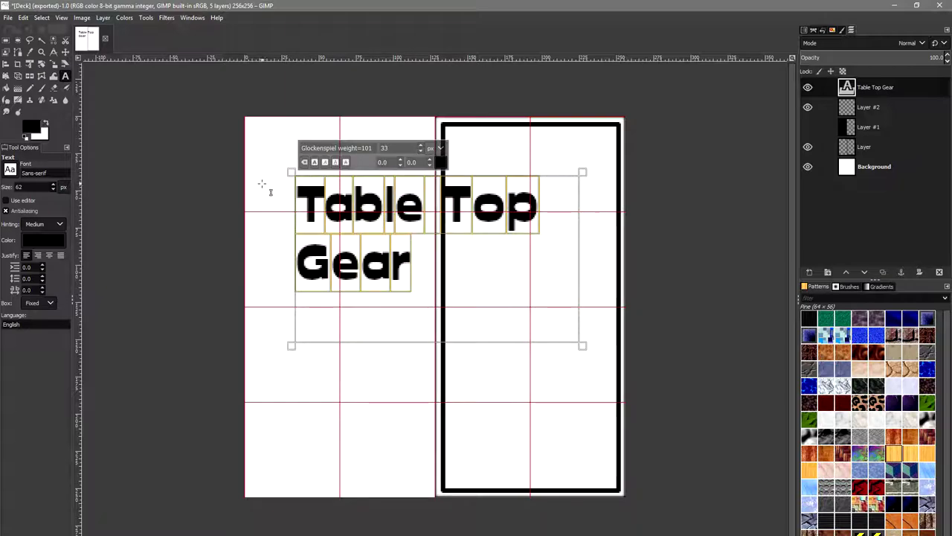
- Try Greek Diner Inline TT, then set the title to bold Good Times
{"action": "triple_click", "coordinate": [374, 148]}
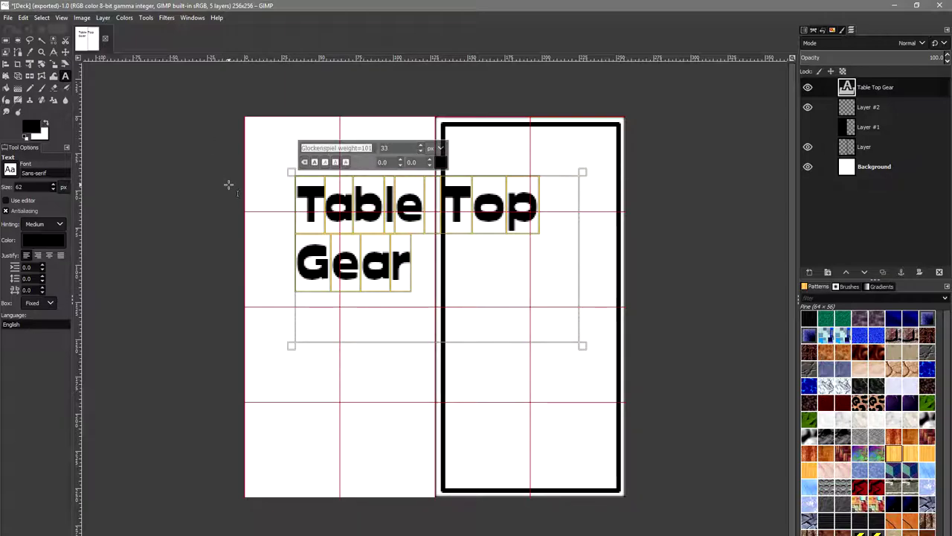
{"action": "type", "text": "G"}
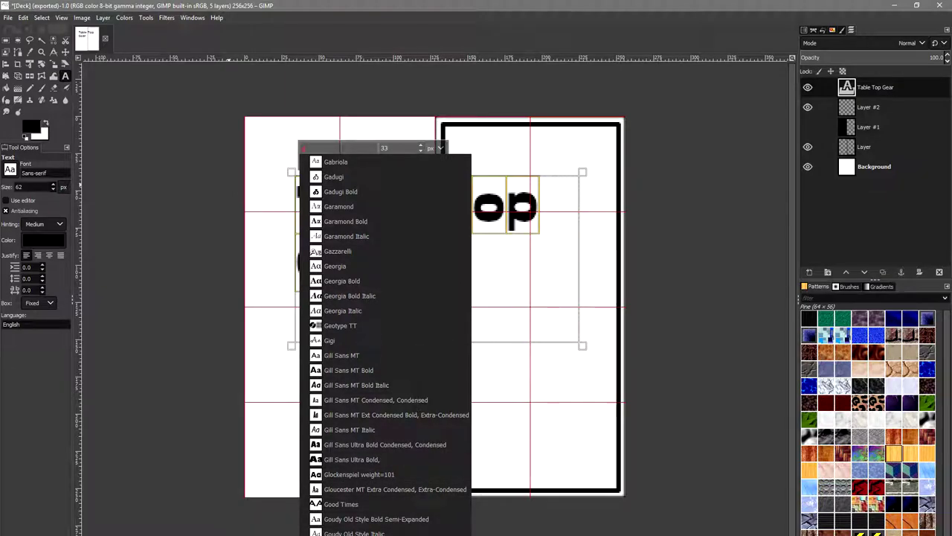
{"action": "type", "text": "reek"}
{"action": "key", "text": "Return"}
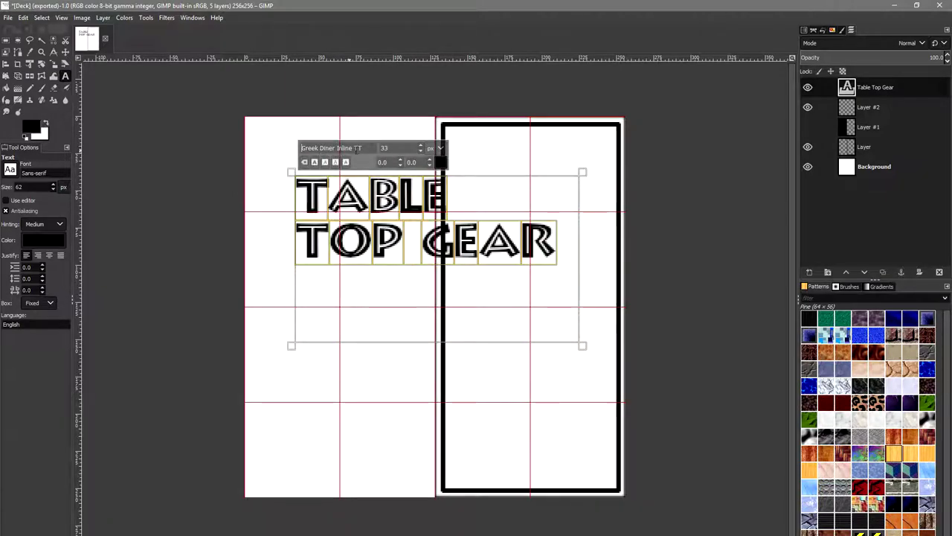
{"action": "left_click_drag", "start_coordinate": [357, 149], "coordinate": [296, 149]}
{"action": "type", "text": "G"}
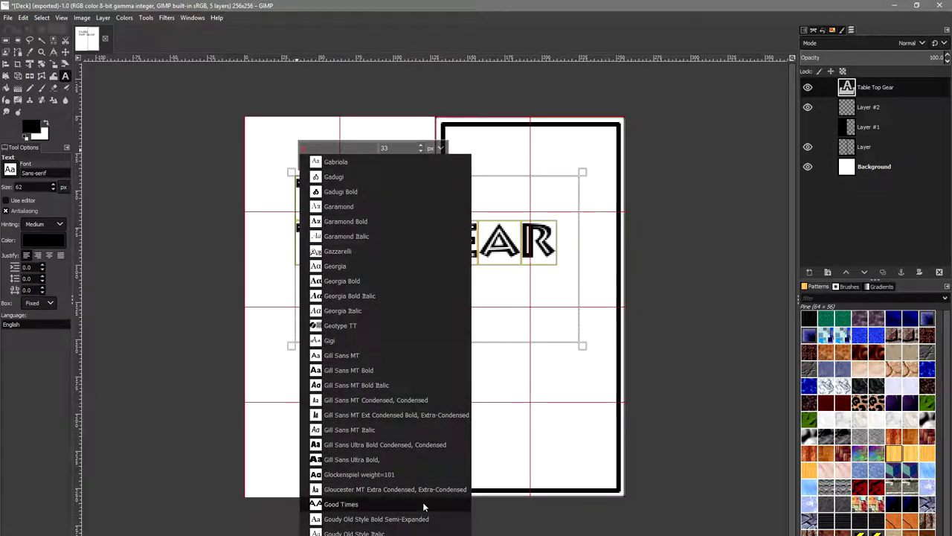
{"action": "left_click", "coordinate": [424, 504]}
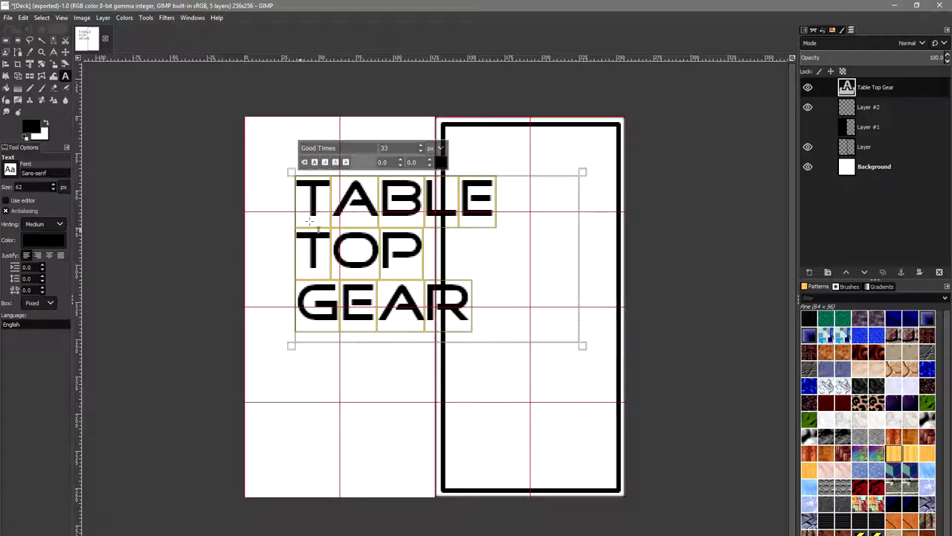
{"action": "left_click", "coordinate": [315, 162]}
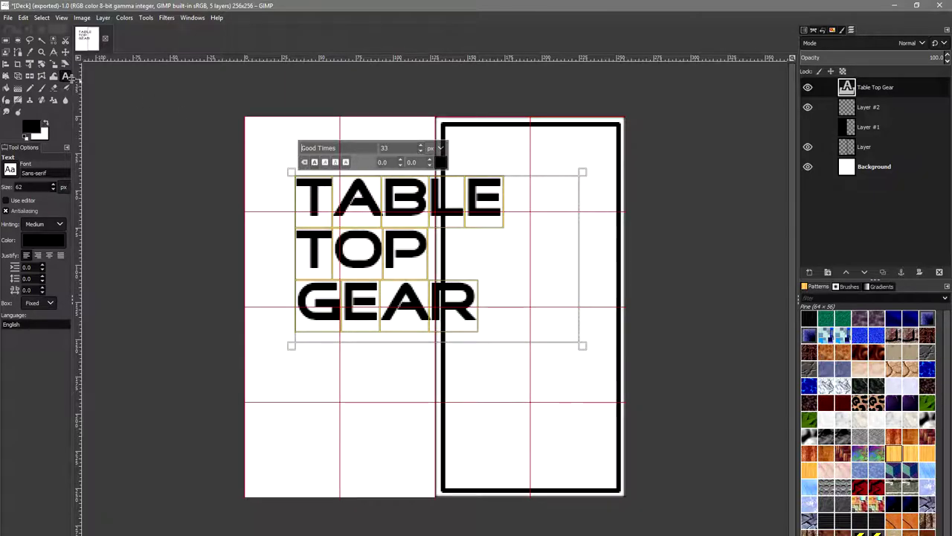
{"action": "left_click", "coordinate": [6, 40]}
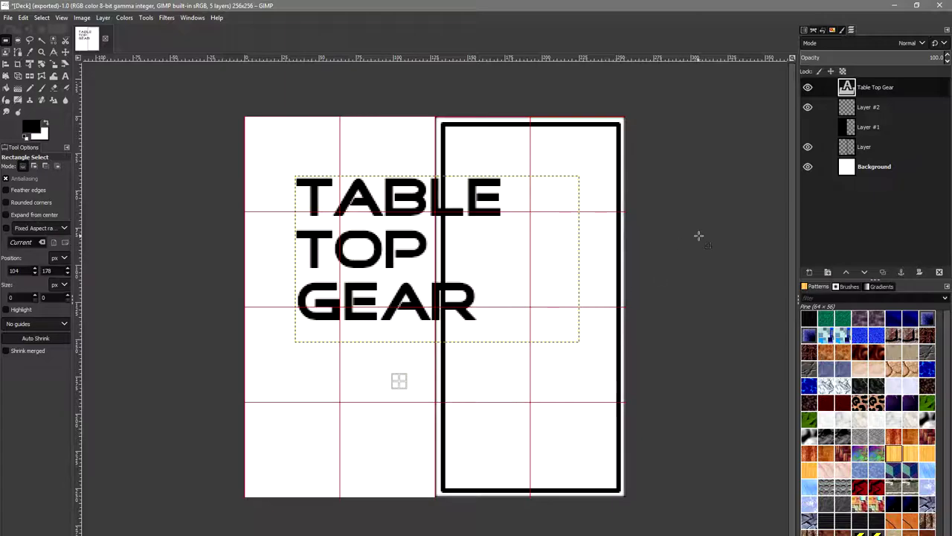
- Merge the TABLE TOP GEAR text layer down into the layer beneath
{"action": "right_click", "coordinate": [895, 88]}
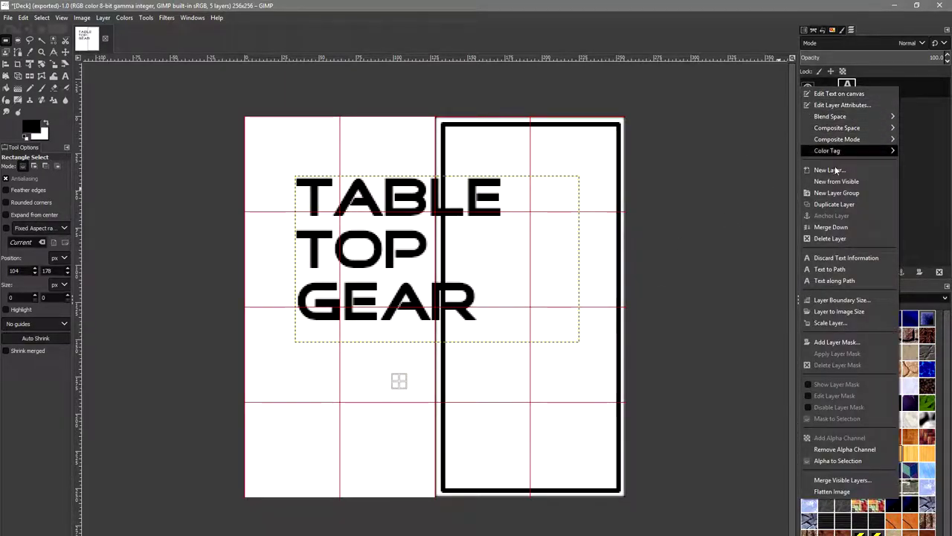
{"action": "left_click", "coordinate": [839, 230]}
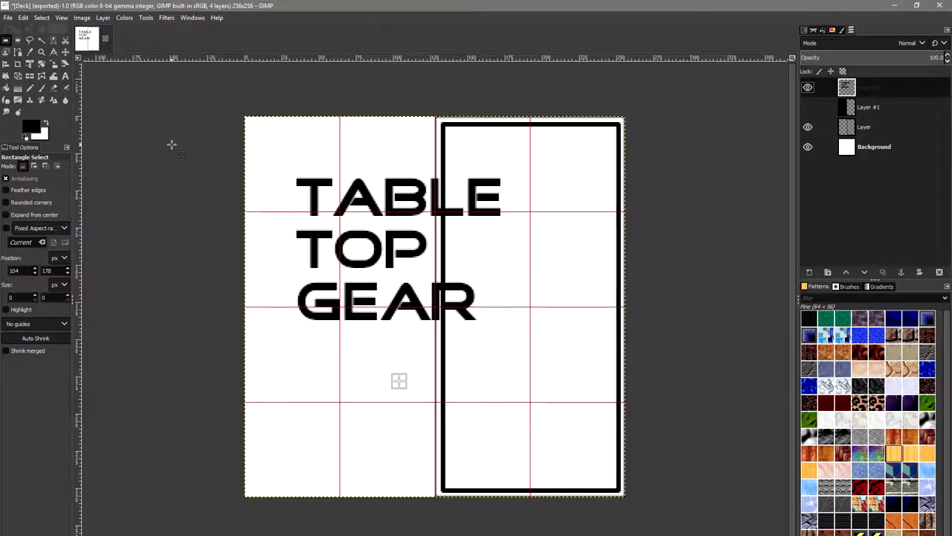
{"action": "left_click", "coordinate": [41, 40]}
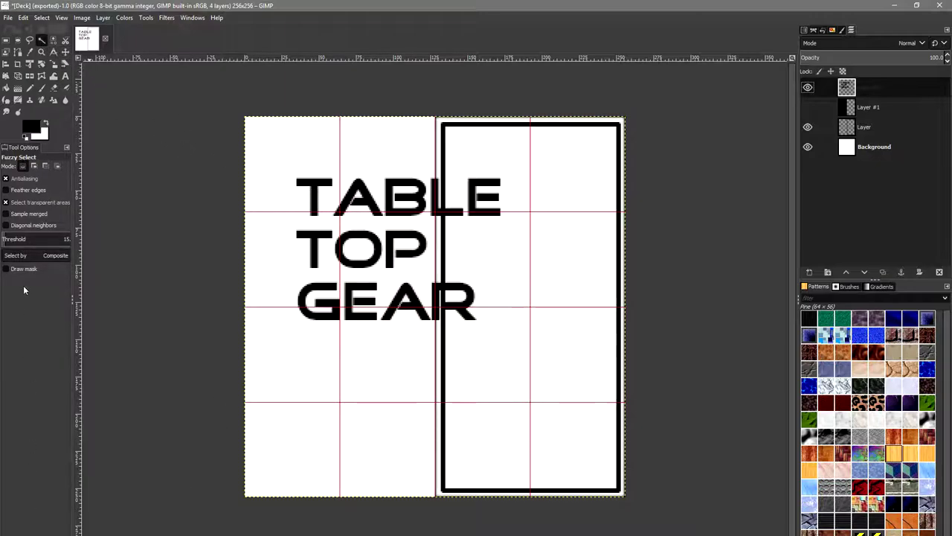
- Select the TABLE letters by colour at threshold 118, cut them, and paste them as a floating selection
{"action": "left_click", "coordinate": [34, 238]}
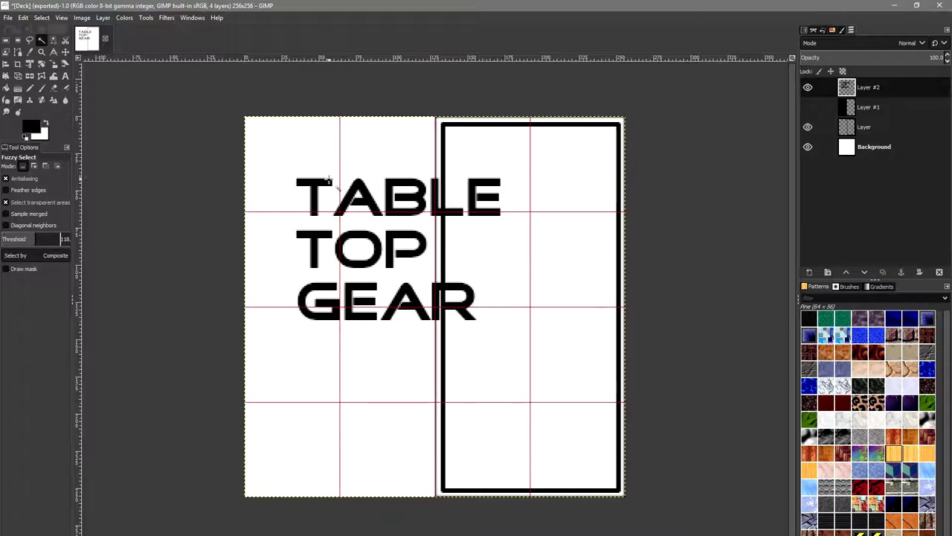
{"action": "left_click", "coordinate": [327, 182]}
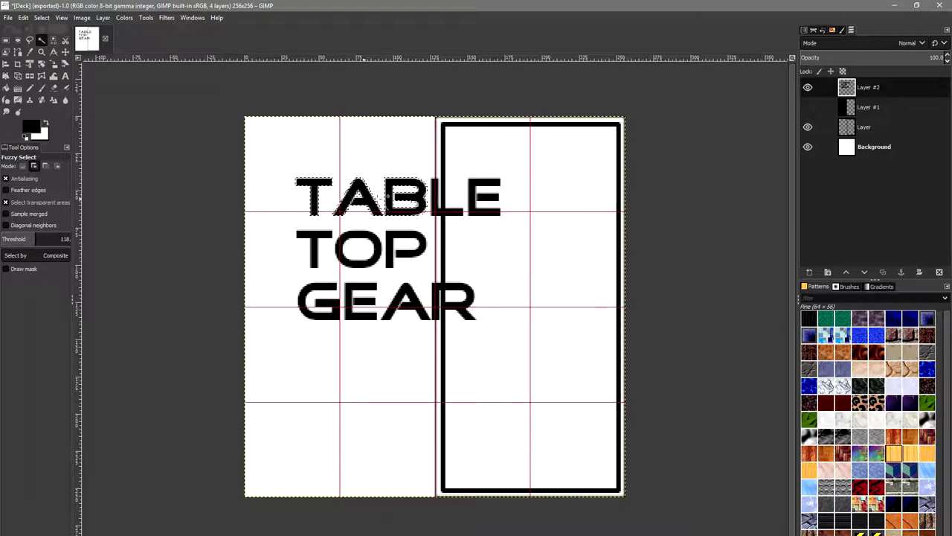
{"action": "left_click", "coordinate": [483, 195], "text": "shift"}
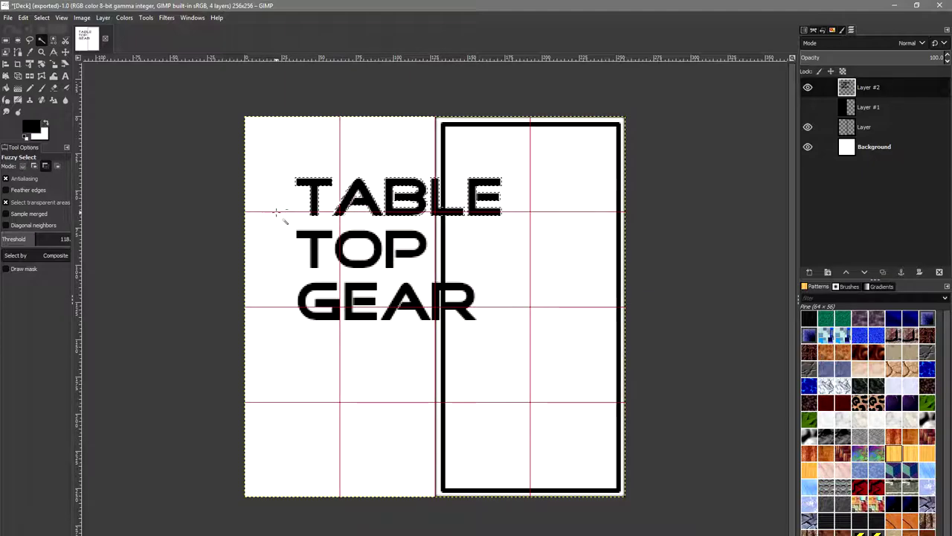
{"action": "key", "text": "Delete"}
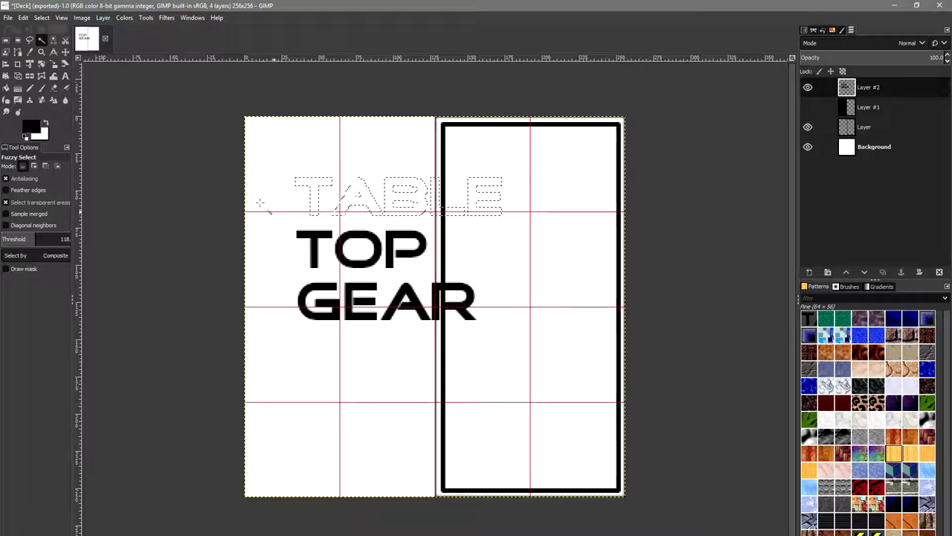
{"action": "key", "text": "ctrl+v"}
- Move the floating TABLE into the framed right half, left-aligned above TOP GEAR
{"action": "left_click", "coordinate": [7, 42]}
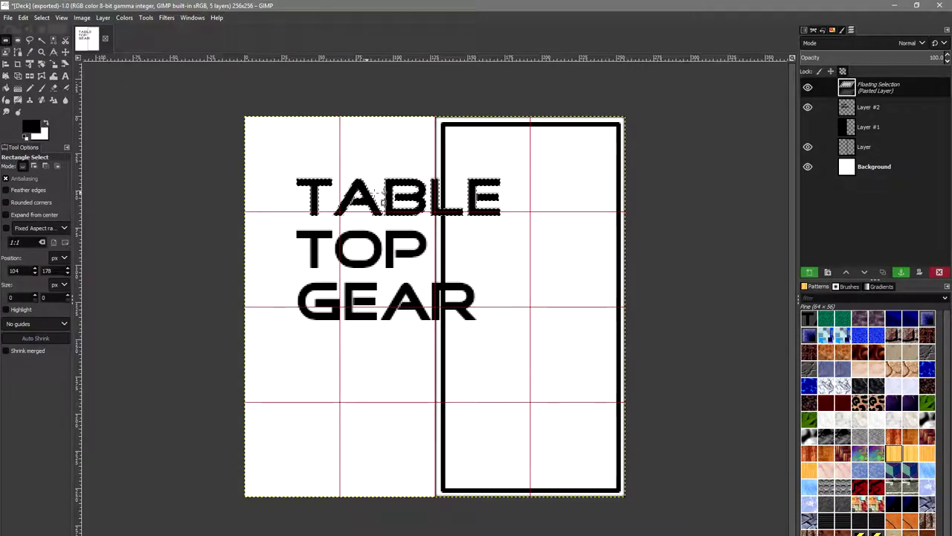
{"action": "left_click_drag", "start_coordinate": [394, 197], "coordinate": [462, 192]}
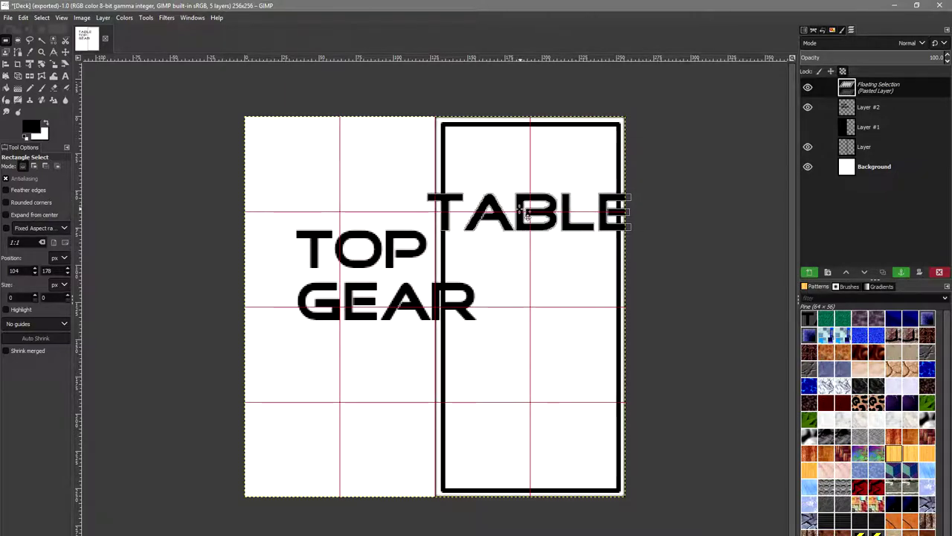
{"action": "mouse_move", "coordinate": [525, 212]}
{"action": "left_mouse_down"}
{"action": "mouse_move", "coordinate": [407, 183]}
{"action": "mouse_move", "coordinate": [456, 196]}
{"action": "mouse_move", "coordinate": [545, 196]}
{"action": "mouse_move", "coordinate": [525, 203]}
{"action": "left_mouse_up"}
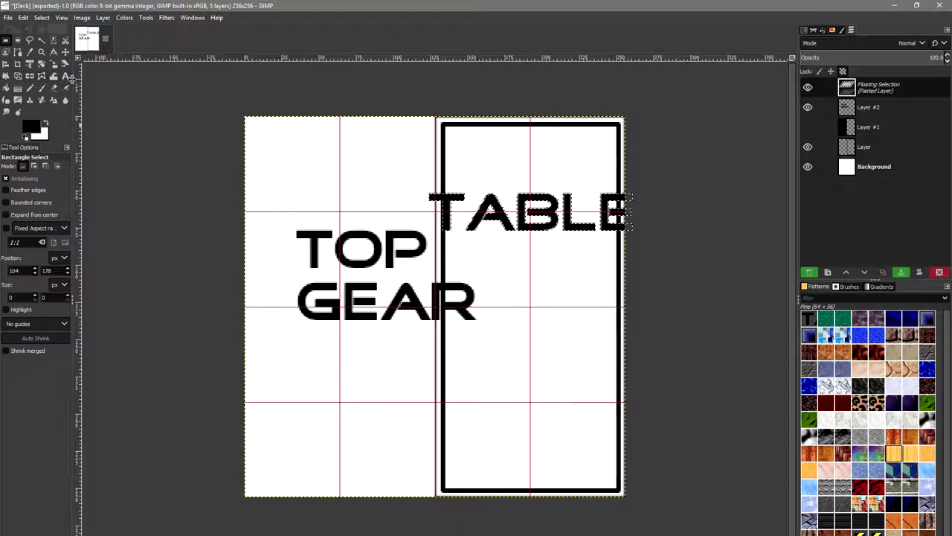
- Try a tilt on TABLE, cancel it, and dismiss the help loading window
{"action": "left_click", "coordinate": [42, 66]}
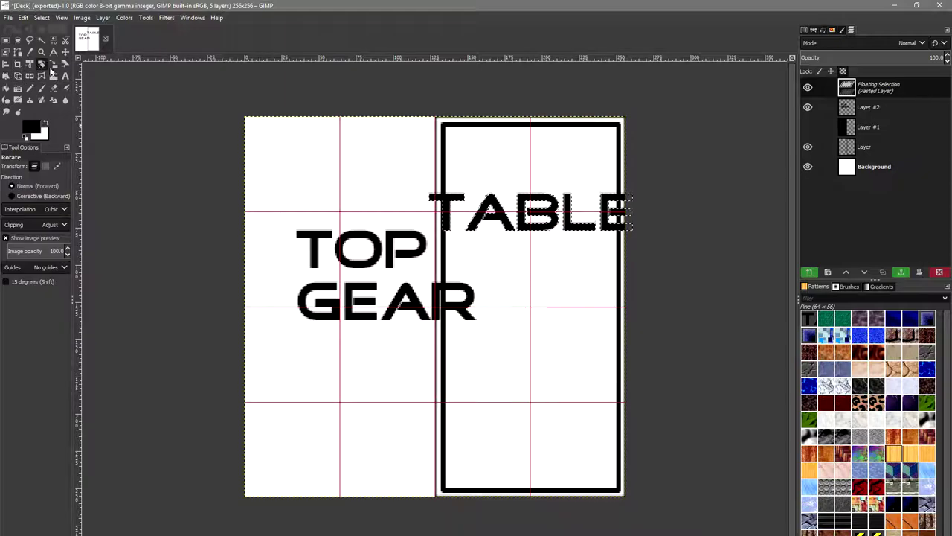
{"action": "left_click_drag", "start_coordinate": [456, 211], "coordinate": [434, 238]}
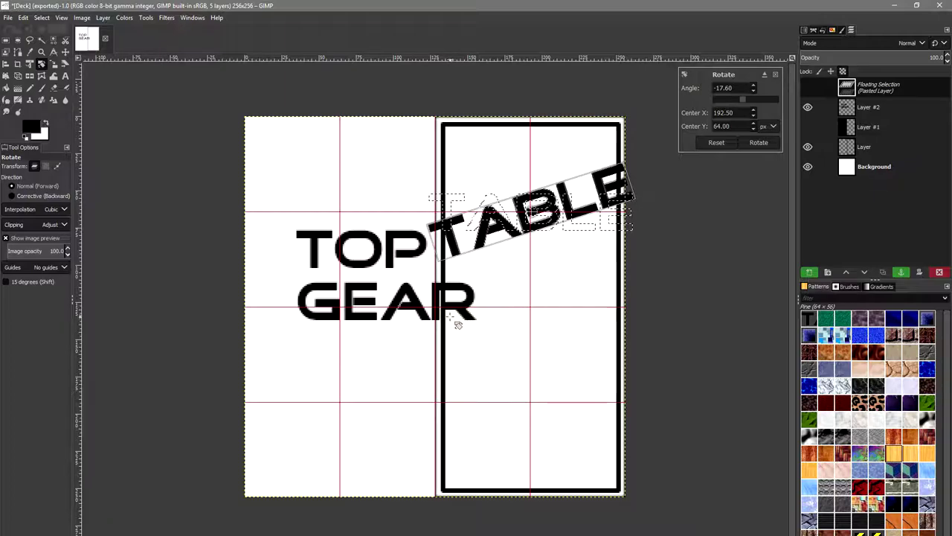
{"action": "key", "text": "Escape"}
{"action": "key", "text": "F1"}
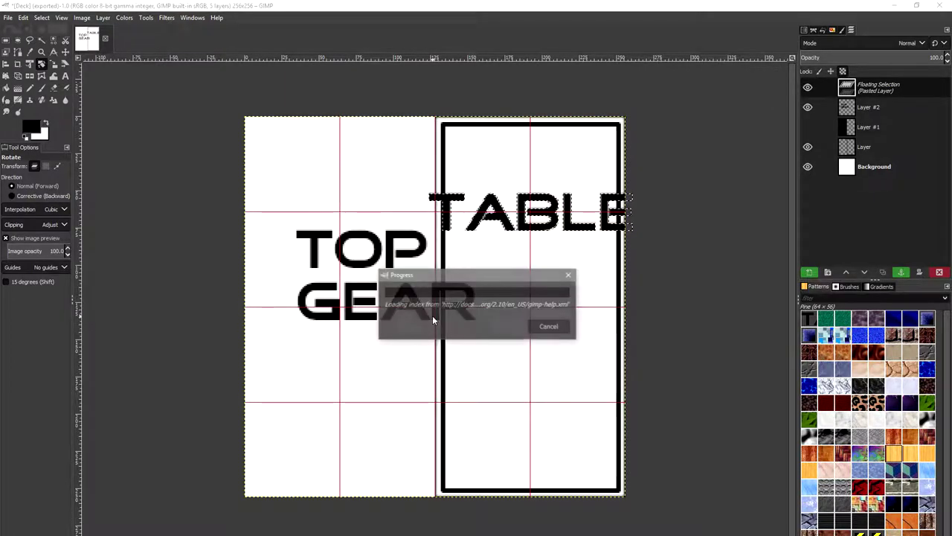
{"action": "left_click", "coordinate": [547, 327]}
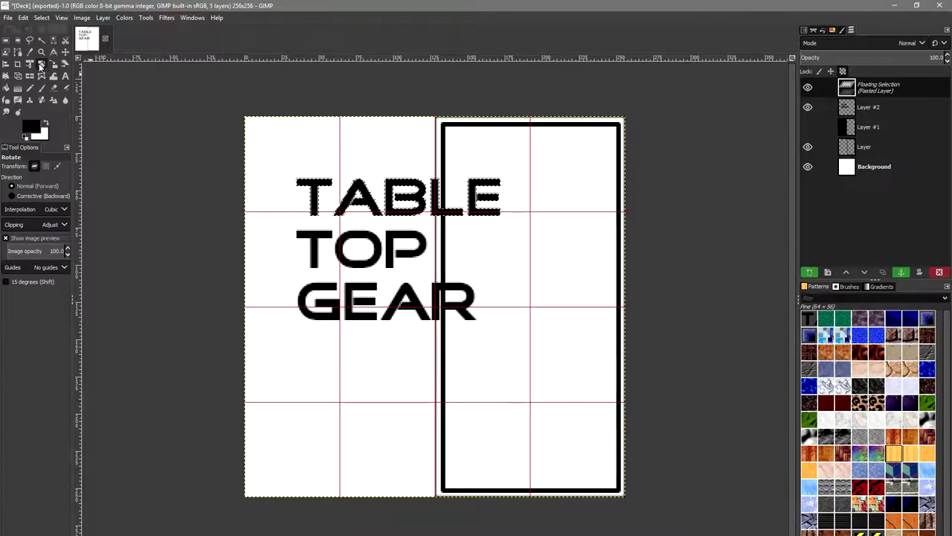
- Select all the title lettering by colour and rotate it about 15 degrees as a first attempt
{"action": "left_click", "coordinate": [6, 39]}
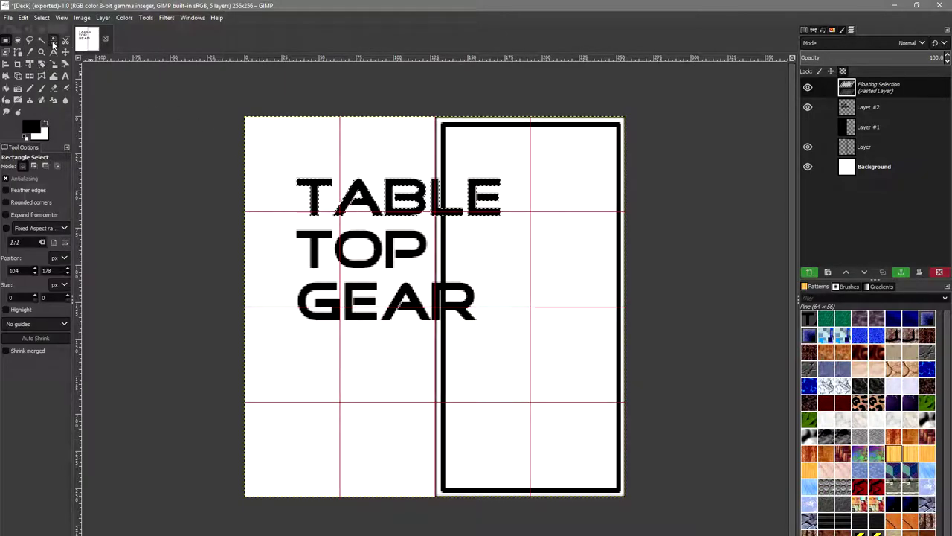
{"action": "left_click", "coordinate": [53, 42]}
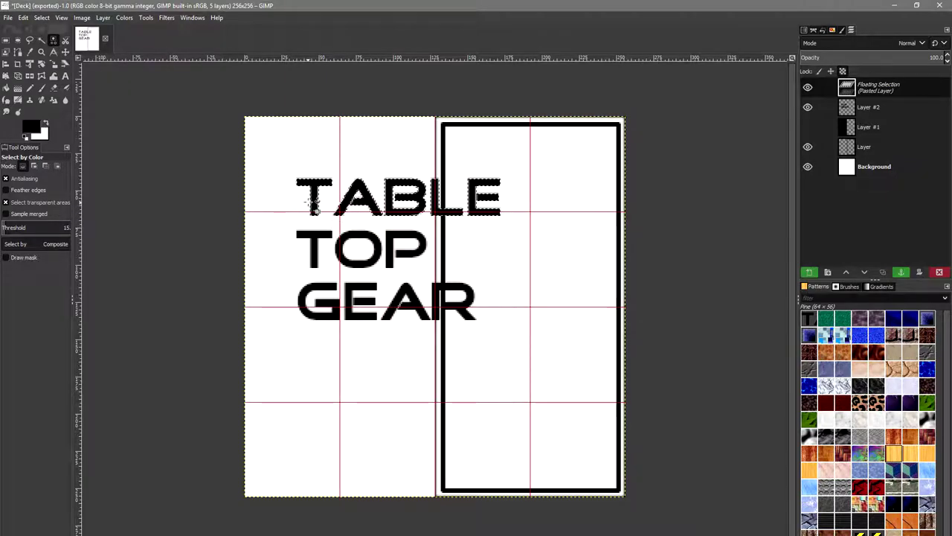
{"action": "left_click", "coordinate": [307, 238]}
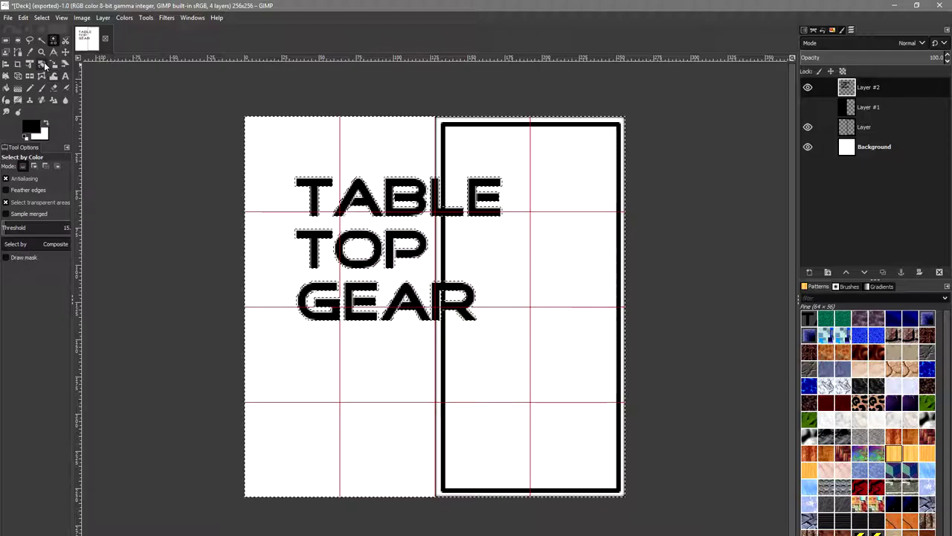
{"action": "key", "text": "shift+r"}
{"action": "mouse_move", "coordinate": [479, 325]}
{"action": "left_mouse_down"}
{"action": "mouse_move", "coordinate": [485, 306]}
{"action": "mouse_move", "coordinate": [478, 314]}
{"action": "left_mouse_up"}
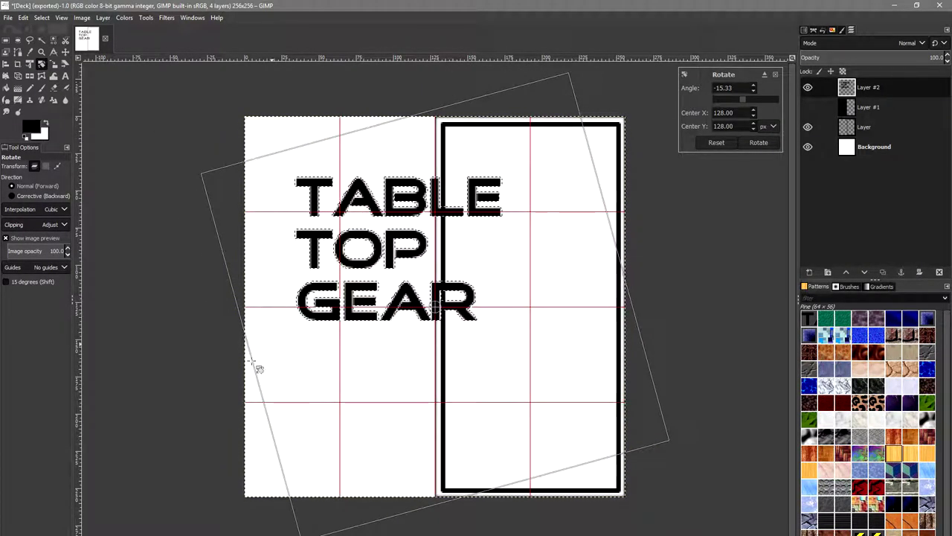
{"action": "key", "text": "Return"}
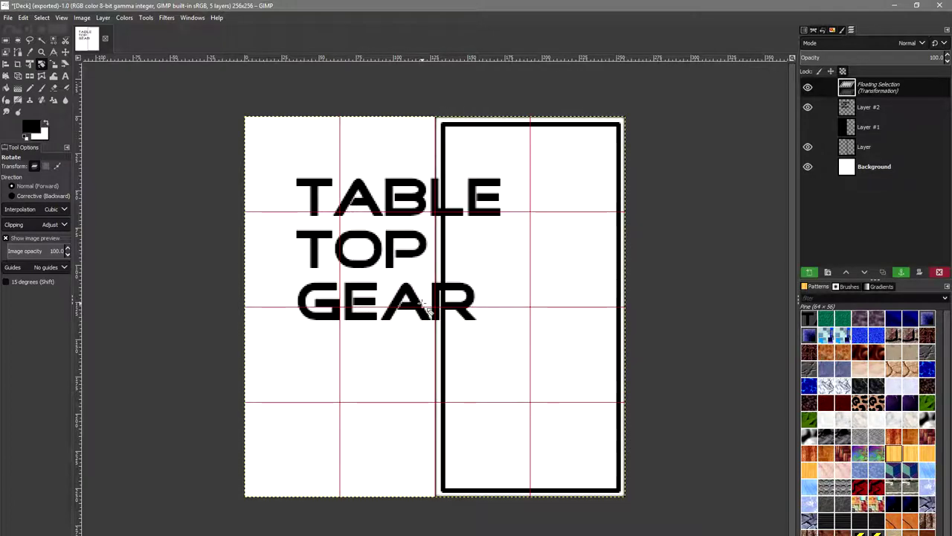
{"action": "key", "text": "ctrl+h"}
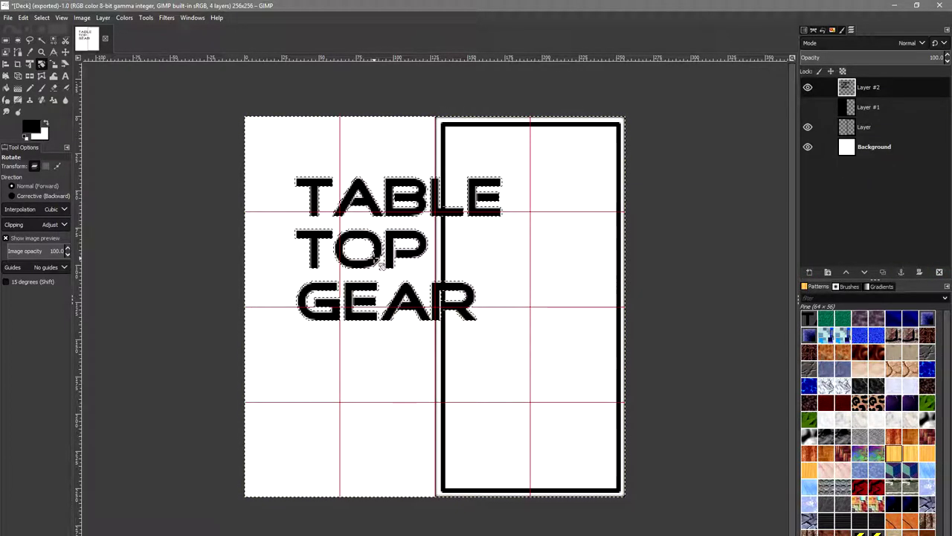
- Rotate the title again to −14.73° so it rises toward the right
{"action": "left_click", "coordinate": [53, 40]}
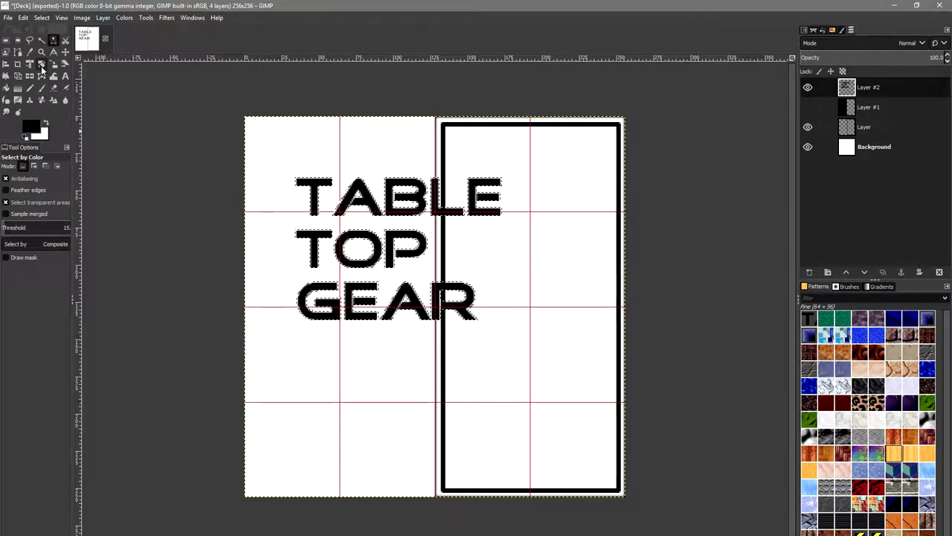
{"action": "key", "text": "shift+r"}
{"action": "left_click_drag", "start_coordinate": [312, 316], "coordinate": [331, 340]}
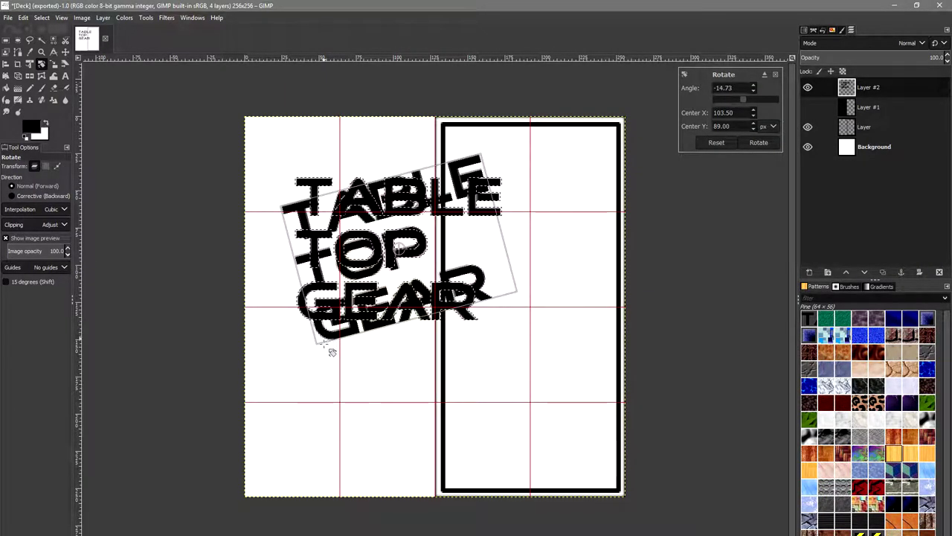
{"action": "left_click", "coordinate": [759, 143]}
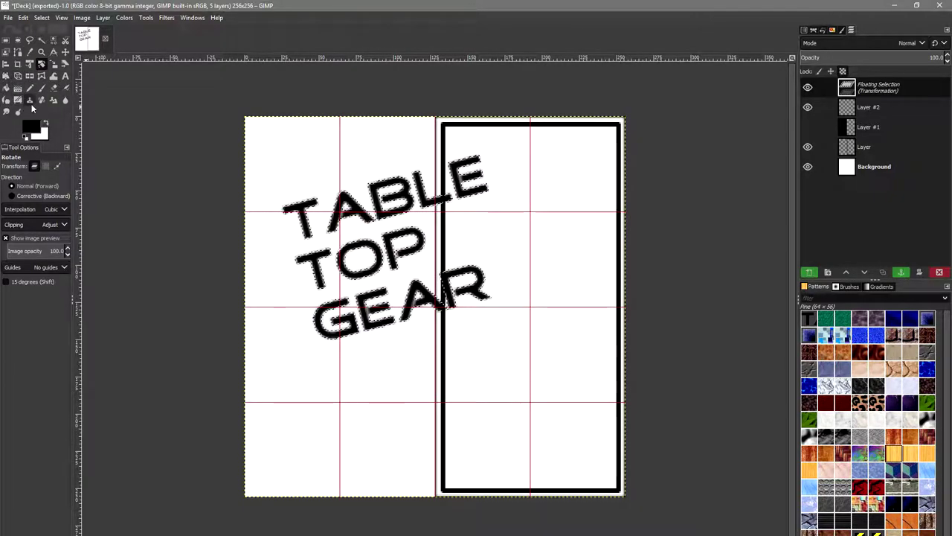
- Scale the tilted title proportionally to 112×92 px and drag it into the top of the card
{"action": "left_click", "coordinate": [53, 66]}
{"action": "left_click", "coordinate": [417, 266]}
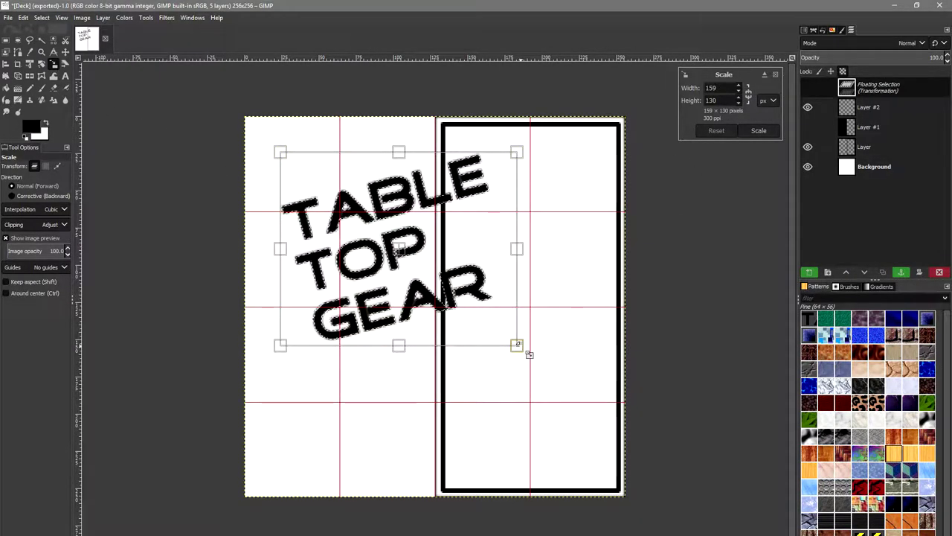
{"action": "left_click_drag", "start_coordinate": [515, 343], "coordinate": [476, 350]}
{"action": "left_click", "coordinate": [716, 131]}
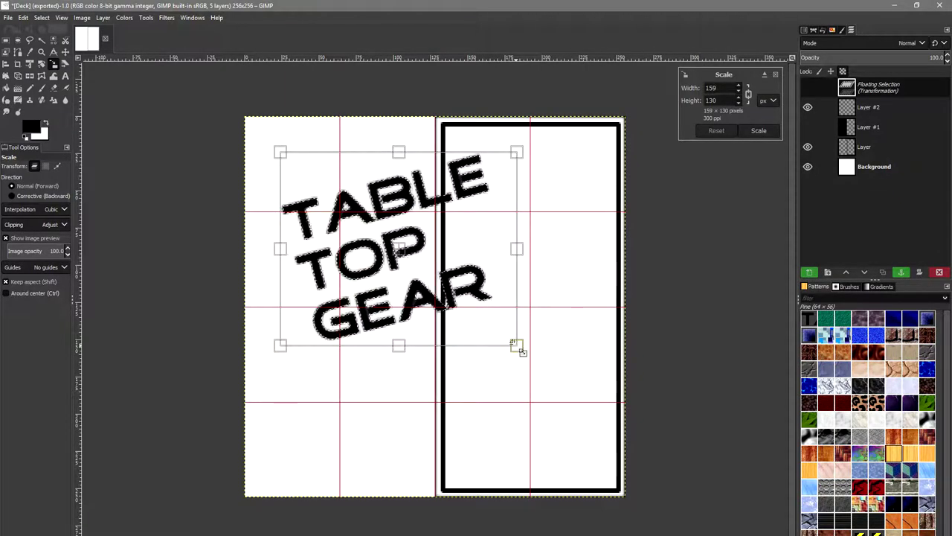
{"action": "left_click_drag", "start_coordinate": [505, 345], "coordinate": [446, 287]}
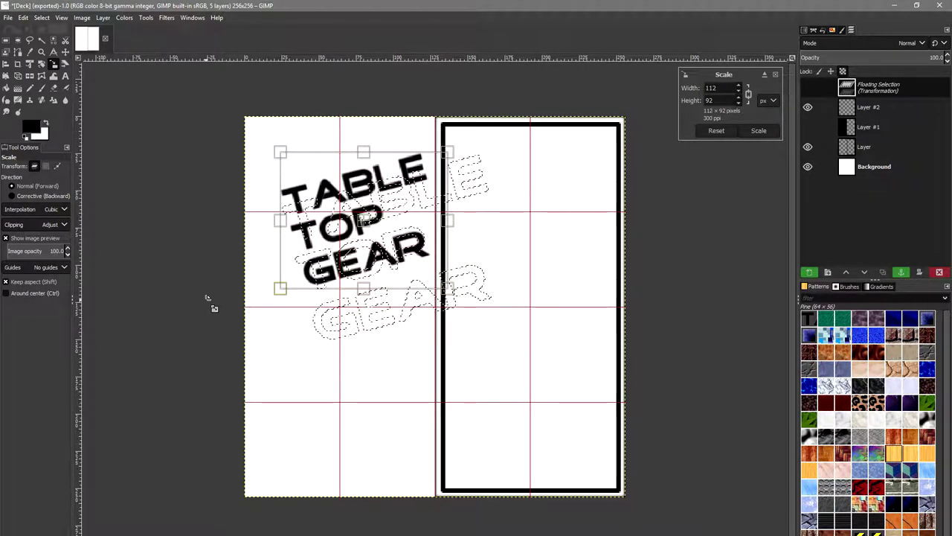
{"action": "left_click", "coordinate": [760, 131]}
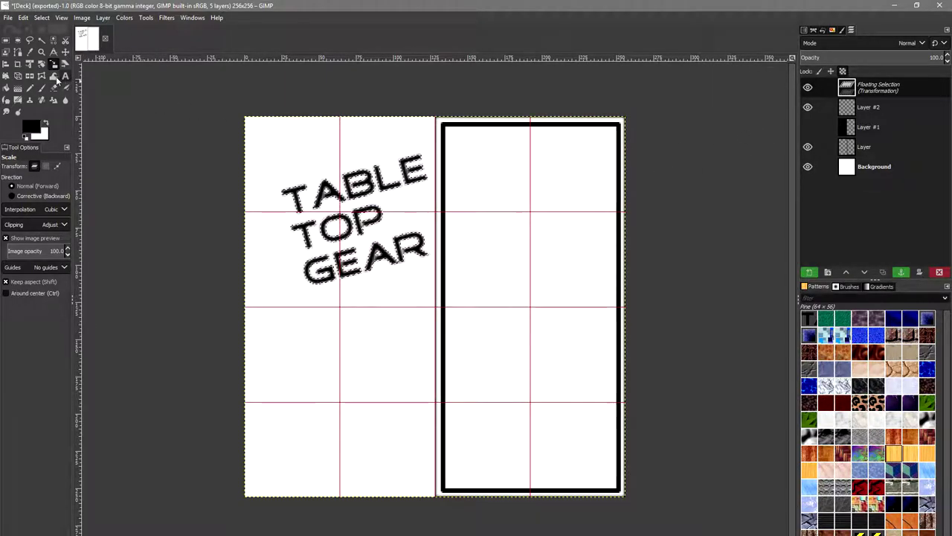
{"action": "left_click", "coordinate": [6, 40]}
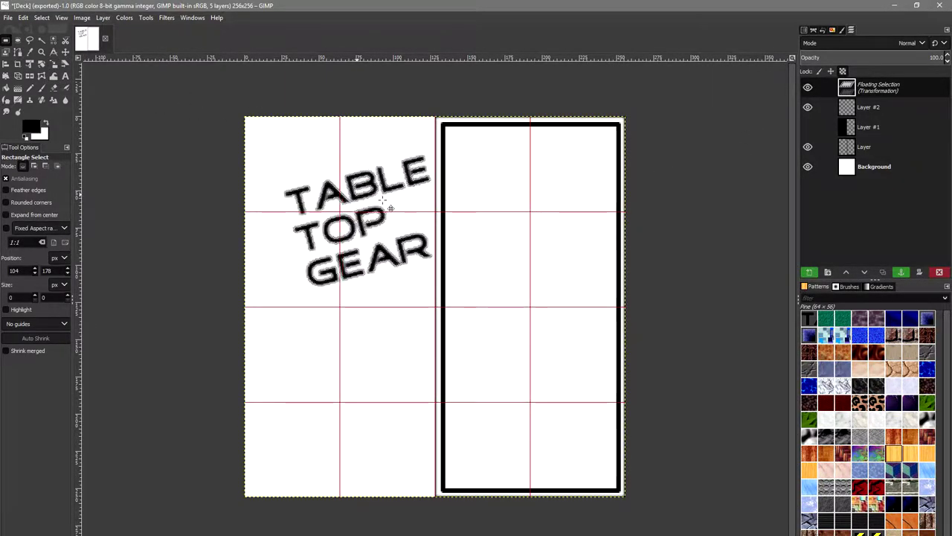
{"action": "left_click_drag", "start_coordinate": [372, 216], "coordinate": [531, 180]}
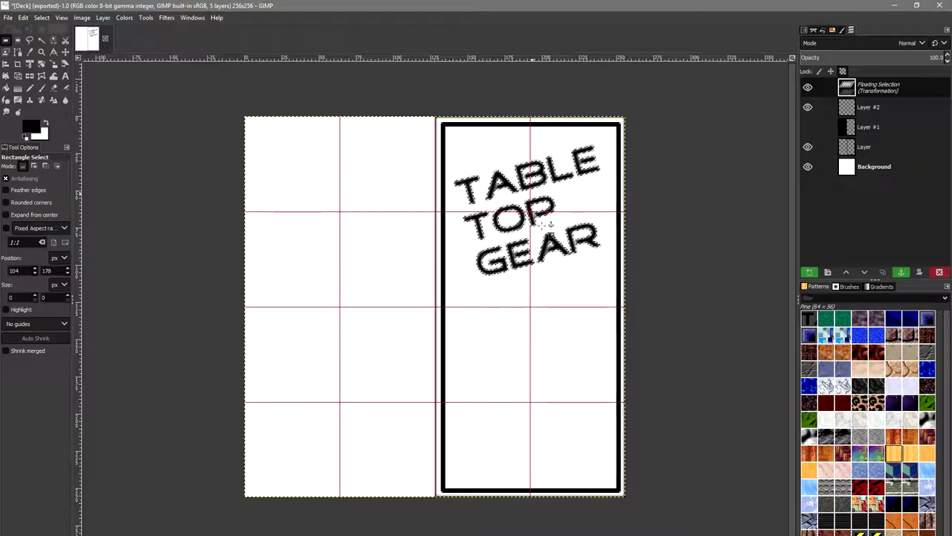
- Anchor the title into Layer #2, pick Free Select, and open the Filters > Enhance menu
{"action": "left_click", "coordinate": [555, 313]}
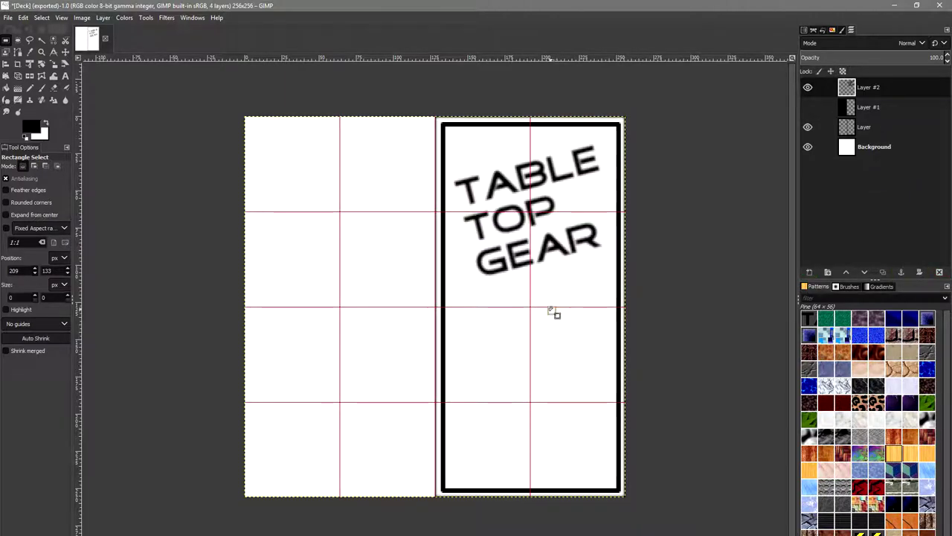
{"action": "left_click", "coordinate": [30, 41]}
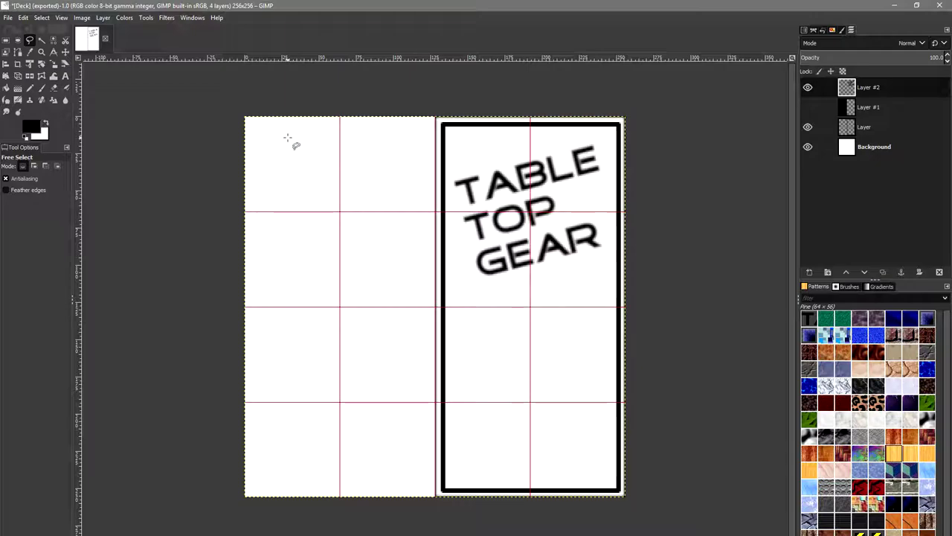
{"action": "left_click", "coordinate": [166, 17]}
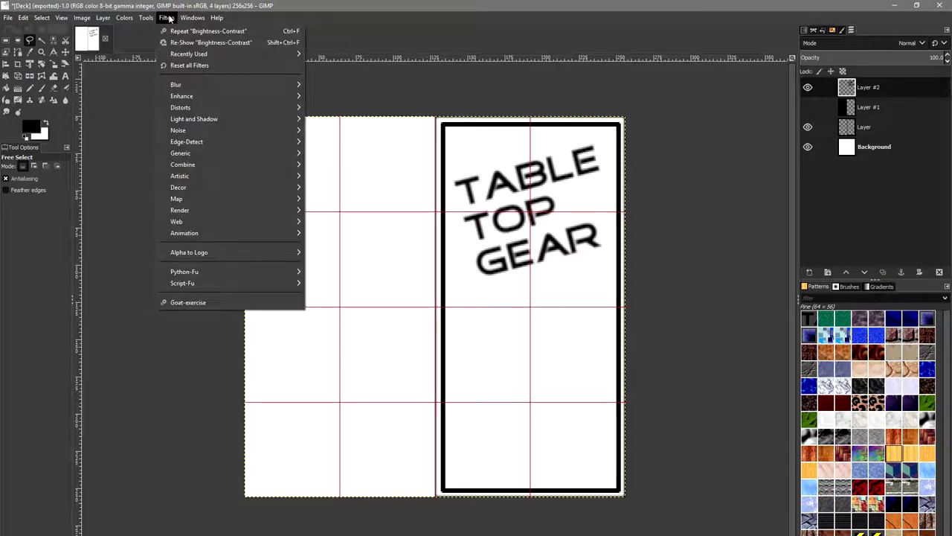
{"action": "mouse_move", "coordinate": [232, 100]}
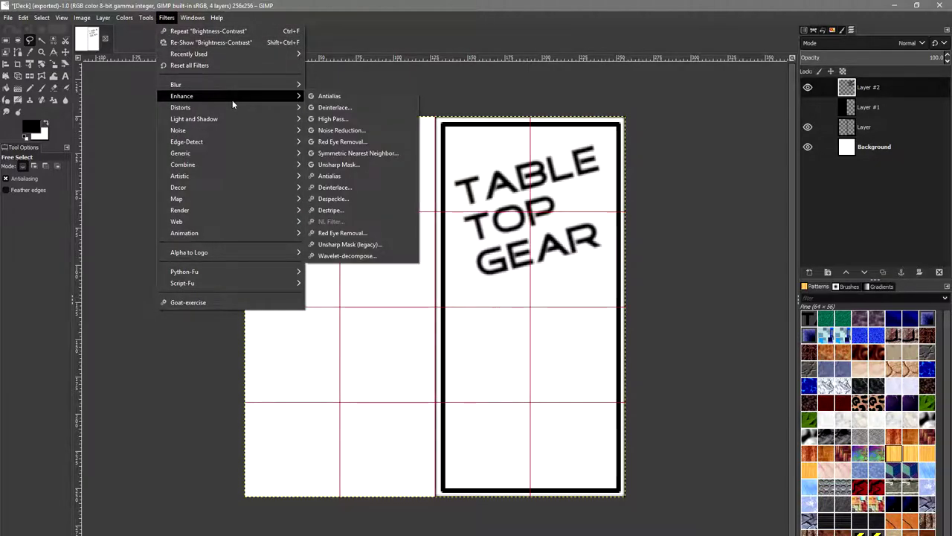
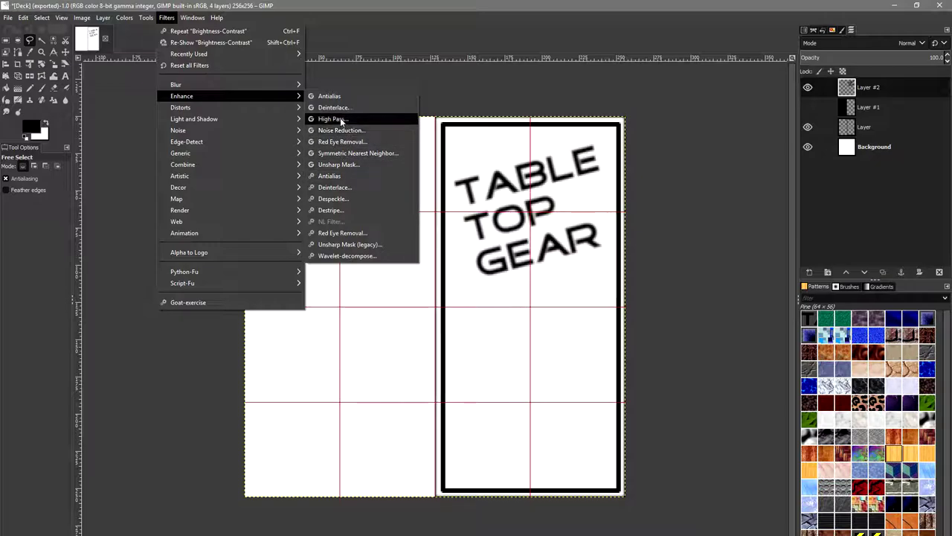
- Try Unsharp Mask on the title with standard deviation 8.5 and scale about 5, then cancel
{"action": "left_click", "coordinate": [377, 165]}
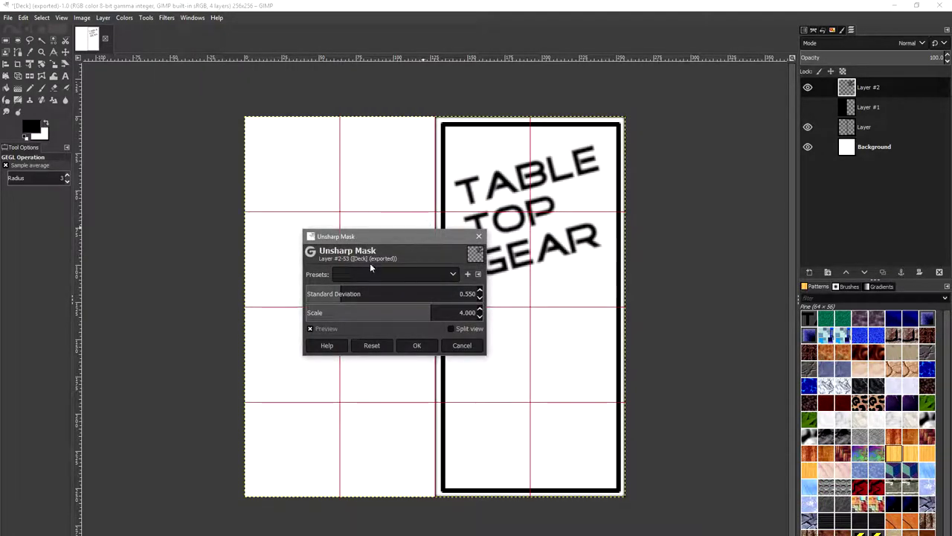
{"action": "left_click_drag", "start_coordinate": [357, 292], "coordinate": [455, 313]}
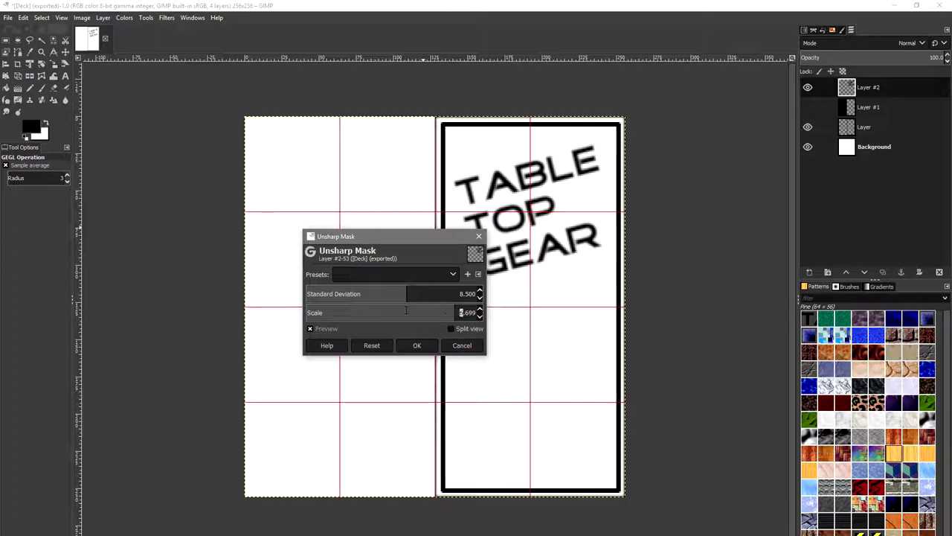
{"action": "left_click_drag", "start_coordinate": [374, 310], "coordinate": [440, 312]}
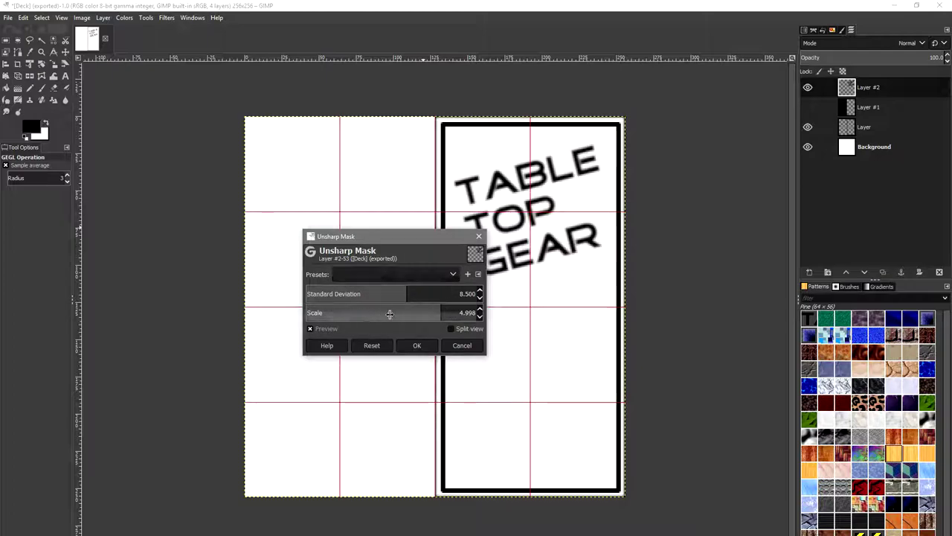
{"action": "left_click", "coordinate": [461, 346]}
- Reopen Unsharp Mask and raise the standard deviation to about 31
{"action": "left_click", "coordinate": [164, 18]}
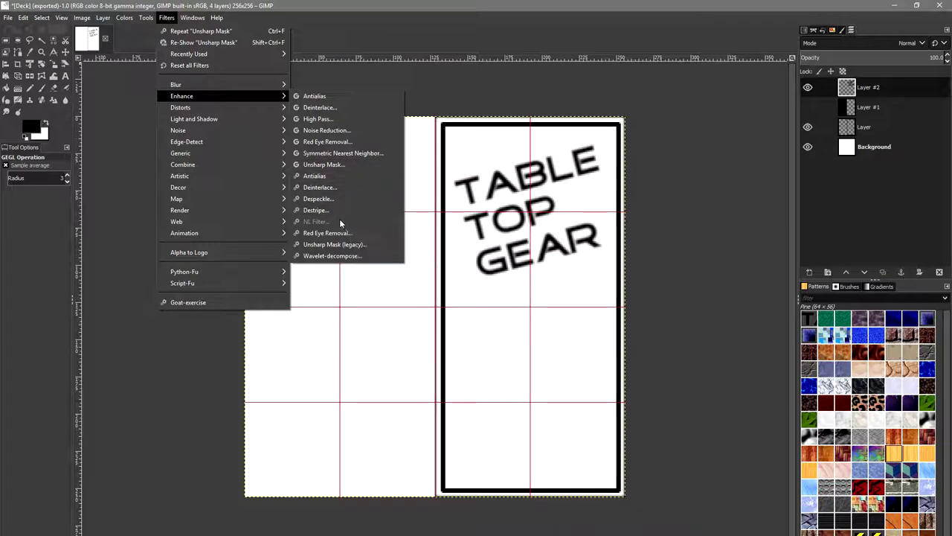
{"action": "left_click", "coordinate": [330, 166]}
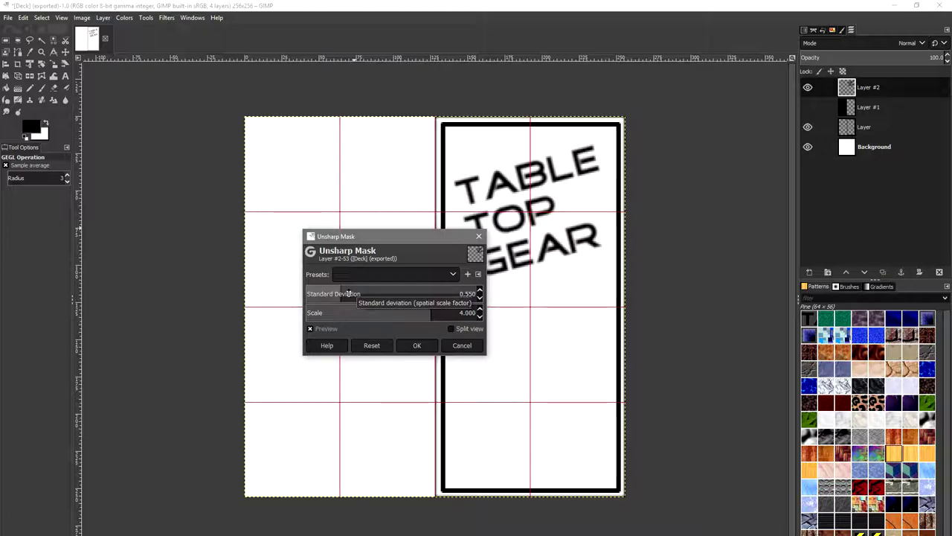
{"action": "left_click_drag", "start_coordinate": [349, 293], "coordinate": [465, 313]}
- Apply the sharpening and make Layer #2 the active layer
{"action": "left_click", "coordinate": [417, 346]}
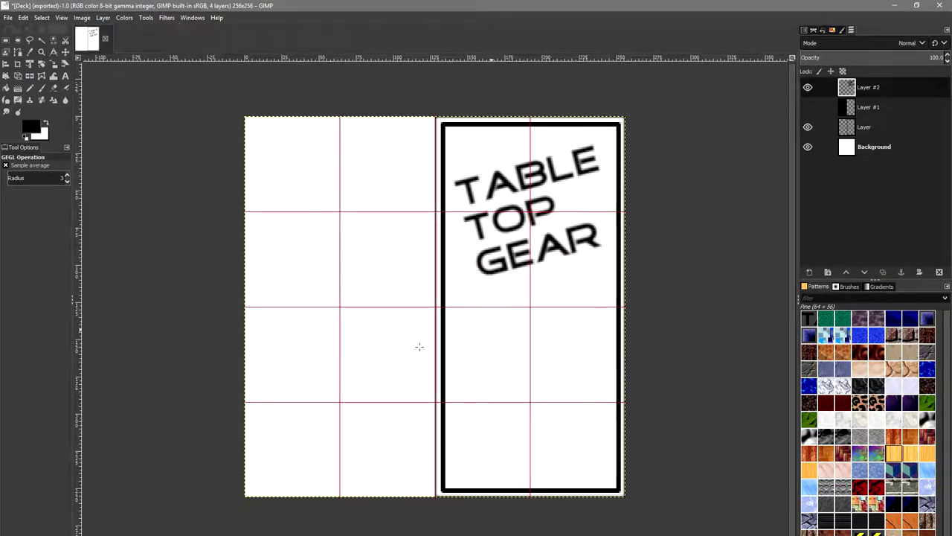
{"action": "right_click", "coordinate": [881, 103]}
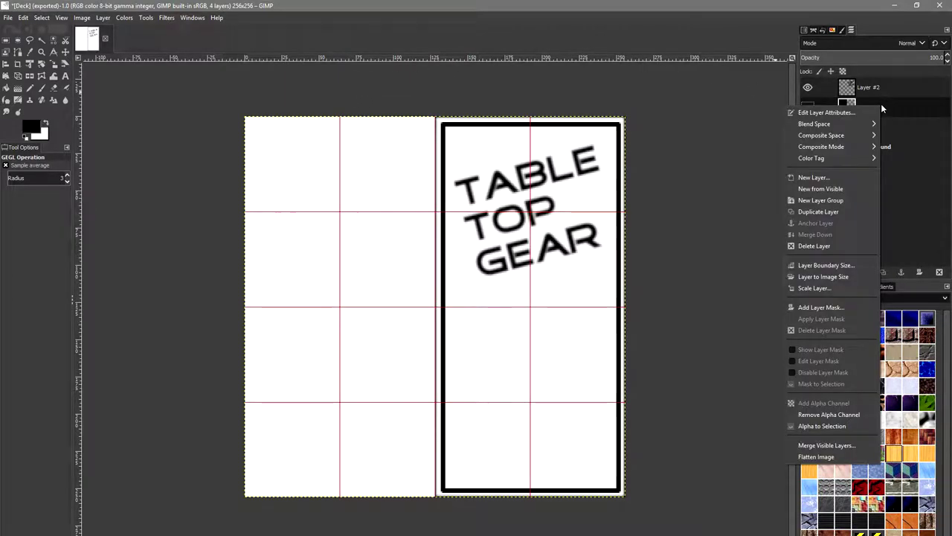
{"action": "left_click", "coordinate": [873, 88]}
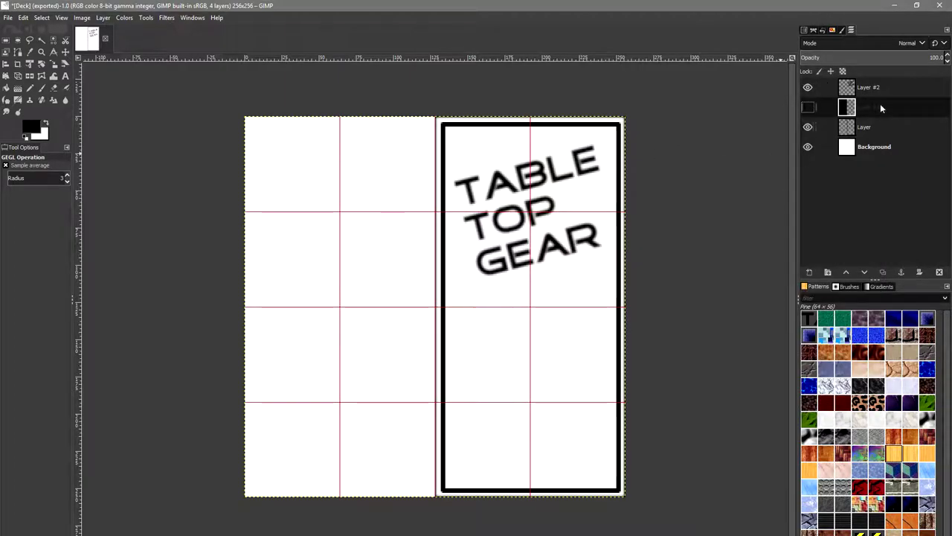
{"action": "left_click", "coordinate": [871, 88]}
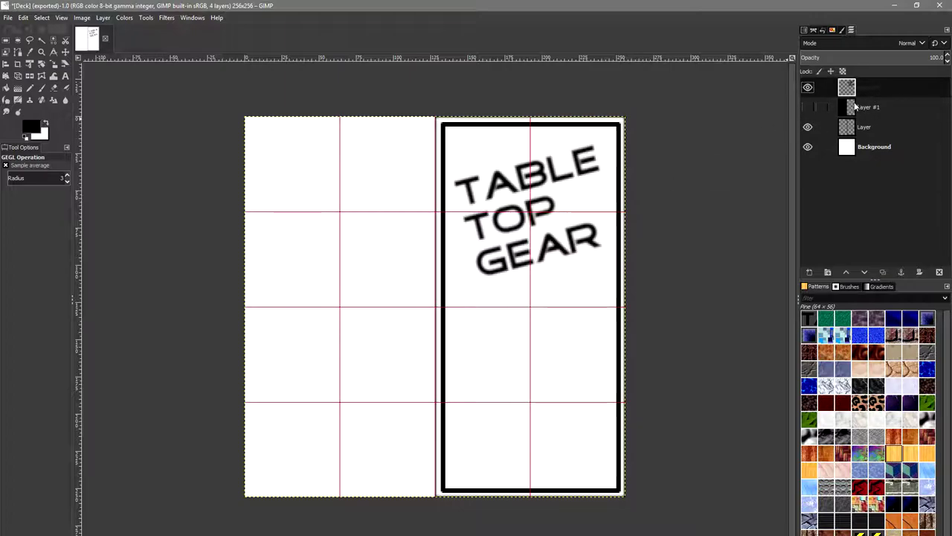
- Undo three edits to return TABLE TOP GEAR to its upright, unrotated state
{"action": "key", "text": "ctrl+z"}
{"action": "key", "text": "ctrl+z"}
{"action": "key", "text": "ctrl+z"}
{"action": "key", "text": "ctrl+z"}
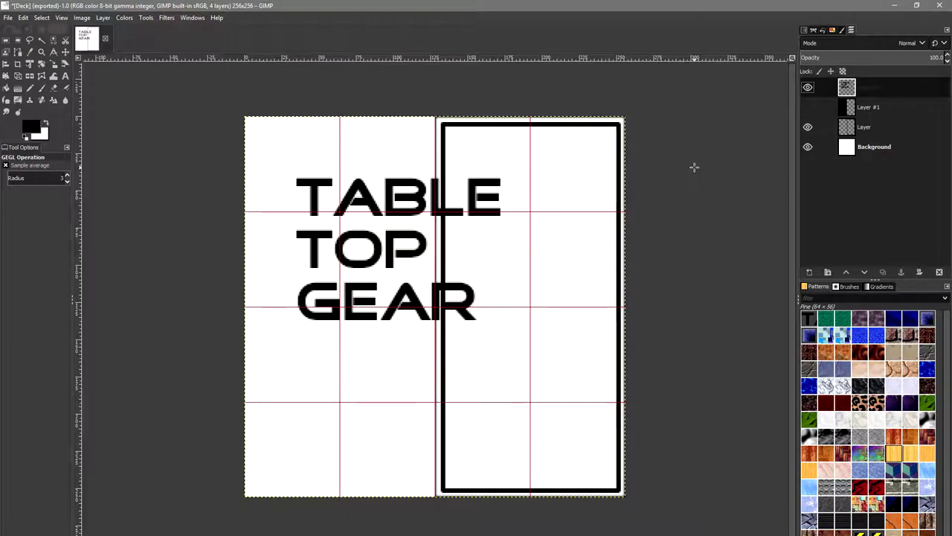
{"action": "key", "text": "ctrl+z"}
{"action": "key", "text": "ctrl+z"}
{"action": "key", "text": "ctrl+z"}
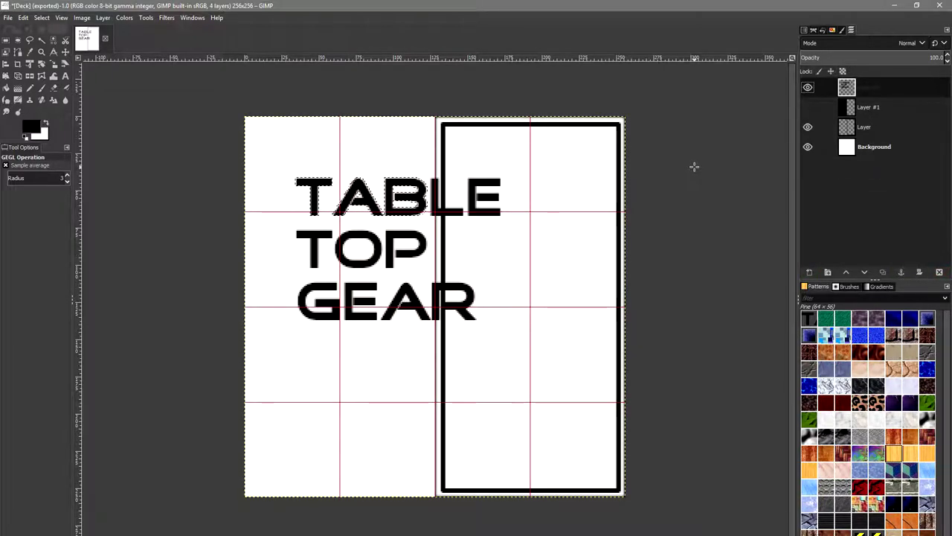
{"action": "key", "text": "ctrl+z"}
{"action": "key", "text": "ctrl+z"}
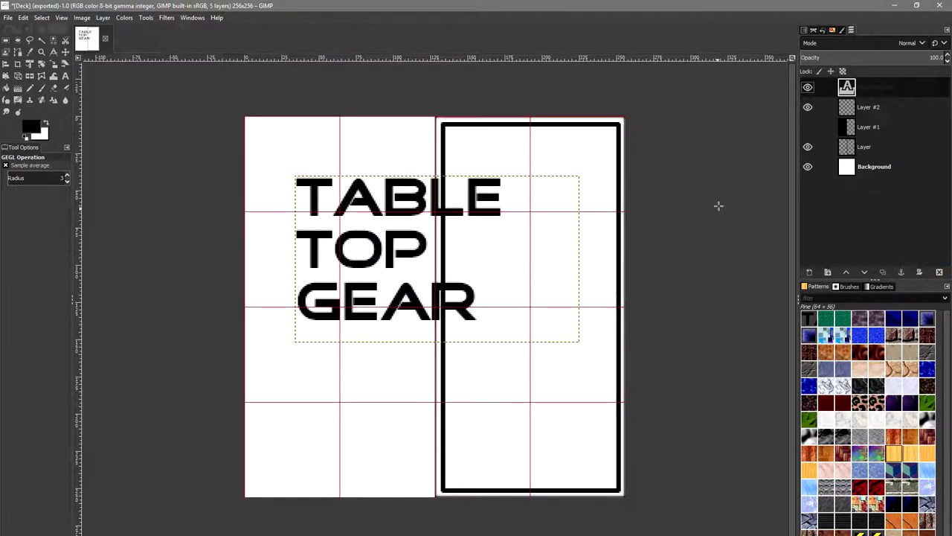
- Widen the text box and put TABLE, TOP and GEAR on separate lines
{"action": "left_click", "coordinate": [66, 76]}
{"action": "left_click", "coordinate": [488, 292]}
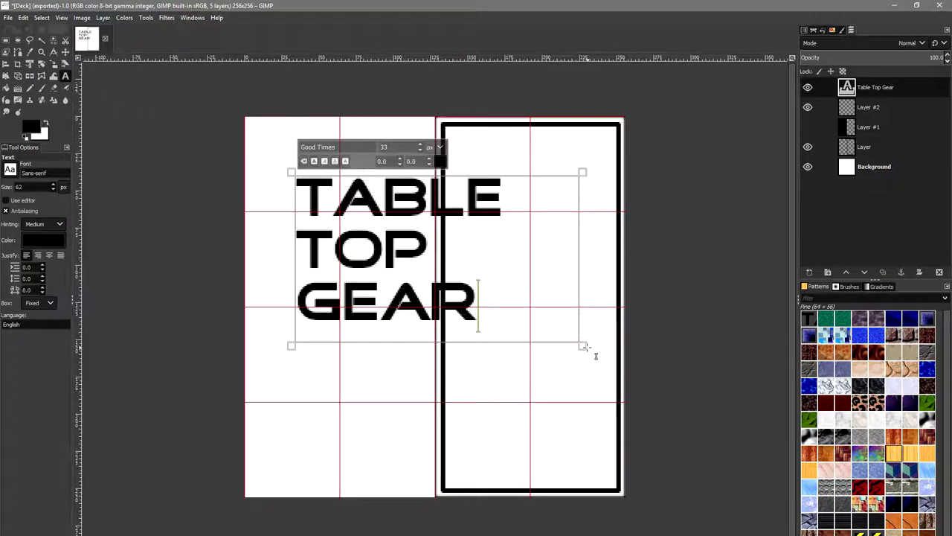
{"action": "left_click_drag", "start_coordinate": [586, 347], "coordinate": [629, 475]}
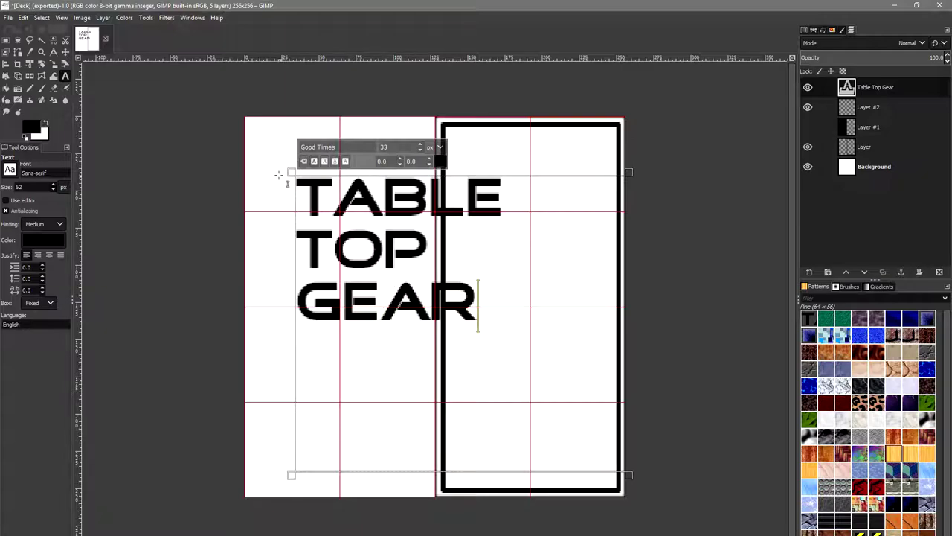
{"action": "left_click_drag", "start_coordinate": [292, 173], "coordinate": [240, 112]}
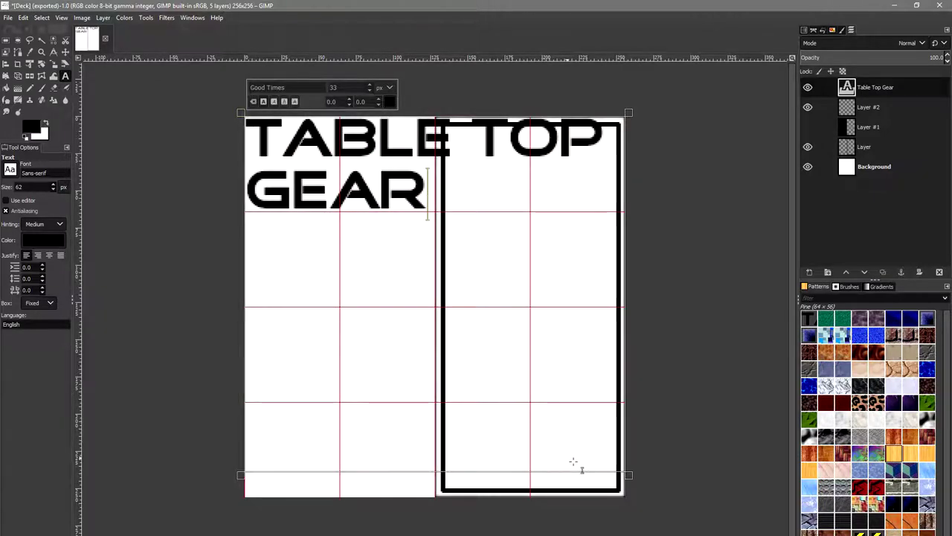
{"action": "left_click_drag", "start_coordinate": [623, 473], "coordinate": [629, 500]}
{"action": "left_click", "coordinate": [477, 134]}
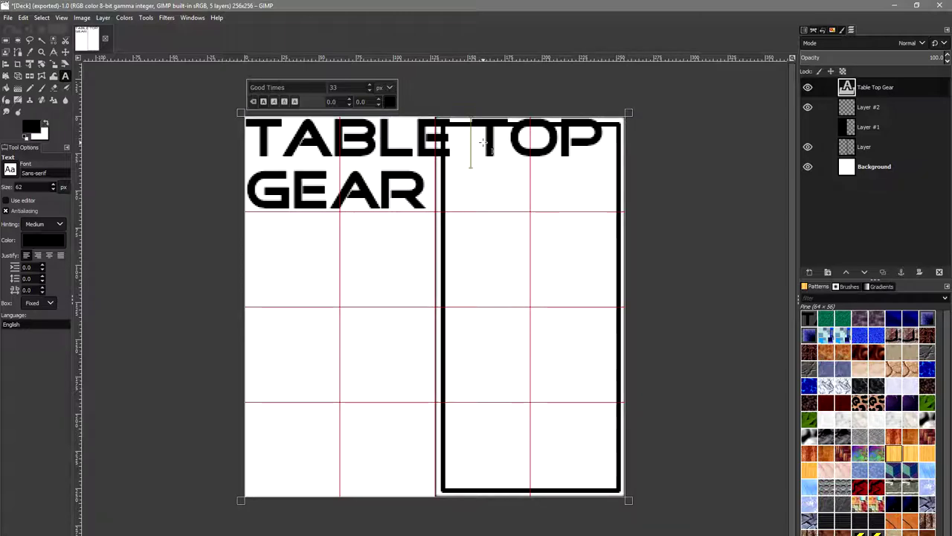
{"action": "key", "text": "Return"}
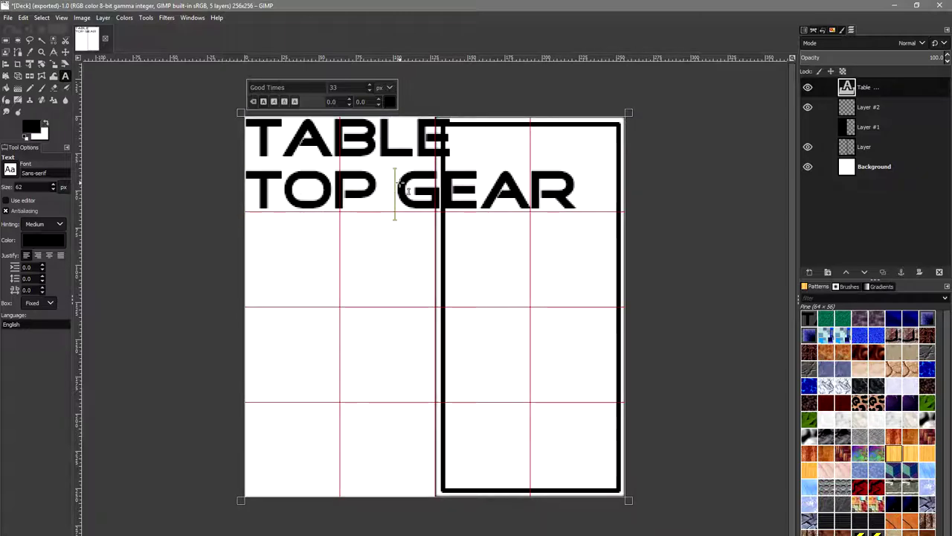
{"action": "key", "text": "Return"}
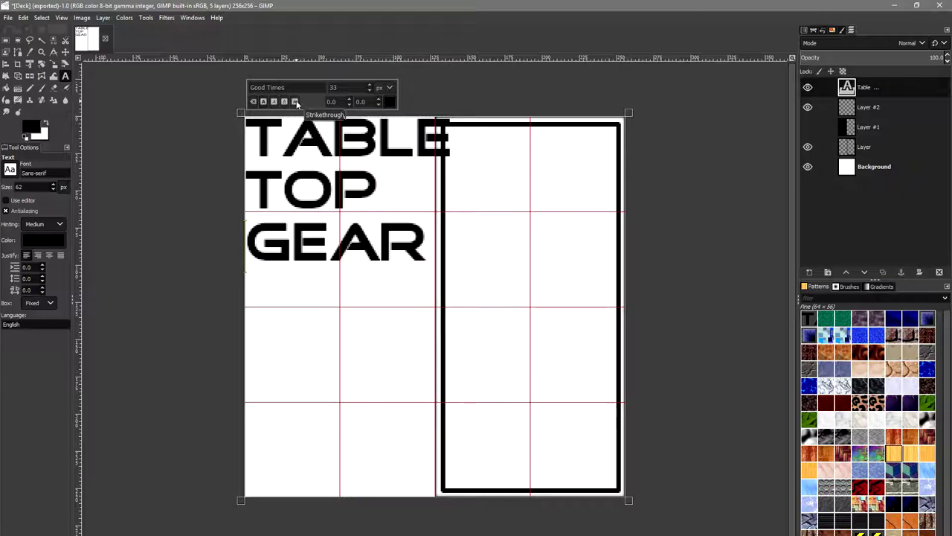
- Set all of the TABLE TOP GEAR text to size 55
{"action": "left_click_drag", "start_coordinate": [428, 250], "coordinate": [246, 118]}
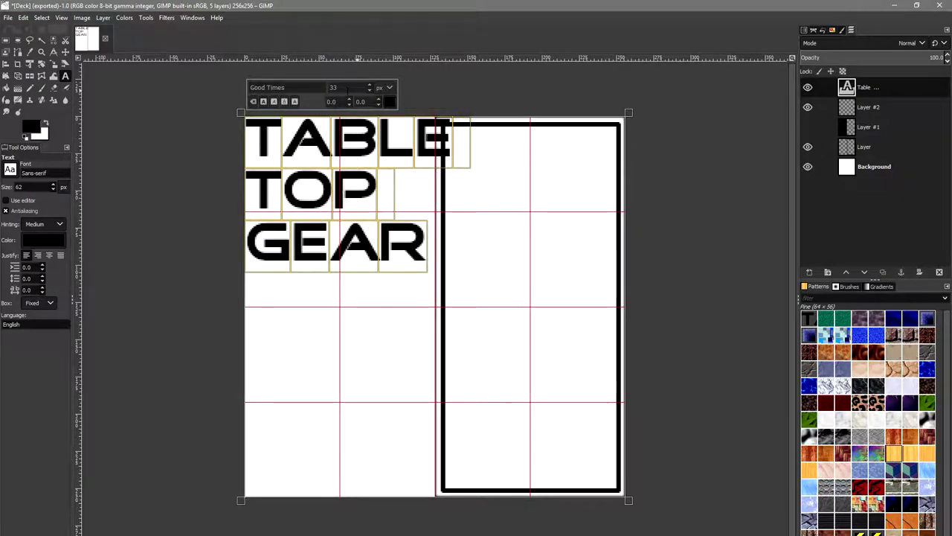
{"action": "left_click", "coordinate": [369, 86]}
{"action": "left_click", "coordinate": [370, 85]}
{"action": "left_click", "coordinate": [369, 85]}
{"action": "left_click", "coordinate": [369, 86]}
{"action": "left_click_drag", "start_coordinate": [369, 86], "coordinate": [372, 88]}
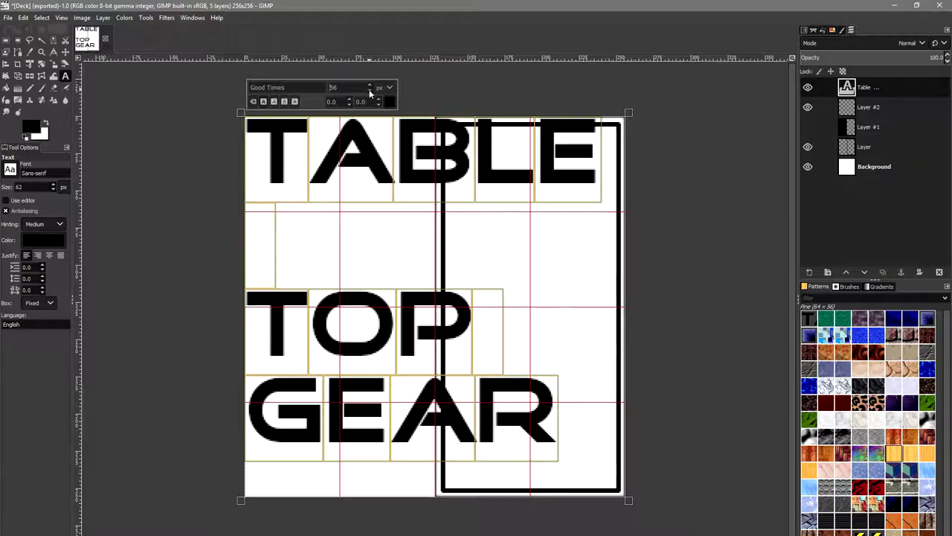
{"action": "left_click", "coordinate": [370, 91]}
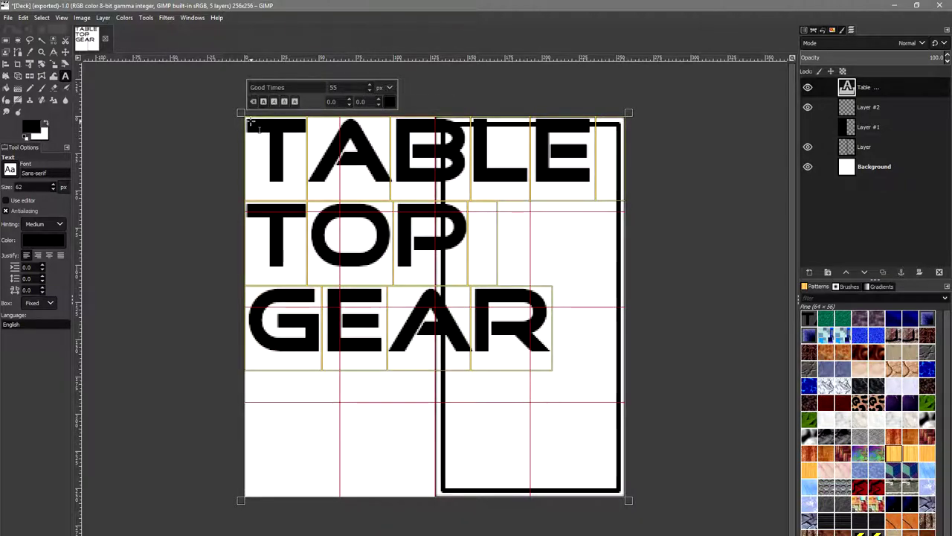
{"action": "left_click", "coordinate": [7, 40]}
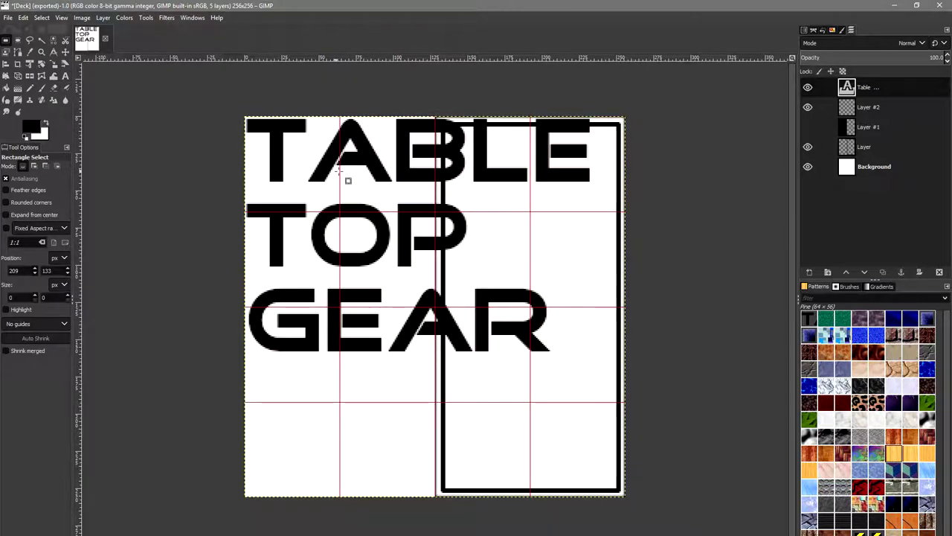
- Merge the title text into Layer #2 and rotate it by -13.22°
{"action": "left_click", "coordinate": [702, 246]}
{"action": "right_click", "coordinate": [886, 87]}
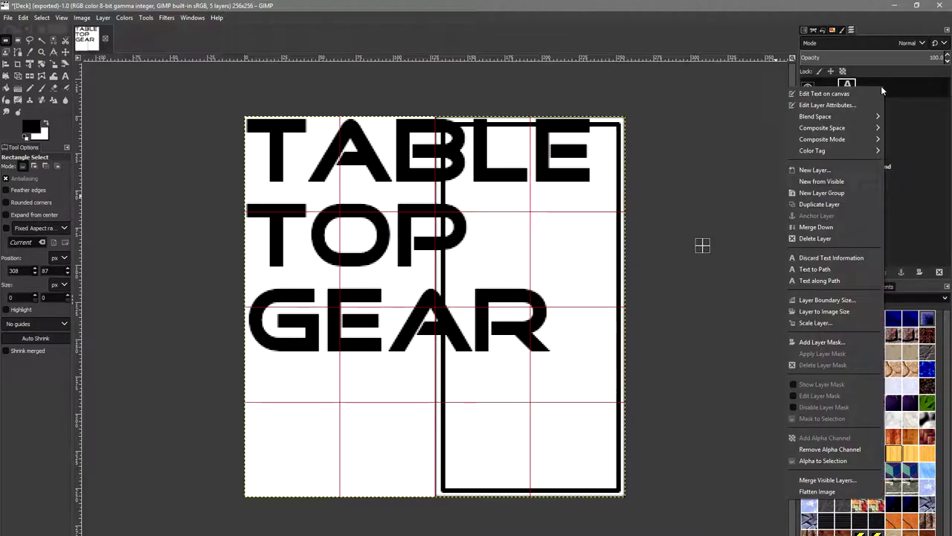
{"action": "left_click", "coordinate": [840, 227]}
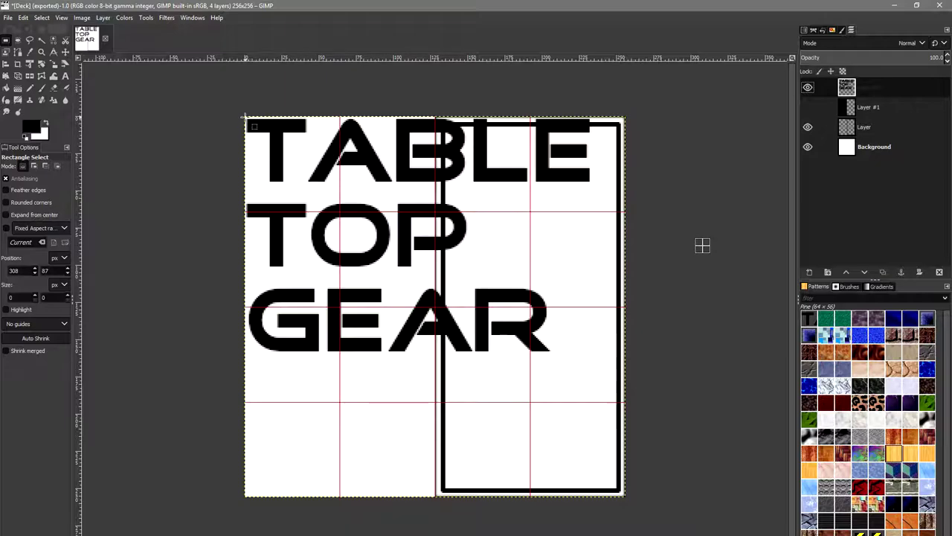
{"action": "left_click_drag", "start_coordinate": [245, 116], "coordinate": [625, 500]}
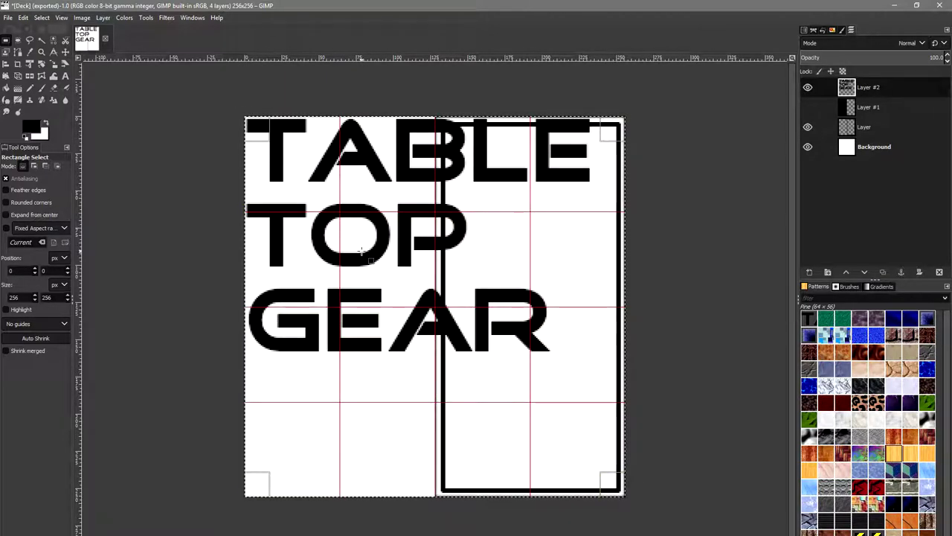
{"action": "left_click", "coordinate": [43, 64]}
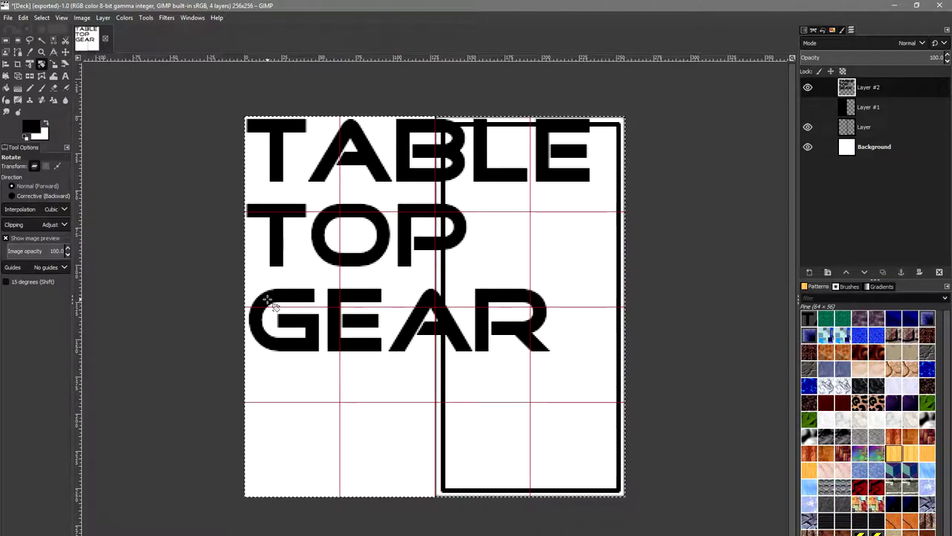
{"action": "left_click_drag", "start_coordinate": [276, 279], "coordinate": [278, 322]}
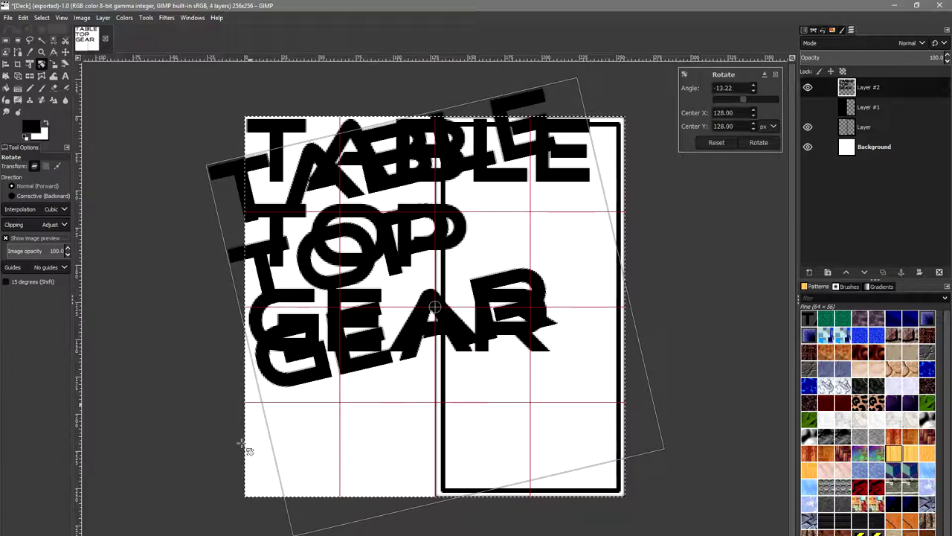
{"action": "left_click", "coordinate": [758, 143]}
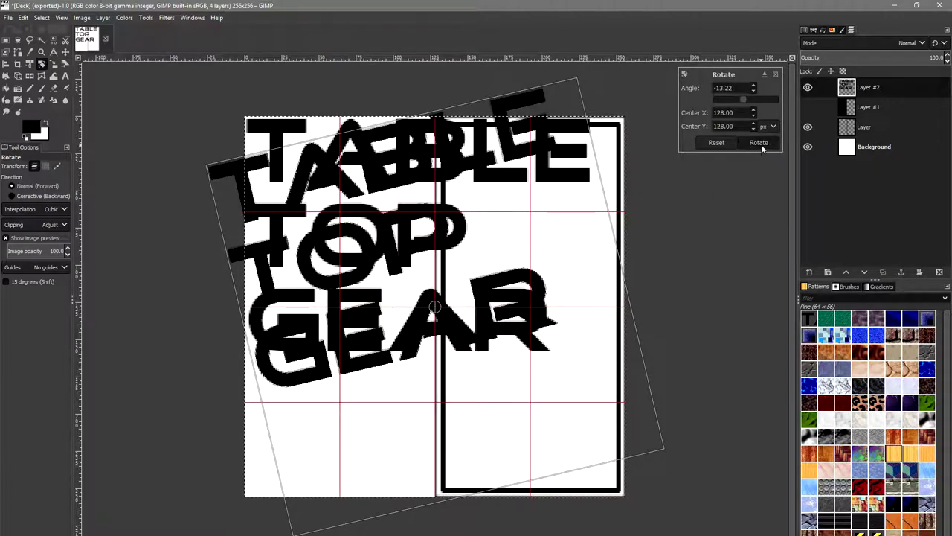
- Move the tilted title down and right and anchor it
{"action": "key", "text": "r"}
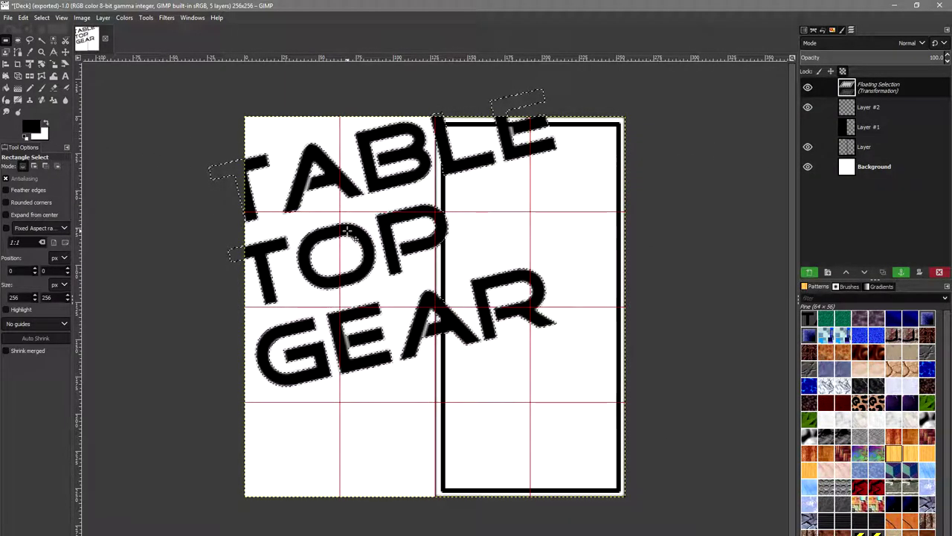
{"action": "left_click_drag", "start_coordinate": [390, 199], "coordinate": [433, 240]}
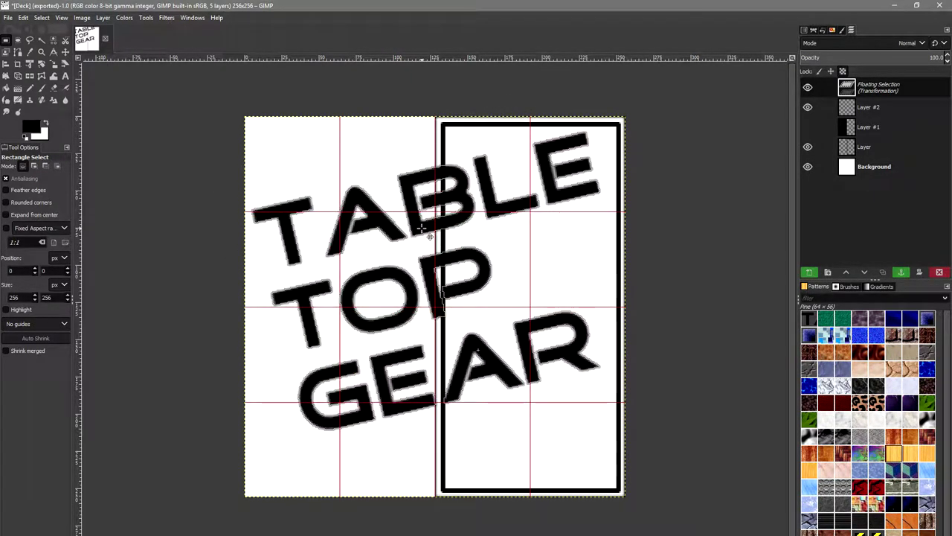
{"action": "left_click", "coordinate": [695, 261]}
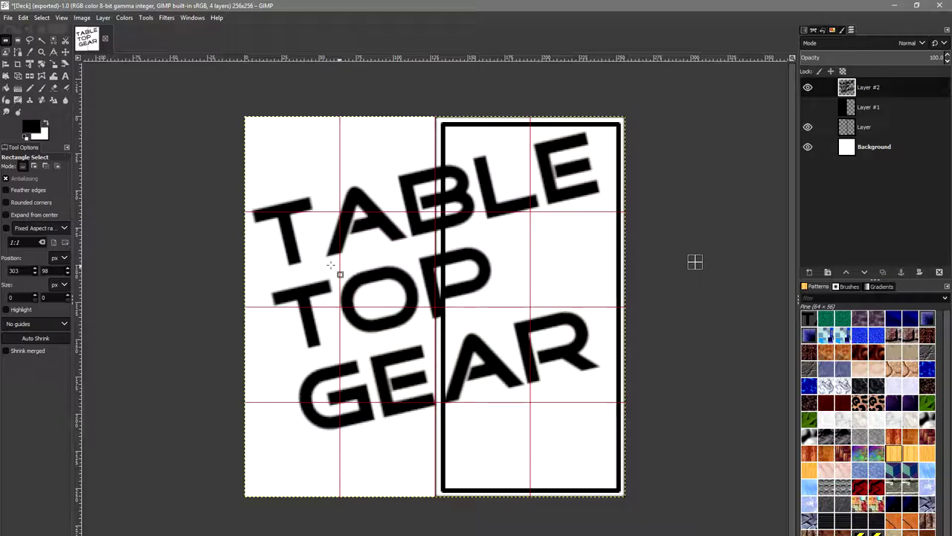
{"action": "left_click_drag", "start_coordinate": [244, 115], "coordinate": [627, 495]}
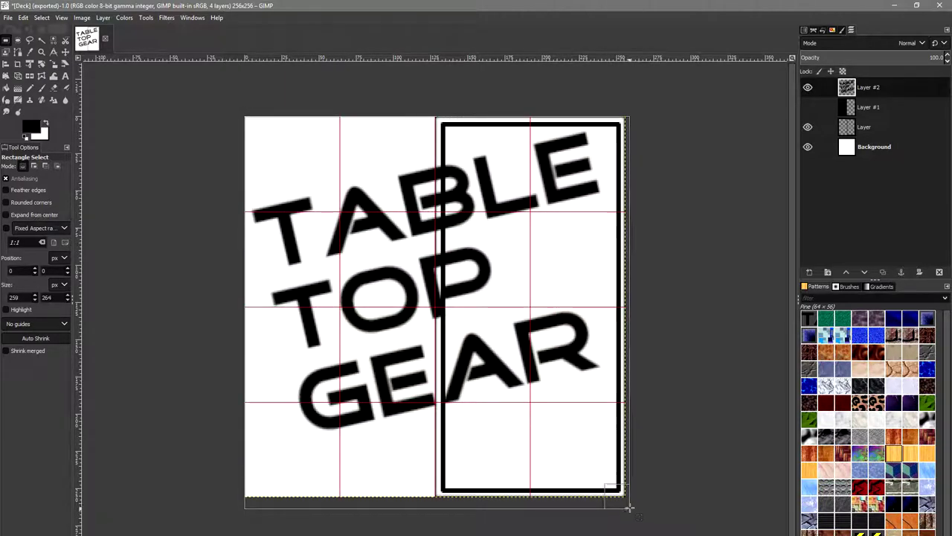
- Scale the tilted title layer down and anchor it
{"action": "left_click", "coordinate": [53, 64]}
{"action": "left_click", "coordinate": [564, 389]}
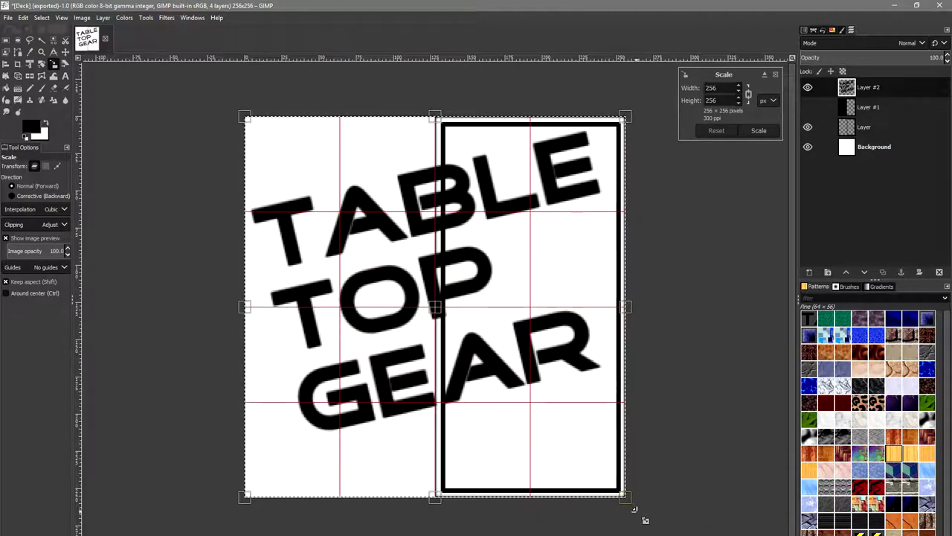
{"action": "left_click_drag", "start_coordinate": [633, 506], "coordinate": [436, 306]}
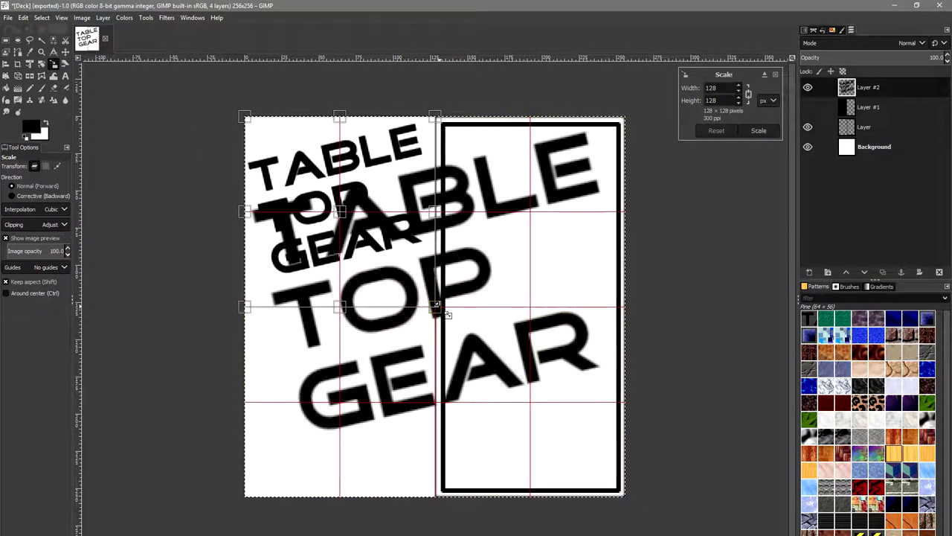
{"action": "left_click", "coordinate": [758, 130]}
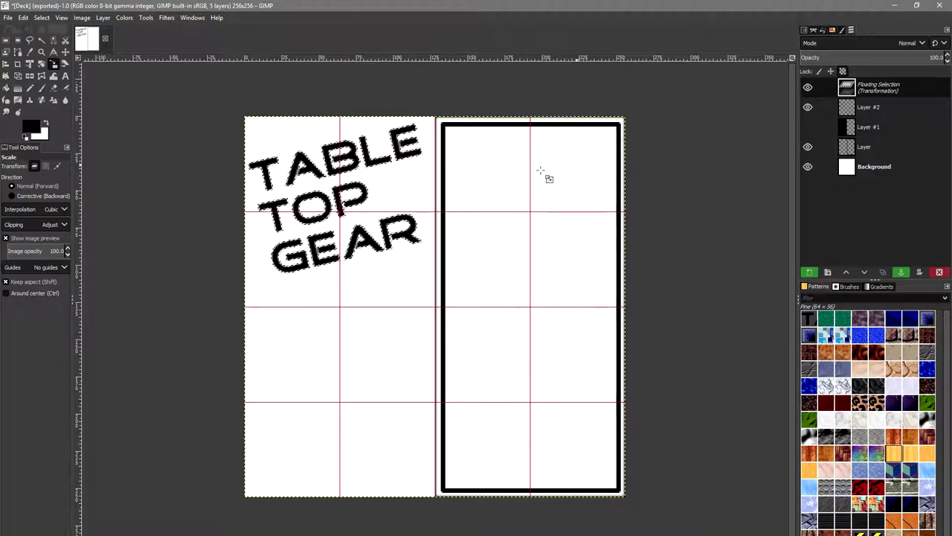
{"action": "left_click", "coordinate": [6, 40]}
{"action": "left_click", "coordinate": [512, 241]}
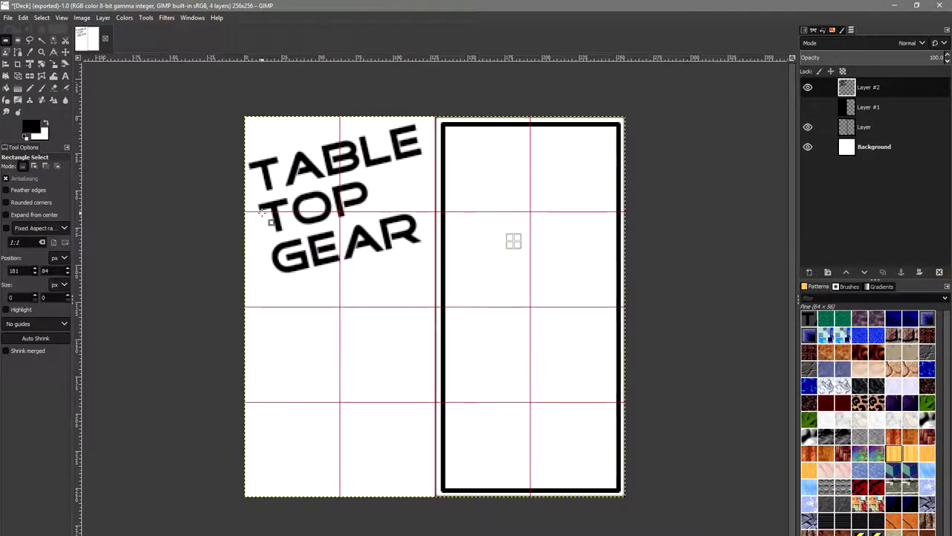
- Cut and paste the shrunken title onto the bordered right card
{"action": "left_click_drag", "start_coordinate": [211, 92], "coordinate": [471, 305]}
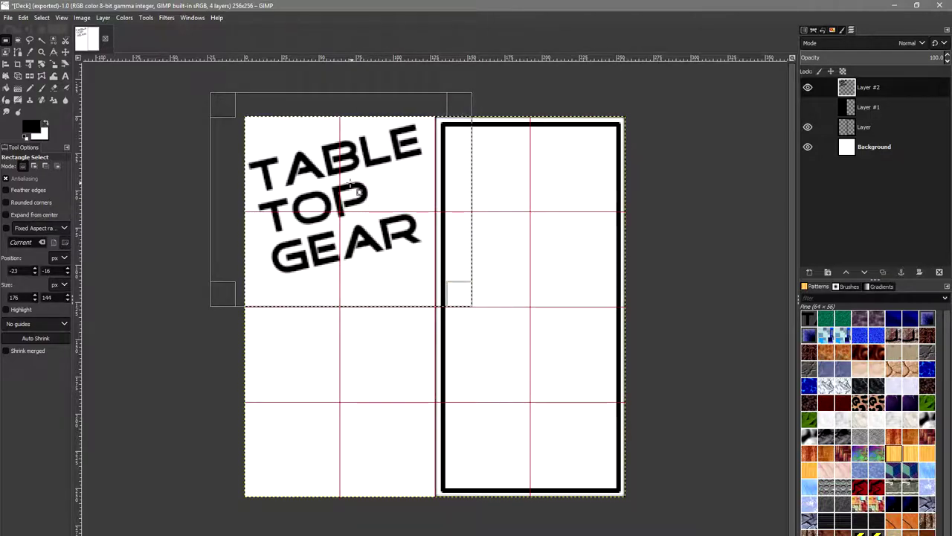
{"action": "key", "text": "Delete"}
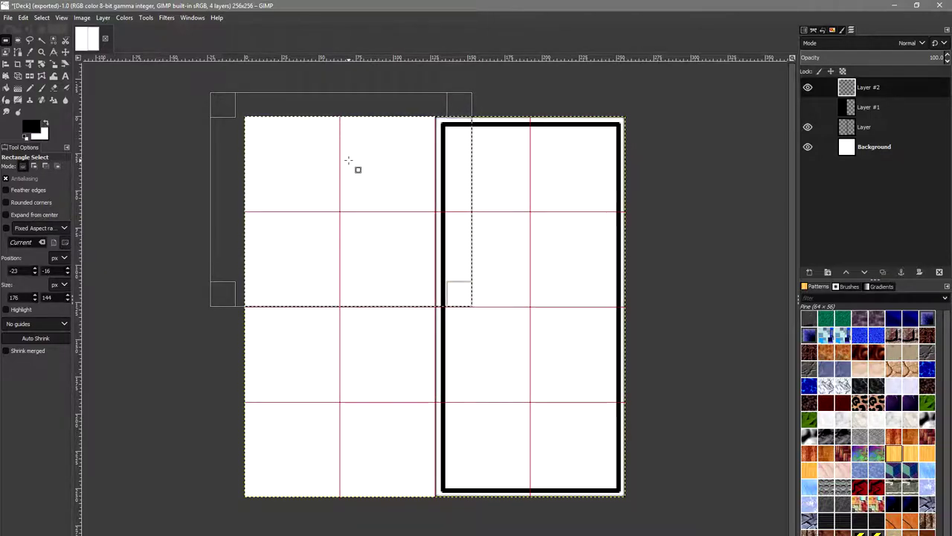
{"action": "key", "text": "ctrl+v"}
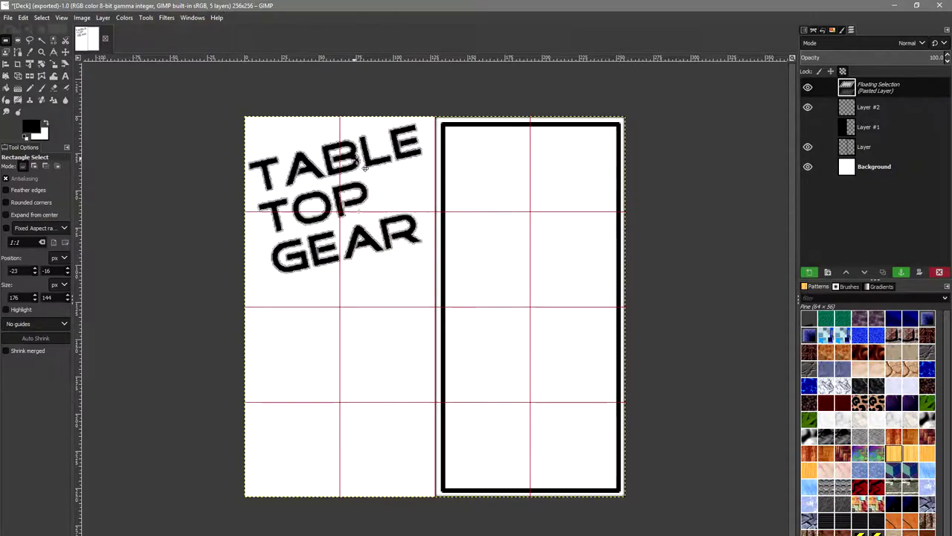
{"action": "left_click_drag", "start_coordinate": [358, 167], "coordinate": [557, 201]}
{"action": "left_click", "coordinate": [681, 209]}
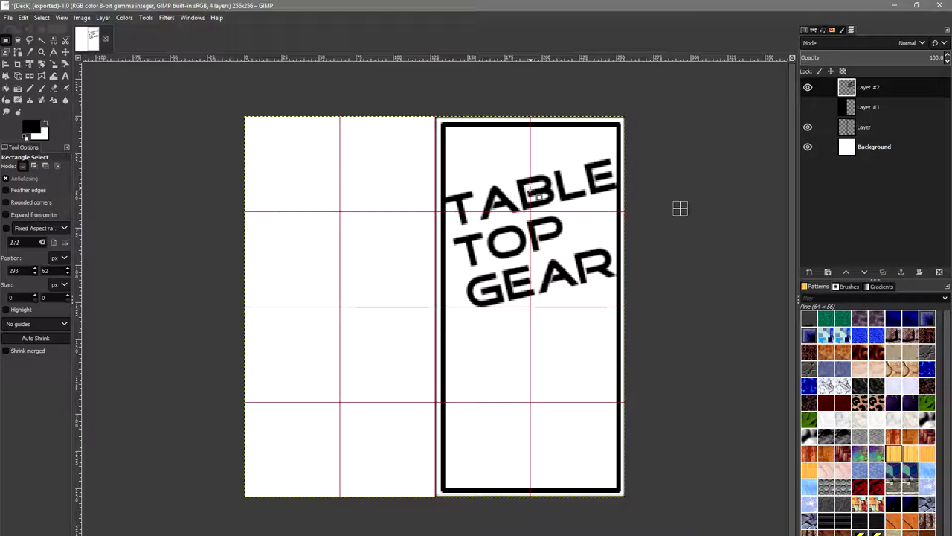
- Undo the move and resize, returning to the large tilted title
{"action": "left_click_drag", "start_coordinate": [386, 142], "coordinate": [625, 316]}
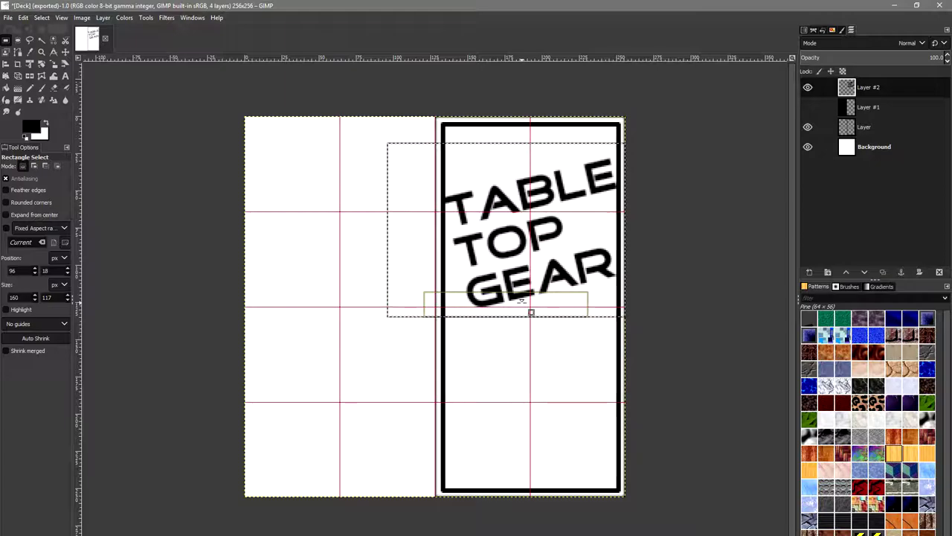
{"action": "key", "text": "ctrl+x"}
{"action": "key", "text": "ctrl+v"}
{"action": "key", "text": "Delete"}
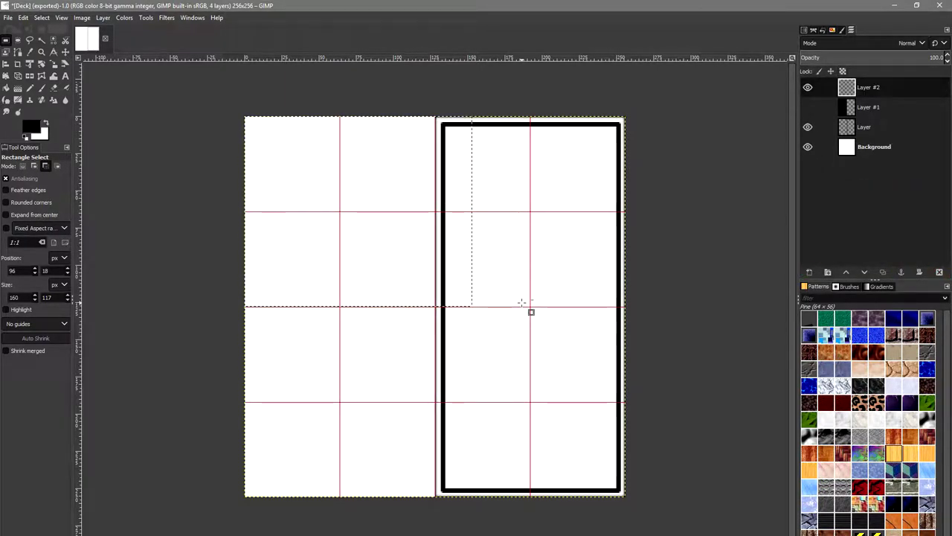
{"action": "key", "text": "ctrl+z"}
{"action": "key", "text": "ctrl+z"}
{"action": "key", "text": "ctrl+z"}
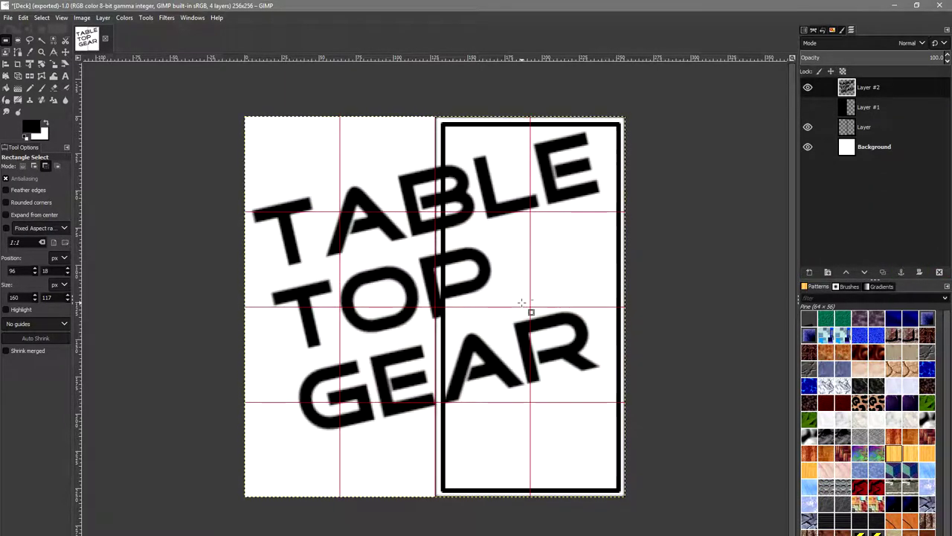
{"action": "key", "text": "ctrl+z"}
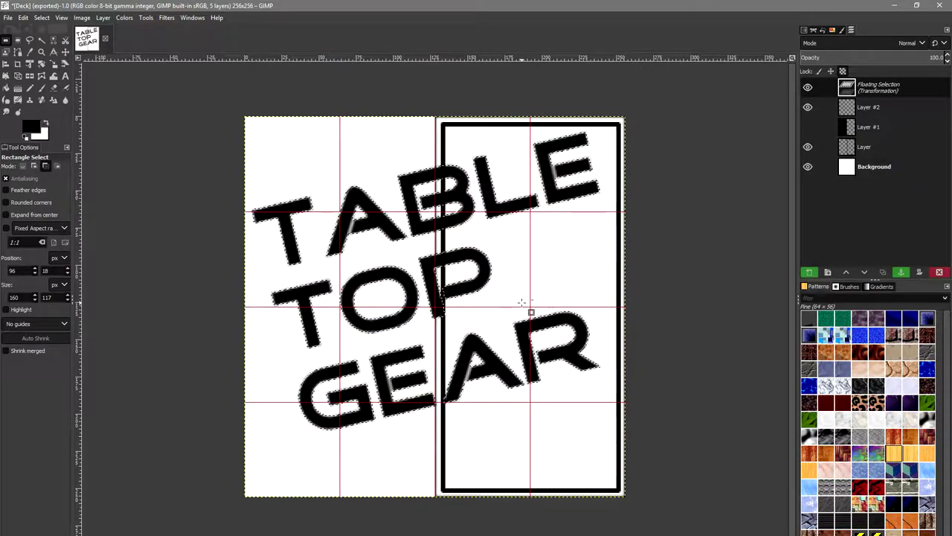
{"action": "key", "text": "ctrl+z"}
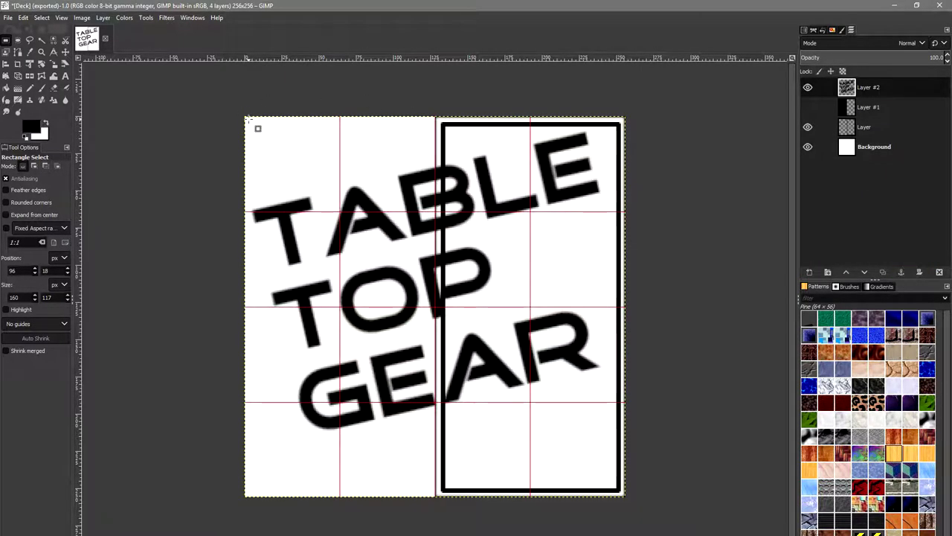
- Scale the title down to 121×121 px to fit inside the card
{"action": "left_click_drag", "start_coordinate": [244, 114], "coordinate": [622, 499]}
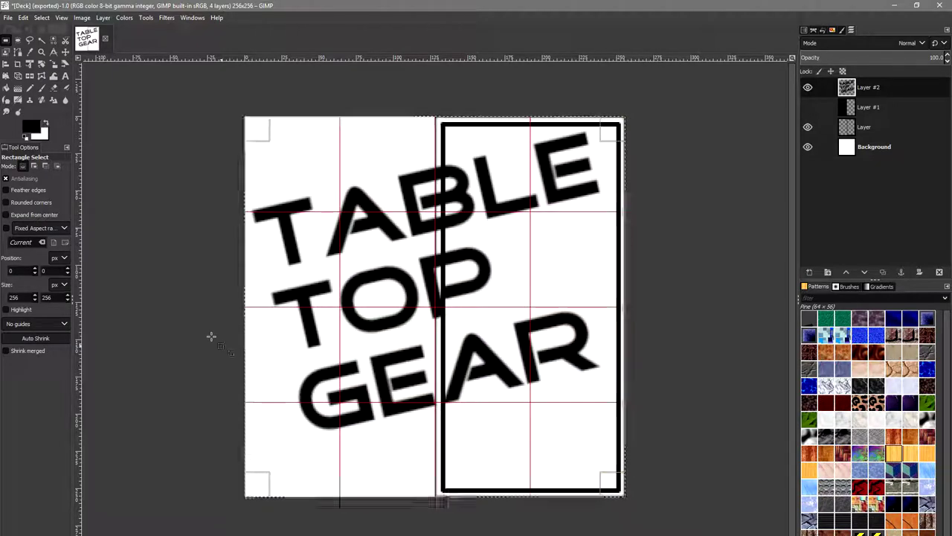
{"action": "left_click", "coordinate": [54, 65]}
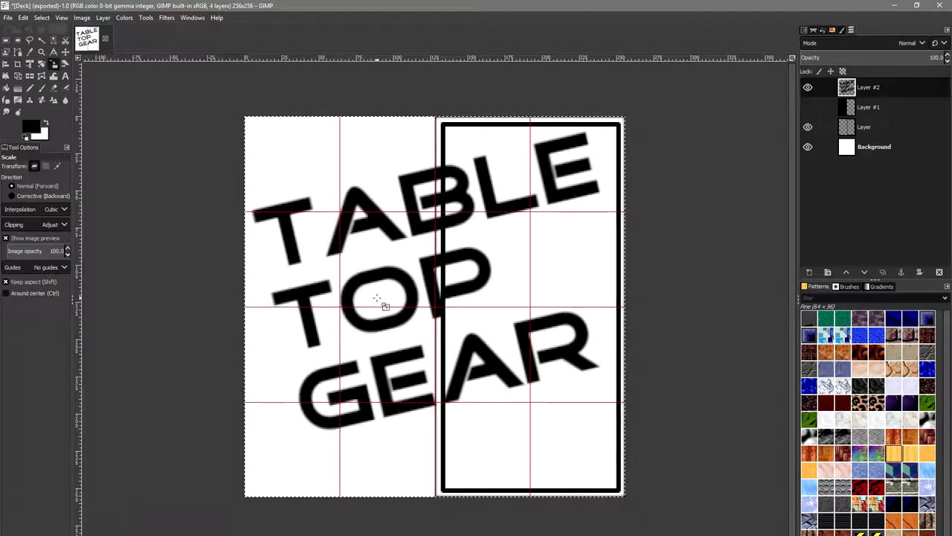
{"action": "left_click", "coordinate": [350, 381]}
{"action": "left_click_drag", "start_coordinate": [251, 497], "coordinate": [450, 314]}
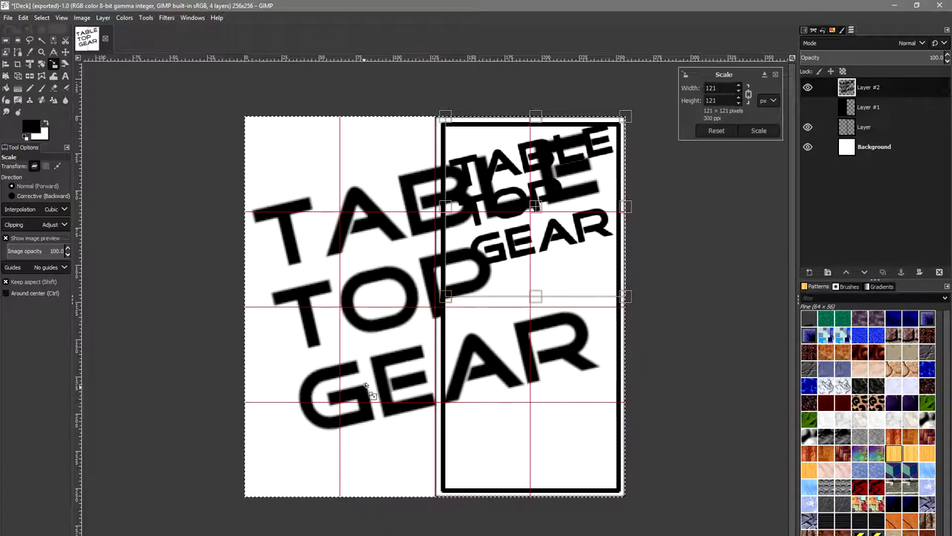
{"action": "left_click", "coordinate": [742, 134]}
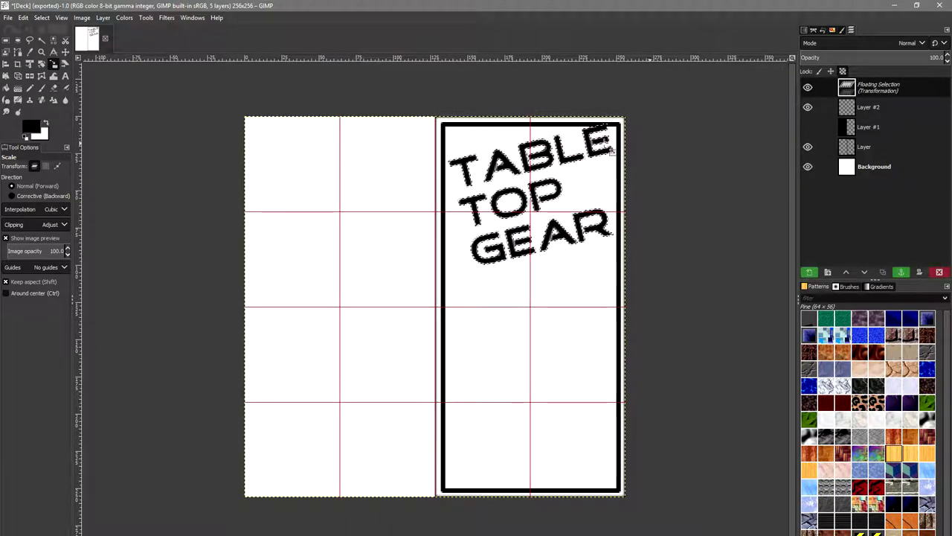
- Position the title in the card's upper part and anchor it
{"action": "left_click", "coordinate": [6, 41]}
{"action": "left_click_drag", "start_coordinate": [512, 197], "coordinate": [515, 223]}
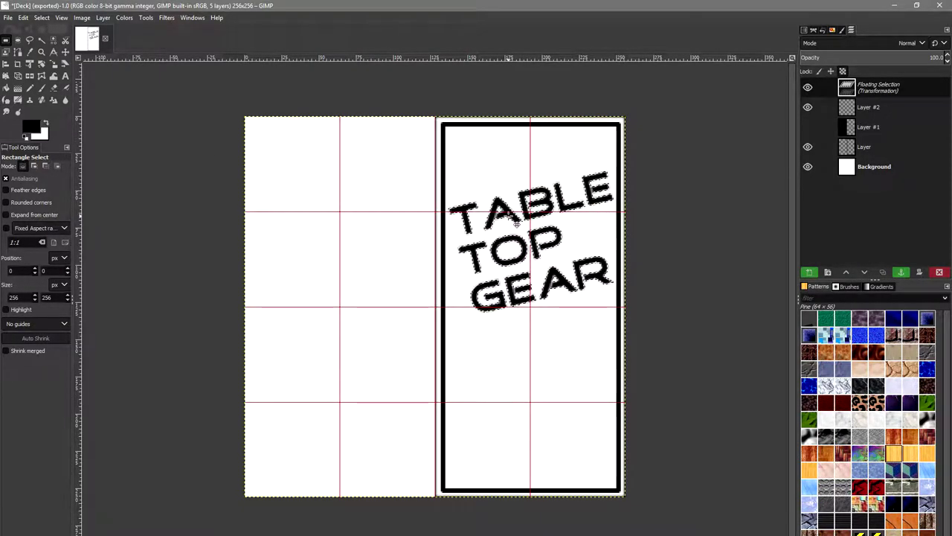
{"action": "key", "text": "Up"}
{"action": "key", "text": "Up"}
{"action": "key", "text": "Up"}
{"action": "key", "text": "Up"}
{"action": "key", "text": "Up"}
{"action": "key", "text": "Up"}
{"action": "key", "text": "Up"}
{"action": "key", "text": "Up"}
{"action": "key", "text": "Up"}
{"action": "key", "text": "Up"}
{"action": "key", "text": "Up"}
{"action": "key", "text": "Up"}
{"action": "key", "text": "Up"}
{"action": "key", "text": "Up"}
{"action": "key", "text": "Up"}
{"action": "key", "text": "Up"}
{"action": "key", "text": "Up"}
{"action": "key", "text": "Up"}
{"action": "key", "text": "Up"}
{"action": "key", "text": "Up"}
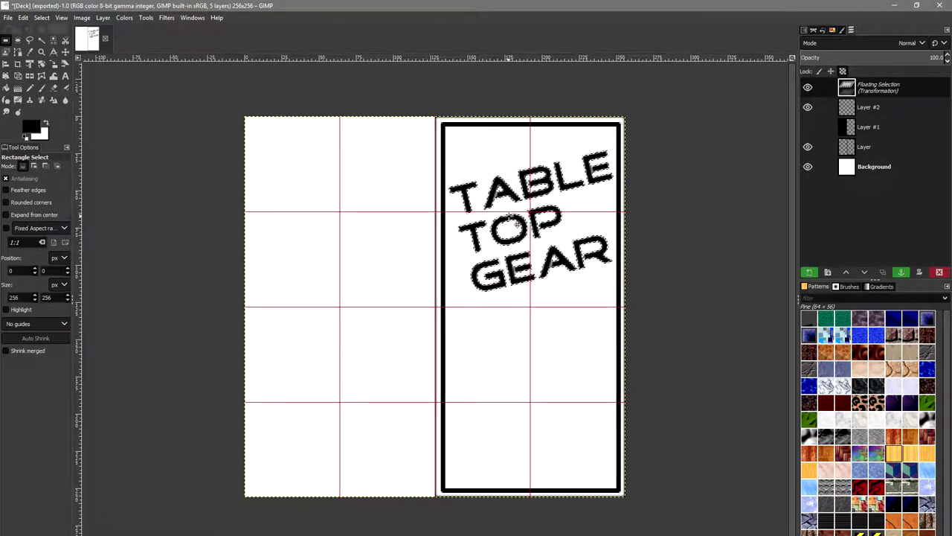
{"action": "left_click", "coordinate": [539, 361]}
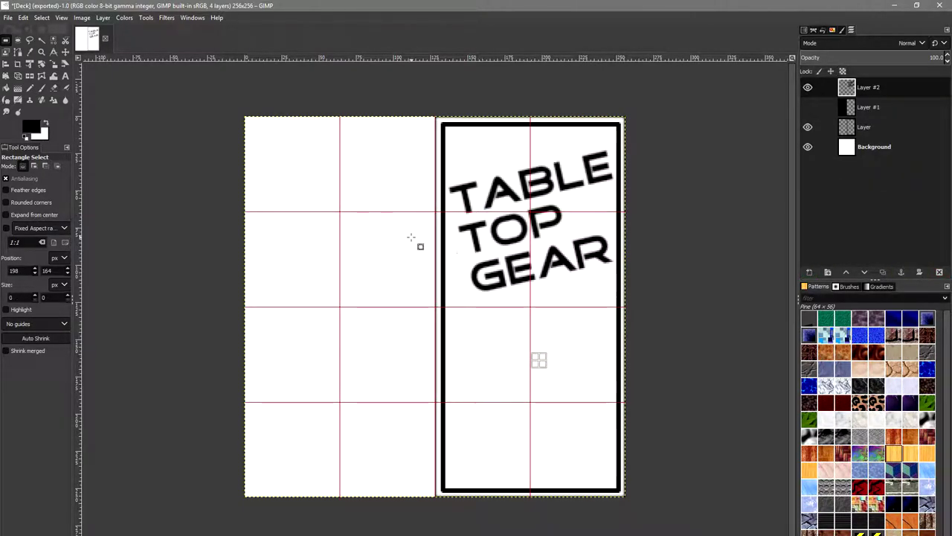
- Move the words TOP and GEAR lower, away from TABLE
{"action": "left_click", "coordinate": [29, 40]}
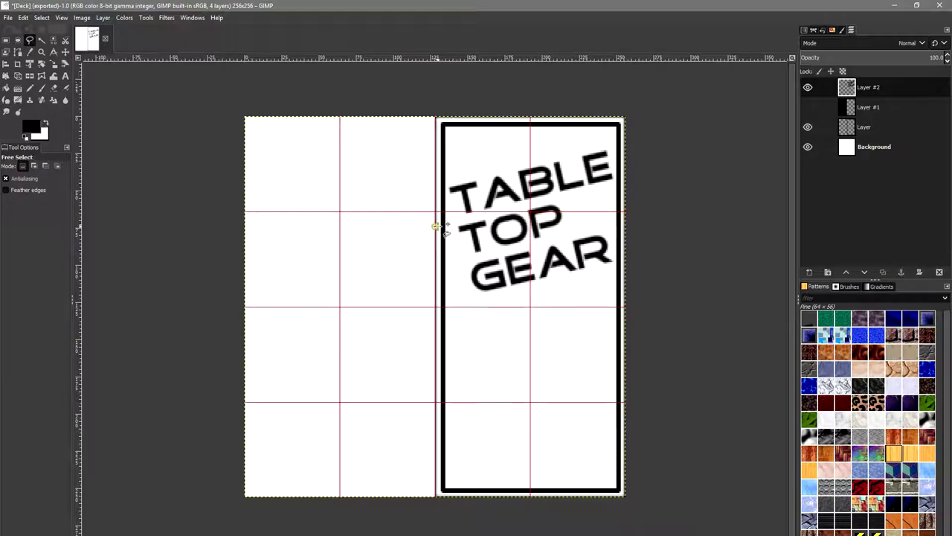
{"action": "left_click", "coordinate": [581, 233]}
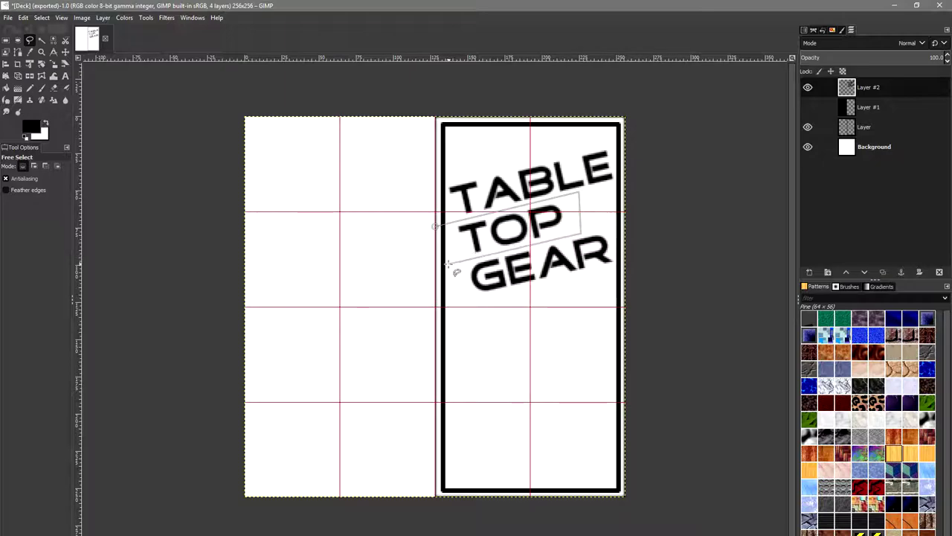
{"action": "left_click", "coordinate": [665, 199]}
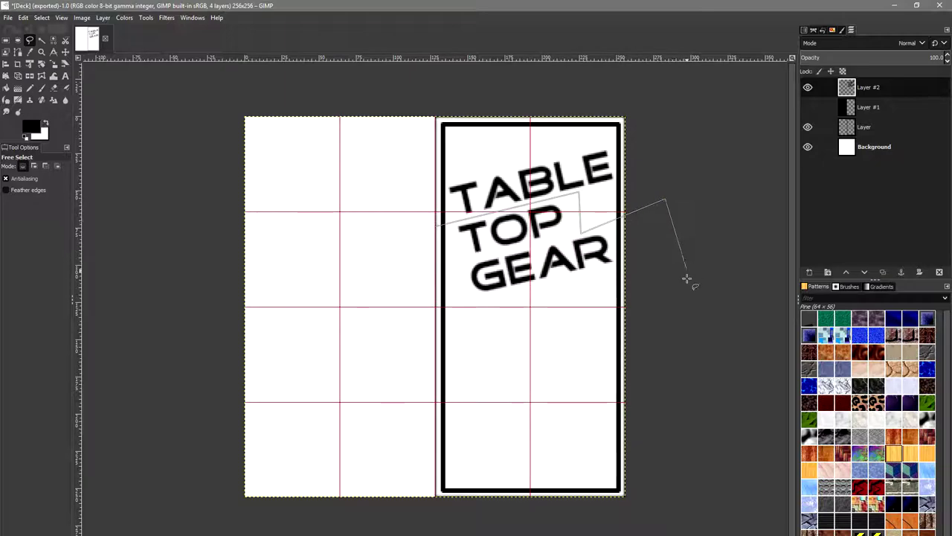
{"action": "left_click", "coordinate": [680, 304]}
{"action": "left_click", "coordinate": [465, 345]}
{"action": "left_click", "coordinate": [417, 261]}
{"action": "left_click", "coordinate": [435, 227]}
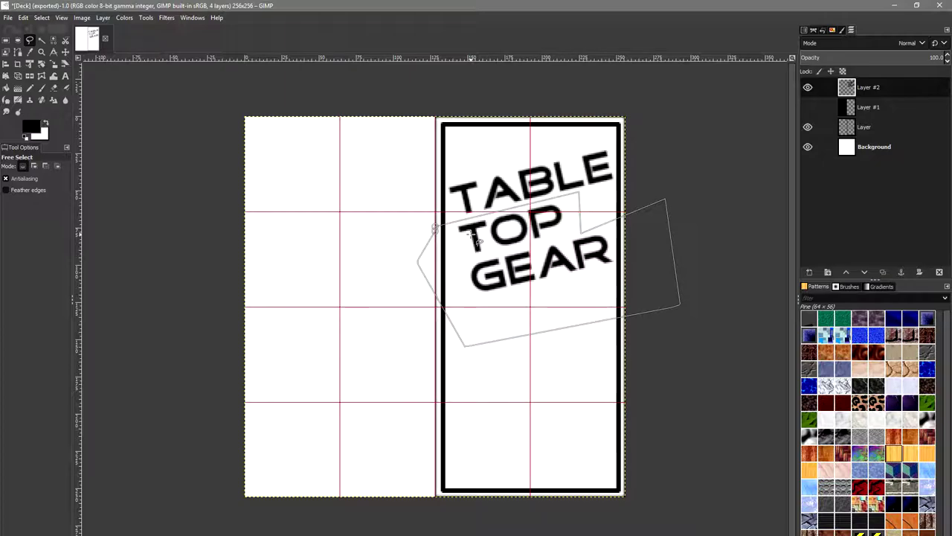
{"action": "left_click", "coordinate": [7, 40]}
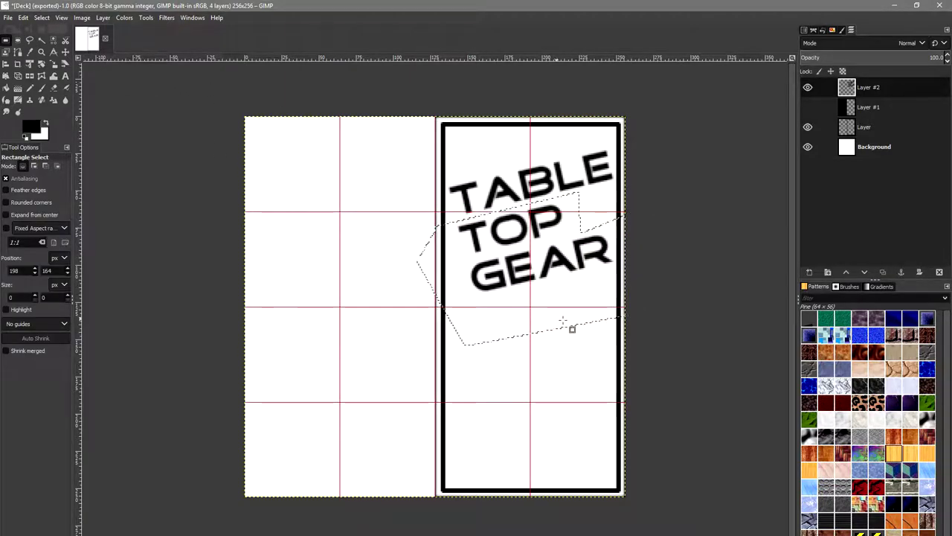
{"action": "key", "text": "ctrl"}
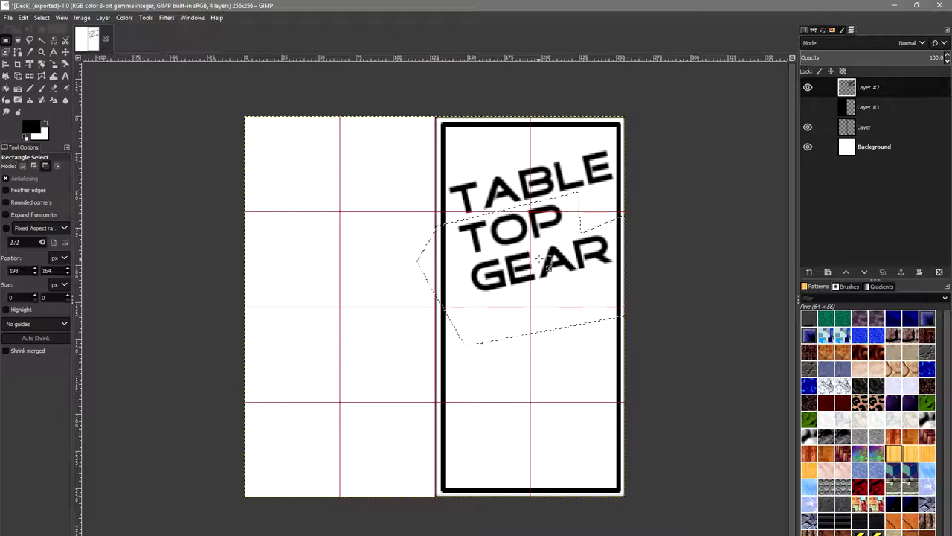
{"action": "key", "text": "Delete"}
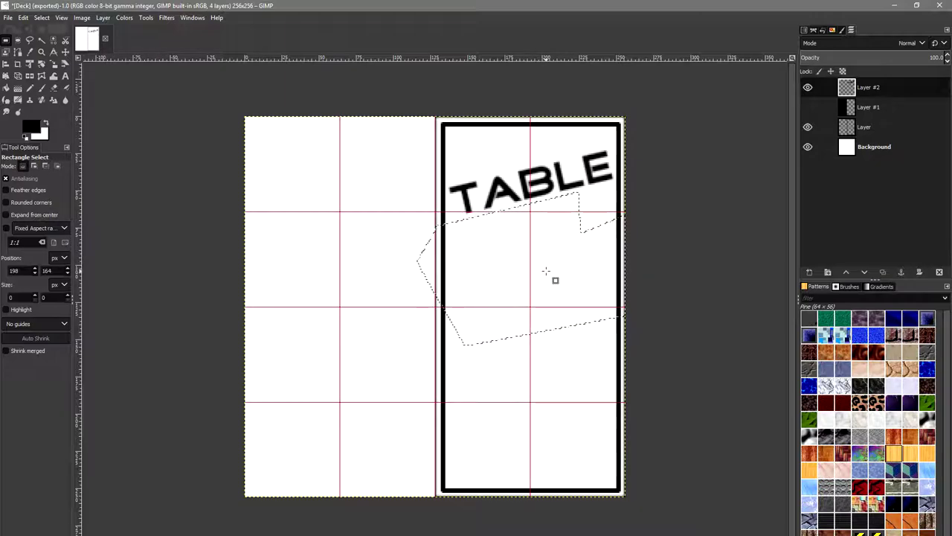
{"action": "key", "text": "ctrl+v"}
{"action": "left_click_drag", "start_coordinate": [570, 272], "coordinate": [559, 305]}
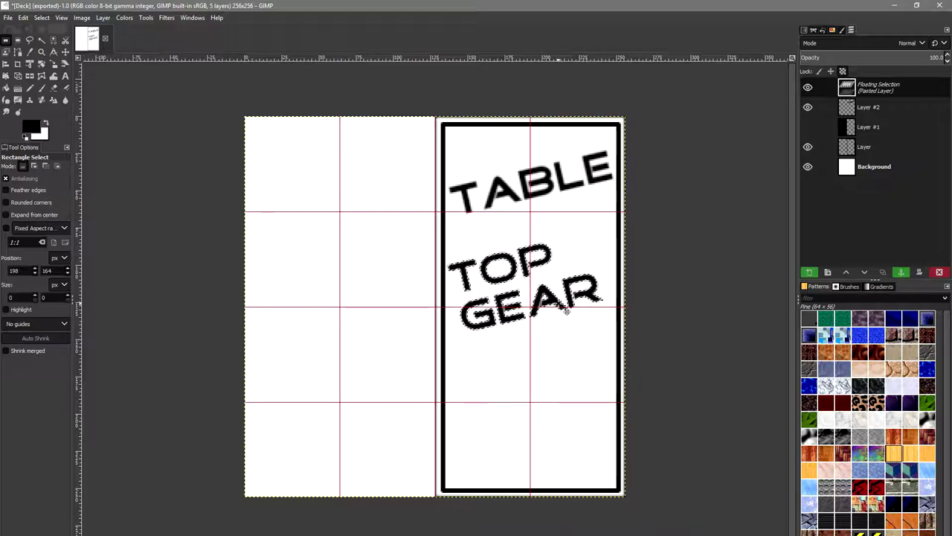
{"action": "left_click", "coordinate": [624, 247]}
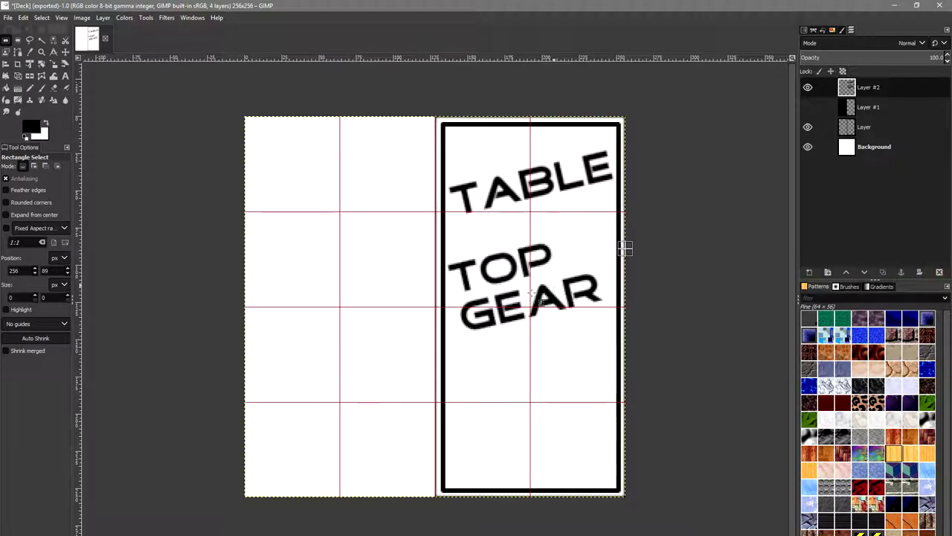
- Shift TOP to the right so it sits centred between TABLE and GEAR
{"action": "left_click", "coordinate": [29, 40]}
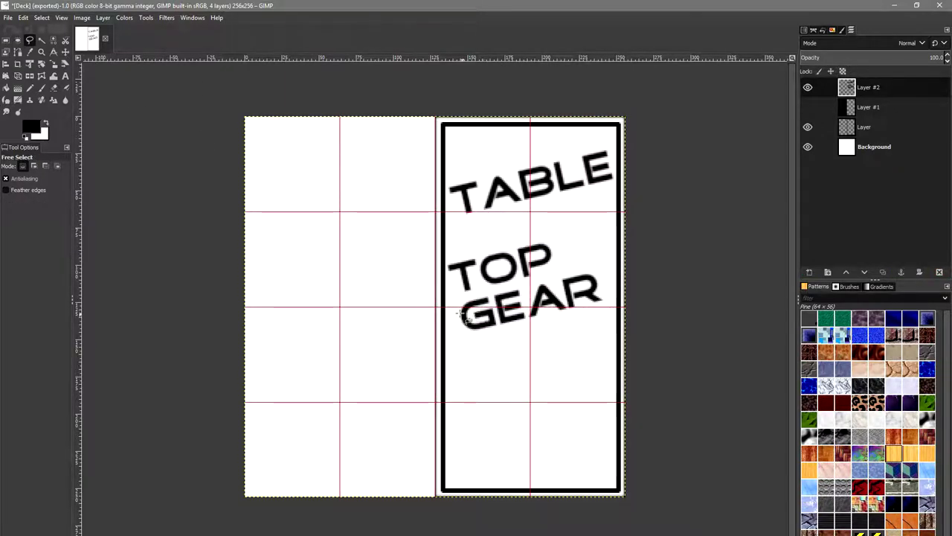
{"action": "left_click", "coordinate": [438, 304]}
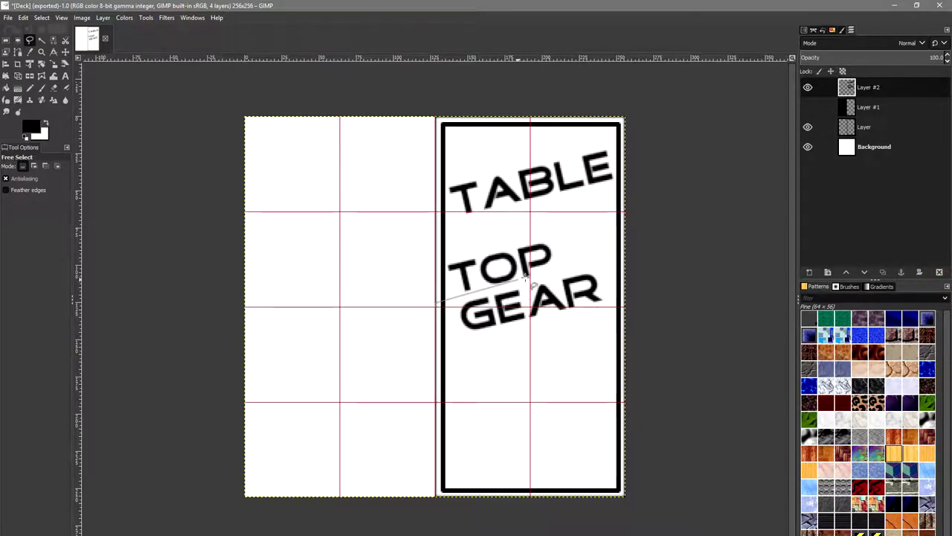
{"action": "left_click", "coordinate": [578, 272]}
{"action": "left_click", "coordinate": [577, 228]}
{"action": "left_click", "coordinate": [435, 238]}
{"action": "left_click", "coordinate": [381, 266]}
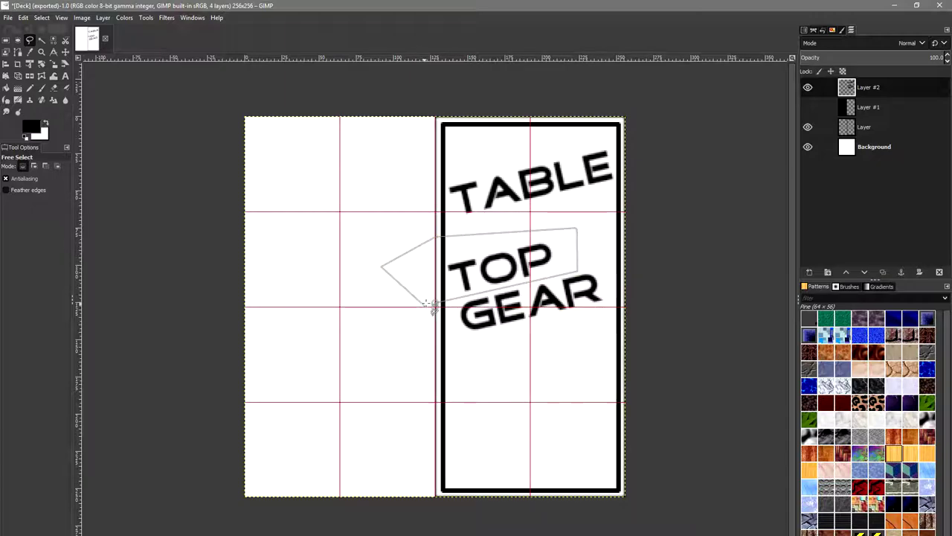
{"action": "left_click", "coordinate": [438, 305]}
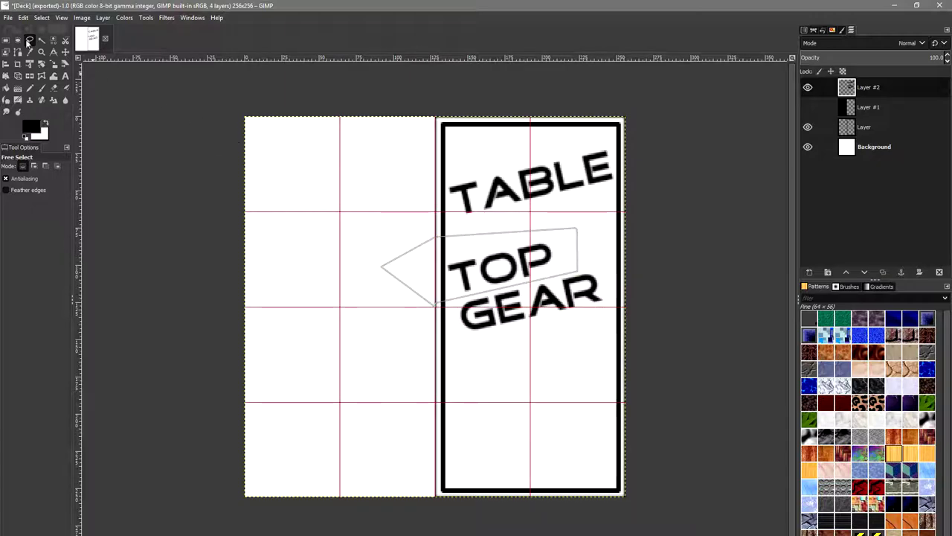
{"action": "key", "text": "r"}
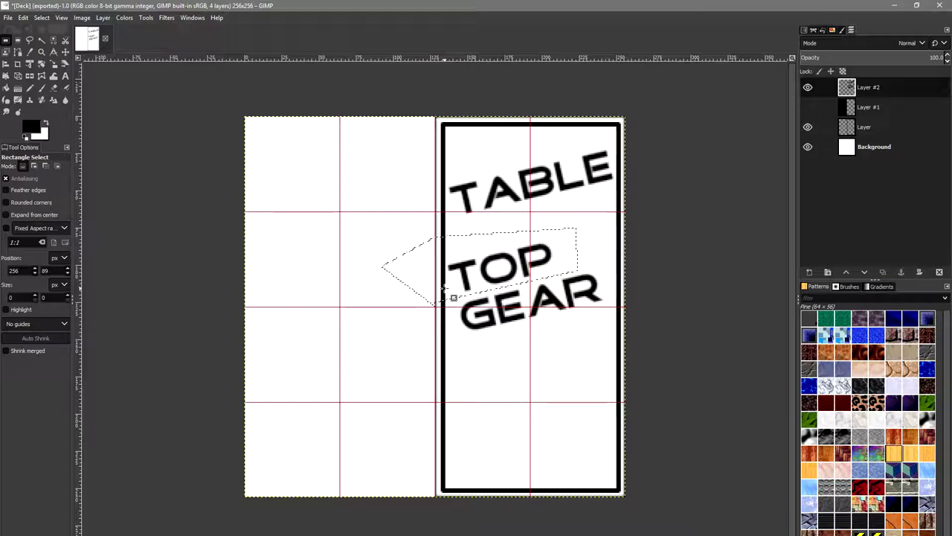
{"action": "key", "text": "ctrl+x"}
{"action": "key", "text": "ctrl+v"}
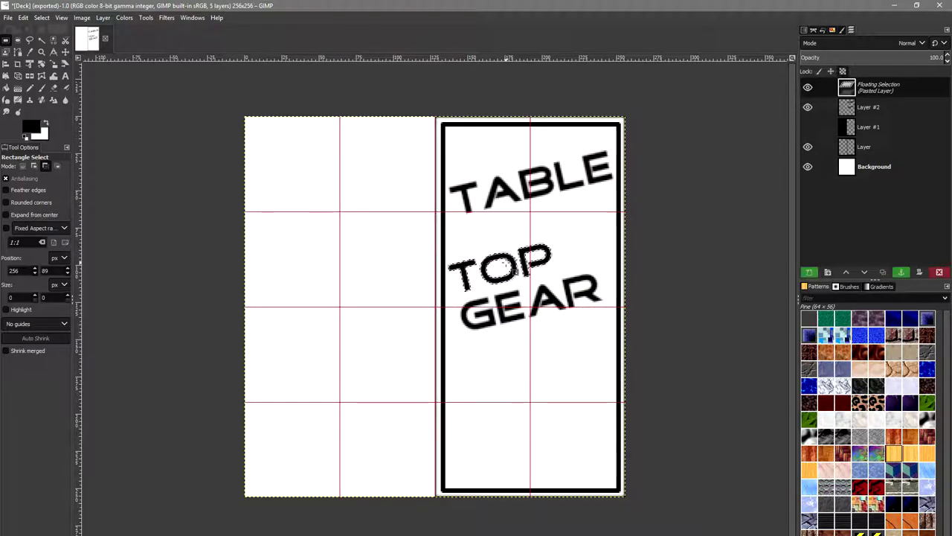
{"action": "left_click_drag", "start_coordinate": [515, 271], "coordinate": [547, 244]}
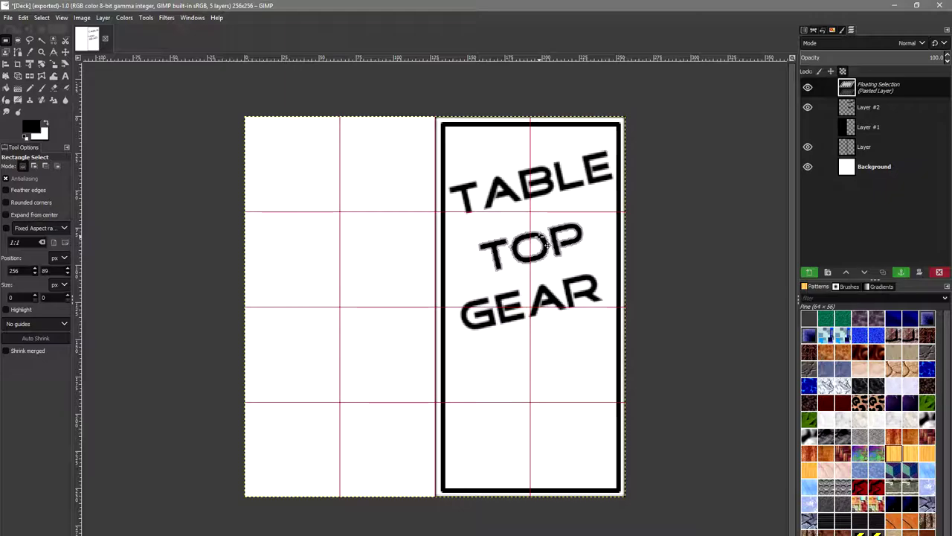
{"action": "left_click", "coordinate": [673, 258]}
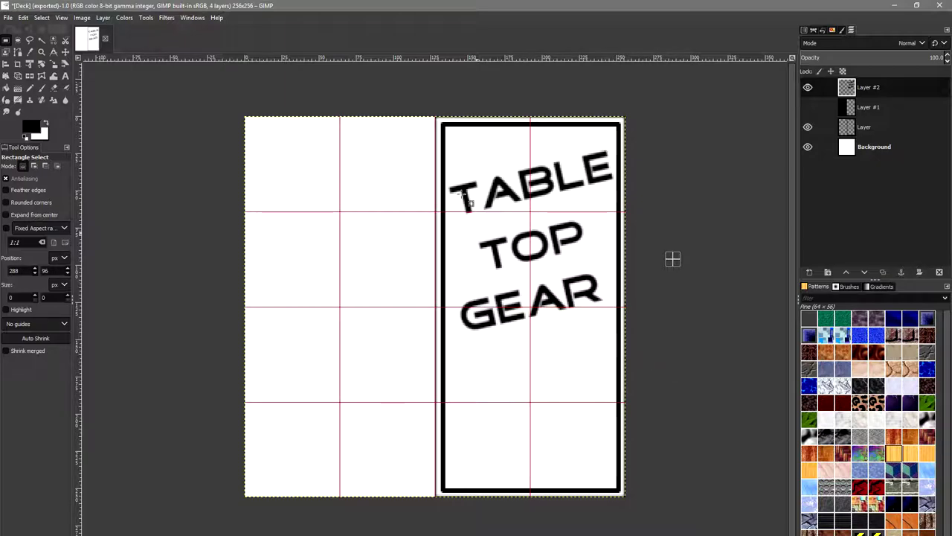
{"action": "left_click_drag", "start_coordinate": [443, 130], "coordinate": [673, 357]}
{"action": "left_click", "coordinate": [666, 361]}
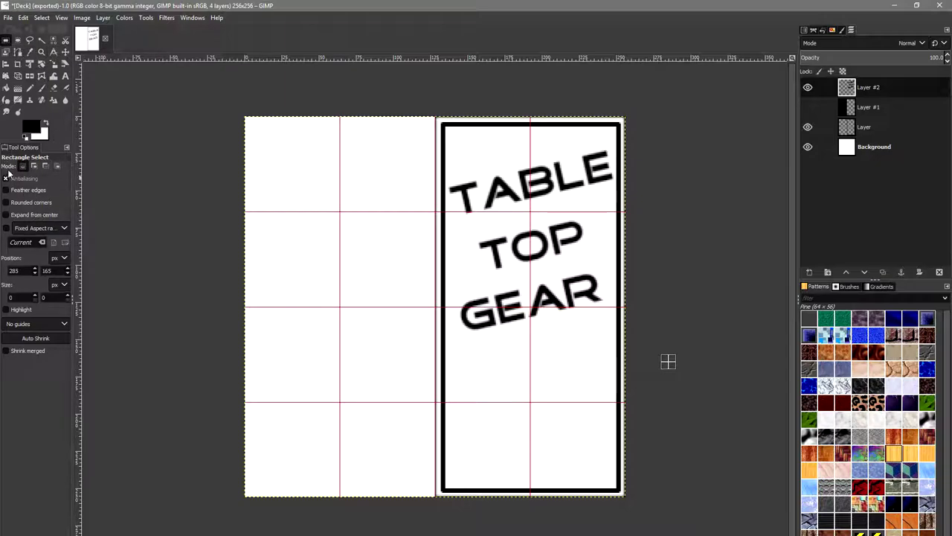
- Stamp a small green pepper with the Pepper brush near the bottom of the card
{"action": "left_click", "coordinate": [42, 87]}
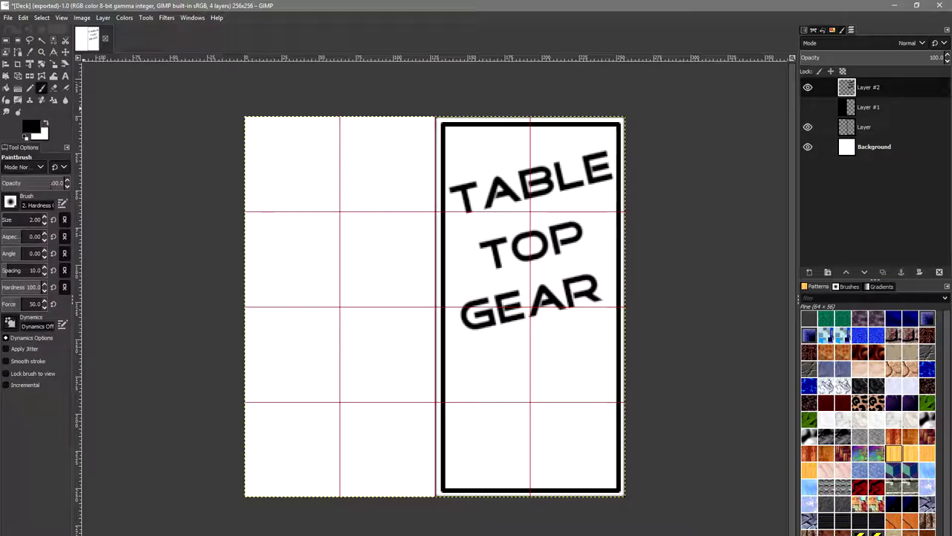
{"action": "left_click", "coordinate": [10, 201]}
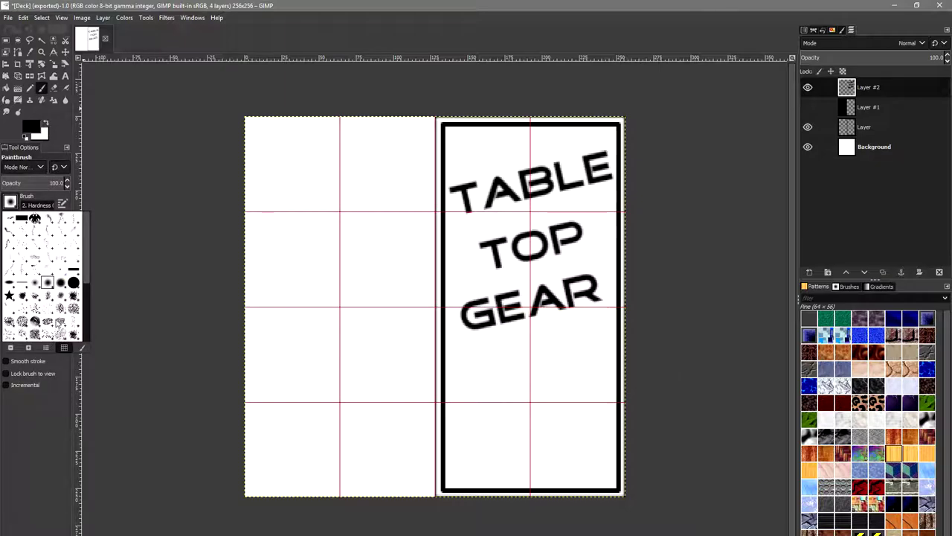
{"action": "scroll", "coordinate": [55, 321], "scroll_direction": "down", "scroll_amount": 5}
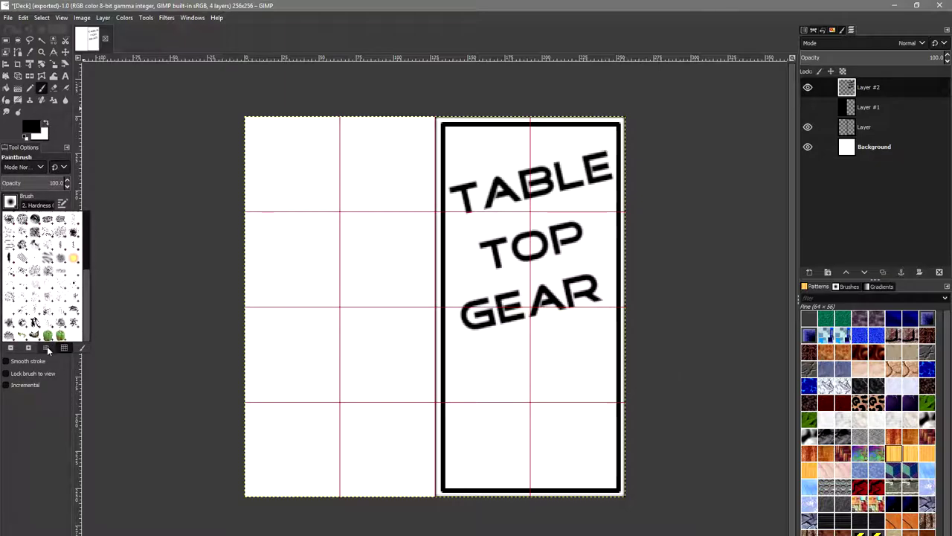
{"action": "left_click", "coordinate": [51, 336]}
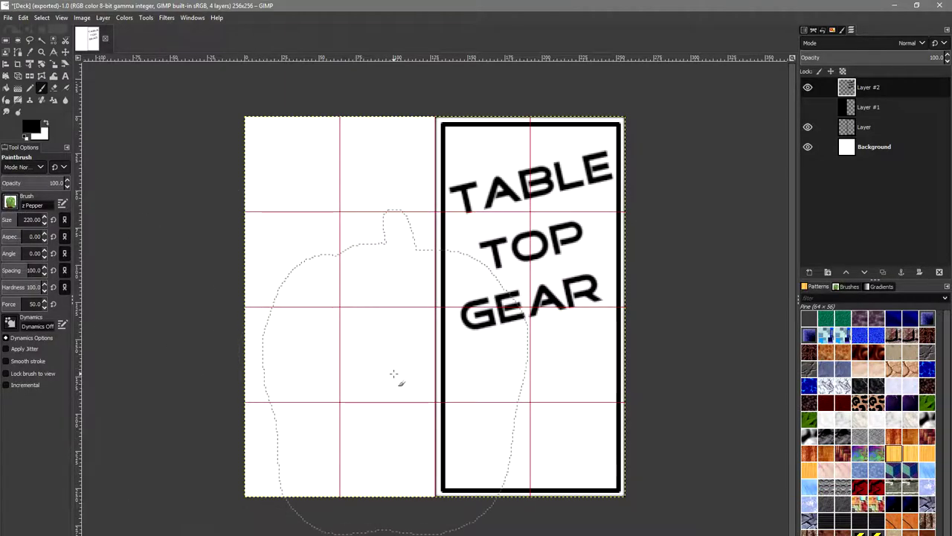
{"action": "left_click", "coordinate": [556, 360]}
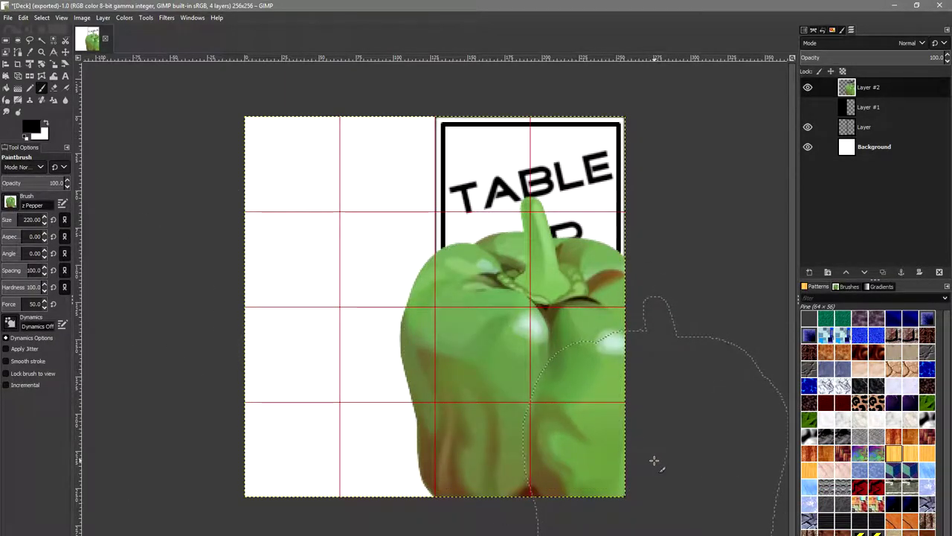
{"action": "key", "text": "ctrl+z"}
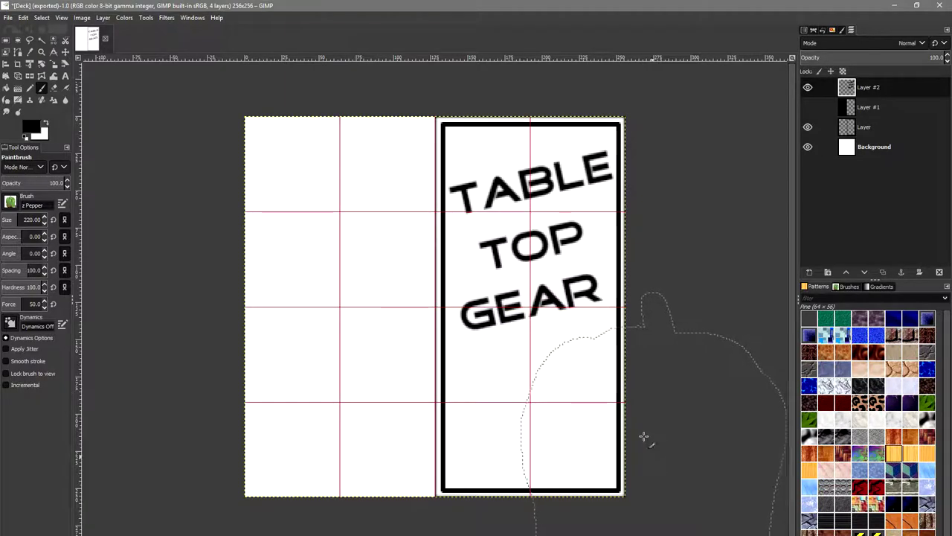
{"action": "left_click", "coordinate": [15, 219]}
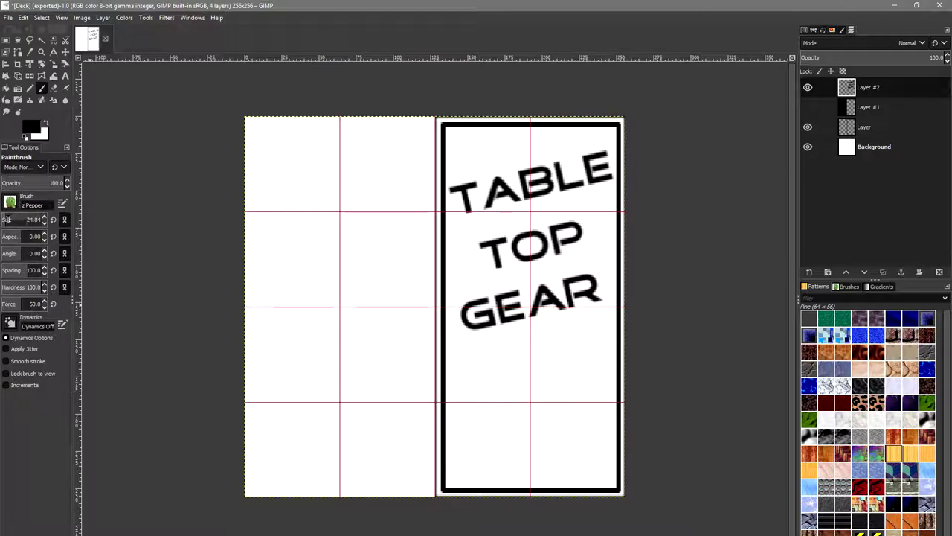
{"action": "left_click", "coordinate": [531, 401]}
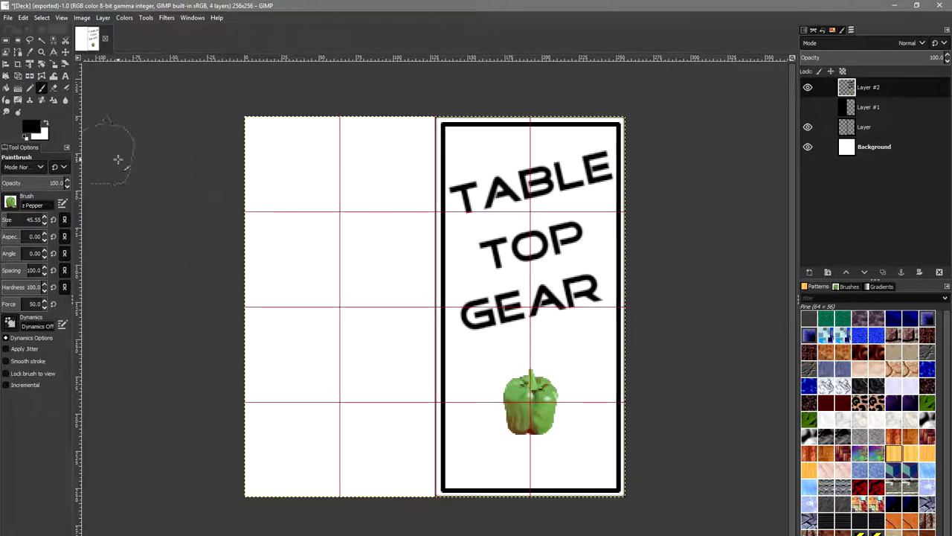
{"action": "left_click", "coordinate": [6, 39]}
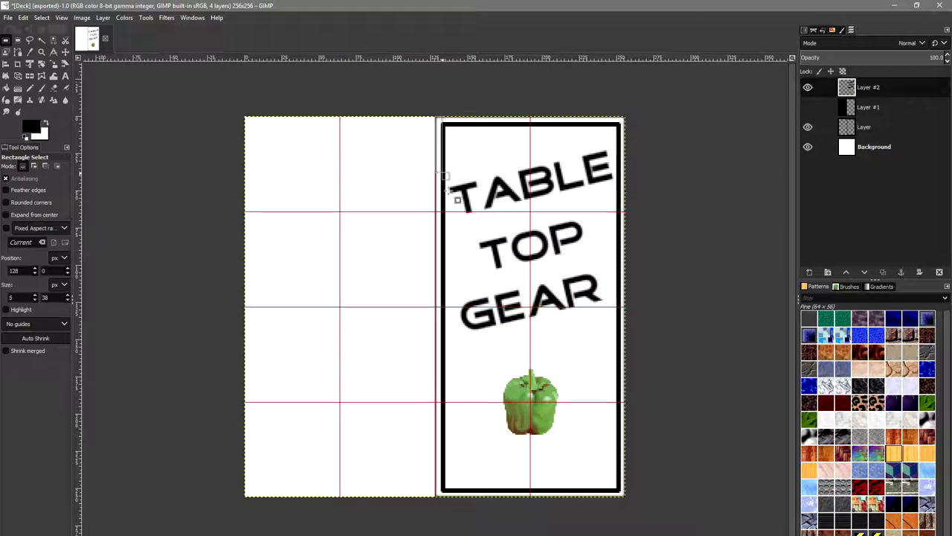
- Scale the title down to about 96×114 px and move it to the card's upper centre
{"action": "left_click_drag", "start_coordinate": [436, 116], "coordinate": [623, 342]}
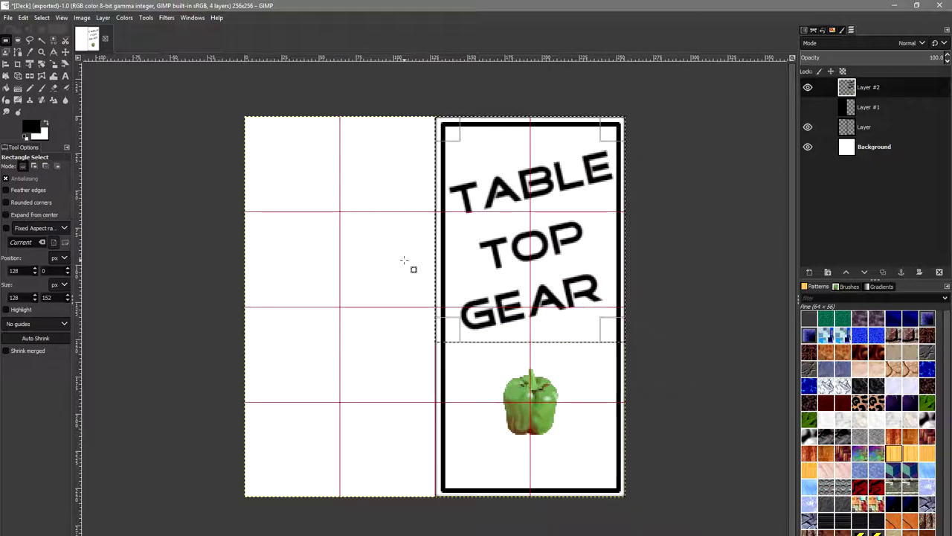
{"action": "left_click", "coordinate": [42, 64]}
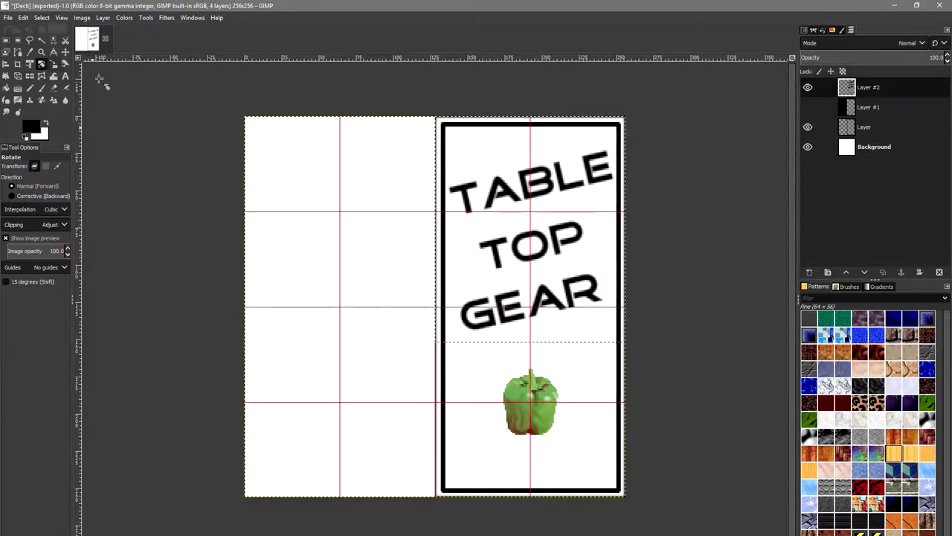
{"action": "left_click", "coordinate": [512, 239]}
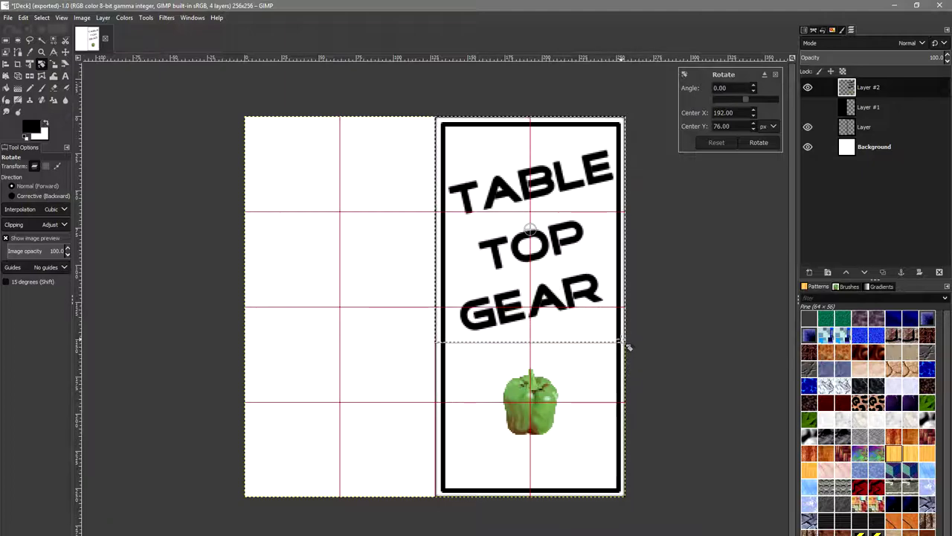
{"action": "left_click", "coordinate": [54, 64]}
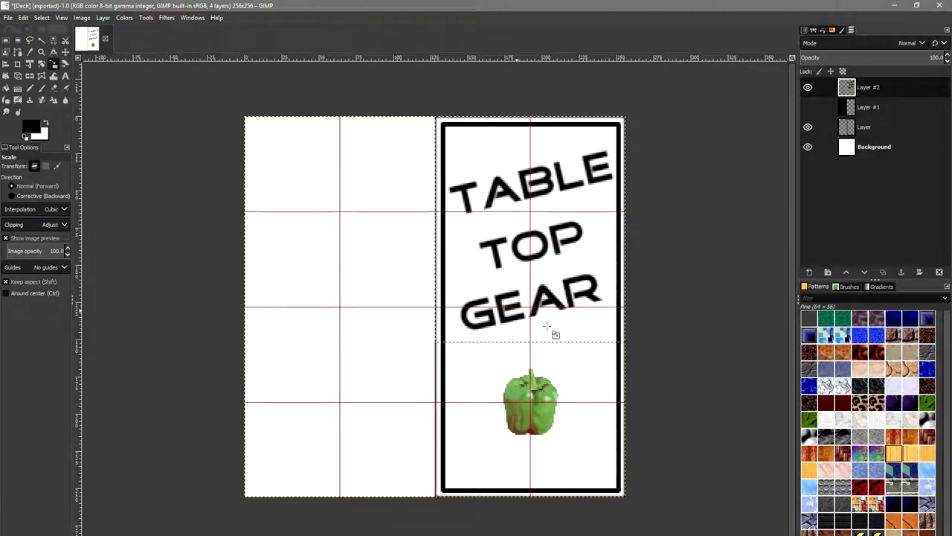
{"action": "left_click", "coordinate": [566, 334]}
{"action": "left_click_drag", "start_coordinate": [627, 345], "coordinate": [579, 287]}
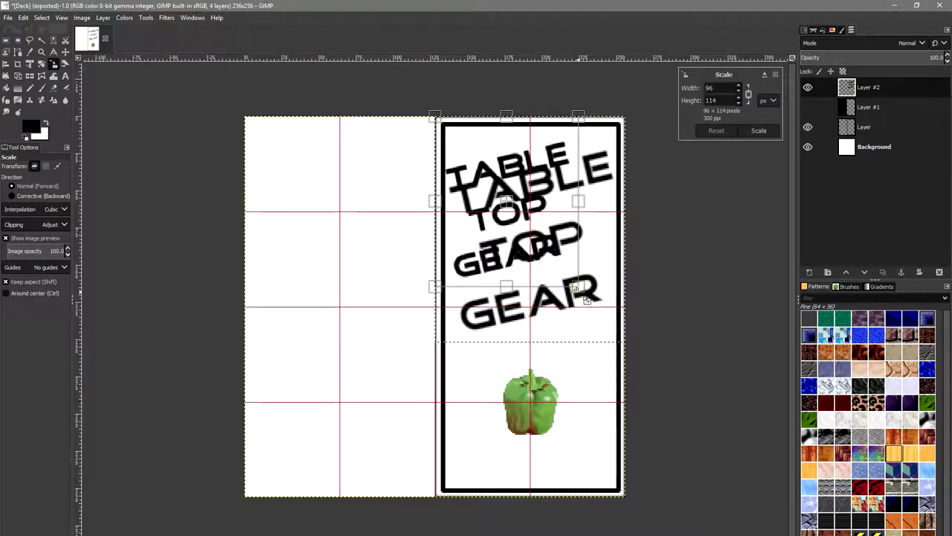
{"action": "left_click", "coordinate": [758, 130]}
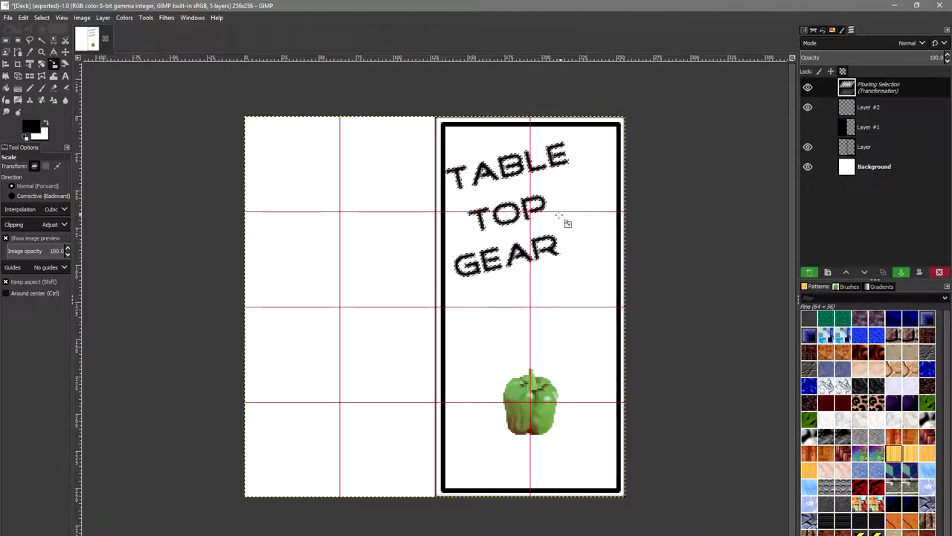
{"action": "key", "text": "r"}
{"action": "left_click_drag", "start_coordinate": [524, 226], "coordinate": [548, 240]}
- Anchor the moved title and discard a stray pasted copy of it
{"action": "left_click", "coordinate": [686, 231]}
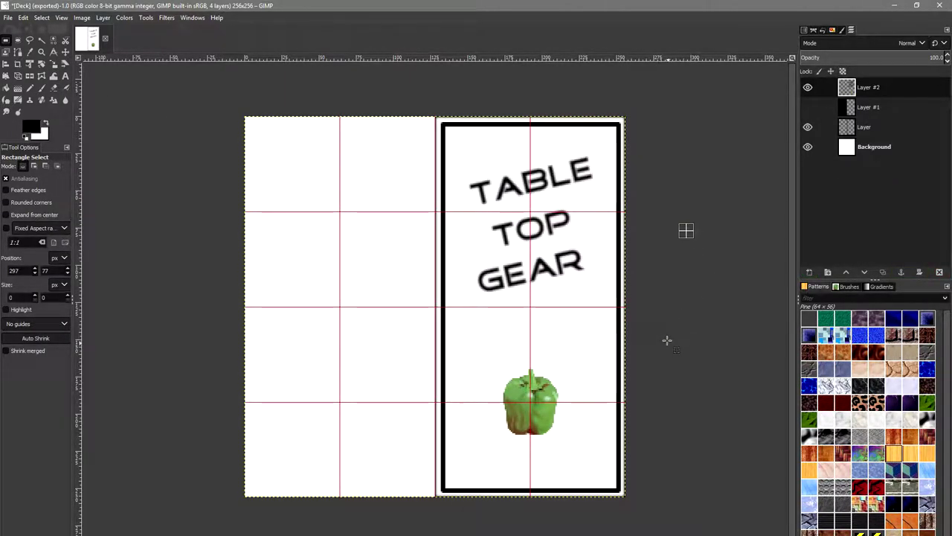
{"action": "left_click_drag", "start_coordinate": [420, 123], "coordinate": [617, 312]}
{"action": "key", "text": "q"}
{"action": "key", "text": "ctrl+v"}
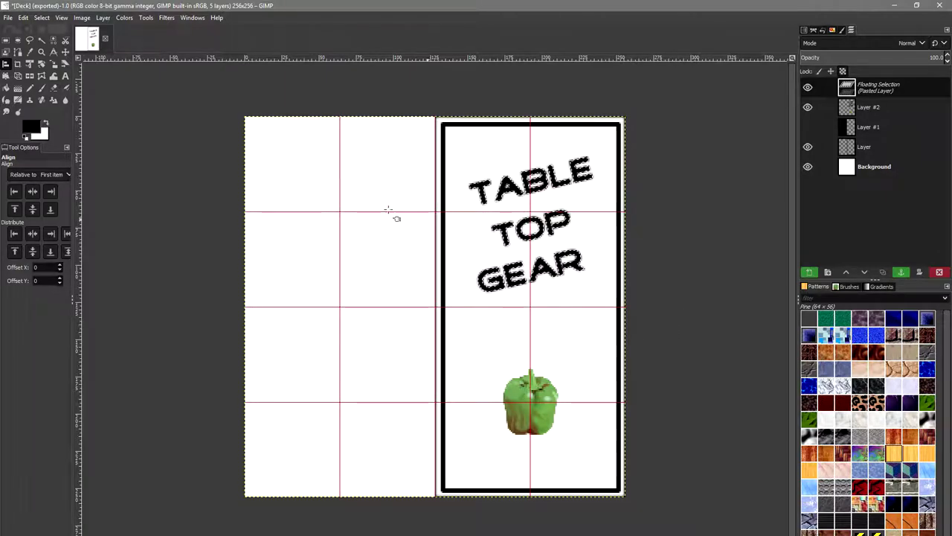
{"action": "key", "text": "r"}
{"action": "left_click", "coordinate": [716, 217]}
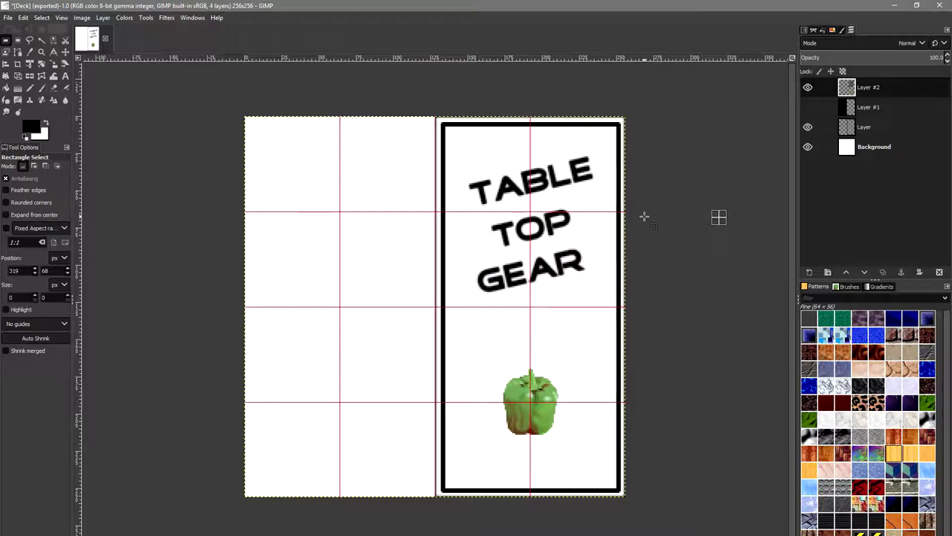
- Show Layer #1's striped back, undoing an accidental paste
{"action": "left_click", "coordinate": [808, 107]}
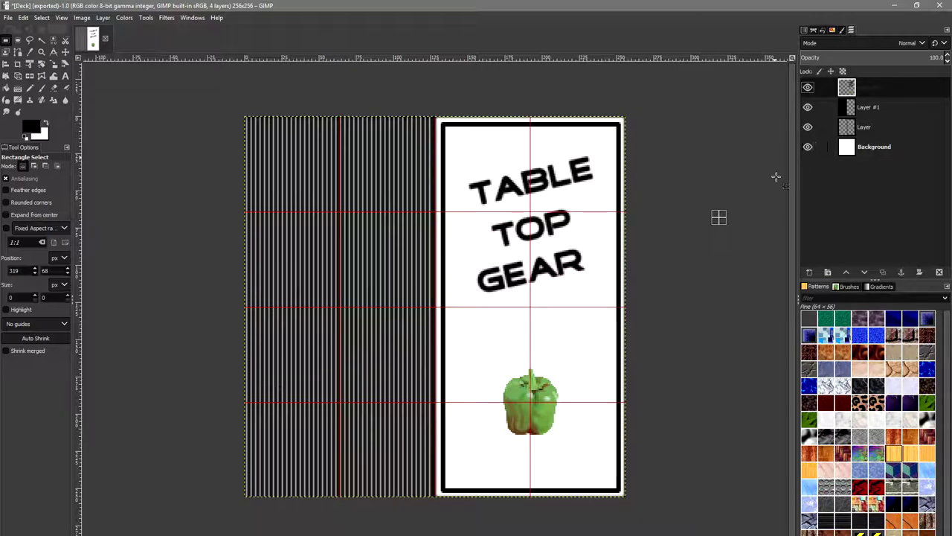
{"action": "key", "text": "ctrl+v"}
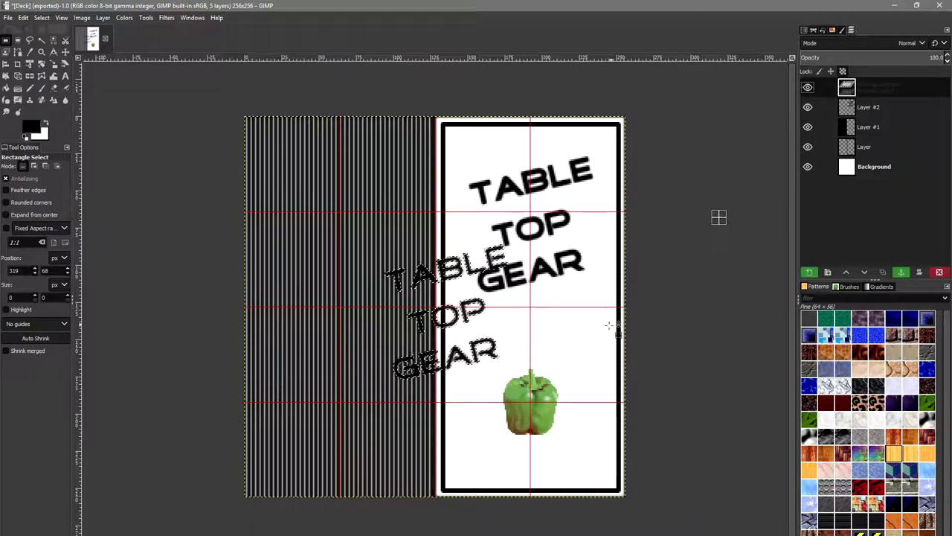
{"action": "key", "text": "ctrl+z"}
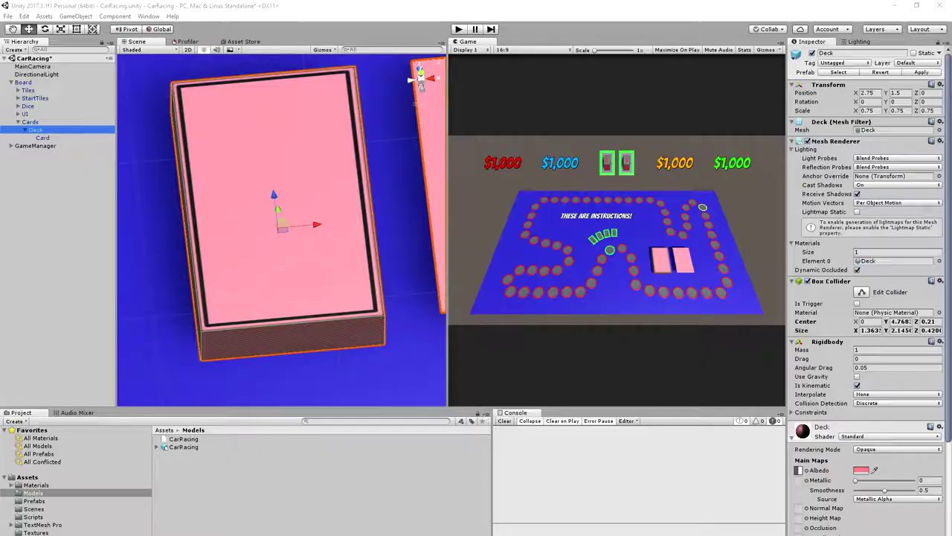
- Check the TABLE TOP GEAR texture on the Deck from Unity's top view, then switch to Blender
{"action": "key", "text": "alt+Tab"}
{"action": "left_click", "coordinate": [420, 71]}
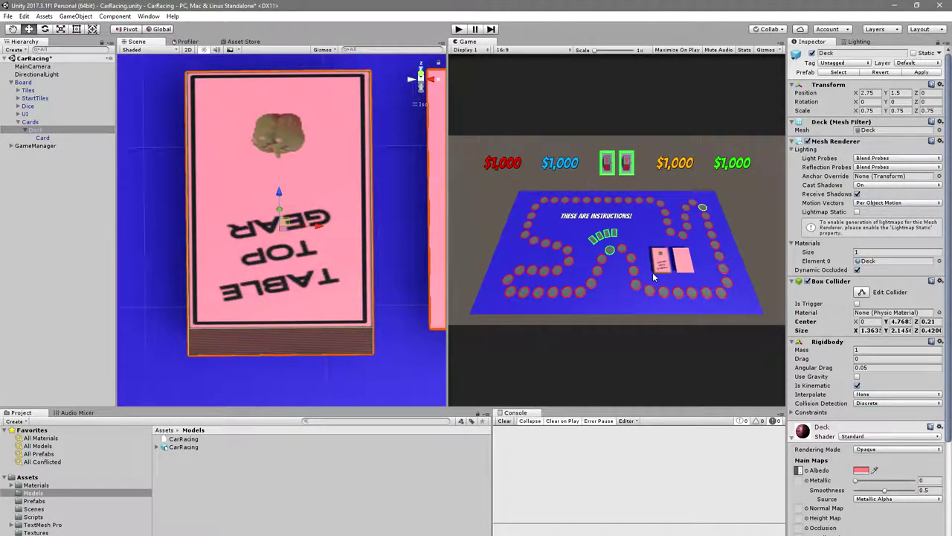
{"action": "mouse_move", "coordinate": [208, 534]}
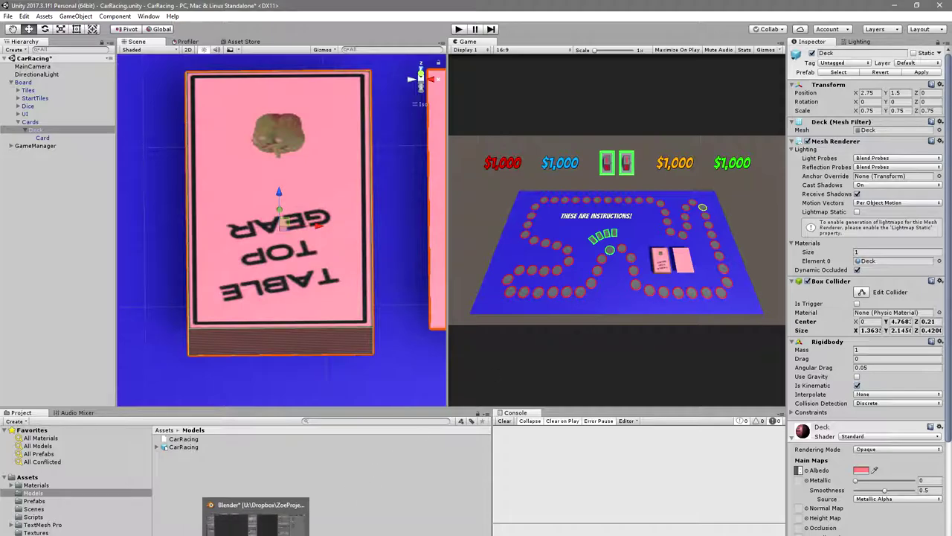
{"action": "left_click", "coordinate": [256, 520]}
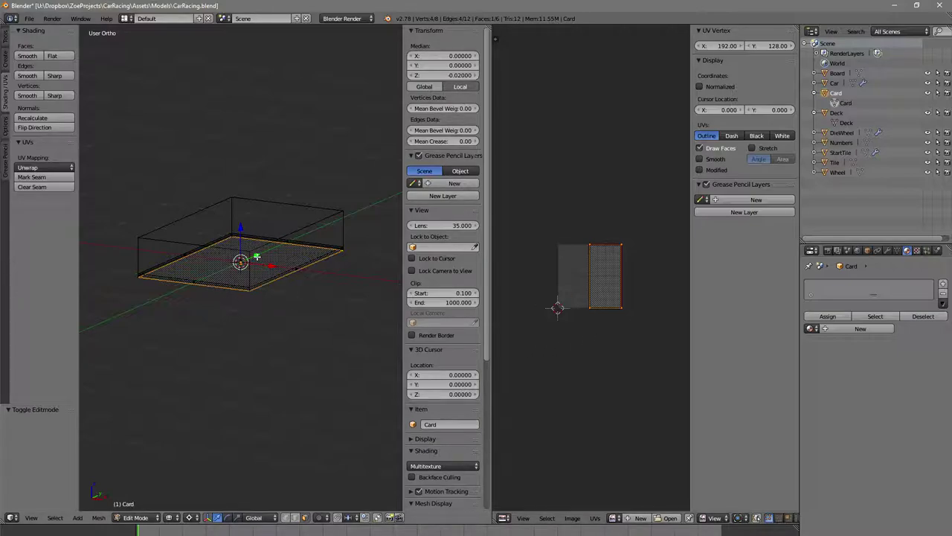
- Select the Deck mesh in Edit Mode and rotate its top-face UVs 180 degrees
{"action": "key", "text": "Tab"}
{"action": "right_click", "coordinate": [250, 237]}
{"action": "key", "text": "Tab"}
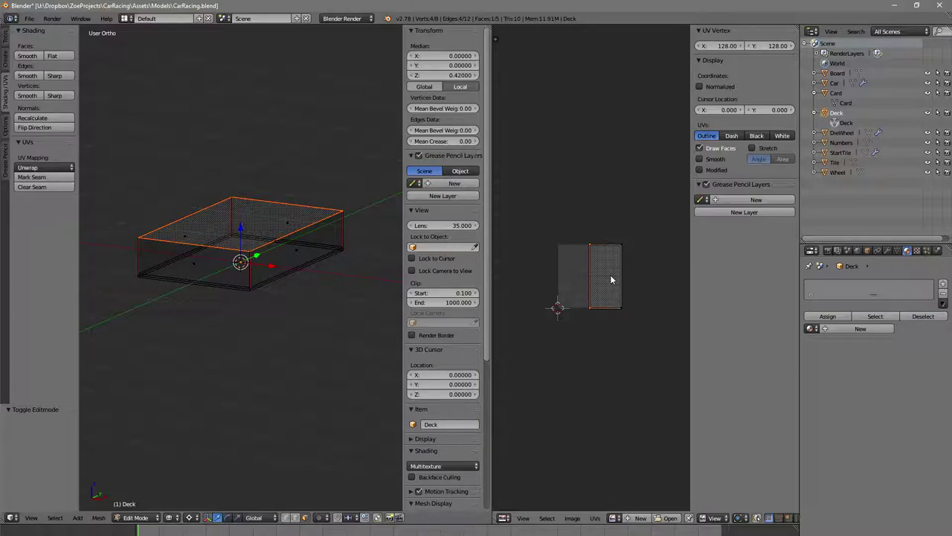
{"action": "key", "text": "a"}
{"action": "key", "text": "a"}
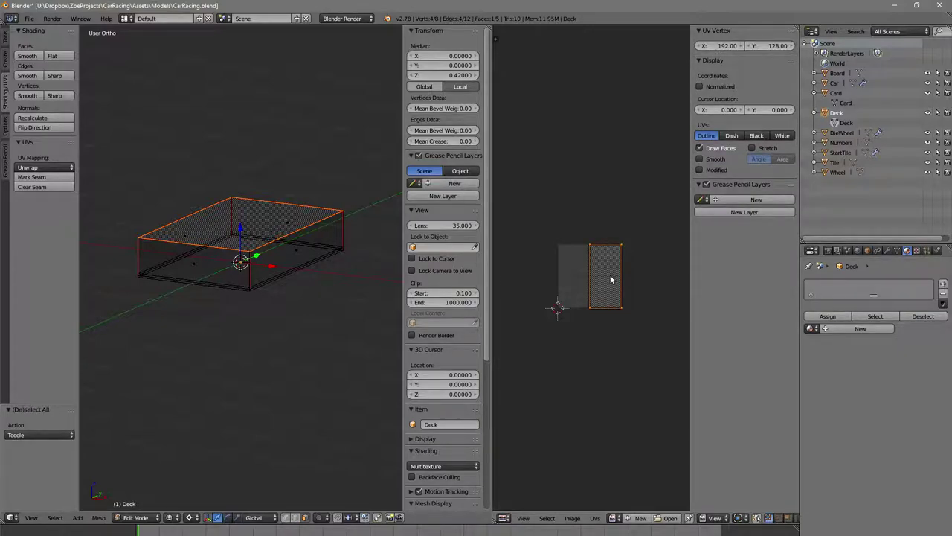
{"action": "type", "text": "r180"}
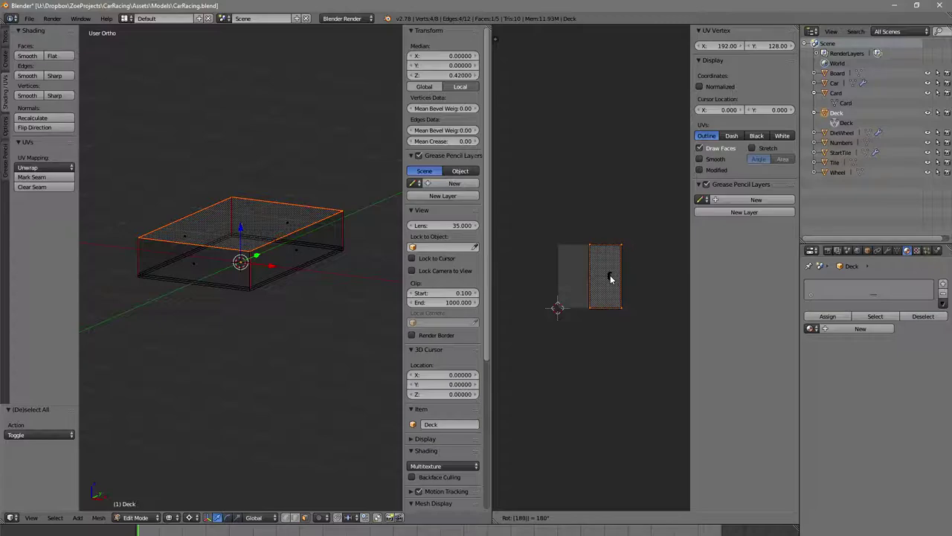
{"action": "key", "text": "Return"}
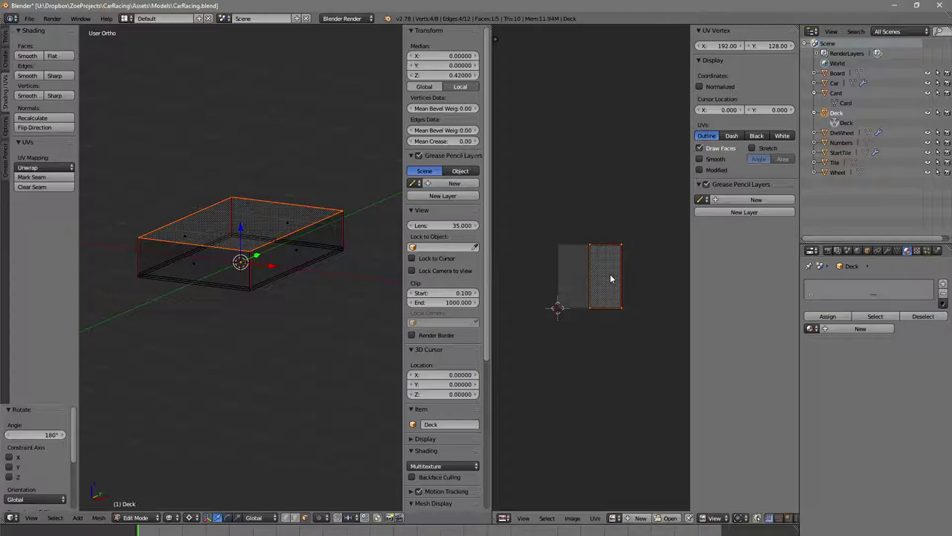
- Mark the UV edges as seams and save over CarRacing.blend
{"action": "key", "text": "ctrl+e"}
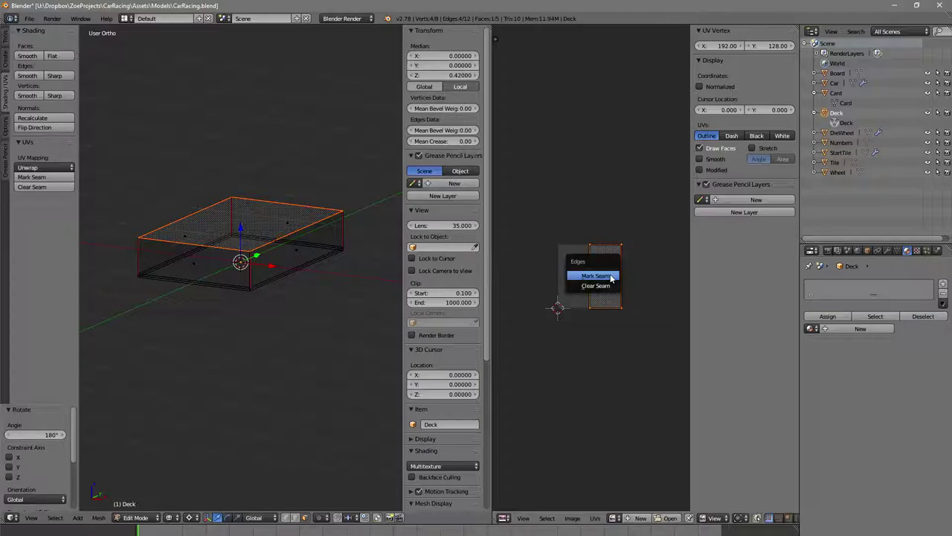
{"action": "left_click", "coordinate": [605, 288]}
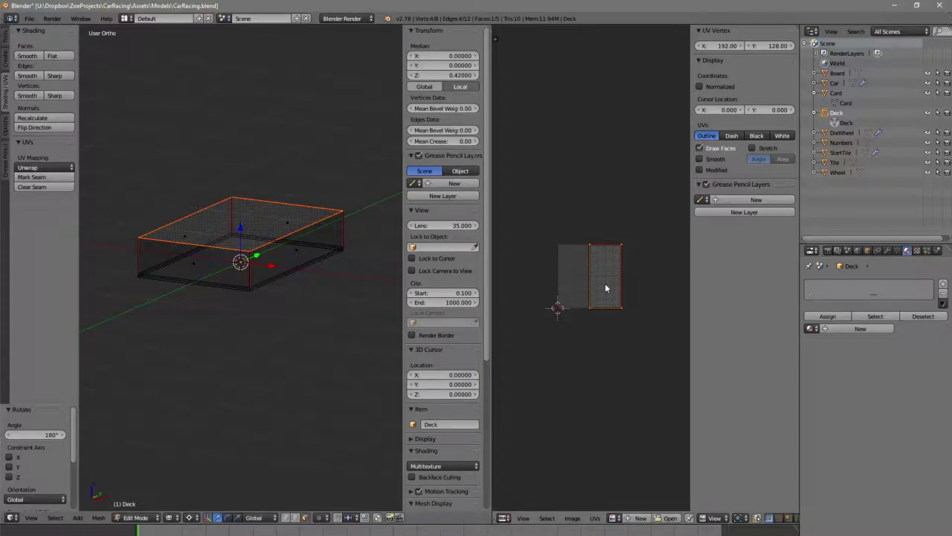
{"action": "key", "text": "ctrl+s"}
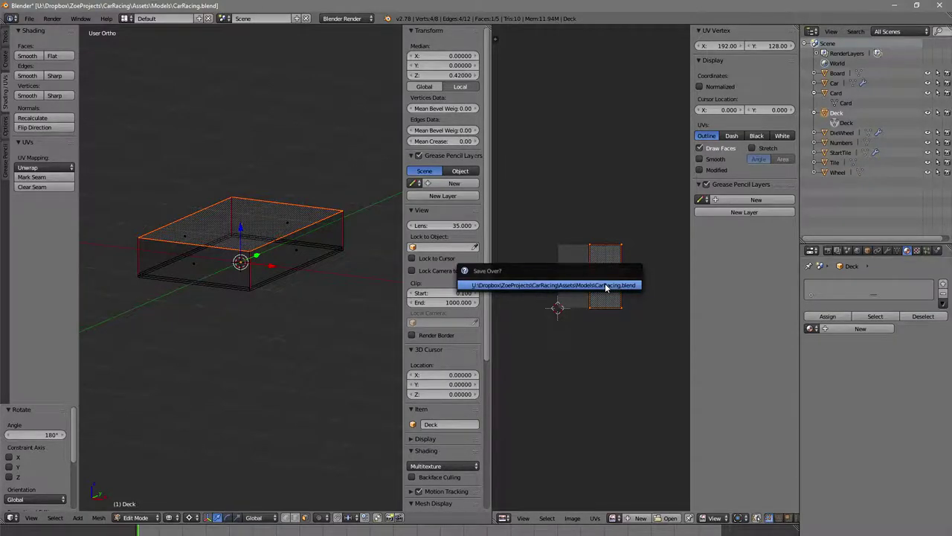
{"action": "left_click", "coordinate": [605, 285]}
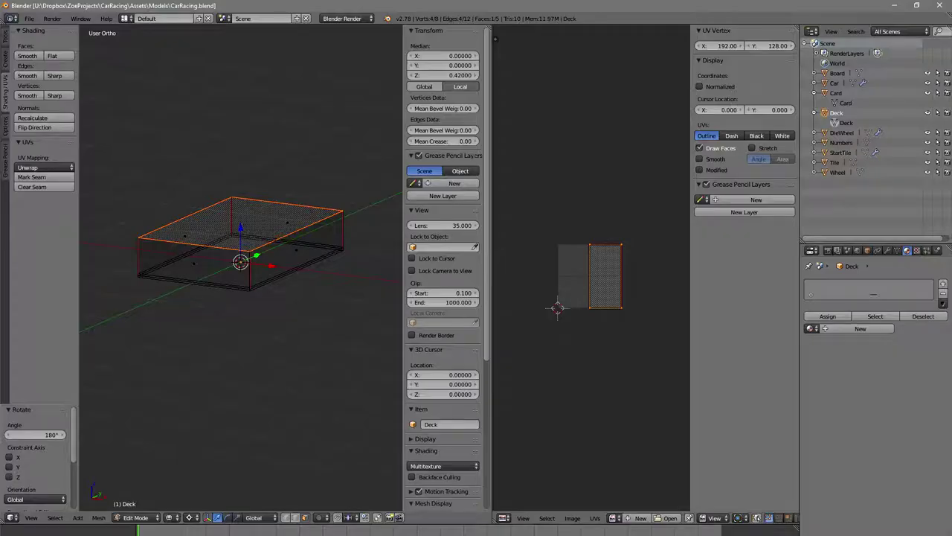
{"action": "key", "text": "alt+Tab"}
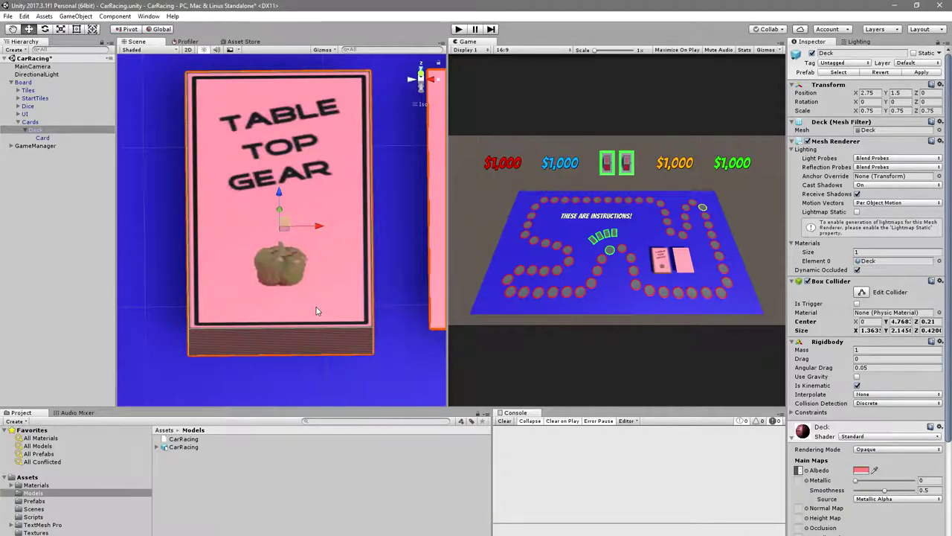
- Assign the striped texture to the Card material's Albedo and frame the Card in view
{"action": "left_click_drag", "start_coordinate": [318, 315], "coordinate": [277, 200]}
{"action": "left_click", "coordinate": [423, 213]}
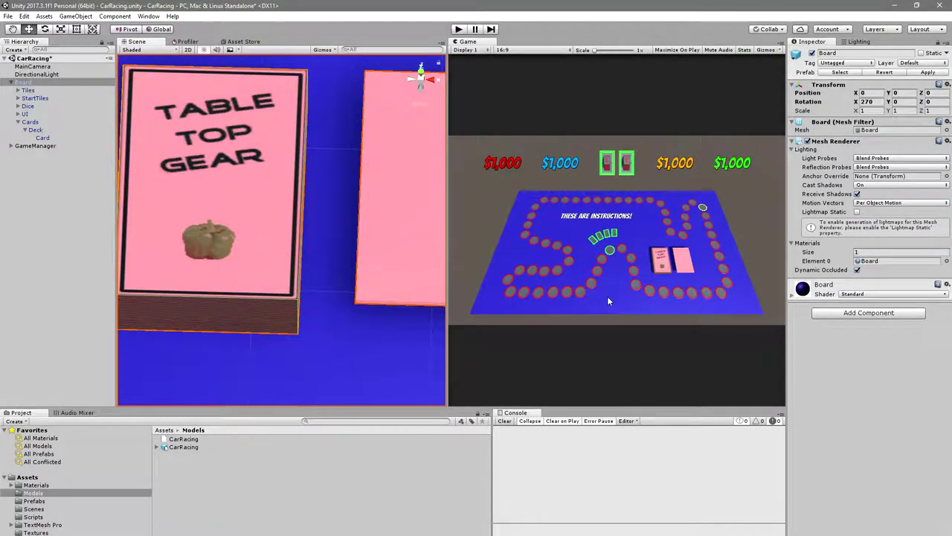
{"action": "left_click", "coordinate": [429, 214]}
{"action": "left_click", "coordinate": [840, 289]}
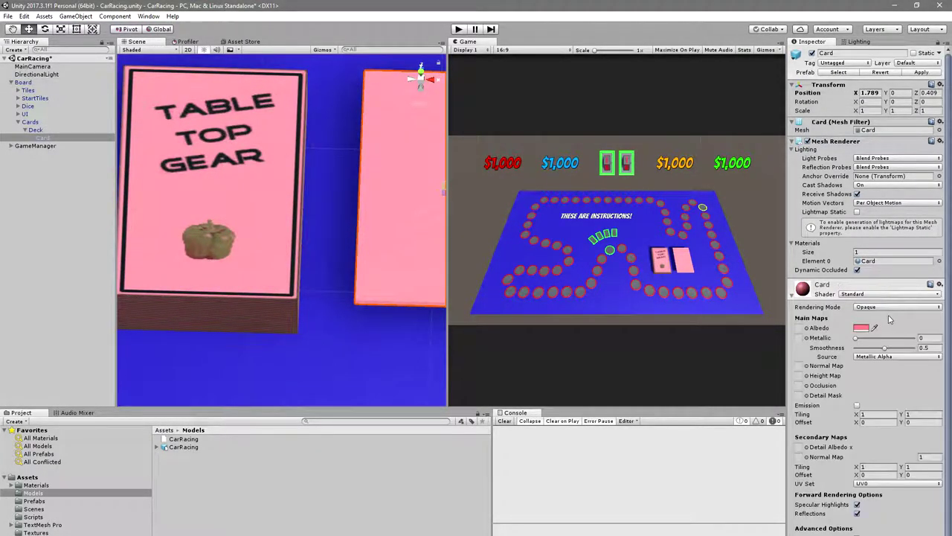
{"action": "left_click", "coordinate": [807, 328]}
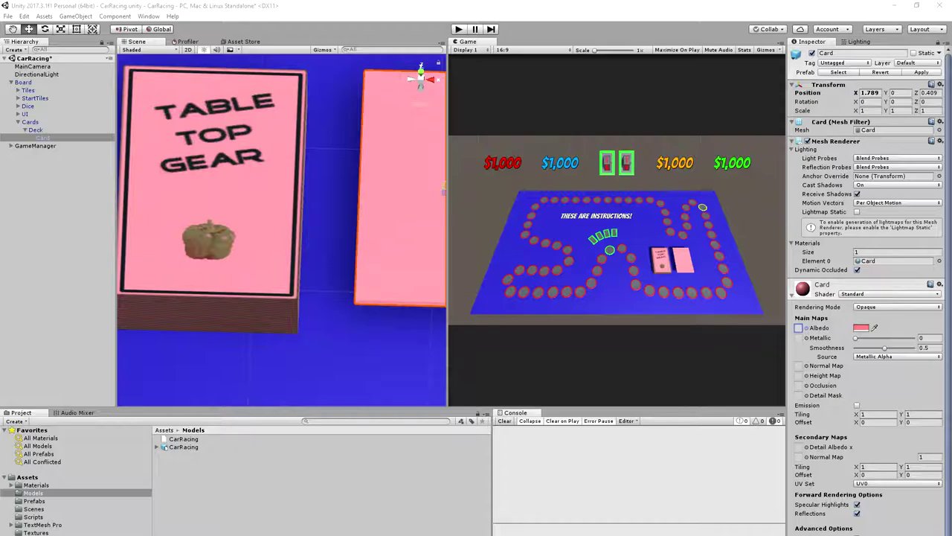
{"action": "key", "text": "Return"}
{"action": "key", "text": "f"}
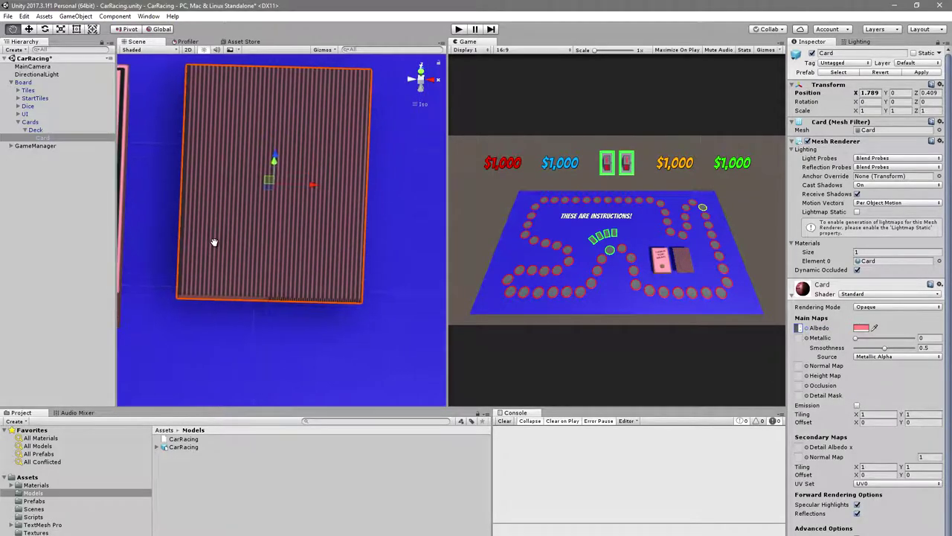
{"action": "left_click_drag", "start_coordinate": [213, 240], "coordinate": [255, 258]}
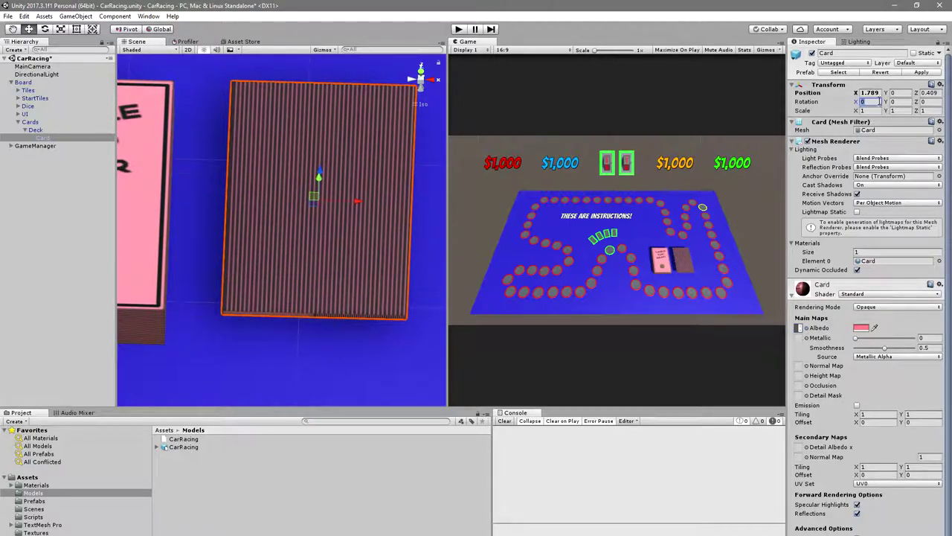
- Turn the Card's Y rotation toward 180 degrees to reveal its front
{"action": "left_click", "coordinate": [927, 102]}
{"action": "left_click", "coordinate": [900, 102]}
{"action": "type", "text": "15.55"}
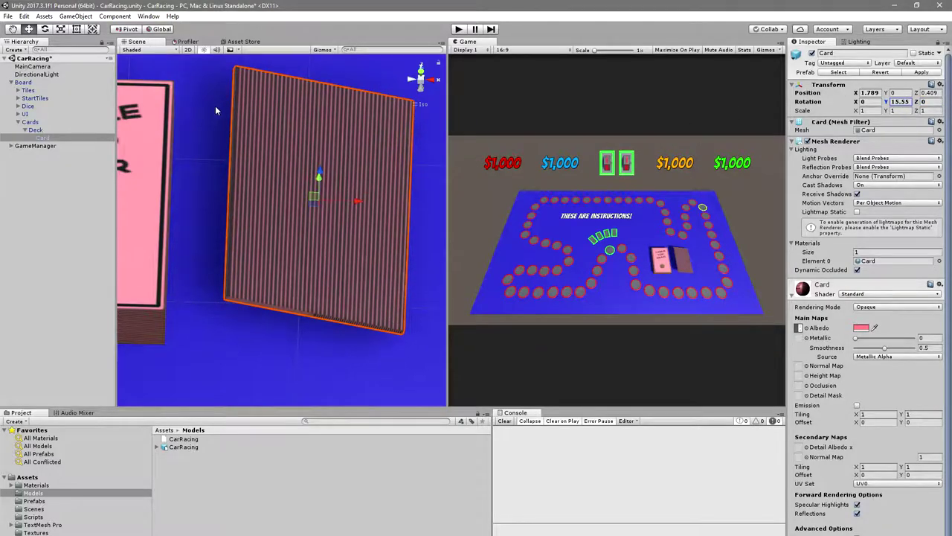
{"action": "left_click_drag", "start_coordinate": [215, 106], "coordinate": [67, 216]}
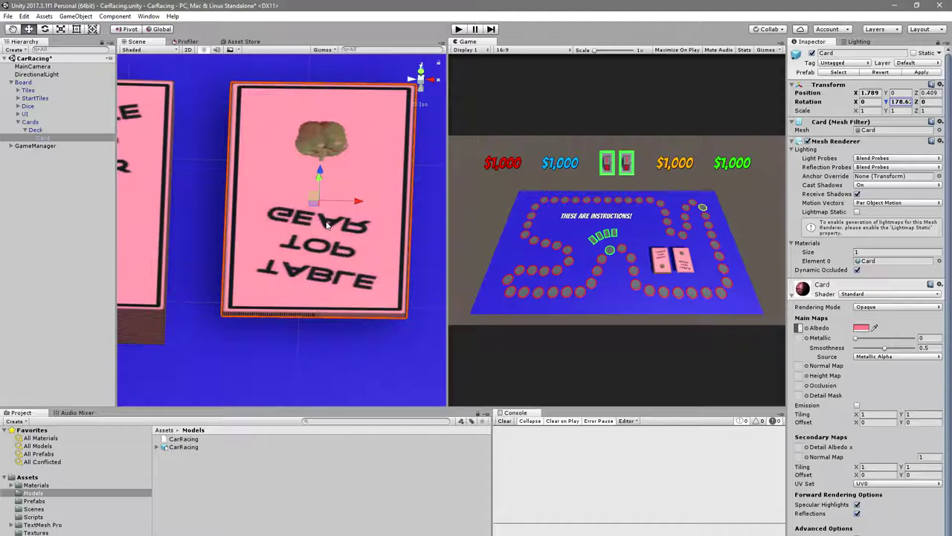
{"action": "key", "text": "alt+Tab"}
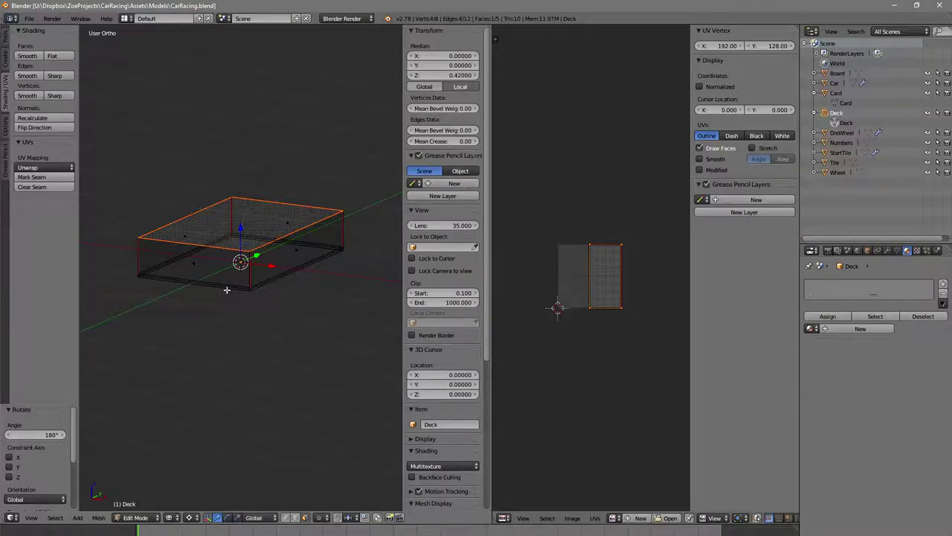
{"action": "key", "text": "Tab"}
{"action": "right_click", "coordinate": [227, 288]}
{"action": "key", "text": "Tab"}
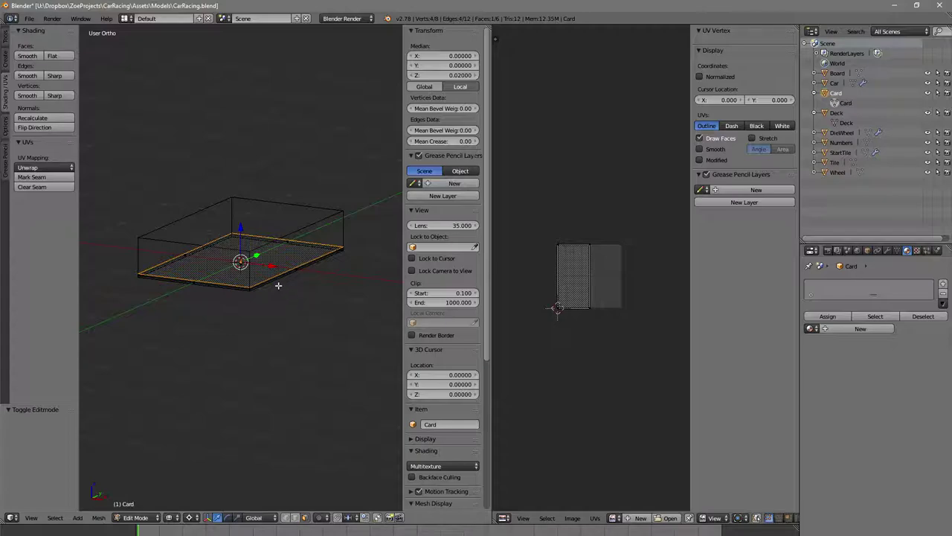
{"action": "mouse_move", "coordinate": [278, 284]}
{"action": "left_mouse_down"}
{"action": "mouse_move", "coordinate": [291, 304]}
{"action": "mouse_move", "coordinate": [278, 287]}
{"action": "left_mouse_up"}
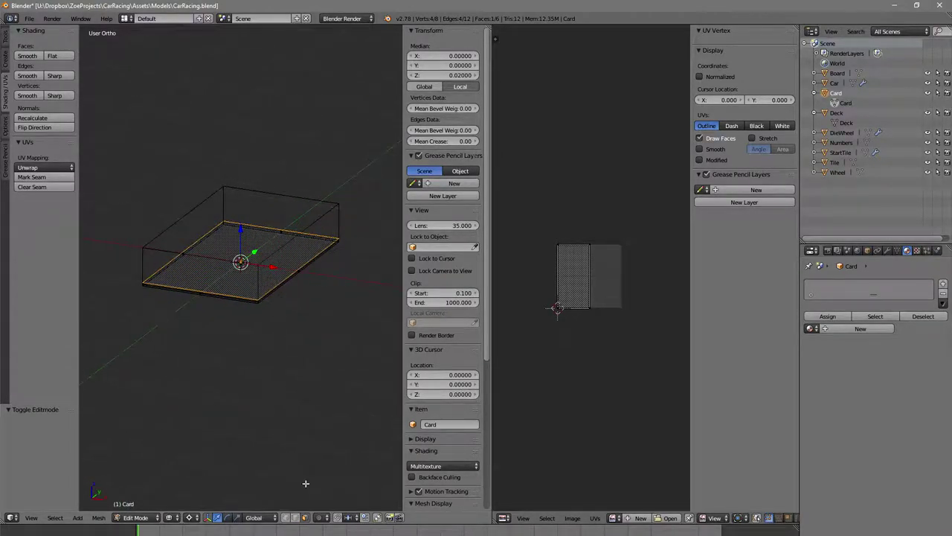
{"action": "right_click", "coordinate": [250, 264]}
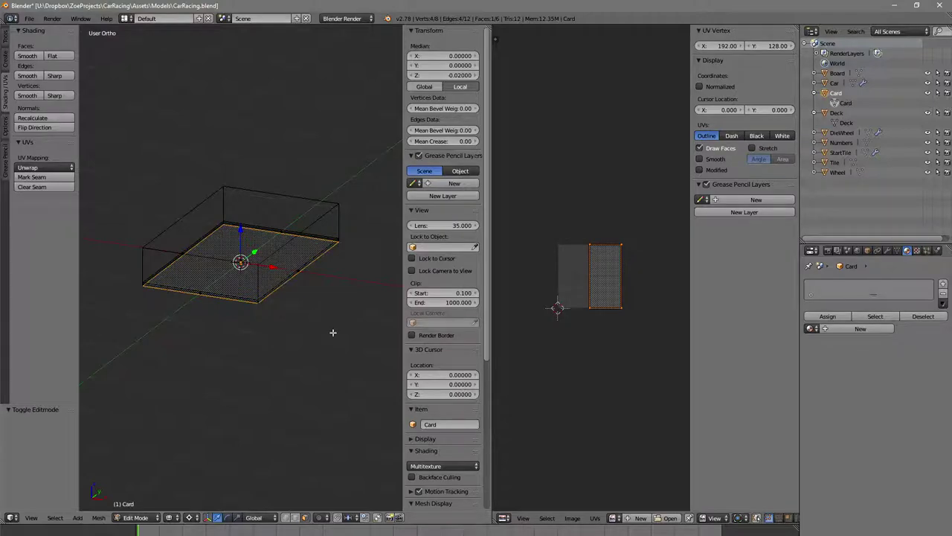
{"action": "mouse_move", "coordinate": [207, 534]}
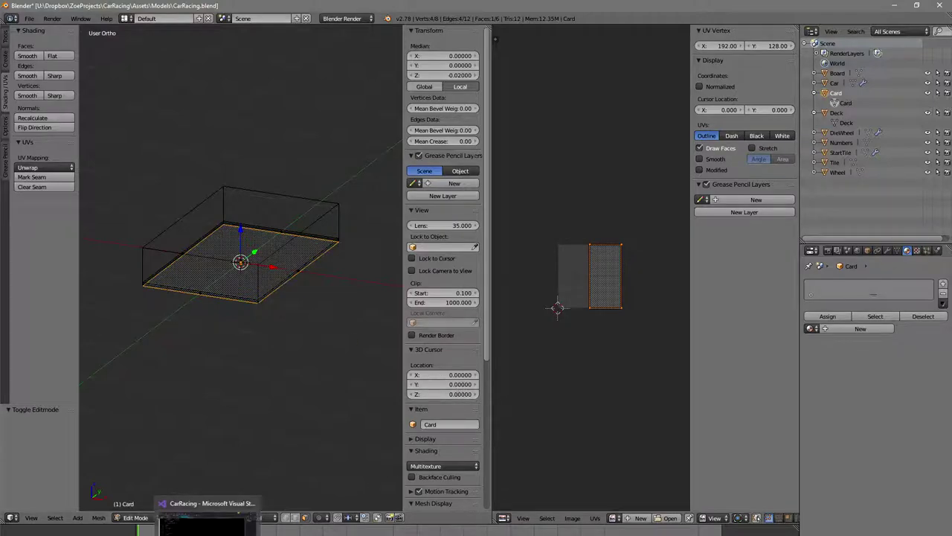
{"action": "mouse_move", "coordinate": [256, 534]}
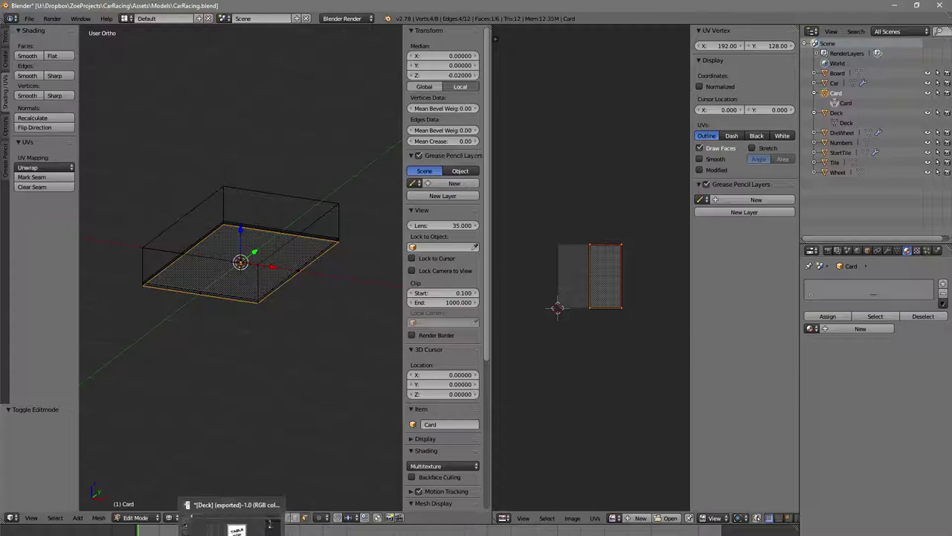
{"action": "left_click", "coordinate": [179, 534]}
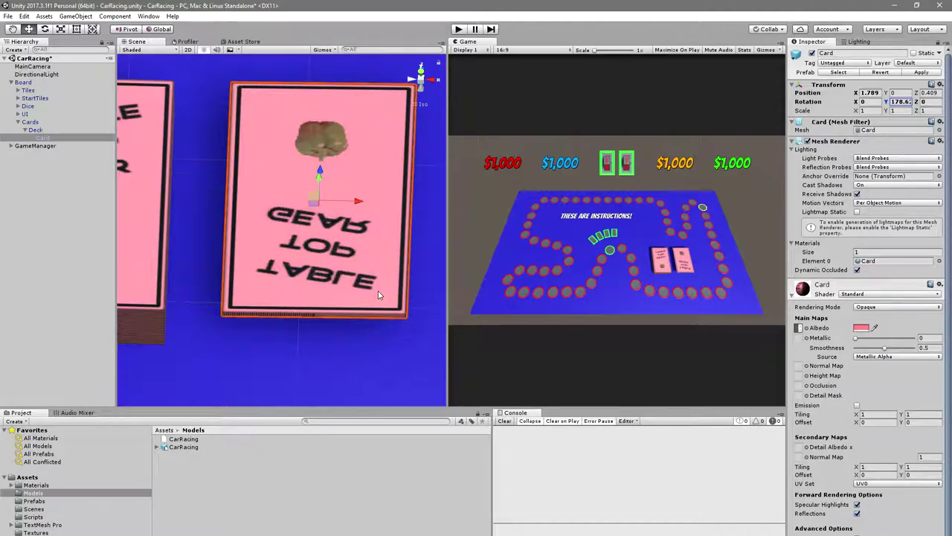
{"action": "mouse_move", "coordinate": [256, 535]}
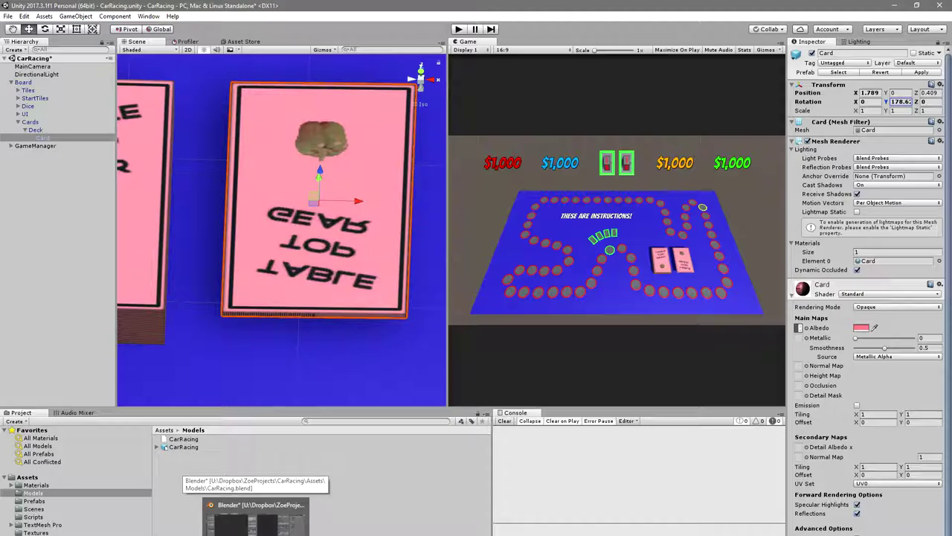
{"action": "left_click", "coordinate": [256, 521]}
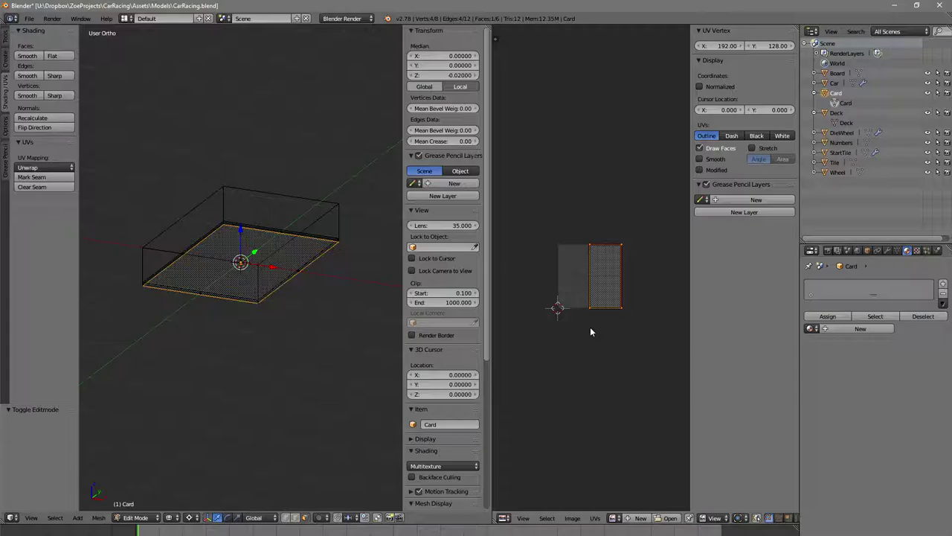
- Rotate the Card's UV island 180°, save the file, and check the result in Unity
{"action": "type", "text": "r180"}
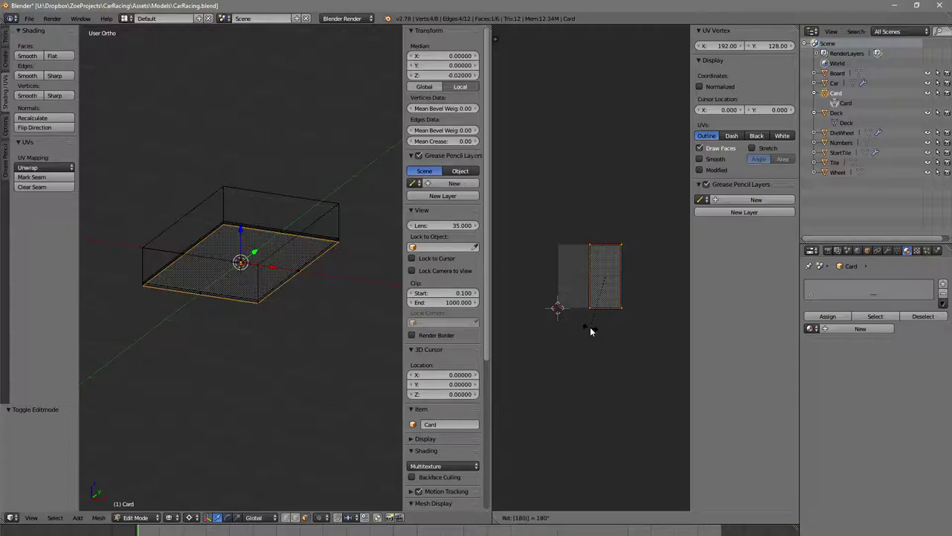
{"action": "key", "text": "Return"}
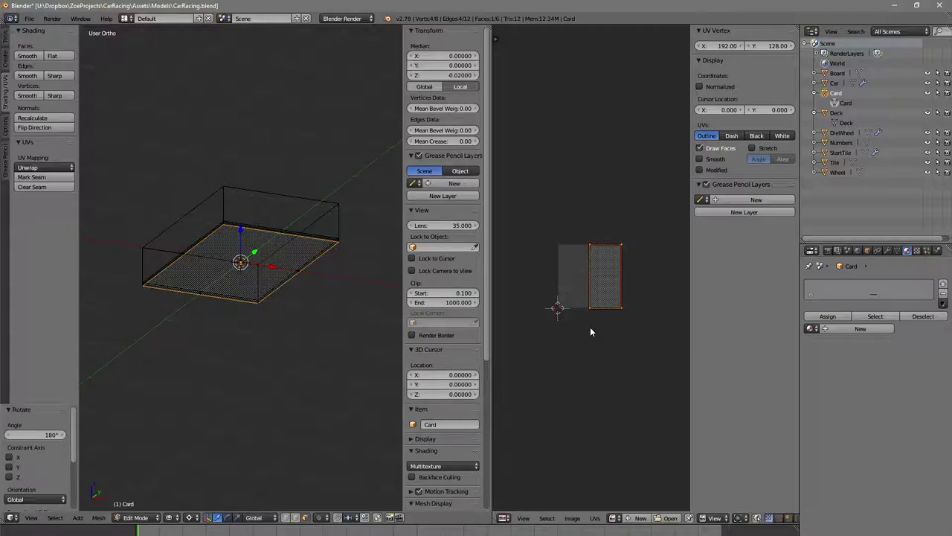
{"action": "key", "text": "ctrl+s"}
{"action": "left_click", "coordinate": [589, 329]}
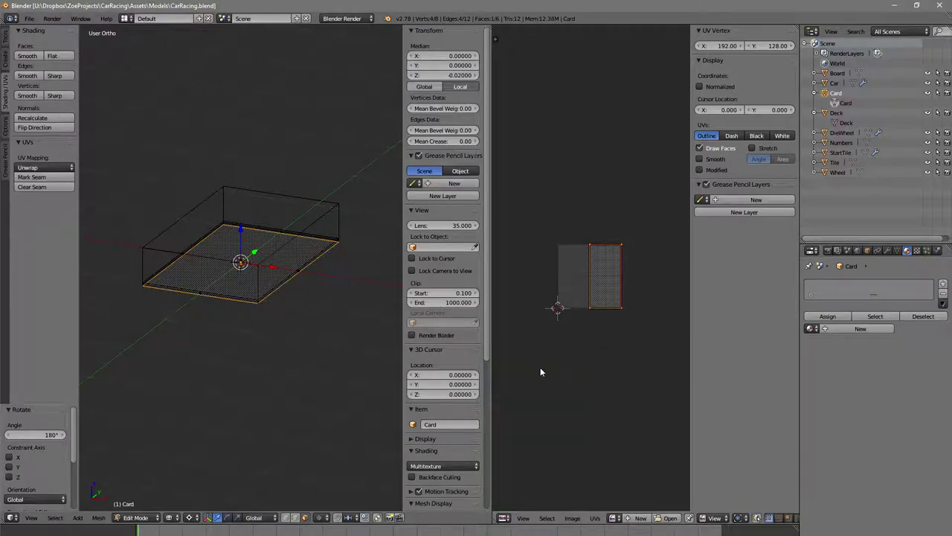
{"action": "key", "text": "alt+Tab"}
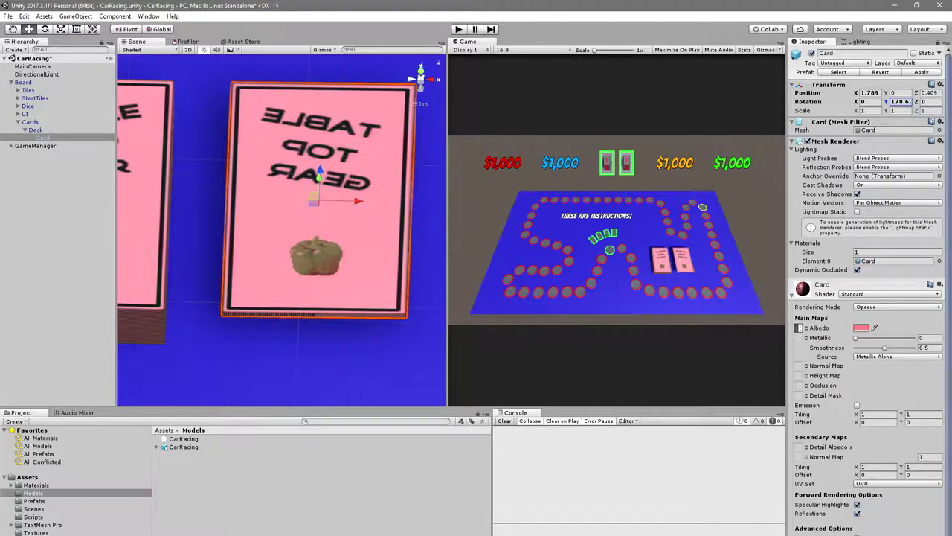
{"action": "key", "text": "alt+Tab"}
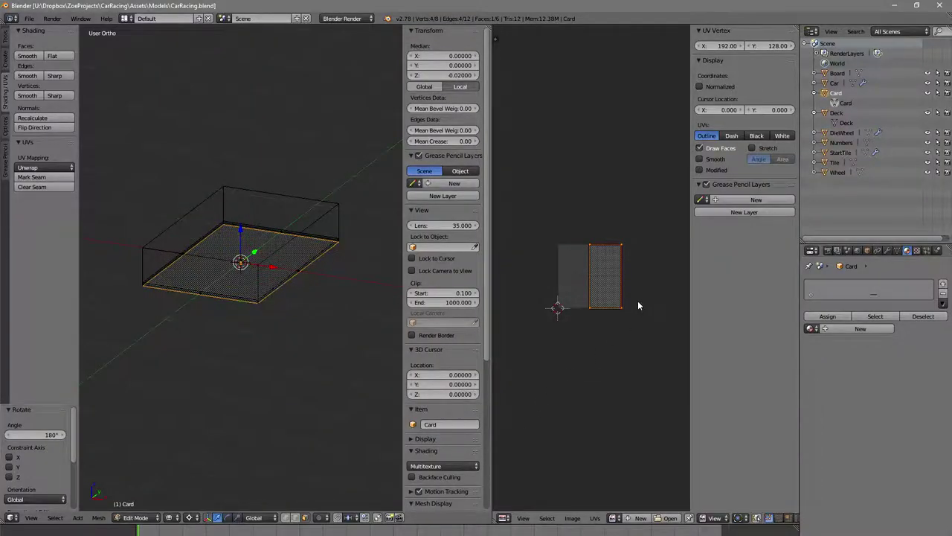
- Mirror the UV island with X scale -1, save over the blend file, and check Unity
{"action": "key", "text": "s"}
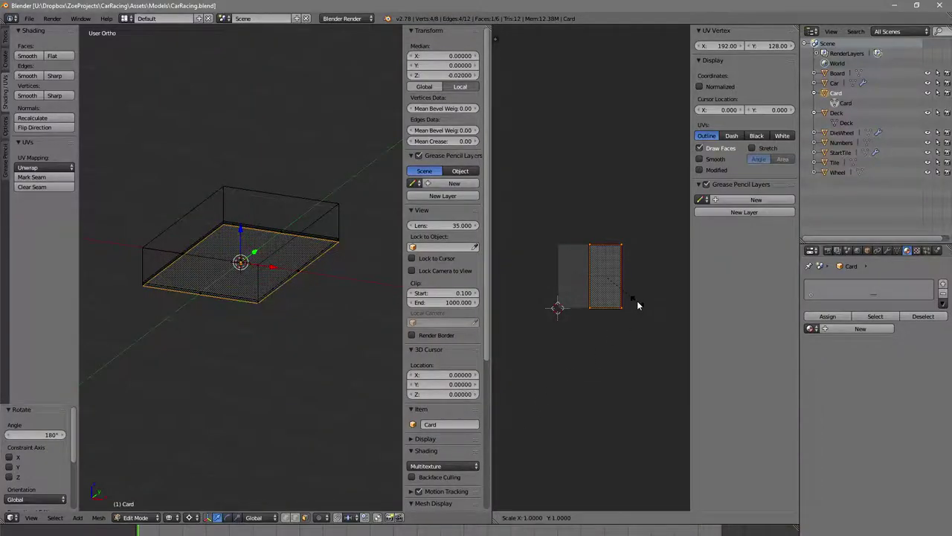
{"action": "key", "text": "x"}
{"action": "type", "text": "-1"}
{"action": "key", "text": "Return"}
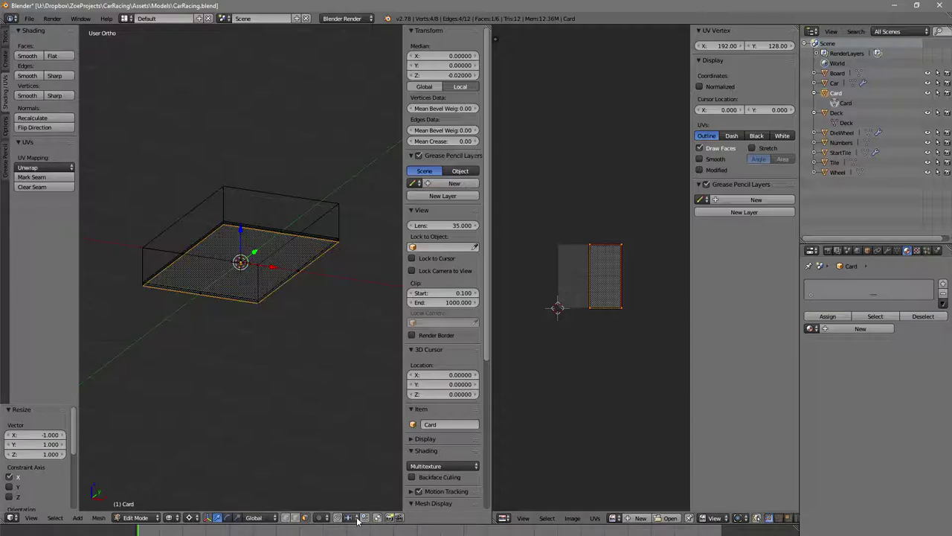
{"action": "key", "text": "alt+Tab"}
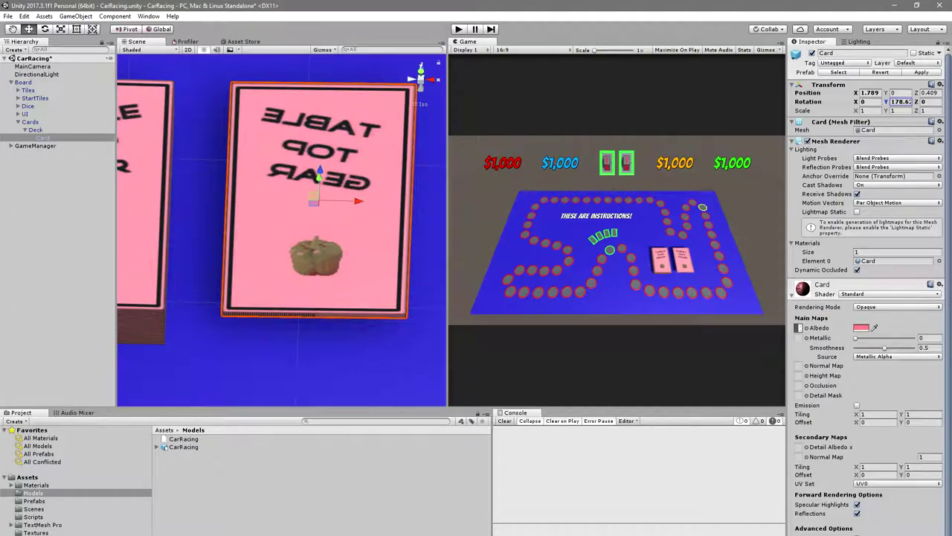
{"action": "key", "text": "alt+Tab"}
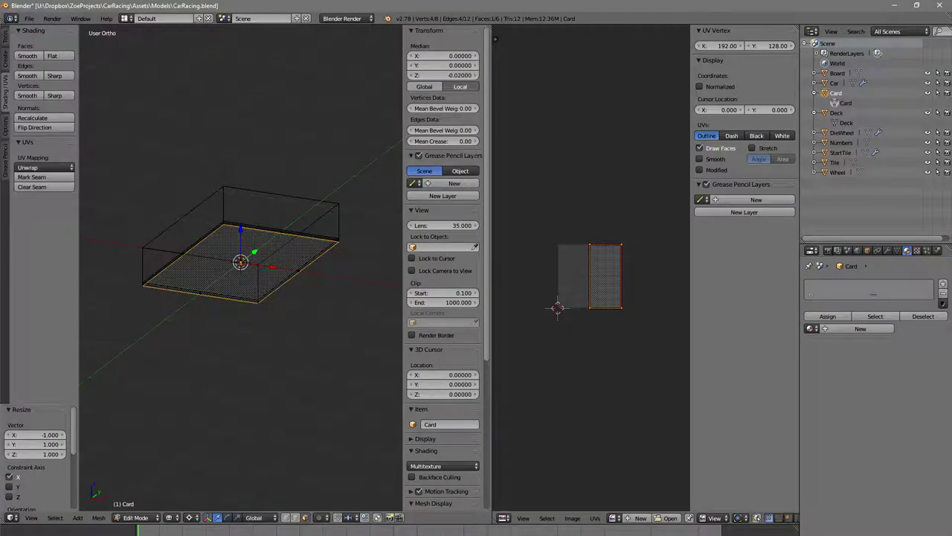
{"action": "key", "text": "ctrl+s"}
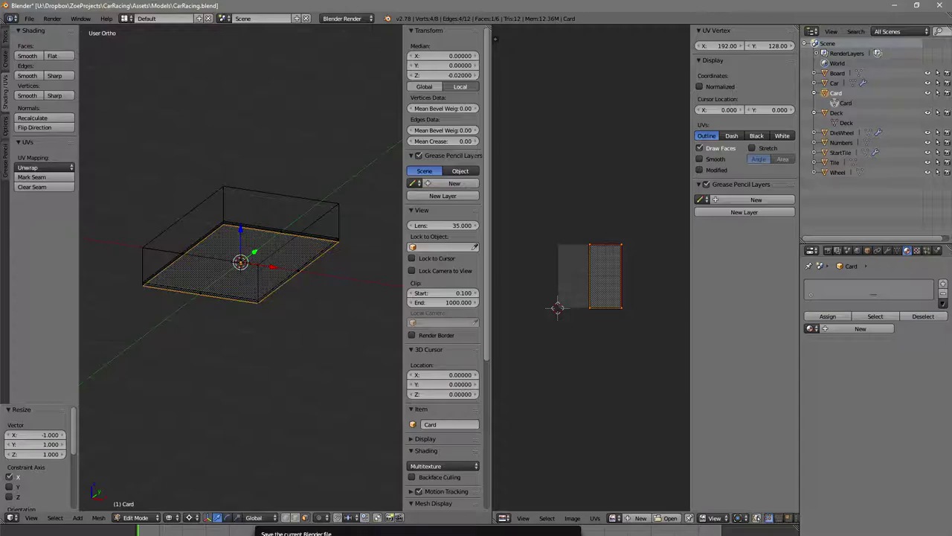
{"action": "key", "text": "ctrl+s"}
{"action": "left_click", "coordinate": [317, 428]}
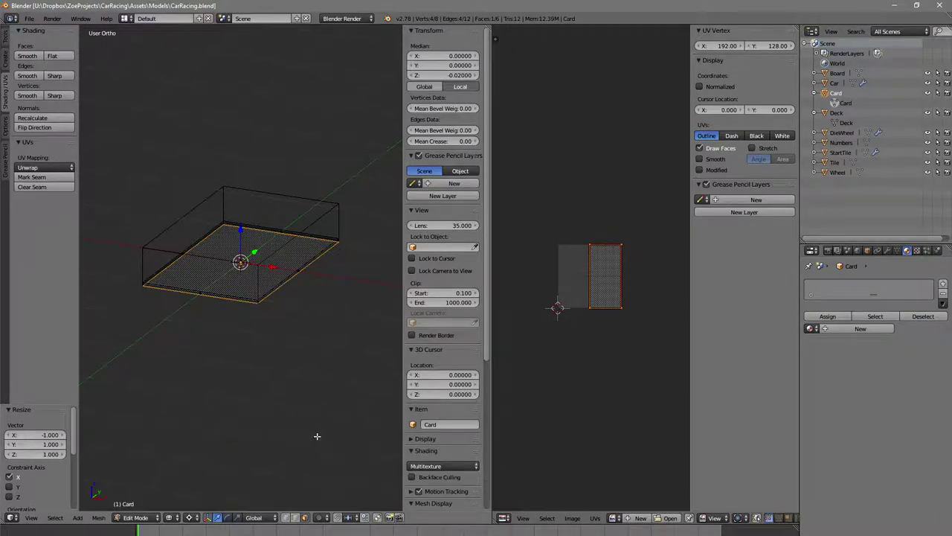
{"action": "key", "text": "alt+Tab"}
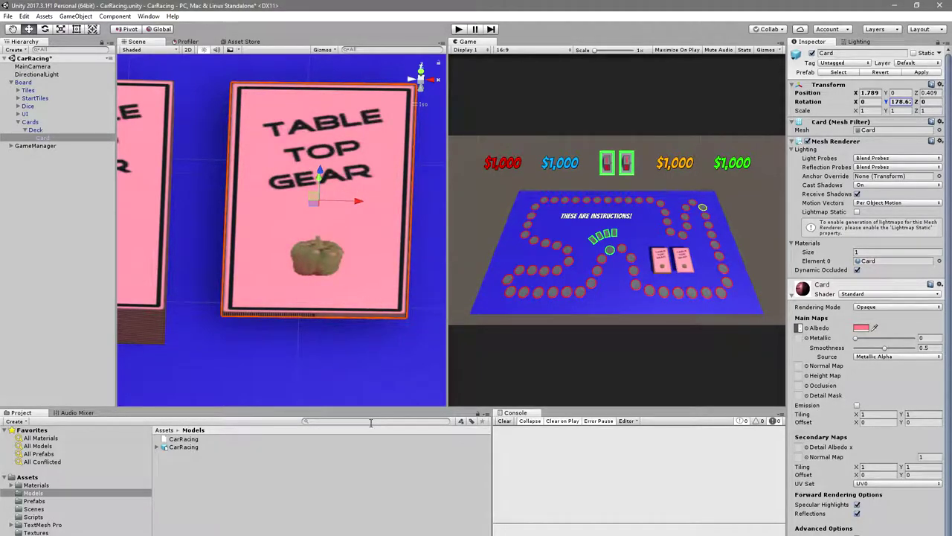
- Switch to a top view, nudge the card, and set its Rotation Y to 0
{"action": "left_click_drag", "start_coordinate": [364, 304], "coordinate": [421, 80]}
{"action": "left_click", "coordinate": [420, 72]}
{"action": "mouse_move", "coordinate": [403, 240]}
{"action": "left_mouse_down"}
{"action": "mouse_move", "coordinate": [253, 241]}
{"action": "mouse_move", "coordinate": [396, 242]}
{"action": "left_mouse_up"}
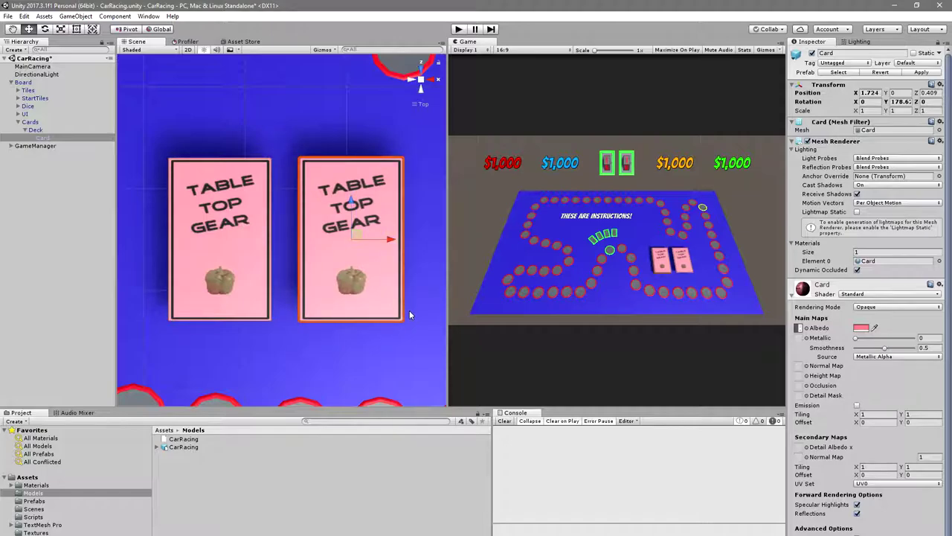
{"action": "left_click_drag", "start_coordinate": [407, 318], "coordinate": [402, 166]}
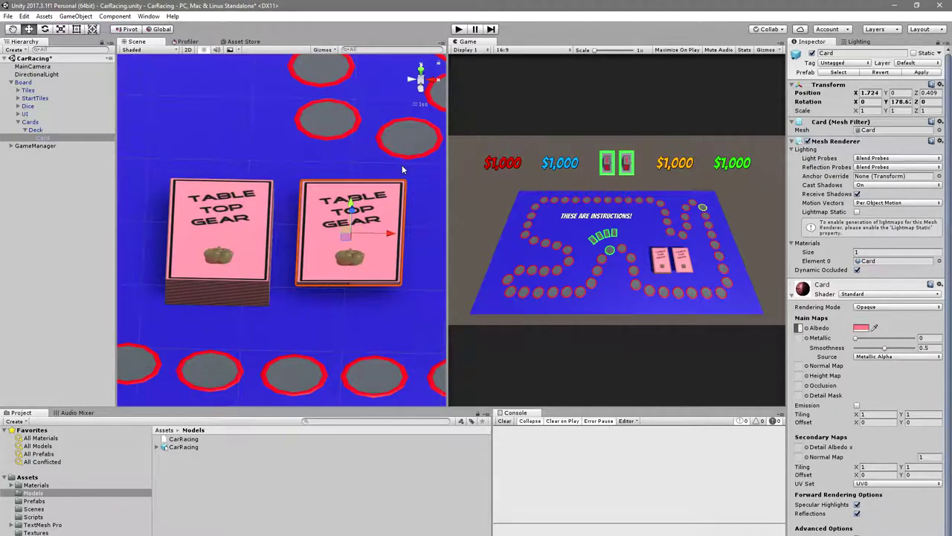
{"action": "left_click", "coordinate": [898, 102]}
{"action": "type", "text": "0"}
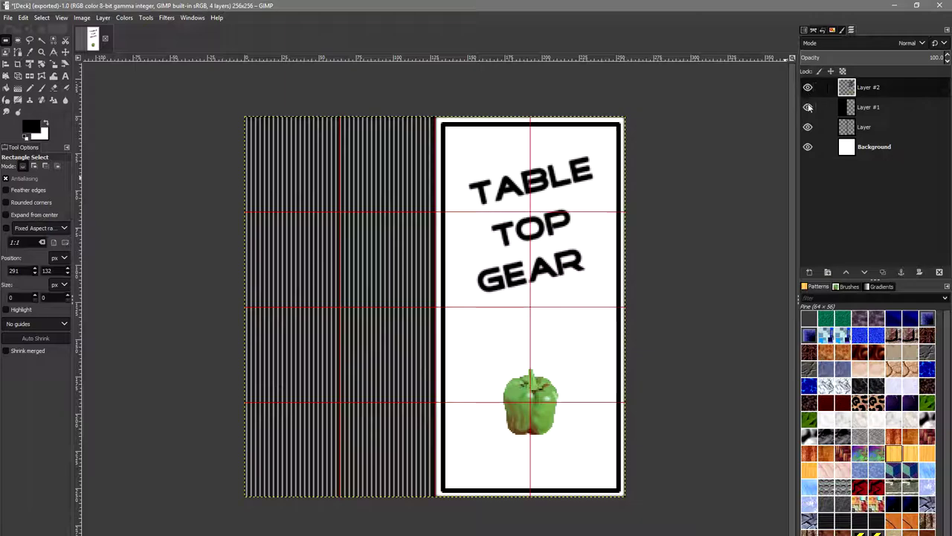
- Hide the striped Layer #1 and export the texture as Card_0.jpg
{"action": "left_click", "coordinate": [807, 108]}
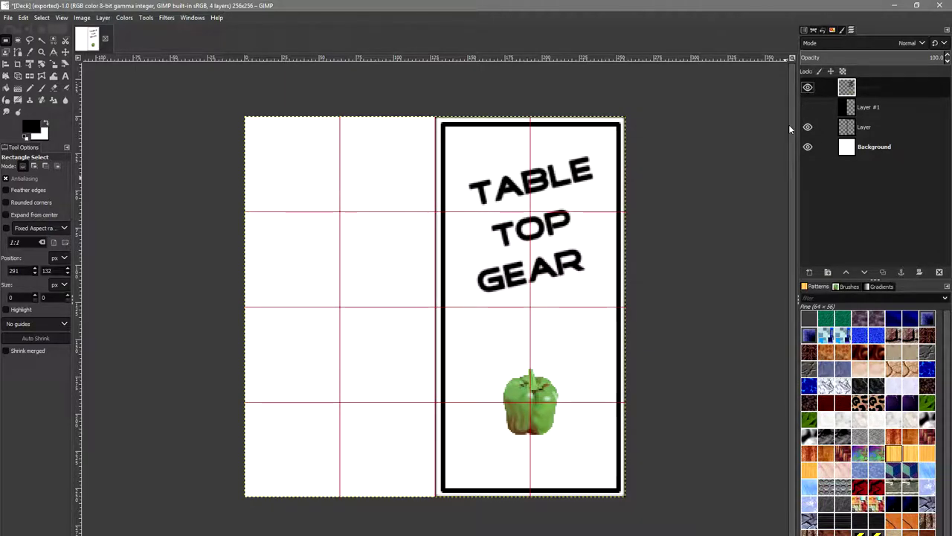
{"action": "key", "text": "ctrl+shift+e"}
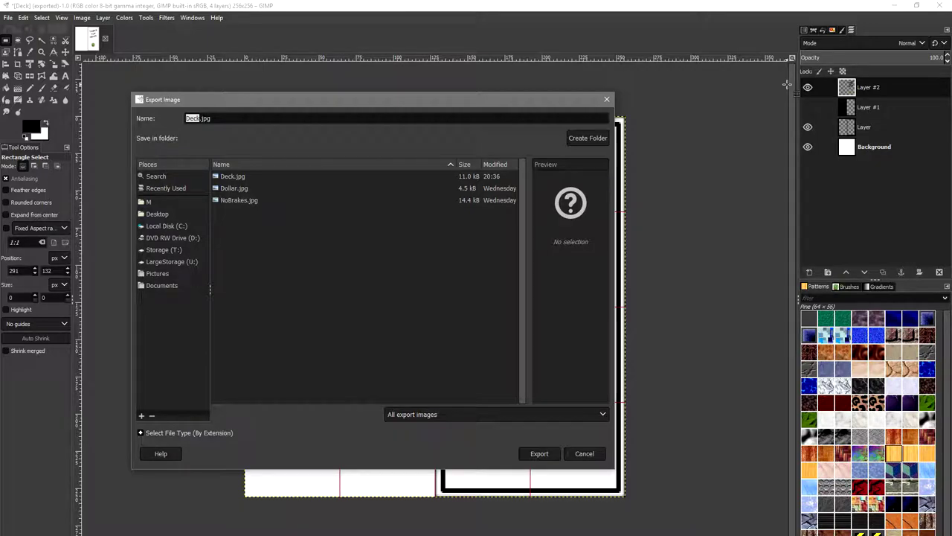
{"action": "type", "text": "Card"}
{"action": "key", "text": "Return"}
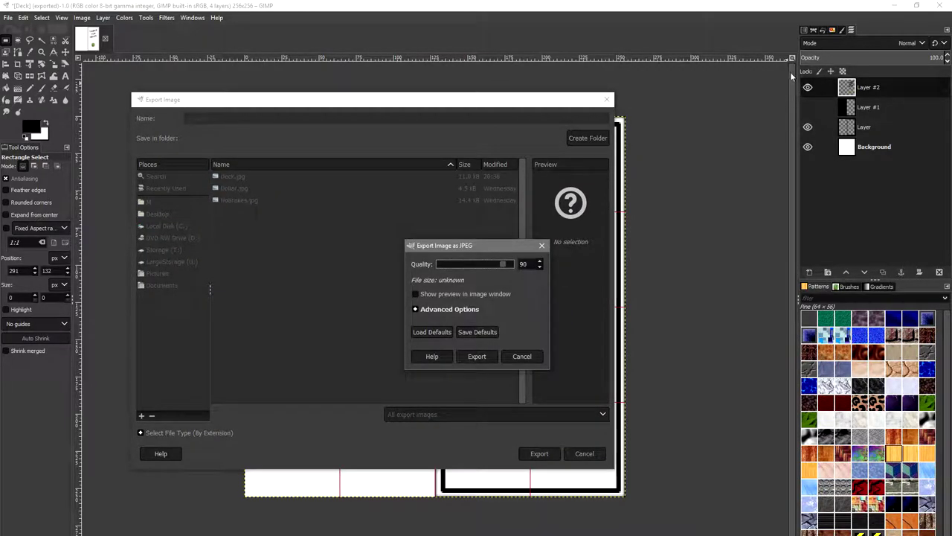
{"action": "left_click", "coordinate": [522, 356]}
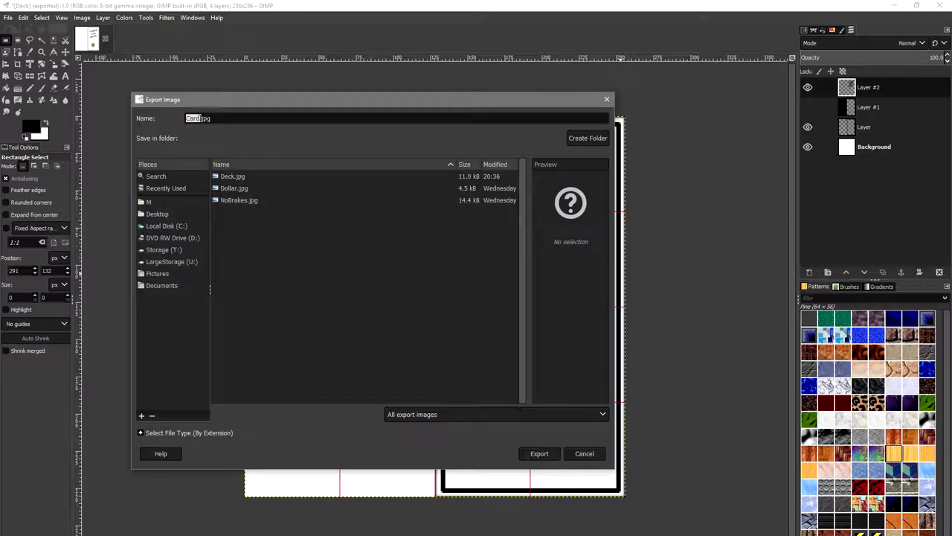
{"action": "key", "text": "ctrl+a"}
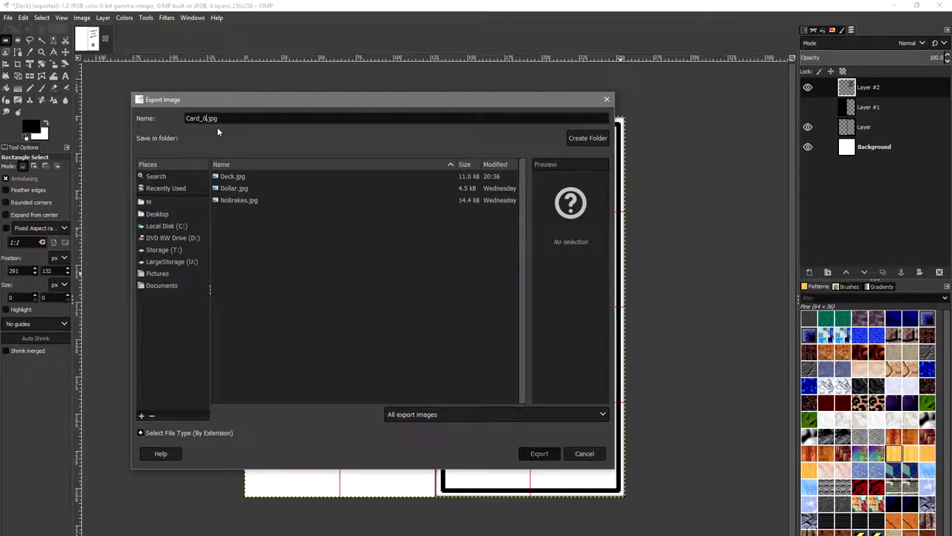
{"action": "key", "text": "Return"}
{"action": "key", "text": "Return"}
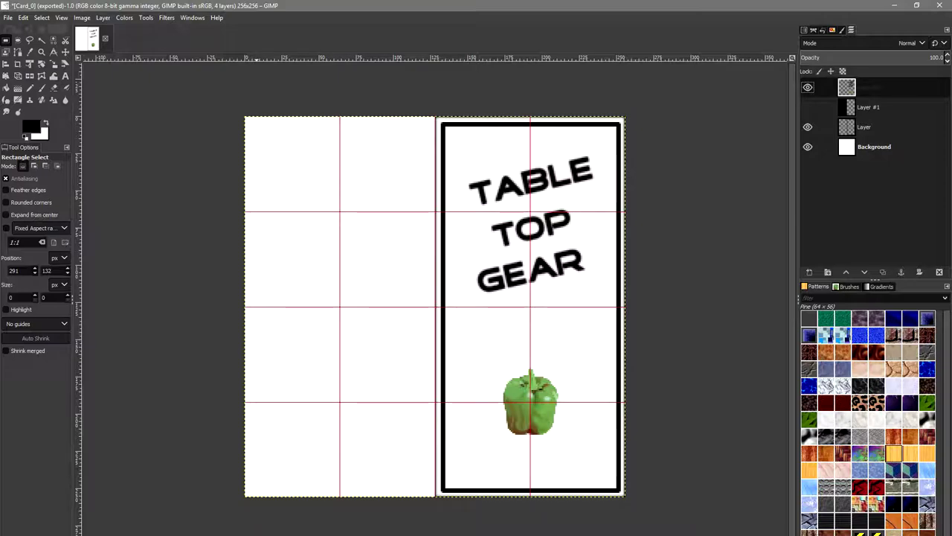
{"action": "key", "text": "alt+Tab"}
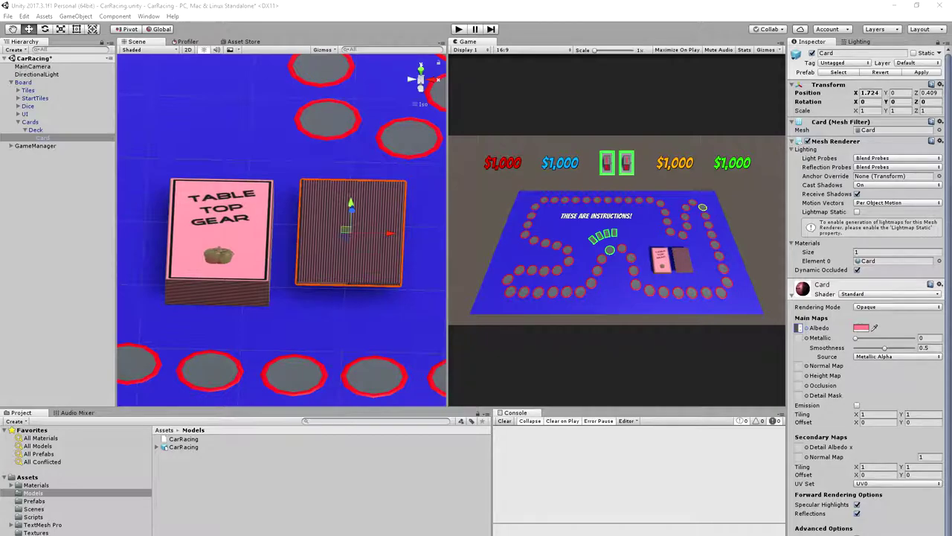
- Set Card_0 as the card material's Albedo texture and orbit to view it
{"action": "left_click", "coordinate": [806, 328]}
{"action": "left_click", "coordinate": [646, 295]}
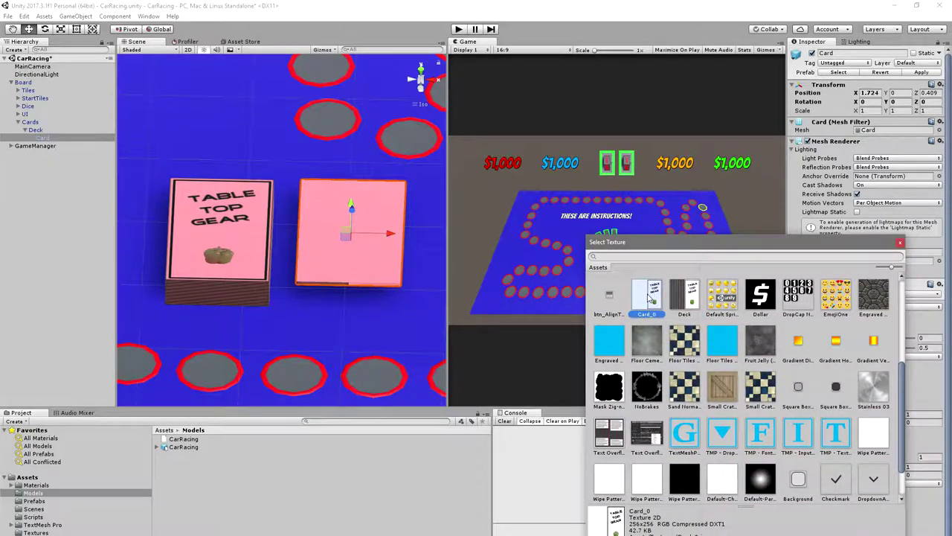
{"action": "left_click_drag", "start_coordinate": [427, 340], "coordinate": [383, 307]}
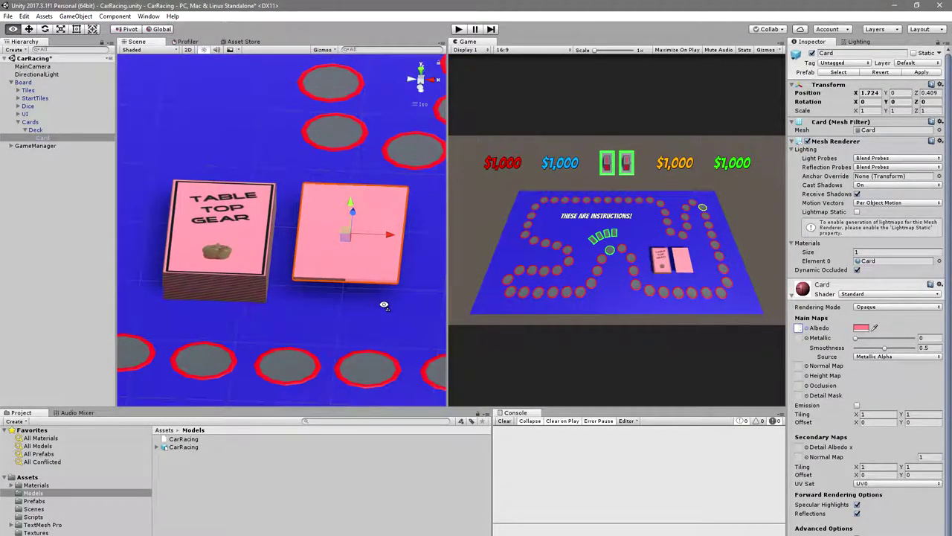
{"action": "key", "text": "alt"}
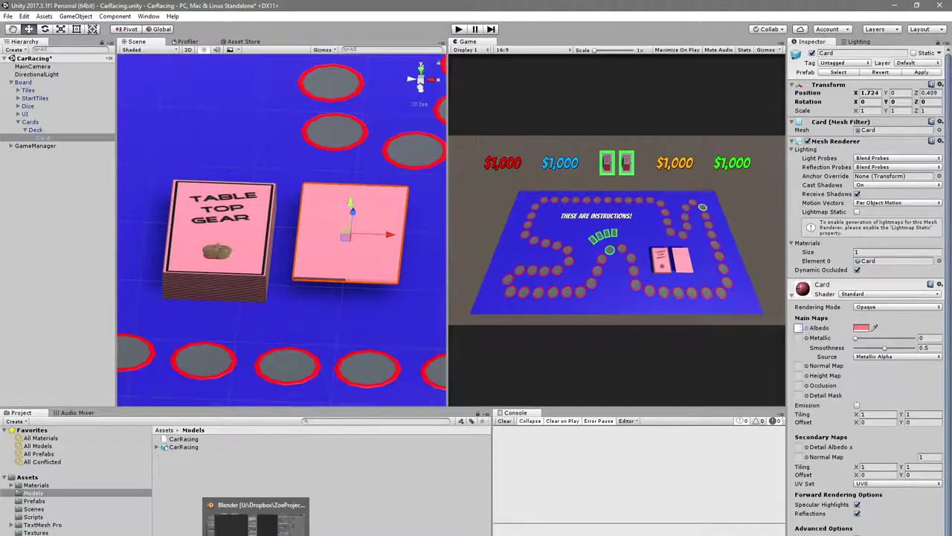
- Return to Blender and select the card's front bottom edge
{"action": "left_click", "coordinate": [256, 521]}
{"action": "left_click_drag", "start_coordinate": [277, 305], "coordinate": [193, 277]}
{"action": "right_click", "coordinate": [193, 277]}
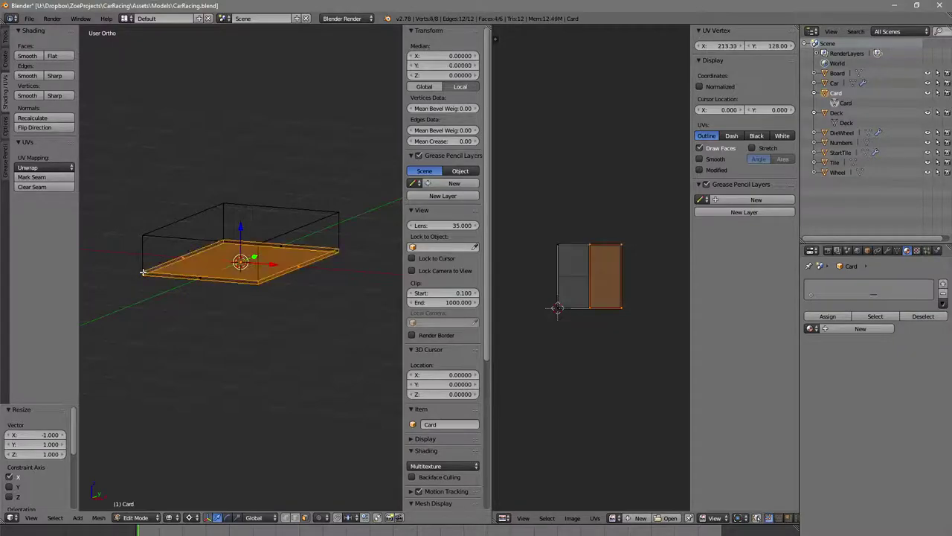
- Select the card's four thin side faces: front, left, back and right
{"action": "key", "text": "l"}
{"action": "left_click_drag", "start_coordinate": [247, 315], "coordinate": [270, 295]}
{"action": "right_click", "coordinate": [290, 275]}
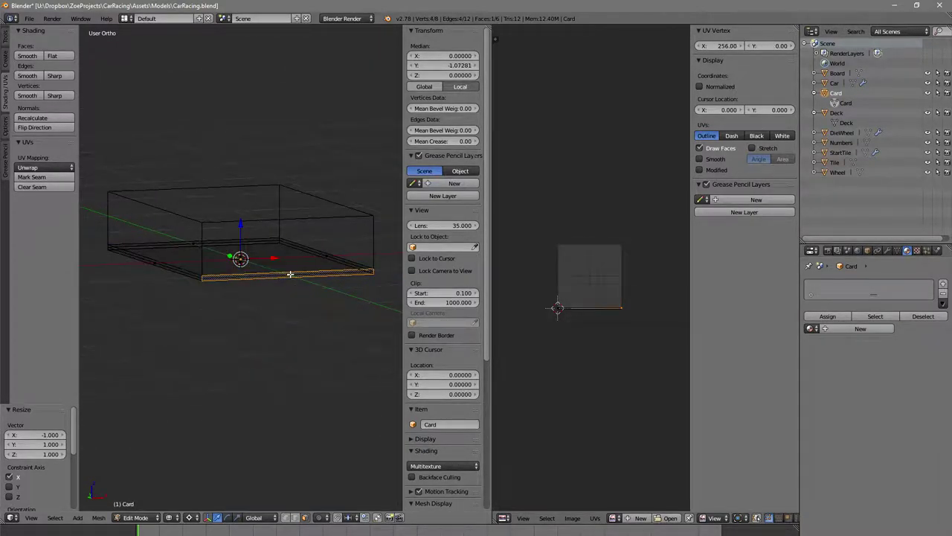
{"action": "right_click", "coordinate": [159, 265], "text": "shift"}
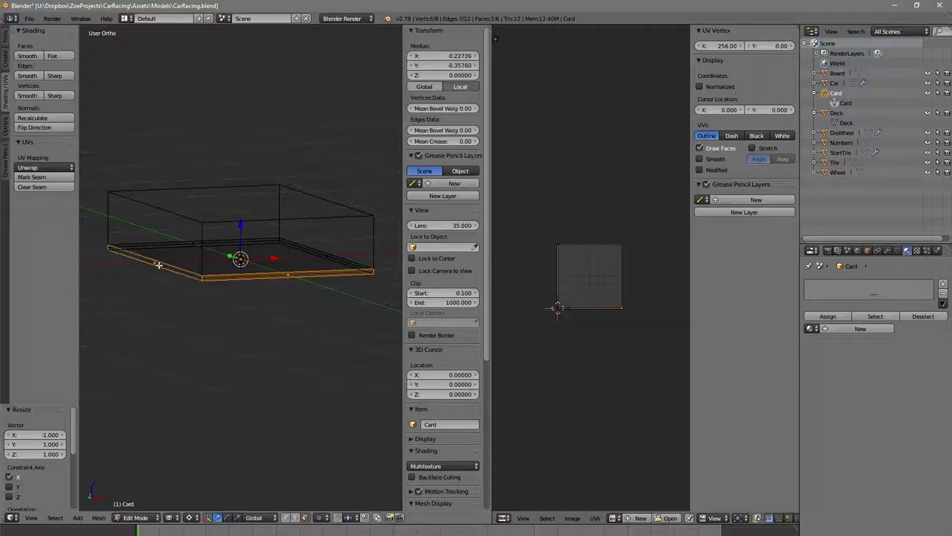
{"action": "right_click", "coordinate": [195, 247], "text": "shift"}
{"action": "right_click", "coordinate": [323, 253], "text": "shift"}
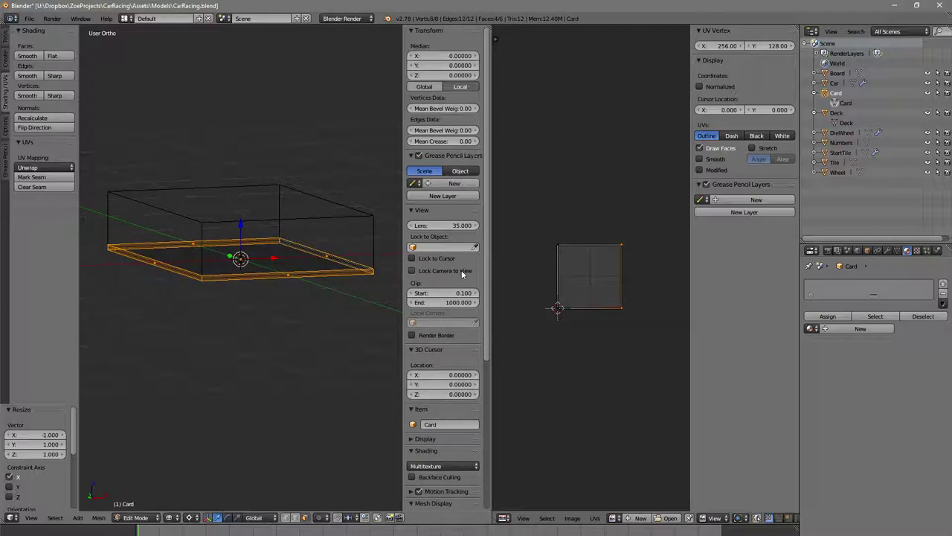
{"action": "scroll", "coordinate": [615, 316], "scroll_direction": "up", "scroll_amount": 5}
{"action": "scroll", "coordinate": [633, 298], "scroll_direction": "down", "scroll_amount": 3}
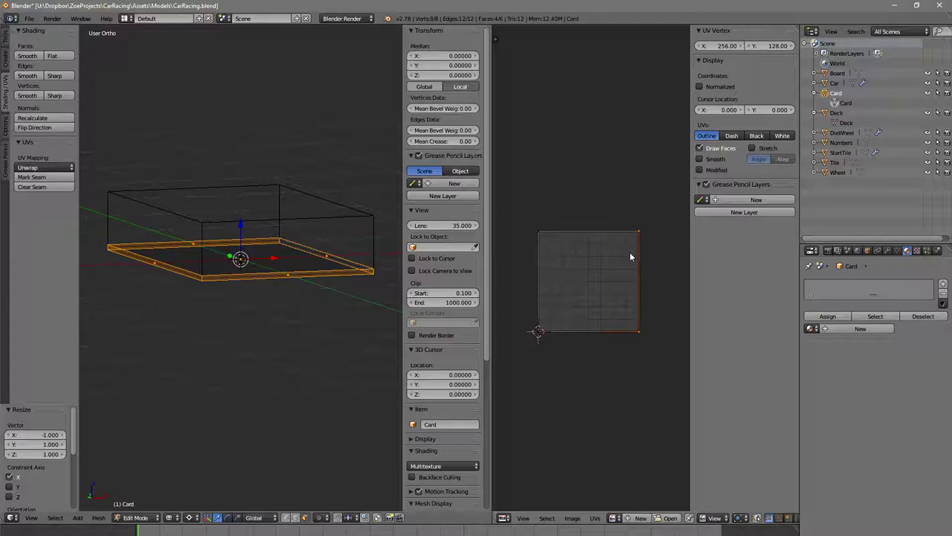
- Set the left UV edge's vertices to X 128 and save over the blend file
{"action": "right_click", "coordinate": [540, 234]}
{"action": "key", "text": "b"}
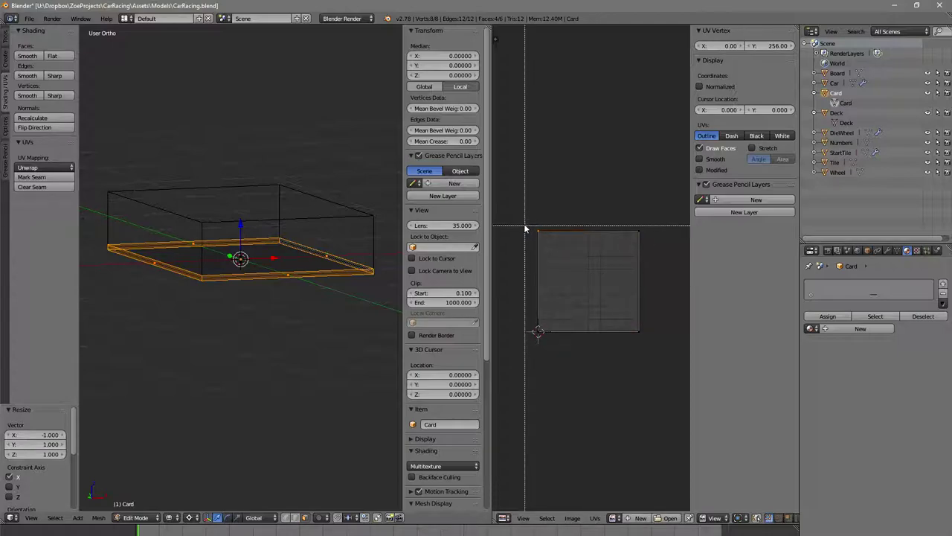
{"action": "left_click_drag", "start_coordinate": [526, 230], "coordinate": [557, 339]}
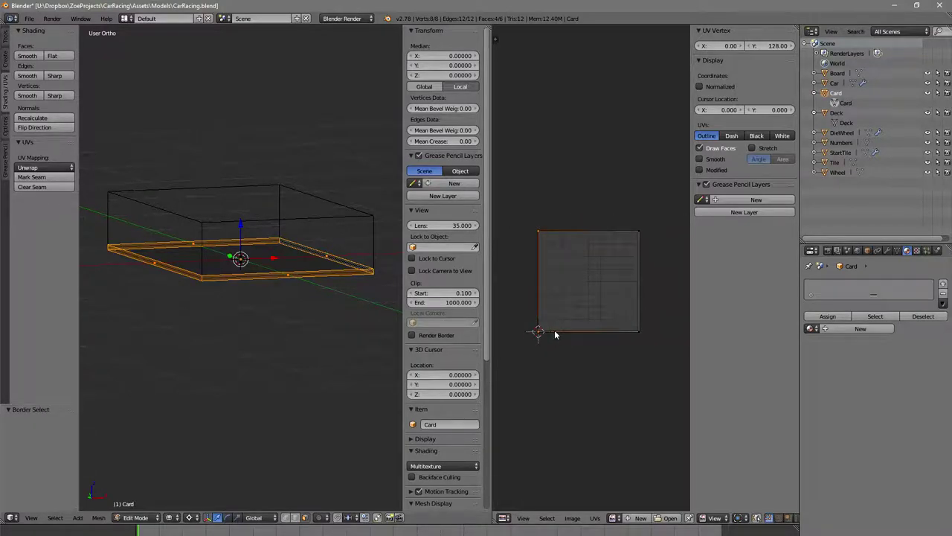
{"action": "key", "text": "g"}
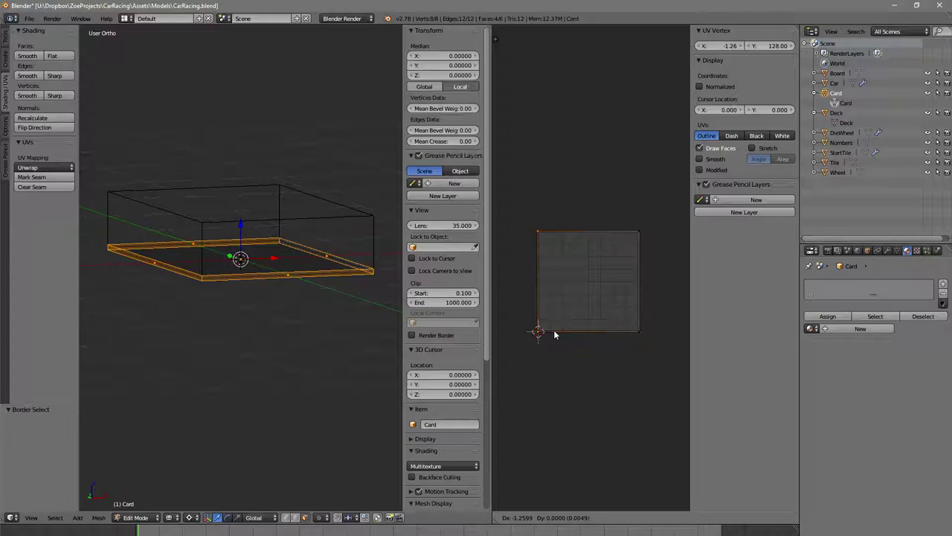
{"action": "key", "text": "Escape"}
{"action": "left_click", "coordinate": [731, 46]}
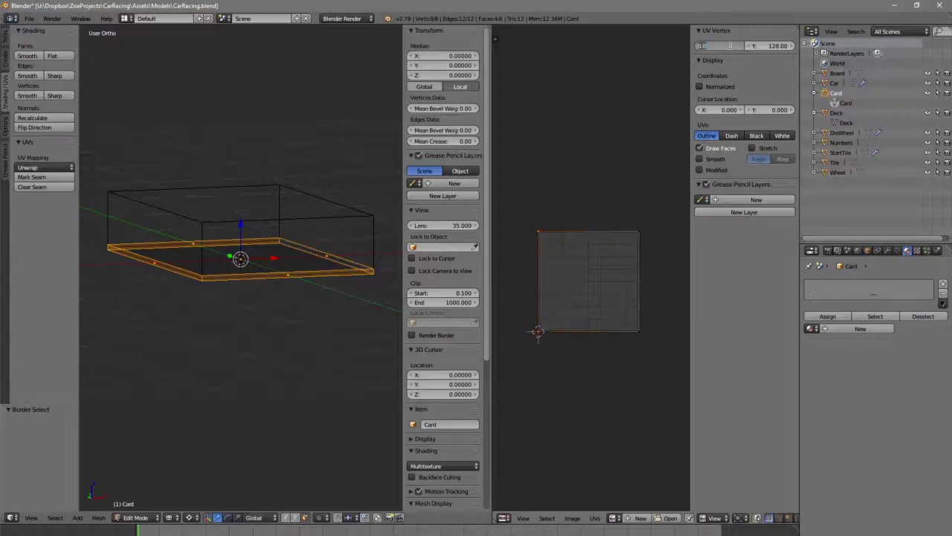
{"action": "key", "text": "Return"}
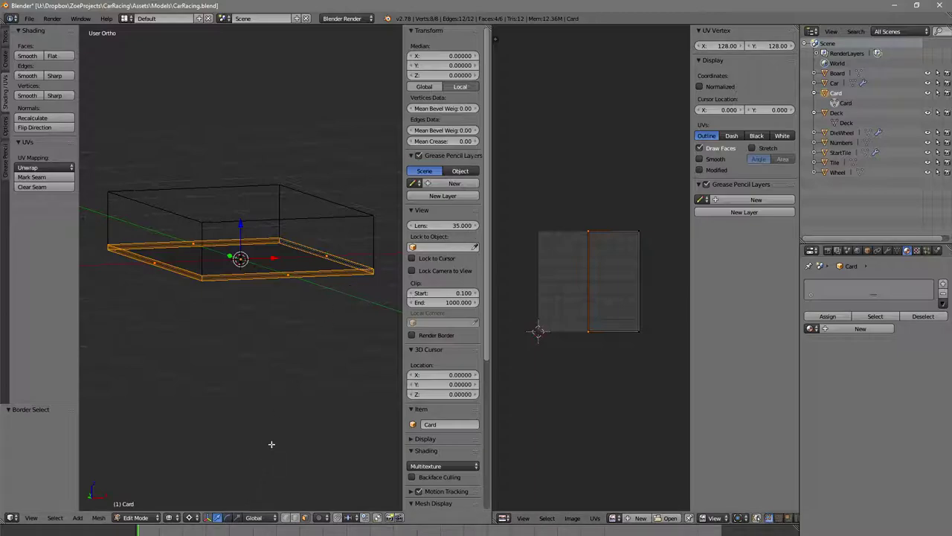
{"action": "key", "text": "ctrl+s"}
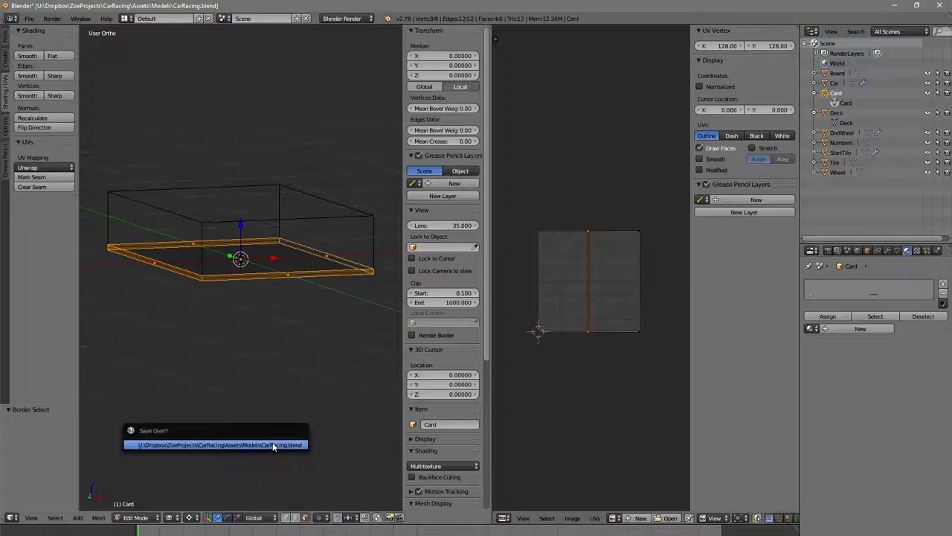
{"action": "left_click", "coordinate": [272, 446]}
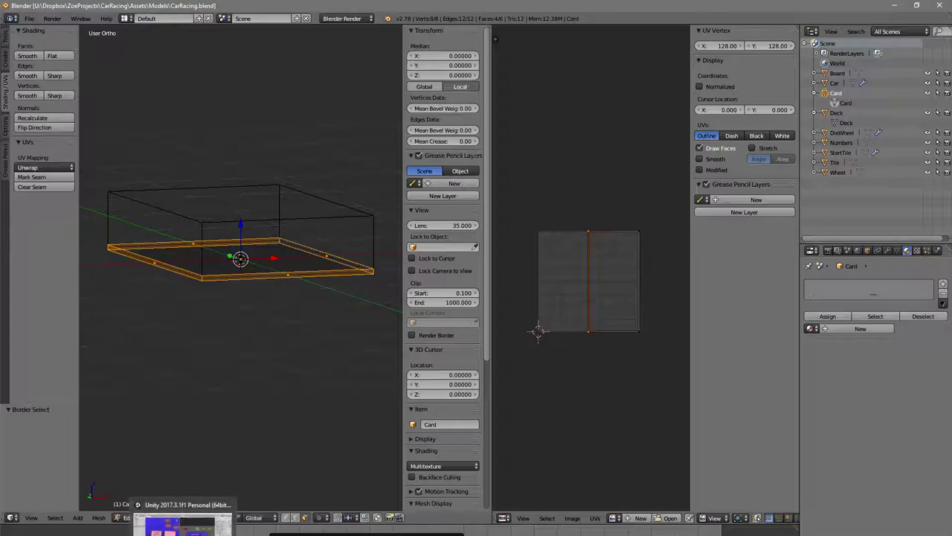
{"action": "left_click", "coordinate": [182, 519]}
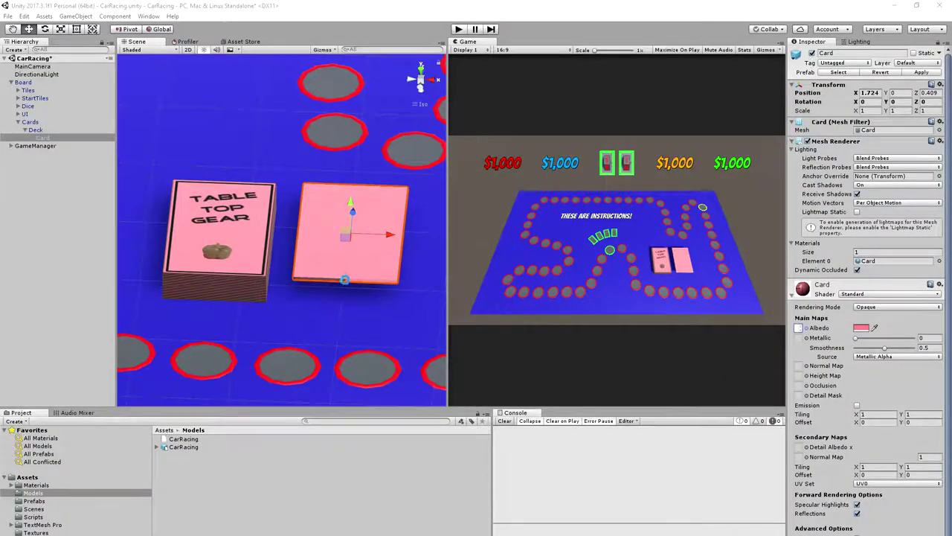
{"action": "left_click_drag", "start_coordinate": [382, 292], "coordinate": [389, 355]}
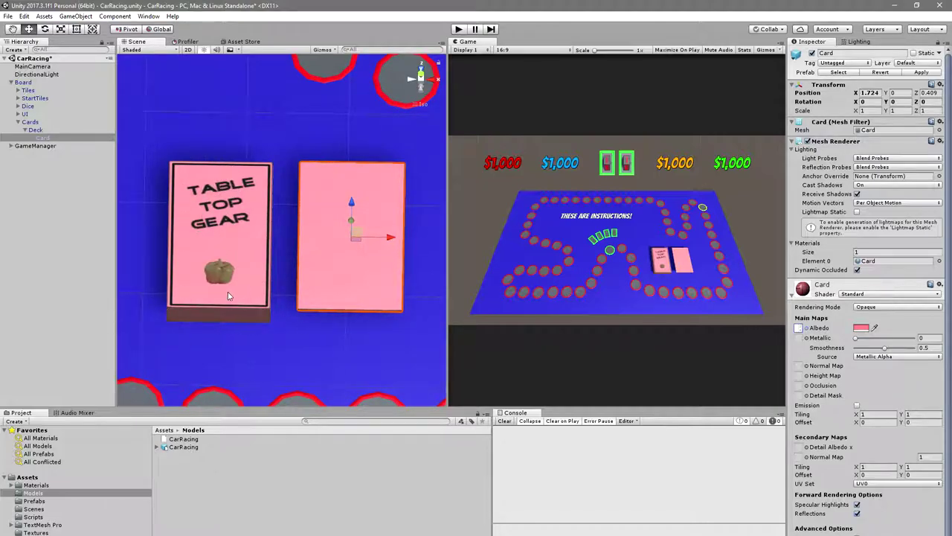
{"action": "mouse_move", "coordinate": [255, 535]}
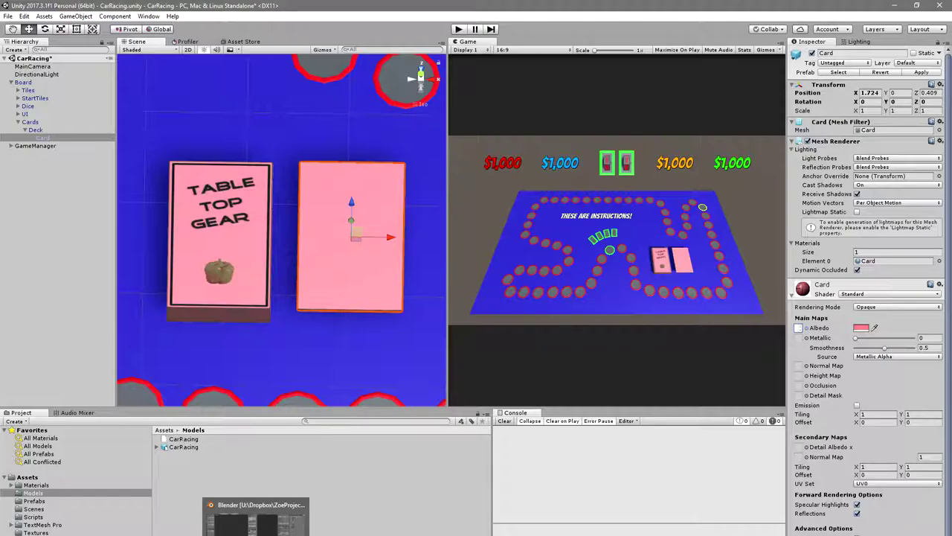
{"action": "left_click", "coordinate": [255, 521]}
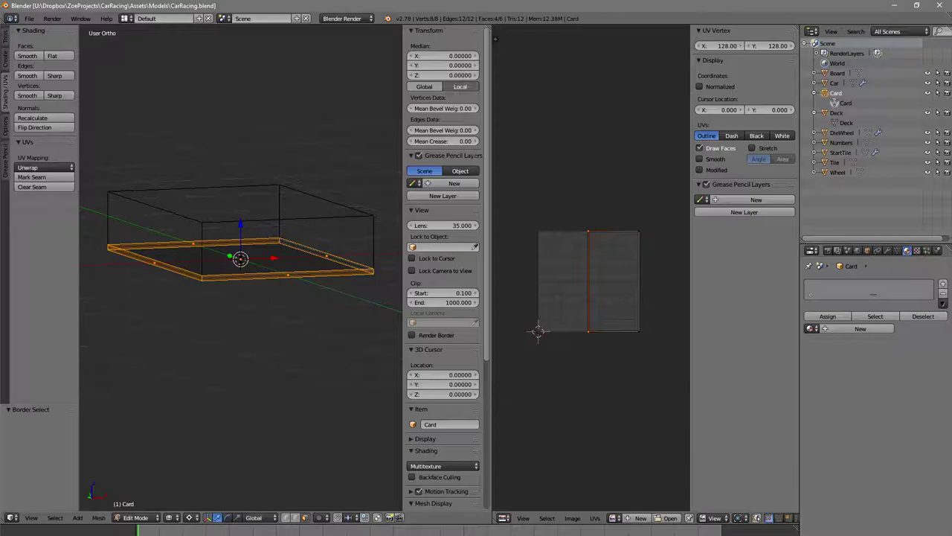
{"action": "mouse_move", "coordinate": [255, 535]}
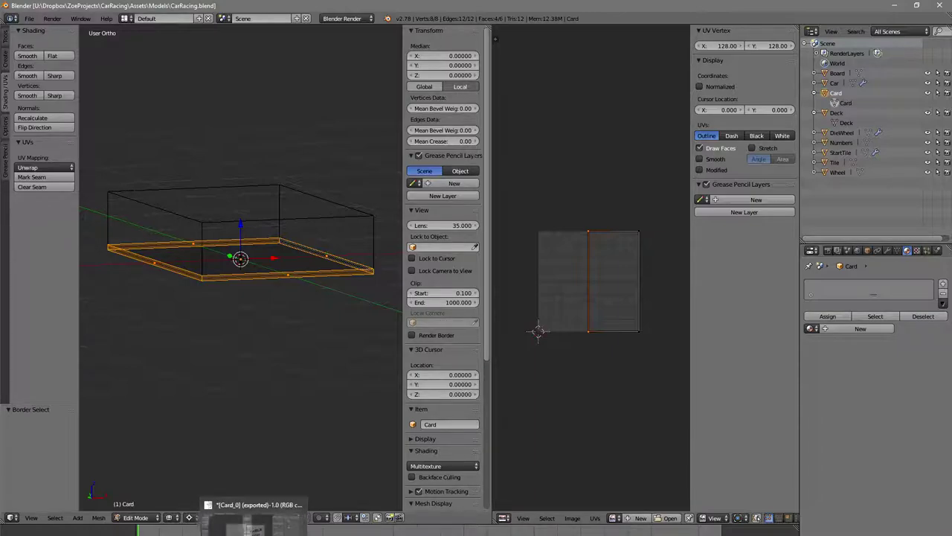
- Copy the bordered right half of 'Layer' and anchor the copy onto the blank left half
{"action": "left_click", "coordinate": [237, 529]}
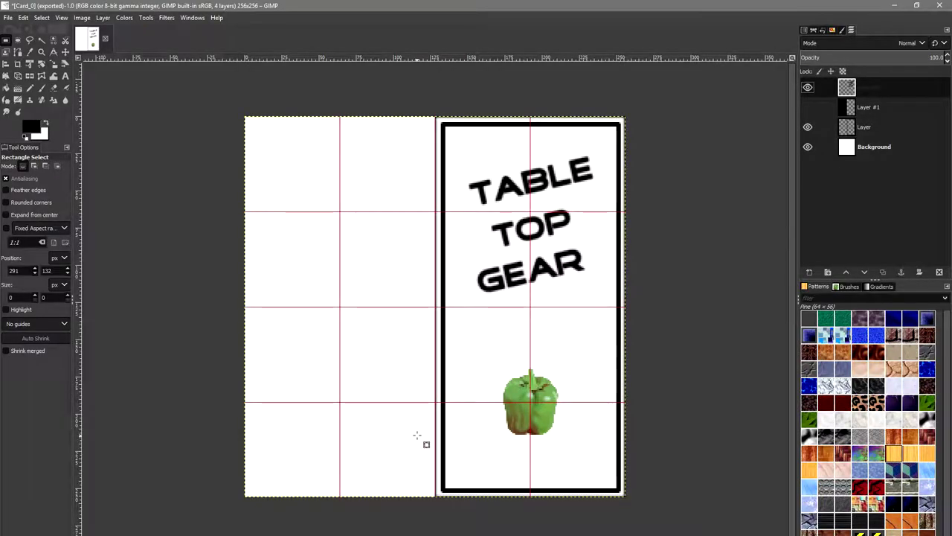
{"action": "left_click", "coordinate": [870, 134]}
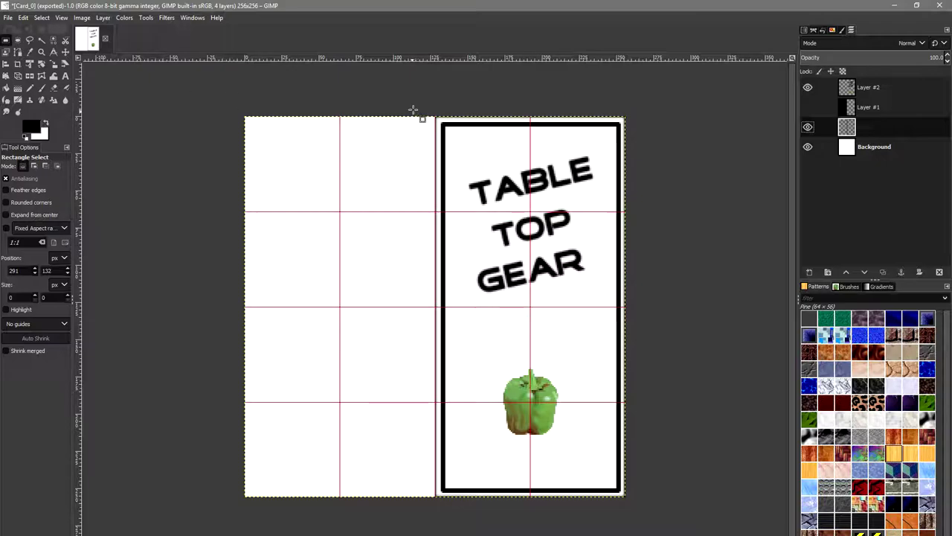
{"action": "left_click_drag", "start_coordinate": [437, 118], "coordinate": [626, 499]}
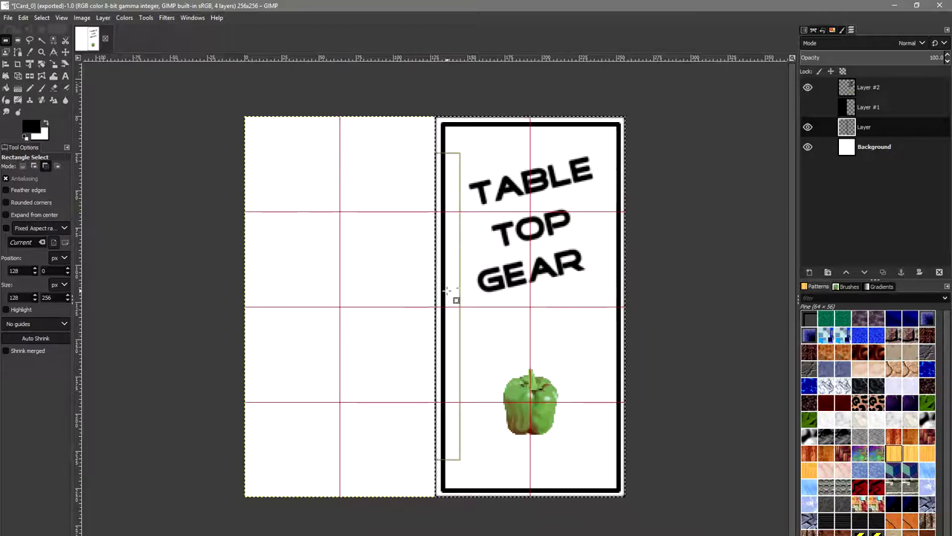
{"action": "key", "text": "ctrl+c"}
{"action": "key", "text": "ctrl+v"}
{"action": "left_click_drag", "start_coordinate": [447, 290], "coordinate": [261, 297]}
{"action": "left_click", "coordinate": [678, 290]}
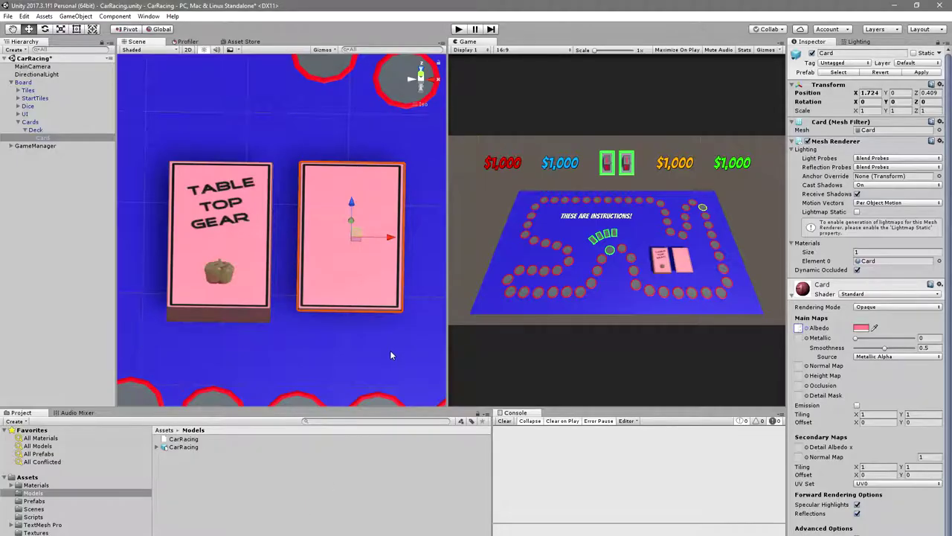
{"action": "left_click_drag", "start_coordinate": [390, 350], "coordinate": [387, 396]}
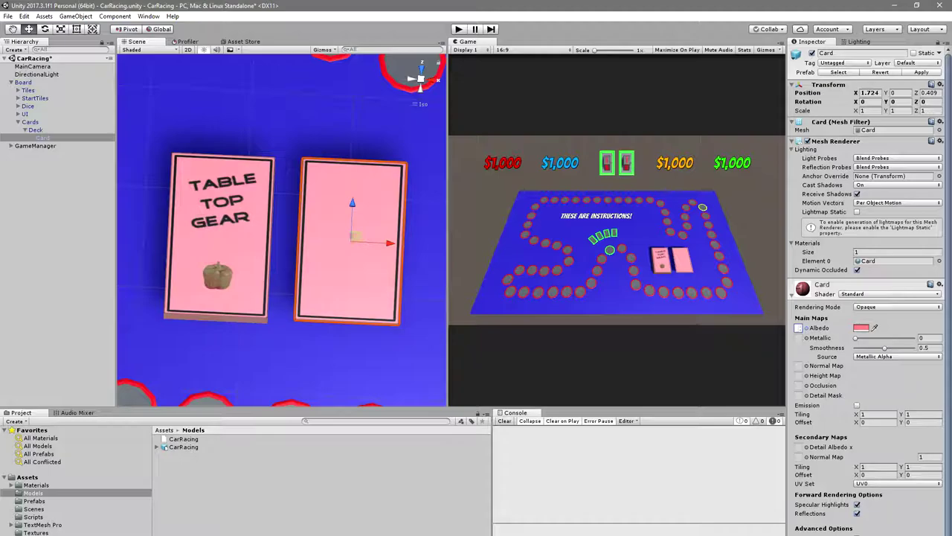
{"action": "mouse_move", "coordinate": [256, 534]}
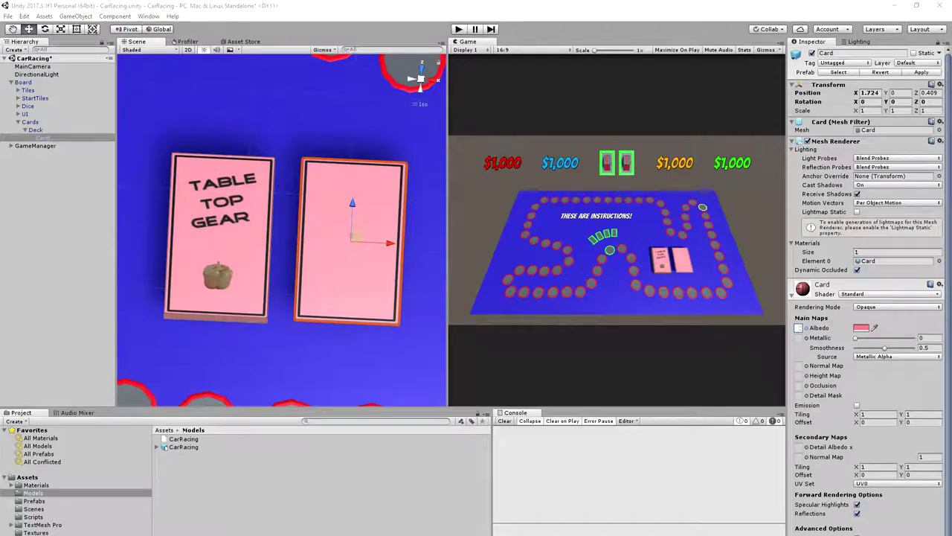
{"action": "left_click", "coordinate": [256, 521]}
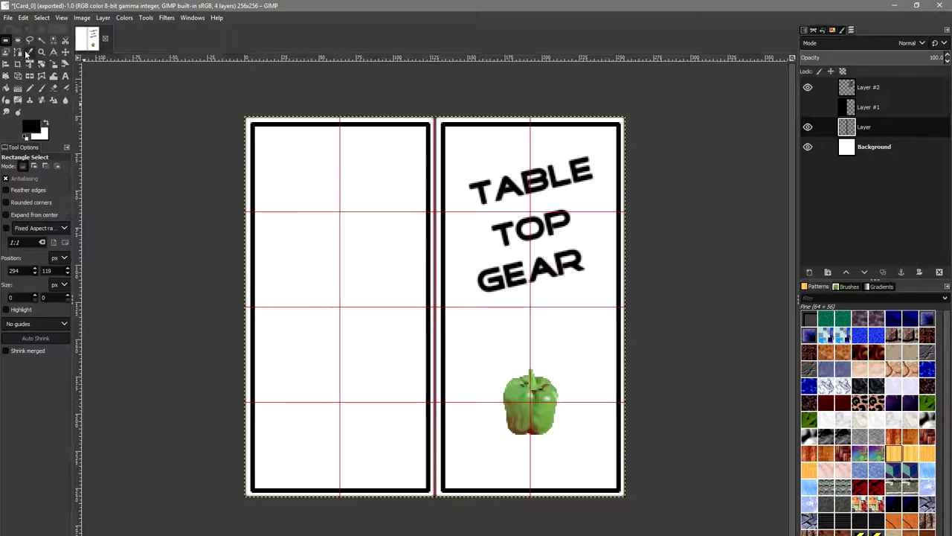
- Duplicate the border layer and raise 'Layer copy' above Layer #2
{"action": "right_click", "coordinate": [882, 127]}
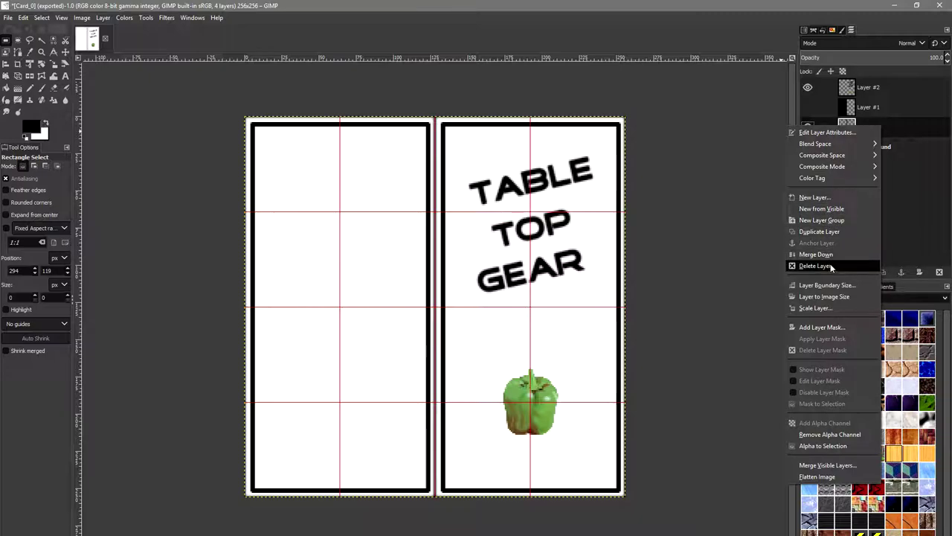
{"action": "left_click", "coordinate": [828, 232]}
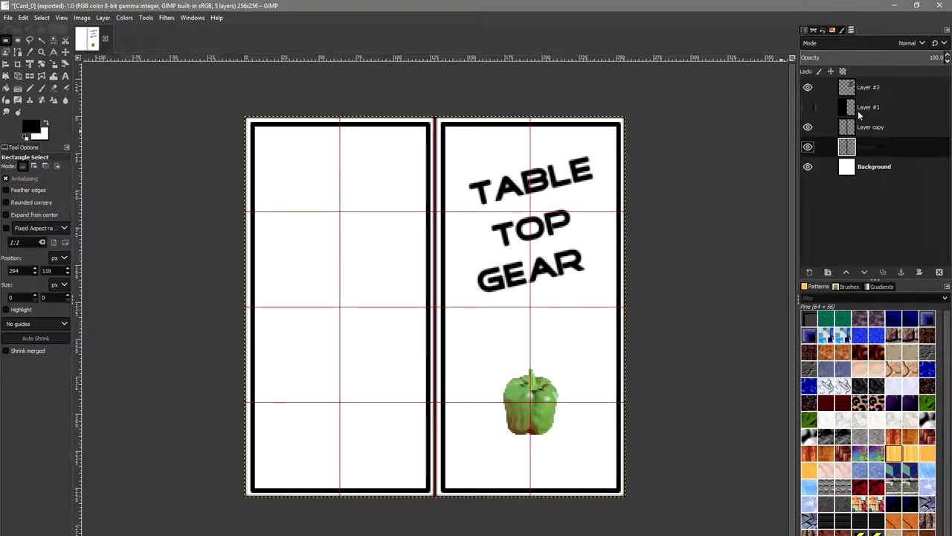
{"action": "left_click_drag", "start_coordinate": [435, 119], "coordinate": [625, 494]}
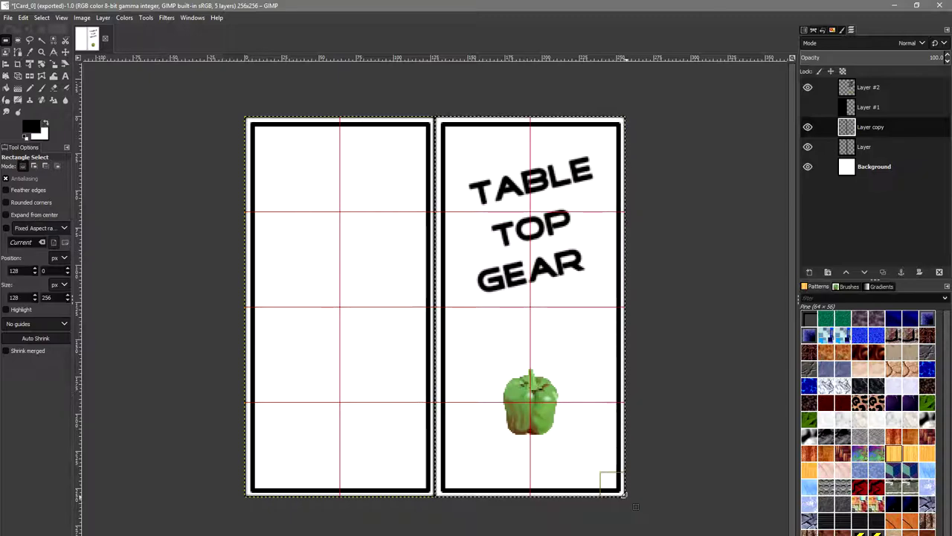
{"action": "left_click", "coordinate": [871, 147]}
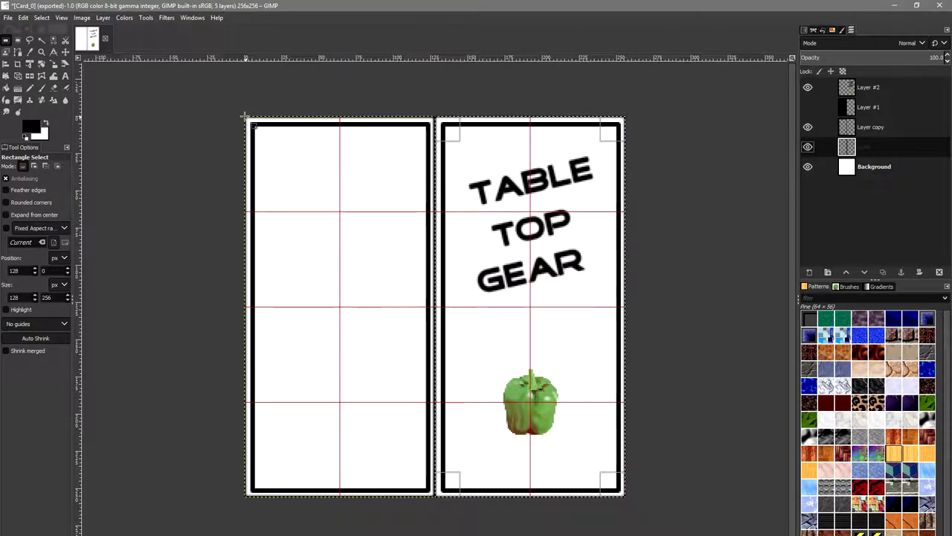
{"action": "left_click_drag", "start_coordinate": [246, 117], "coordinate": [439, 497]}
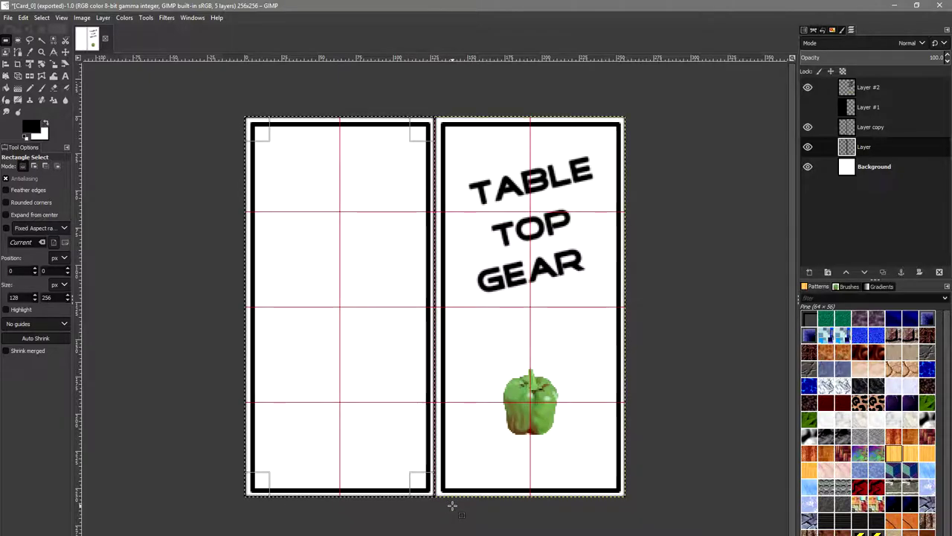
{"action": "left_click", "coordinate": [659, 277]}
{"action": "left_click_drag", "start_coordinate": [870, 127], "coordinate": [834, 105]}
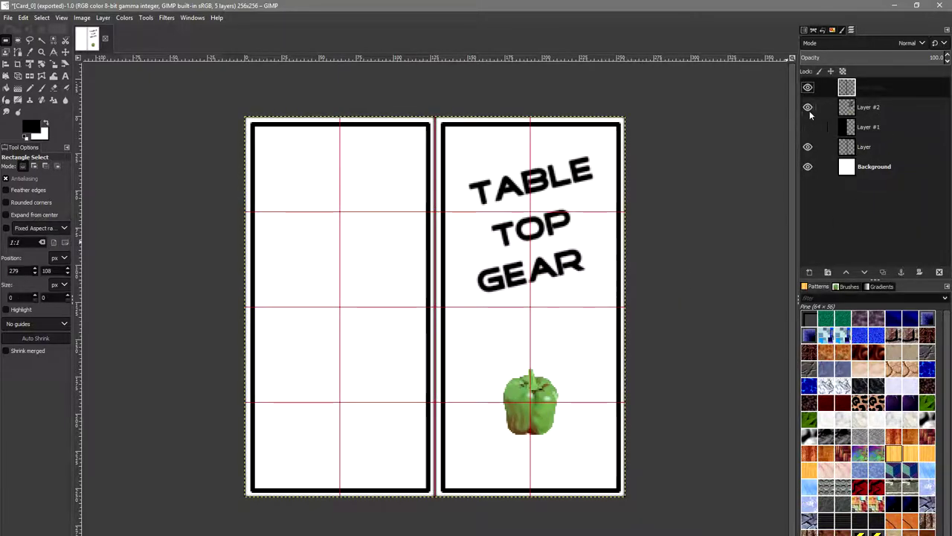
- Check Layer #2's contents, then rectangle-select the upper half of the left back card
{"action": "left_click", "coordinate": [807, 107]}
{"action": "left_click", "coordinate": [808, 109]}
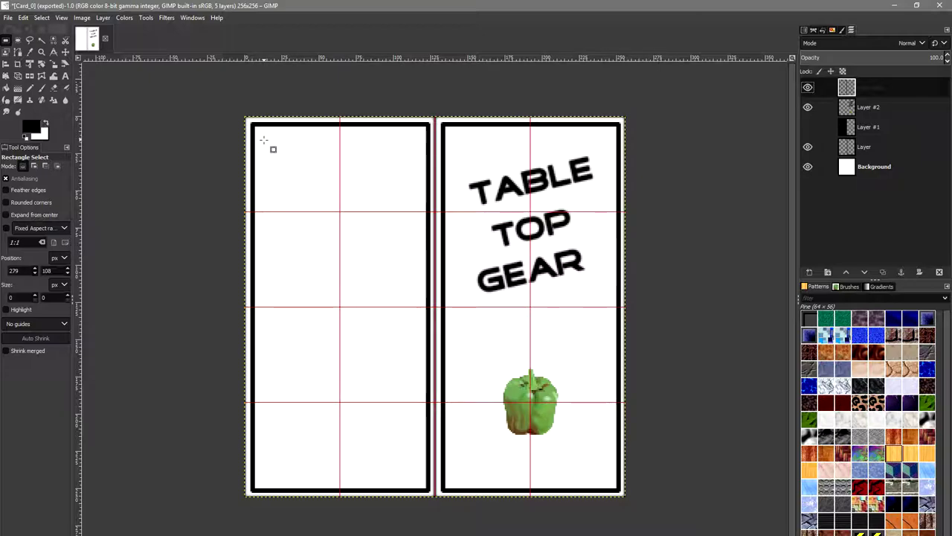
{"action": "left_click_drag", "start_coordinate": [248, 119], "coordinate": [433, 306]}
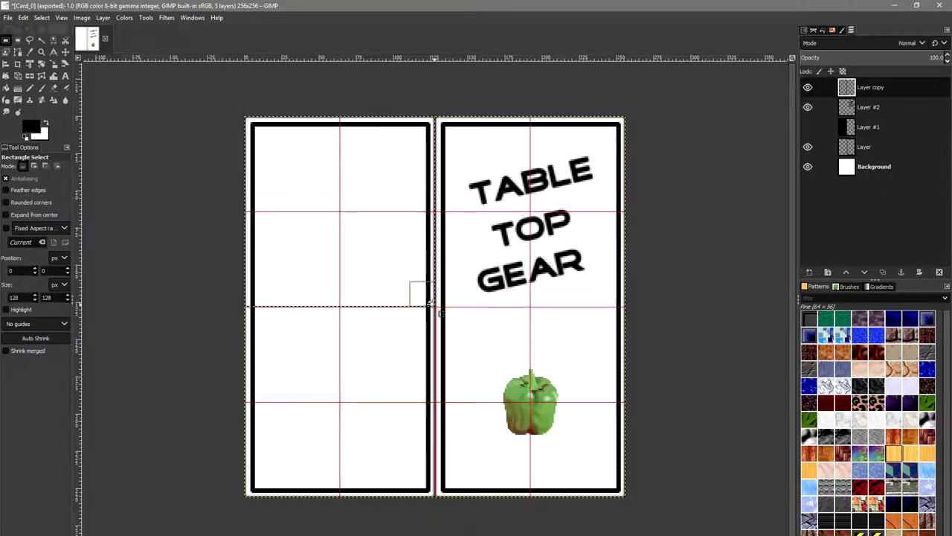
- Shrink the selection by 12 px and fit it as a 101×99 px box at 14,29
{"action": "left_click", "coordinate": [41, 17]}
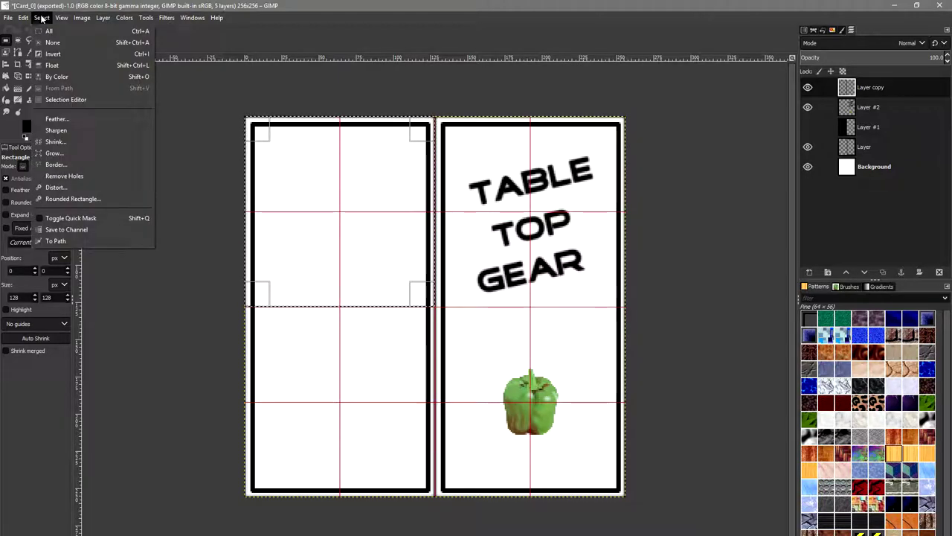
{"action": "left_click", "coordinate": [82, 143]}
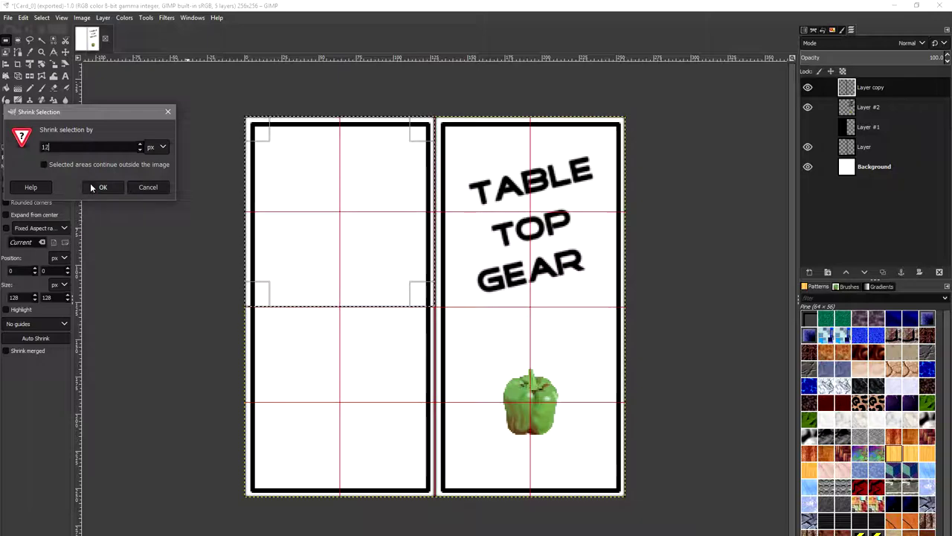
{"action": "key", "text": "Return"}
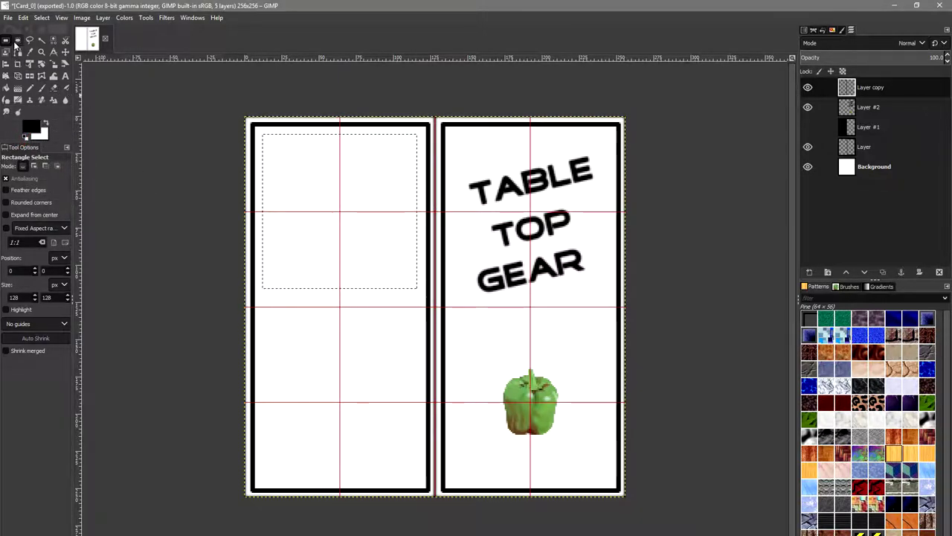
{"action": "left_click", "coordinate": [330, 192]}
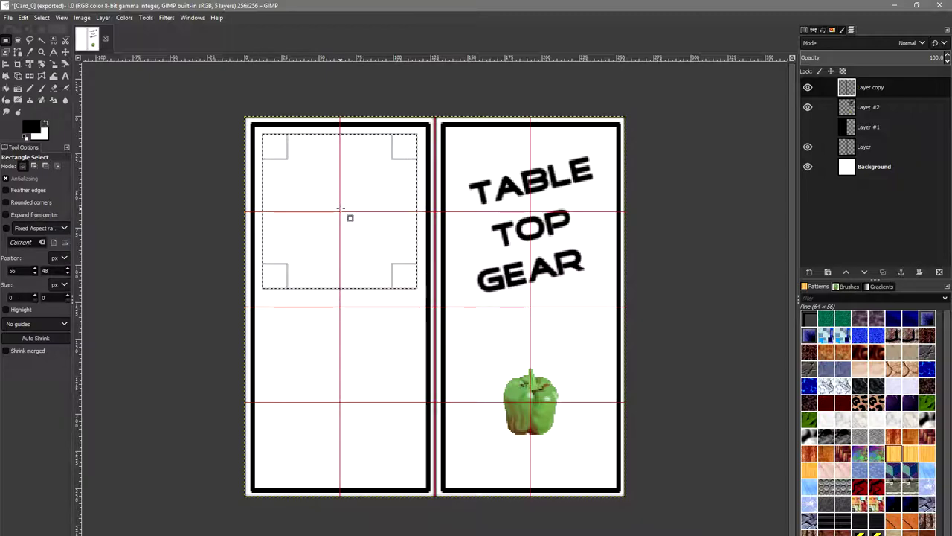
{"action": "left_click_drag", "start_coordinate": [340, 209], "coordinate": [340, 229]}
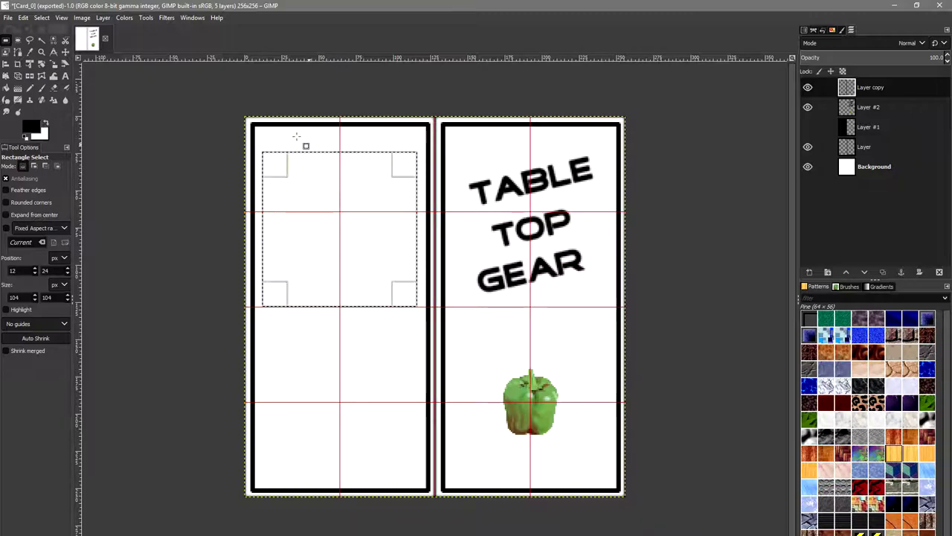
{"action": "left_click_drag", "start_coordinate": [299, 152], "coordinate": [326, 177]}
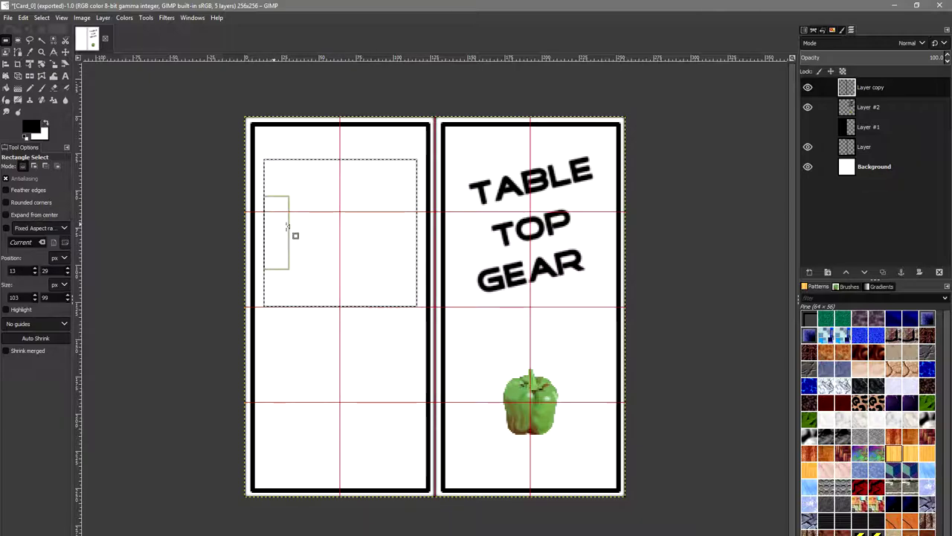
{"action": "left_click_drag", "start_coordinate": [404, 234], "coordinate": [410, 238]}
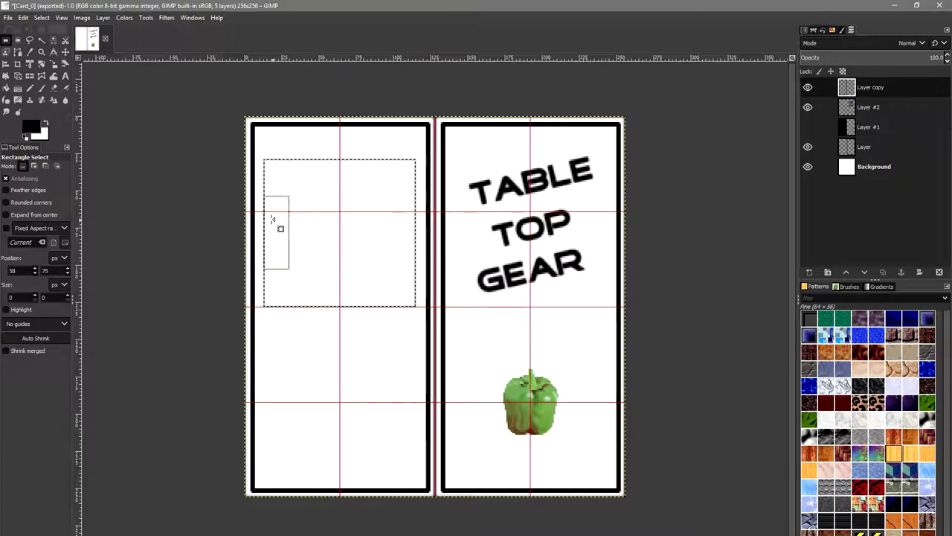
{"action": "left_click_drag", "start_coordinate": [275, 212], "coordinate": [278, 216]}
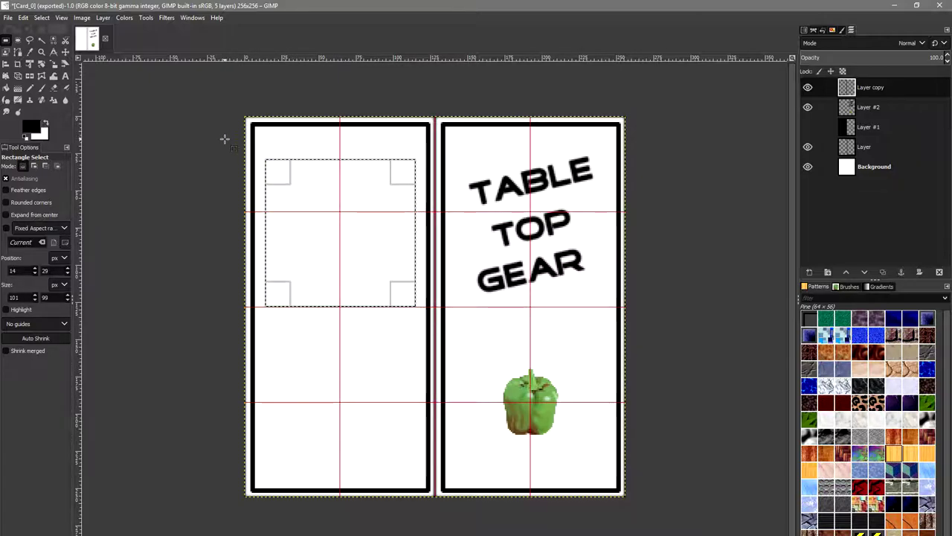
{"action": "left_click", "coordinate": [23, 17]}
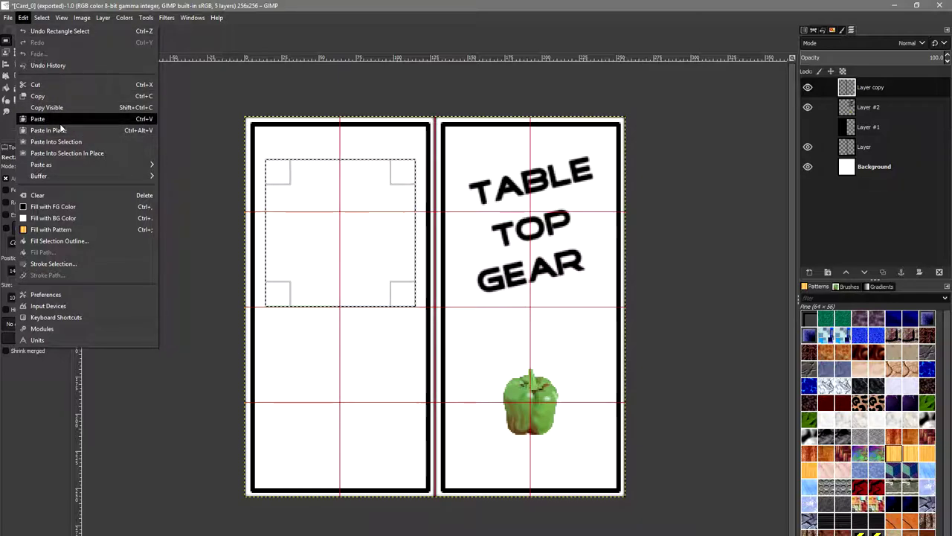
- Stroke the selection outline, then undo the resulting ring of pepper strokes
{"action": "left_click", "coordinate": [68, 264]}
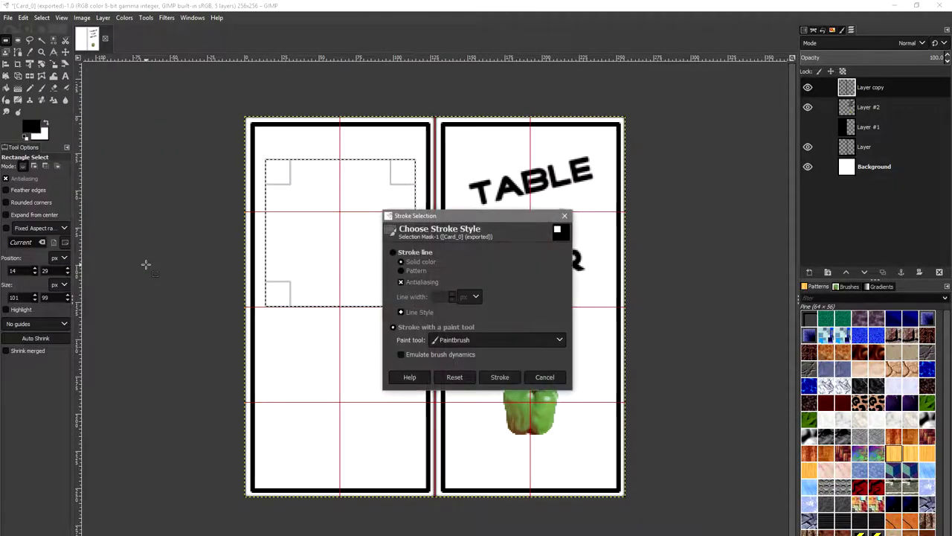
{"action": "left_click", "coordinate": [496, 377]}
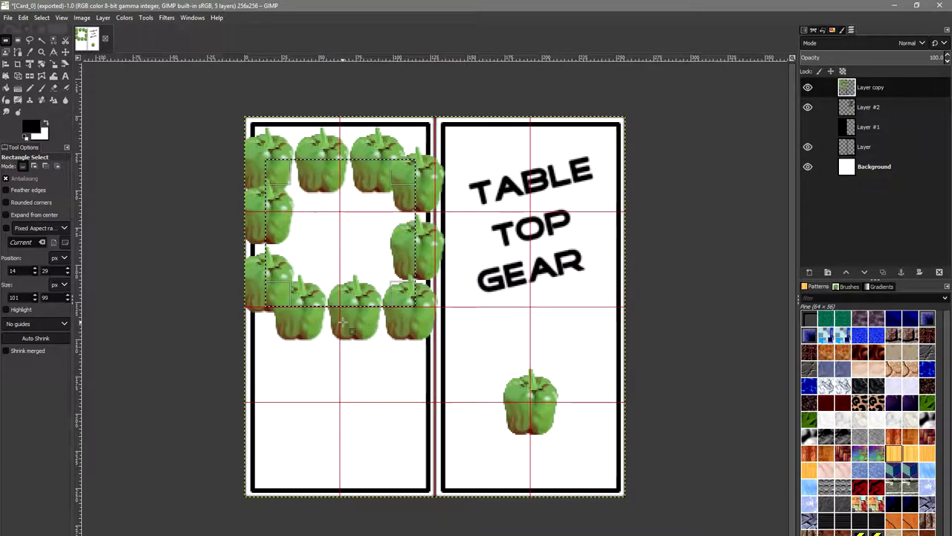
{"action": "key", "text": "ctrl+z"}
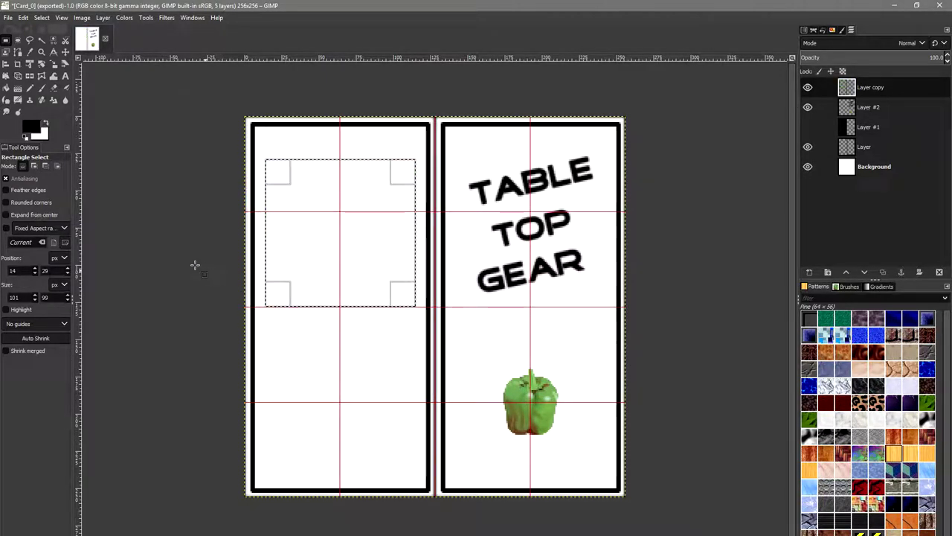
- Set up the paintbrush with the 2. Hardness 050 brush at size 5
{"action": "left_click", "coordinate": [41, 87]}
{"action": "left_click", "coordinate": [14, 204]}
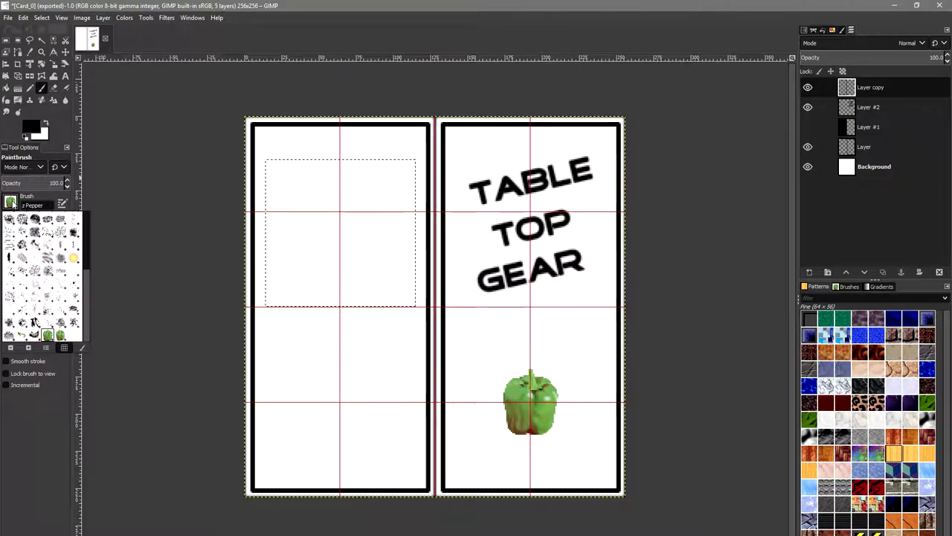
{"action": "scroll", "coordinate": [60, 275], "scroll_direction": "up", "scroll_amount": 5}
{"action": "left_click", "coordinate": [50, 289]}
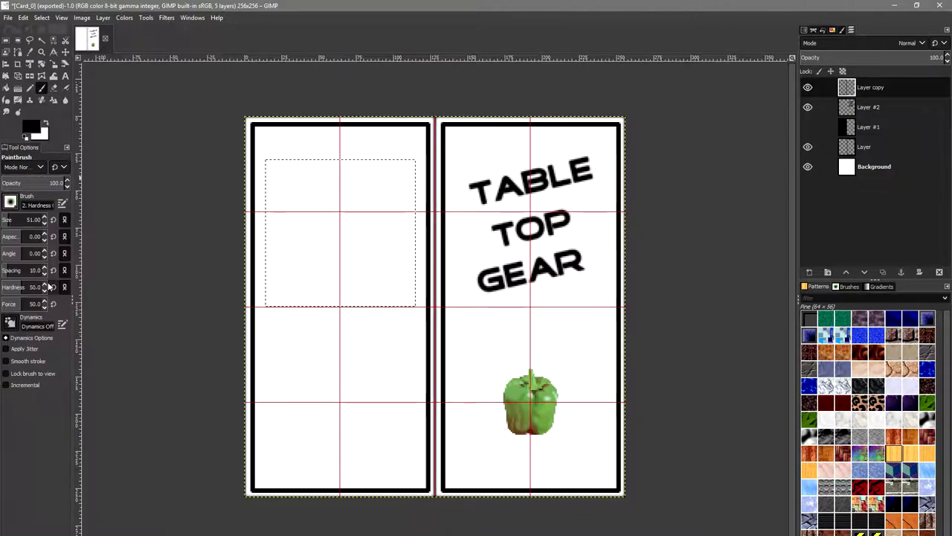
{"action": "left_click", "coordinate": [33, 219]}
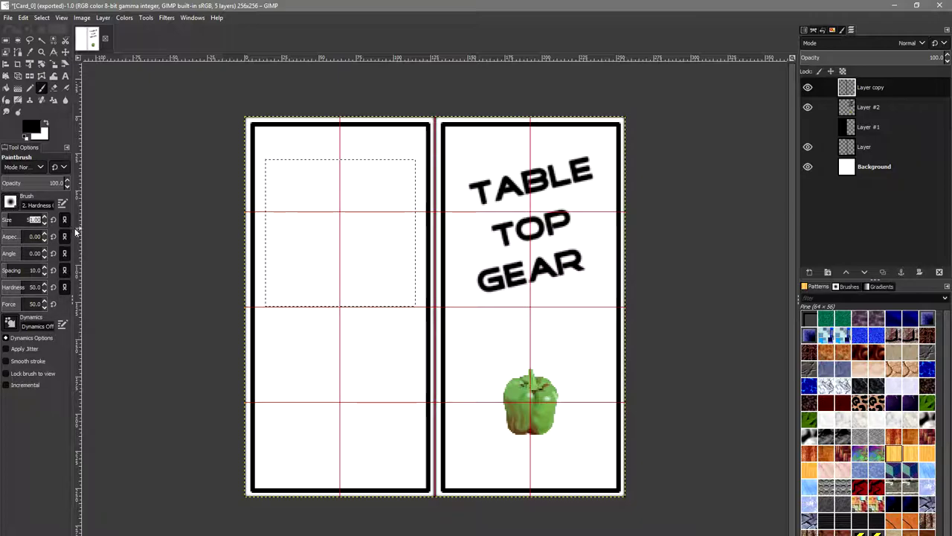
{"action": "type", "text": "5.00"}
- Stroke the picture-box selection with the thin black brush, then deselect
{"action": "left_click", "coordinate": [24, 17]}
{"action": "mouse_move", "coordinate": [34, 20]}
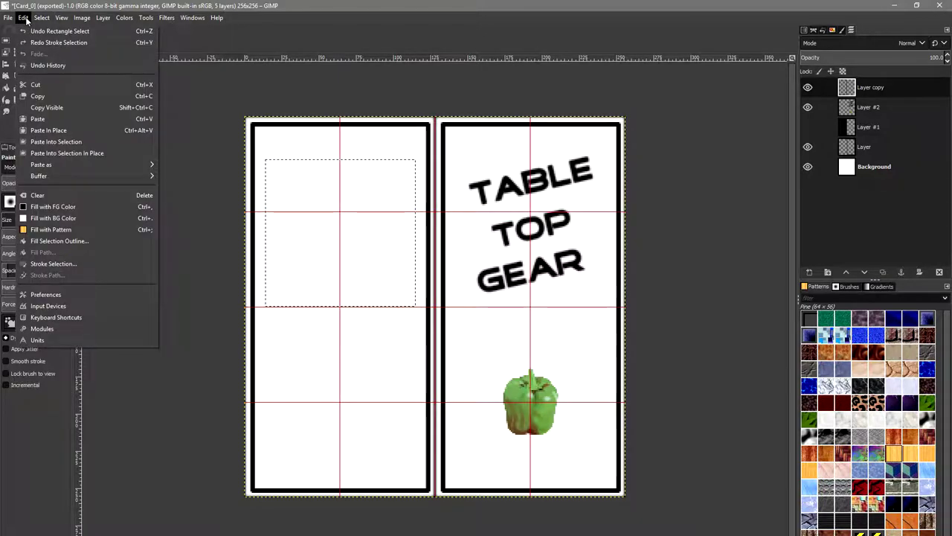
{"action": "left_click", "coordinate": [74, 264]}
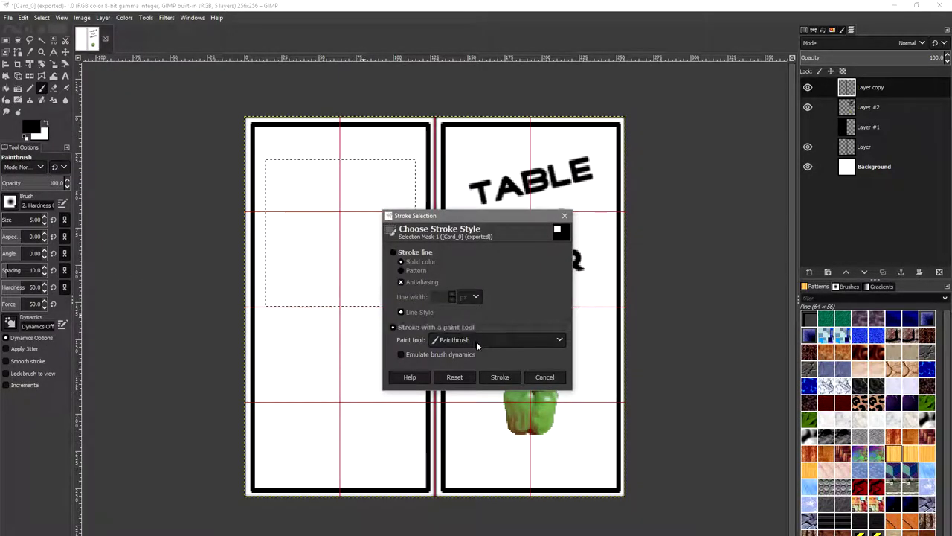
{"action": "left_click", "coordinate": [482, 377]}
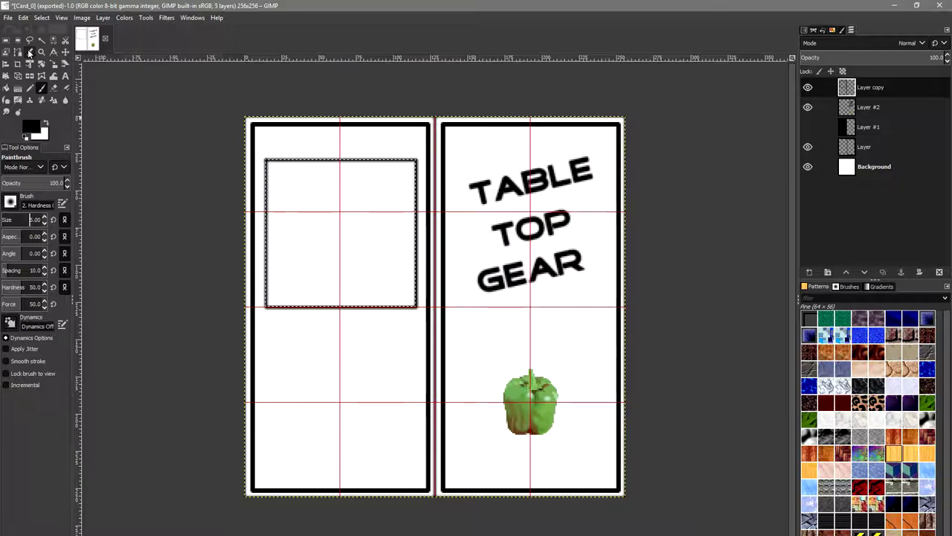
{"action": "left_click", "coordinate": [6, 40]}
{"action": "left_click", "coordinate": [321, 347]}
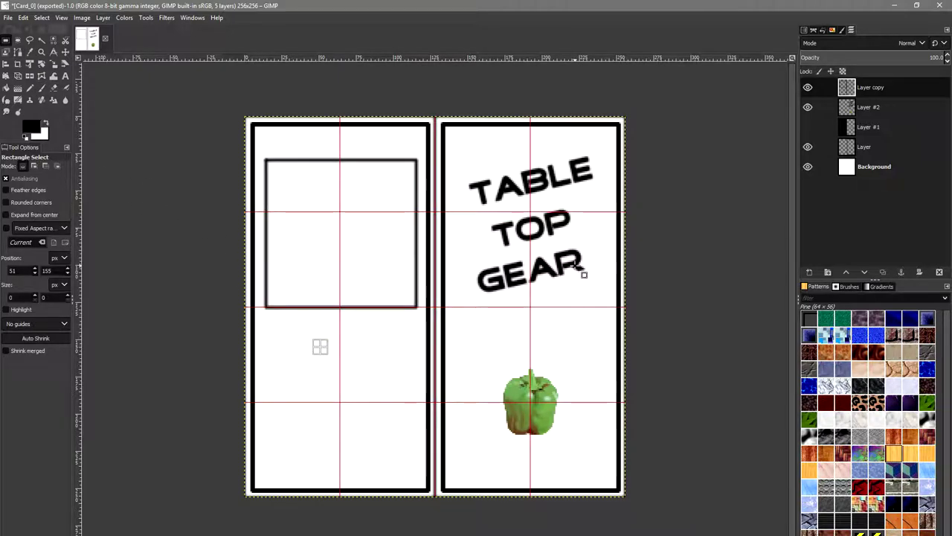
- Add a new layer from the Layers panel context menu, accepting the default settings
{"action": "right_click", "coordinate": [863, 104]}
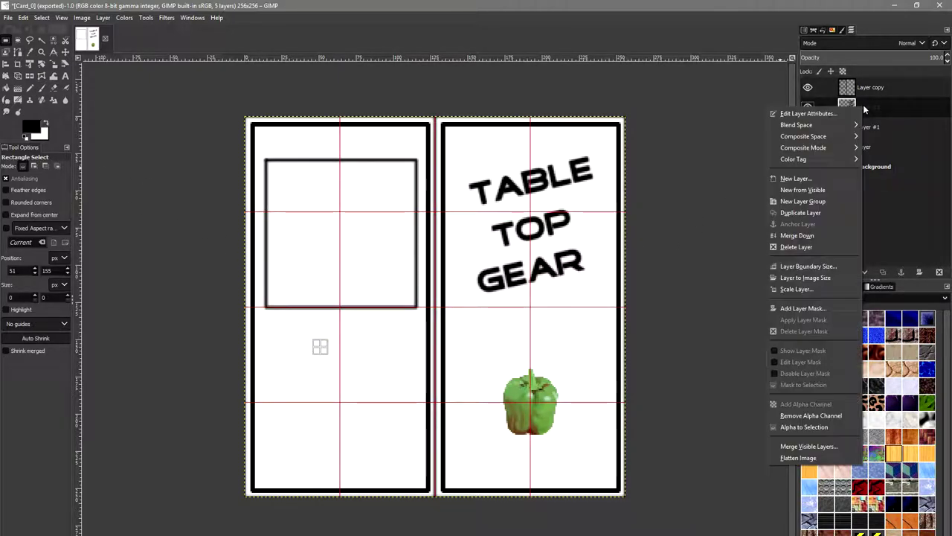
{"action": "left_click", "coordinate": [809, 178]}
{"action": "key", "text": "Return"}
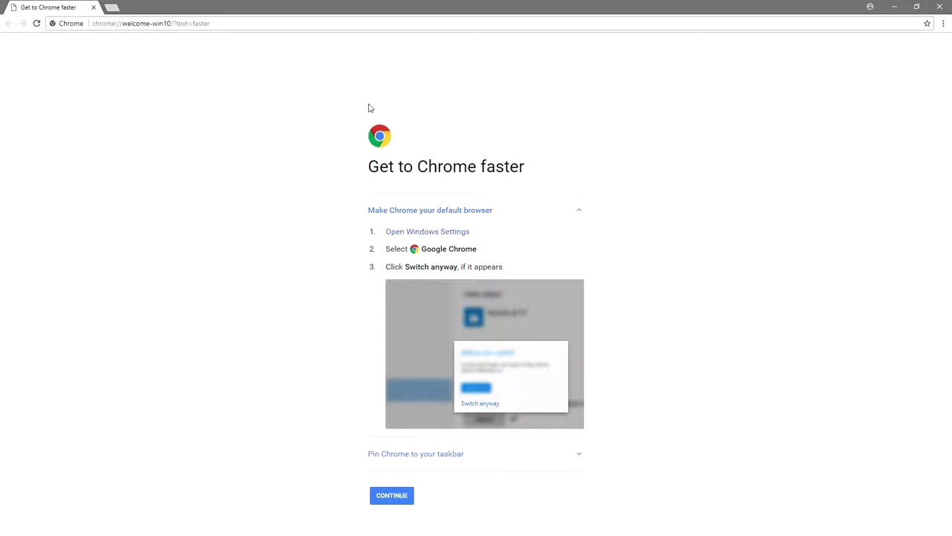
- Search 'google' from the address bar and go to the Google homepage
{"action": "left_click", "coordinate": [219, 23]}
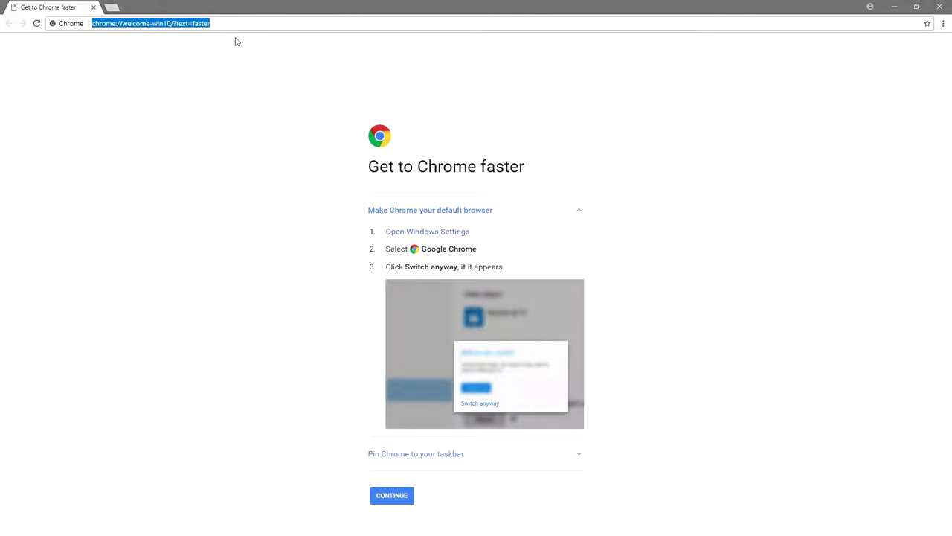
{"action": "type", "text": "go"}
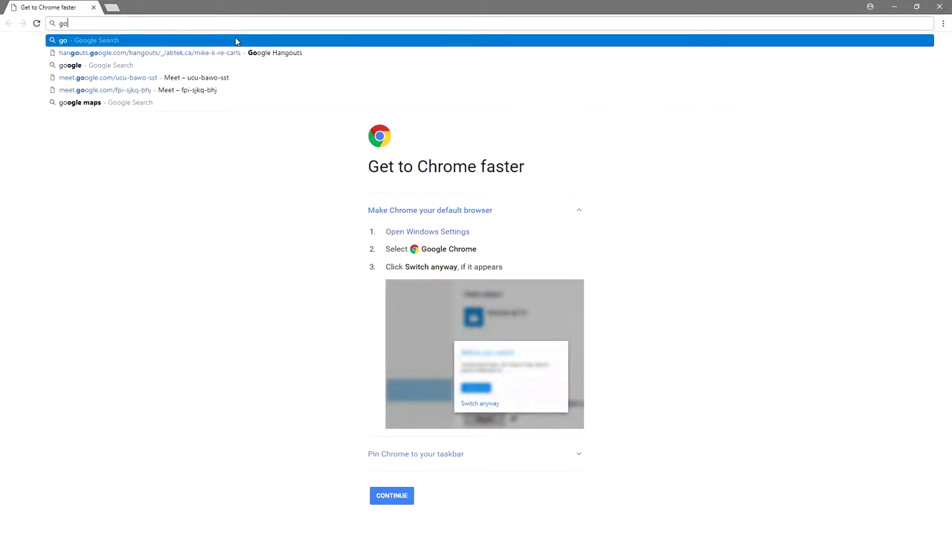
{"action": "type", "text": "ogle"}
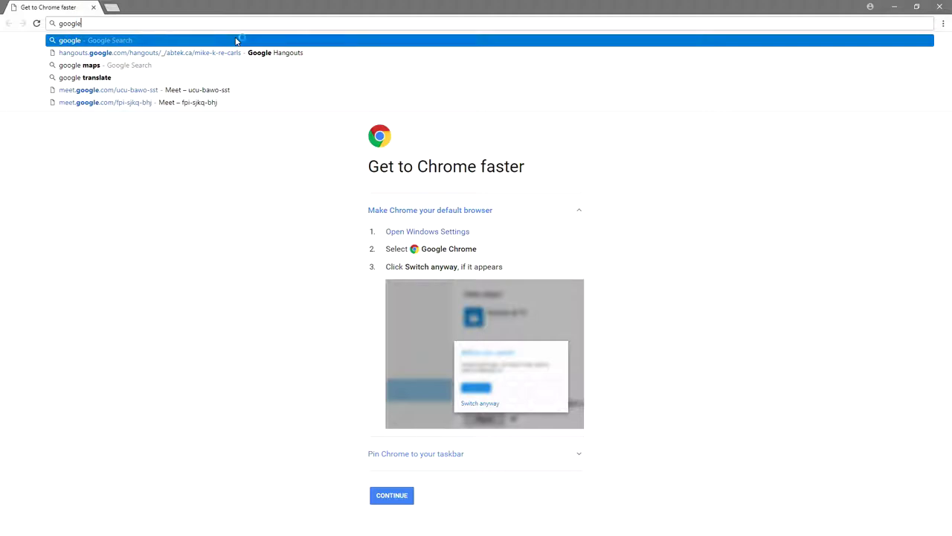
{"action": "key", "text": "Return"}
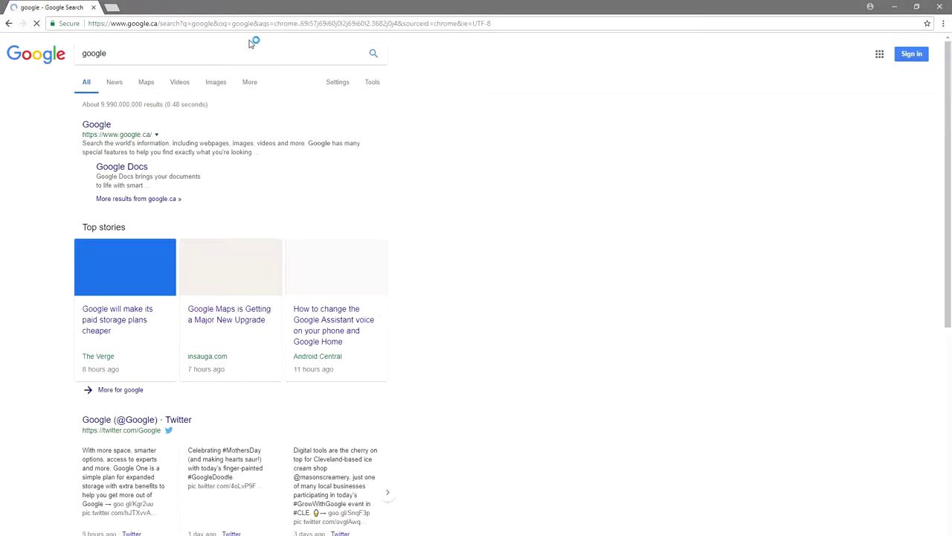
{"action": "left_click", "coordinate": [101, 125]}
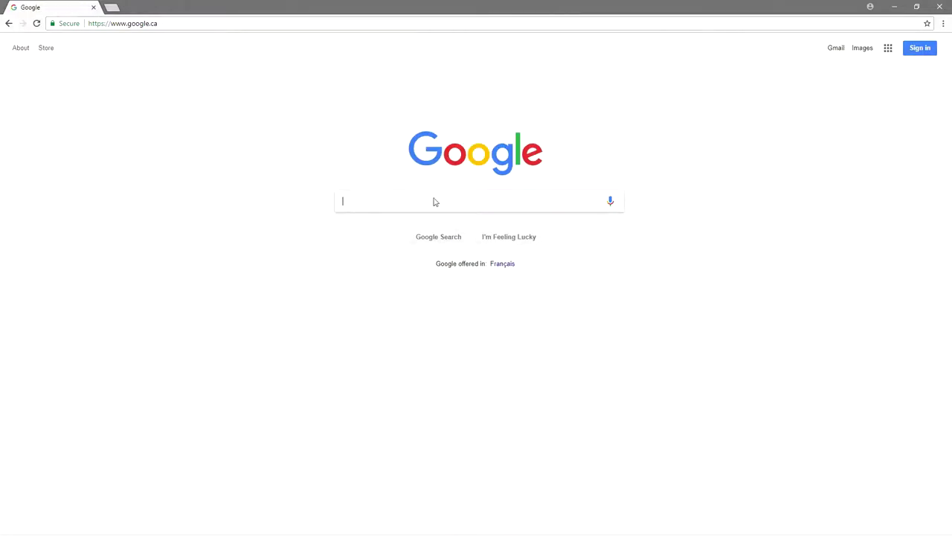
- Search Google for 'car'
{"action": "left_click", "coordinate": [429, 200]}
{"action": "type", "text": "car"}
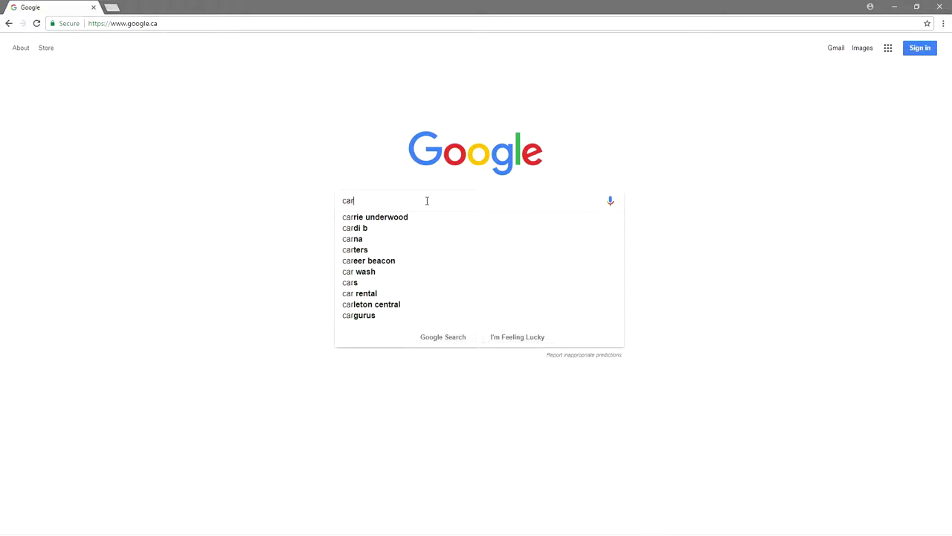
{"action": "key", "text": "Return"}
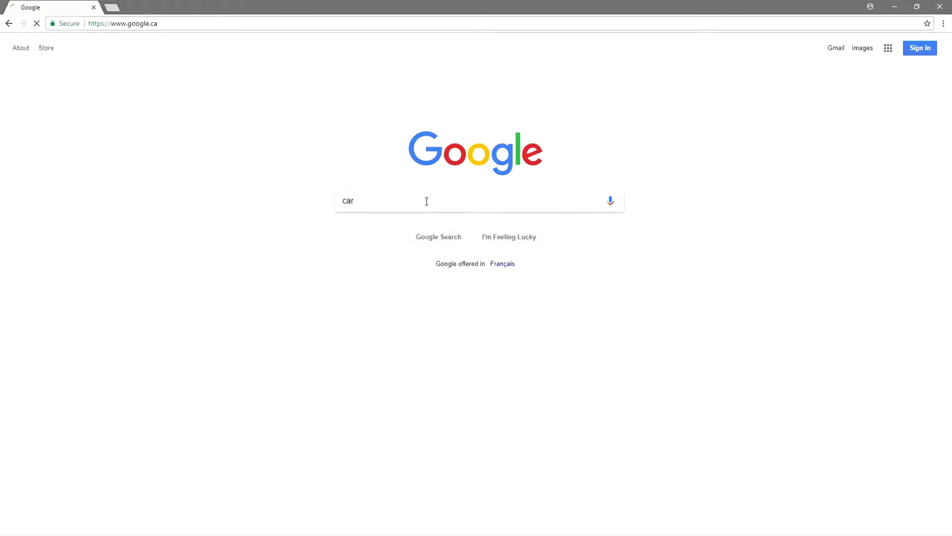
- Show 'car' image results with Usage rights set to 'Labeled for reuse with modification'
{"action": "left_click", "coordinate": [114, 82]}
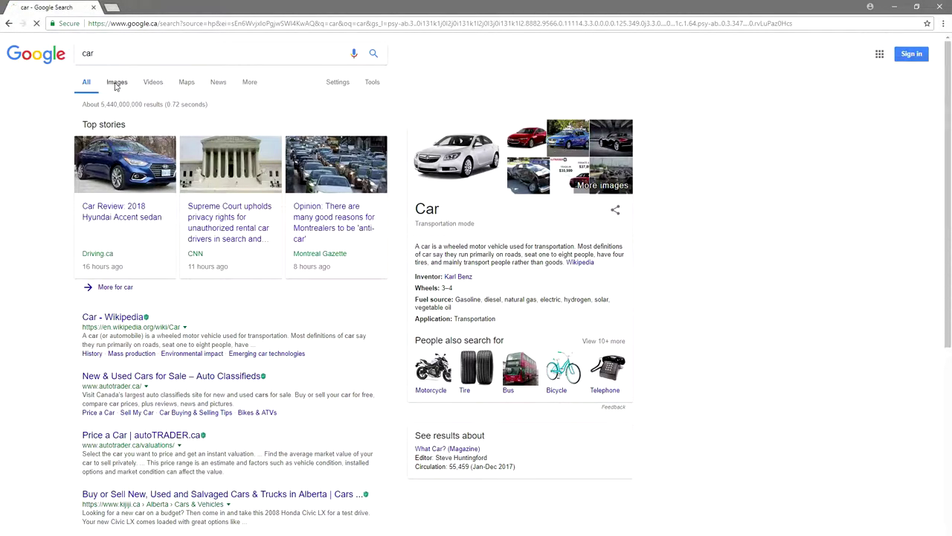
{"action": "left_click", "coordinate": [373, 83]}
{"action": "left_click", "coordinate": [187, 102]}
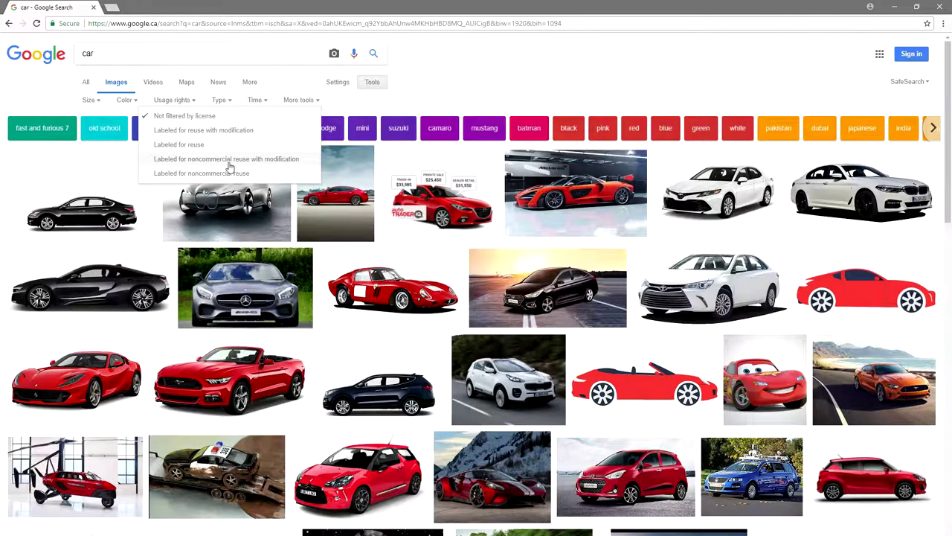
{"action": "left_click", "coordinate": [232, 131]}
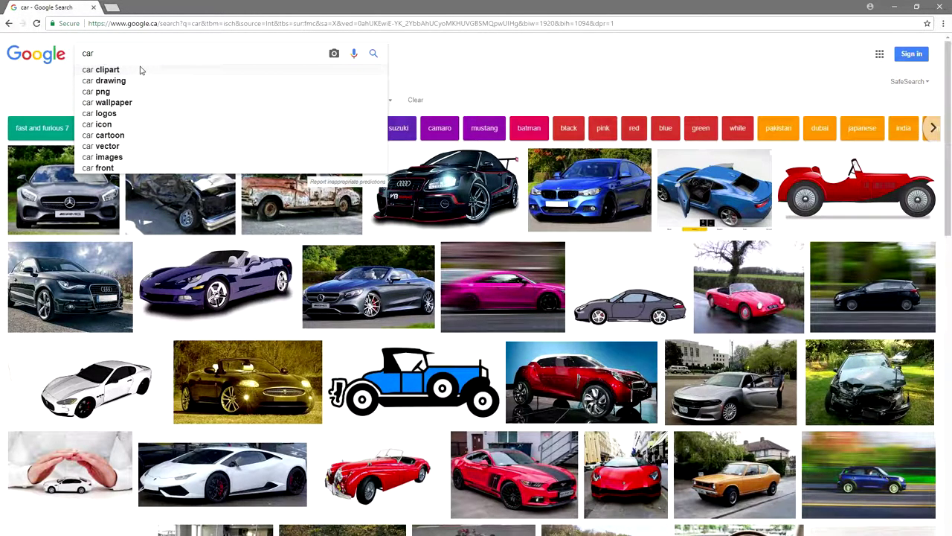
- Search images for 'car icon' and browse the results
{"action": "type", "text": "icon"}
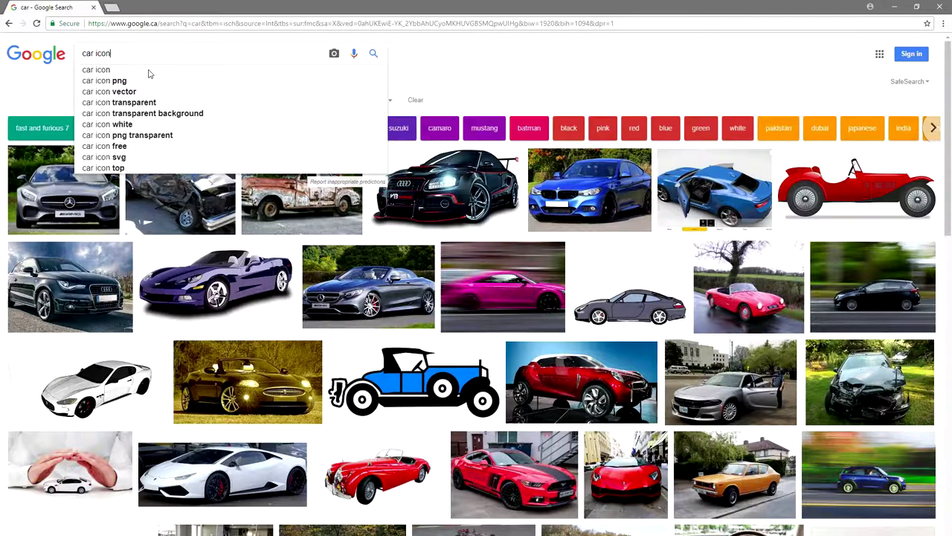
{"action": "key", "text": "Return"}
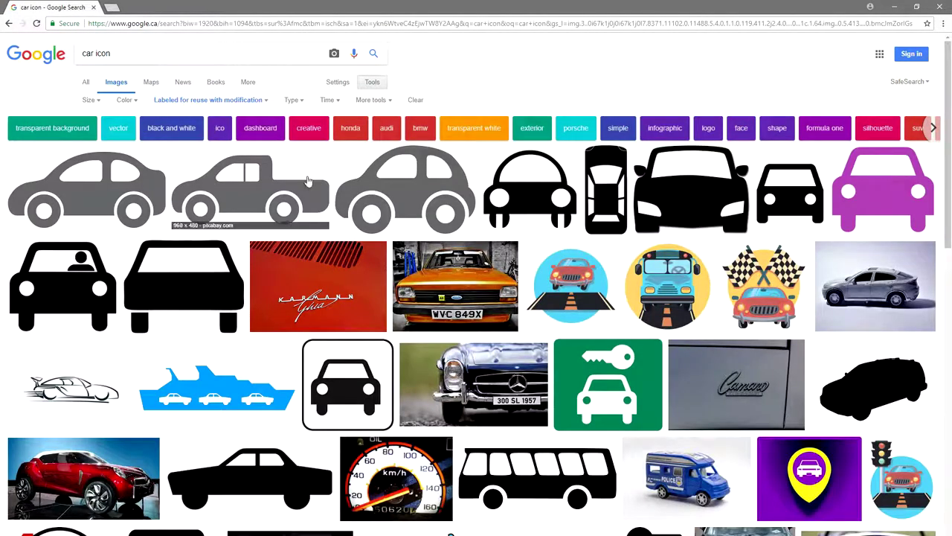
{"action": "scroll", "coordinate": [417, 231], "scroll_direction": "down", "scroll_amount": 6}
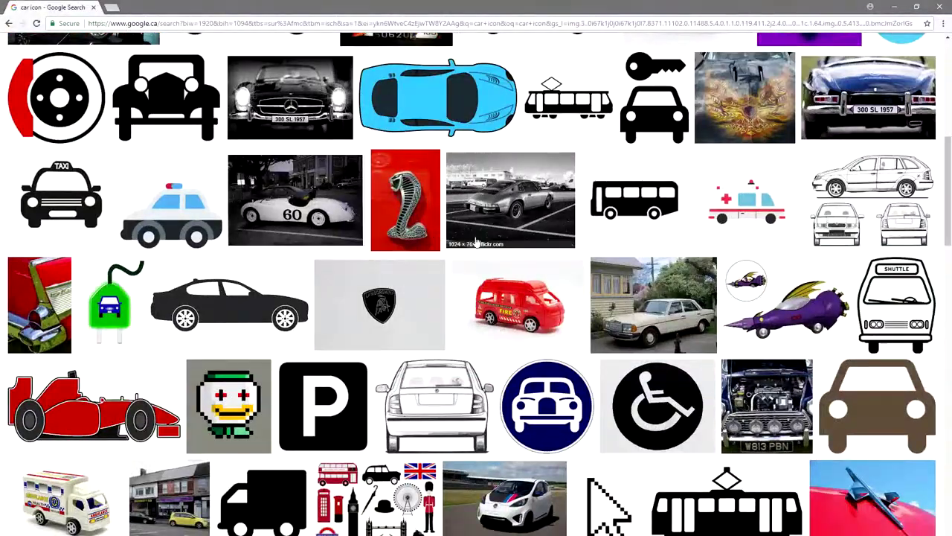
{"action": "scroll", "coordinate": [473, 247], "scroll_direction": "up", "scroll_amount": 4}
{"action": "scroll", "coordinate": [472, 248], "scroll_direction": "up", "scroll_amount": 3}
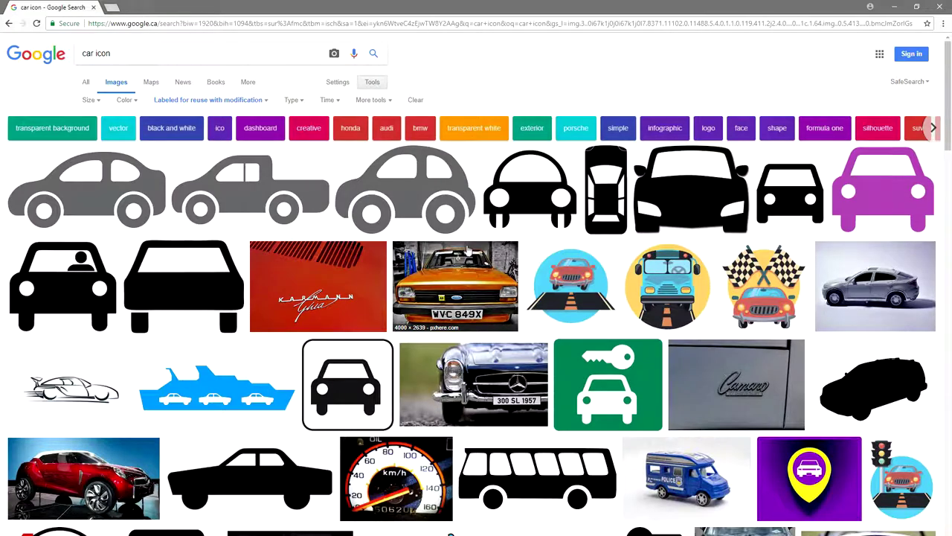
{"action": "scroll", "coordinate": [288, 354], "scroll_direction": "down", "scroll_amount": 2}
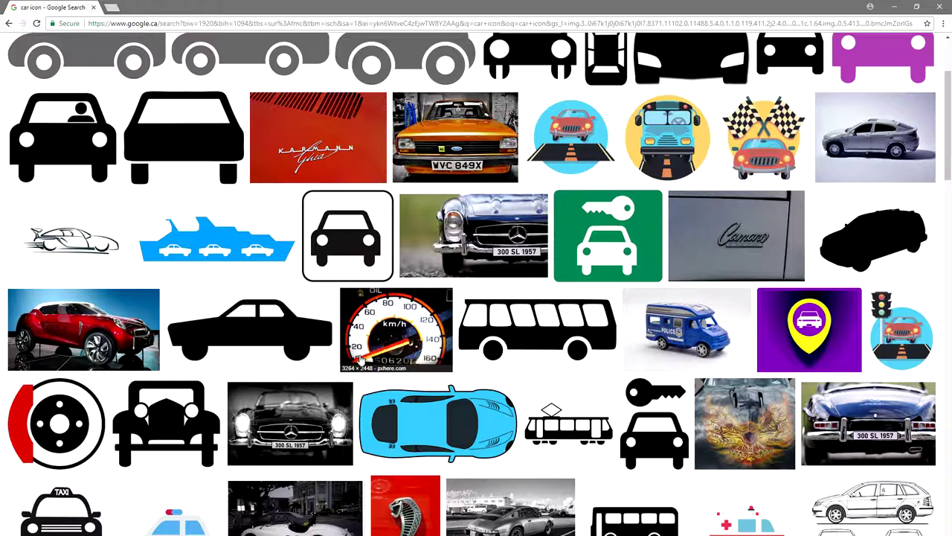
{"action": "scroll", "coordinate": [462, 282], "scroll_direction": "up", "scroll_amount": 2}
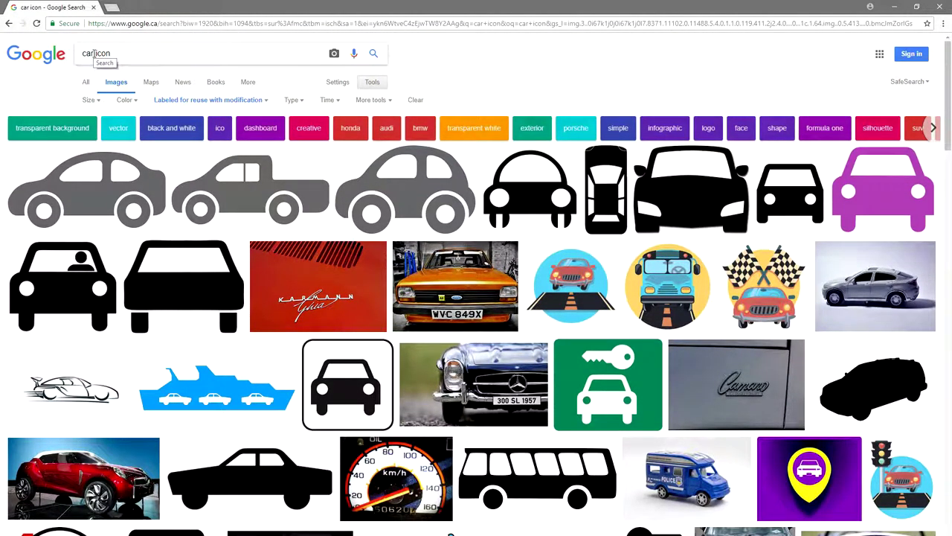
- Change the query to 'swap icon' and scroll through the results
{"action": "left_click_drag", "start_coordinate": [95, 53], "coordinate": [69, 56]}
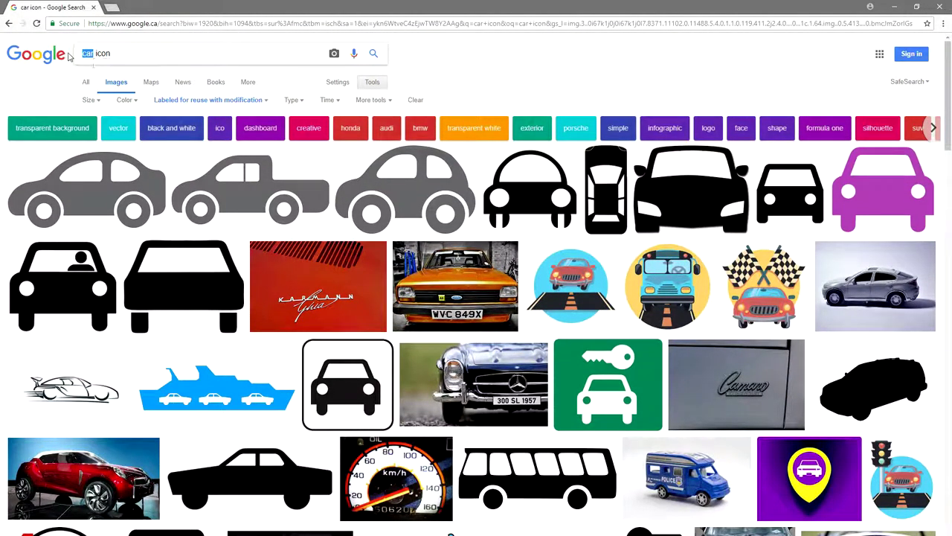
{"action": "type", "text": "swap"}
{"action": "left_click", "coordinate": [119, 79]}
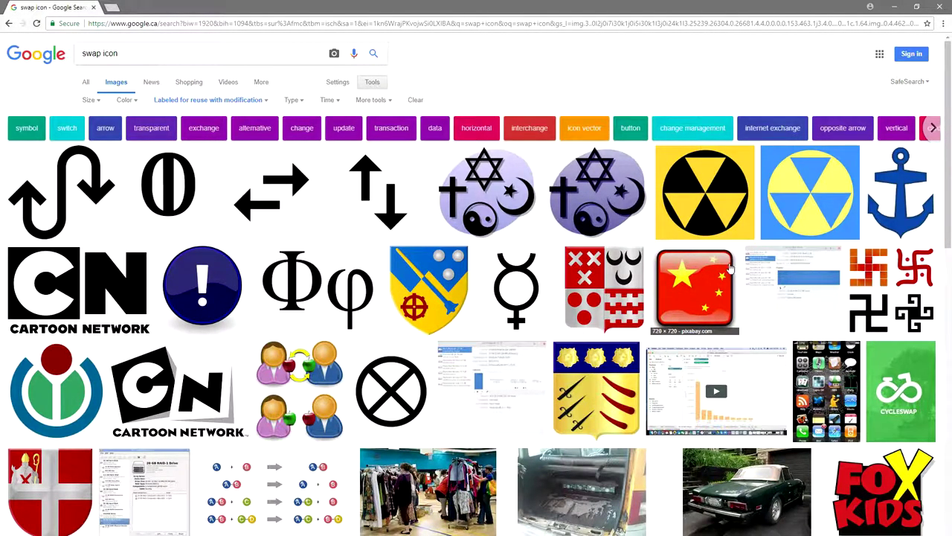
{"action": "scroll", "coordinate": [531, 311], "scroll_direction": "down", "scroll_amount": 2}
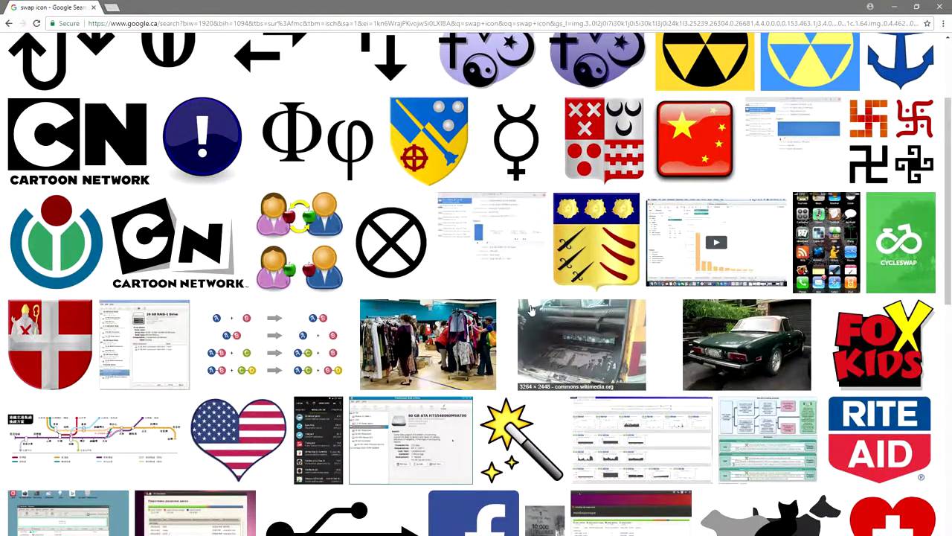
{"action": "scroll", "coordinate": [531, 311], "scroll_direction": "down", "scroll_amount": 5}
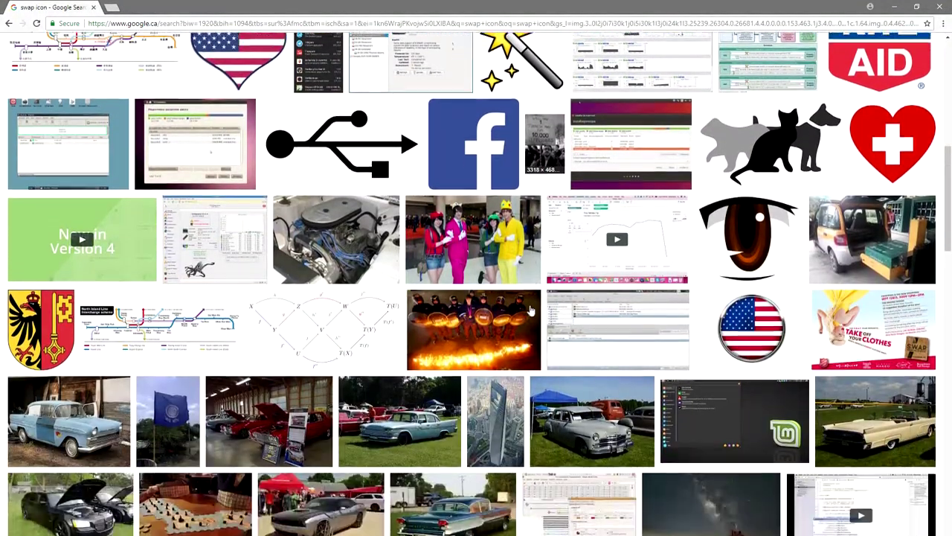
{"action": "scroll", "coordinate": [531, 311], "scroll_direction": "down", "scroll_amount": 4}
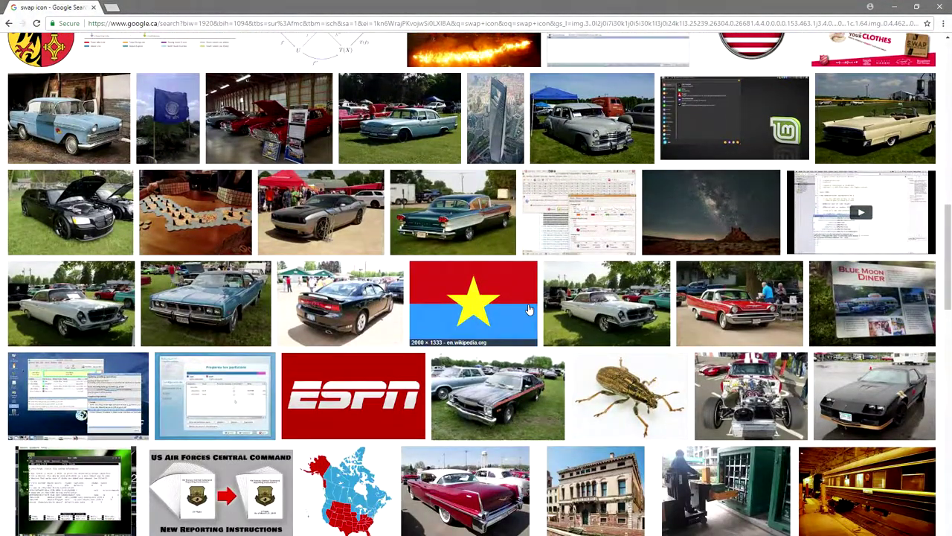
{"action": "scroll", "coordinate": [528, 310], "scroll_direction": "down", "scroll_amount": 5}
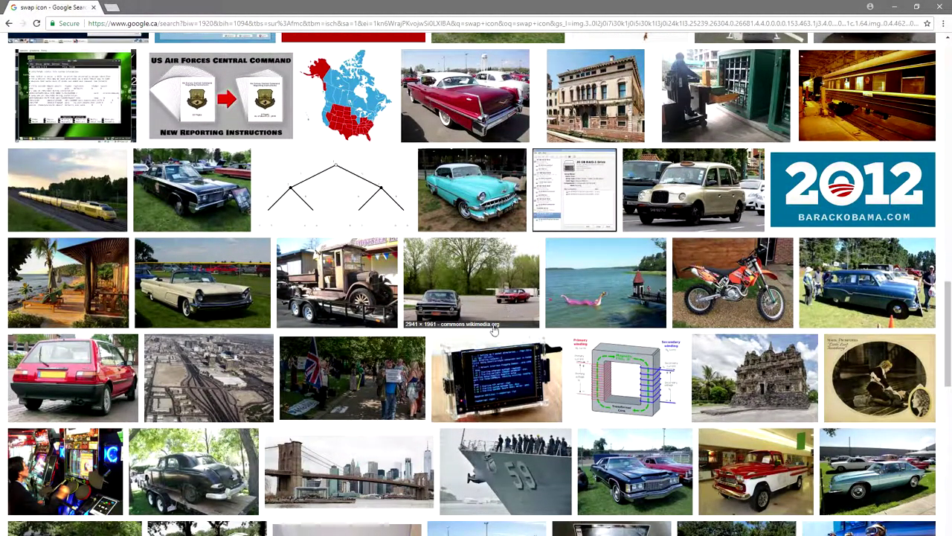
{"action": "scroll", "coordinate": [523, 331], "scroll_direction": "down", "scroll_amount": 6}
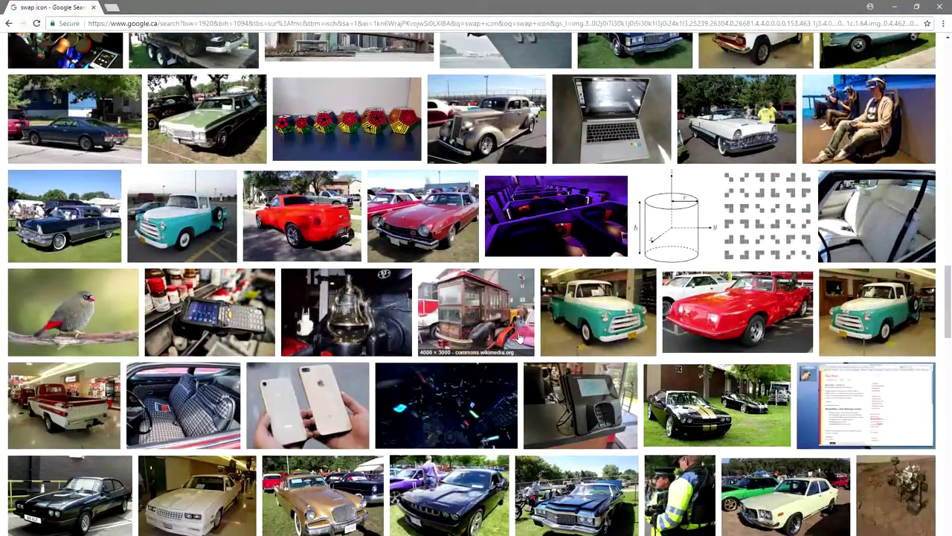
{"action": "scroll", "coordinate": [519, 338], "scroll_direction": "down", "scroll_amount": 6}
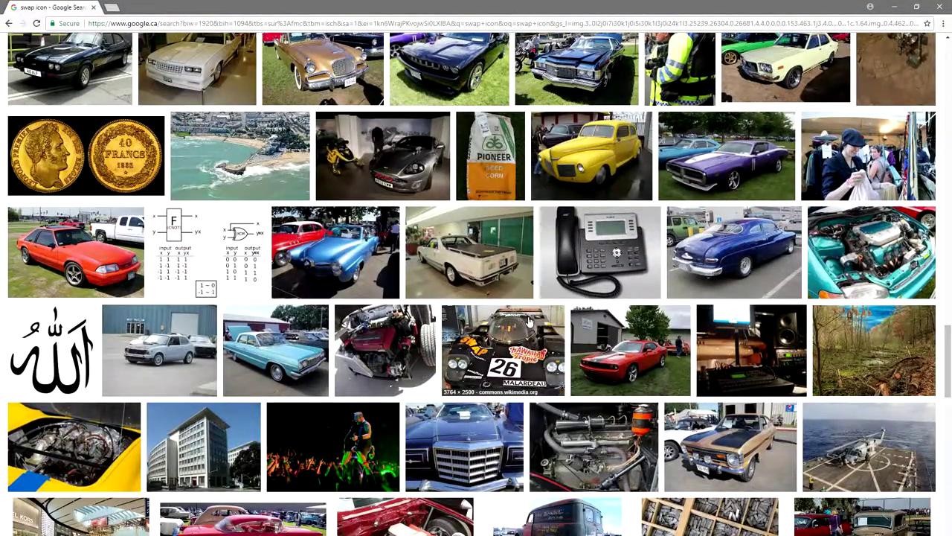
{"action": "scroll", "coordinate": [506, 335], "scroll_direction": "down", "scroll_amount": 15}
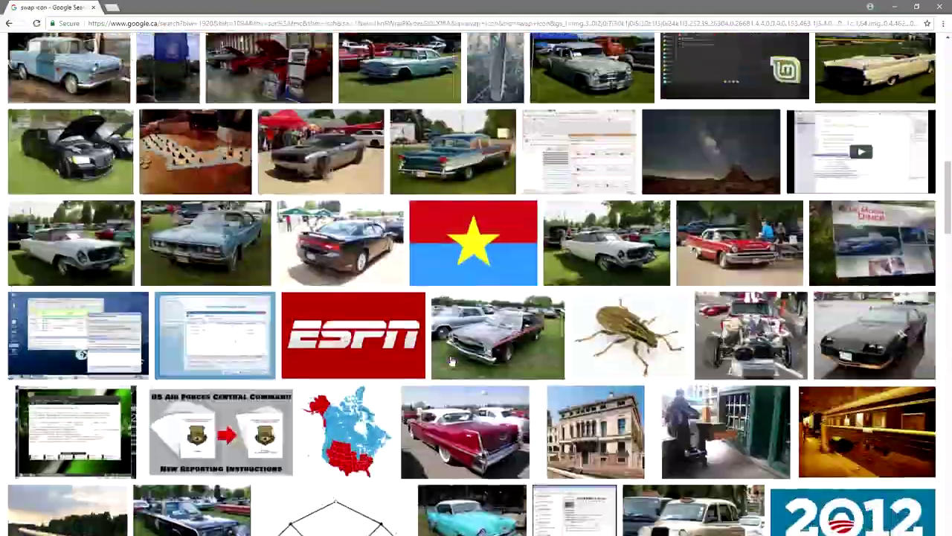
- Preview the S-shaped swap arrow icon and copy the image
{"action": "scroll", "coordinate": [450, 361], "scroll_direction": "up", "scroll_amount": 2}
{"action": "scroll", "coordinate": [451, 361], "scroll_direction": "up", "scroll_amount": 20}
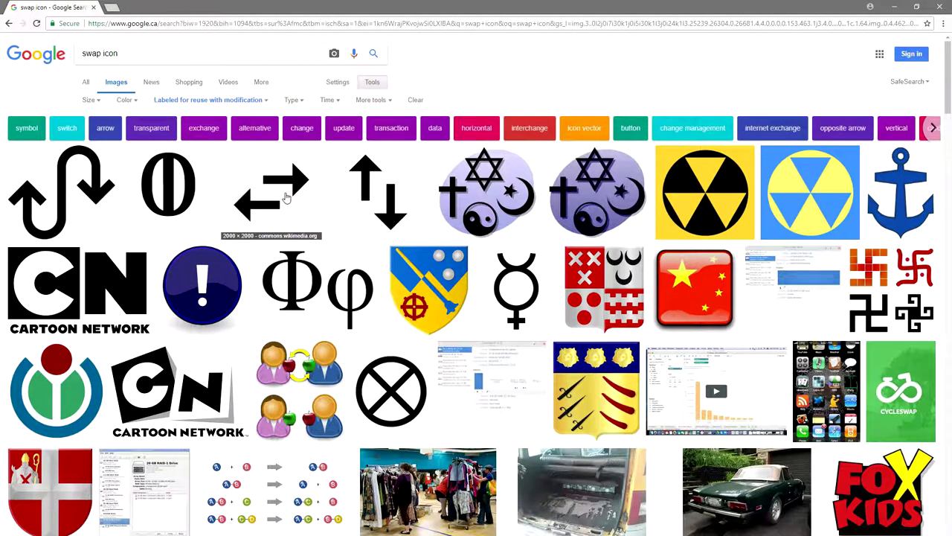
{"action": "left_click", "coordinate": [54, 175]}
{"action": "right_click", "coordinate": [336, 300]}
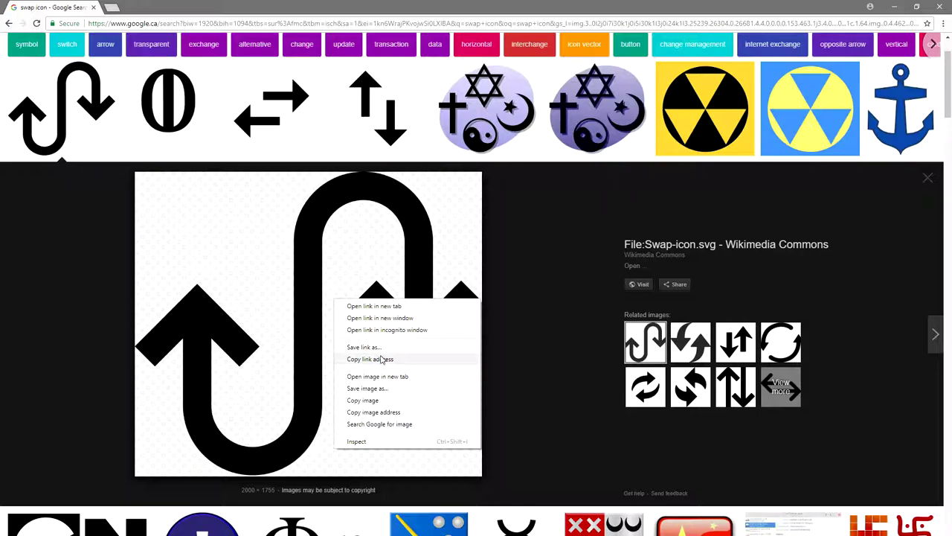
{"action": "left_click", "coordinate": [372, 409]}
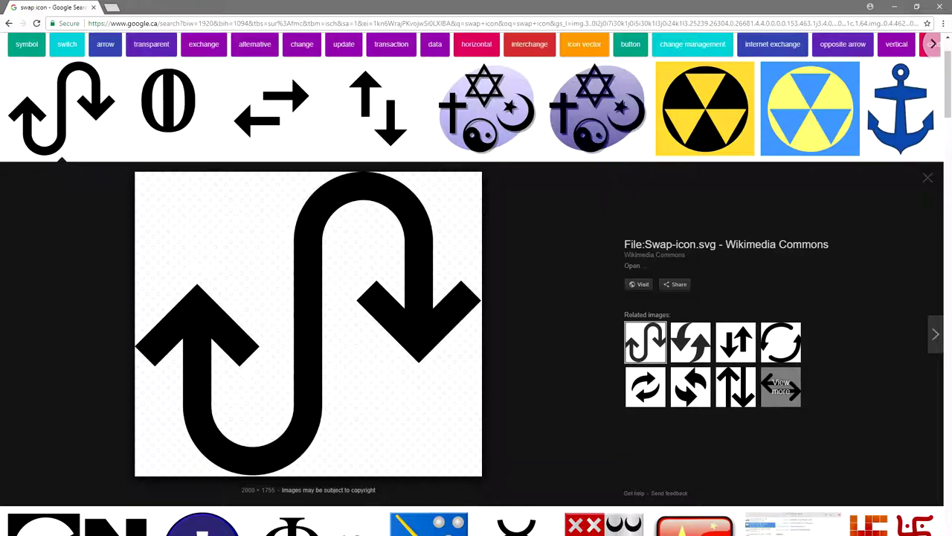
- In GIMP, make Layer #3 active and paste the copied swap icon
{"action": "key", "text": "alt+Tab"}
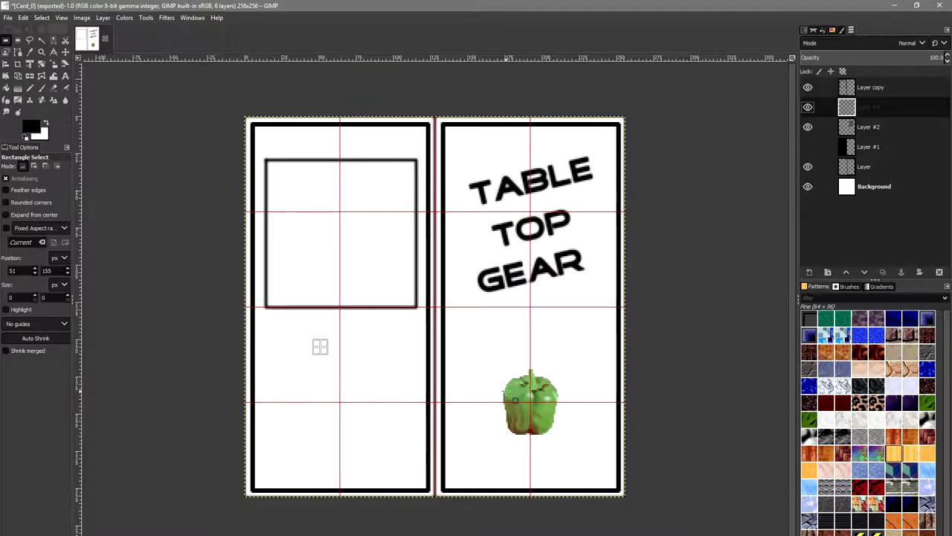
{"action": "left_click", "coordinate": [870, 128]}
{"action": "left_click", "coordinate": [900, 108]}
{"action": "key", "text": "ctrl+v"}
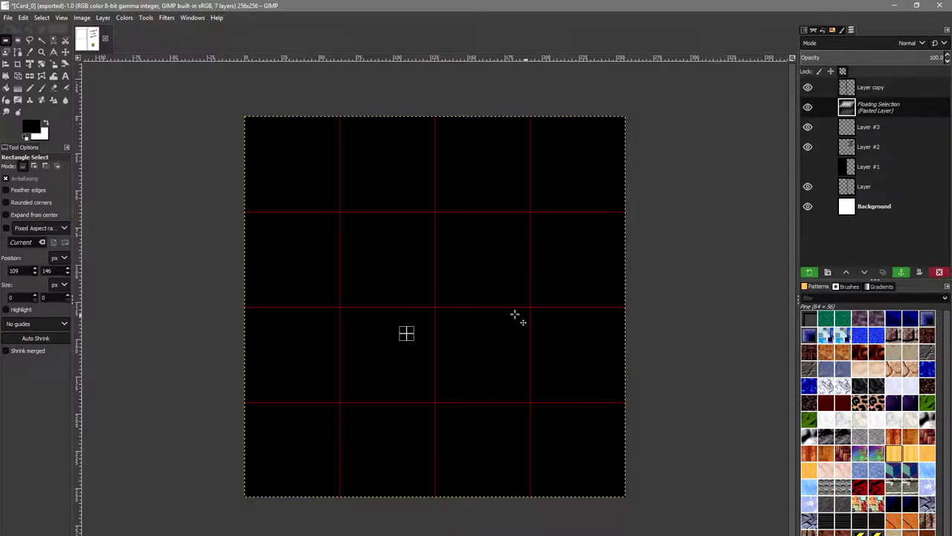
{"action": "left_click", "coordinate": [53, 64]}
{"action": "left_click", "coordinate": [406, 268]}
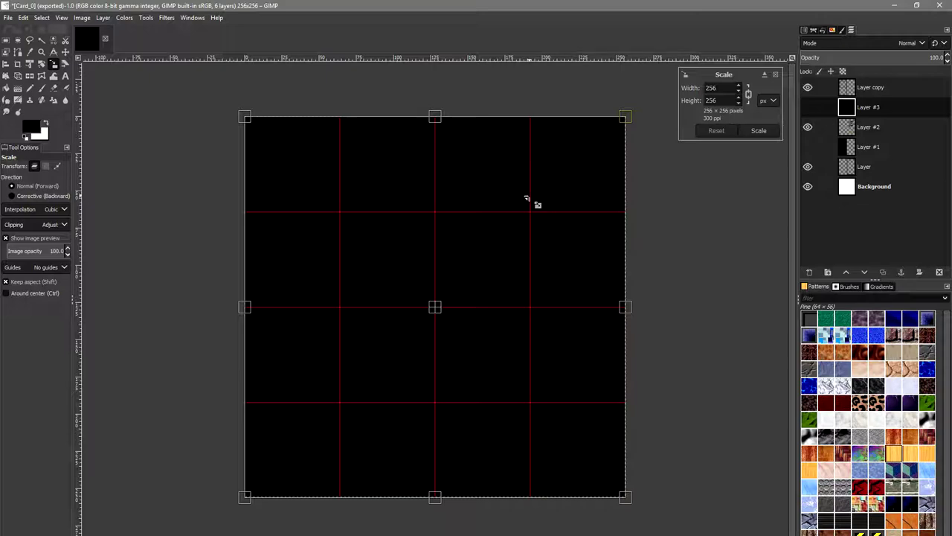
{"action": "scroll", "coordinate": [523, 198], "scroll_direction": "down", "scroll_amount": 6, "text": "ctrl"}
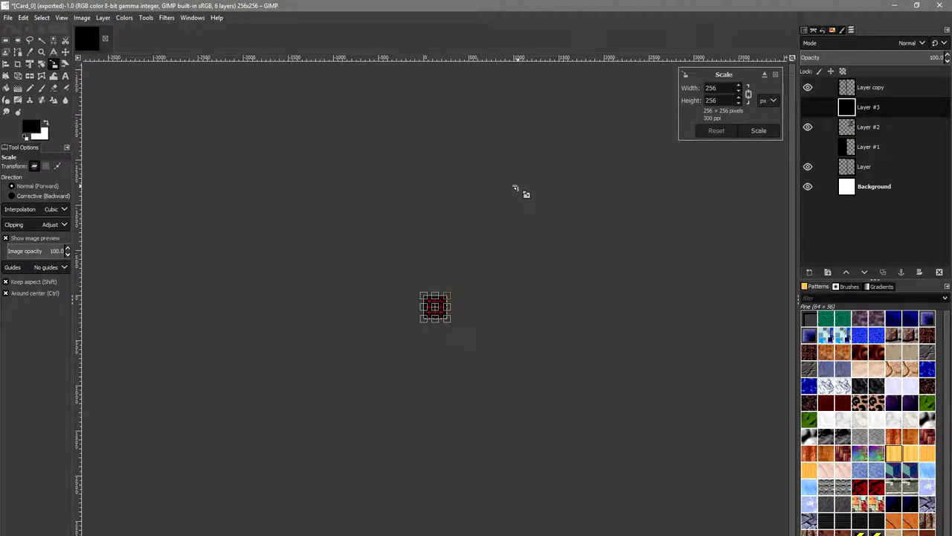
{"action": "scroll", "coordinate": [523, 192], "scroll_direction": "up", "scroll_amount": 5, "text": "ctrl"}
{"action": "key", "text": "ctrl+v"}
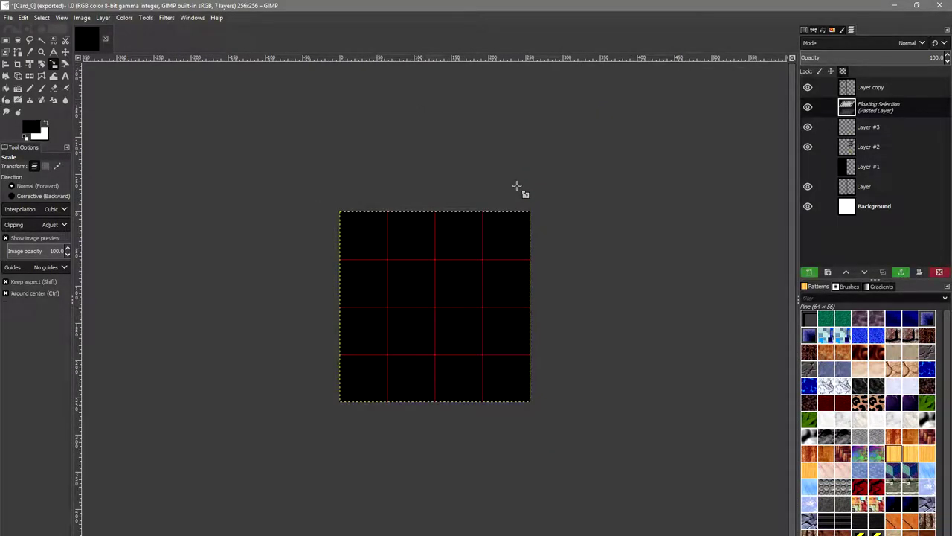
{"action": "key", "text": "ctrl+z"}
{"action": "key", "text": "ctrl+y"}
- Scale the pasted black layer down to 63 by 55 pixels
{"action": "left_click", "coordinate": [475, 275]}
{"action": "scroll", "coordinate": [523, 266], "scroll_direction": "down", "scroll_amount": 4, "text": "ctrl"}
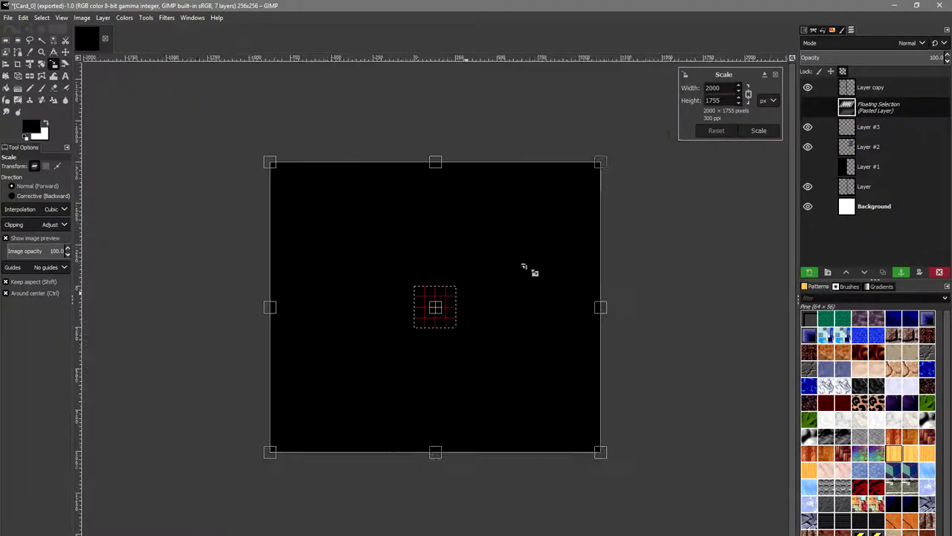
{"action": "scroll", "coordinate": [524, 266], "scroll_direction": "down", "scroll_amount": 3, "text": "ctrl"}
{"action": "left_click_drag", "start_coordinate": [501, 257], "coordinate": [427, 340]}
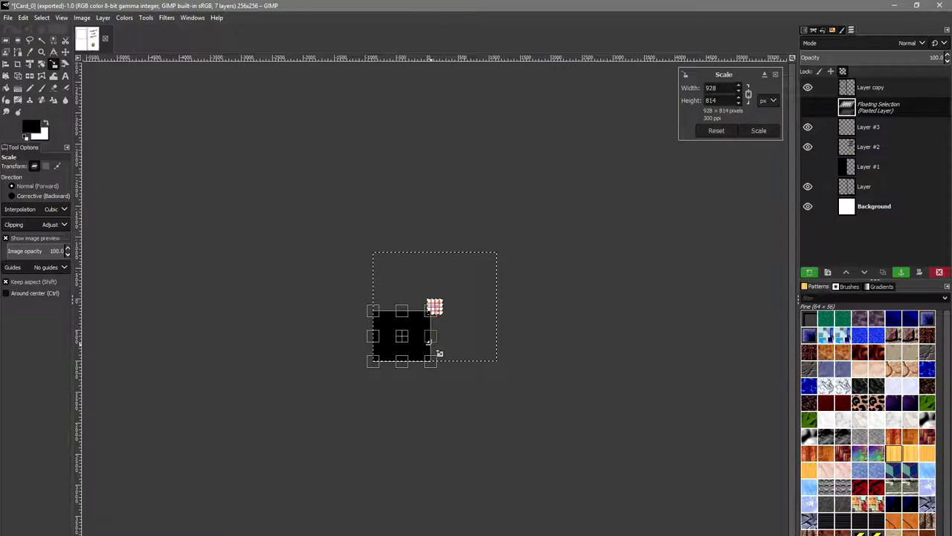
{"action": "left_click_drag", "start_coordinate": [374, 363], "coordinate": [427, 311]}
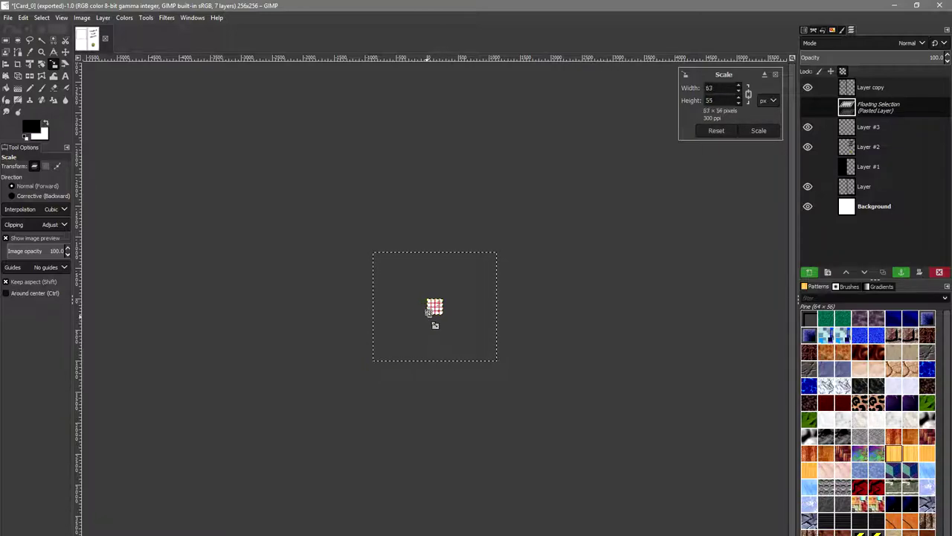
{"action": "scroll", "coordinate": [469, 331], "scroll_direction": "up", "scroll_amount": 2, "text": "ctrl"}
{"action": "scroll", "coordinate": [372, 383], "scroll_direction": "up", "scroll_amount": 1, "text": "ctrl"}
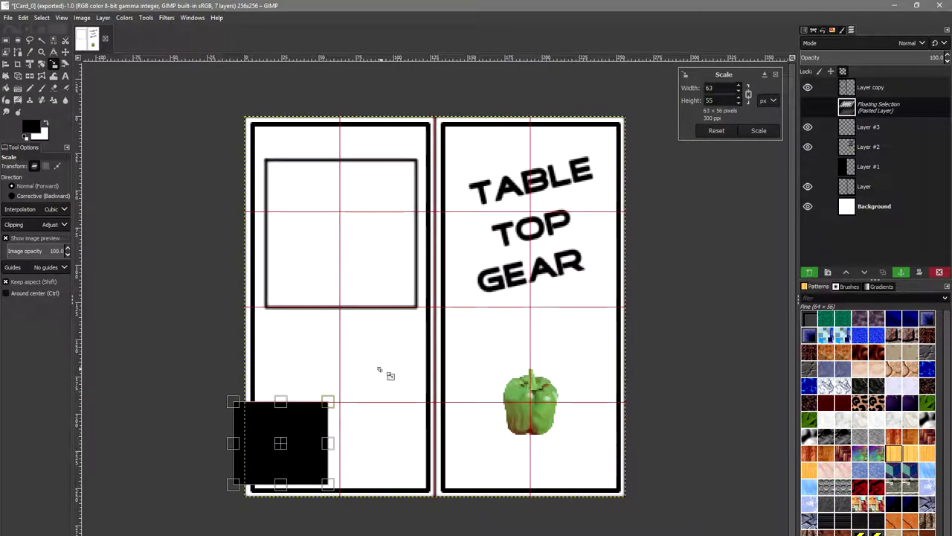
{"action": "left_click", "coordinate": [6, 40]}
- Move the black block up and right, anchor it into Layer #3, and clear the selection
{"action": "left_click_drag", "start_coordinate": [299, 456], "coordinate": [399, 375]}
{"action": "left_click", "coordinate": [708, 172]}
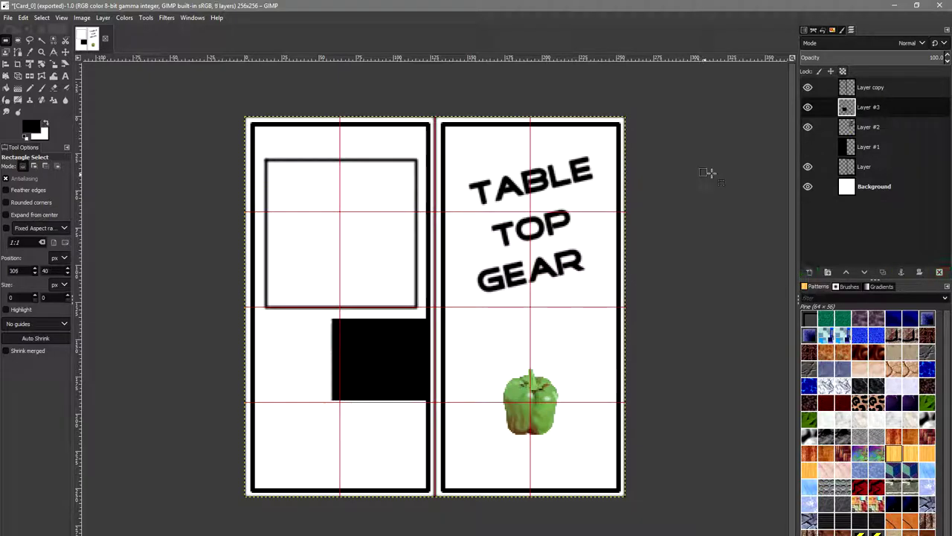
{"action": "right_click", "coordinate": [887, 106]}
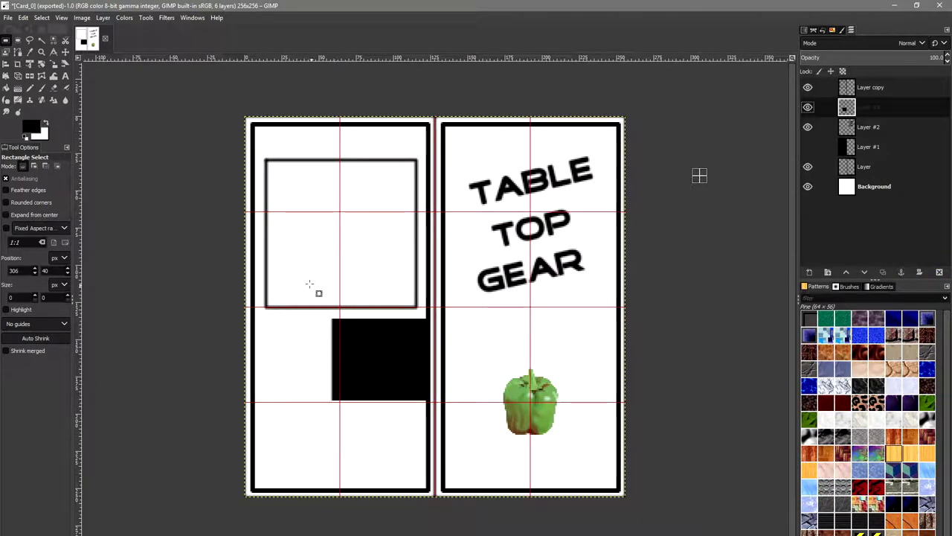
{"action": "left_click_drag", "start_coordinate": [308, 284], "coordinate": [496, 467]}
{"action": "left_click", "coordinate": [500, 454]}
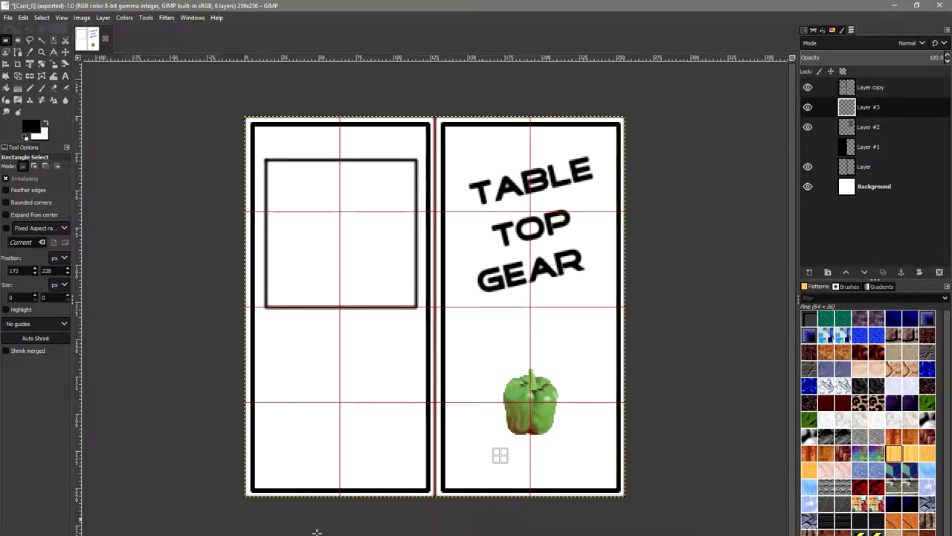
- Back in Chrome, copy the Swap-icon.svg preview image
{"action": "mouse_move", "coordinate": [304, 534]}
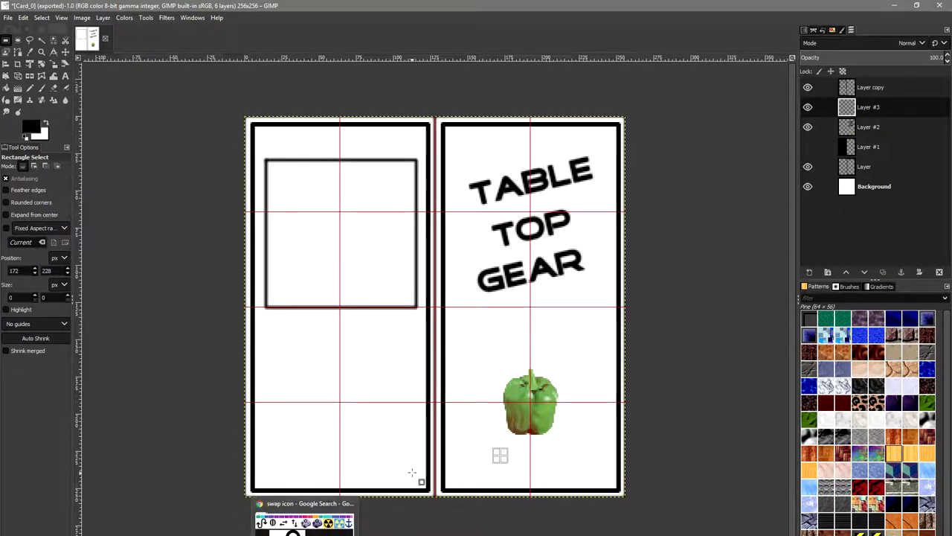
{"action": "key", "text": "alt+Tab"}
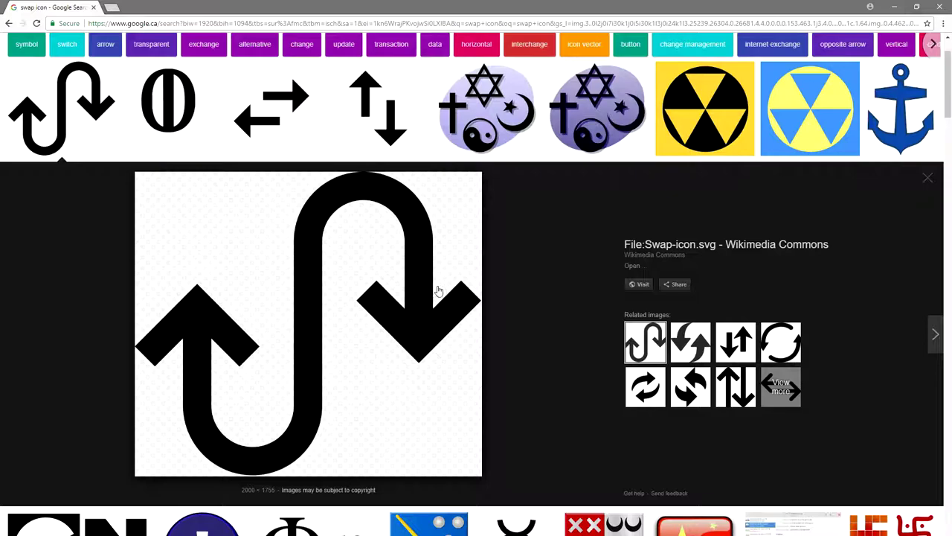
{"action": "right_click", "coordinate": [402, 270]}
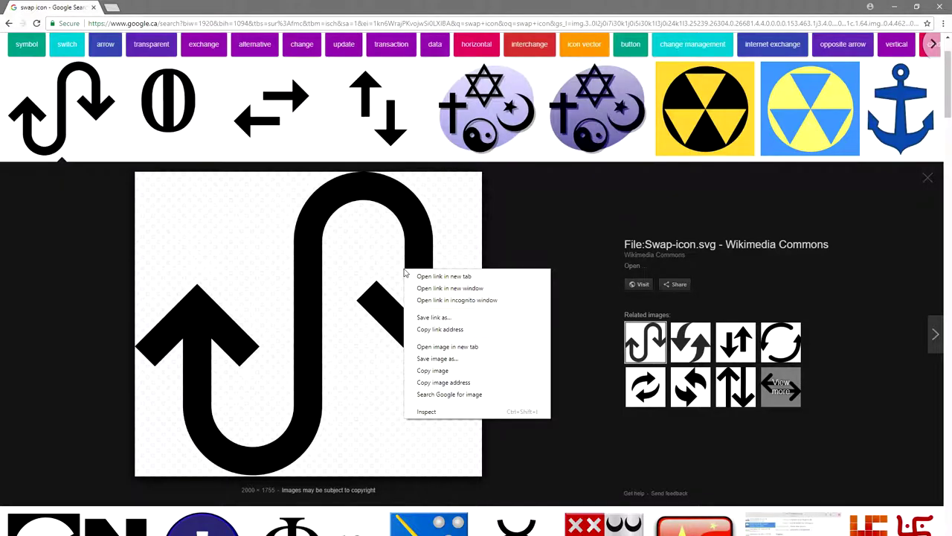
{"action": "left_click", "coordinate": [449, 371]}
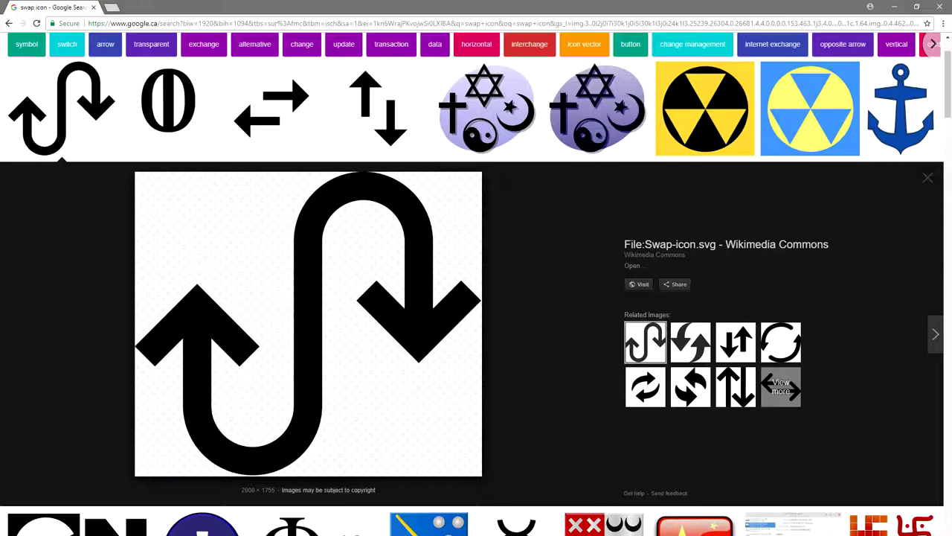
{"action": "key", "text": "alt+Tab"}
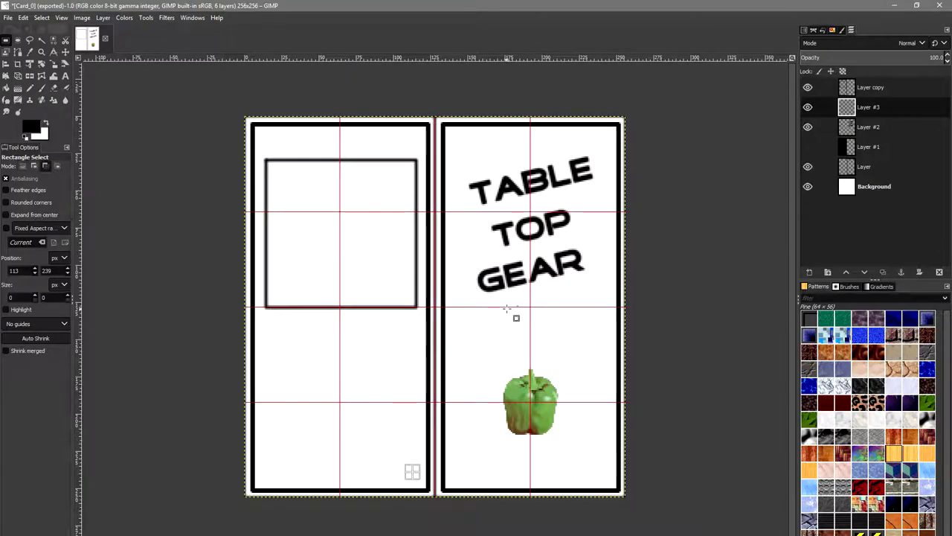
{"action": "scroll", "coordinate": [510, 313], "scroll_direction": "down", "scroll_amount": 1}
{"action": "key", "text": "ctrl+v"}
{"action": "scroll", "coordinate": [469, 319], "scroll_direction": "down", "scroll_amount": 3}
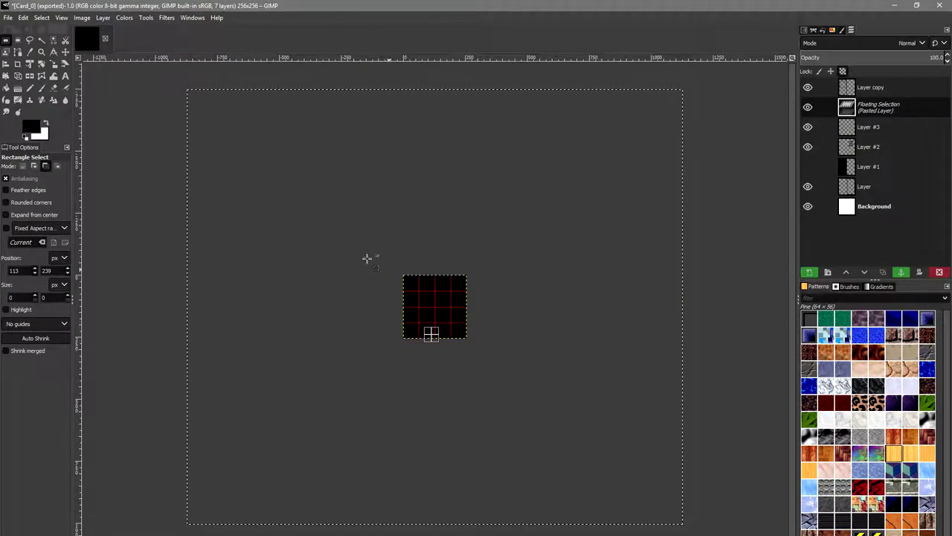
{"action": "left_click", "coordinate": [52, 64]}
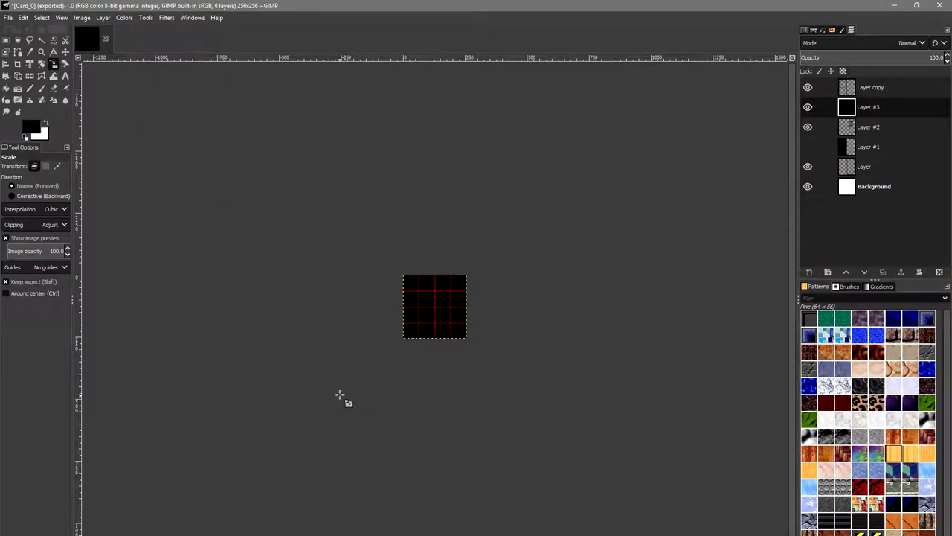
{"action": "left_click", "coordinate": [340, 417]}
{"action": "left_click_drag", "start_coordinate": [403, 339], "coordinate": [429, 318]}
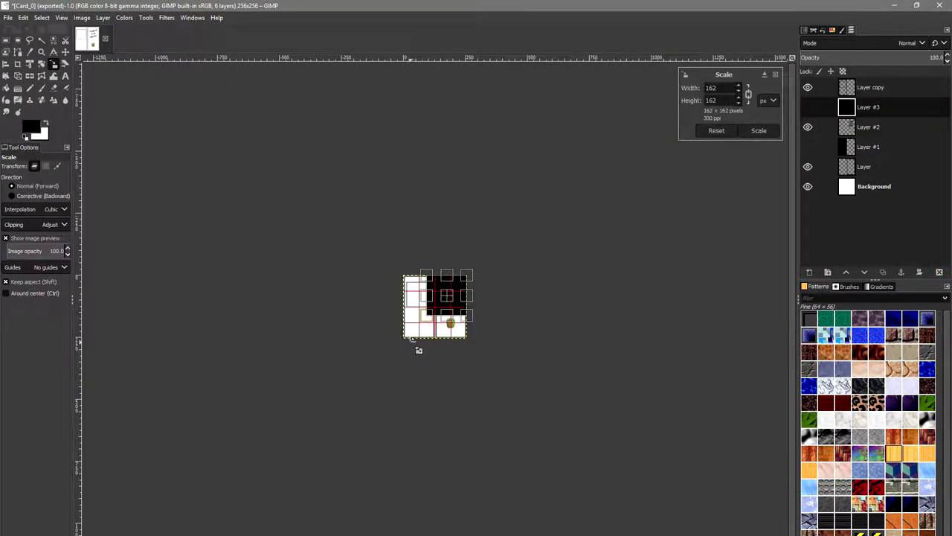
{"action": "key", "text": "Escape"}
{"action": "key", "text": "ctrl+z"}
{"action": "key", "text": "ctrl+z"}
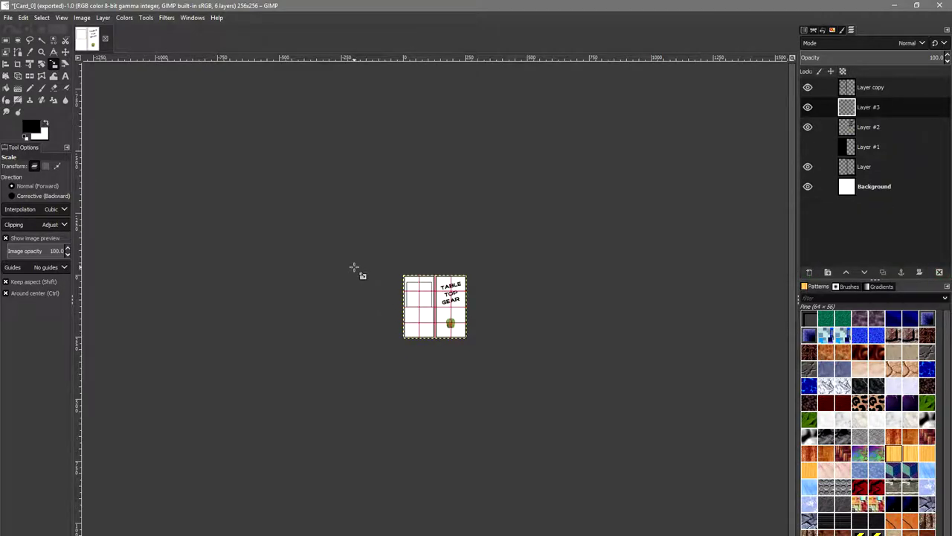
{"action": "key", "text": "r"}
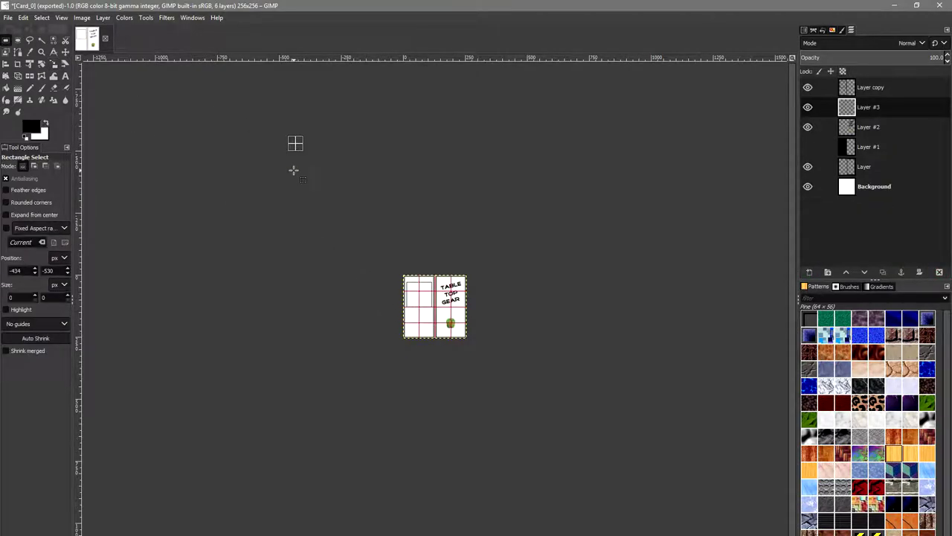
{"action": "left_click", "coordinate": [320, 235]}
{"action": "mouse_move", "coordinate": [183, 534]}
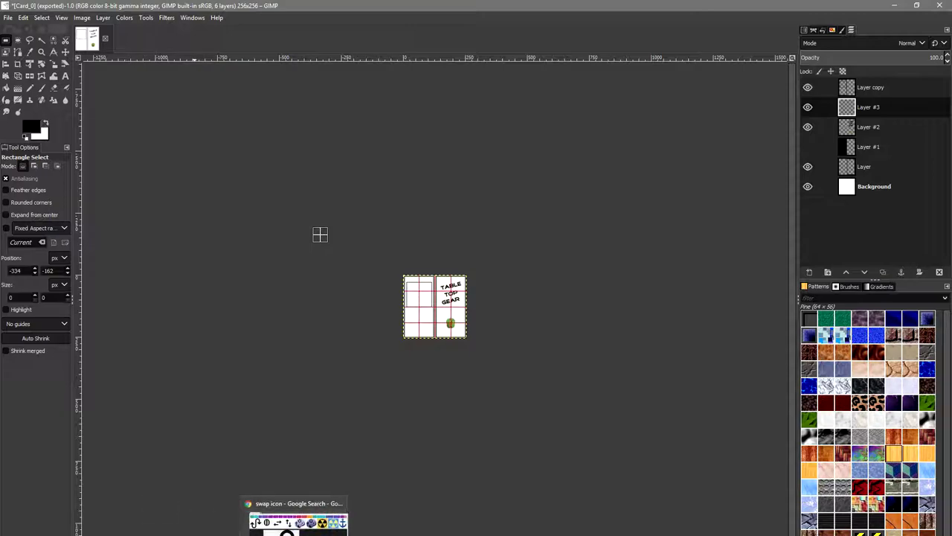
{"action": "left_click", "coordinate": [298, 524]}
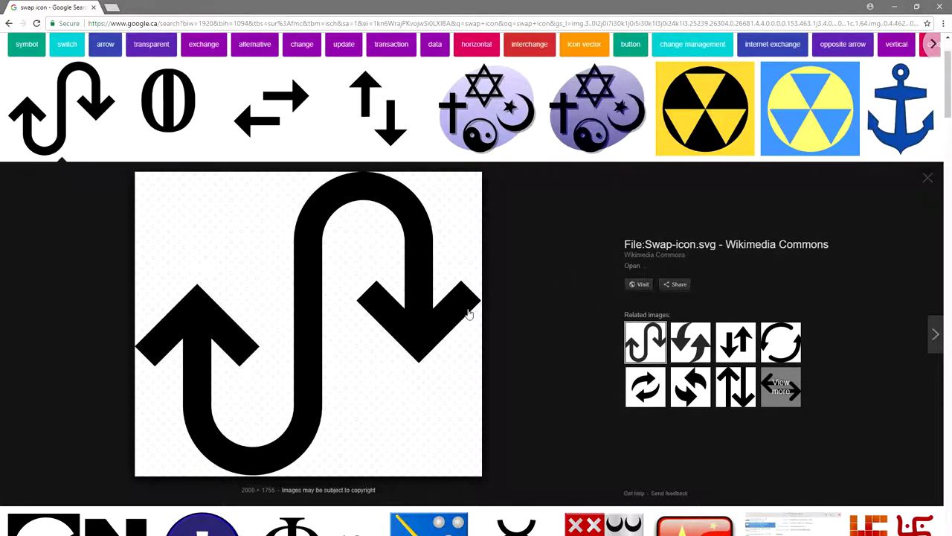
{"action": "middle_click", "coordinate": [424, 314]}
{"action": "left_click", "coordinate": [158, 6]}
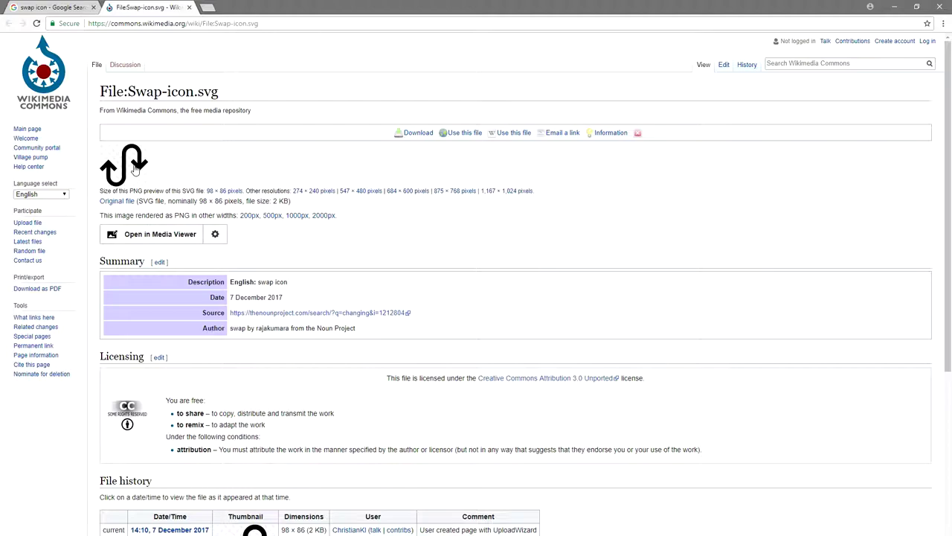
{"action": "left_click", "coordinate": [189, 7]}
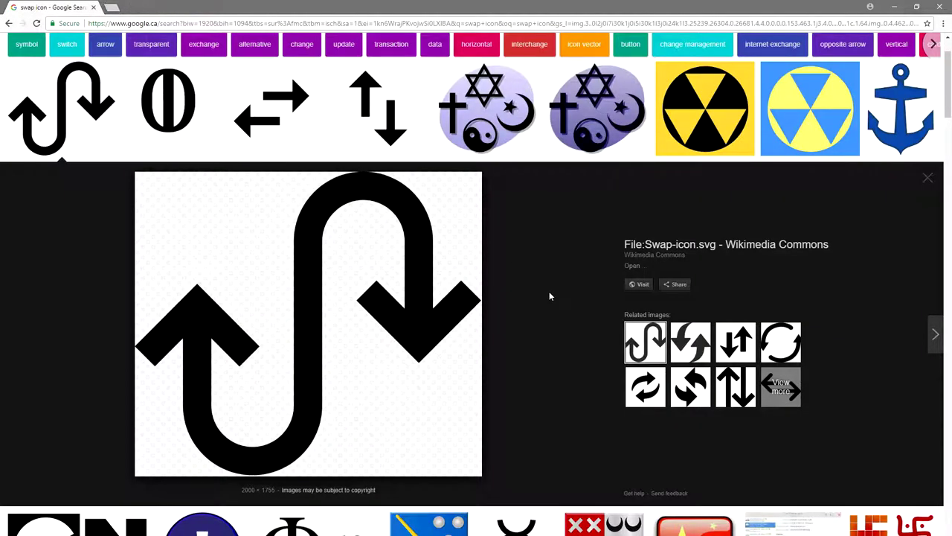
{"action": "right_click", "coordinate": [403, 337]}
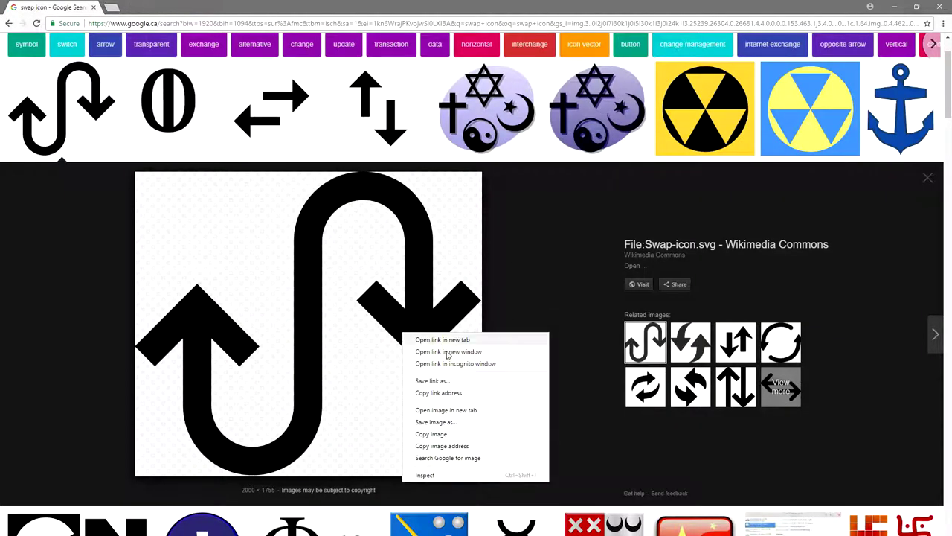
- Save the swap icon image as PNG into Dropbox > ZoeProjects > CarRacing
{"action": "left_click", "coordinate": [466, 423]}
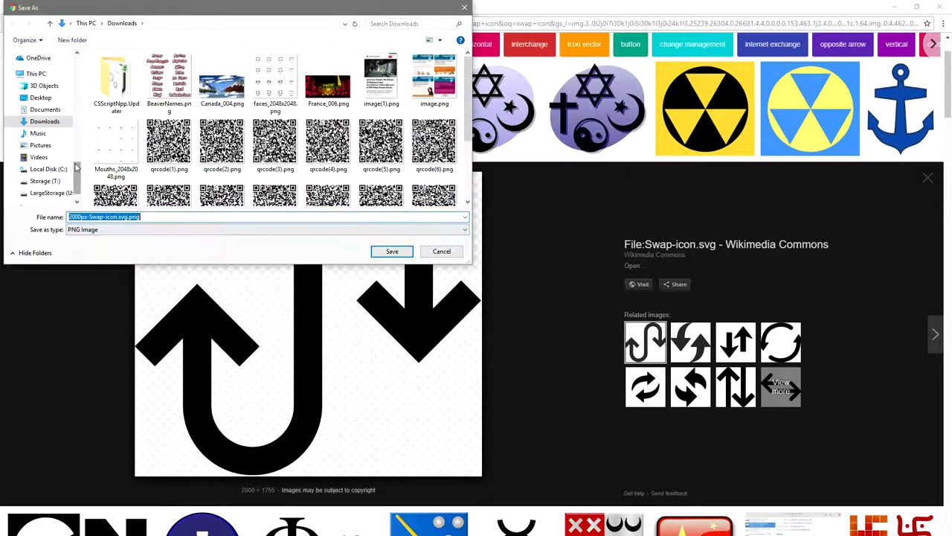
{"action": "left_click", "coordinate": [41, 158]}
{"action": "left_click", "coordinate": [47, 170]}
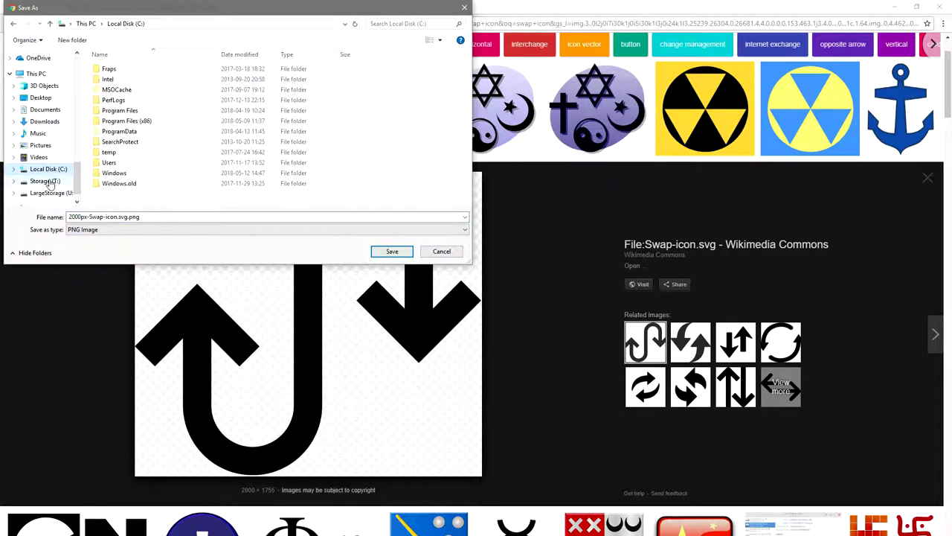
{"action": "left_click", "coordinate": [46, 182]}
{"action": "scroll", "coordinate": [53, 182], "scroll_direction": "up", "scroll_amount": 3}
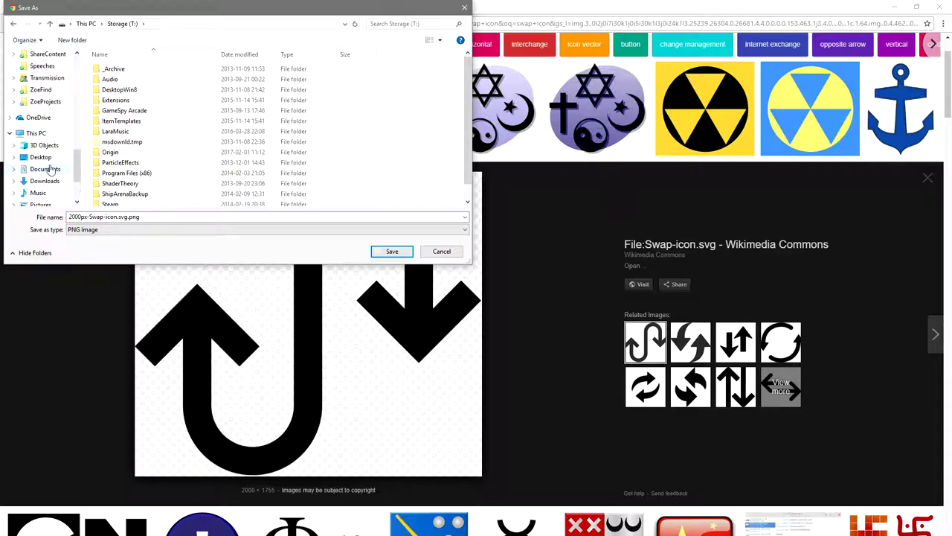
{"action": "left_click", "coordinate": [44, 125]}
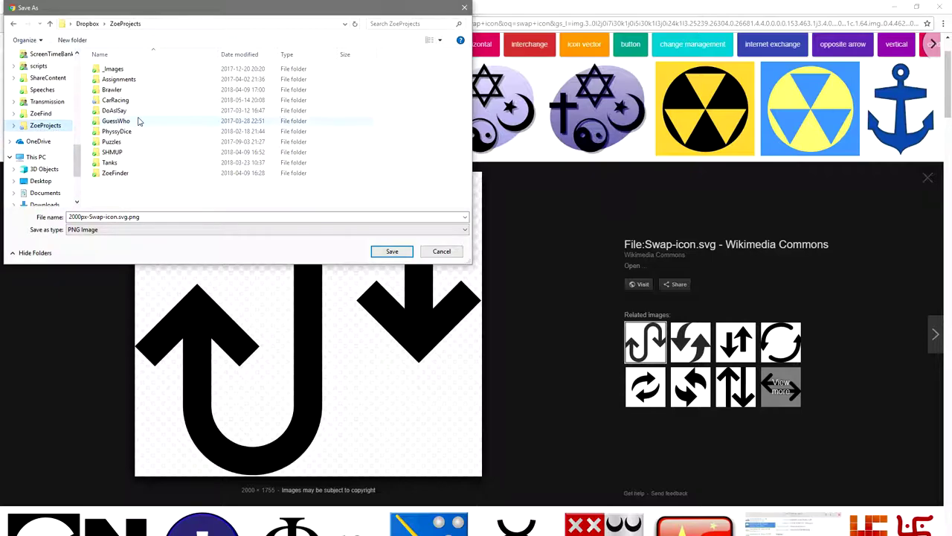
{"action": "double_click", "coordinate": [123, 102]}
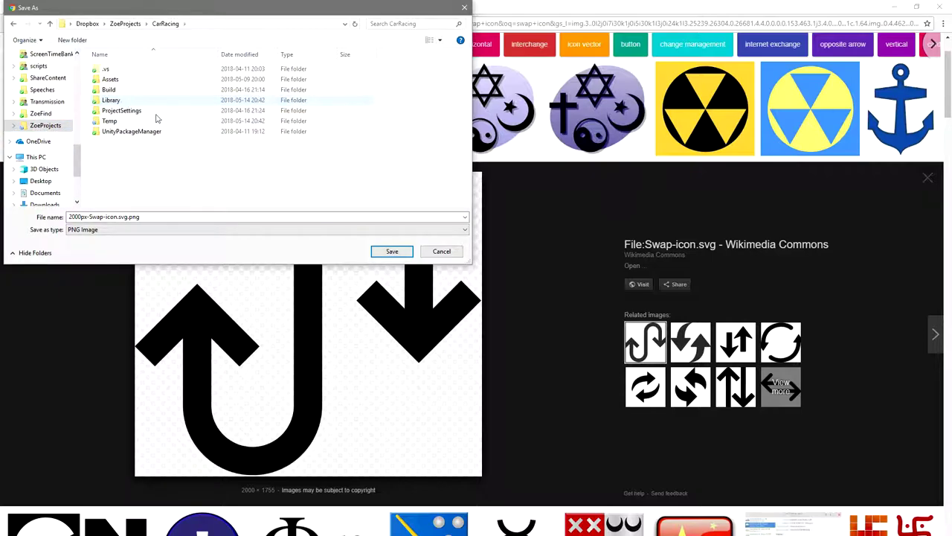
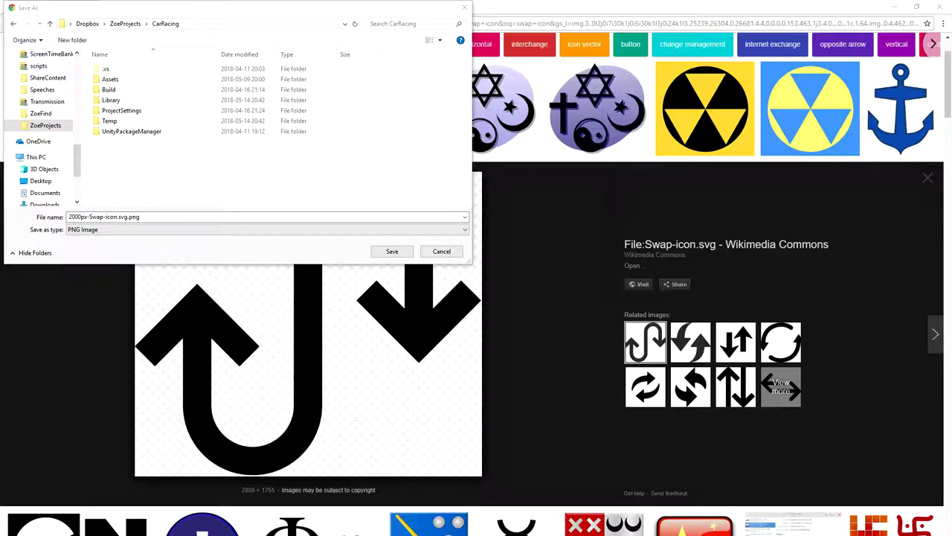
- Save the swap icon as 2000px-Swap-icon.svg.png in the CarRacing Assets/Textures folder
{"action": "double_click", "coordinate": [111, 79]}
{"action": "double_click", "coordinate": [123, 131]}
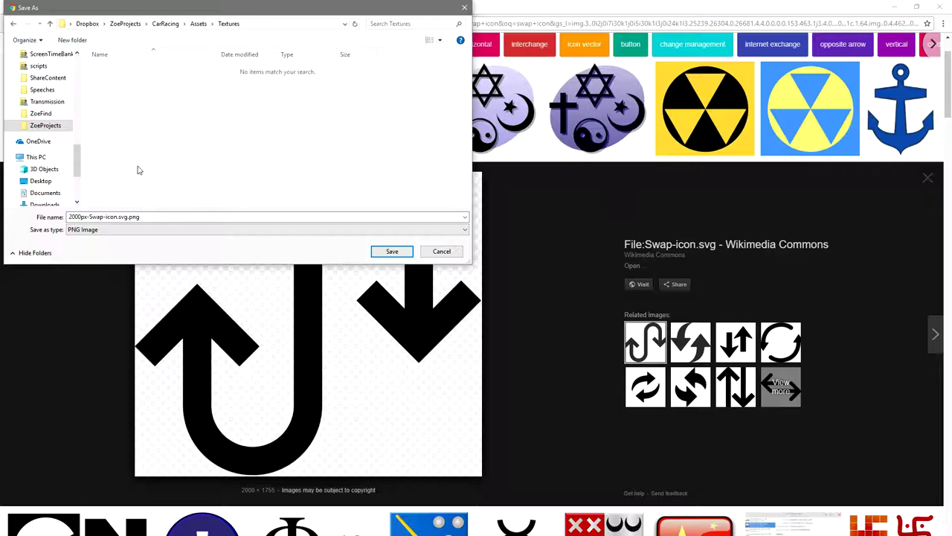
{"action": "left_click", "coordinate": [392, 253]}
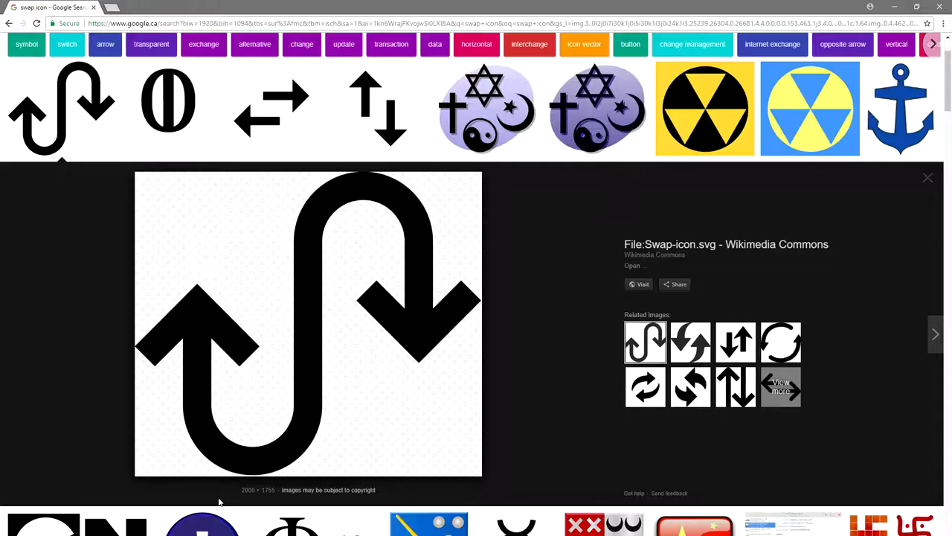
{"action": "key", "text": "alt+Tab"}
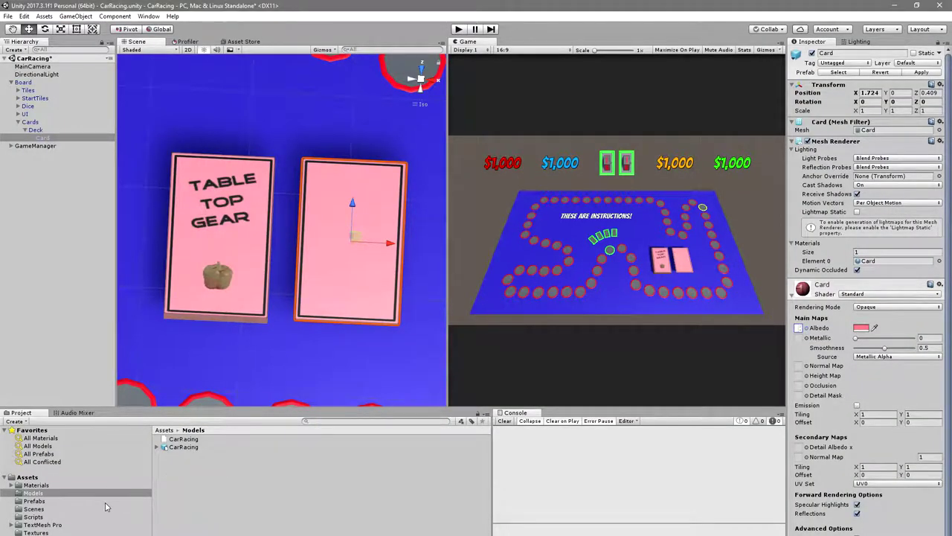
{"action": "left_click", "coordinate": [35, 532]}
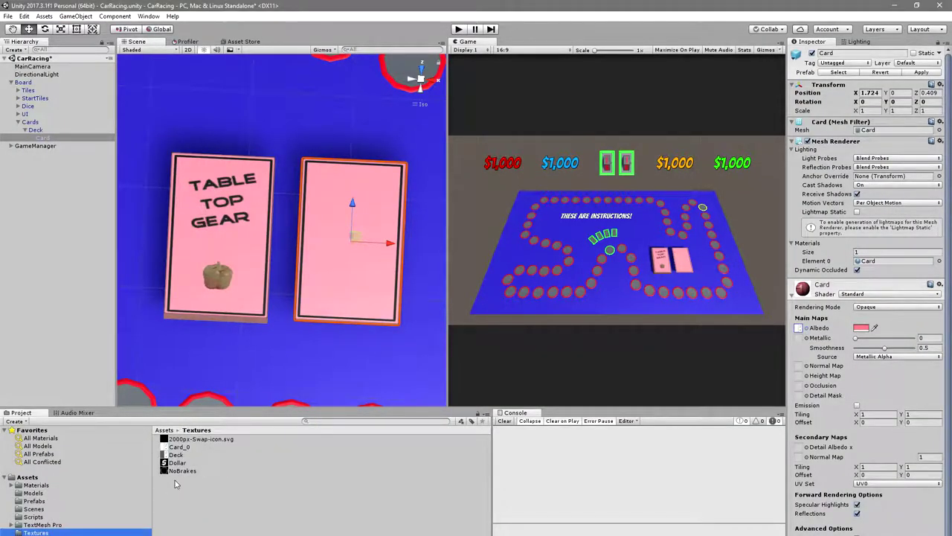
{"action": "left_click", "coordinate": [197, 438]}
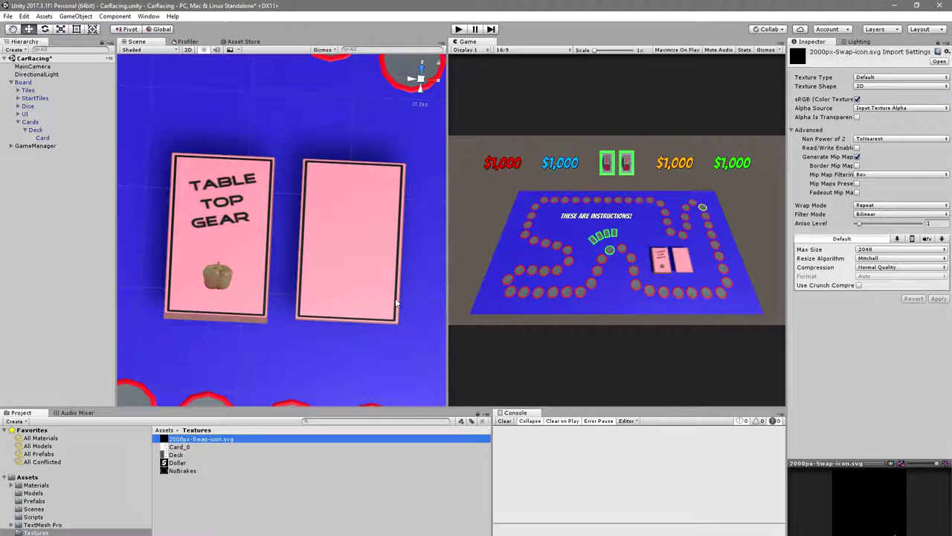
{"action": "left_click", "coordinate": [225, 440]}
{"action": "key", "text": "Return"}
- Filter the Google Images swap icon results to transparent colour
{"action": "key", "text": "alt+Tab"}
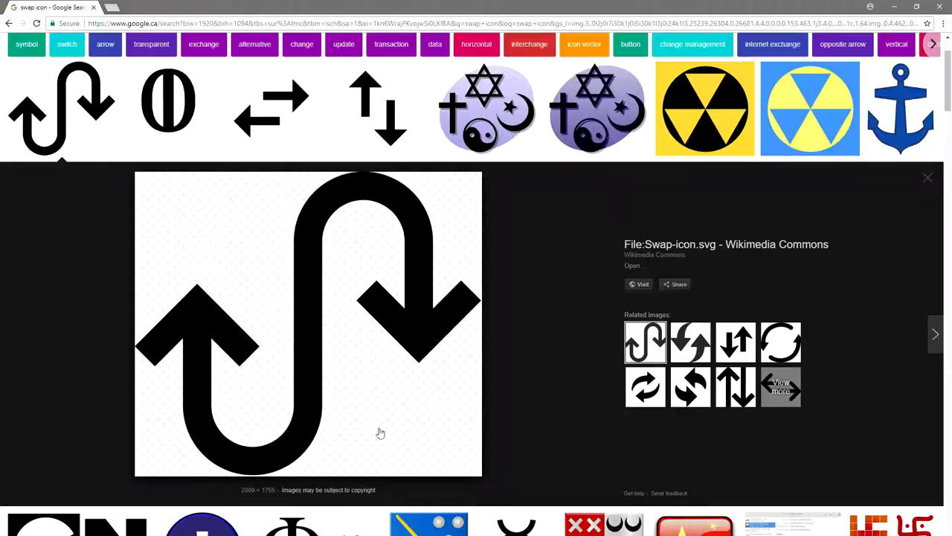
{"action": "scroll", "coordinate": [326, 275], "scroll_direction": "up", "scroll_amount": 2}
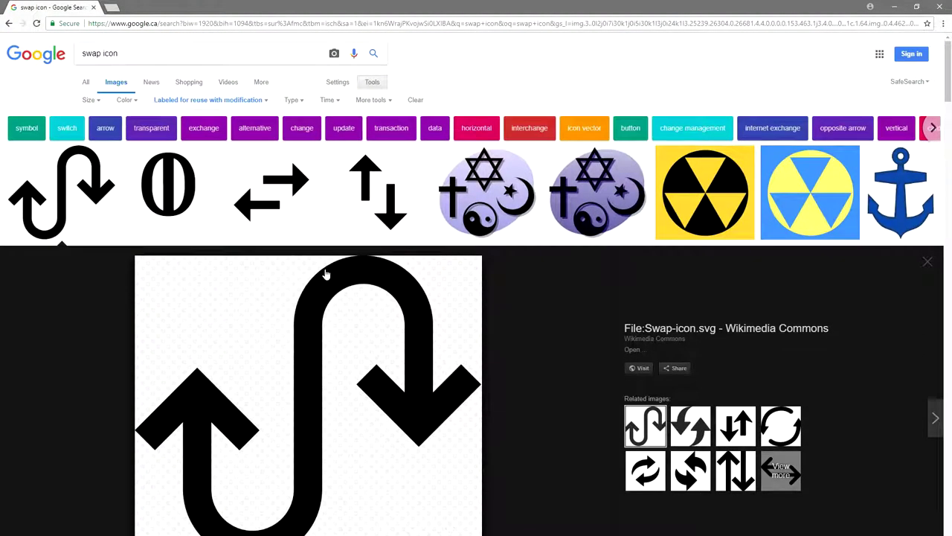
{"action": "left_click", "coordinate": [387, 102]}
{"action": "left_click", "coordinate": [331, 102]}
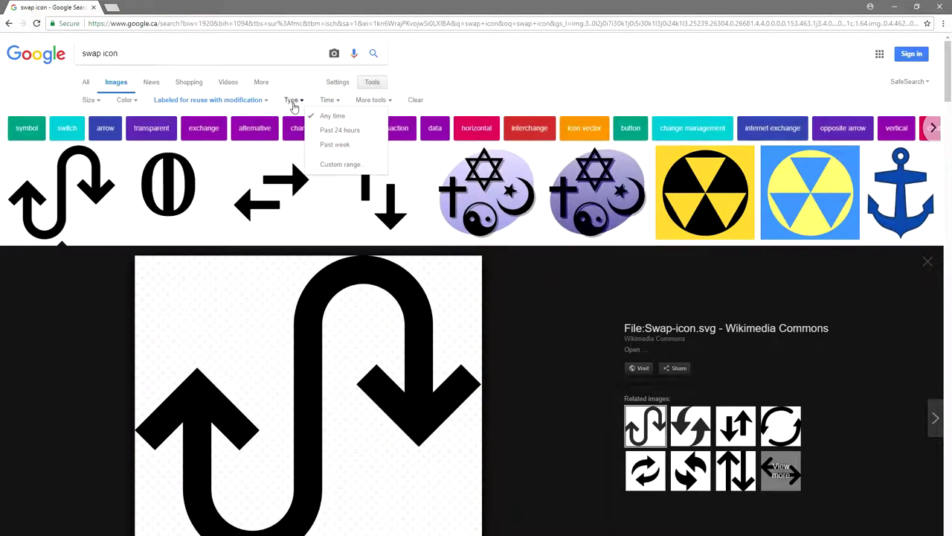
{"action": "left_click", "coordinate": [292, 100]}
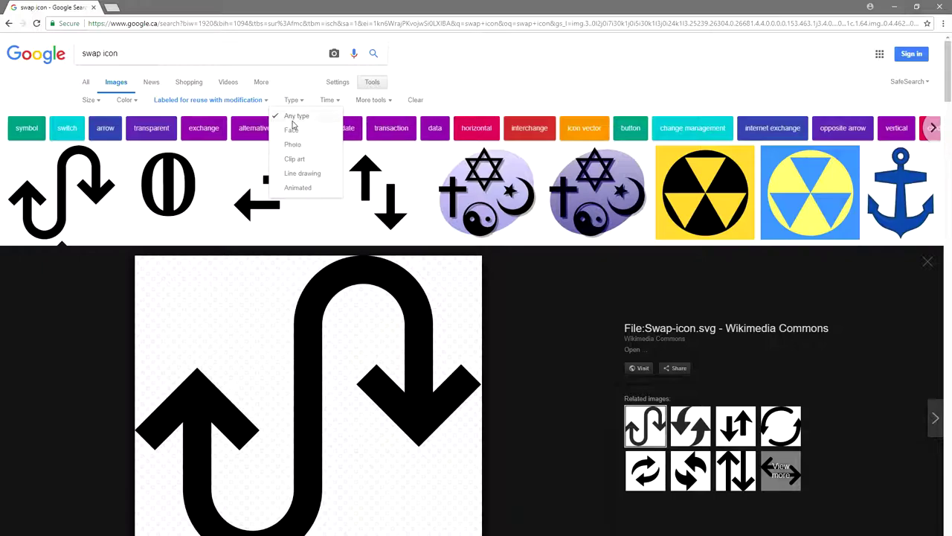
{"action": "left_click", "coordinate": [499, 96]}
{"action": "left_click", "coordinate": [134, 100]}
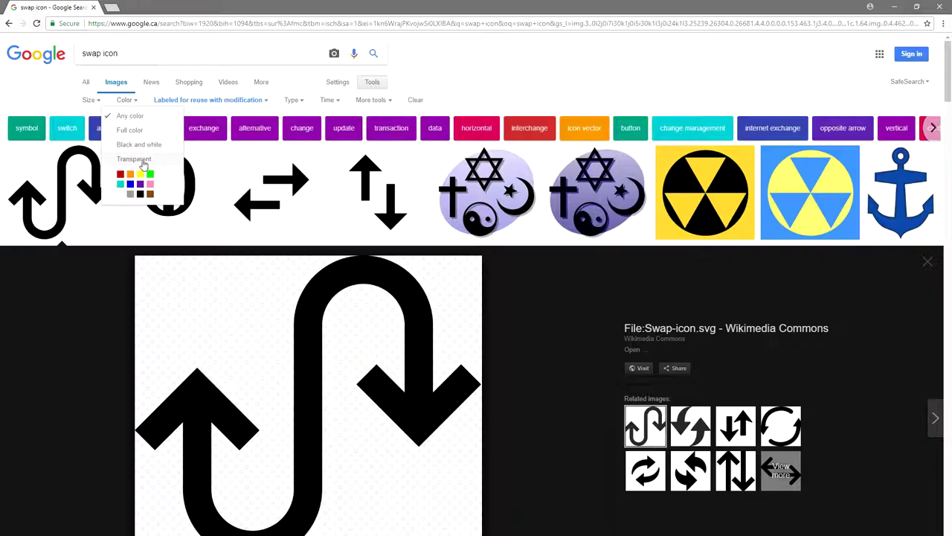
{"action": "left_click", "coordinate": [144, 163]}
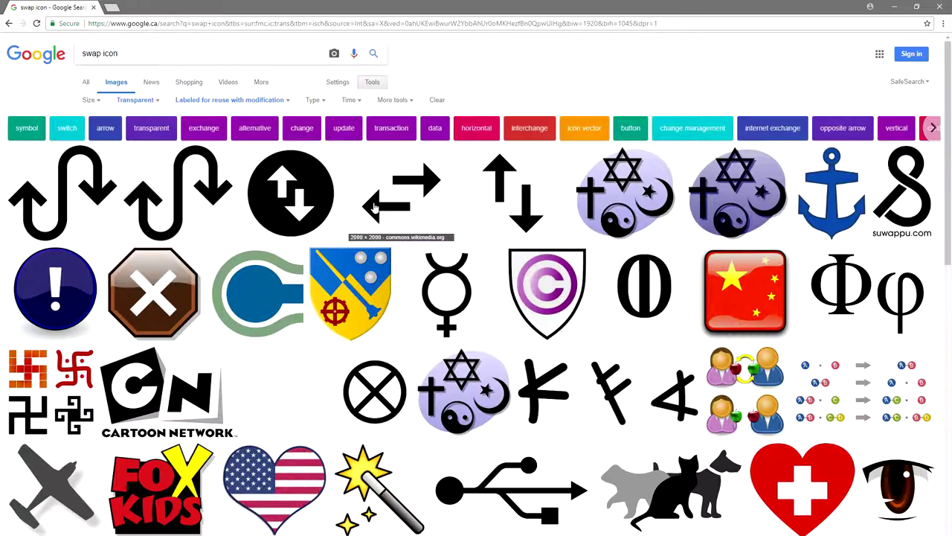
- Preview and copy the black circular up/down arrow image
{"action": "scroll", "coordinate": [478, 256], "scroll_direction": "down", "scroll_amount": 4}
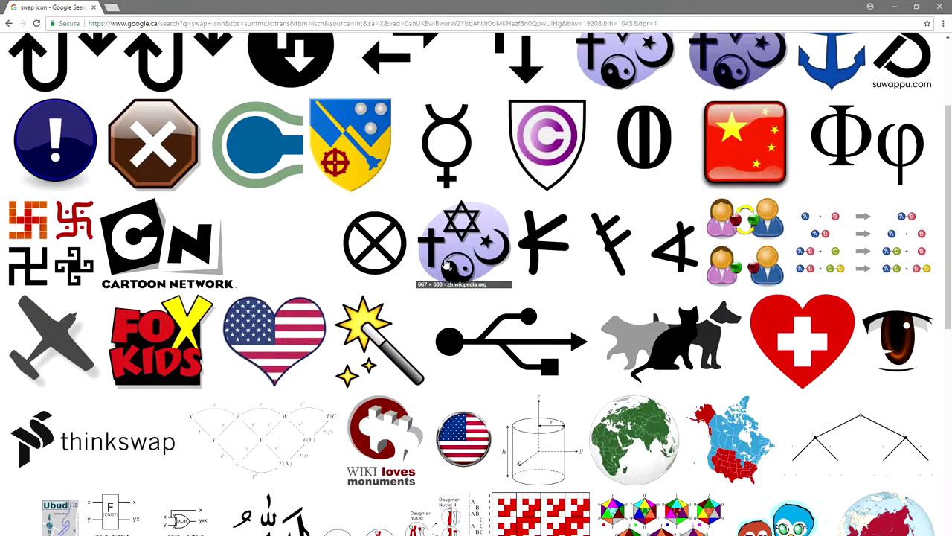
{"action": "scroll", "coordinate": [458, 274], "scroll_direction": "up", "scroll_amount": 3}
{"action": "scroll", "coordinate": [457, 273], "scroll_direction": "up", "scroll_amount": 2}
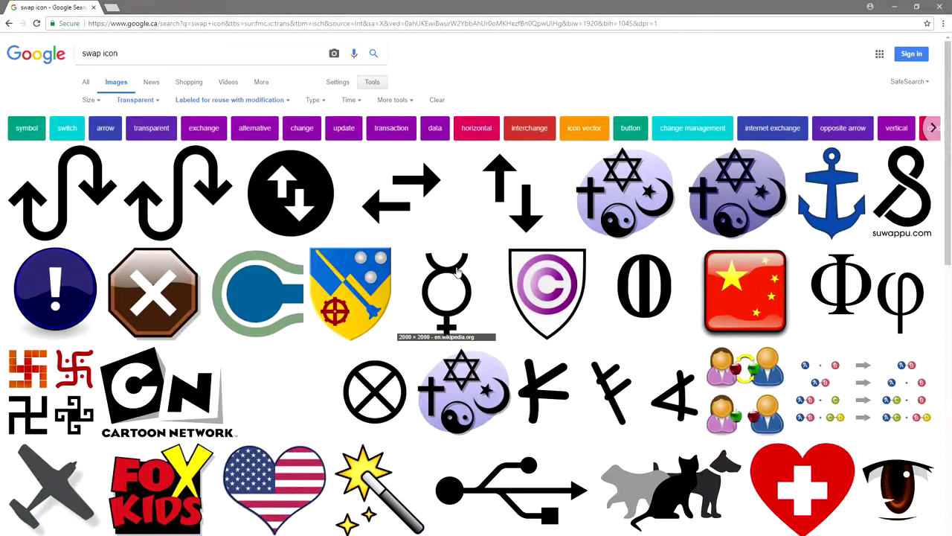
{"action": "left_click", "coordinate": [311, 198]}
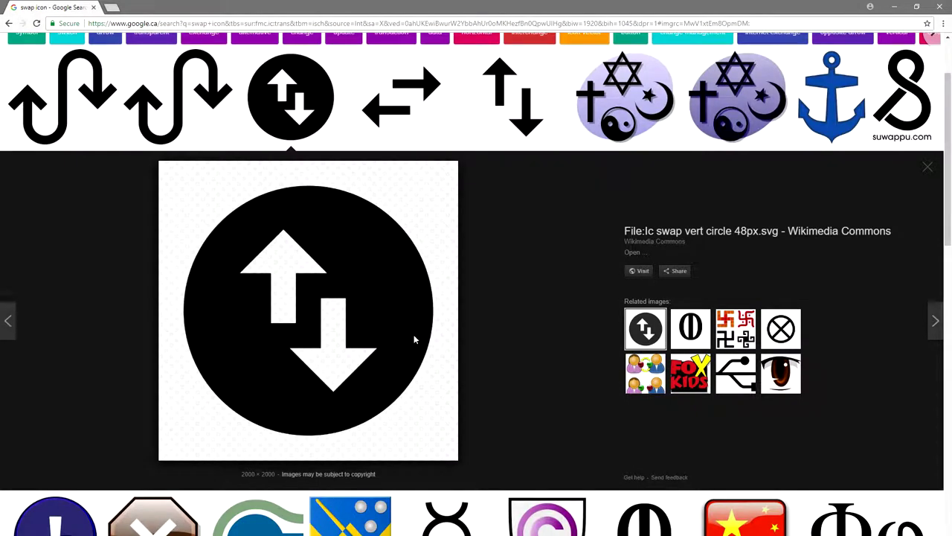
{"action": "right_click", "coordinate": [415, 339]}
{"action": "left_click", "coordinate": [421, 436]}
{"action": "key", "text": "alt+Tab"}
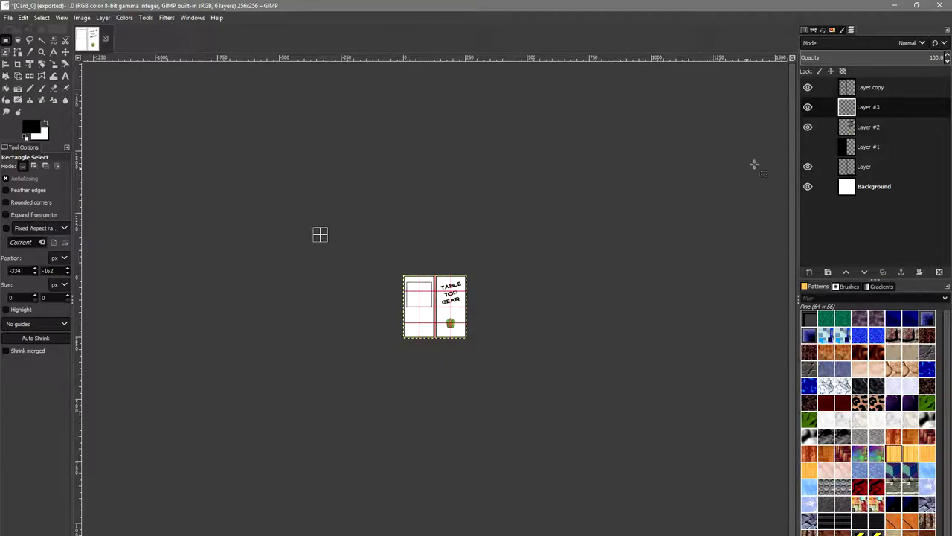
{"action": "key", "text": "plus"}
{"action": "key", "text": "plus"}
{"action": "key", "text": "ctrl+v"}
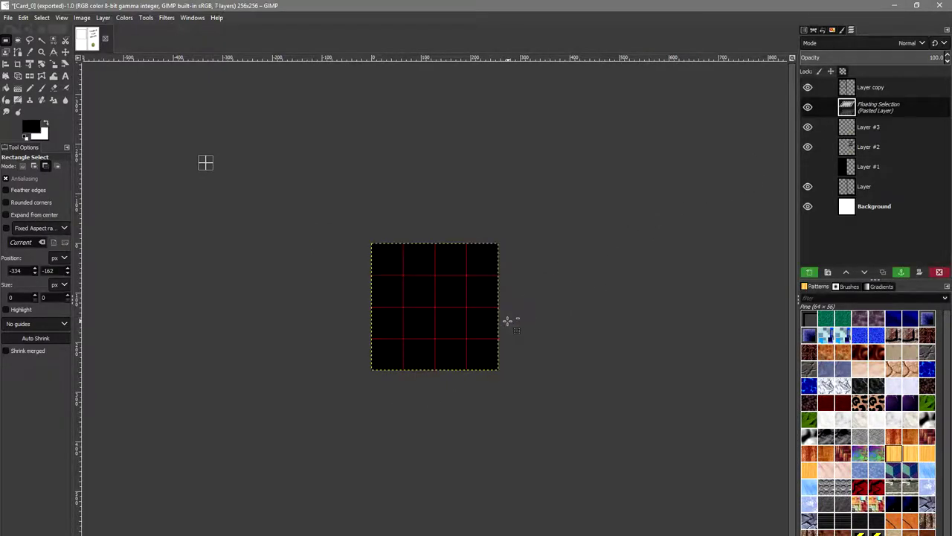
{"action": "key", "text": "minus"}
{"action": "key", "text": "minus"}
{"action": "key", "text": "minus"}
{"action": "key", "text": "minus"}
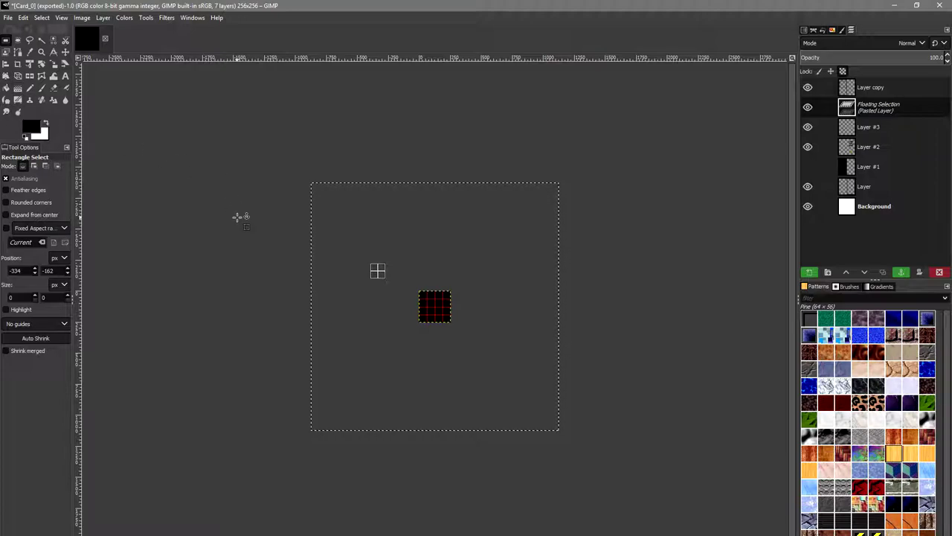
{"action": "key", "text": "ctrl+h"}
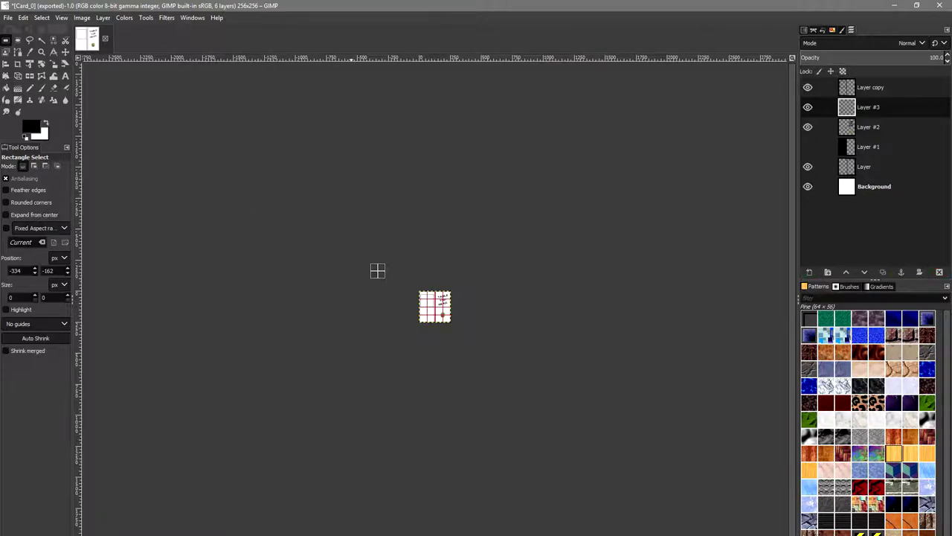
{"action": "key", "text": "alt+Tab"}
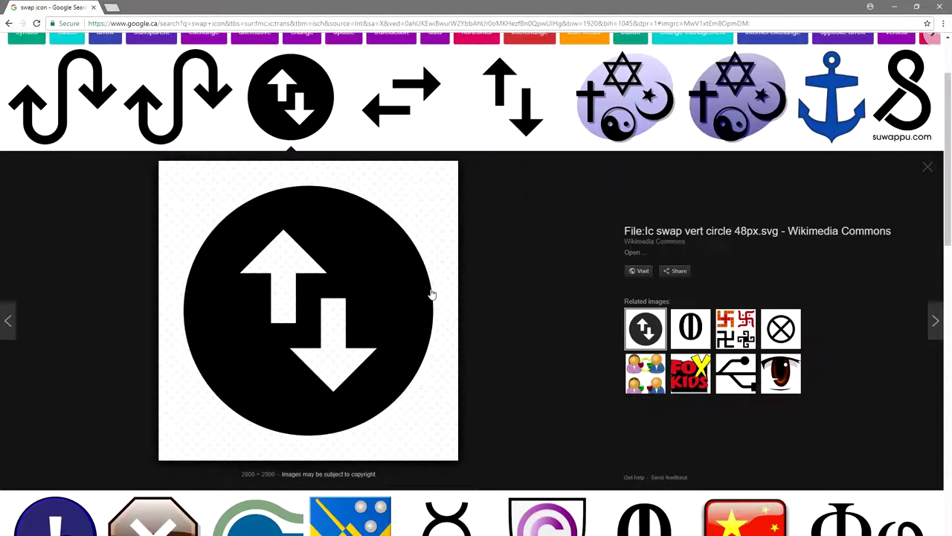
- Copy the black circular swap arrow image again after cancelling its Save image as dialog
{"action": "right_click", "coordinate": [343, 269]}
{"action": "left_click", "coordinate": [401, 359]}
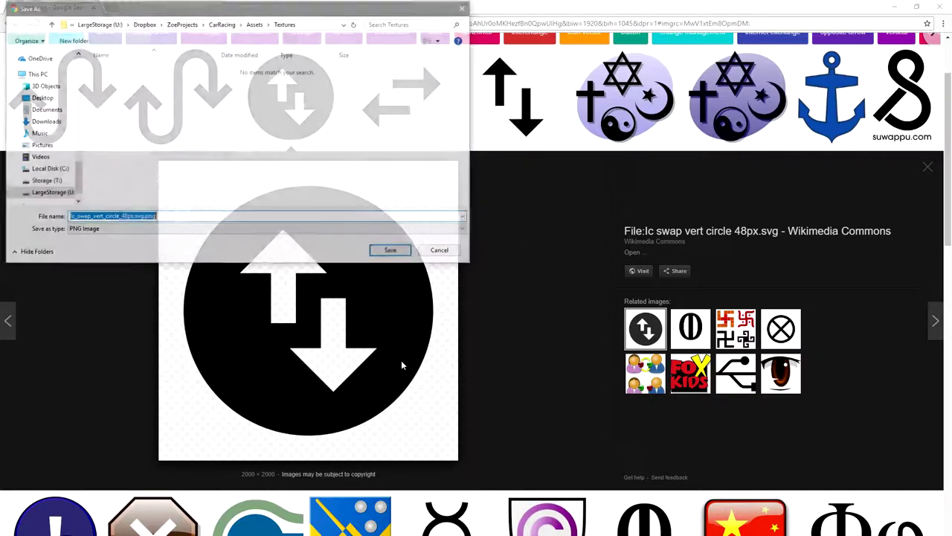
{"action": "left_click", "coordinate": [440, 253]}
{"action": "right_click", "coordinate": [333, 349]}
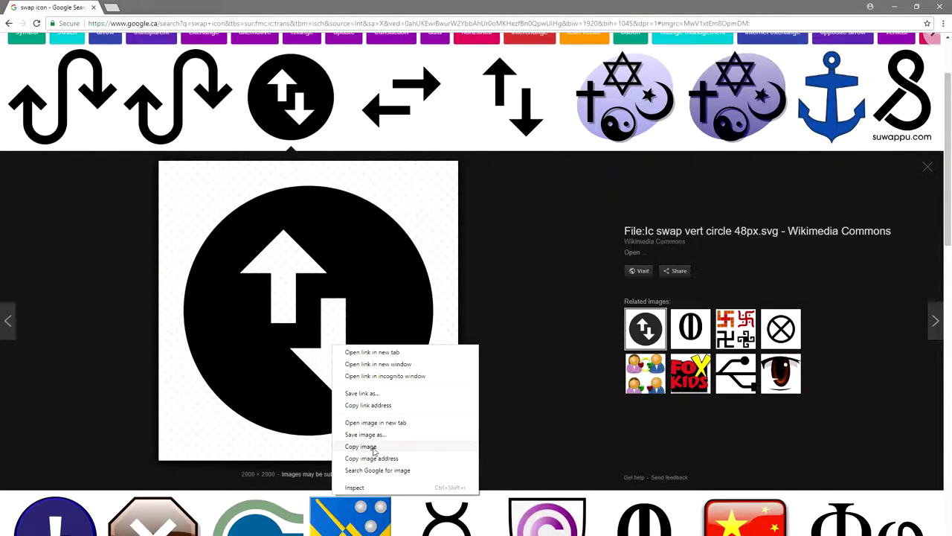
{"action": "left_click", "coordinate": [375, 447]}
{"action": "key", "text": "alt+Tab"}
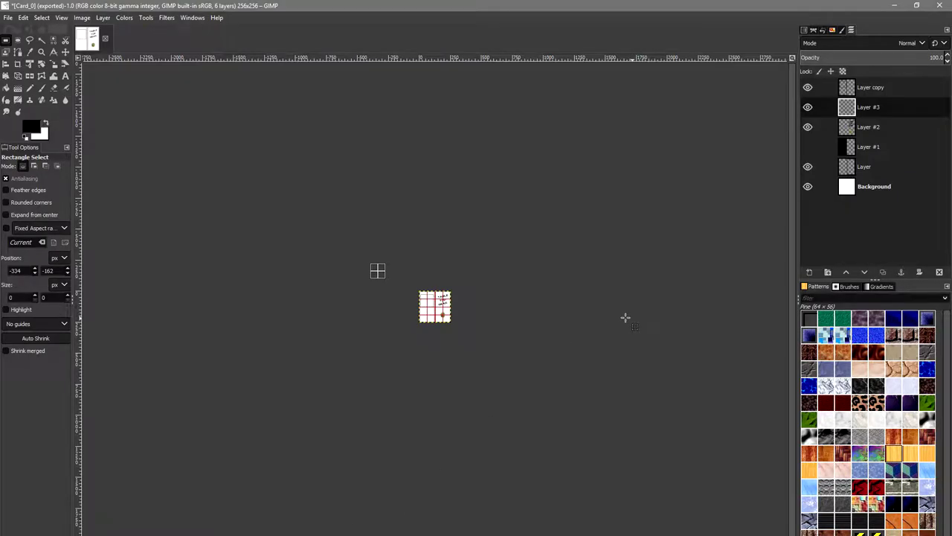
- Paste the arrow image as a floating layer and scale it down to a small square
{"action": "key", "text": "ctrl"}
{"action": "key", "text": "ctrl+v"}
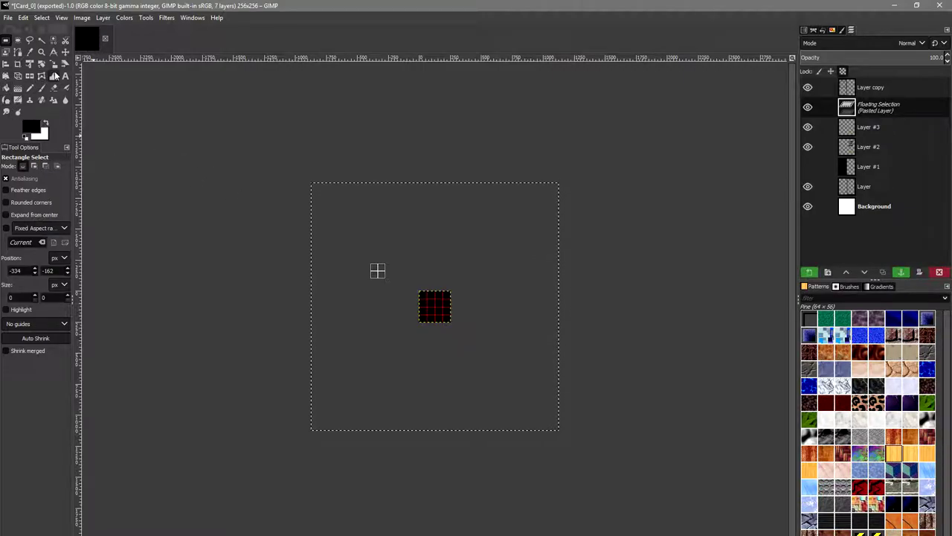
{"action": "left_click", "coordinate": [53, 64]}
{"action": "key", "text": "ctrl+h"}
{"action": "left_click", "coordinate": [401, 296]}
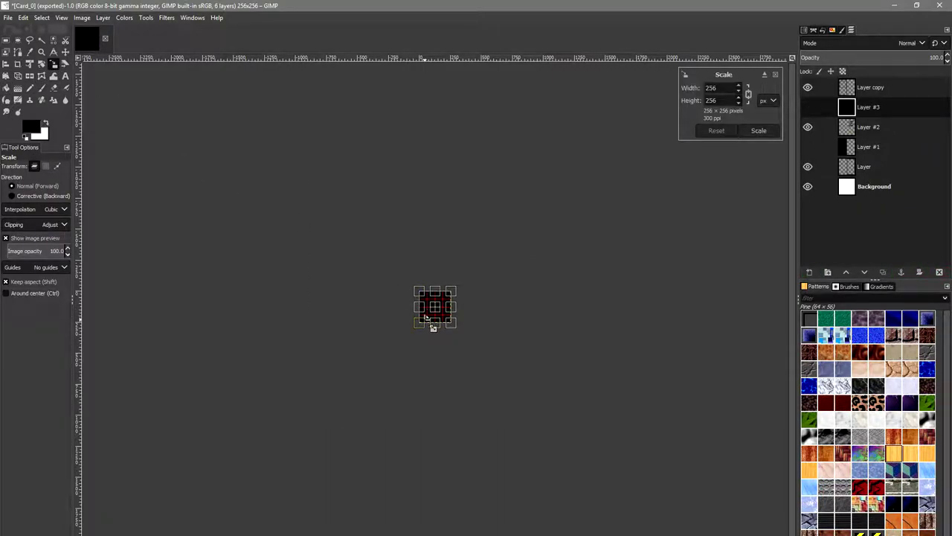
{"action": "key", "text": "ctrl+v"}
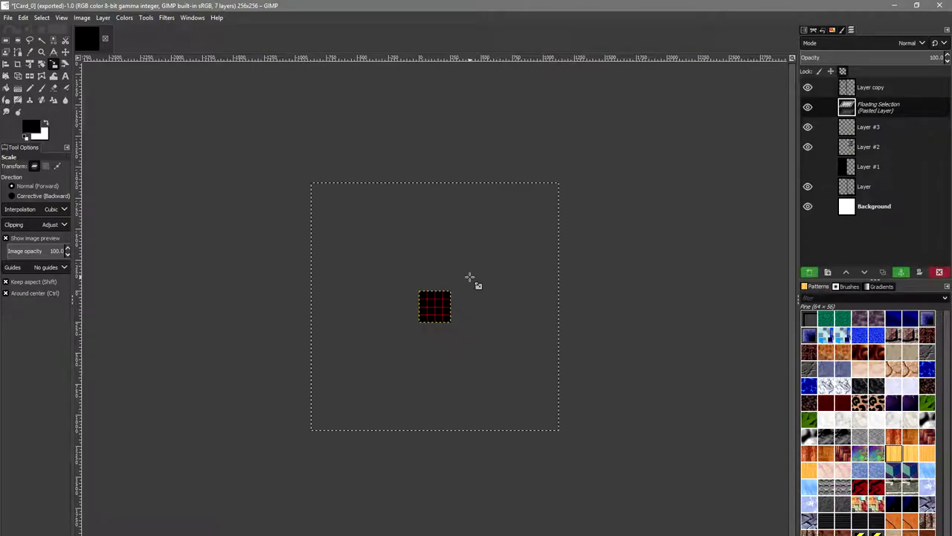
{"action": "left_click", "coordinate": [325, 249]}
{"action": "left_click_drag", "start_coordinate": [314, 431], "coordinate": [412, 331]}
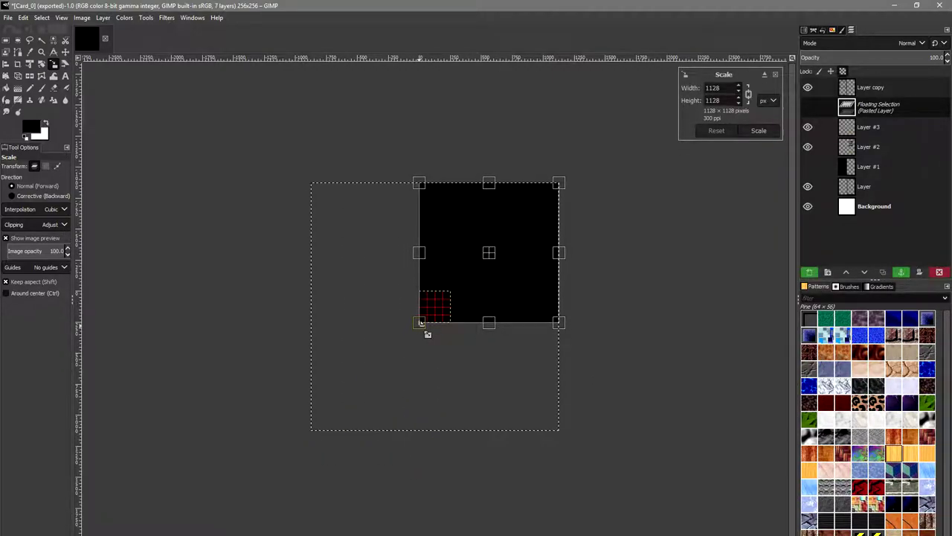
{"action": "left_click_drag", "start_coordinate": [563, 198], "coordinate": [446, 296]}
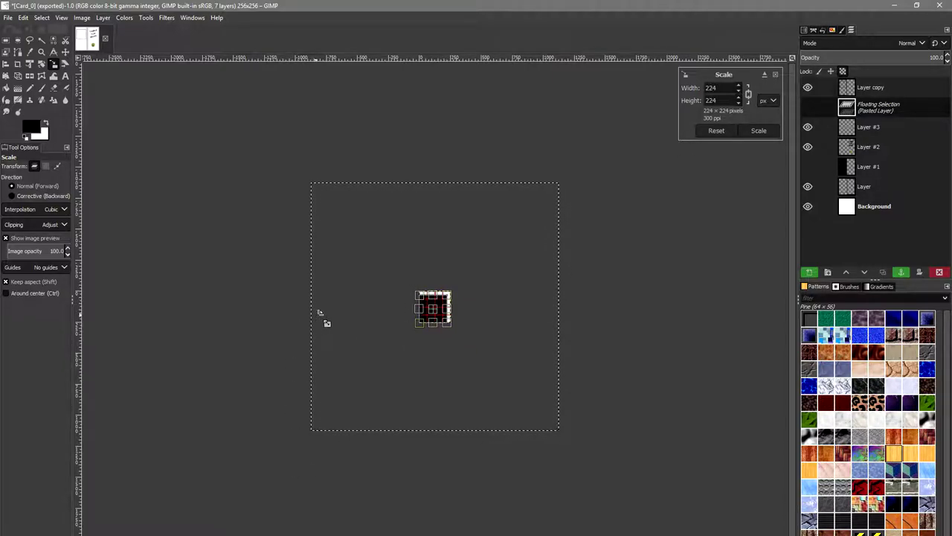
{"action": "scroll", "coordinate": [325, 320], "scroll_direction": "up", "scroll_amount": 4}
{"action": "left_click", "coordinate": [6, 41]}
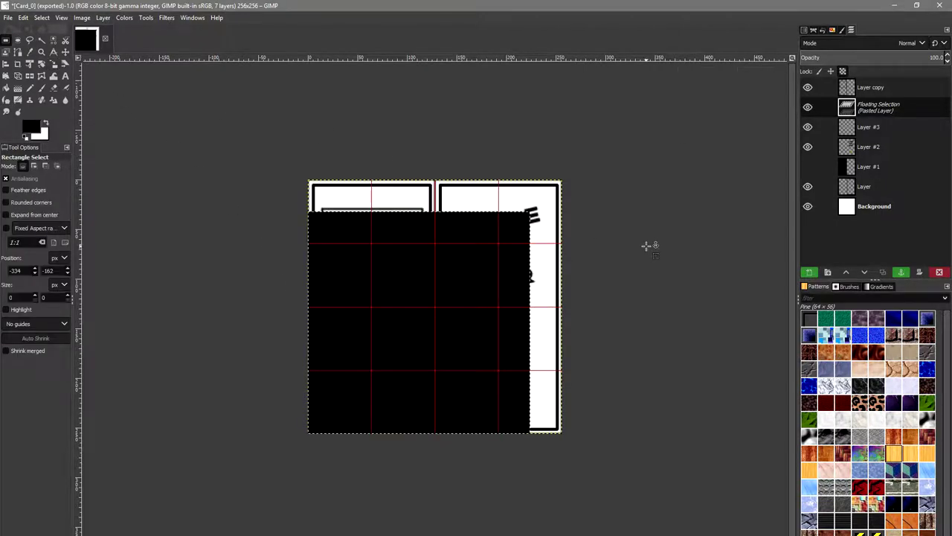
- Clear Layer #3's black fill and drop the rectangle selection
{"action": "left_click", "coordinate": [500, 304]}
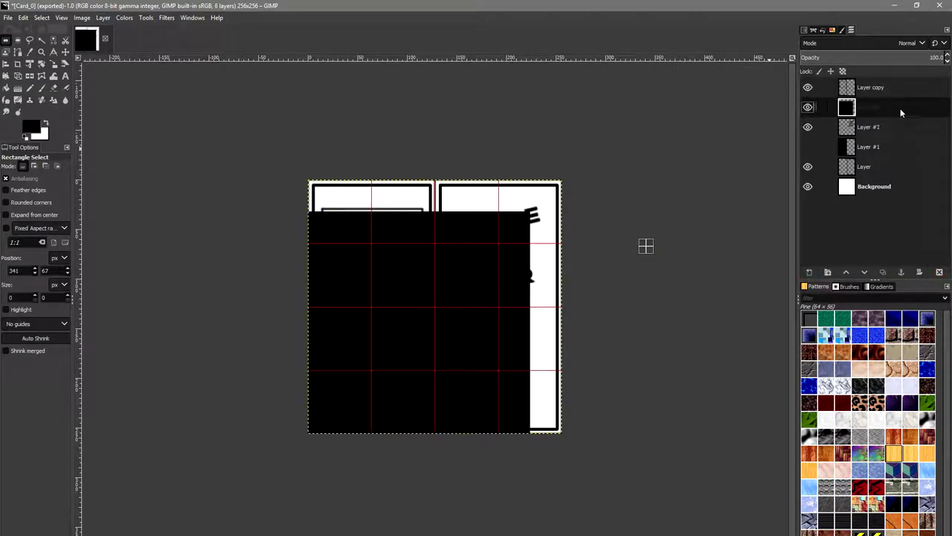
{"action": "key", "text": "Delete"}
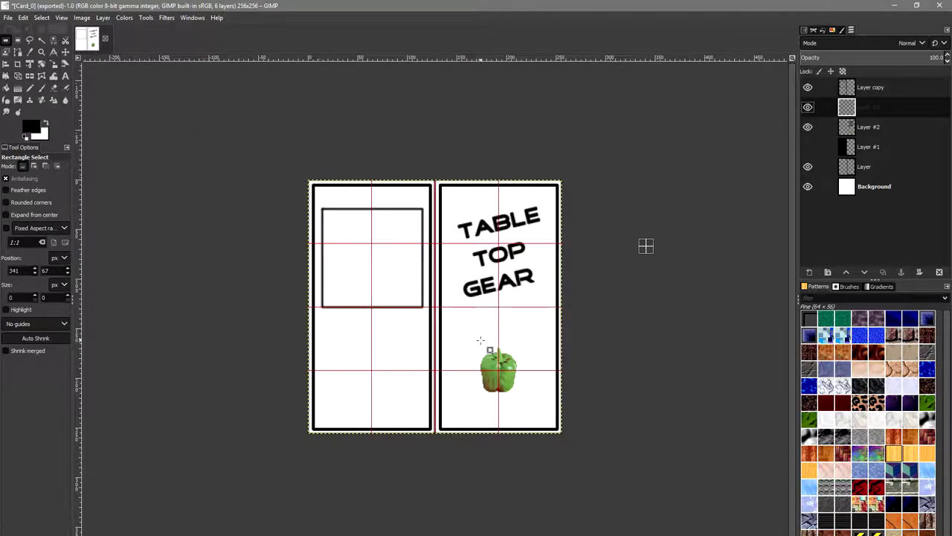
{"action": "left_click", "coordinate": [674, 329]}
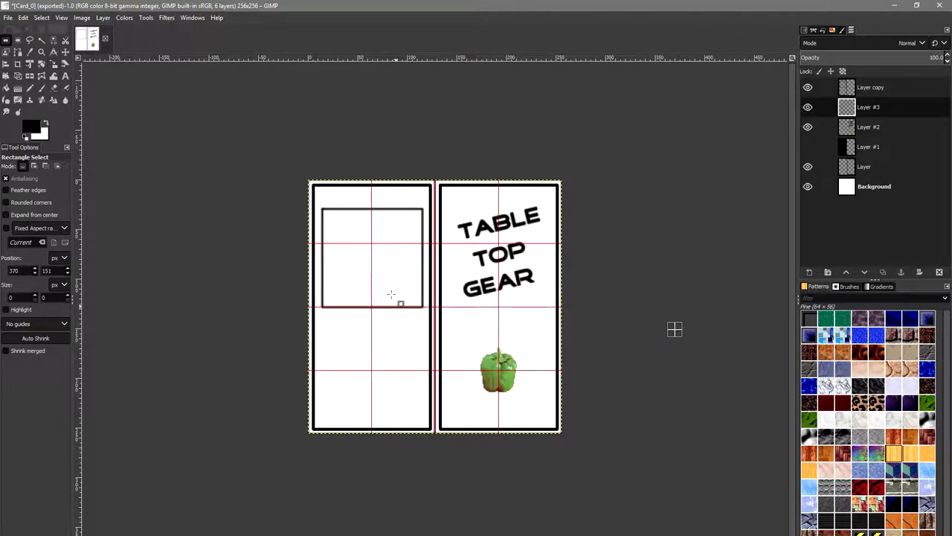
{"action": "left_click", "coordinate": [583, 183]}
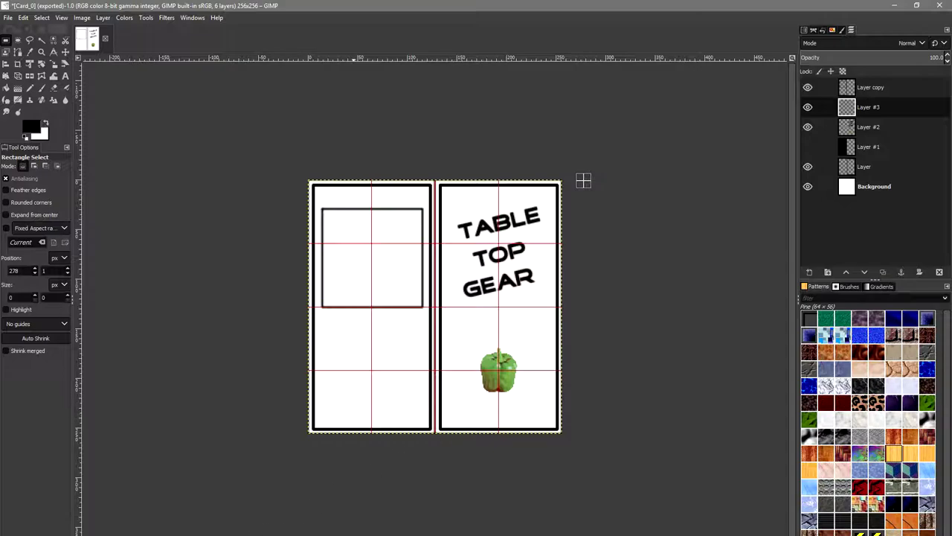
{"action": "mouse_move", "coordinate": [214, 533]}
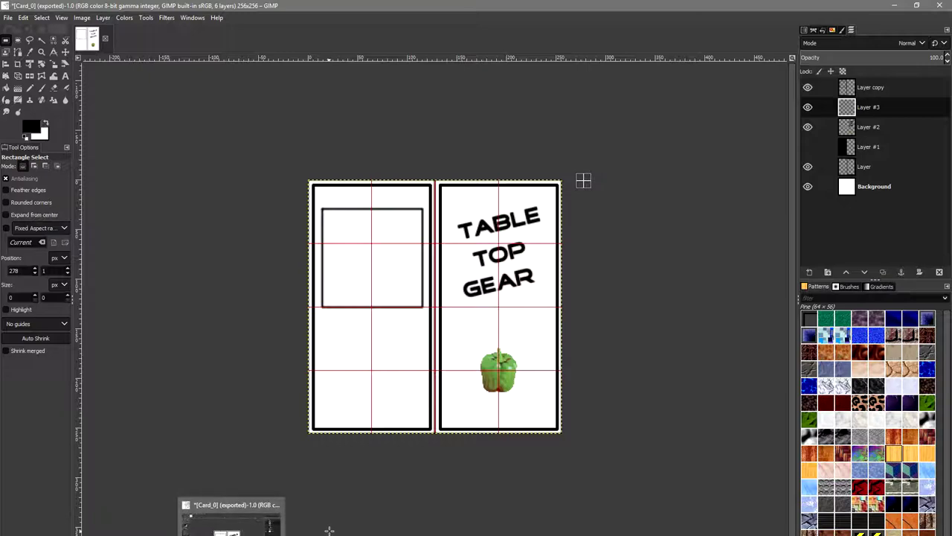
{"action": "mouse_move", "coordinate": [256, 532]}
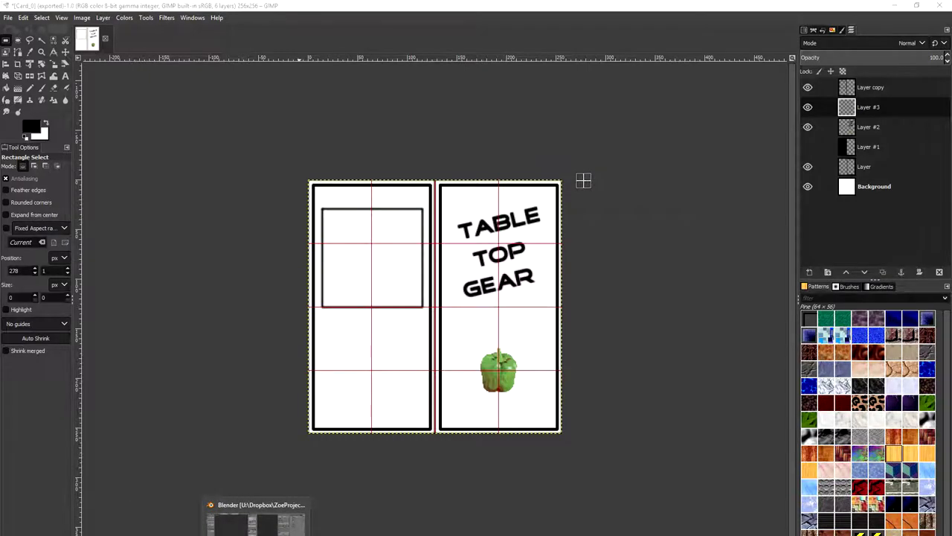
- Save the swap icon as Ic_swap_vert_circle_48px.svg.png into Assets/Textures
{"action": "left_click", "coordinate": [298, 533]}
{"action": "right_click", "coordinate": [375, 310]}
{"action": "left_click", "coordinate": [431, 401]}
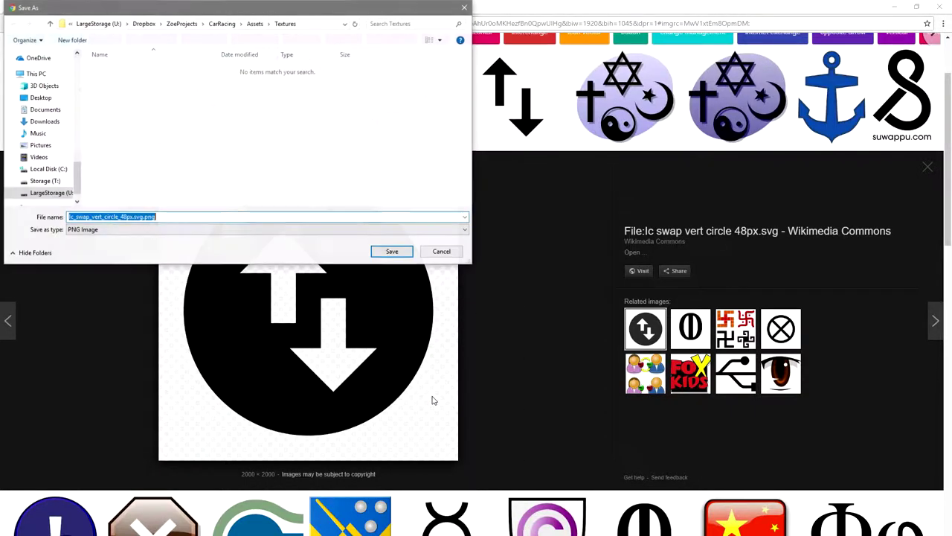
{"action": "left_click", "coordinate": [389, 252]}
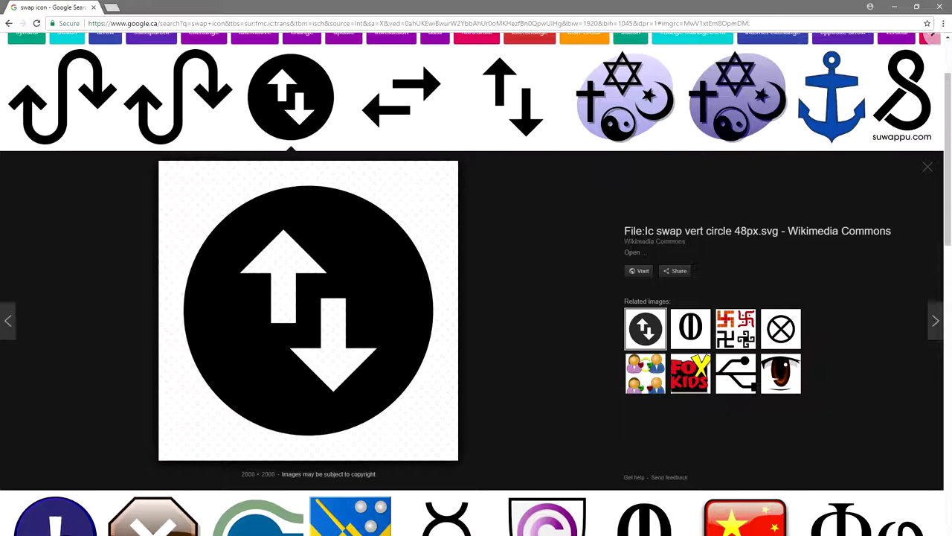
{"action": "key", "text": "alt+Tab"}
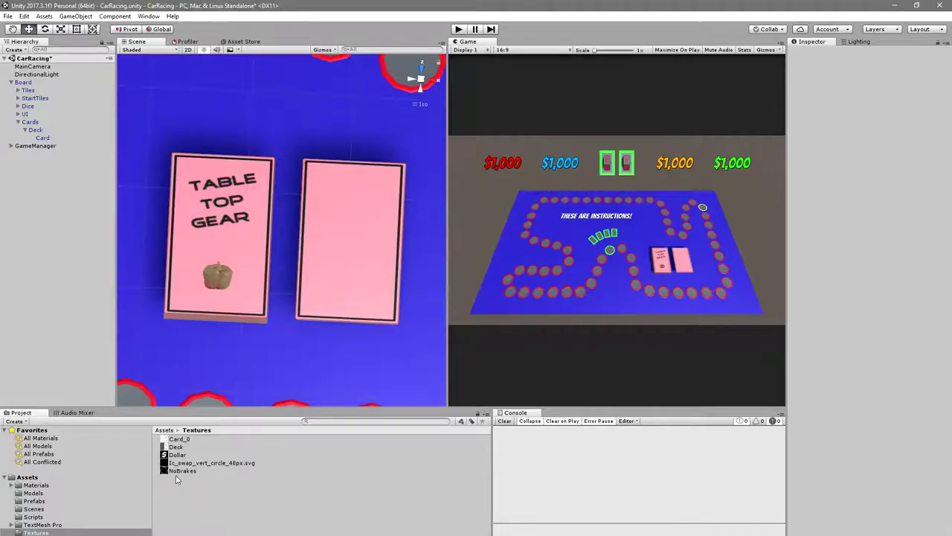
- Delete the Ic_swap_vert_circle_48px.svg texture from Unity's Textures folder
{"action": "left_click", "coordinate": [207, 463]}
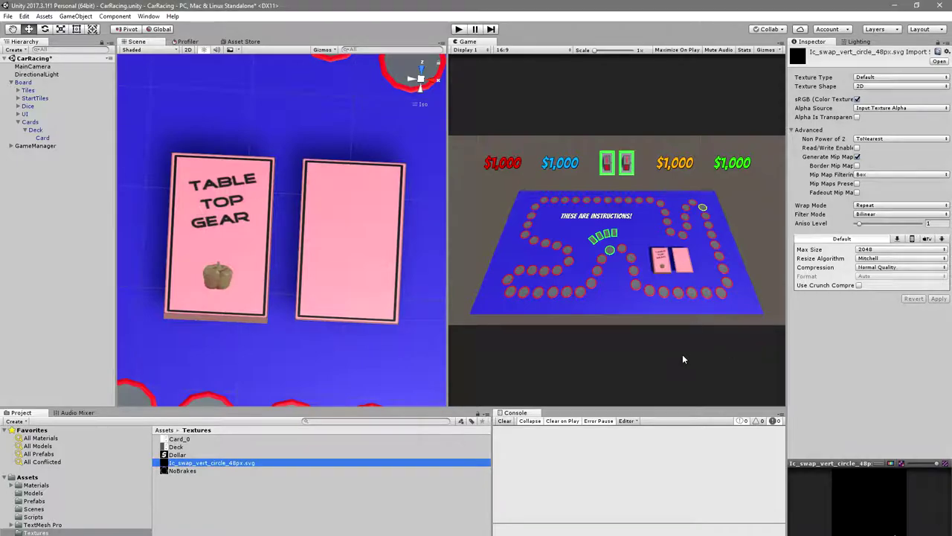
{"action": "left_click", "coordinate": [179, 455]}
{"action": "left_click", "coordinate": [211, 464]}
{"action": "key", "text": "shift+Delete"}
- Visit the swap icon's Wikimedia Commons source page, then close that tab
{"action": "key", "text": "alt+Tab"}
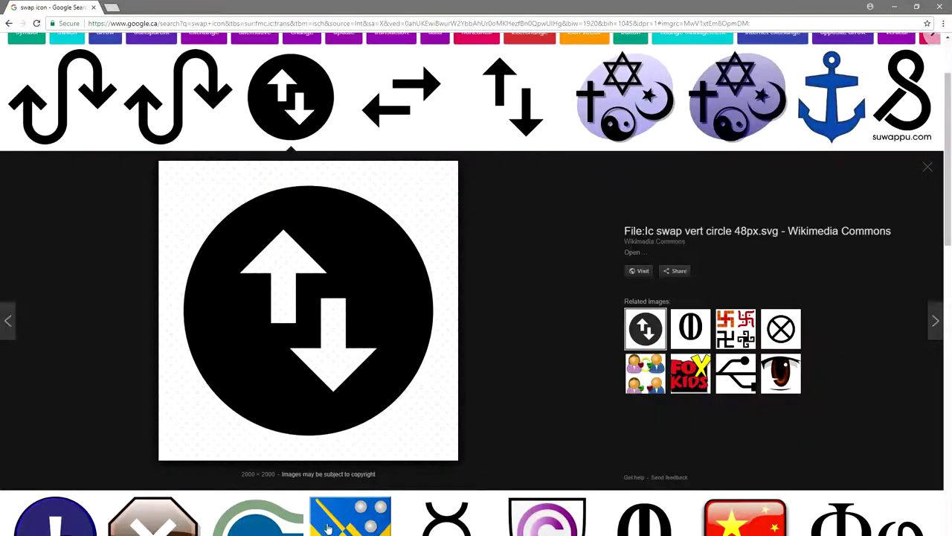
{"action": "right_click", "coordinate": [384, 331]}
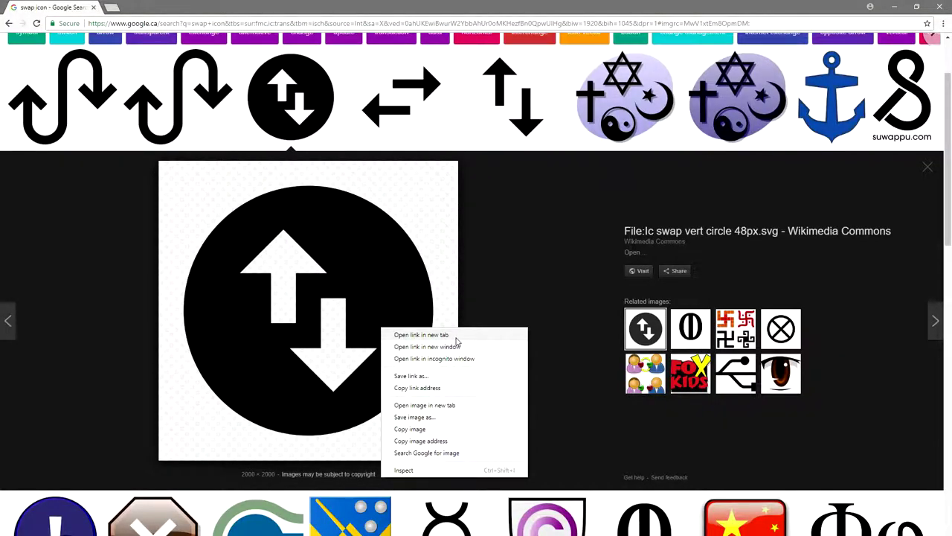
{"action": "left_click", "coordinate": [654, 291]}
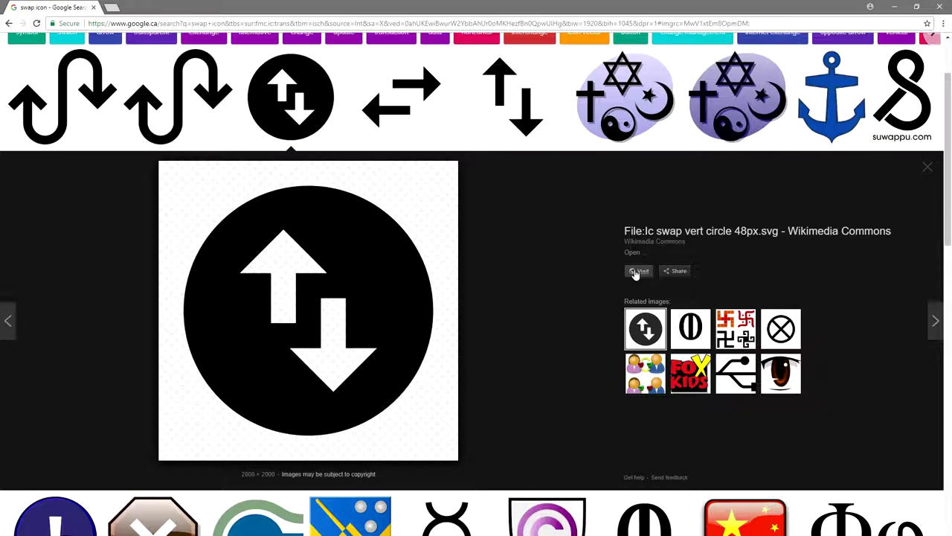
{"action": "left_click", "coordinate": [638, 271]}
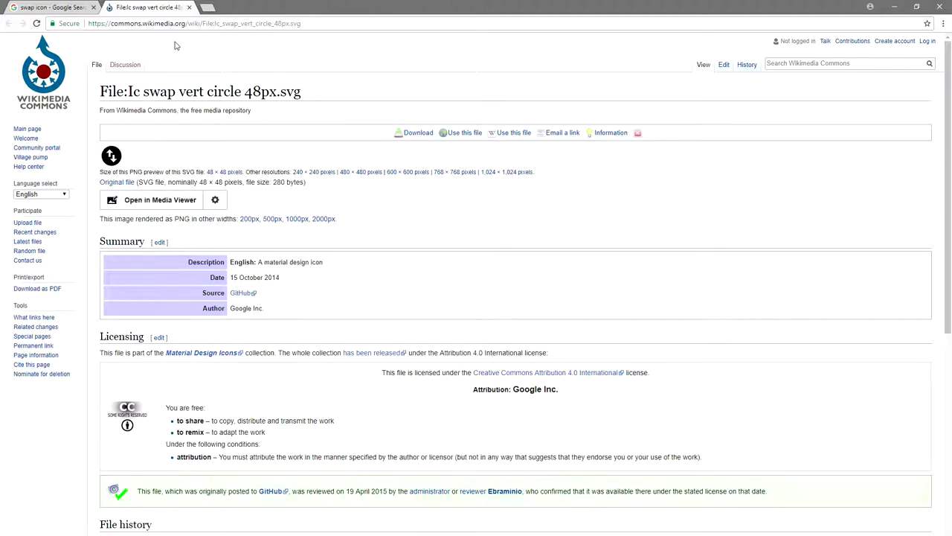
{"action": "middle_click", "coordinate": [157, 11]}
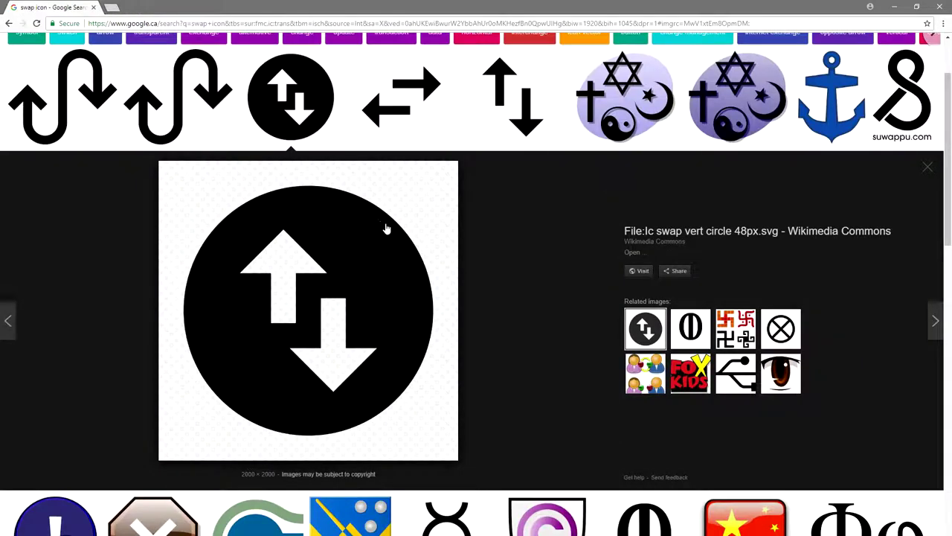
{"action": "scroll", "coordinate": [395, 216], "scroll_direction": "up", "scroll_amount": 1}
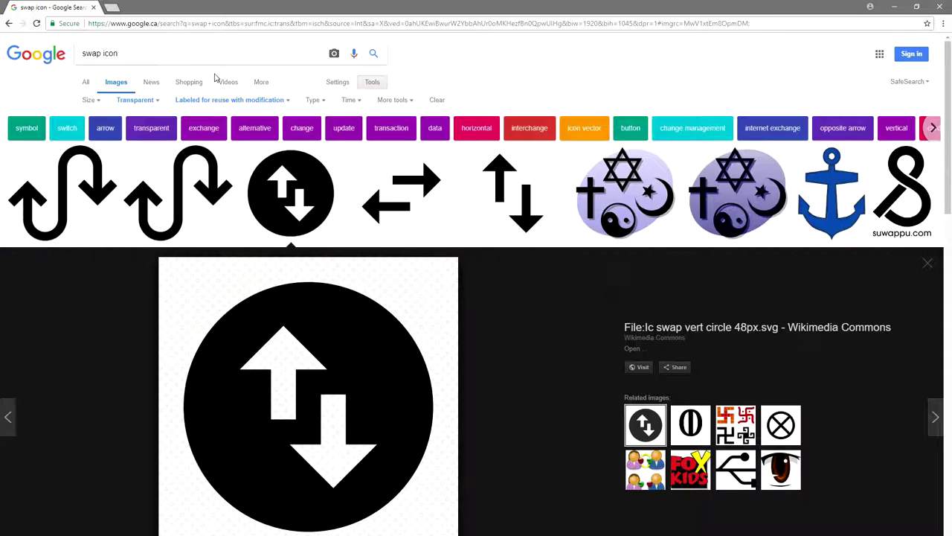
- Limit results to noncommercial reuse with modification and search for just 'swap'
{"action": "left_click", "coordinate": [269, 102]}
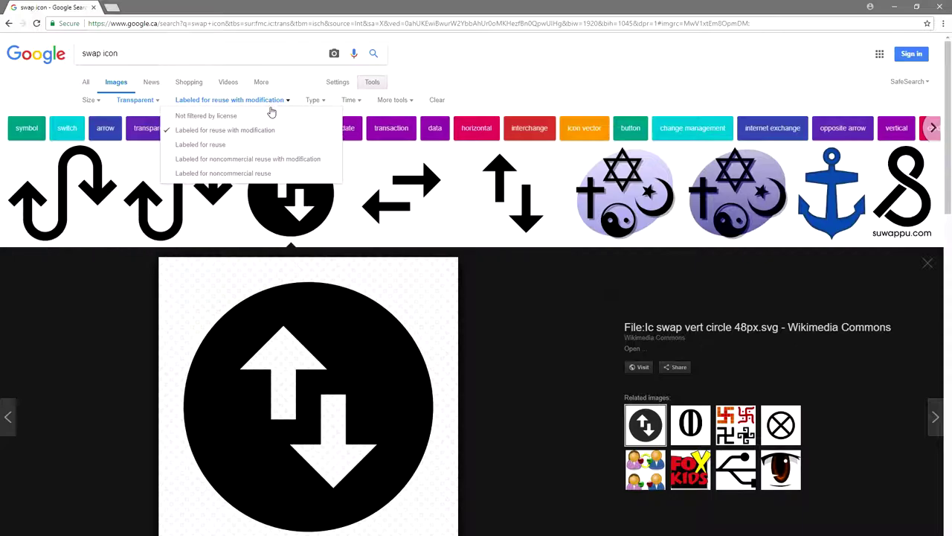
{"action": "left_click", "coordinate": [266, 166]}
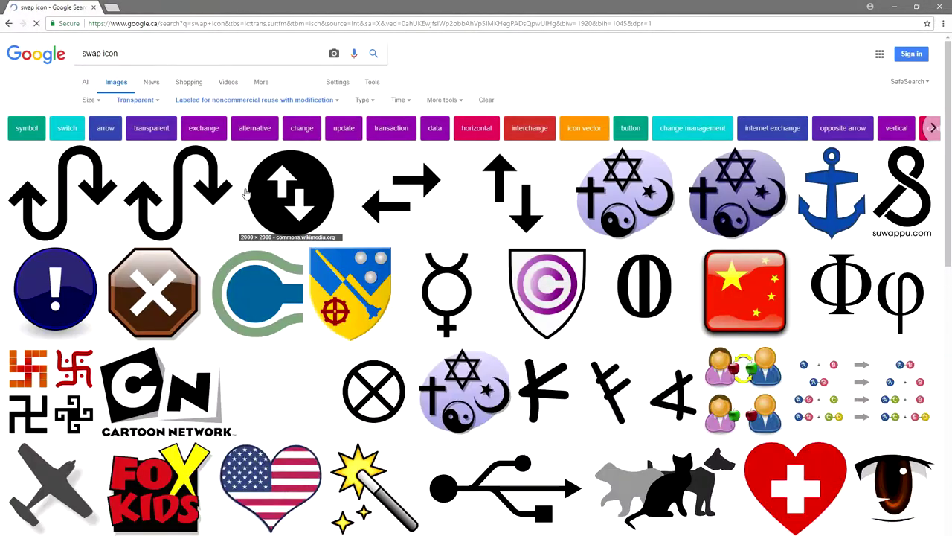
{"action": "scroll", "coordinate": [480, 258], "scroll_direction": "down", "scroll_amount": 3}
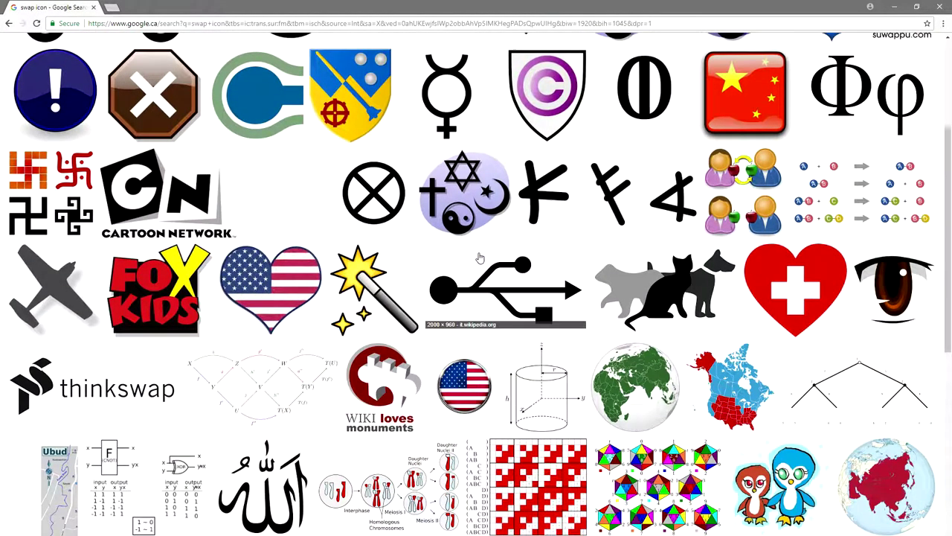
{"action": "scroll", "coordinate": [479, 258], "scroll_direction": "up", "scroll_amount": 3}
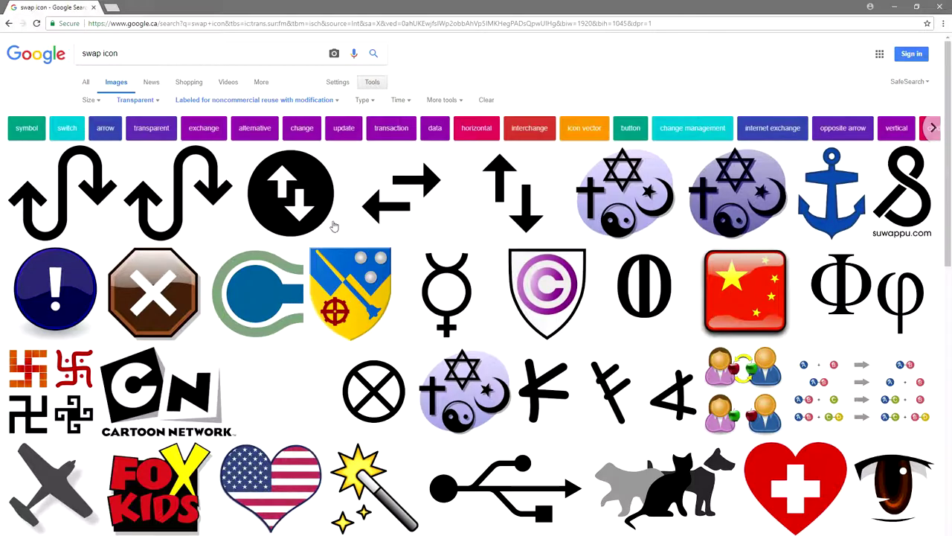
{"action": "scroll", "coordinate": [329, 221], "scroll_direction": "down", "scroll_amount": 3}
{"action": "scroll", "coordinate": [307, 223], "scroll_direction": "down", "scroll_amount": 3}
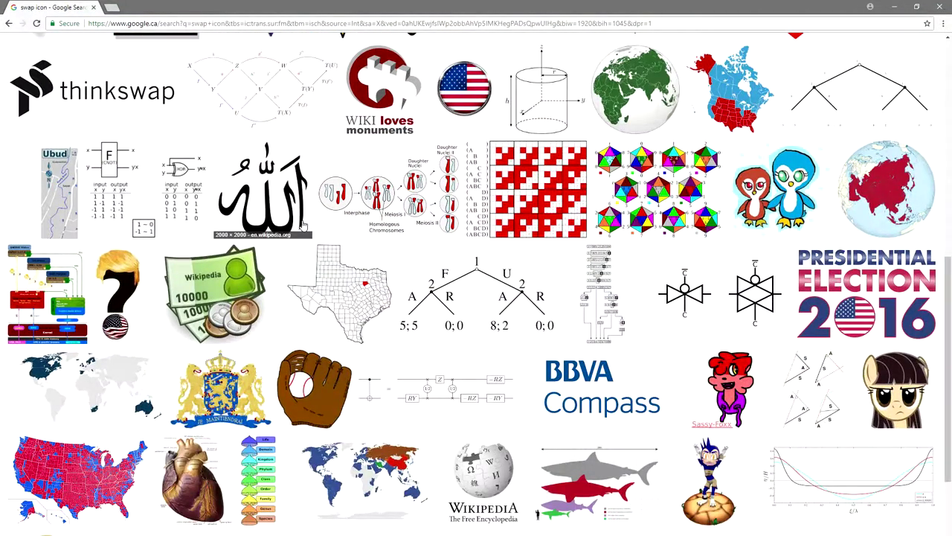
{"action": "scroll", "coordinate": [305, 224], "scroll_direction": "down", "scroll_amount": 2}
{"action": "scroll", "coordinate": [301, 223], "scroll_direction": "up", "scroll_amount": 10}
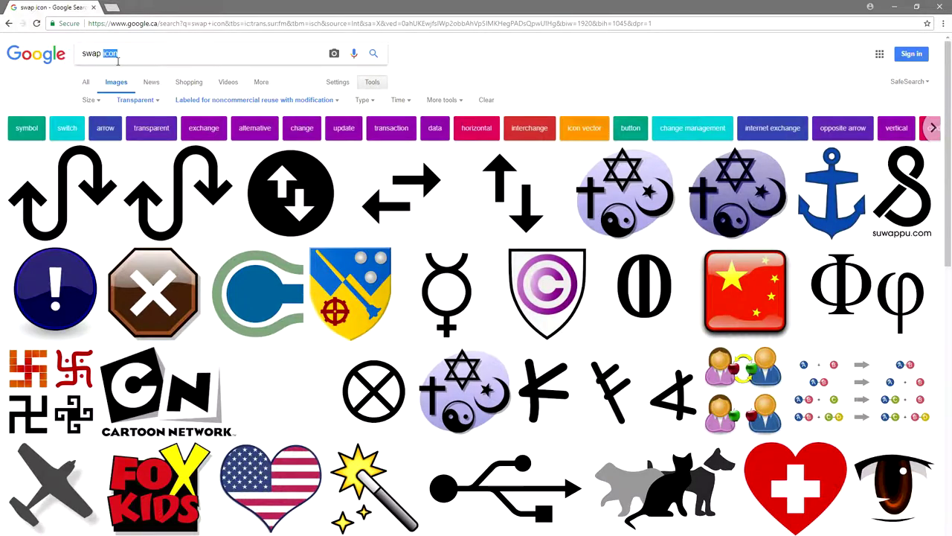
{"action": "key", "text": "BackSpace"}
{"action": "key", "text": "Return"}
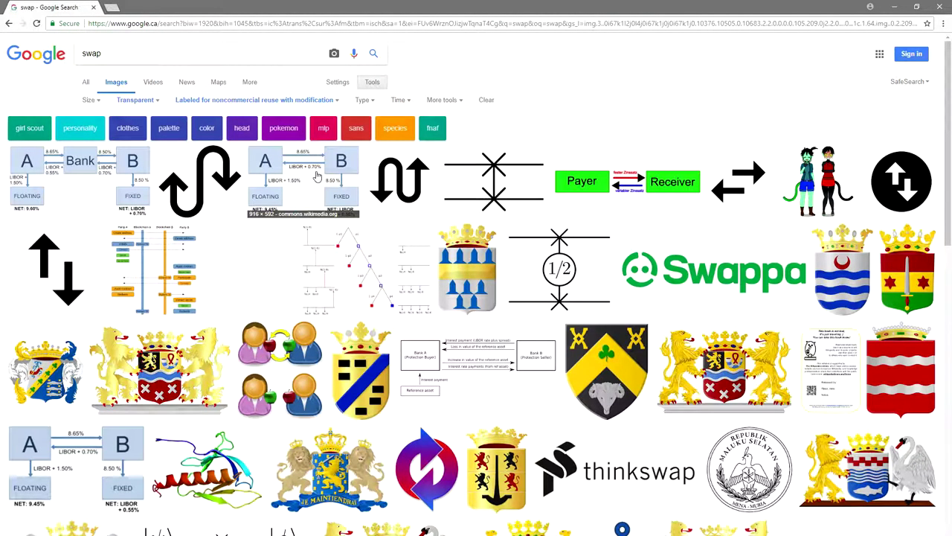
- Preview the Ic swap calls arrows result, then change the usage rights filter
{"action": "left_click", "coordinate": [417, 183]}
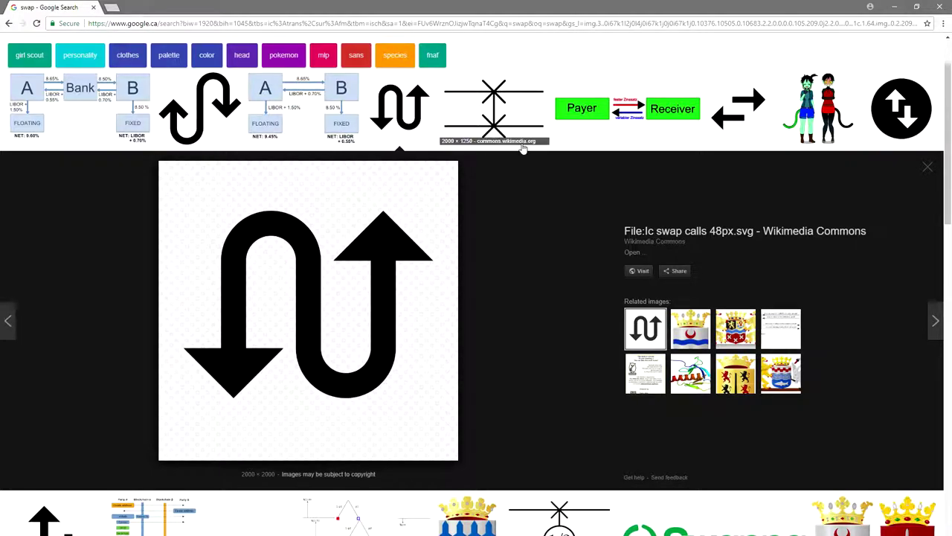
{"action": "left_click", "coordinate": [926, 167]}
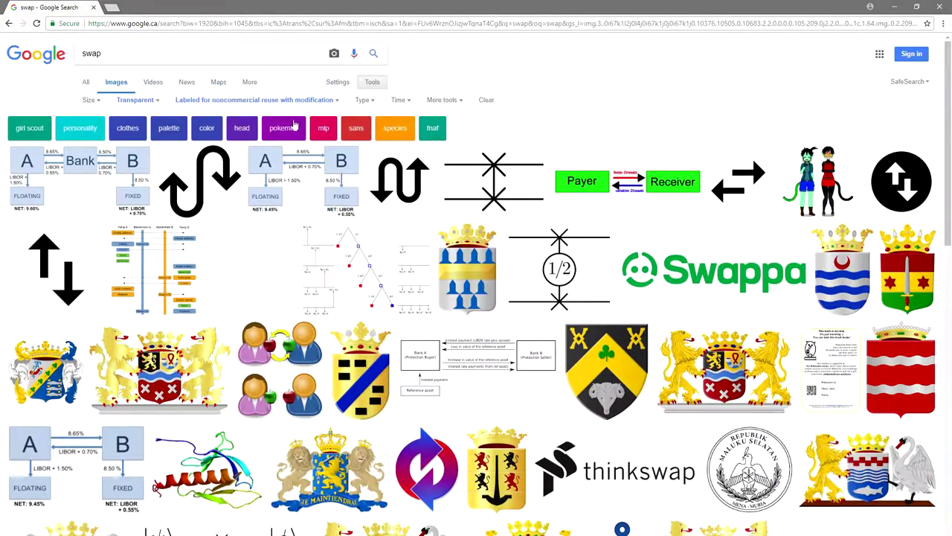
{"action": "left_click", "coordinate": [298, 98]}
{"action": "left_click", "coordinate": [258, 130]}
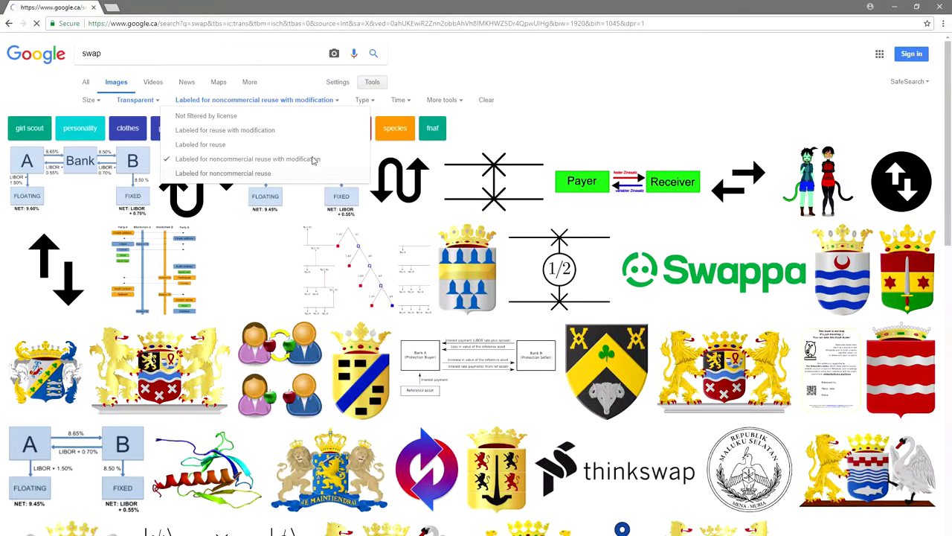
- Copy the red curved-arrows clip art from Clker
{"action": "left_click", "coordinate": [241, 191]}
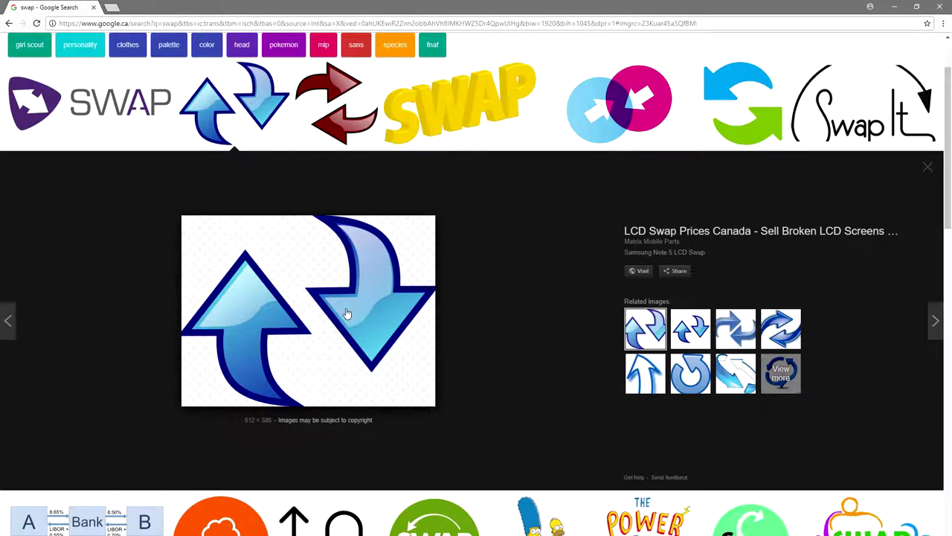
{"action": "left_click", "coordinate": [339, 132]}
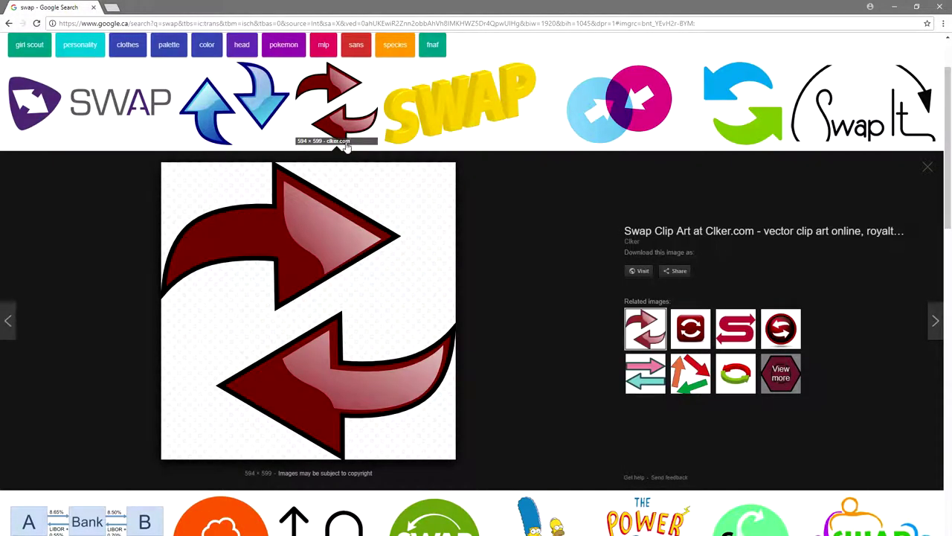
{"action": "right_click", "coordinate": [323, 323]}
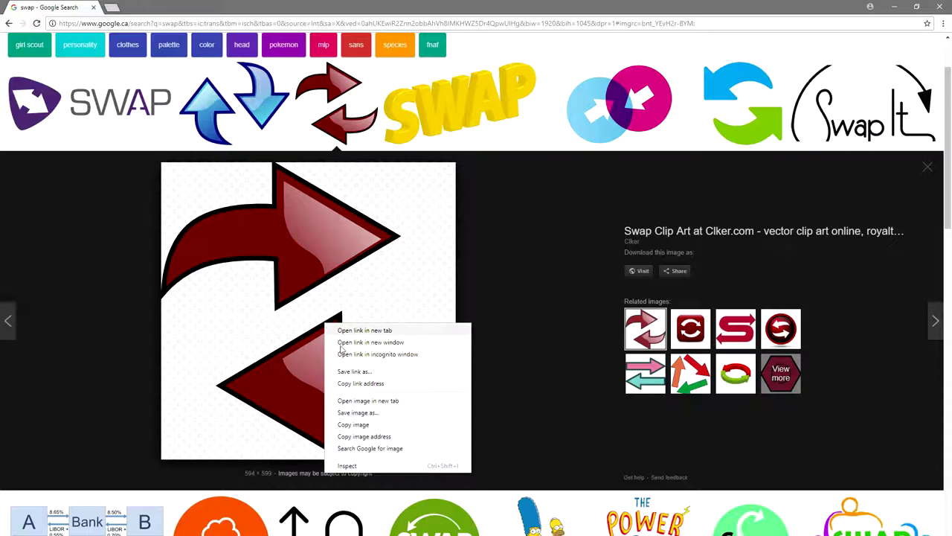
{"action": "left_click", "coordinate": [375, 426]}
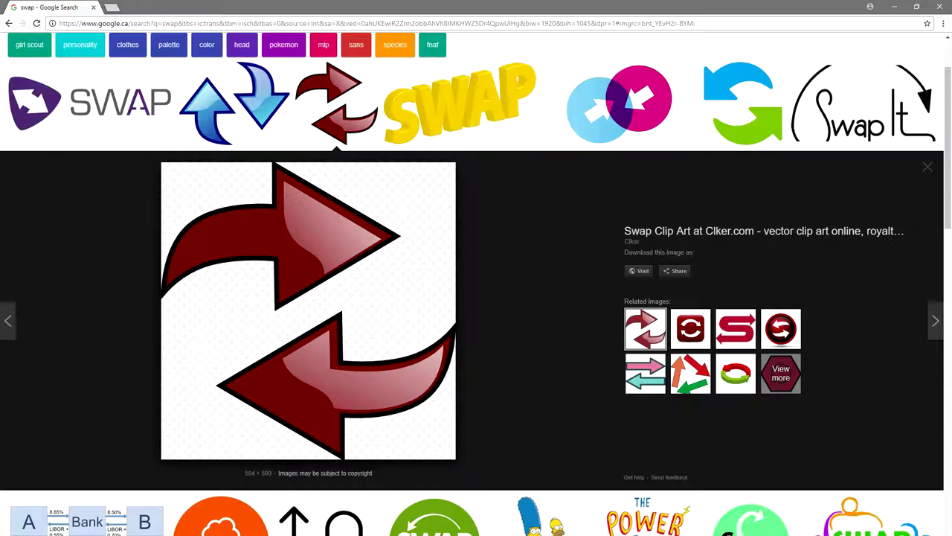
{"action": "key", "text": "alt+Tab"}
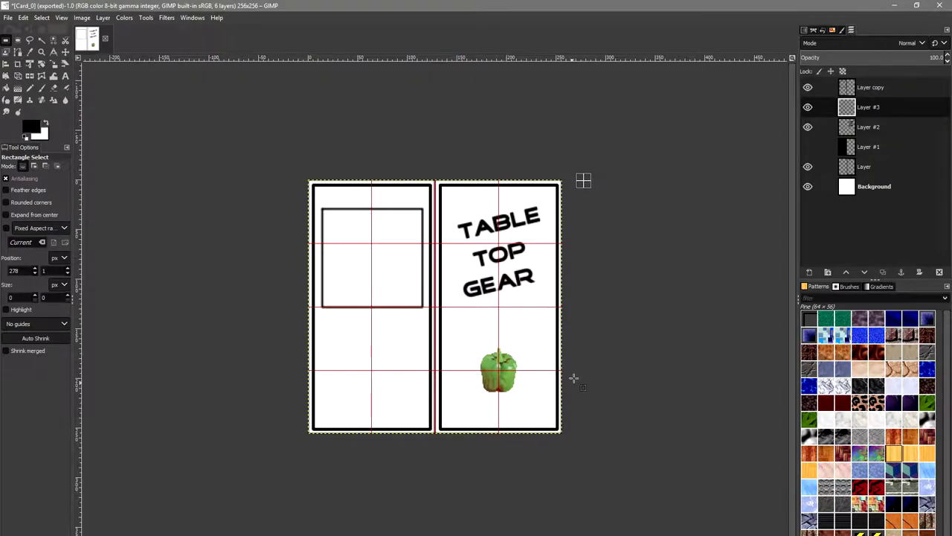
- Paste the arrows onto the Card_0 texture, then undo the paste to keep six layers
{"action": "key", "text": "ctrl+v"}
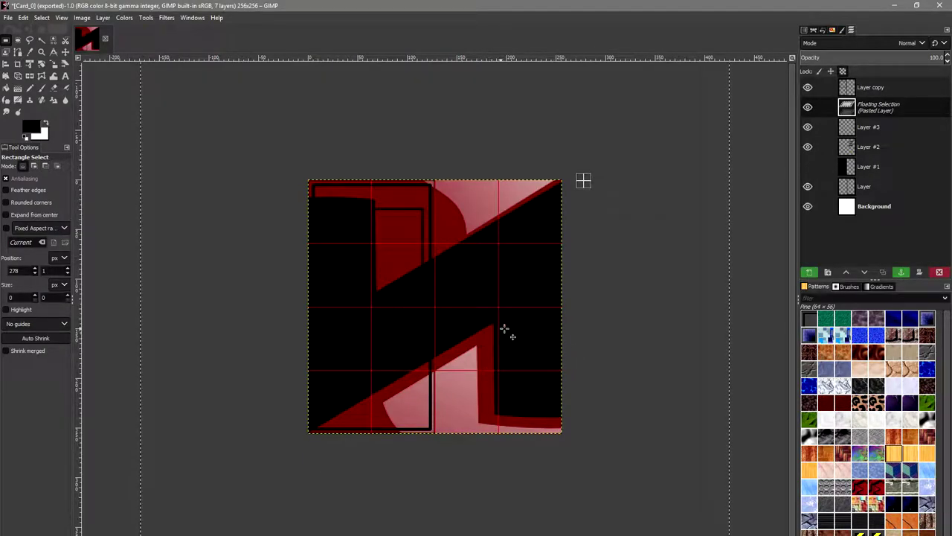
{"action": "scroll", "coordinate": [514, 325], "scroll_direction": "down", "scroll_amount": 2, "text": "ctrl"}
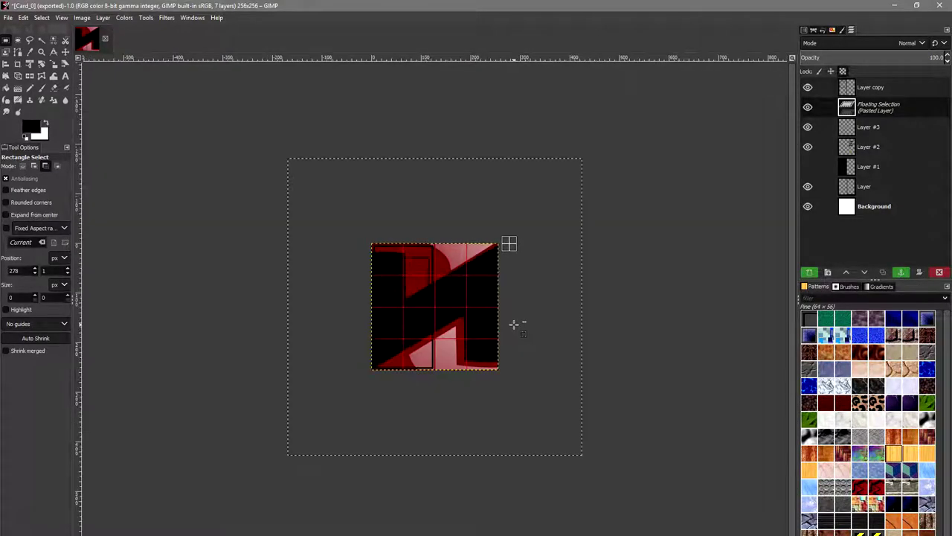
{"action": "key", "text": "ctrl+z"}
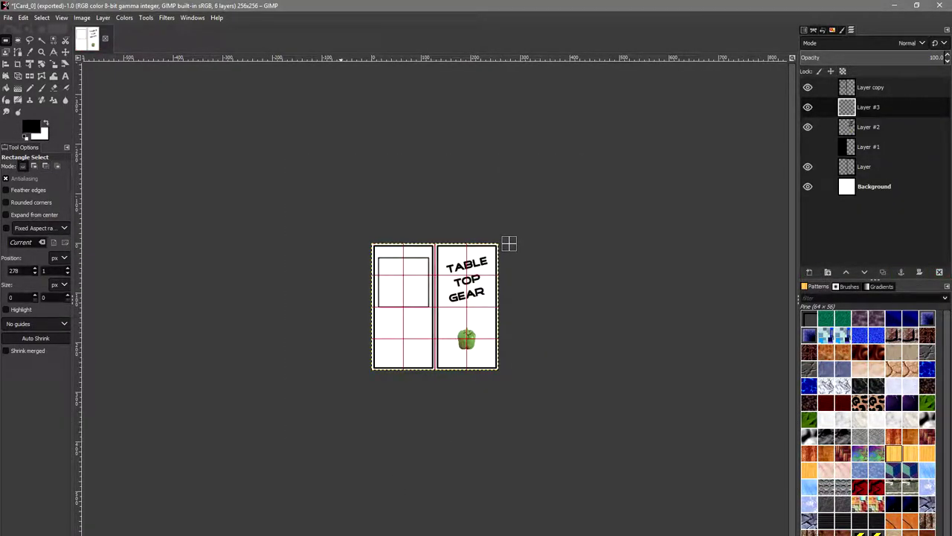
{"action": "key", "text": "alt+Tab"}
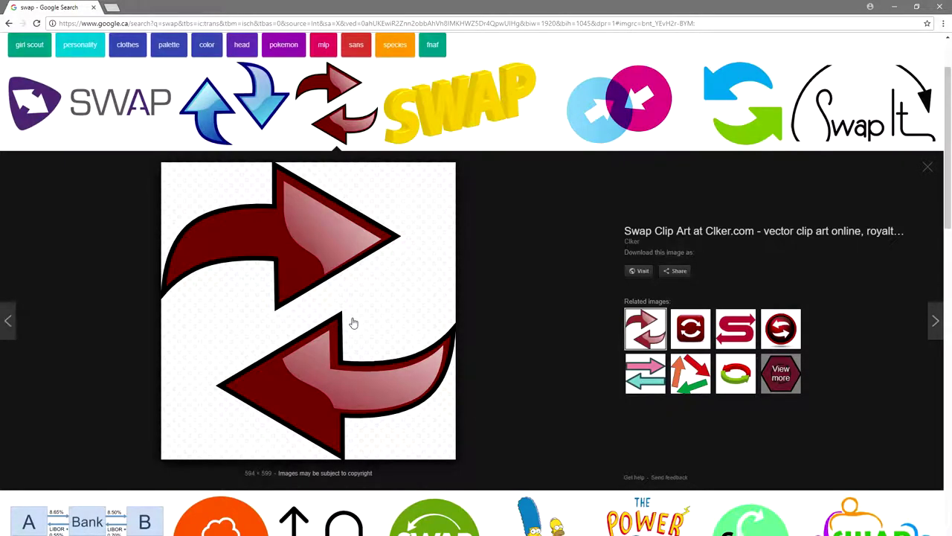
- Save the red arrows image as swap-hi.png into Assets/Textures
{"action": "right_click", "coordinate": [349, 319]}
{"action": "left_click", "coordinate": [385, 407]}
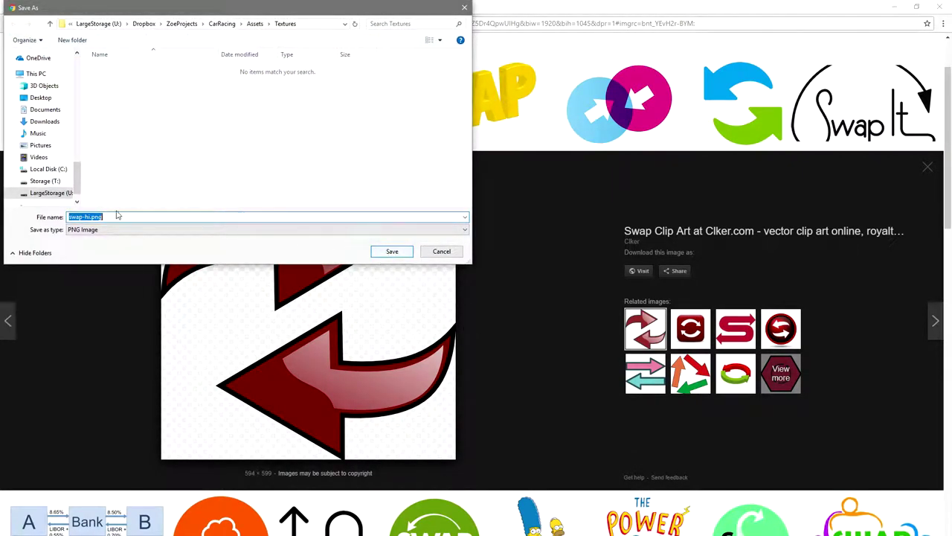
{"action": "left_click", "coordinate": [392, 252]}
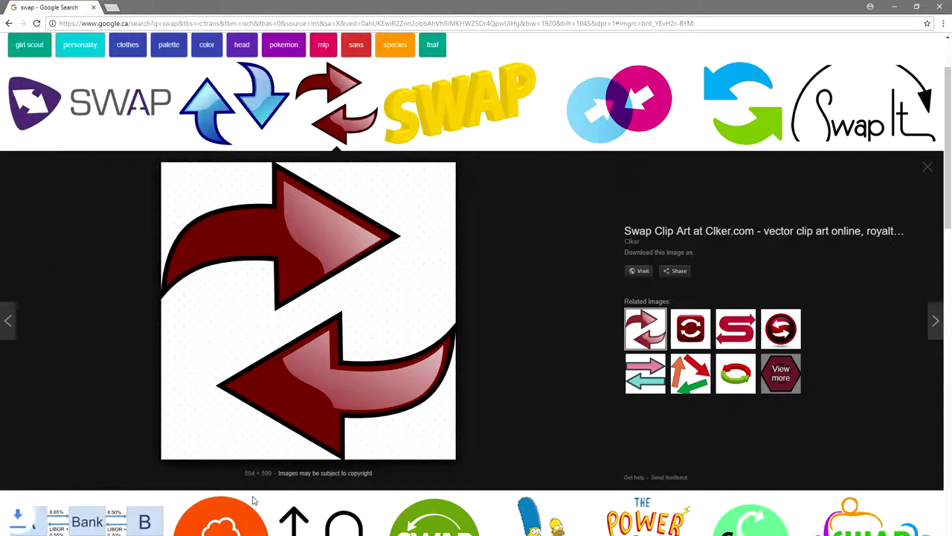
{"action": "key", "text": "alt+Tab"}
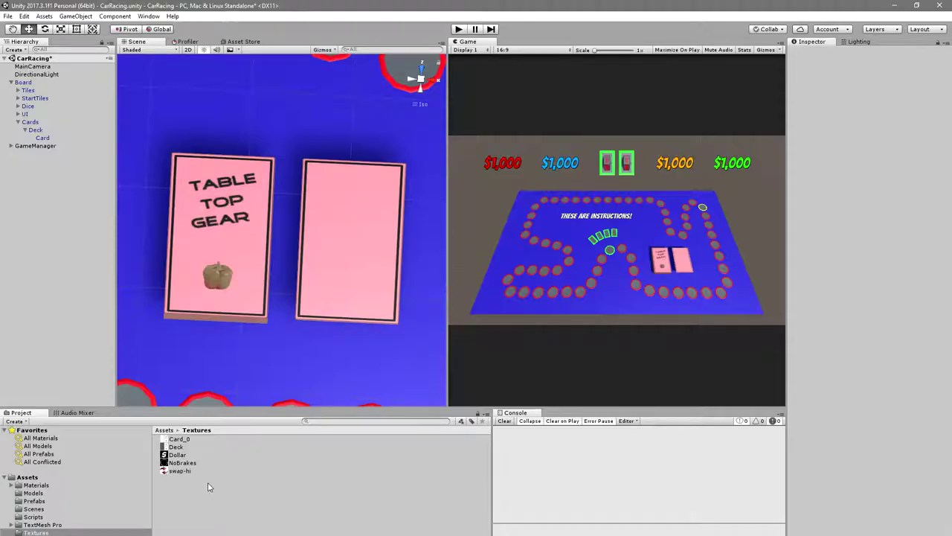
- Compare the new swap-hi texture's Default-type import settings and preview against NoBrakes
{"action": "left_click", "coordinate": [181, 471]}
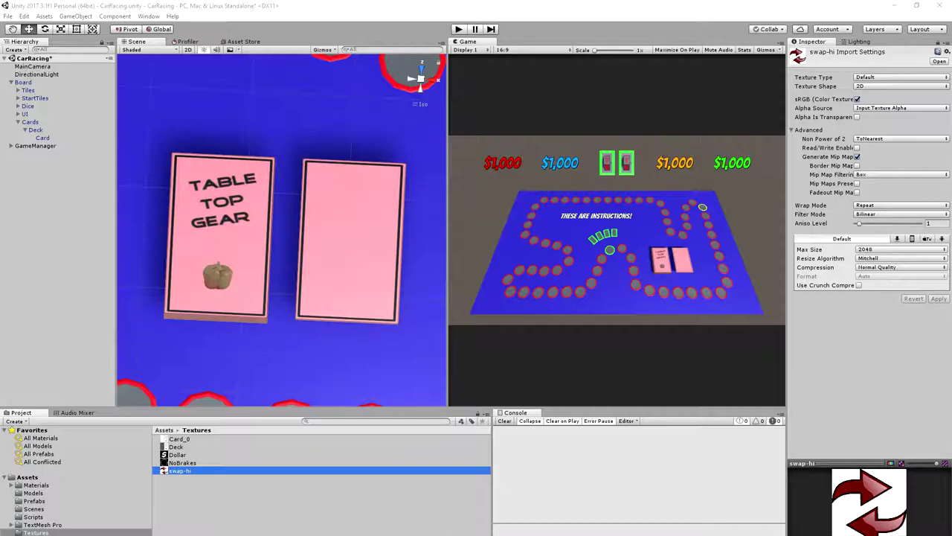
{"action": "left_click", "coordinate": [186, 462]}
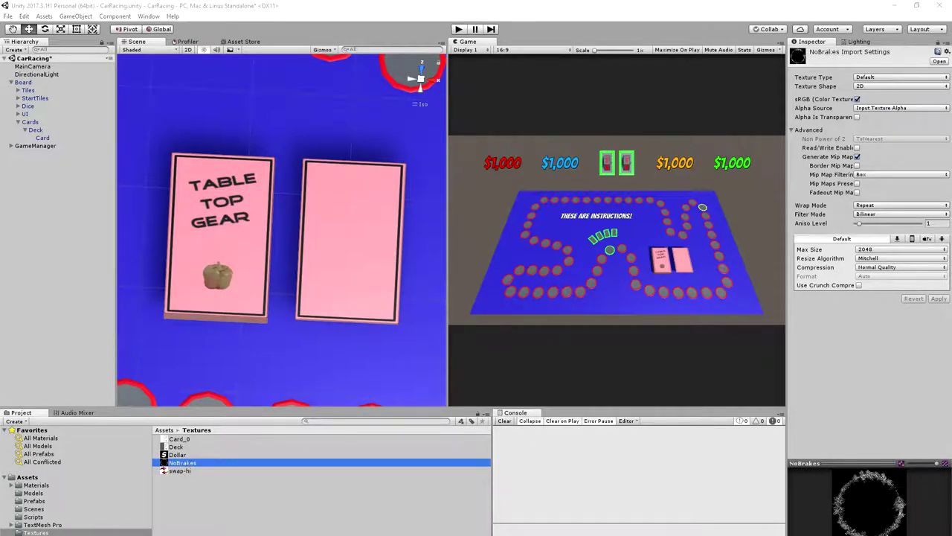
{"action": "left_click", "coordinate": [194, 471]}
{"action": "left_click", "coordinate": [9, 17]}
{"action": "mouse_move", "coordinate": [24, 16]}
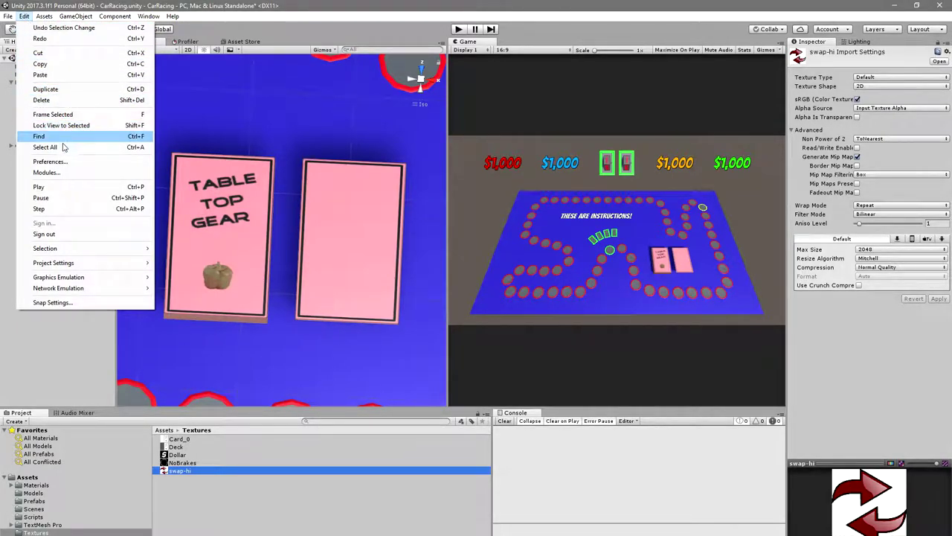
- Open Unity's External Tools preferences and browse for a different image application
{"action": "left_click", "coordinate": [164, 176]}
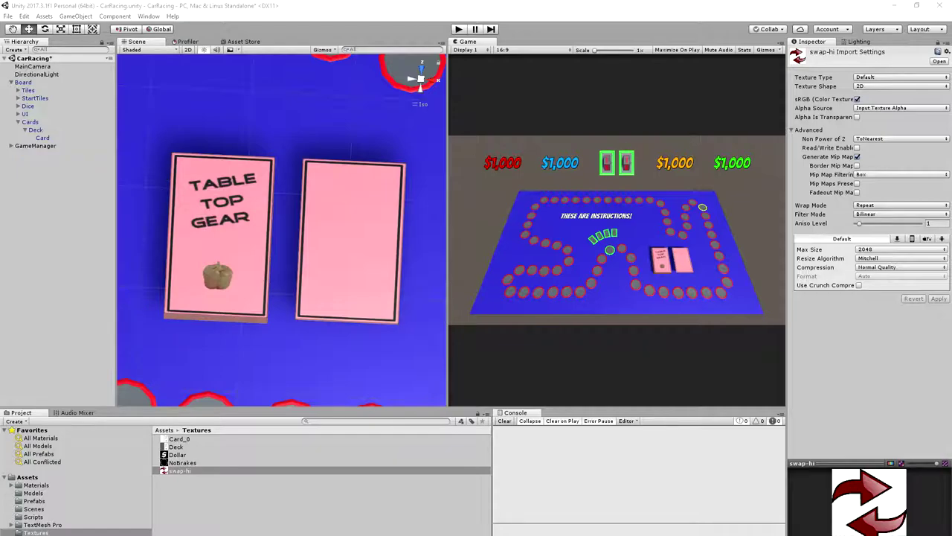
{"action": "left_click", "coordinate": [504, 235]}
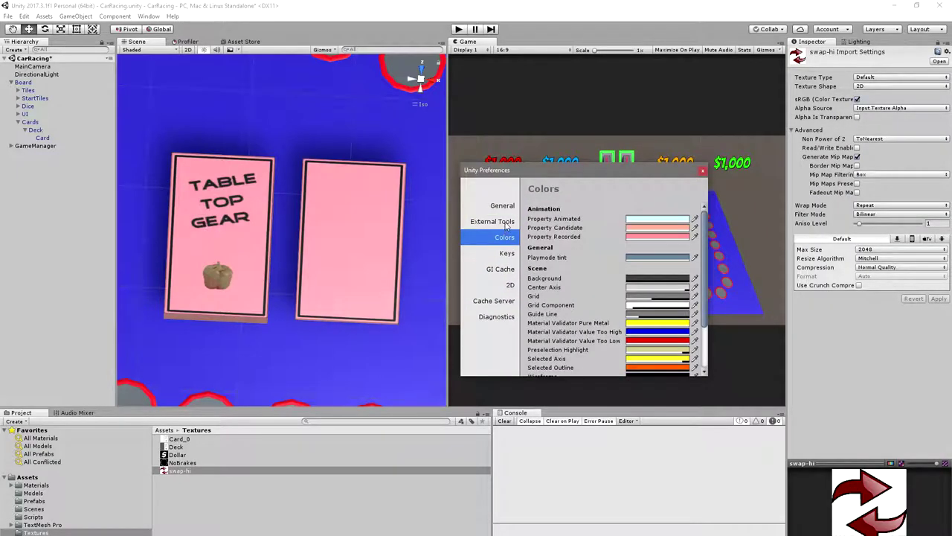
{"action": "left_click", "coordinate": [505, 221]}
{"action": "left_click", "coordinate": [662, 239]}
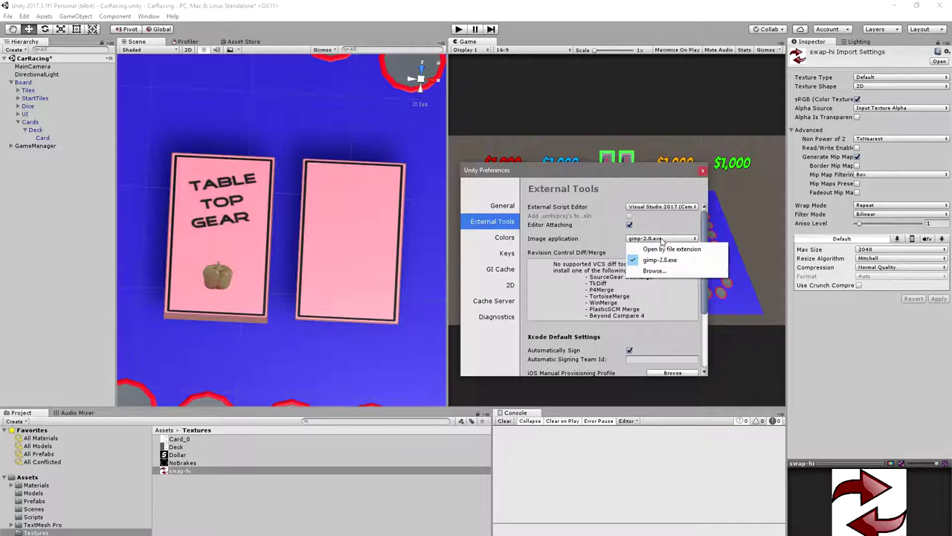
{"action": "left_click", "coordinate": [653, 271]}
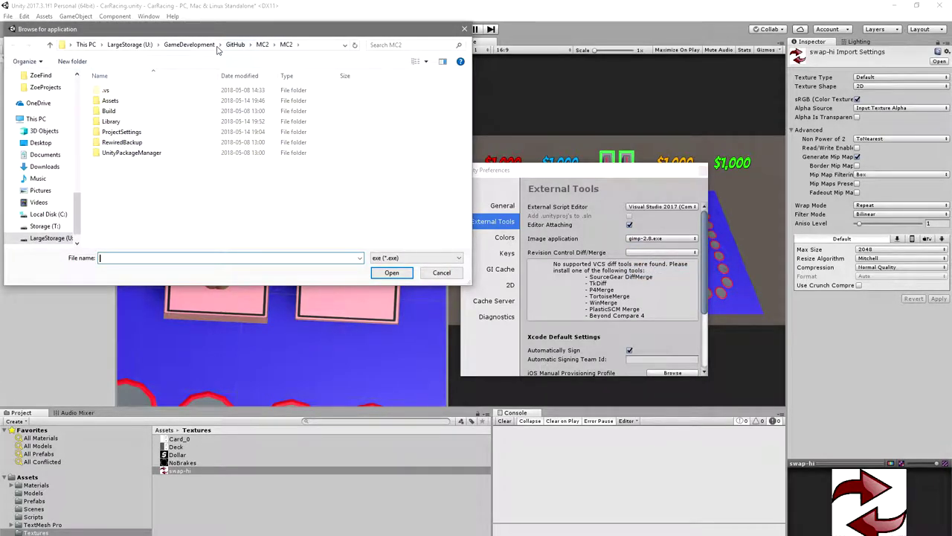
- Choose C:/Program Files/GIMP 2/bin/gimp-2.10.exe as the image editor and close Preferences
{"action": "scroll", "coordinate": [43, 134], "scroll_direction": "up", "scroll_amount": 2}
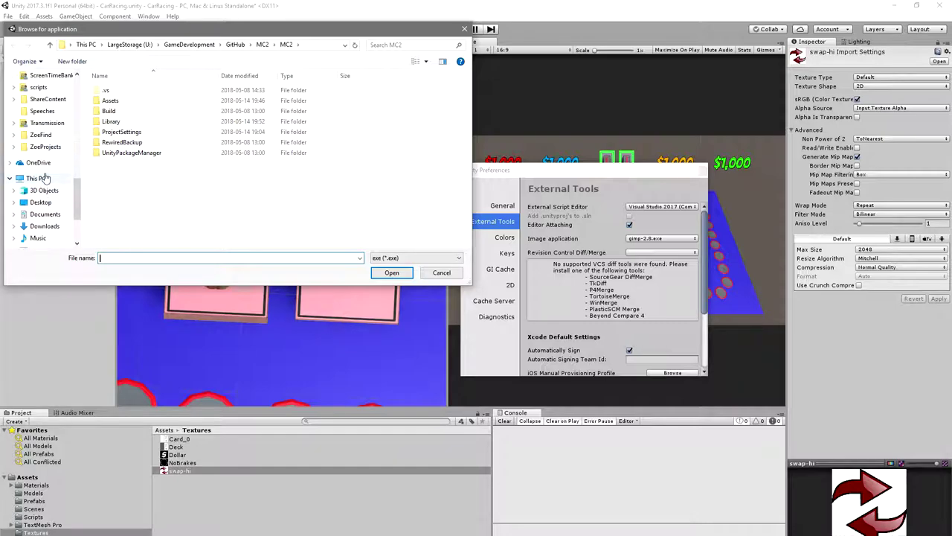
{"action": "left_click", "coordinate": [45, 180]}
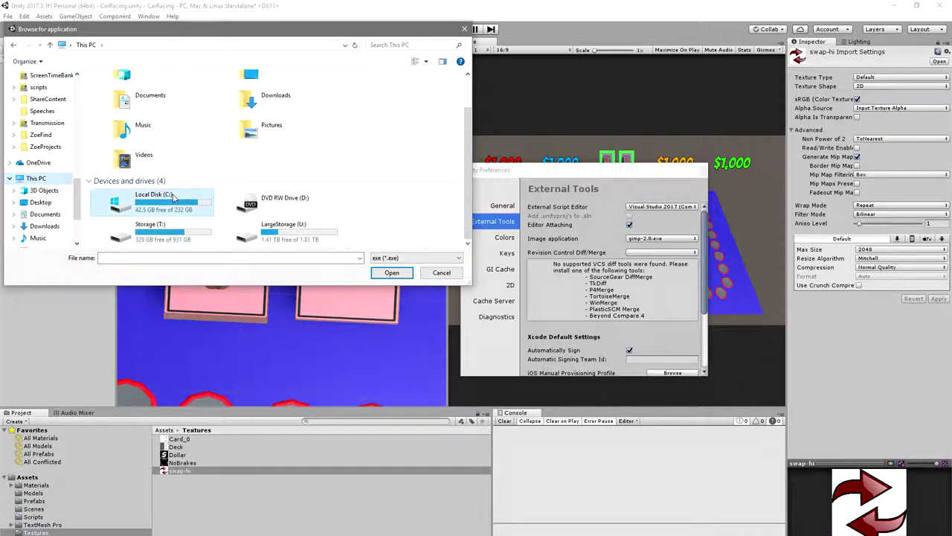
{"action": "double_click", "coordinate": [186, 198]}
{"action": "double_click", "coordinate": [132, 143]}
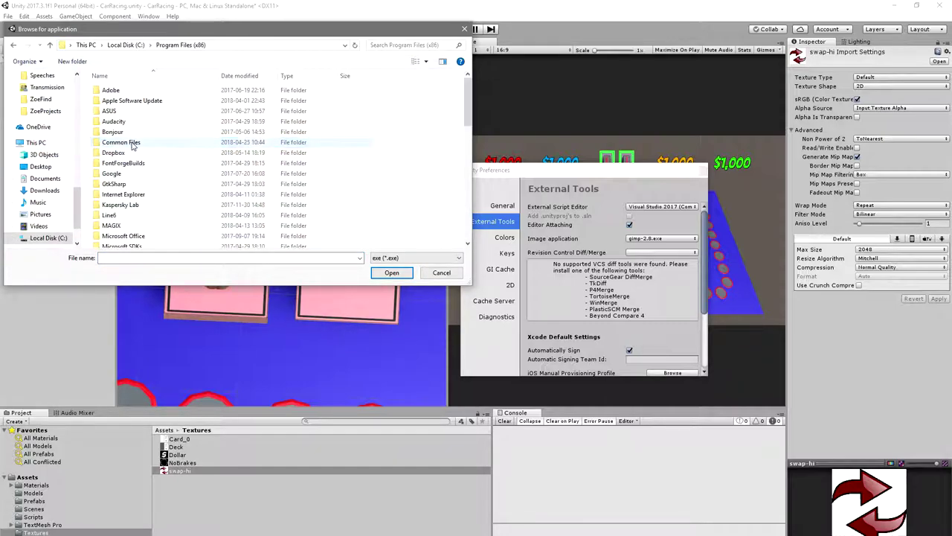
{"action": "scroll", "coordinate": [137, 156], "scroll_direction": "down", "scroll_amount": 1}
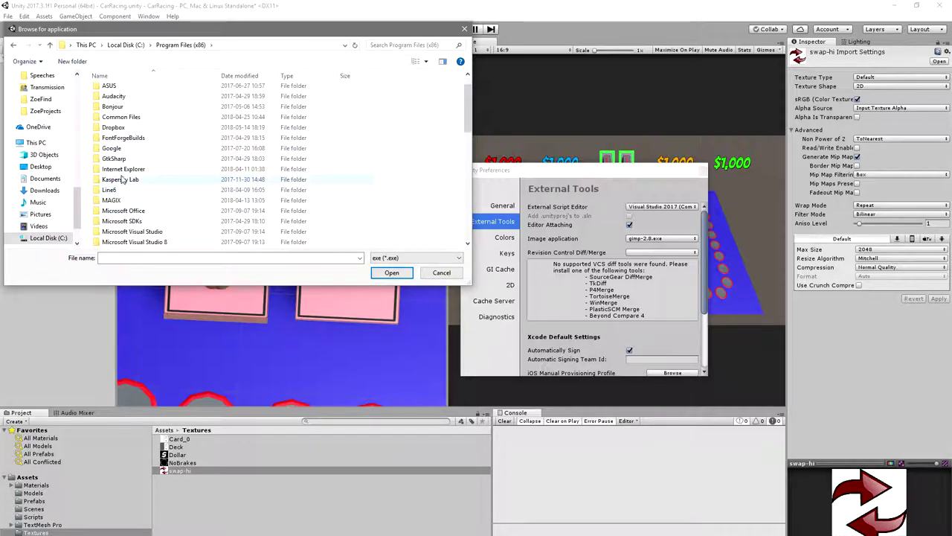
{"action": "left_click", "coordinate": [11, 46]}
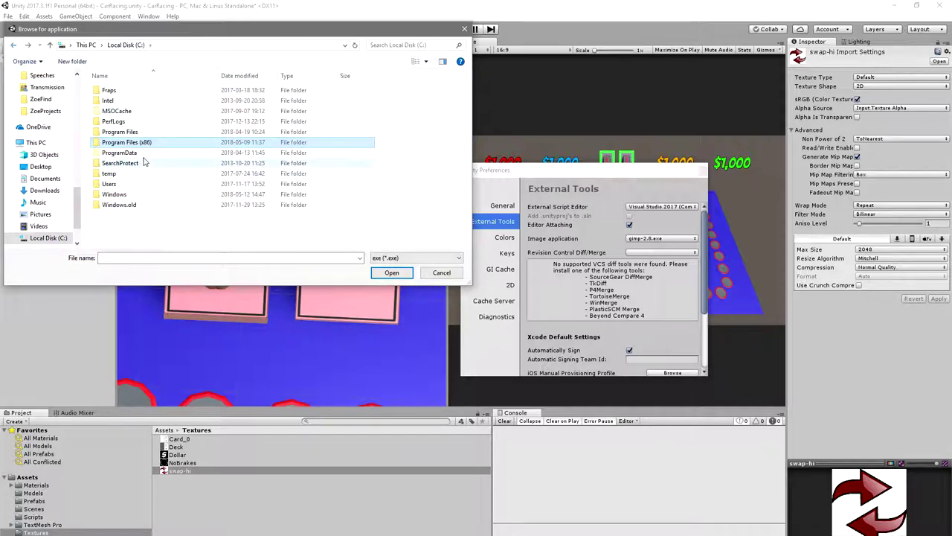
{"action": "double_click", "coordinate": [134, 132]}
{"action": "double_click", "coordinate": [127, 164]}
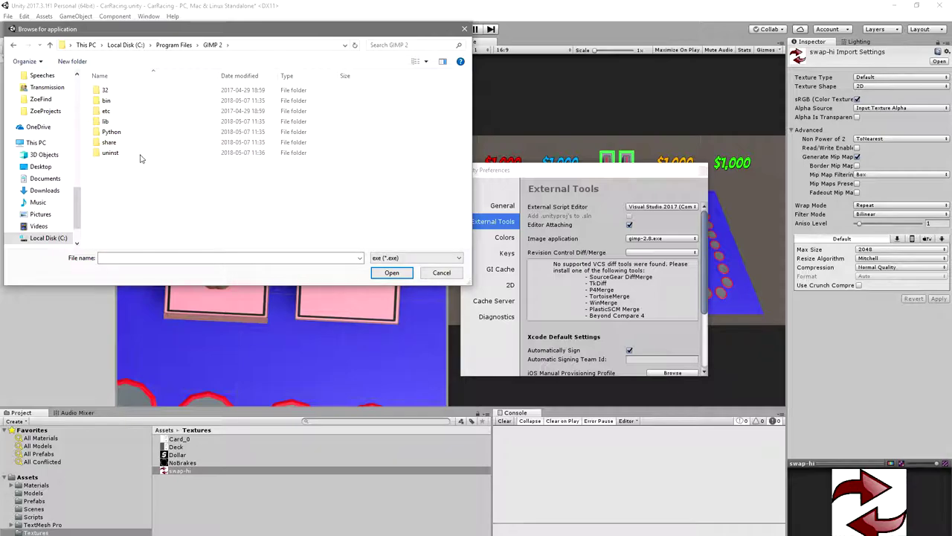
{"action": "double_click", "coordinate": [112, 91]}
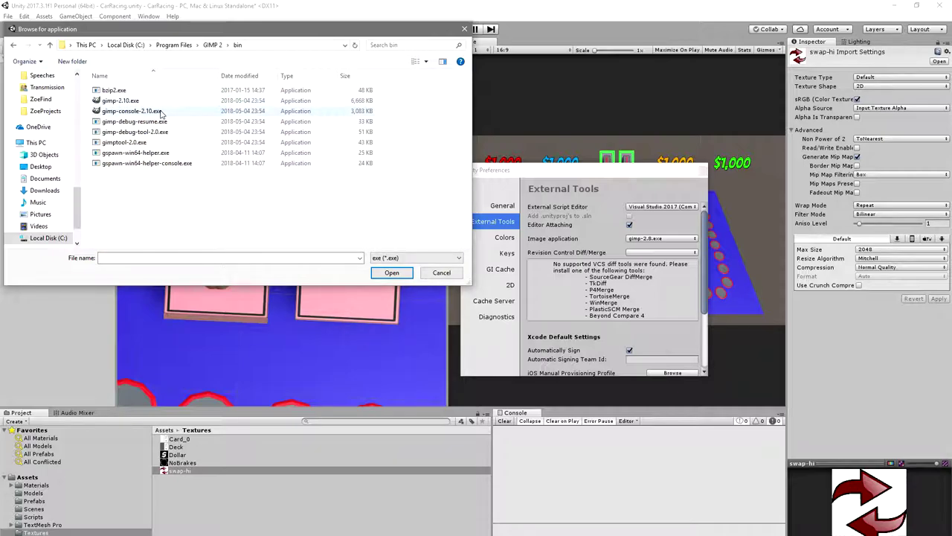
{"action": "double_click", "coordinate": [153, 102]}
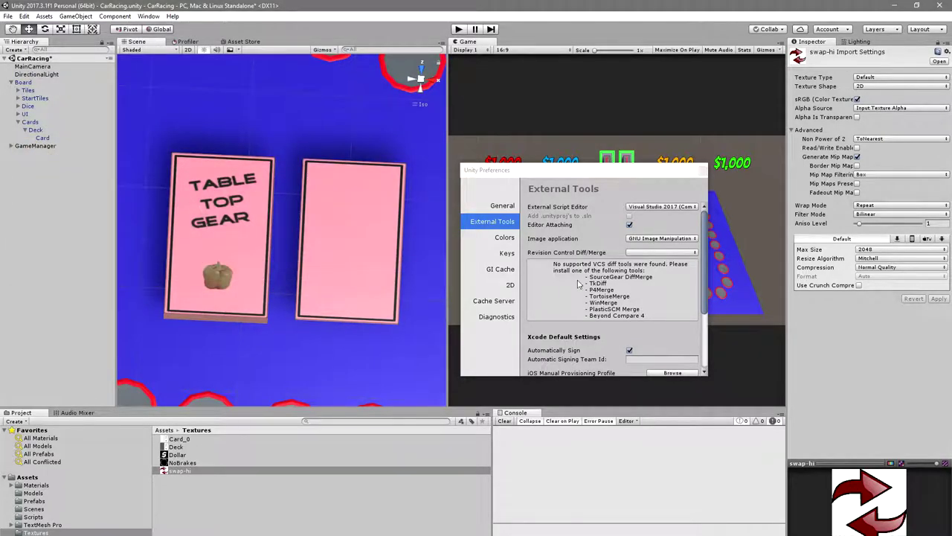
{"action": "left_click", "coordinate": [703, 172]}
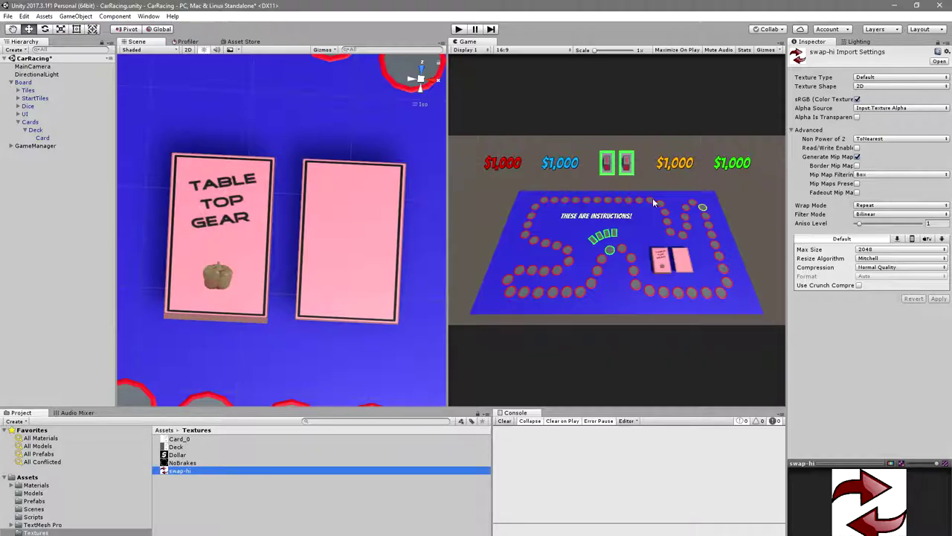
- Open swap-hi in GIMP and select the whole 594×599 arrows image with canvas snapping on
{"action": "double_click", "coordinate": [192, 472]}
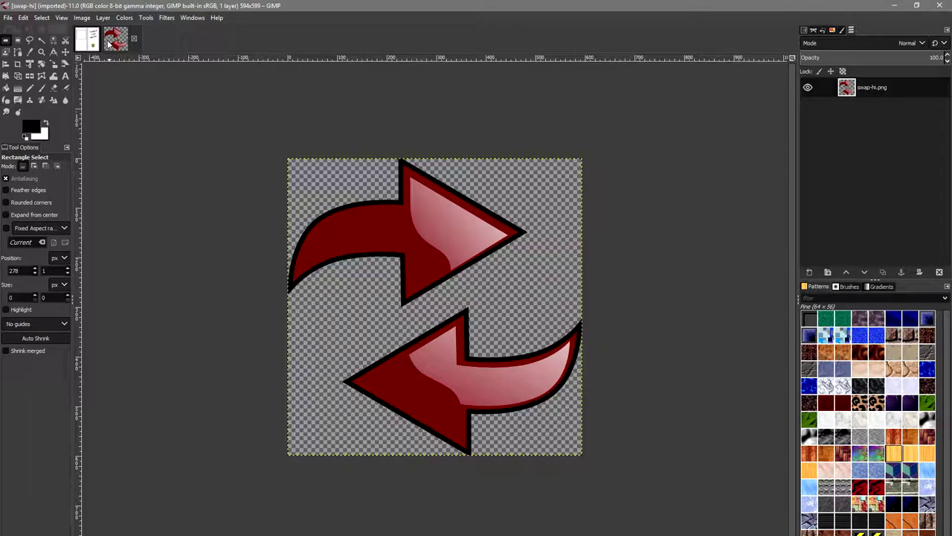
{"action": "left_click_drag", "start_coordinate": [286, 158], "coordinate": [527, 399]}
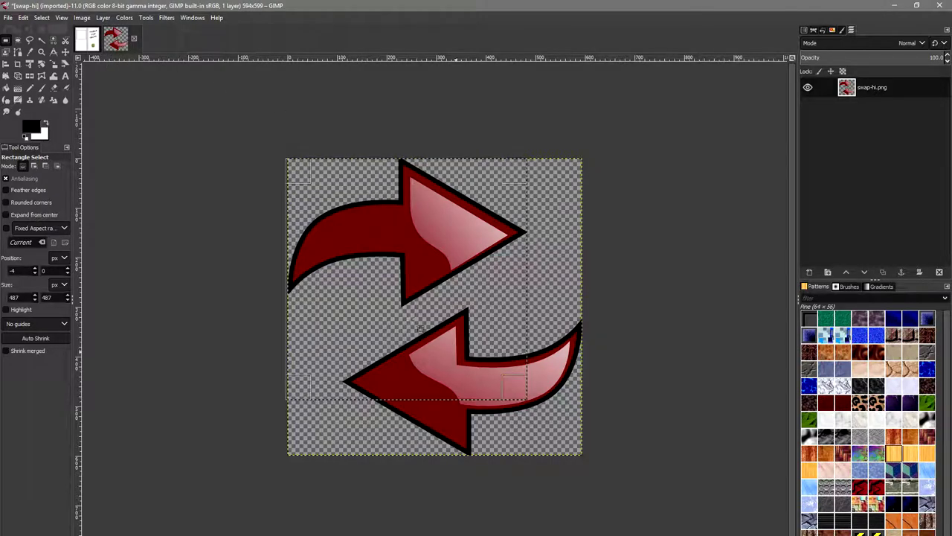
{"action": "left_click", "coordinate": [61, 17]}
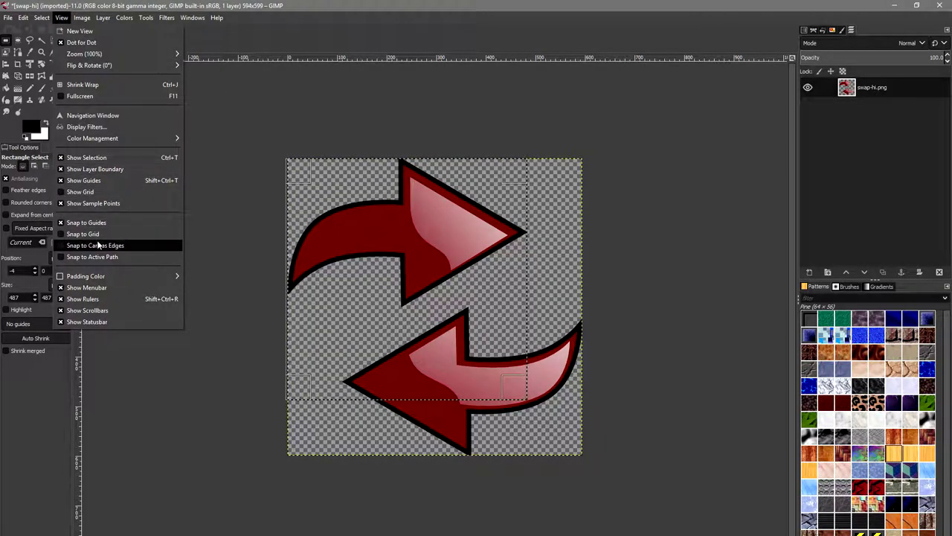
{"action": "left_click", "coordinate": [95, 245]}
{"action": "left_click", "coordinate": [223, 177]}
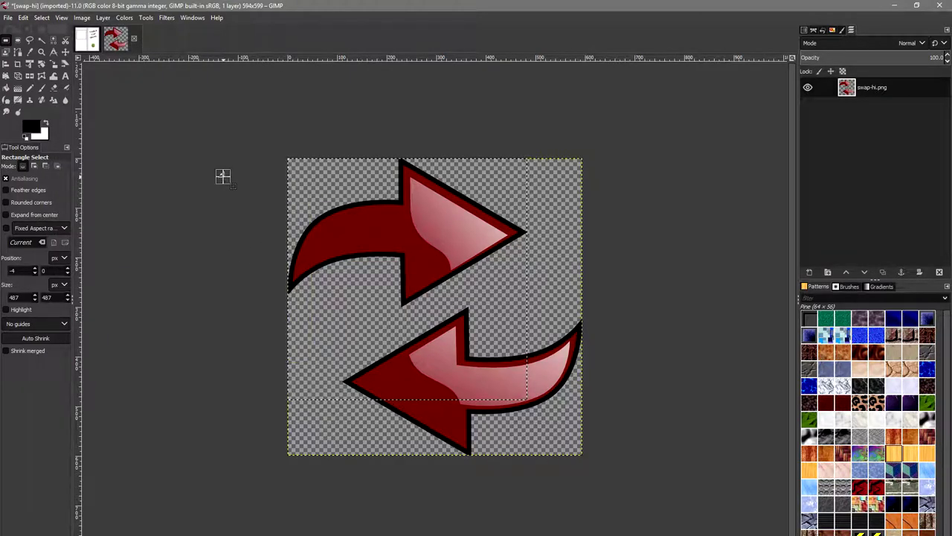
{"action": "left_click_drag", "start_coordinate": [288, 158], "coordinate": [585, 453]}
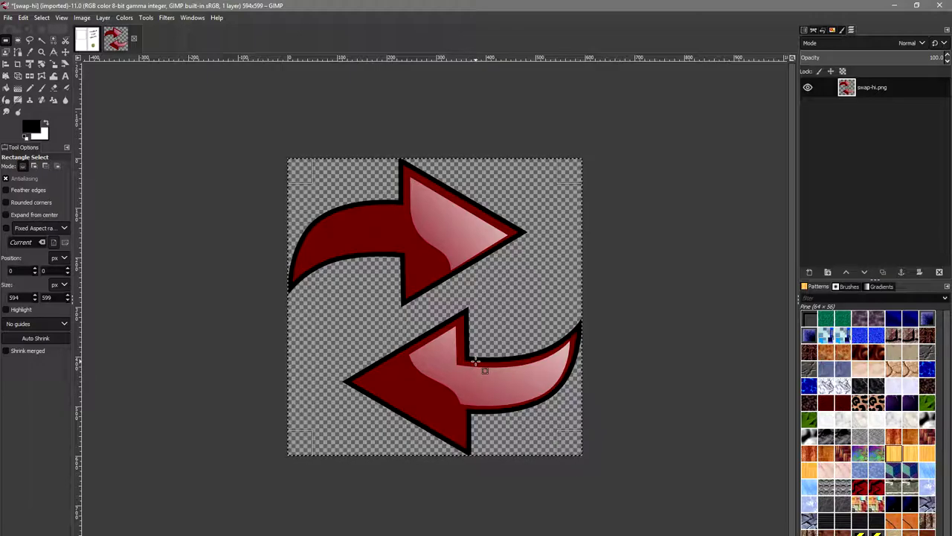
- Scale the arrows layer down to 128 × 128 pixels
{"action": "left_click", "coordinate": [53, 62]}
{"action": "left_click", "coordinate": [407, 279]}
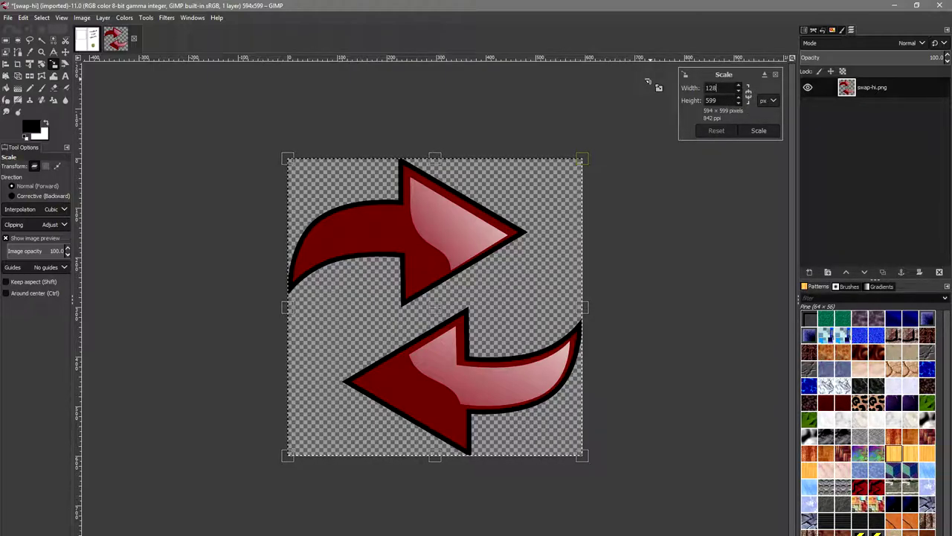
{"action": "key", "text": "Tab"}
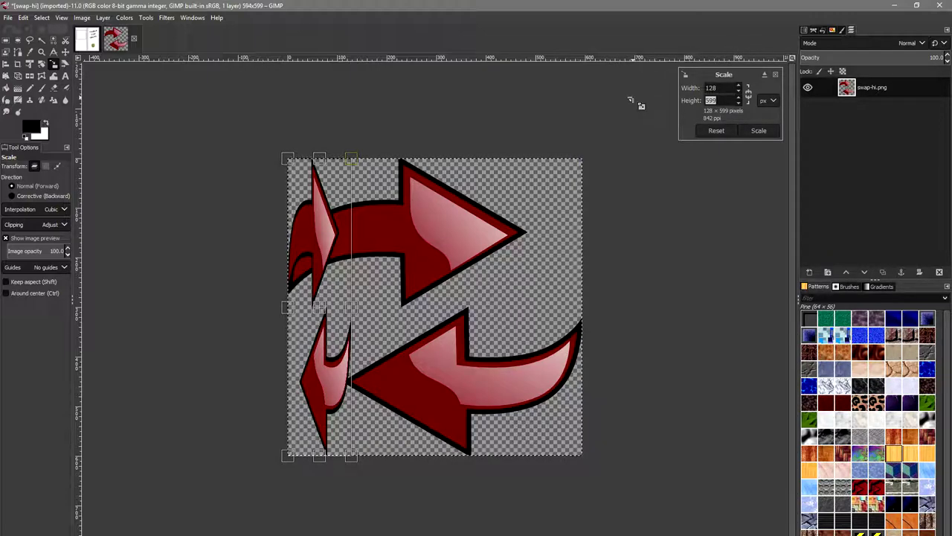
{"action": "key", "text": "Tab"}
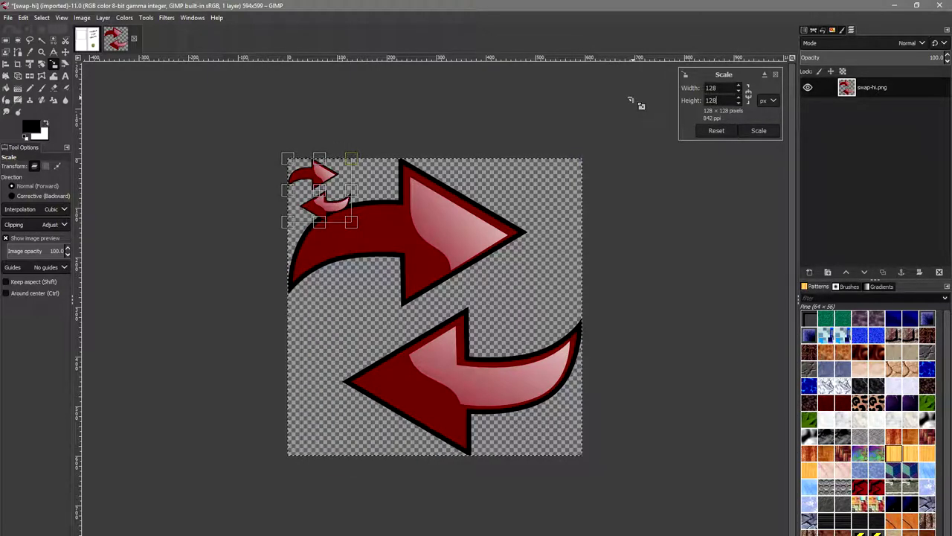
{"action": "left_click", "coordinate": [758, 131]}
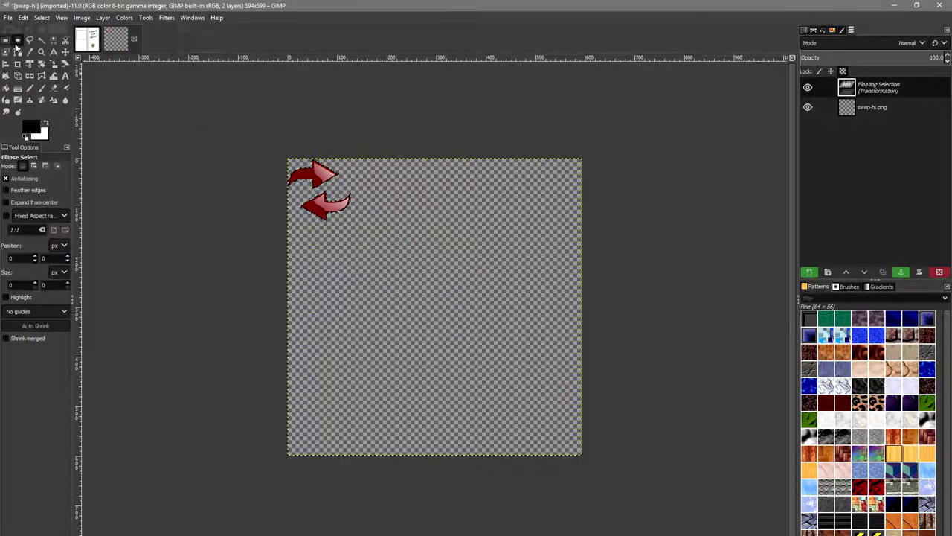
- Move the small arrows to the canvas centre and delete them, leaving swap-hi empty
{"action": "key", "text": "r"}
{"action": "left_click_drag", "start_coordinate": [330, 185], "coordinate": [443, 276]}
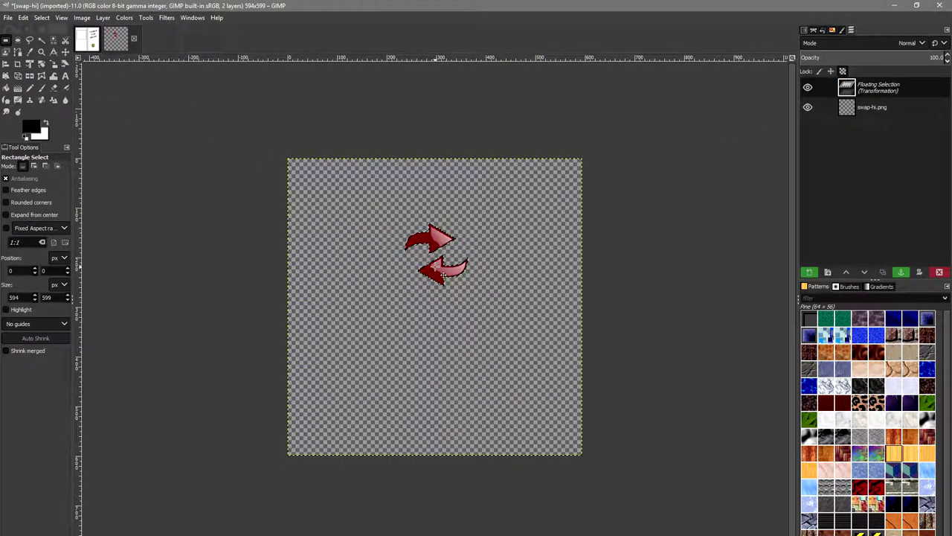
{"action": "key", "text": "Delete"}
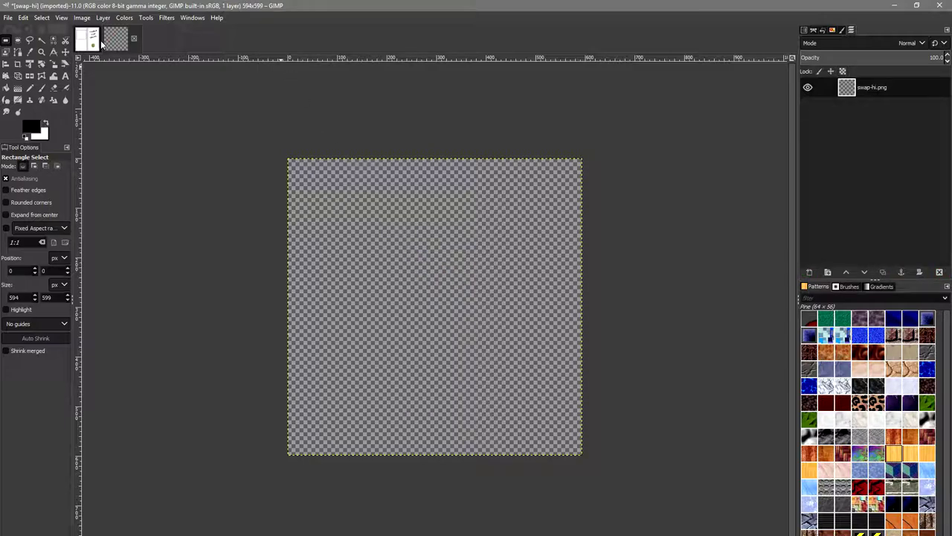
{"action": "left_click", "coordinate": [98, 42]}
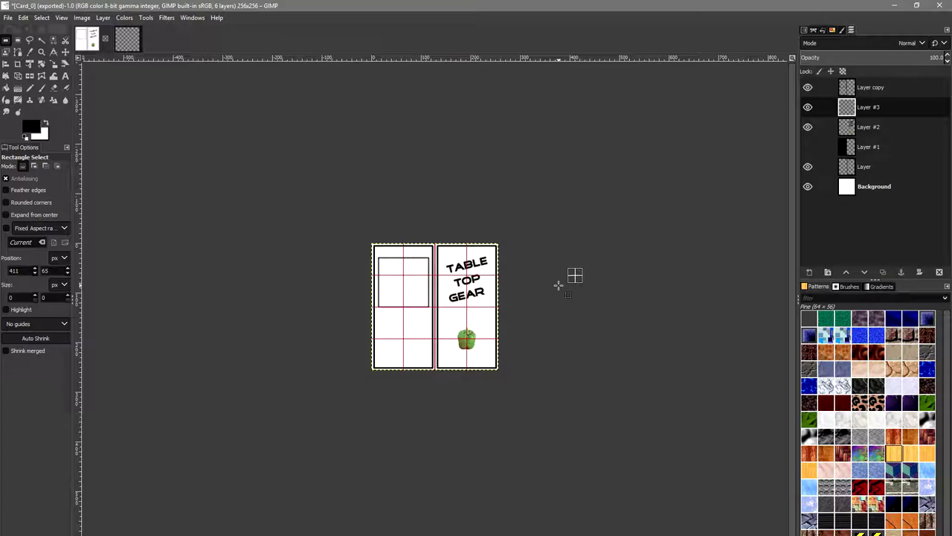
- Paste the cut arrows onto Card_0 and anchor them into Layer #3
{"action": "left_click", "coordinate": [480, 286]}
{"action": "left_click", "coordinate": [128, 41]}
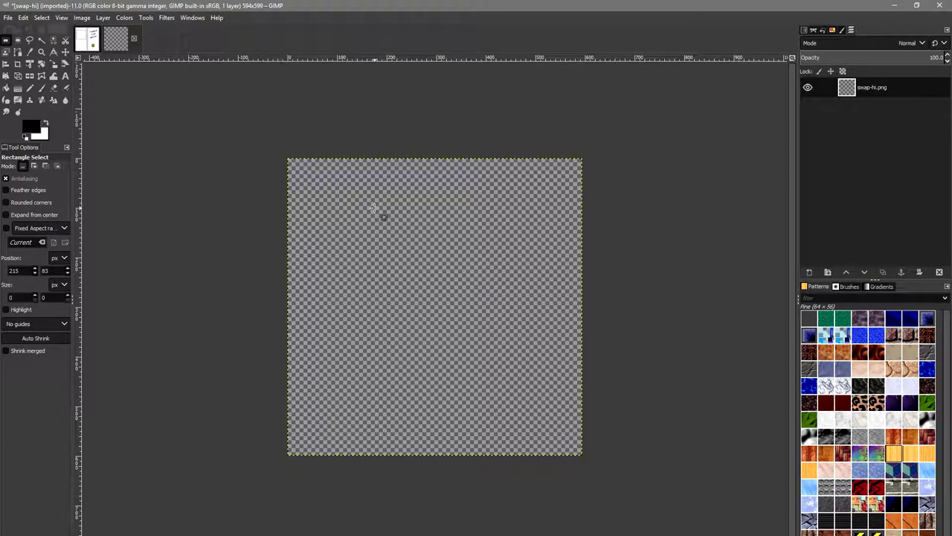
{"action": "key", "text": "ctrl+v"}
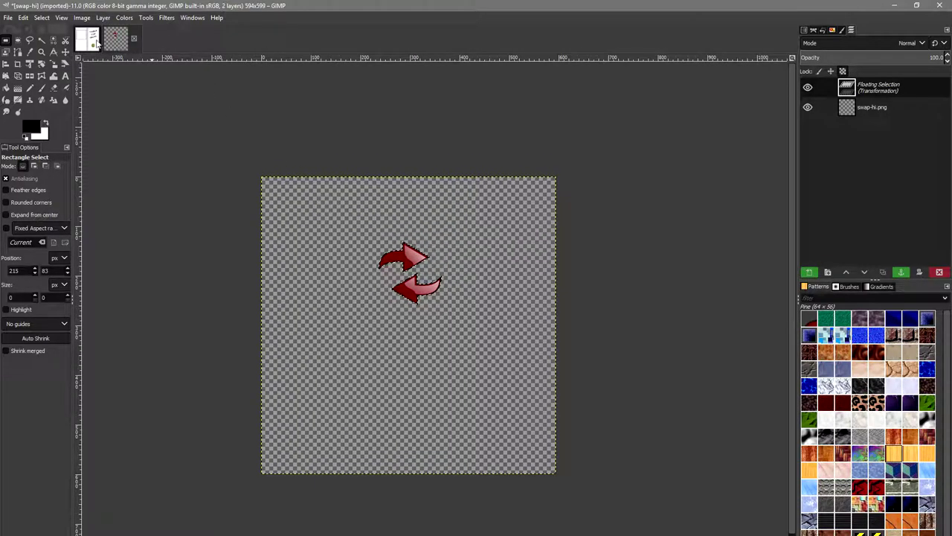
{"action": "left_click", "coordinate": [90, 41]}
{"action": "key", "text": "ctrl+v"}
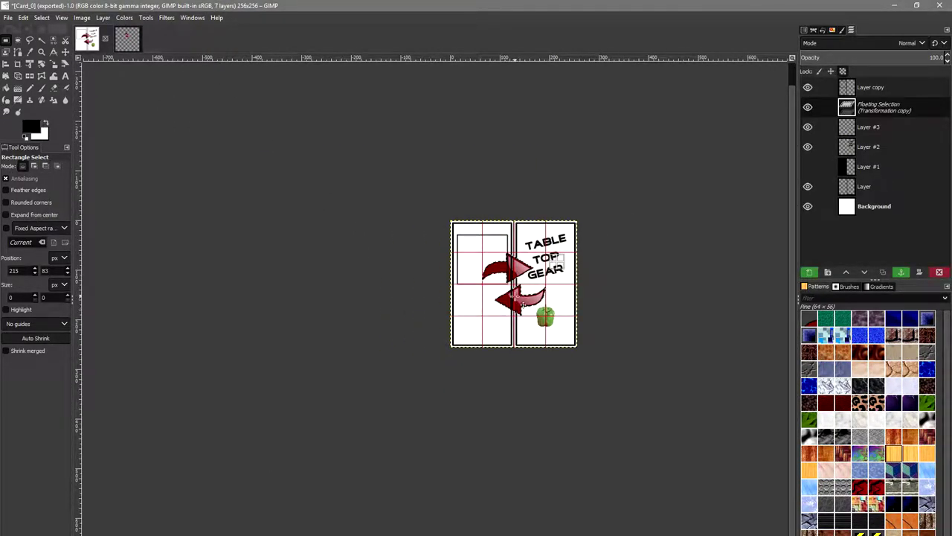
{"action": "key", "text": "2"}
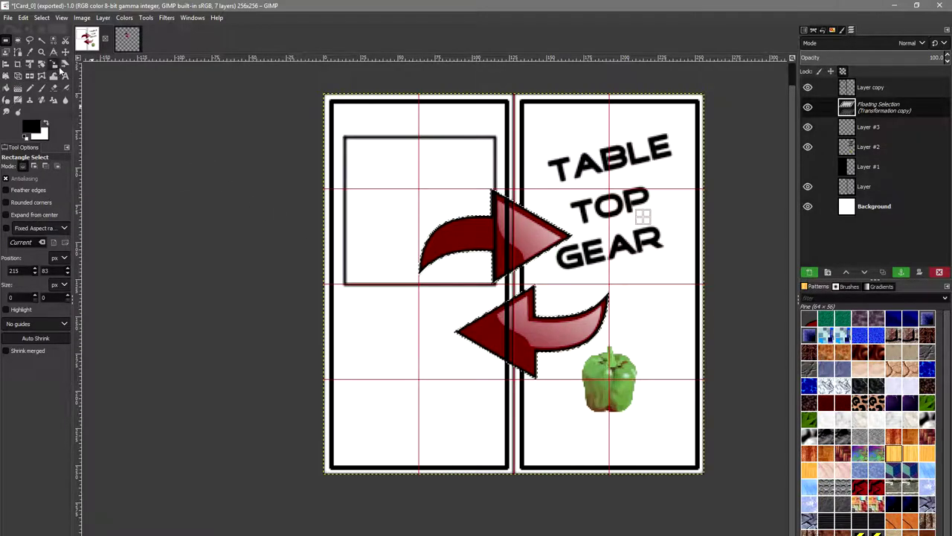
{"action": "key", "text": "ctrl+h"}
- Scale the arrows to about 100 × 99 inside the left box, undoing a trial -28° rotation
{"action": "left_click", "coordinate": [53, 63]}
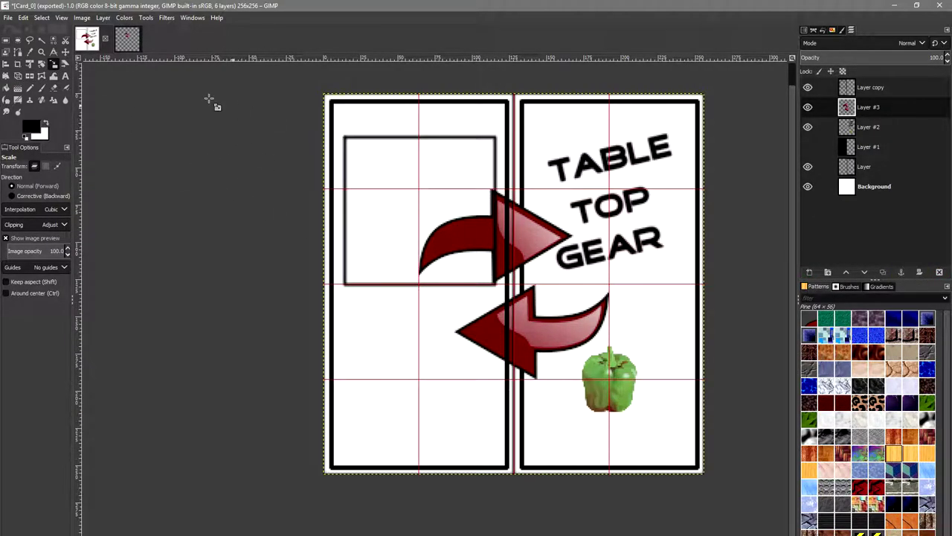
{"action": "left_click", "coordinate": [326, 97]}
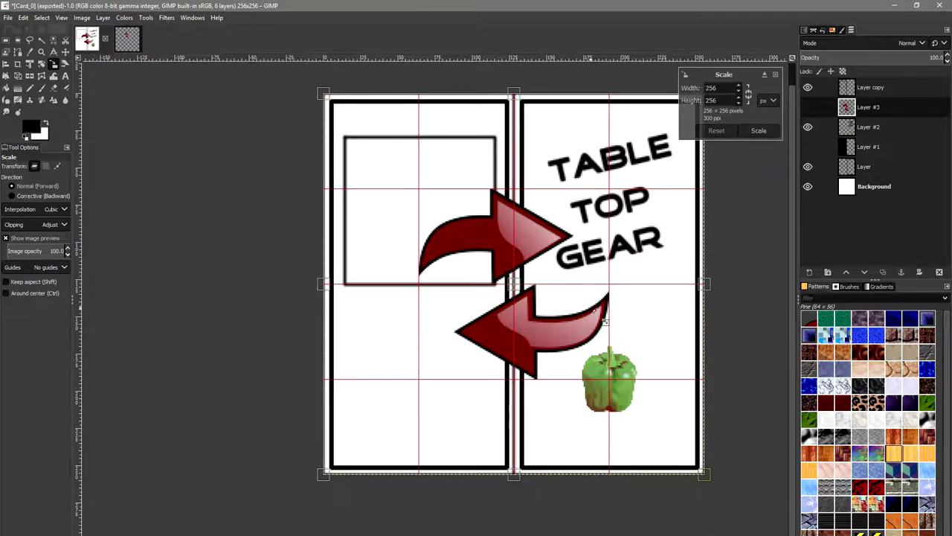
{"action": "left_click_drag", "start_coordinate": [685, 457], "coordinate": [501, 289]}
{"action": "left_click_drag", "start_coordinate": [322, 94], "coordinate": [346, 139]}
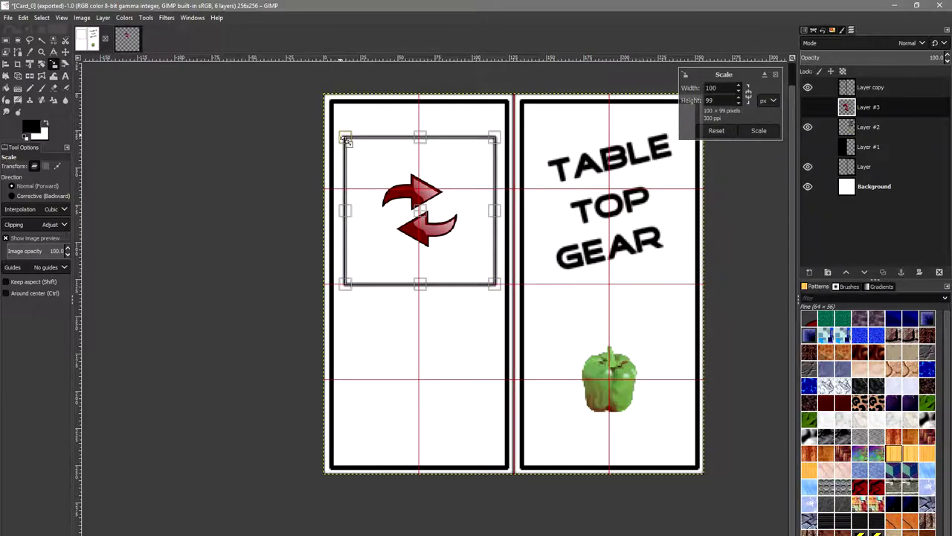
{"action": "left_click", "coordinate": [758, 130]}
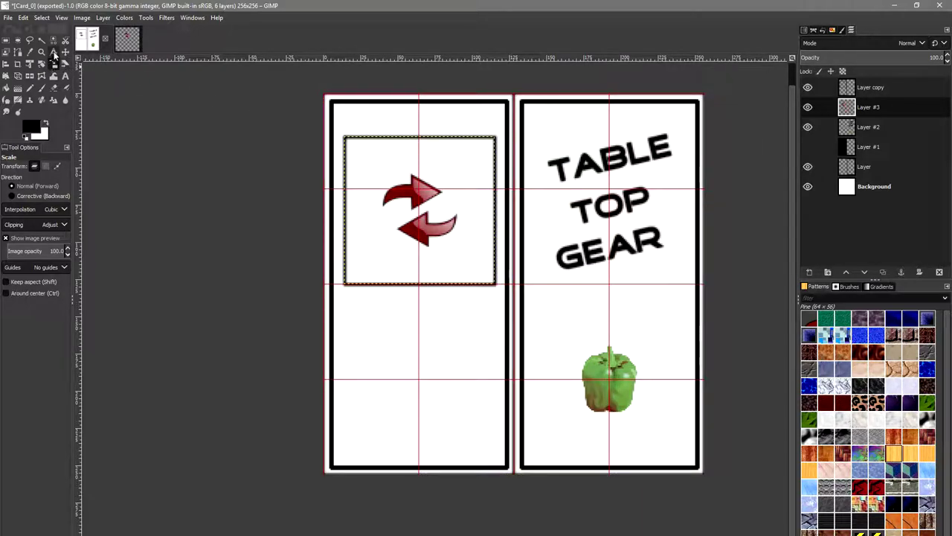
{"action": "left_click", "coordinate": [43, 64]}
{"action": "left_click_drag", "start_coordinate": [460, 246], "coordinate": [462, 229]}
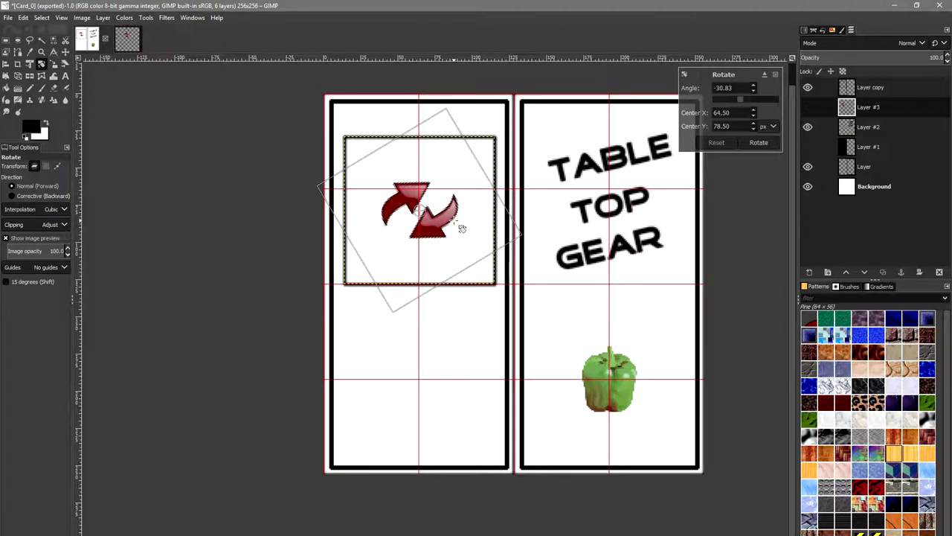
{"action": "left_click", "coordinate": [756, 143]}
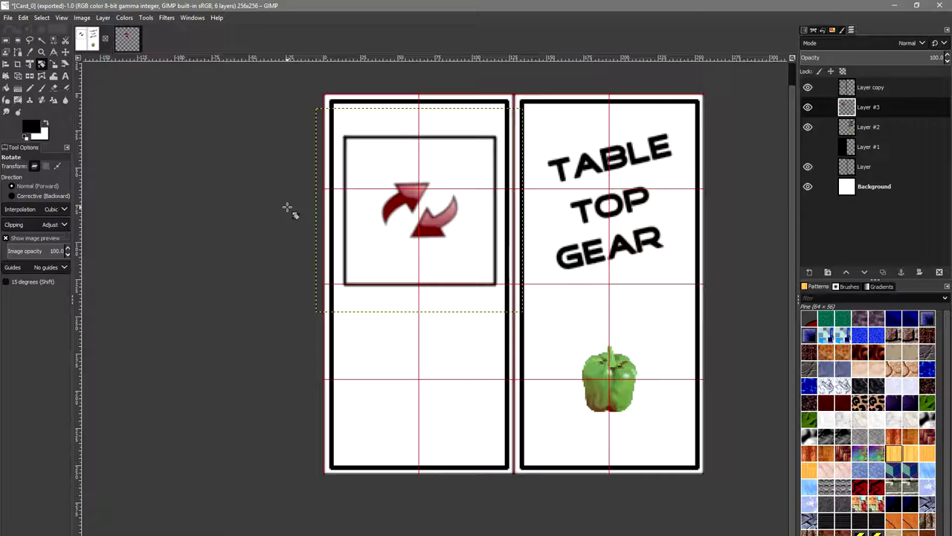
{"action": "key", "text": "ctrl+z"}
- Add a new layer to Card_0 with the default settings
{"action": "key", "text": "r"}
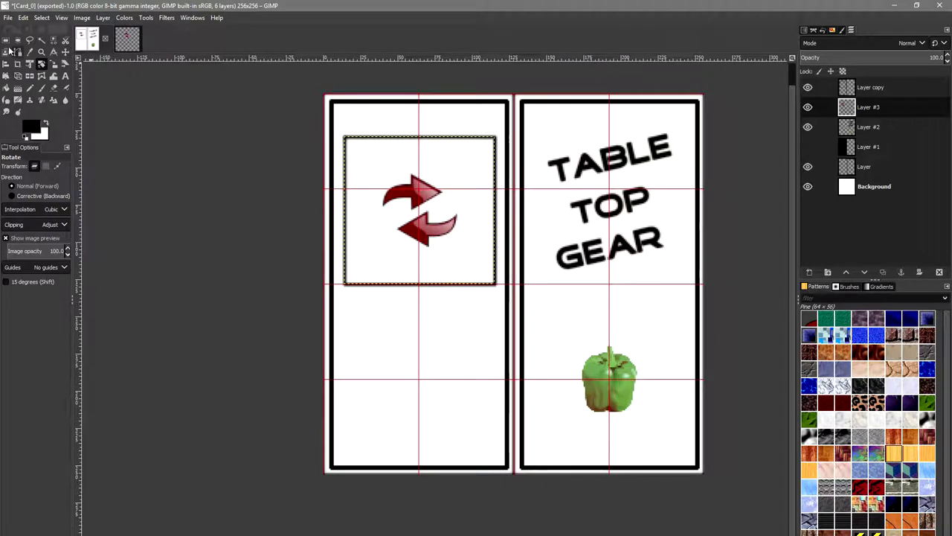
{"action": "right_click", "coordinate": [870, 125]}
{"action": "left_click", "coordinate": [812, 201]}
{"action": "key", "text": "shift+ctrl+n"}
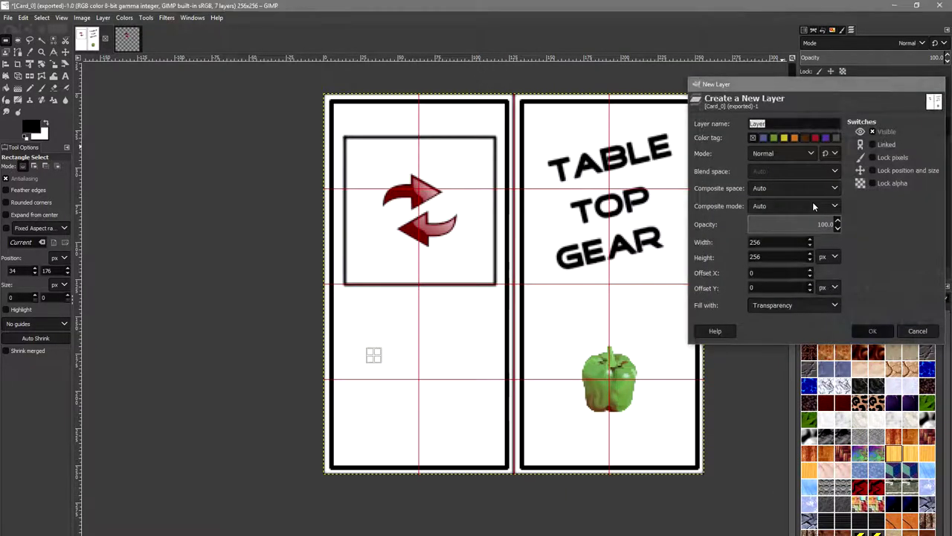
{"action": "key", "text": "Return"}
- Search Google Images for 'car icon'
{"action": "key", "text": "alt+Tab"}
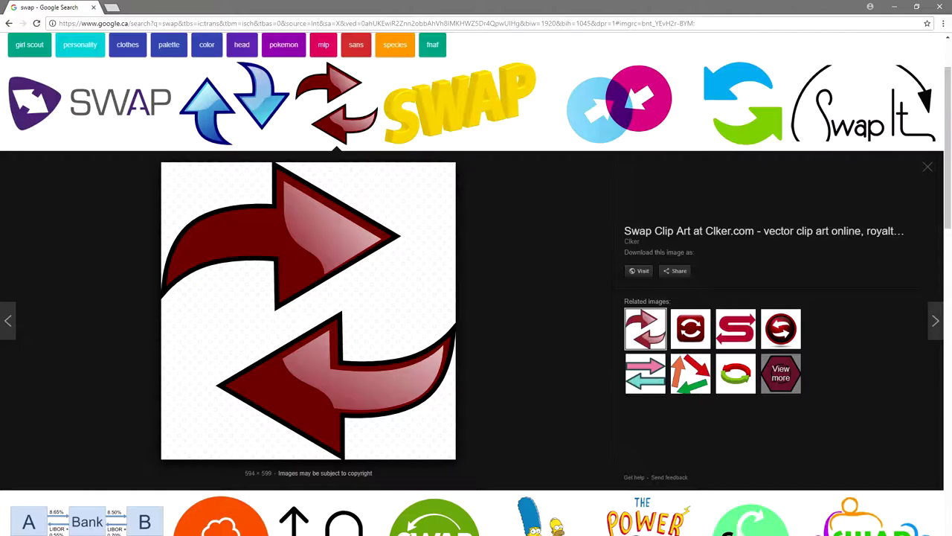
{"action": "scroll", "coordinate": [374, 256], "scroll_direction": "up", "scroll_amount": 2}
{"action": "left_click_drag", "start_coordinate": [112, 54], "coordinate": [59, 53]}
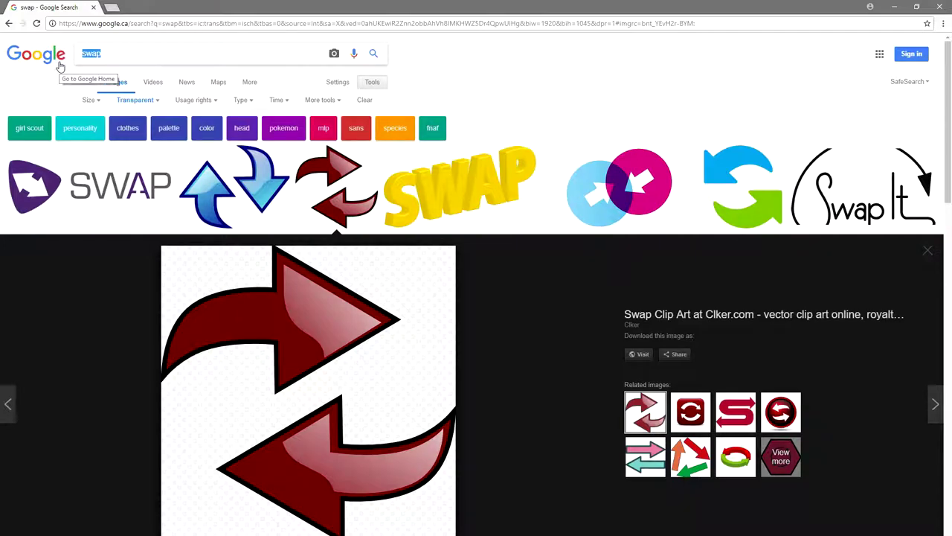
{"action": "type", "text": "car ico"}
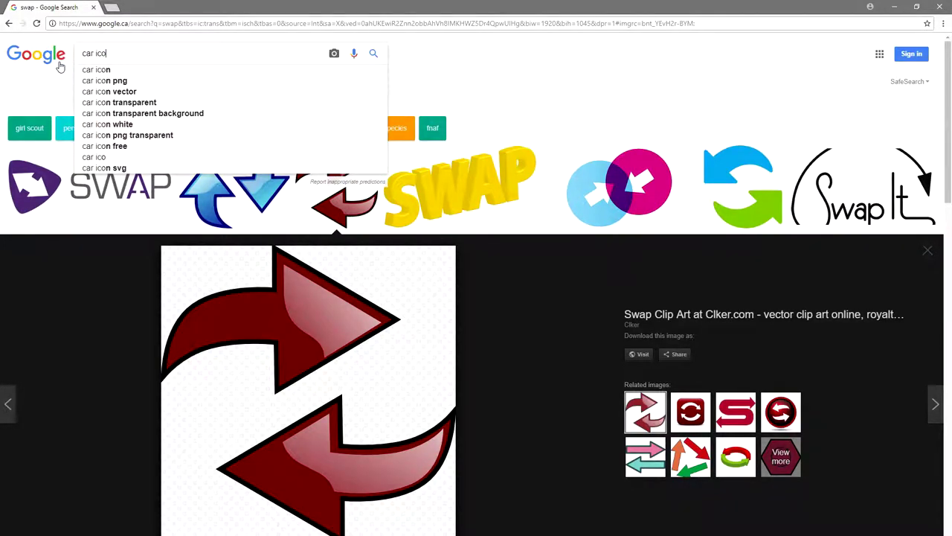
{"action": "type", "text": "n"}
{"action": "key", "text": "Return"}
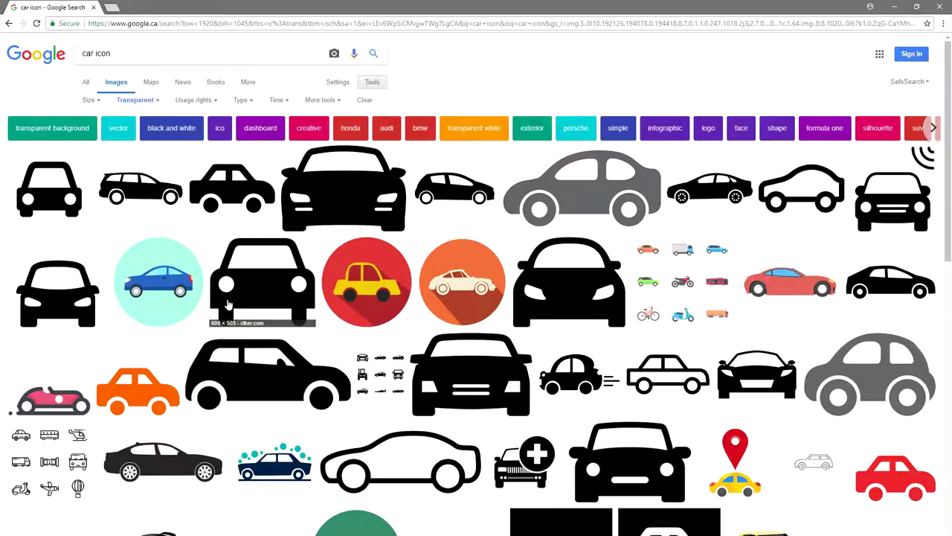
- Save the black car icon as car-icon-hi.png into the Textures folder
{"action": "left_click", "coordinate": [270, 283]}
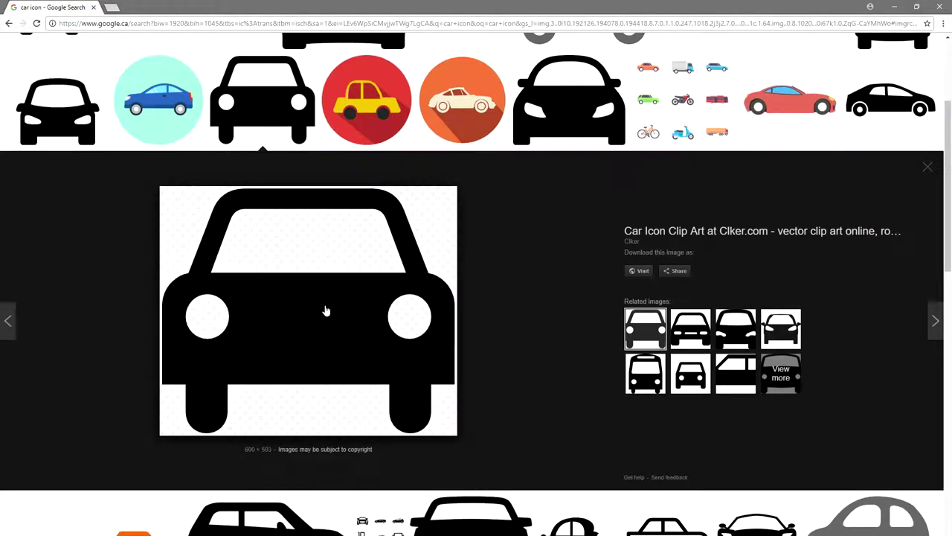
{"action": "right_click", "coordinate": [326, 311]}
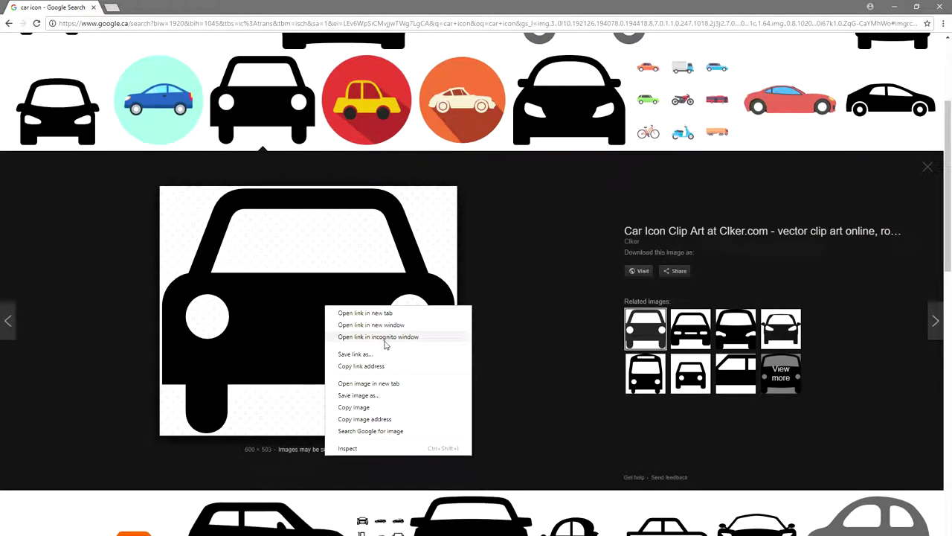
{"action": "left_click", "coordinate": [372, 394]}
{"action": "left_click", "coordinate": [390, 251]}
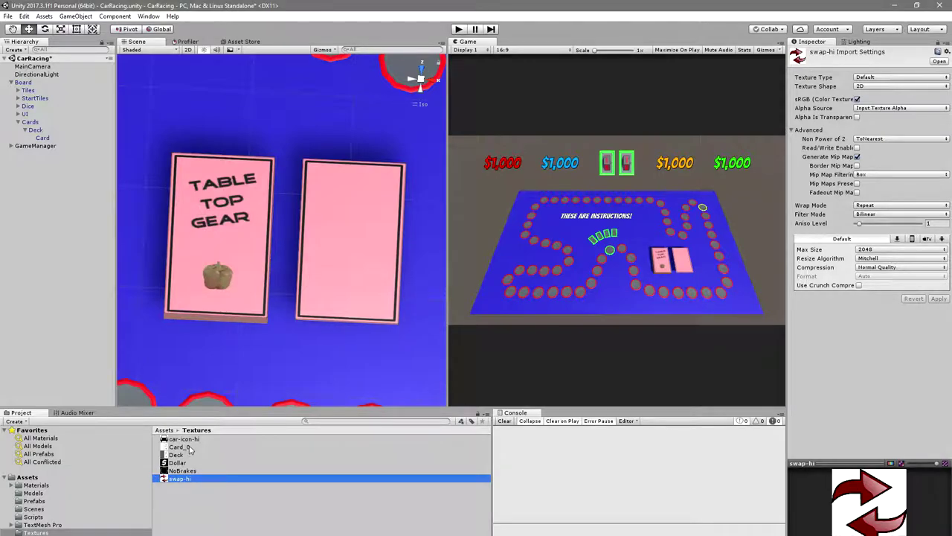
{"action": "left_click", "coordinate": [195, 440]}
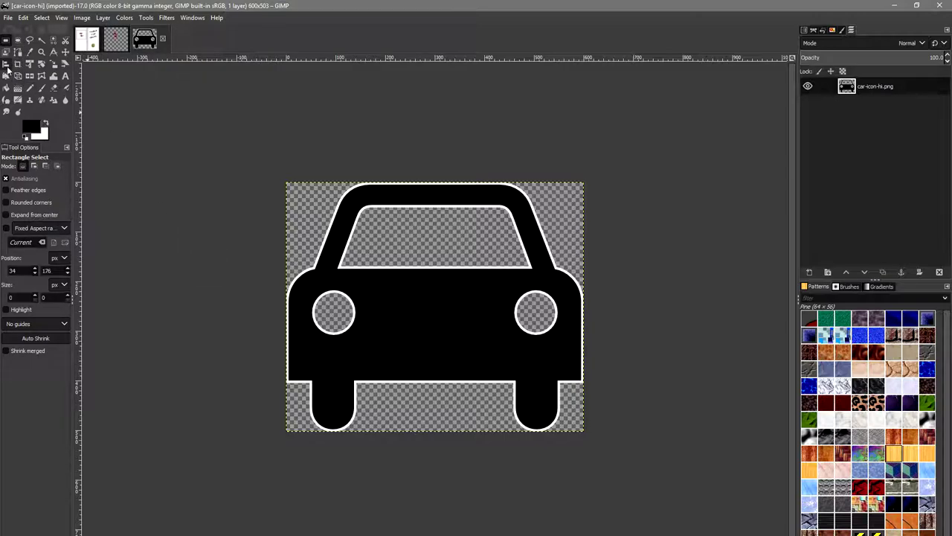
- Scale the car icon image down to 102 × 105 pixels
{"action": "left_click", "coordinate": [54, 64]}
{"action": "left_click", "coordinate": [462, 305]}
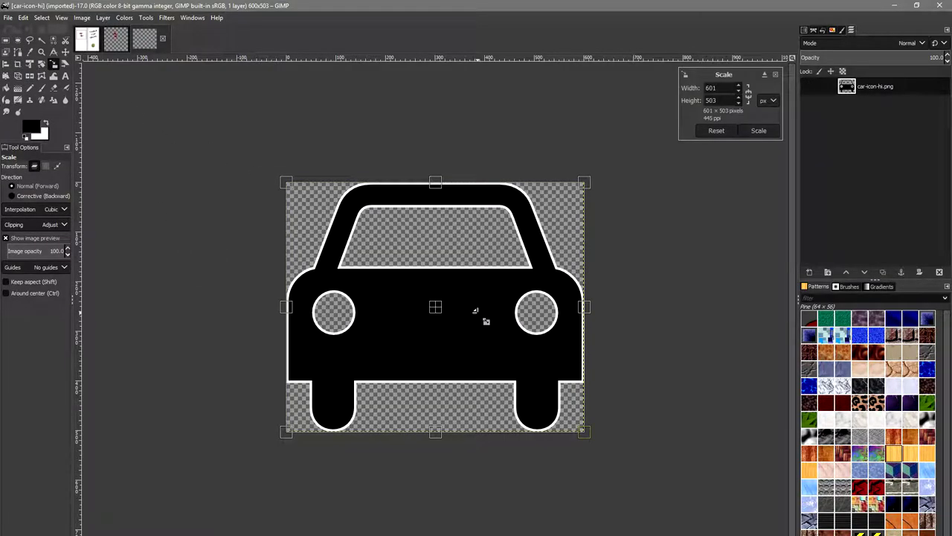
{"action": "left_click_drag", "start_coordinate": [602, 444], "coordinate": [355, 246]}
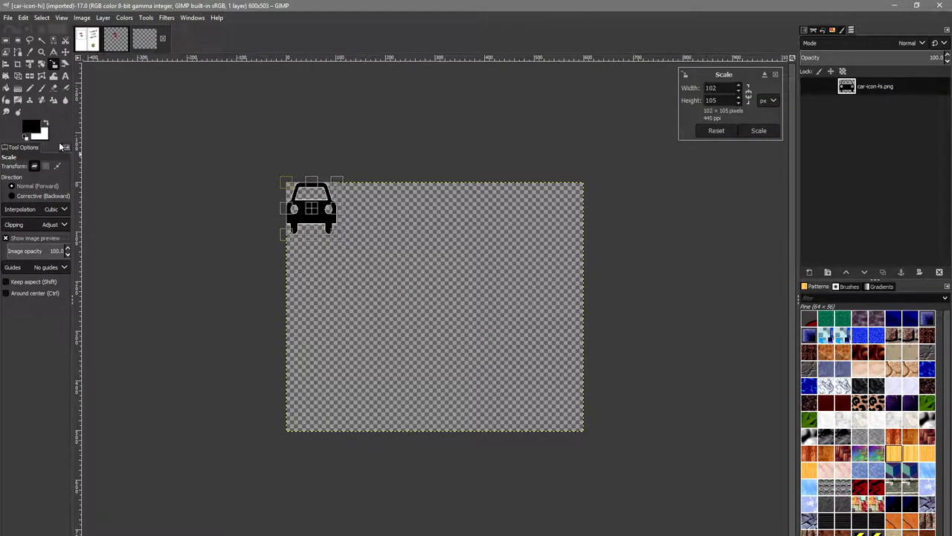
{"action": "key", "text": "Return"}
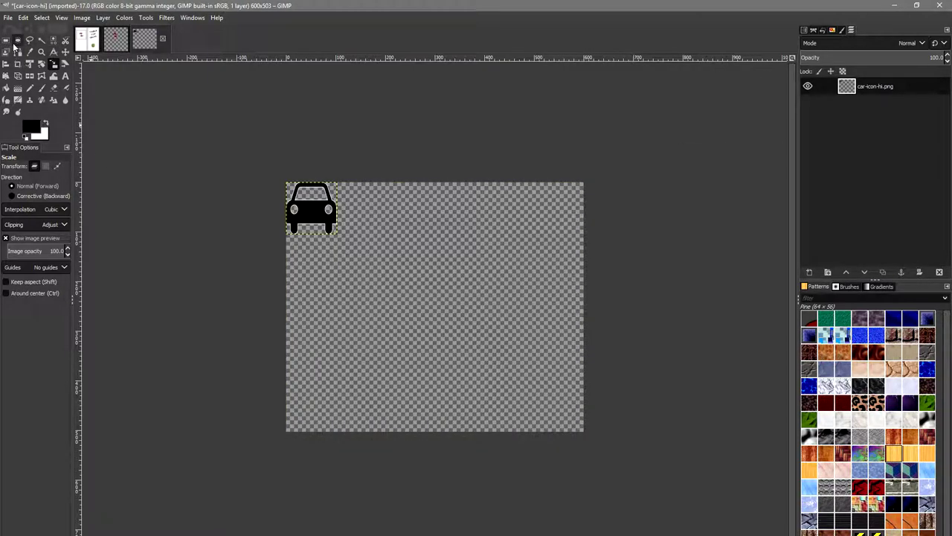
- Fuzzy-select the car at maximum threshold, copy it, and paste it onto Card_0
{"action": "left_click", "coordinate": [42, 40]}
{"action": "left_click_drag", "start_coordinate": [29, 239], "coordinate": [198, 242]}
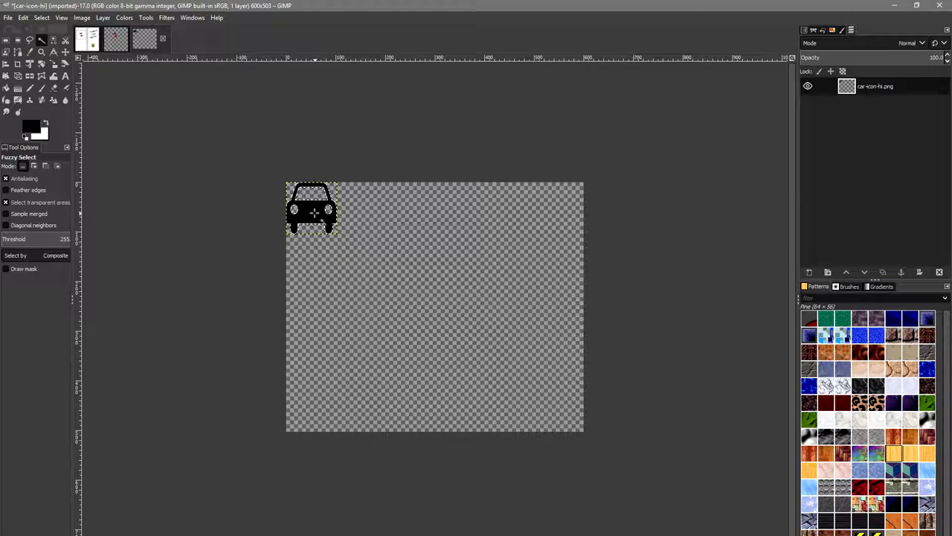
{"action": "key", "text": "ctrl+c"}
{"action": "left_click", "coordinate": [87, 39]}
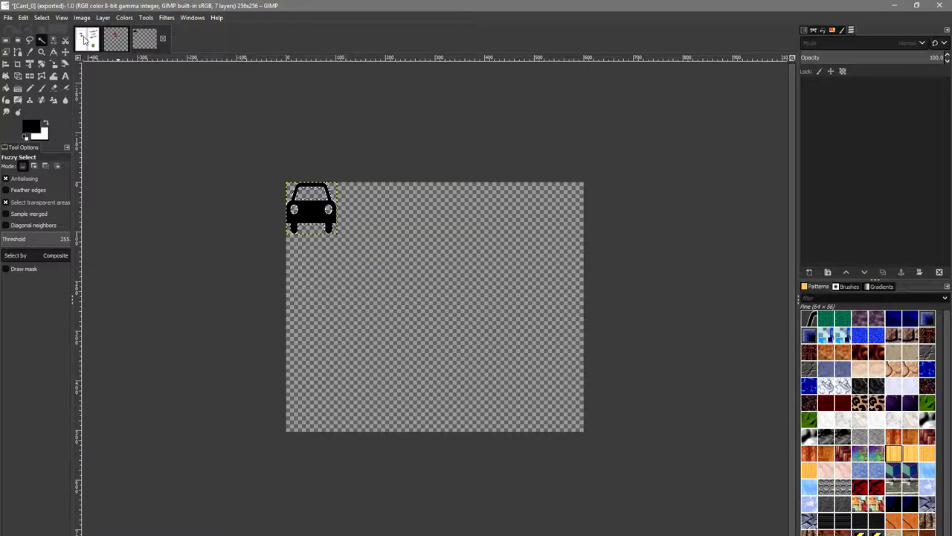
{"action": "key", "text": "ctrl+v"}
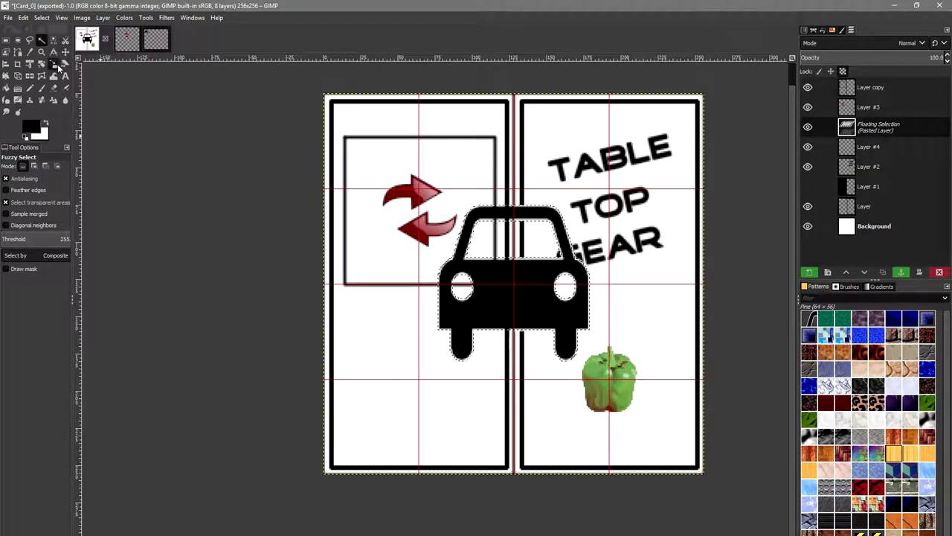
- Shrink the pasted car in two passes down to 24×24 pixels
{"action": "left_click", "coordinate": [54, 64]}
{"action": "left_click", "coordinate": [563, 315]}
{"action": "left_click_drag", "start_coordinate": [588, 361], "coordinate": [502, 260]}
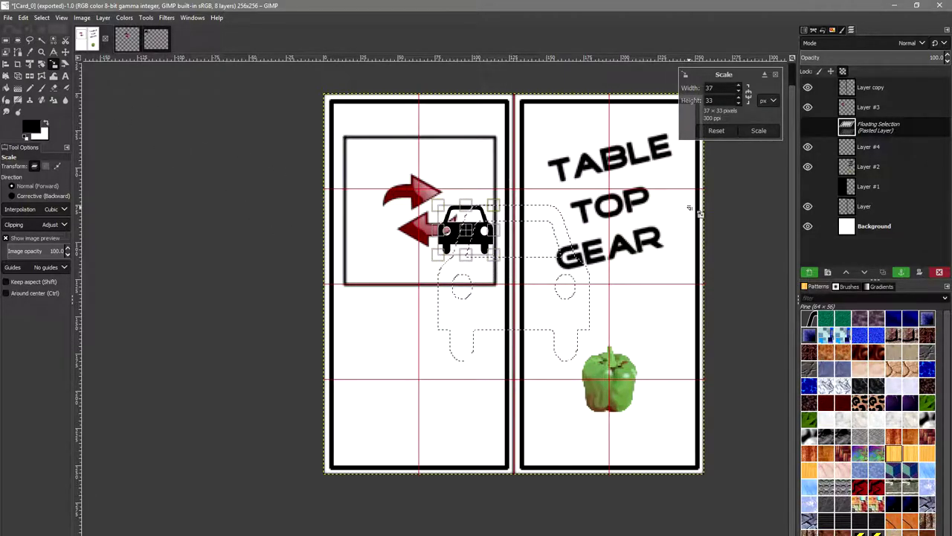
{"action": "left_click", "coordinate": [758, 130]}
{"action": "key", "text": "r"}
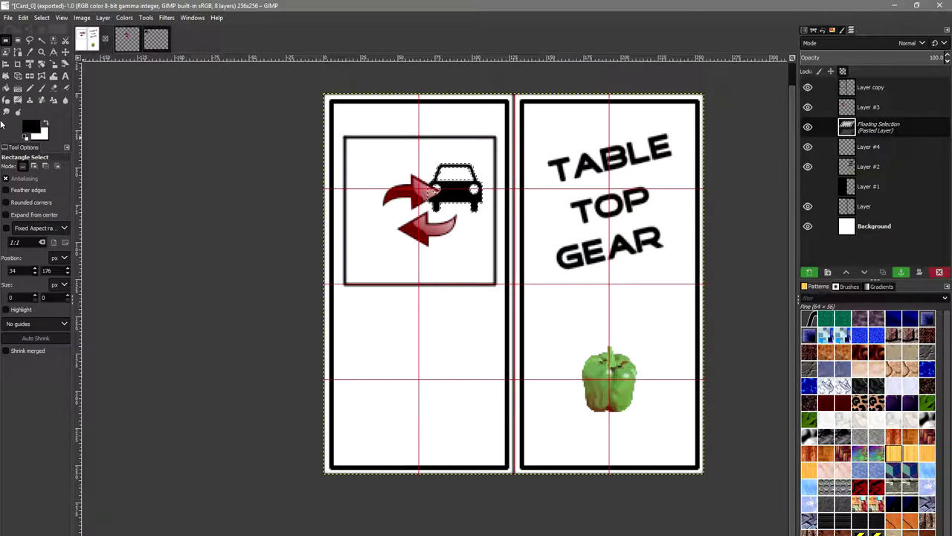
{"action": "left_click", "coordinate": [53, 65]}
{"action": "left_click", "coordinate": [455, 189]}
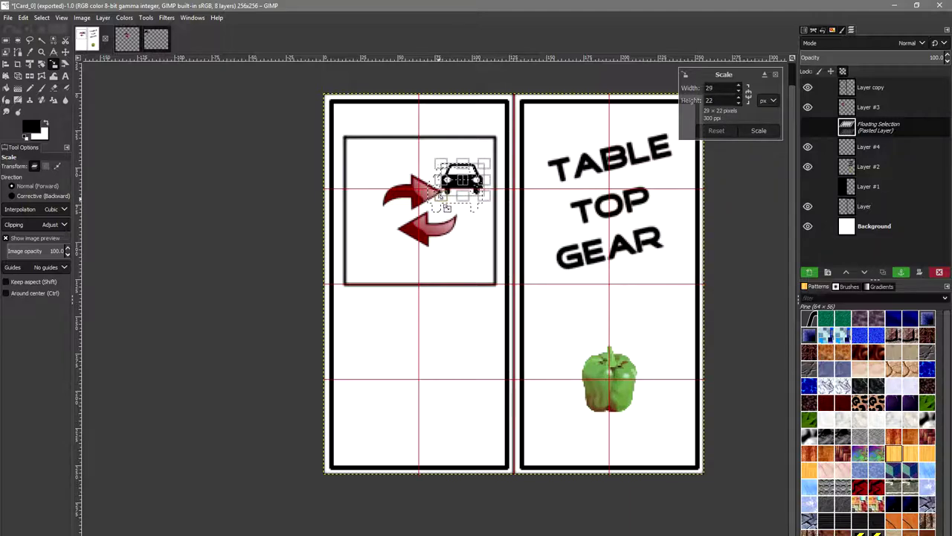
{"action": "left_click", "coordinate": [757, 131]}
- Place one car beside the upper arrow, replace the top-right car with a fresh paste, and anchor both
{"action": "left_click", "coordinate": [6, 39]}
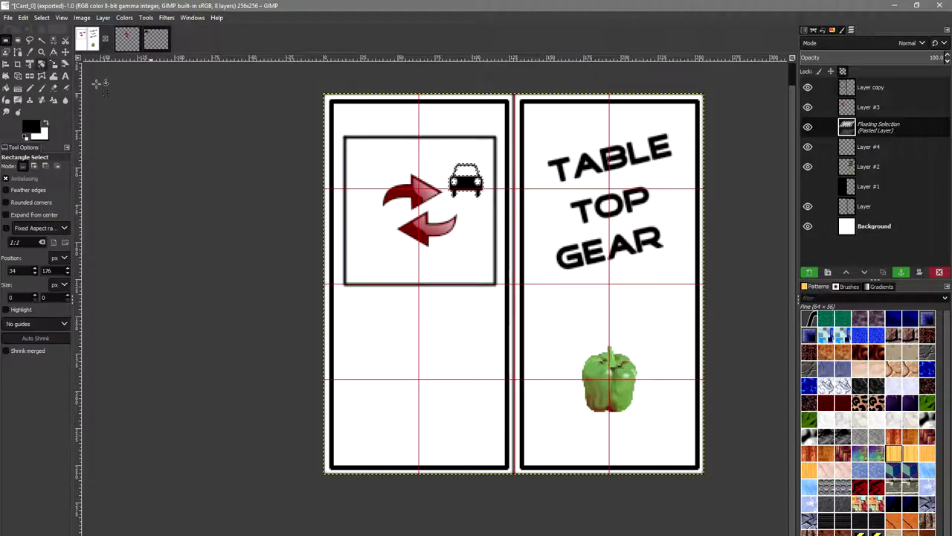
{"action": "left_click_drag", "start_coordinate": [492, 189], "coordinate": [386, 247]}
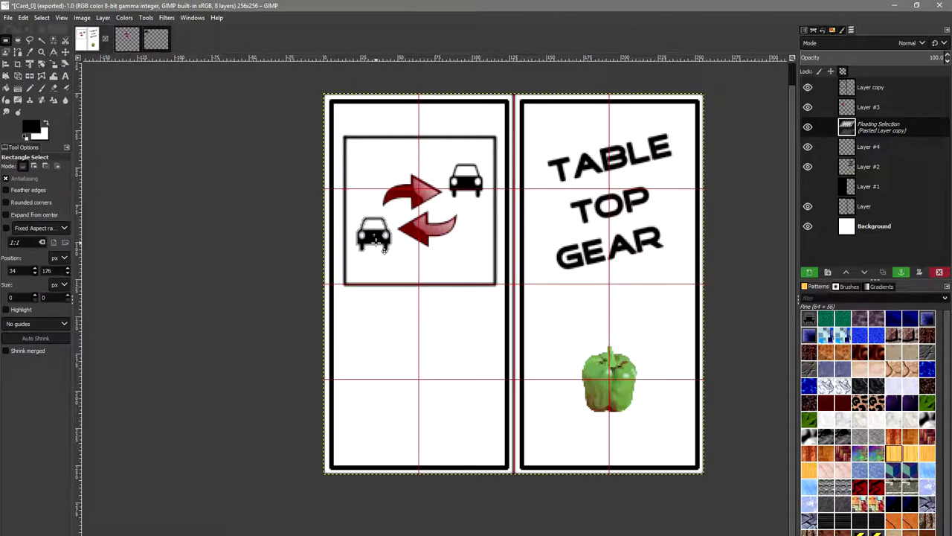
{"action": "left_click", "coordinate": [439, 258]}
{"action": "left_click_drag", "start_coordinate": [436, 153], "coordinate": [493, 205]}
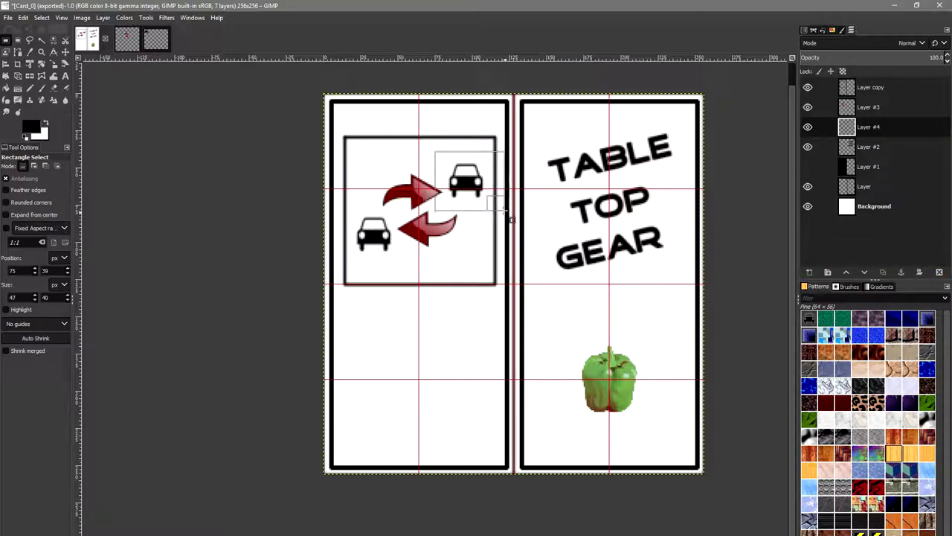
{"action": "key", "text": "Delete"}
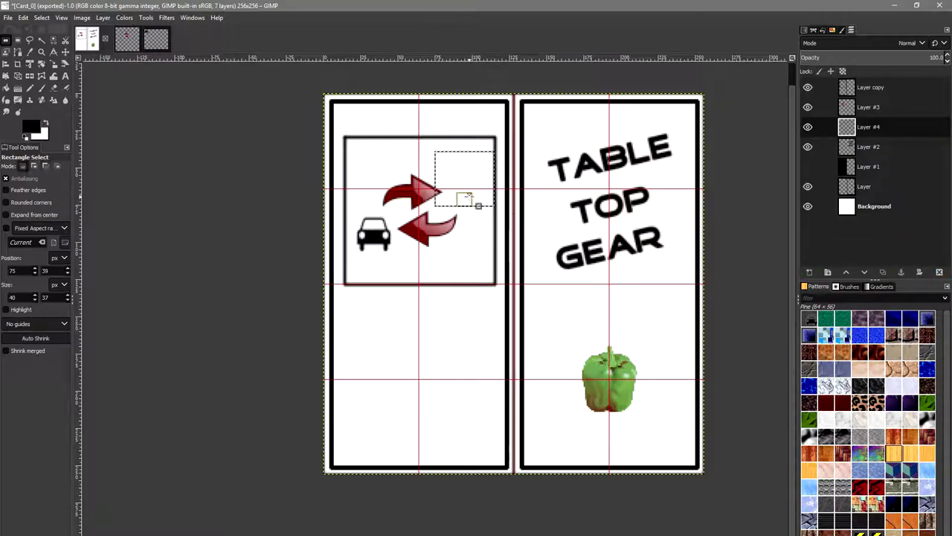
{"action": "key", "text": "ctrl+v"}
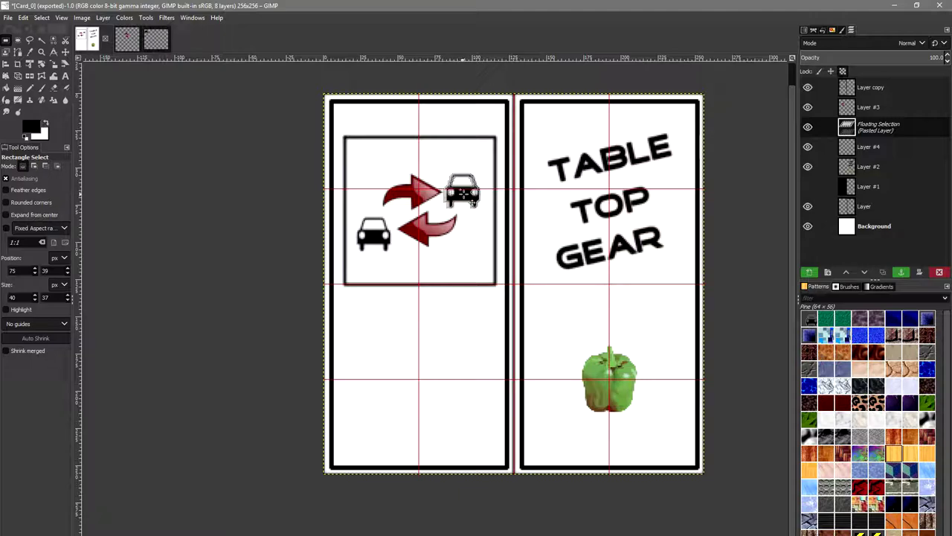
{"action": "left_click", "coordinate": [497, 283]}
{"action": "left_click", "coordinate": [871, 107]}
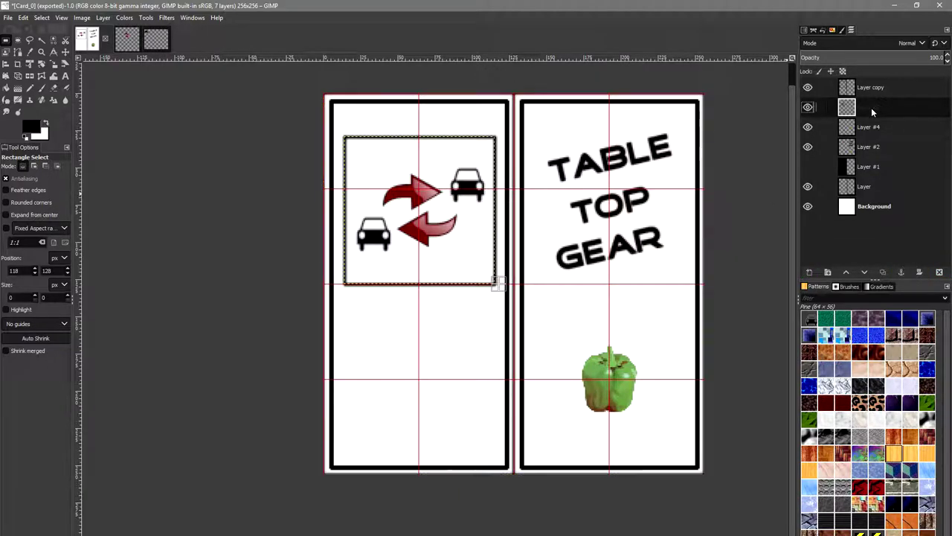
- Merge the arrows layer down, check layer visibility, and make Layer copy active
{"action": "right_click", "coordinate": [880, 111]}
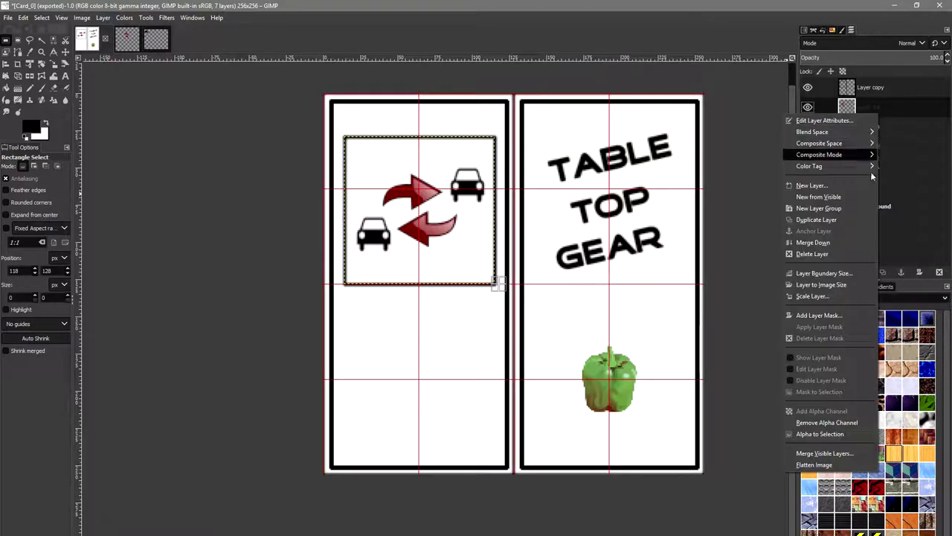
{"action": "left_click", "coordinate": [835, 249]}
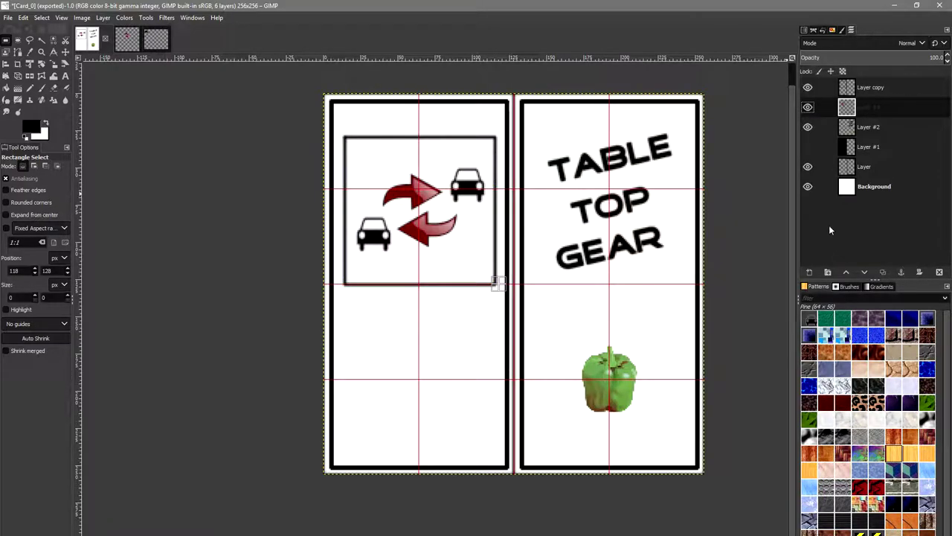
{"action": "left_click", "coordinate": [808, 108]}
{"action": "left_click", "coordinate": [808, 107]}
{"action": "left_click", "coordinate": [808, 108]}
{"action": "left_click", "coordinate": [808, 108]}
{"action": "left_click", "coordinate": [807, 108]}
{"action": "left_click", "coordinate": [807, 108]}
{"action": "left_click", "coordinate": [807, 87]}
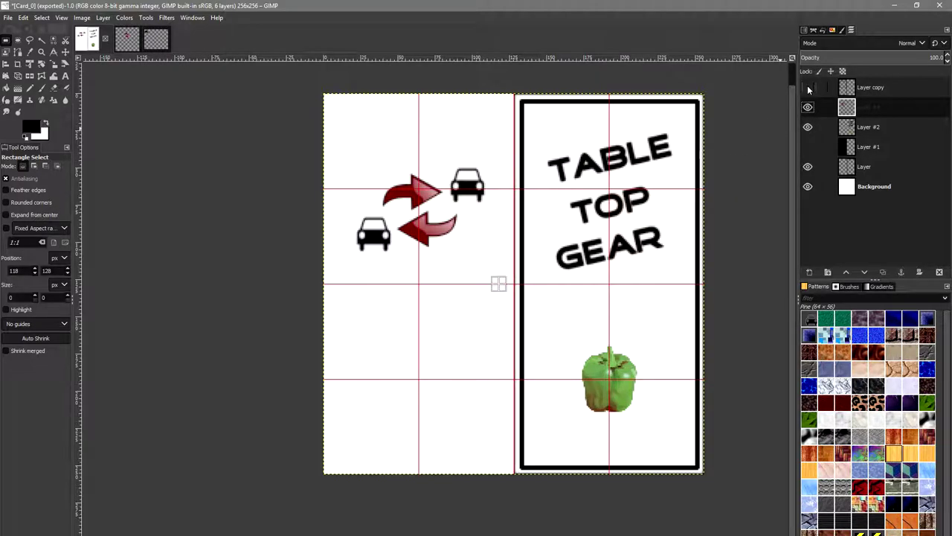
{"action": "left_click", "coordinate": [808, 87]}
{"action": "left_click", "coordinate": [826, 87]}
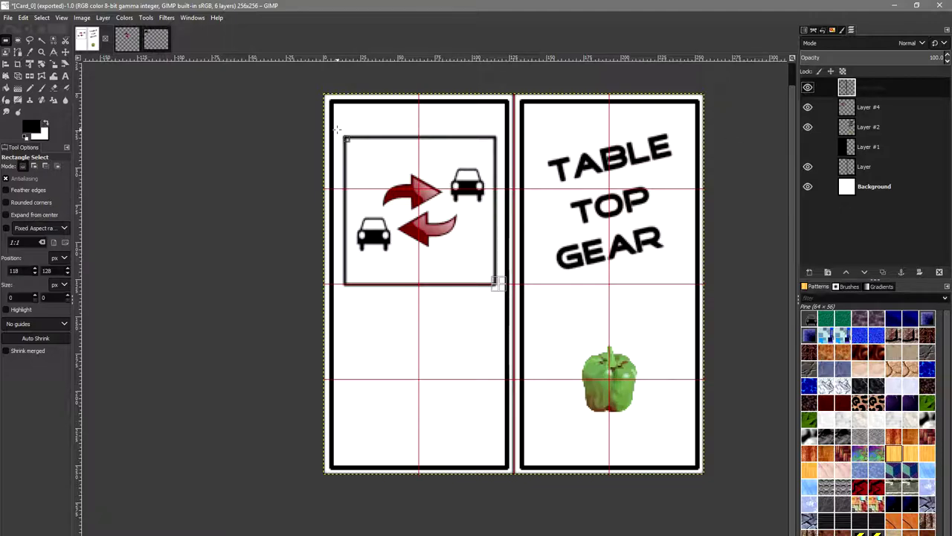
- Cut the square frame and re-anchor it about 28 px lower
{"action": "left_click_drag", "start_coordinate": [337, 129], "coordinate": [514, 308]}
{"action": "key", "text": "ctrl+x"}
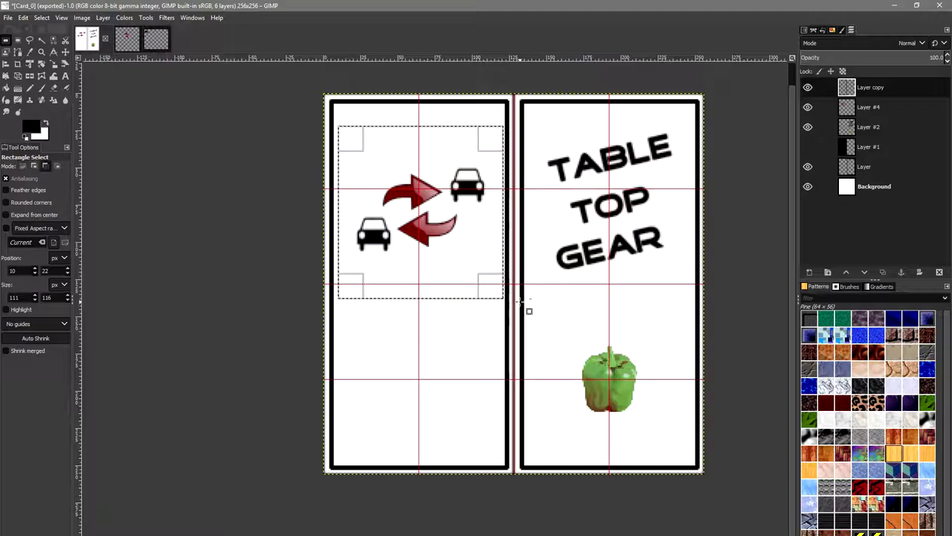
{"action": "key", "text": "ctrl+v"}
{"action": "key", "text": "Down"}
{"action": "key", "text": "Down"}
{"action": "key", "text": "Down"}
{"action": "key", "text": "Down"}
{"action": "key", "text": "Down"}
{"action": "key", "text": "Down"}
{"action": "key", "text": "Down"}
{"action": "key", "text": "Down"}
{"action": "key", "text": "Down"}
{"action": "key", "text": "Down"}
{"action": "key", "text": "Down"}
{"action": "key", "text": "Down"}
{"action": "key", "text": "Down"}
{"action": "key", "text": "Down"}
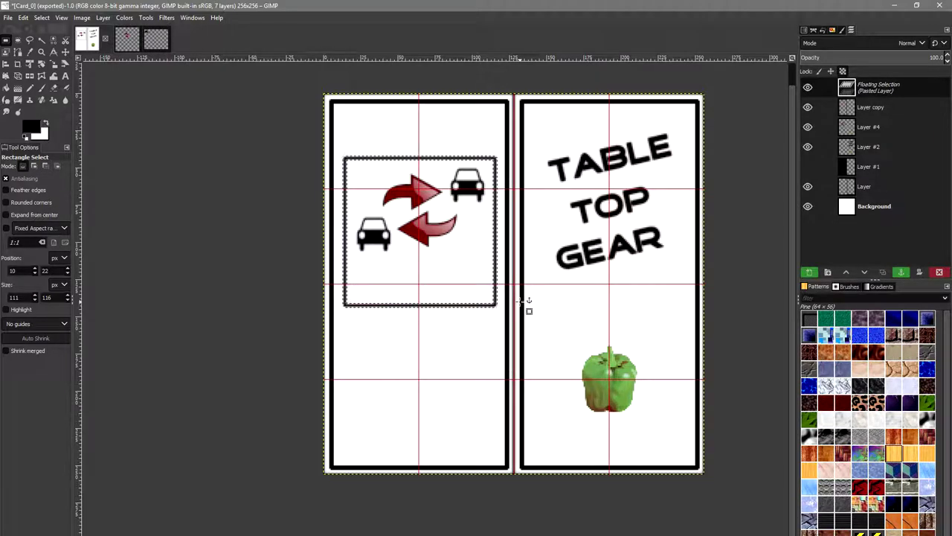
{"action": "left_click", "coordinate": [563, 197]}
- Copy the frame's top strip upward to form the title box's top edge
{"action": "left_click_drag", "start_coordinate": [337, 146], "coordinate": [511, 204]}
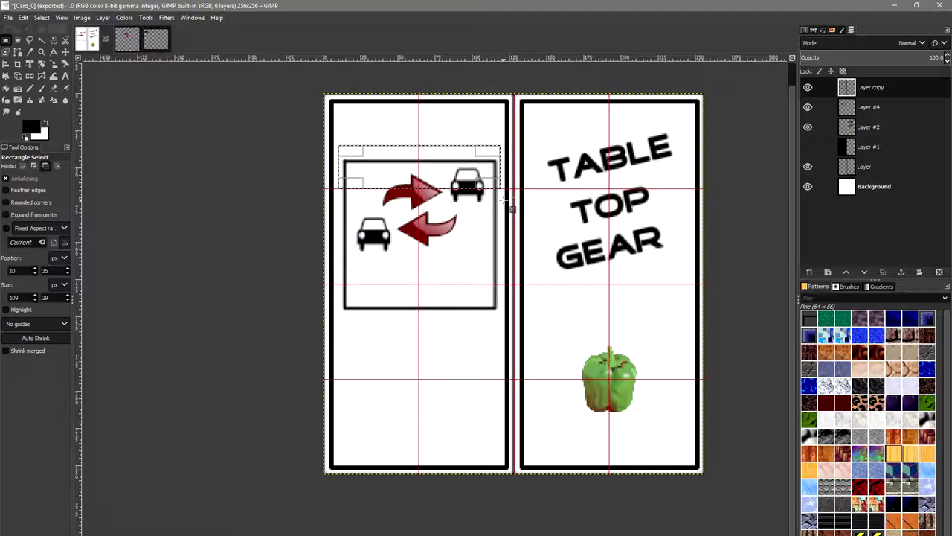
{"action": "key", "text": "ctrl+v"}
{"action": "key", "text": "Up"}
{"action": "key", "text": "Up"}
{"action": "key", "text": "Up"}
{"action": "key", "text": "Up"}
{"action": "key", "text": "Up"}
{"action": "key", "text": "Up"}
{"action": "key", "text": "Up"}
{"action": "key", "text": "Up"}
{"action": "key", "text": "Up"}
{"action": "key", "text": "Up"}
{"action": "key", "text": "Up"}
{"action": "key", "text": "Up"}
{"action": "key", "text": "Up"}
{"action": "key", "text": "Up"}
{"action": "key", "text": "Up"}
{"action": "key", "text": "Up"}
{"action": "key", "text": "Up"}
{"action": "key", "text": "Up"}
{"action": "key", "text": "Up"}
{"action": "key", "text": "Up"}
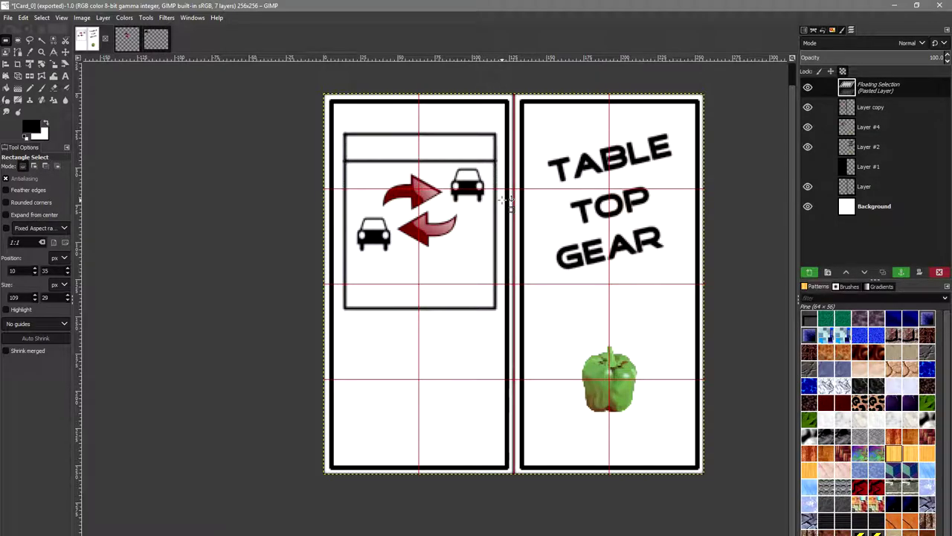
{"action": "key", "text": "Up"}
{"action": "key", "text": "Up"}
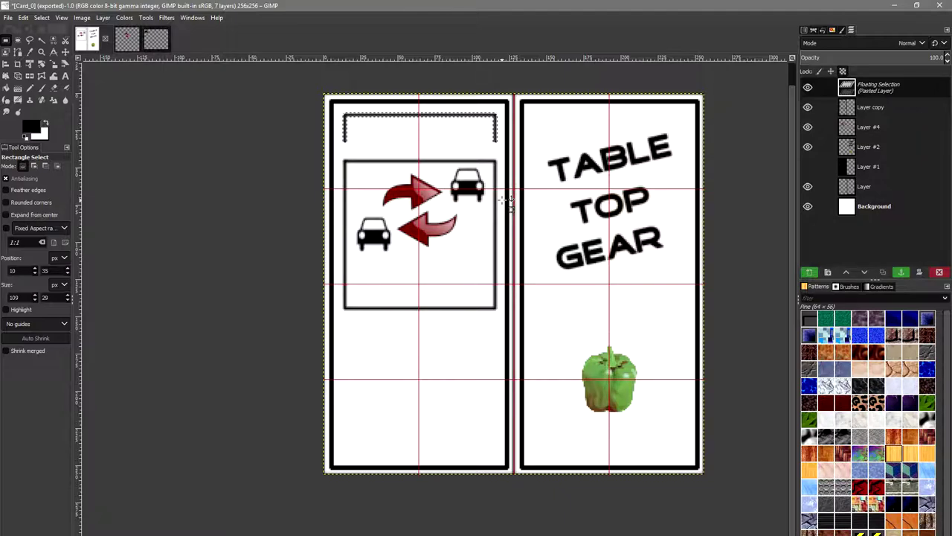
{"action": "left_click", "coordinate": [437, 164]}
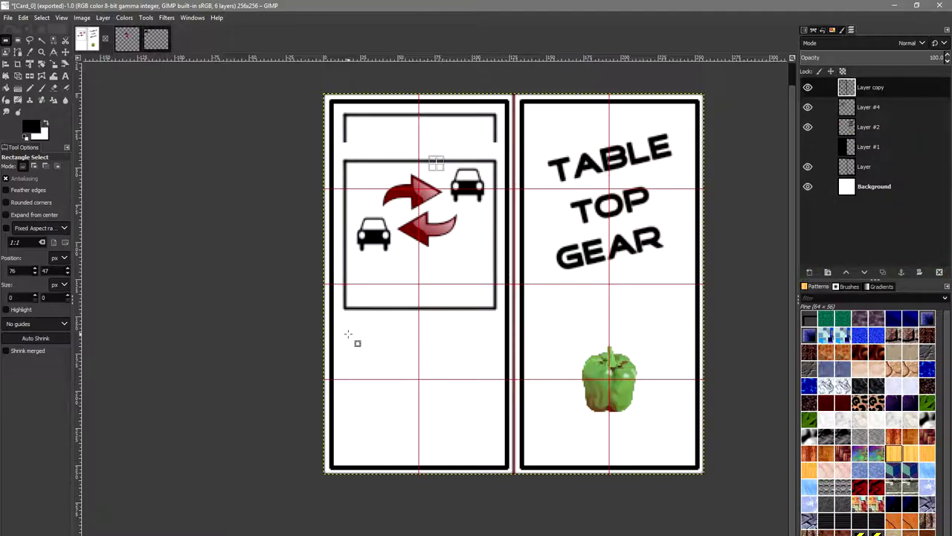
- Copy a 110×22 frame edge and move it up to close the title box
{"action": "left_click_drag", "start_coordinate": [338, 305], "coordinate": [507, 341]}
{"action": "key", "text": "ctrl+v"}
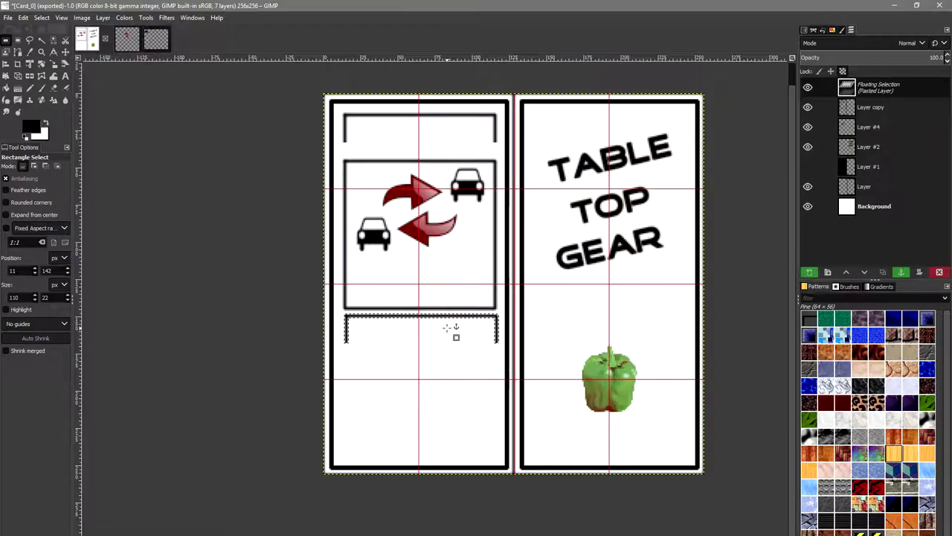
{"action": "key", "text": "ctrl+z"}
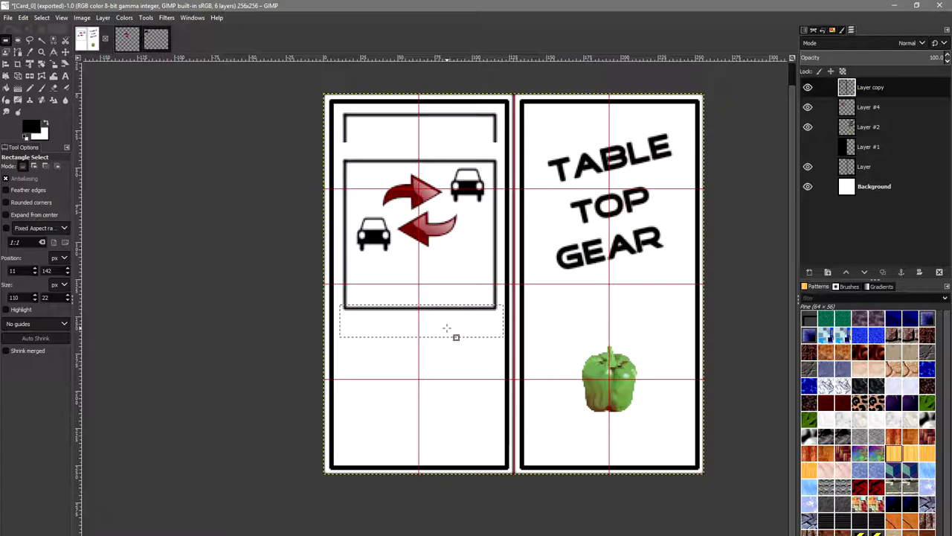
{"action": "key", "text": "ctrl"}
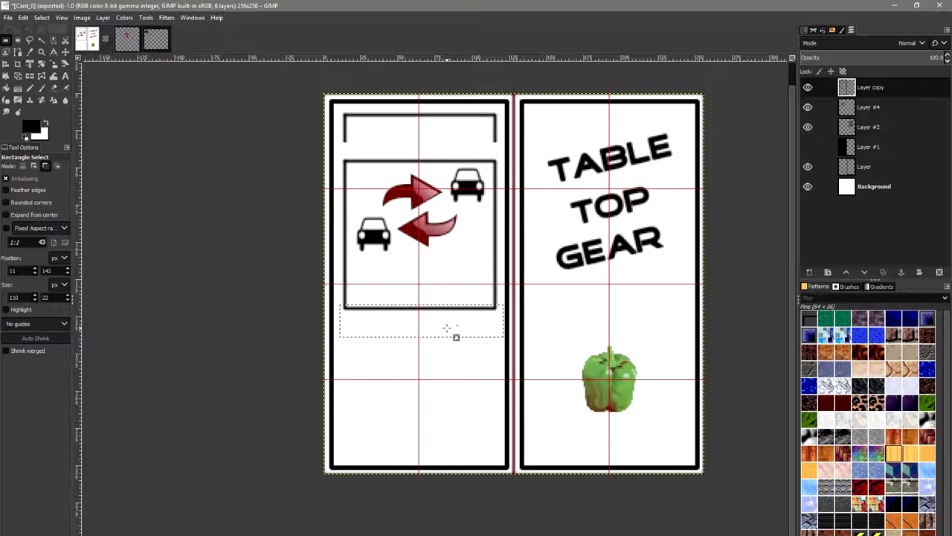
{"action": "key", "text": "ctrl+c"}
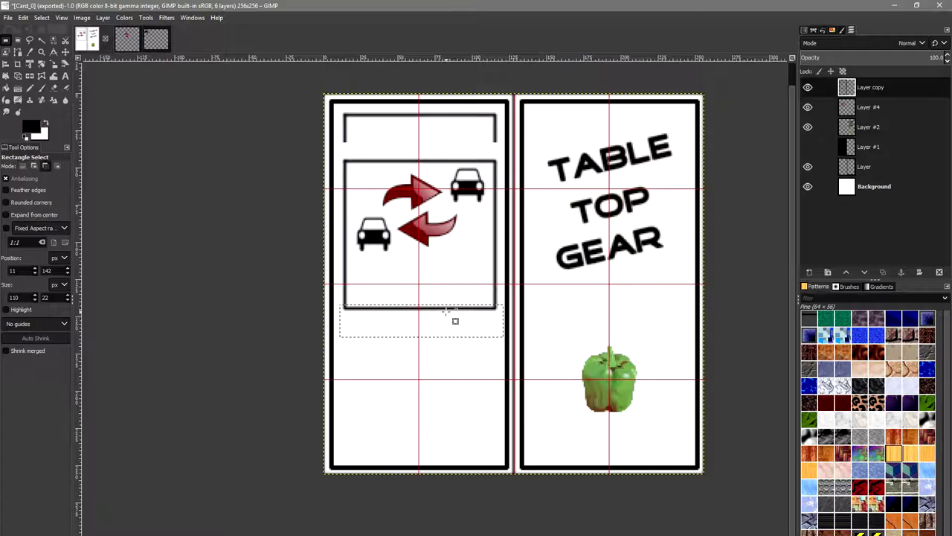
{"action": "key", "text": "ctrl+v"}
{"action": "left_click_drag", "start_coordinate": [464, 321], "coordinate": [465, 149]}
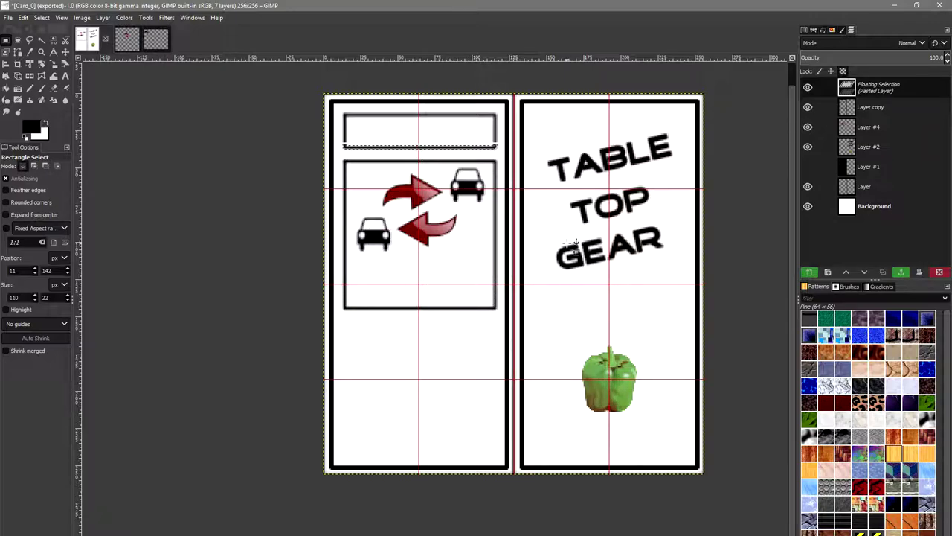
- Anchor the title box edge and duplicate the cars panel frame below it
{"action": "left_click", "coordinate": [415, 350]}
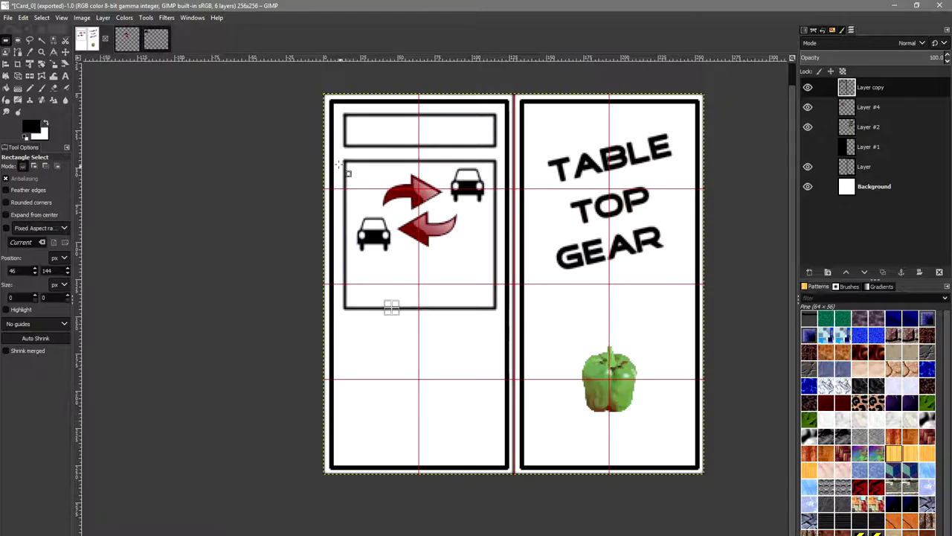
{"action": "left_click_drag", "start_coordinate": [339, 152], "coordinate": [502, 254]}
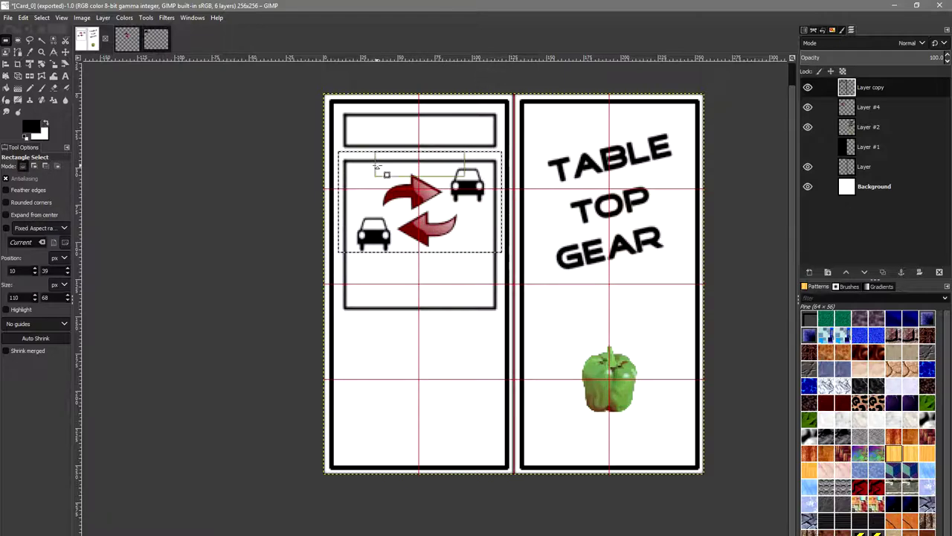
{"action": "key", "text": "ctrl+c"}
{"action": "key", "text": "ctrl+v"}
{"action": "left_click_drag", "start_coordinate": [402, 188], "coordinate": [404, 331]}
{"action": "left_click", "coordinate": [424, 414]}
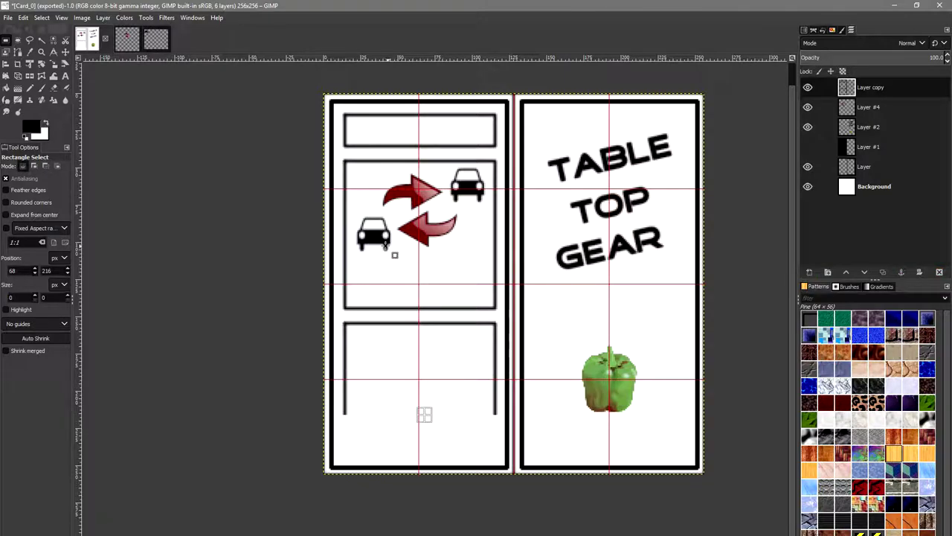
- Copy the panel's bottom edge down to close the new panel's bottom
{"action": "left_click_drag", "start_coordinate": [338, 276], "coordinate": [500, 311]}
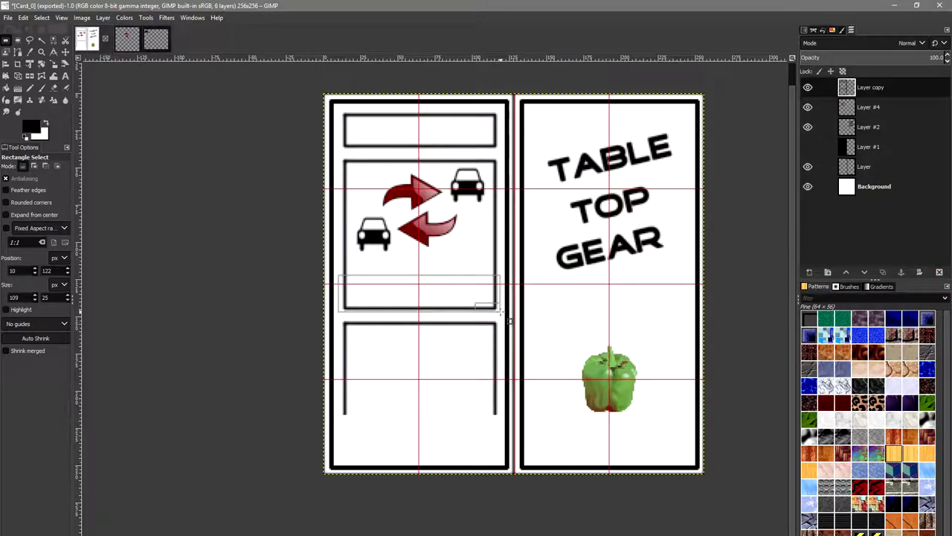
{"action": "key", "text": "ctrl+v"}
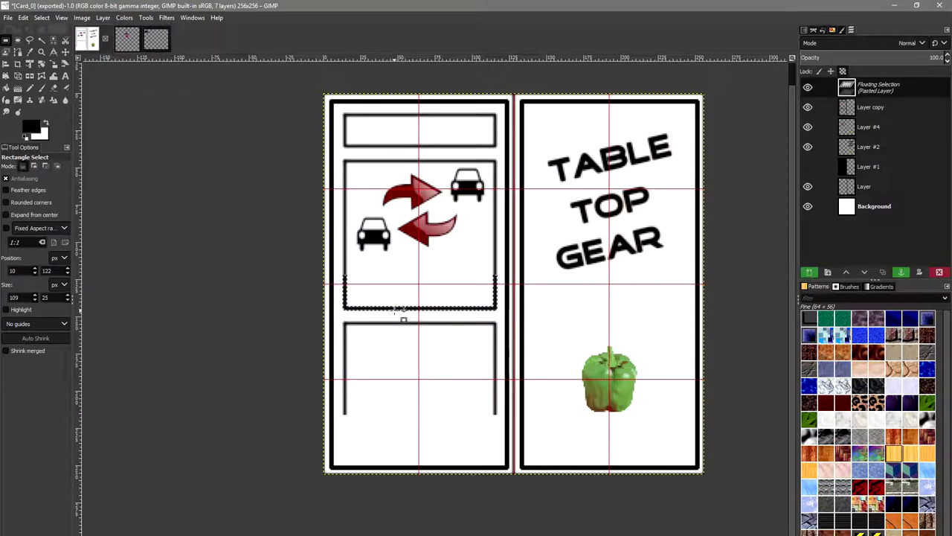
{"action": "left_click_drag", "start_coordinate": [399, 308], "coordinate": [398, 333]}
{"action": "left_click_drag", "start_coordinate": [405, 437], "coordinate": [404, 459]}
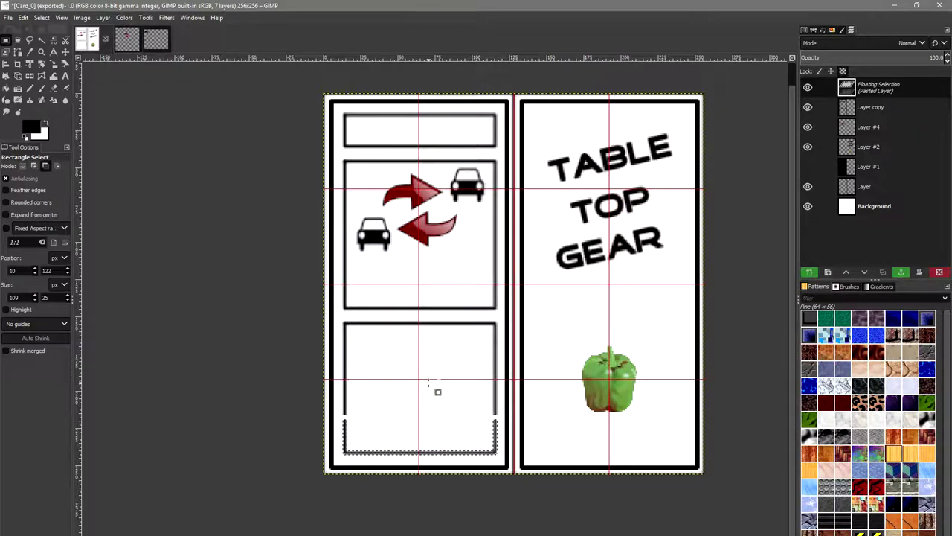
{"action": "left_click", "coordinate": [394, 388]}
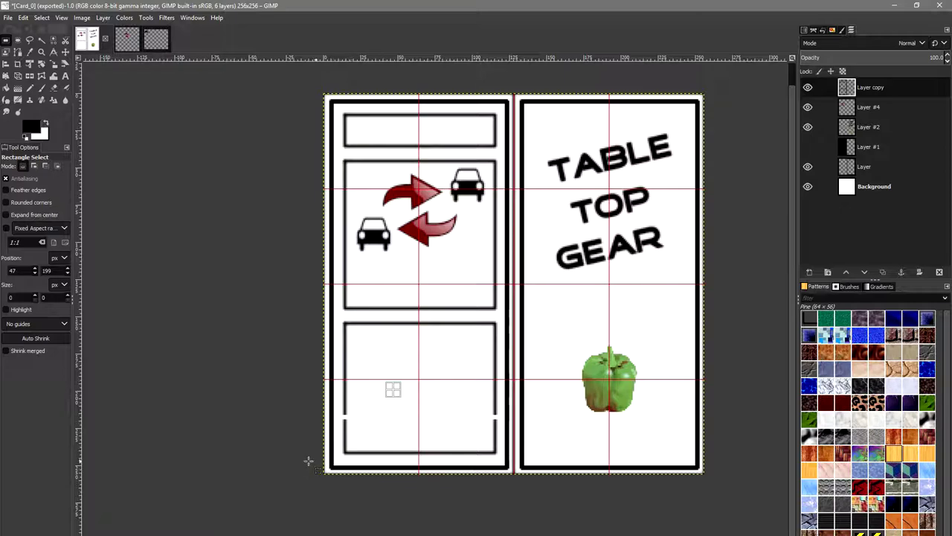
- Fill the side border gaps with a thin copied strip, then fit the whole card in view
{"action": "scroll", "coordinate": [387, 457], "scroll_direction": "up", "scroll_amount": 2}
{"action": "scroll", "coordinate": [312, 450], "scroll_direction": "up", "scroll_amount": 1}
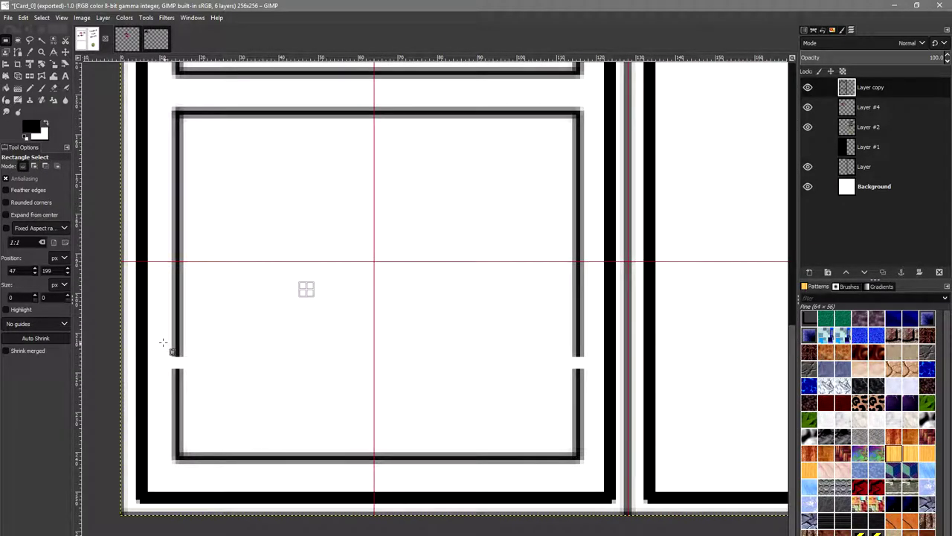
{"action": "left_click_drag", "start_coordinate": [157, 357], "coordinate": [603, 331]}
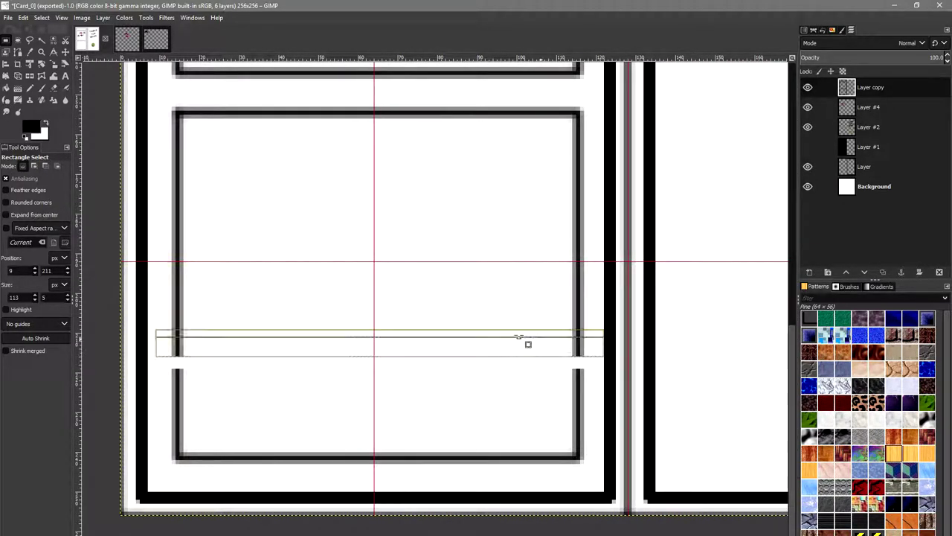
{"action": "left_click_drag", "start_coordinate": [500, 334], "coordinate": [504, 345]}
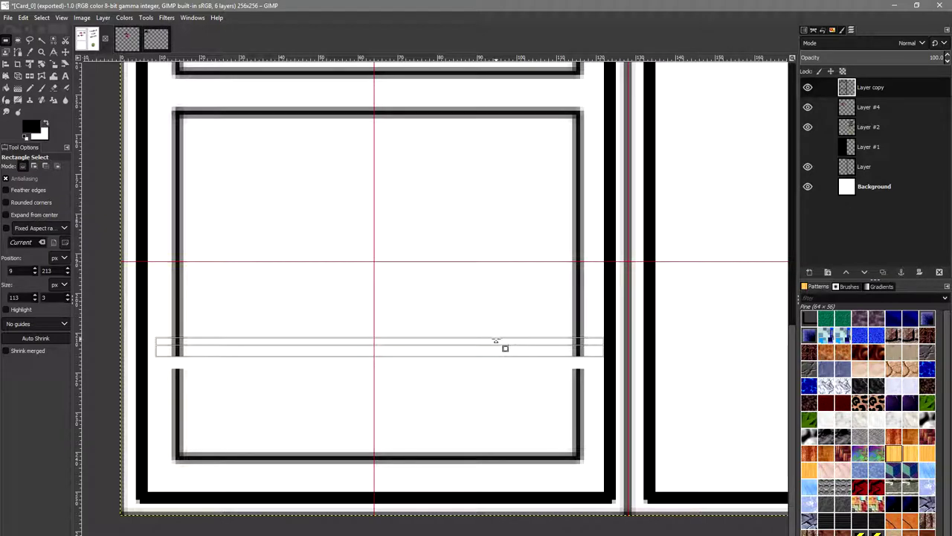
{"action": "left_click_drag", "start_coordinate": [621, 360], "coordinate": [605, 362]}
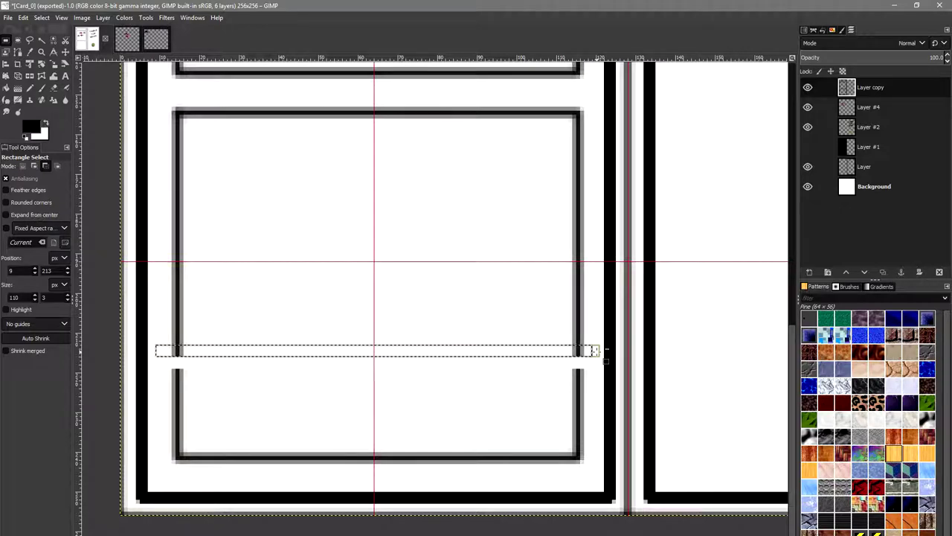
{"action": "key", "text": "ctrl+c"}
{"action": "key", "text": "ctrl+v"}
{"action": "left_click", "coordinate": [541, 238]}
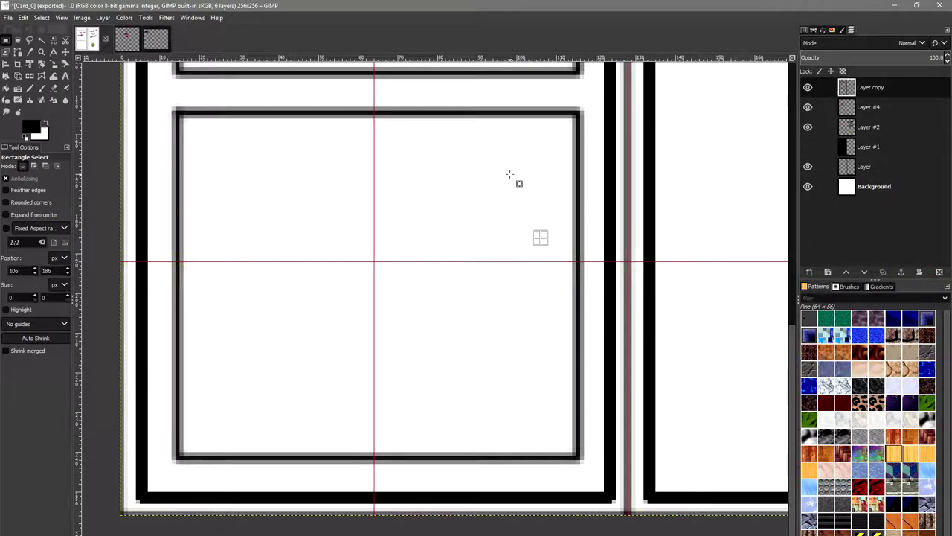
{"action": "key", "text": "shift+ctrl+j"}
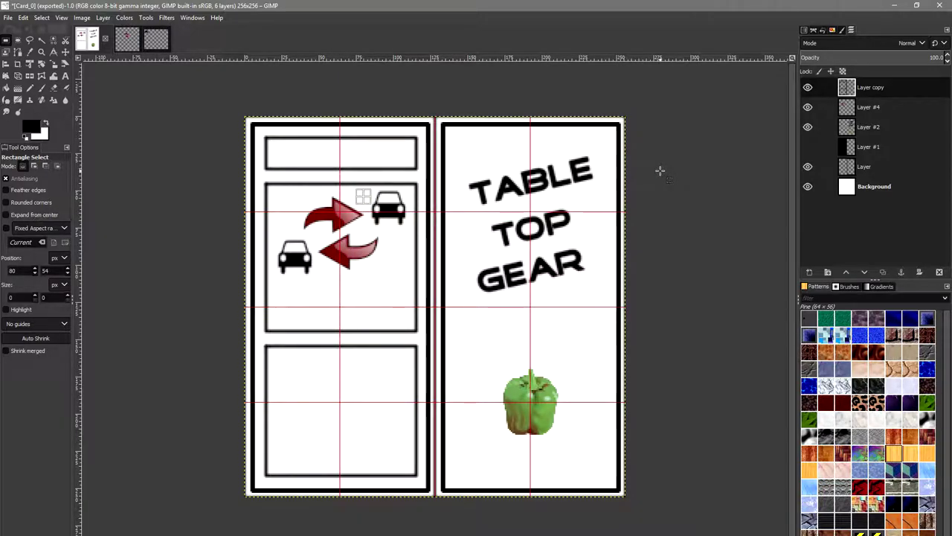
- On Layer #4, cut the cars and arrows, move them about 30 px lower, and anchor them
{"action": "left_click", "coordinate": [871, 106]}
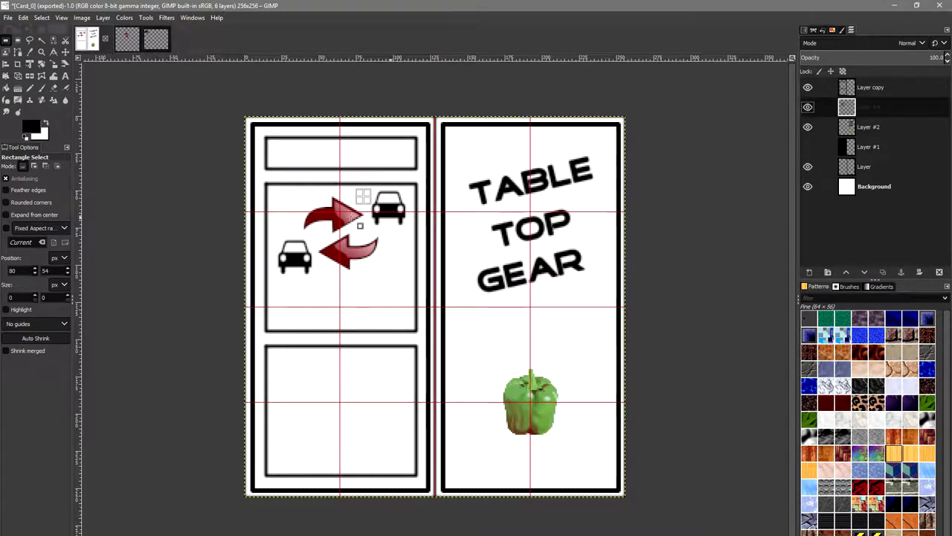
{"action": "left_click_drag", "start_coordinate": [260, 167], "coordinate": [419, 304]}
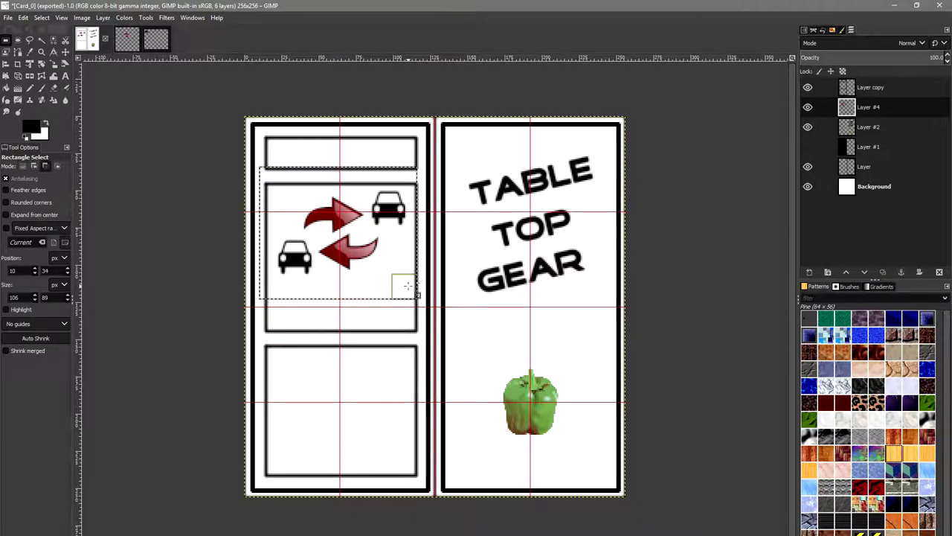
{"action": "key", "text": "Delete"}
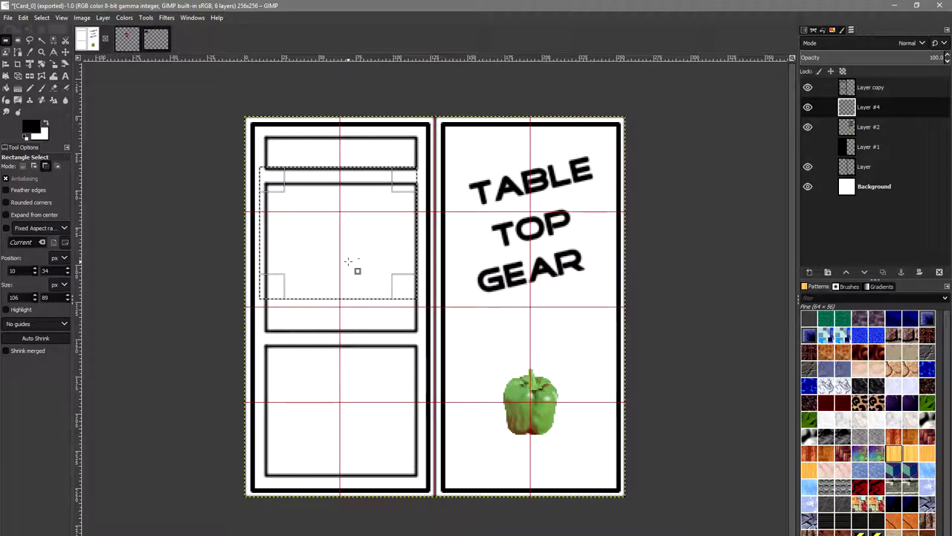
{"action": "key", "text": "ctrl+z"}
{"action": "key", "text": "ctrl+x"}
{"action": "key", "text": "ctrl+v"}
{"action": "left_click_drag", "start_coordinate": [357, 270], "coordinate": [357, 283]}
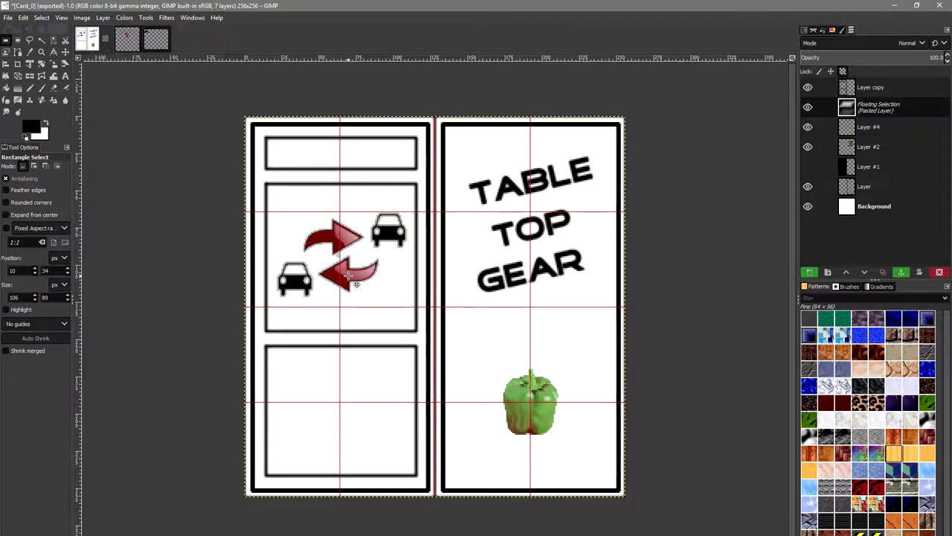
{"action": "left_click", "coordinate": [529, 299]}
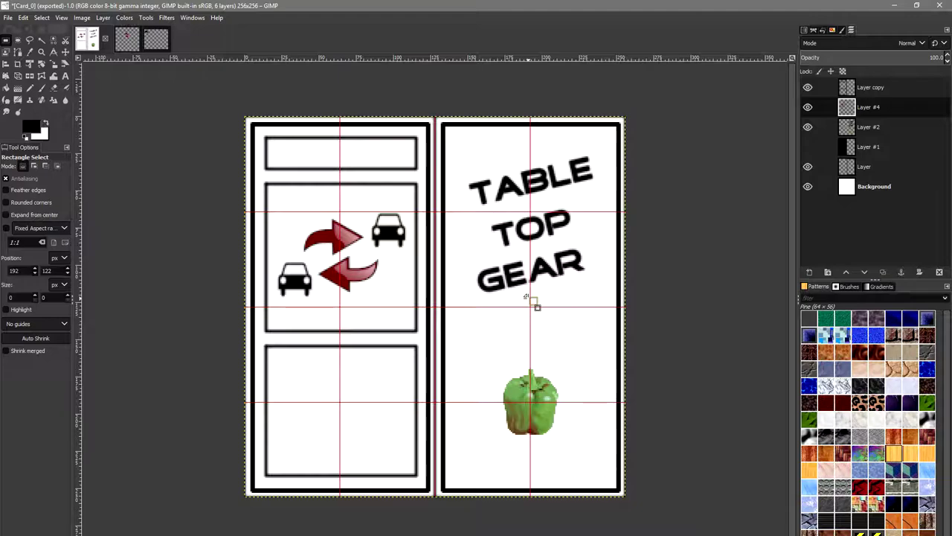
- Hide Layer #4 and paste the panel frames onto Layer copy across the card's left half
{"action": "left_click", "coordinate": [807, 106]}
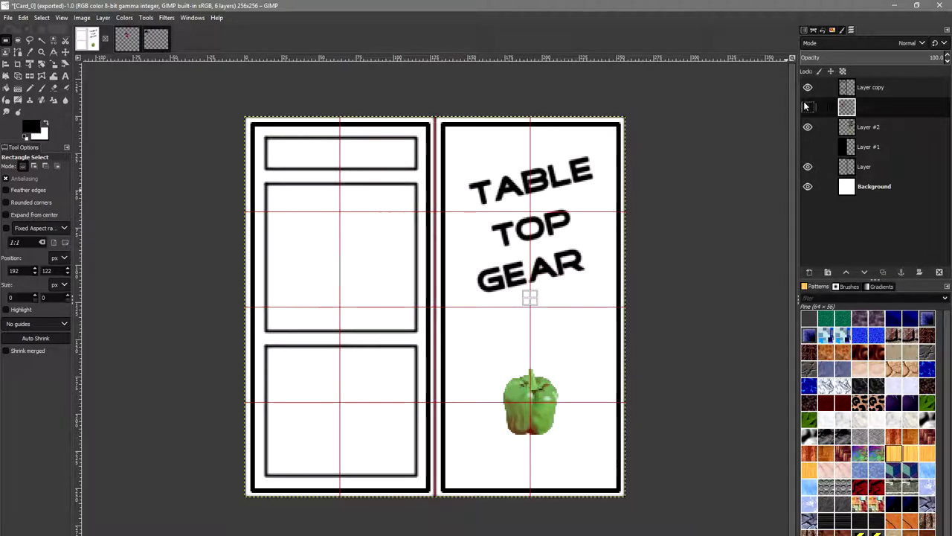
{"action": "left_click", "coordinate": [259, 132]}
{"action": "left_click_drag", "start_coordinate": [260, 132], "coordinate": [435, 478]}
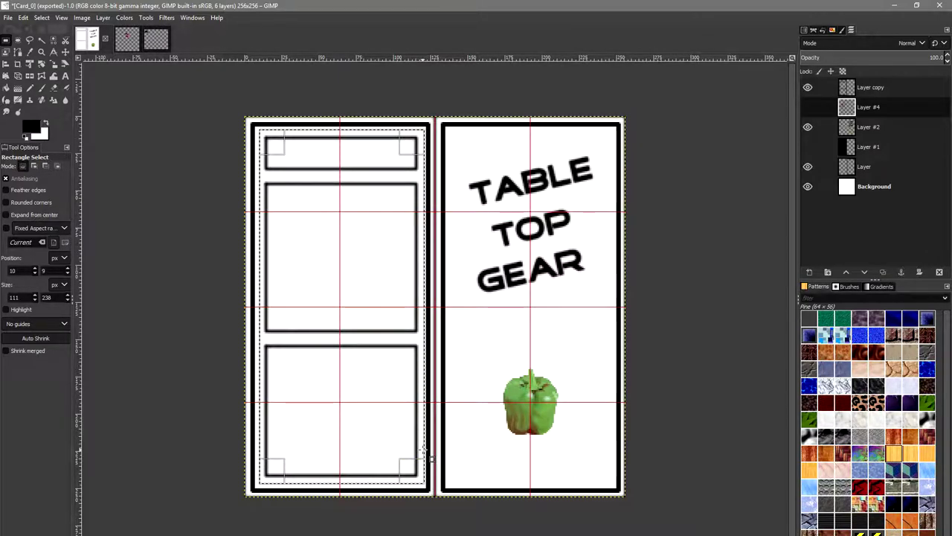
{"action": "left_click", "coordinate": [880, 86]}
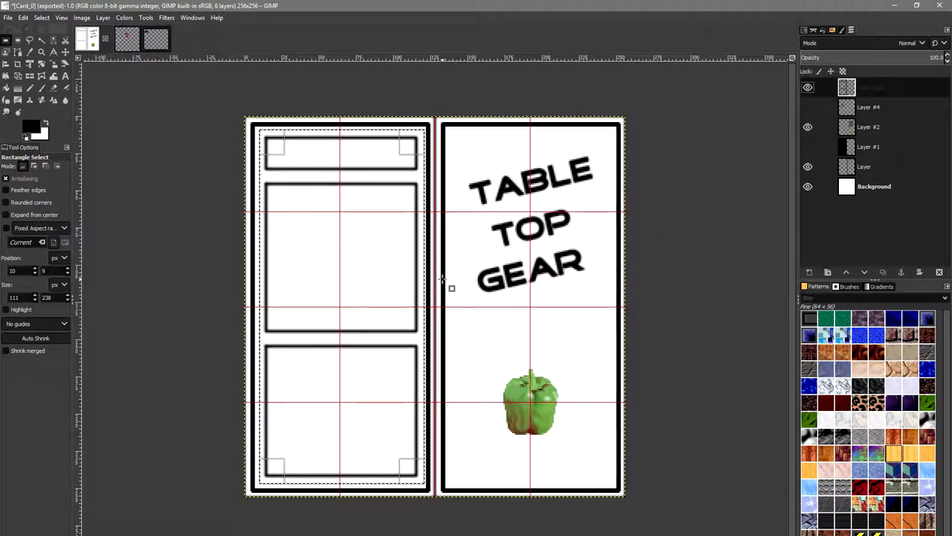
{"action": "key", "text": "ctrl+v"}
{"action": "left_click", "coordinate": [542, 277]}
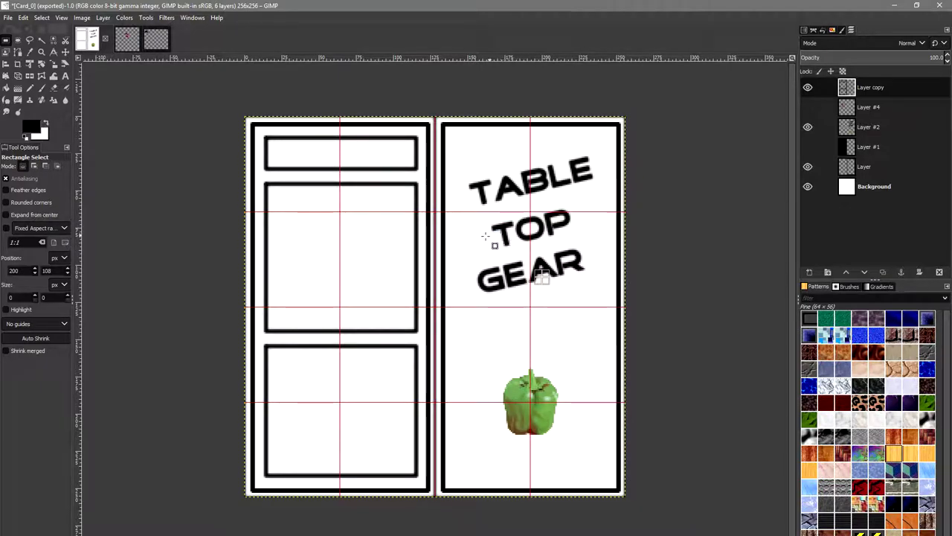
- Cancel the save prompt and switch to Unity to check the card texture
{"action": "key", "text": "ctrl+s"}
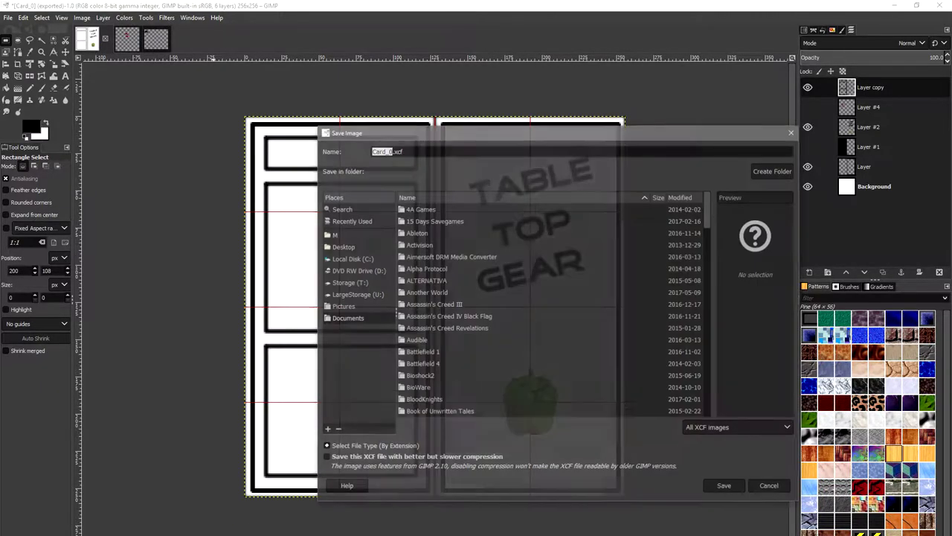
{"action": "left_click", "coordinate": [766, 487]}
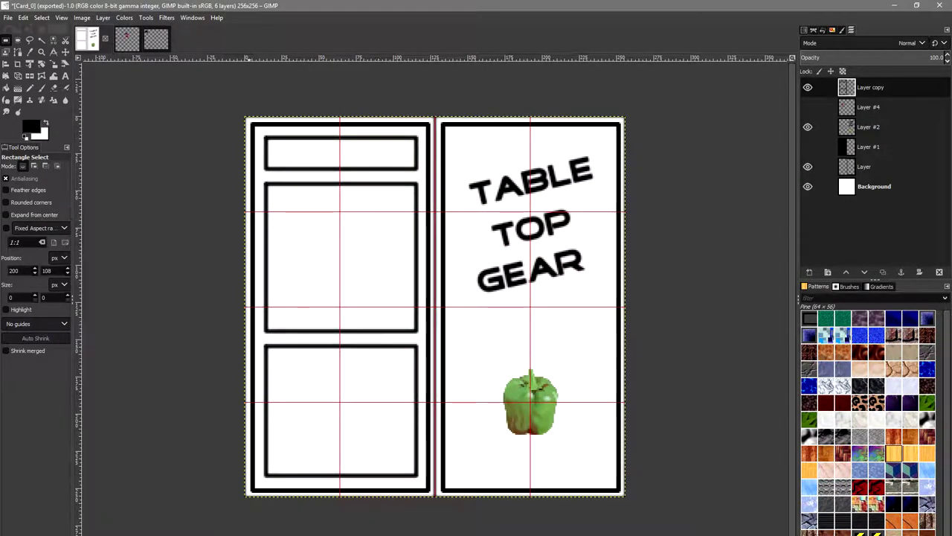
{"action": "key", "text": "alt+Tab"}
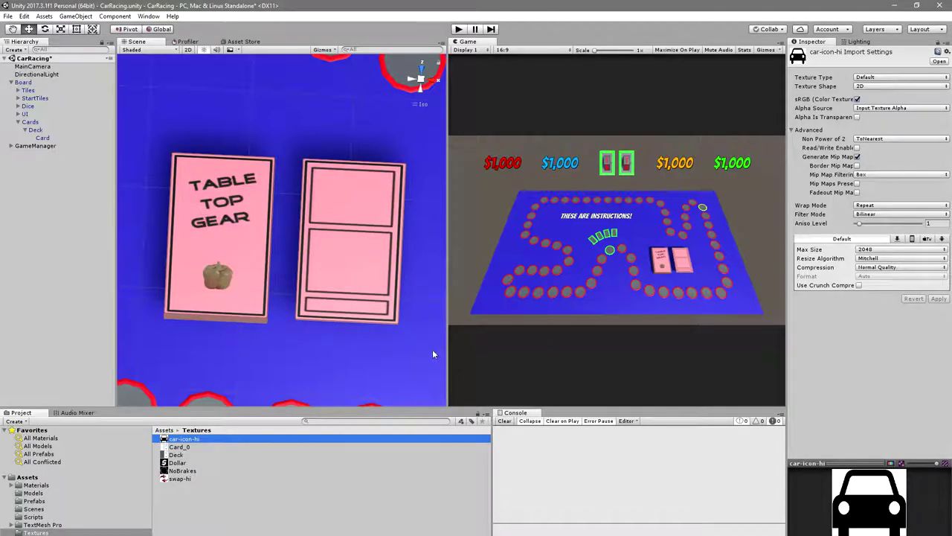
{"action": "left_click_drag", "start_coordinate": [432, 348], "coordinate": [381, 327]}
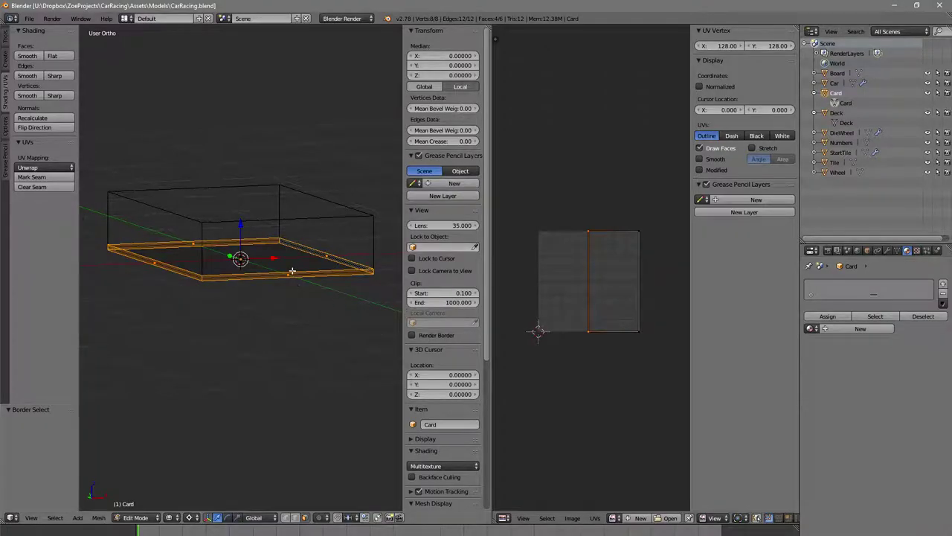
- Rotate all of the card's UVs 180° and save over the Blender file
{"action": "key", "text": "KP_7"}
{"action": "left_click_drag", "start_coordinate": [242, 243], "coordinate": [312, 224]}
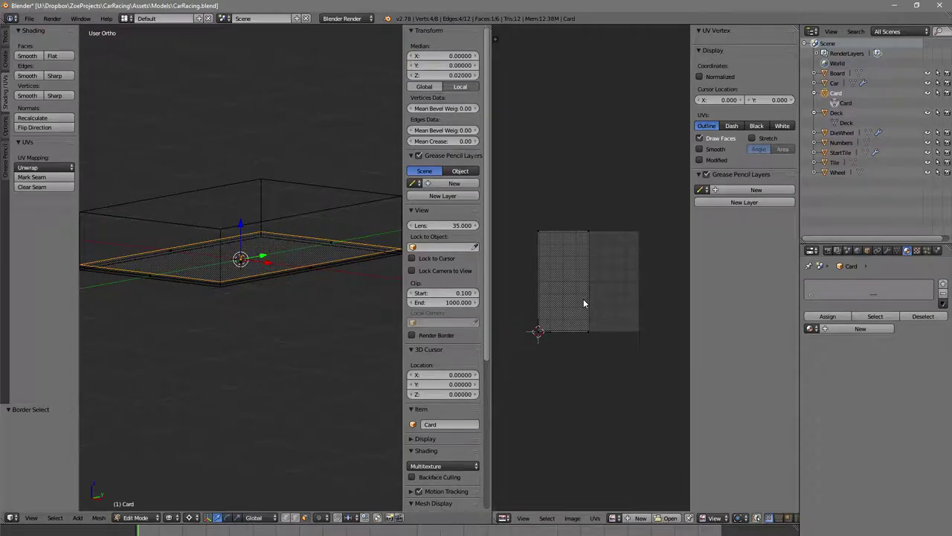
{"action": "key", "text": "a"}
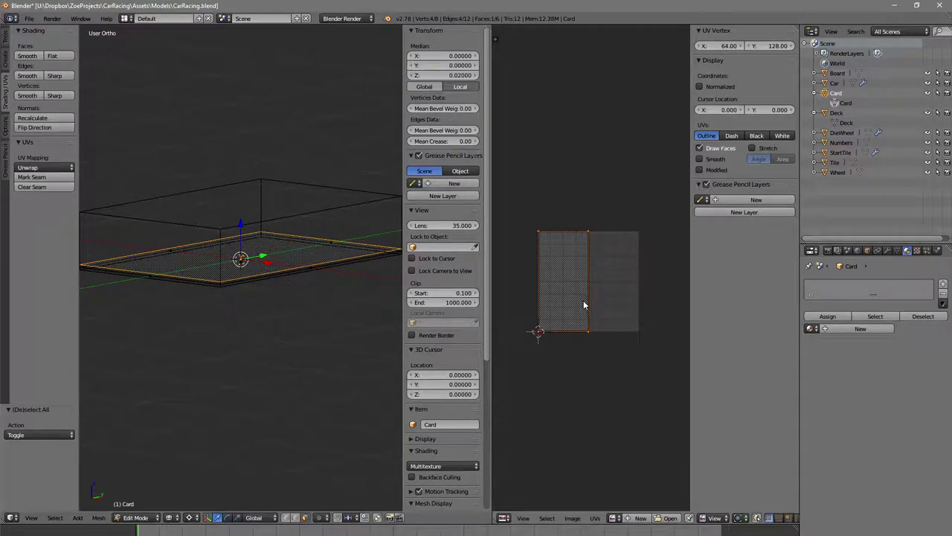
{"action": "type", "text": "r180"}
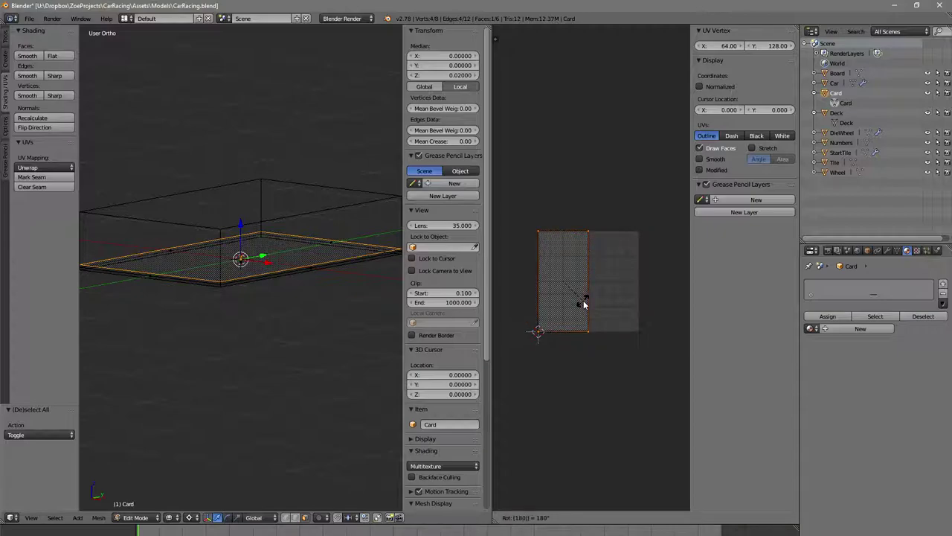
{"action": "key", "text": "Return"}
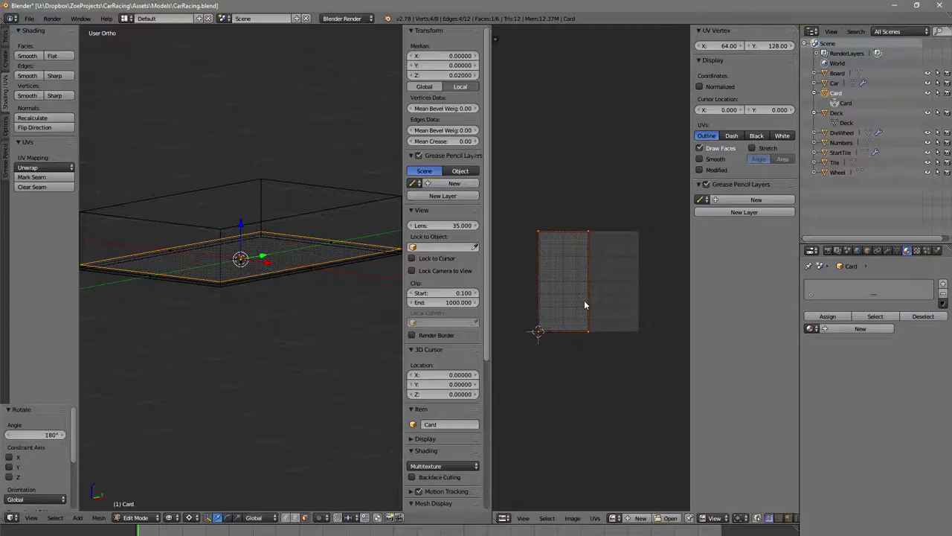
{"action": "key", "text": "ctrl+s"}
{"action": "left_click", "coordinate": [578, 302]}
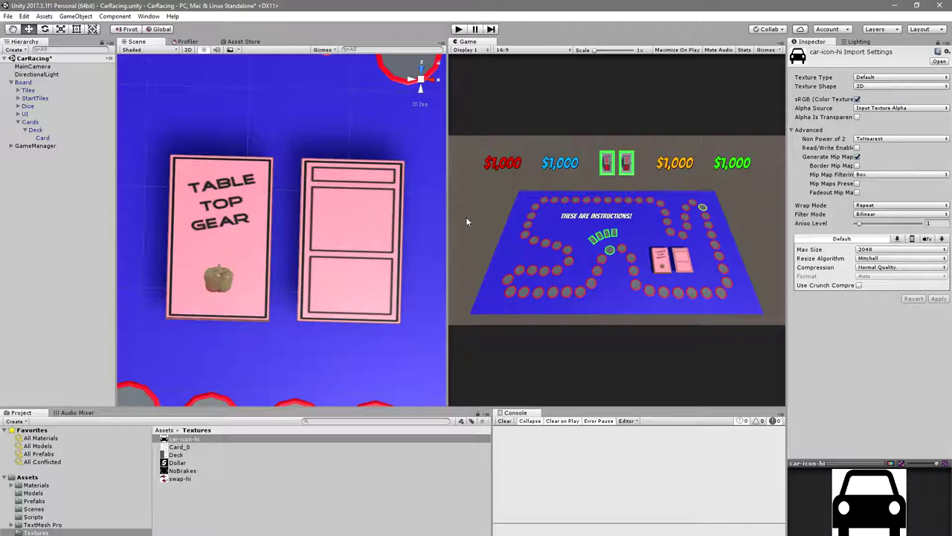
- Maximize the game preview, then return to the full editor layout
{"action": "left_click", "coordinate": [781, 45]}
{"action": "left_click", "coordinate": [811, 77]}
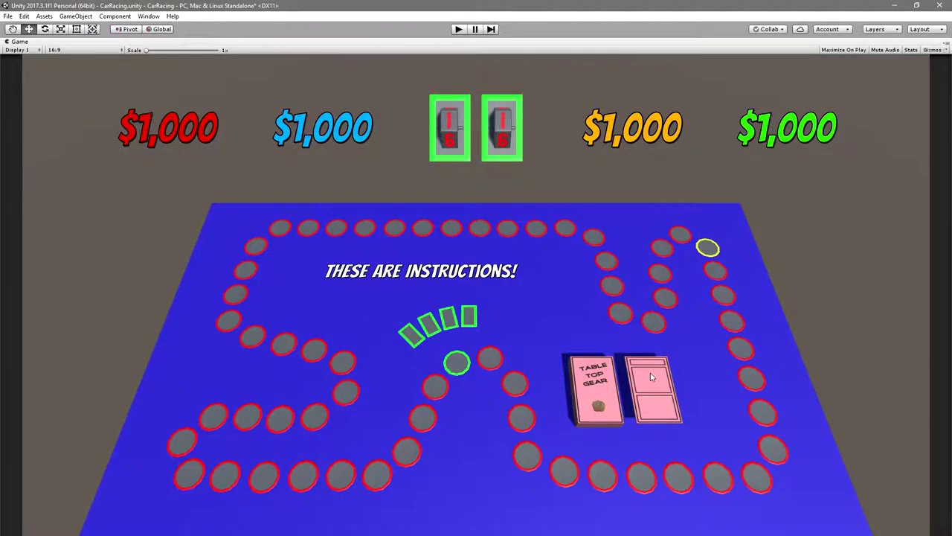
{"action": "left_click", "coordinate": [946, 44]}
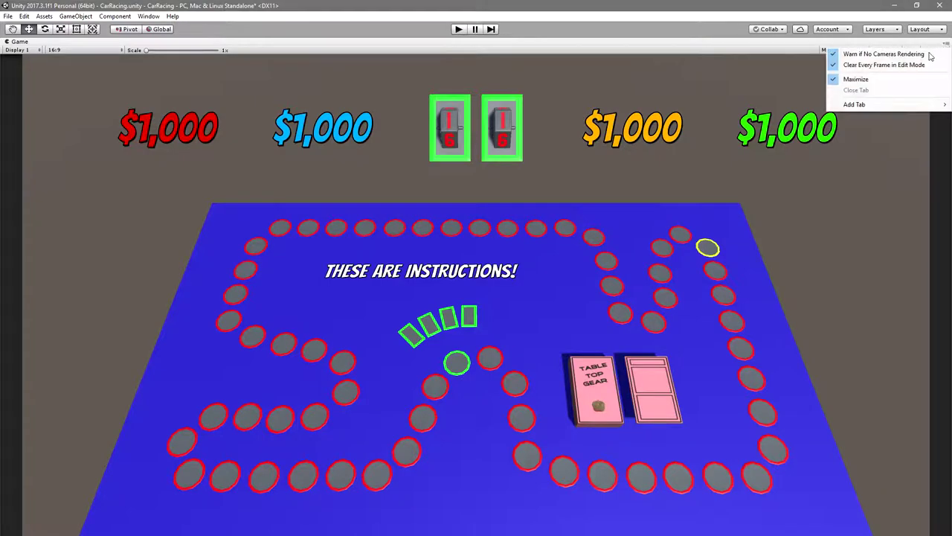
{"action": "left_click", "coordinate": [851, 79]}
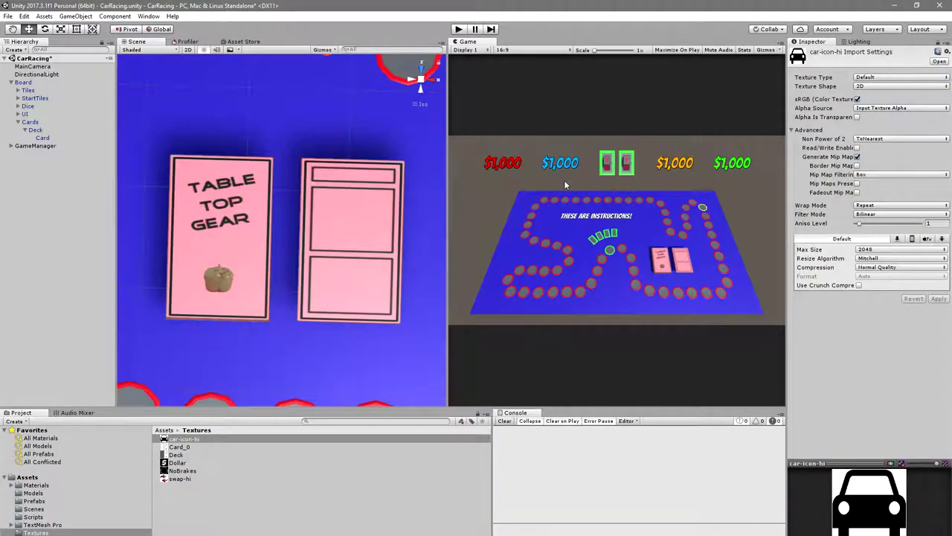
- Duplicate Score_0 from the UI group and parent the copy under Card, breaking the prefab link
{"action": "left_click", "coordinate": [53, 138]}
{"action": "right_click", "coordinate": [53, 140]}
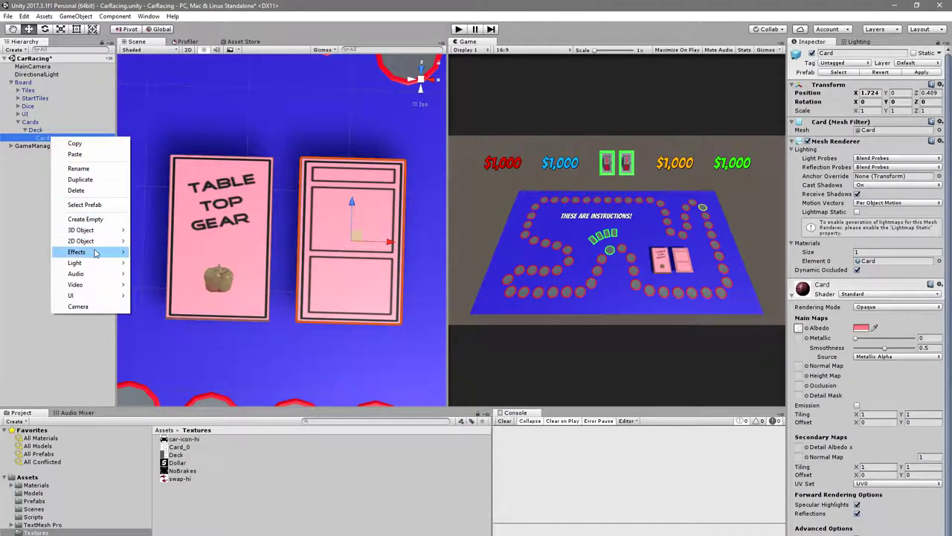
{"action": "left_click", "coordinate": [28, 113]}
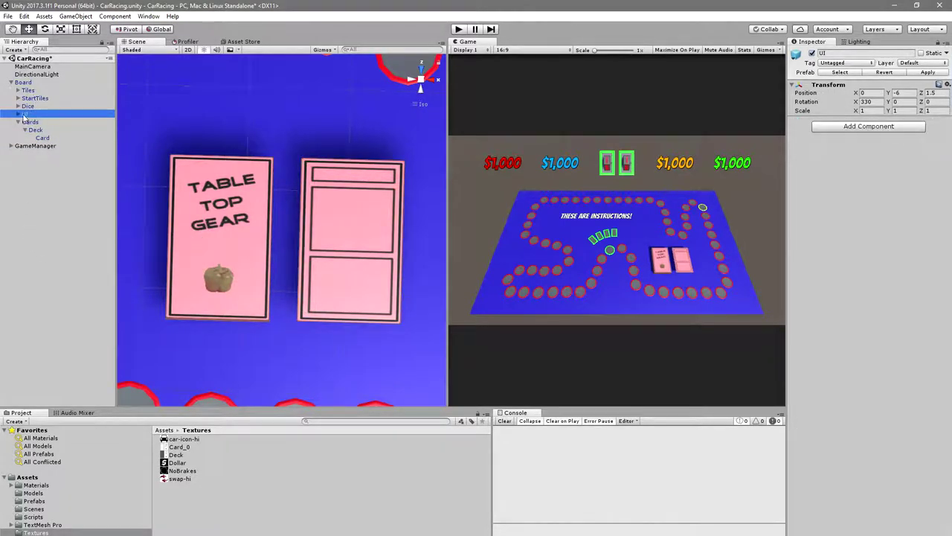
{"action": "left_click", "coordinate": [18, 113]}
{"action": "left_click", "coordinate": [39, 121]}
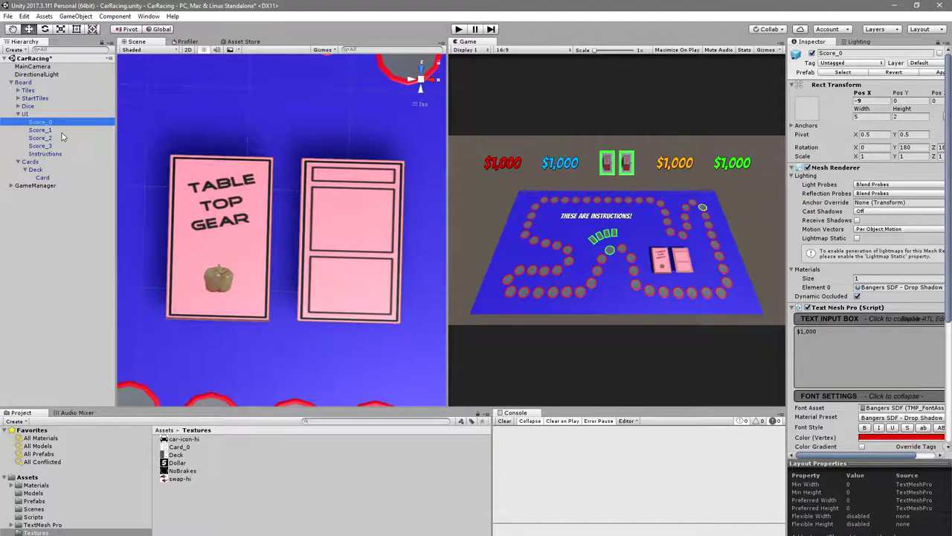
{"action": "key", "text": "ctrl+d"}
{"action": "left_click_drag", "start_coordinate": [47, 158], "coordinate": [63, 187]}
{"action": "left_click", "coordinate": [519, 312]}
- Rename the copied text object to Title
{"action": "left_click", "coordinate": [18, 114]}
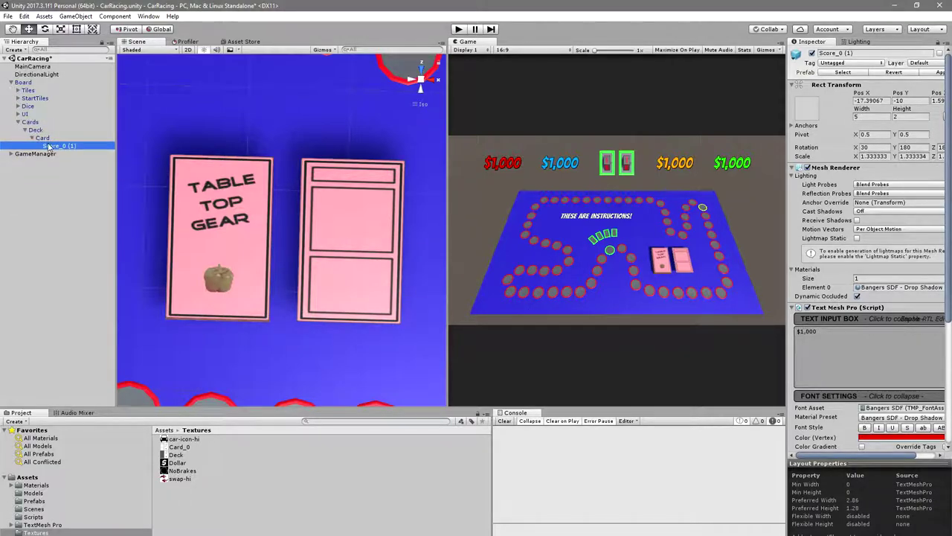
{"action": "left_click", "coordinate": [80, 145]}
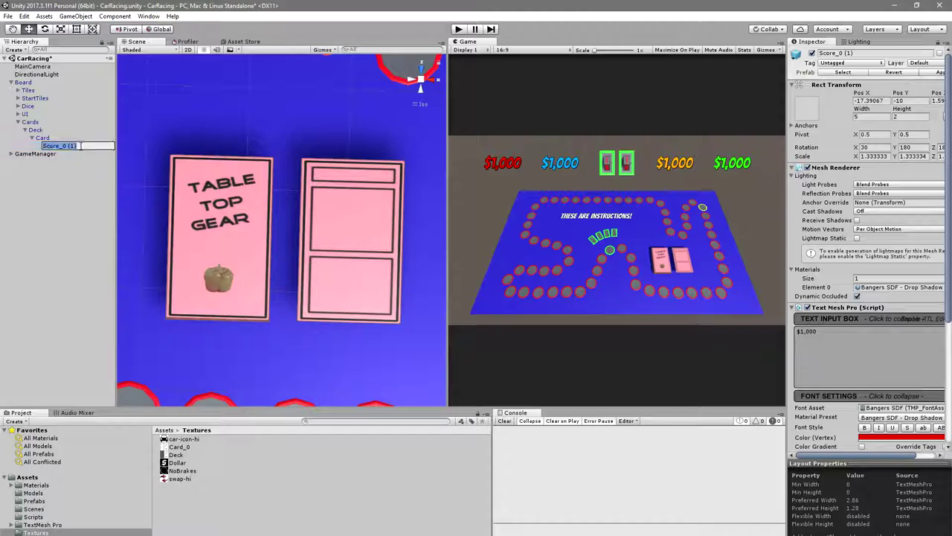
{"action": "type", "text": "Tu"}
{"action": "key", "text": "Return"}
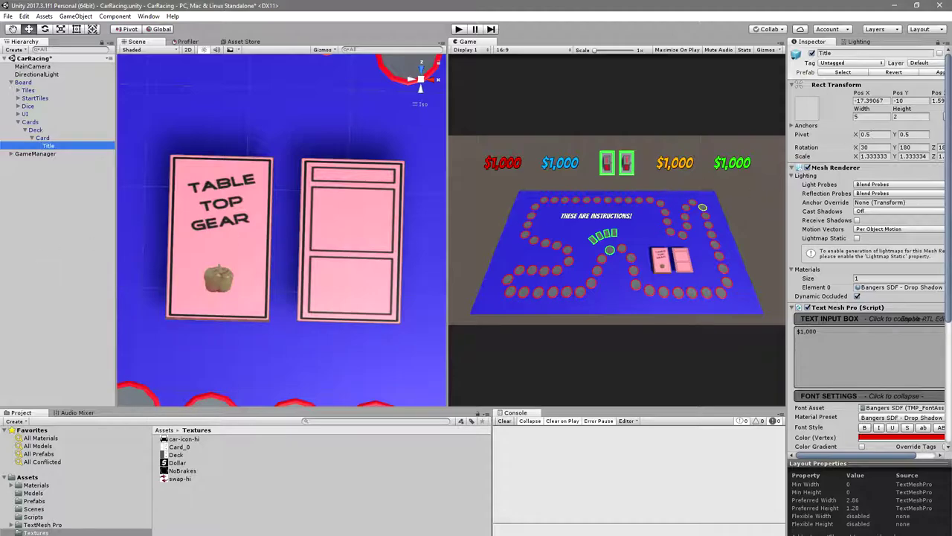
- Reset the Title's Rect Transform so the $1,000 text sits on the card
{"action": "left_click_drag", "start_coordinate": [785, 111], "coordinate": [747, 112]}
{"action": "left_click", "coordinate": [941, 85]}
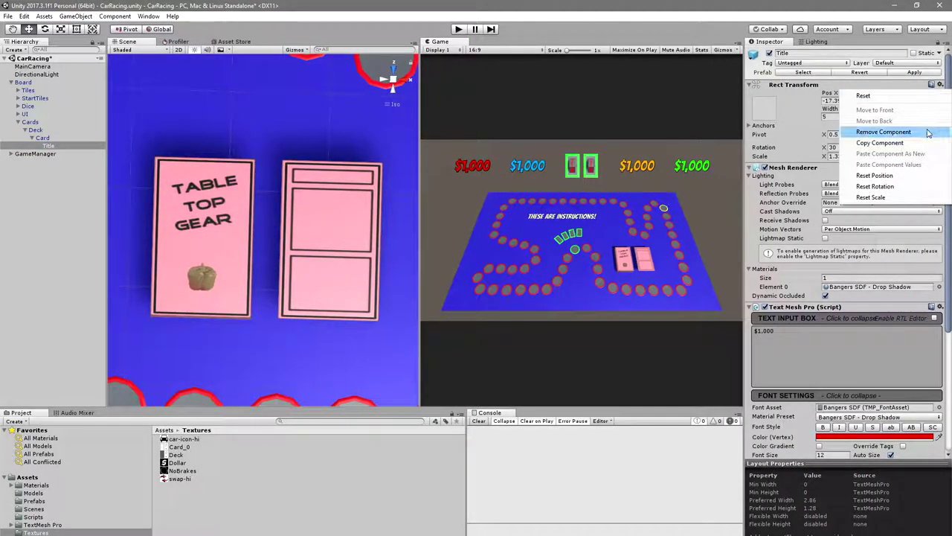
{"action": "left_click", "coordinate": [800, 94]}
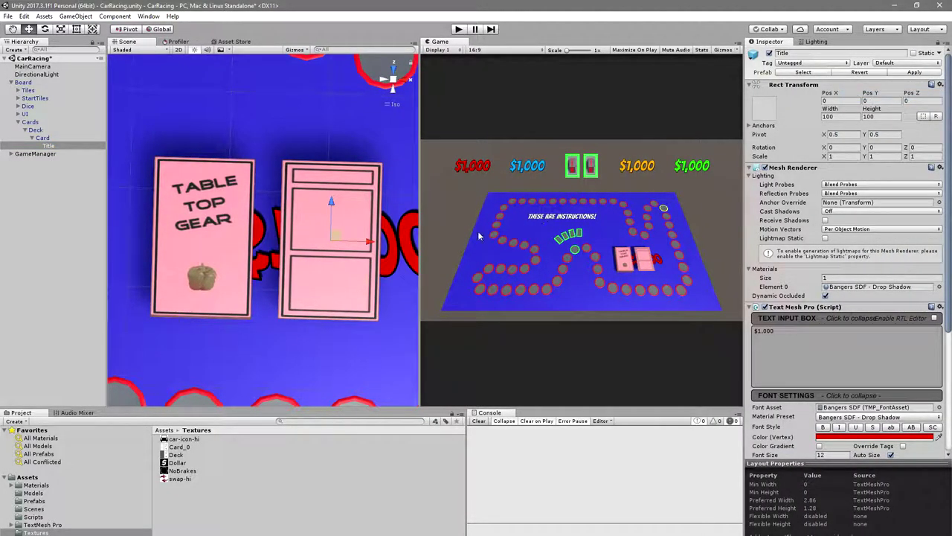
{"action": "left_click_drag", "start_coordinate": [320, 178], "coordinate": [296, 211]}
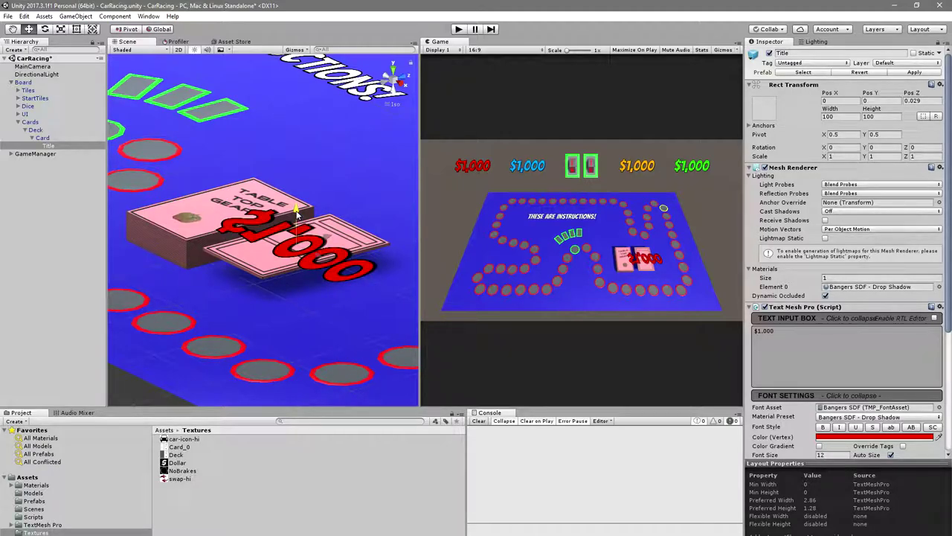
- Set the Title's Pos Z to 0.05 and its Z and Y rotations to 180
{"action": "left_click", "coordinate": [936, 101]}
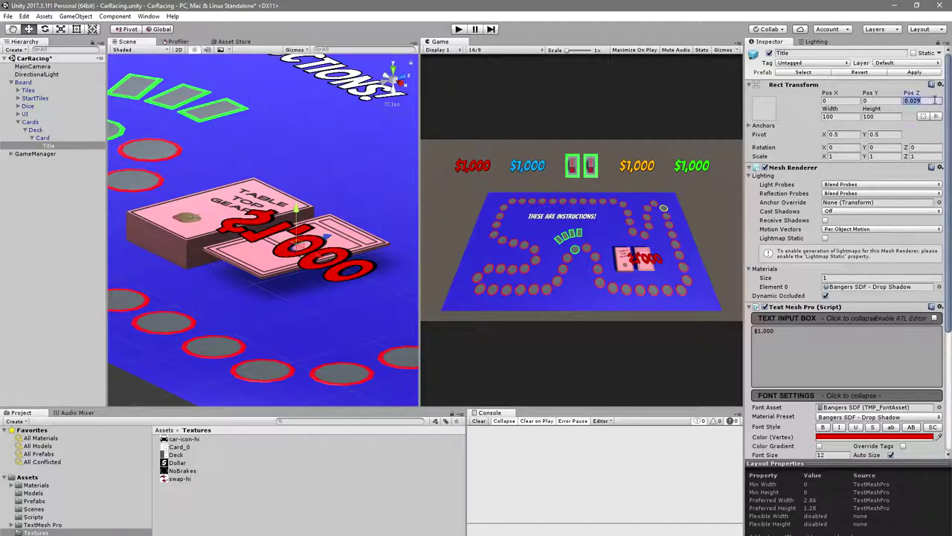
{"action": "type", "text": "0.05"}
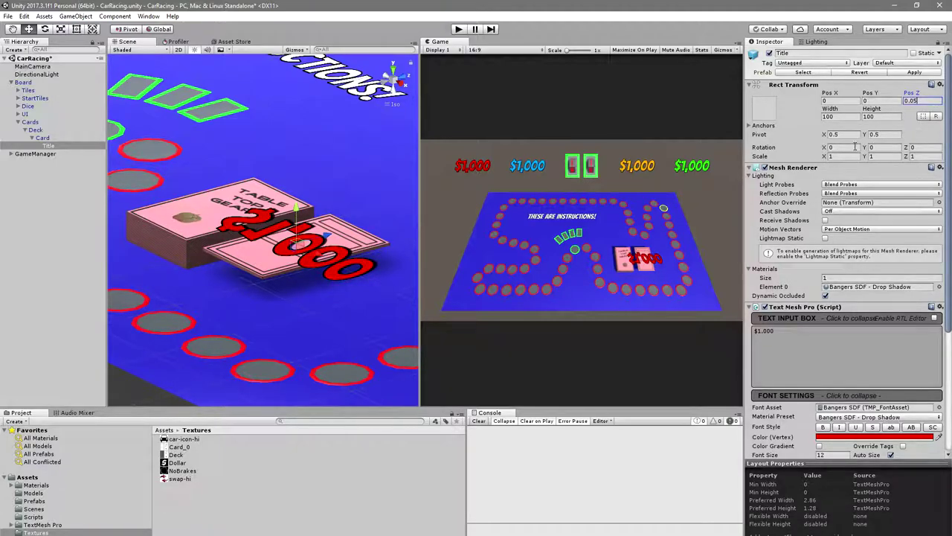
{"action": "left_click", "coordinate": [919, 147]}
{"action": "type", "text": "180"}
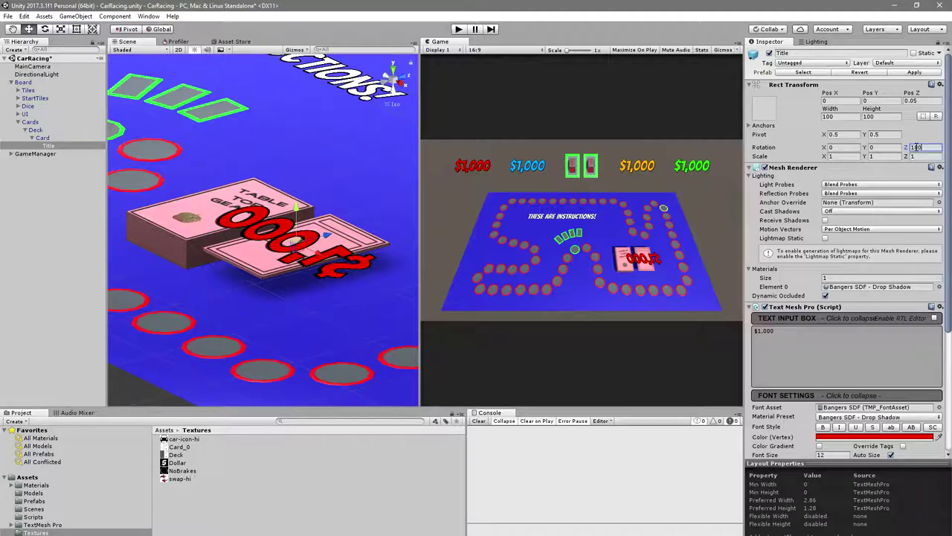
{"action": "left_click", "coordinate": [882, 148]}
{"action": "type", "text": "180"}
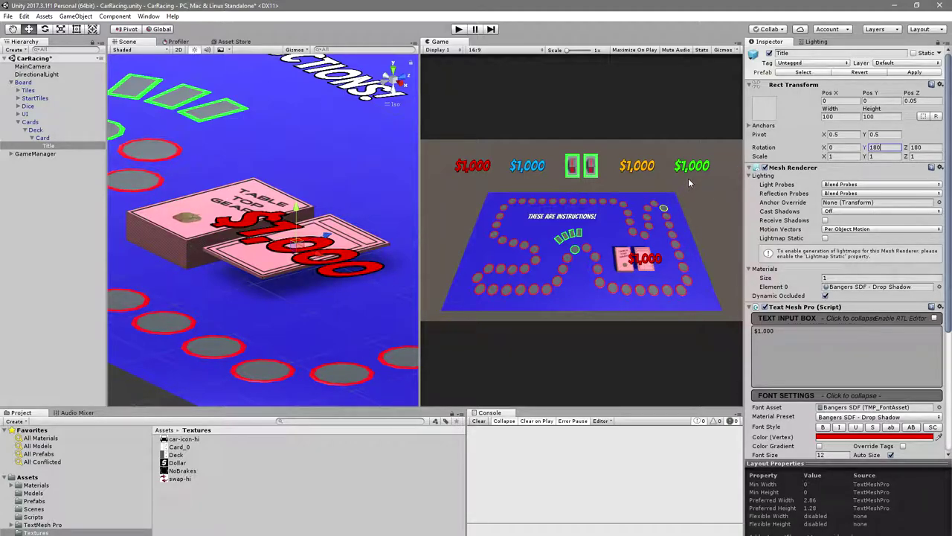
{"action": "scroll", "coordinate": [839, 270], "scroll_direction": "down", "scroll_amount": 6}
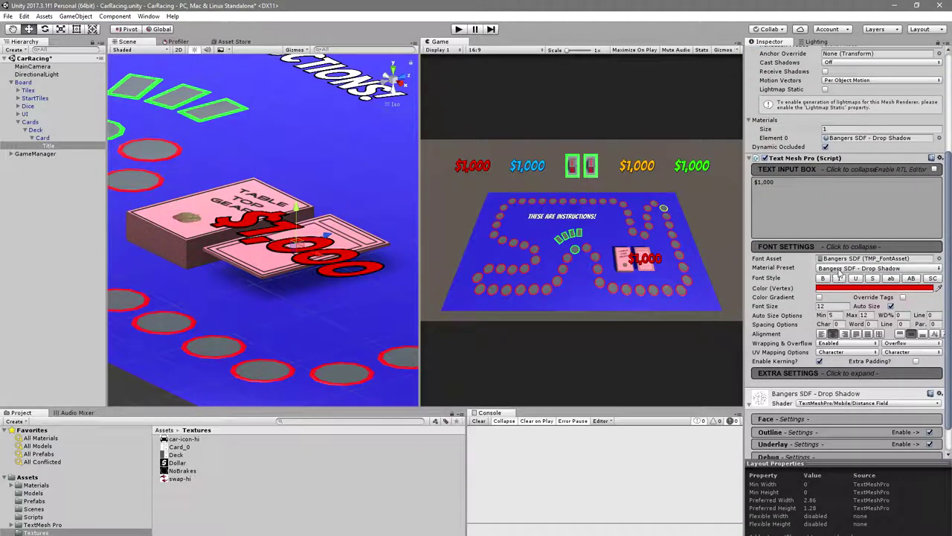
{"action": "scroll", "coordinate": [839, 269], "scroll_direction": "up", "scroll_amount": 6}
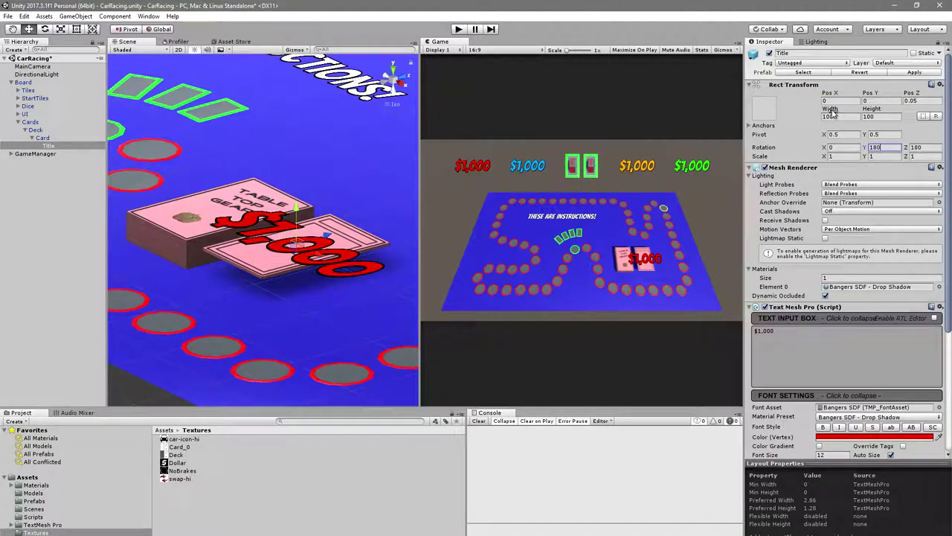
- Adjust the Title's width to 98.81 and frame the card in the scene view
{"action": "left_click", "coordinate": [829, 112]}
{"action": "left_click_drag", "start_coordinate": [828, 111], "coordinate": [814, 111]}
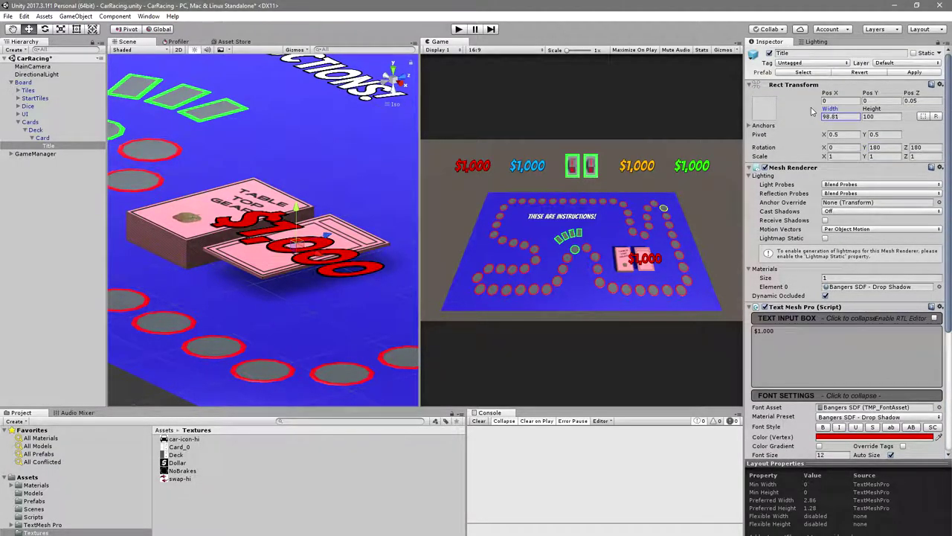
{"action": "left_click", "coordinate": [736, 50]}
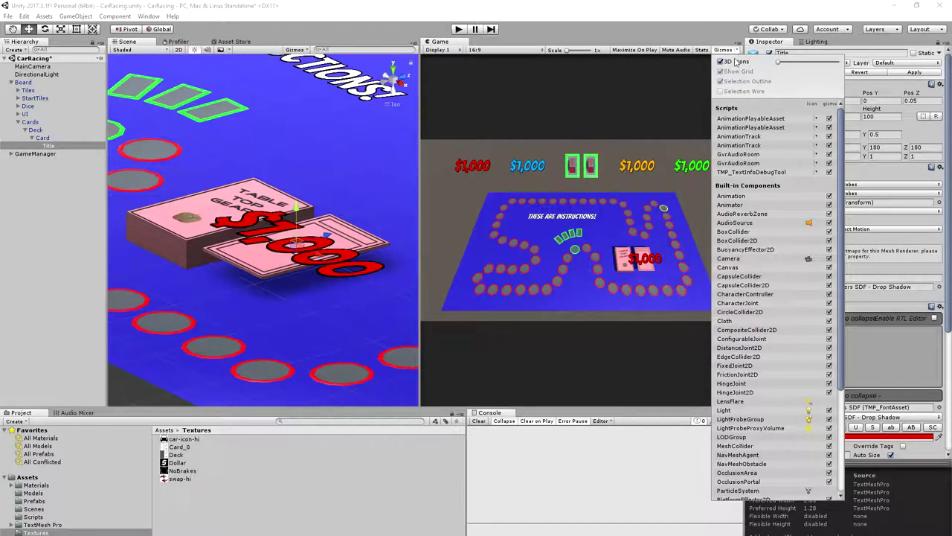
{"action": "left_click", "coordinate": [738, 50]}
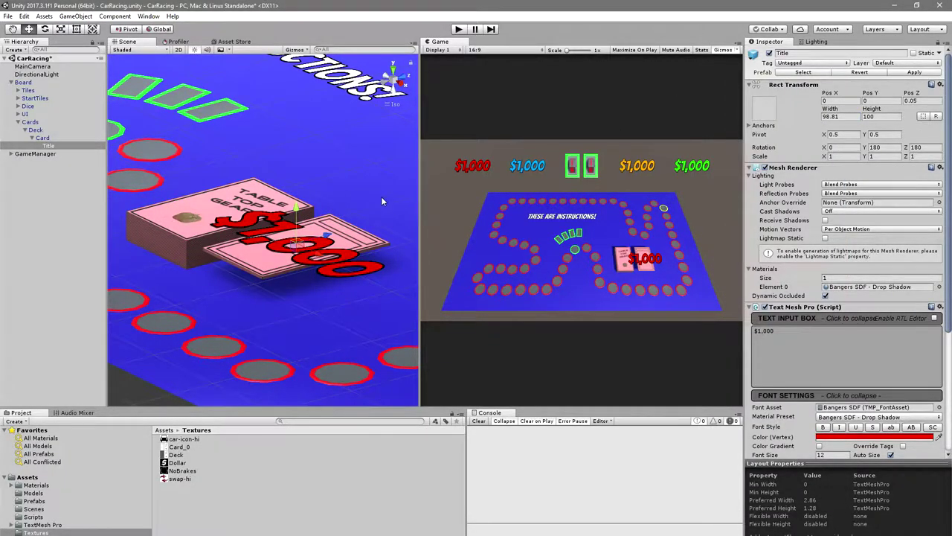
{"action": "key", "text": "f"}
{"action": "left_click_drag", "start_coordinate": [268, 223], "coordinate": [297, 220]}
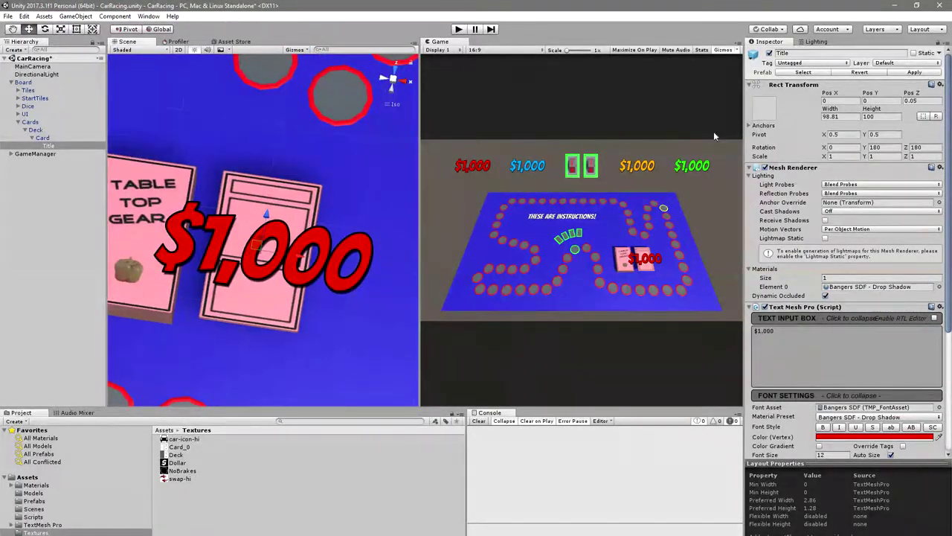
- Resize the Title box to width 1 and height 0.25, then move it up to the card's top box
{"action": "left_click_drag", "start_coordinate": [833, 110], "coordinate": [668, 107]}
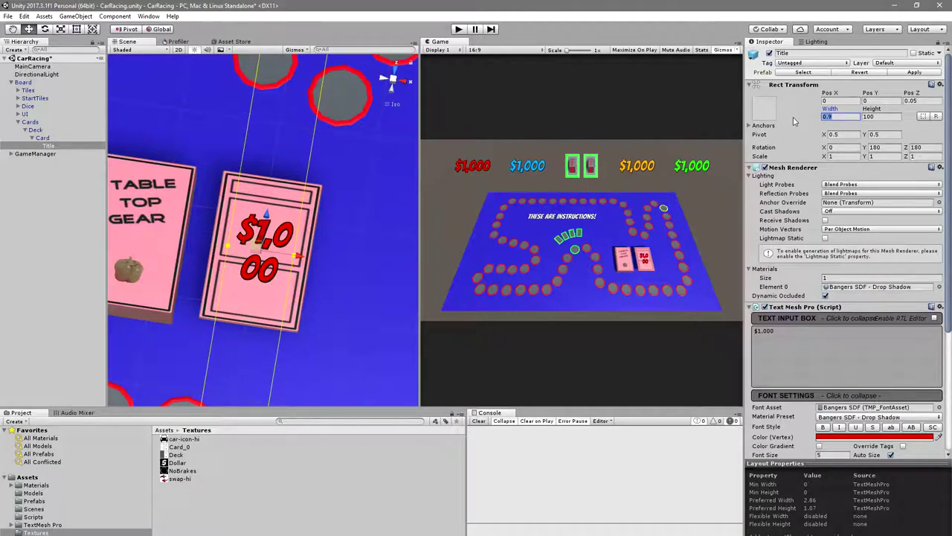
{"action": "type", "text": "1"}
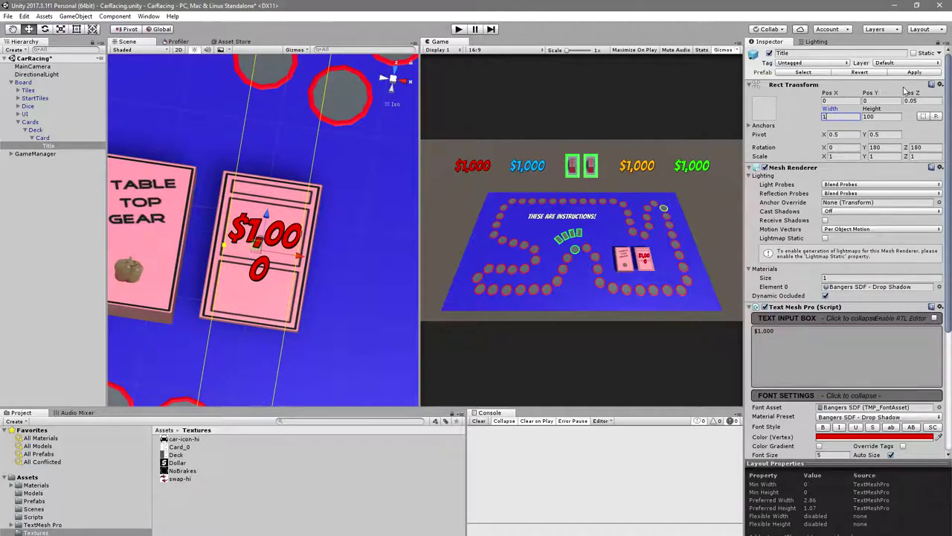
{"action": "left_click_drag", "start_coordinate": [881, 109], "coordinate": [759, 115]}
{"action": "key", "text": "BackSpace"}
{"action": "key", "text": "BackSpace"}
{"action": "key", "text": "BackSpace"}
{"action": "type", "text": "0.3"}
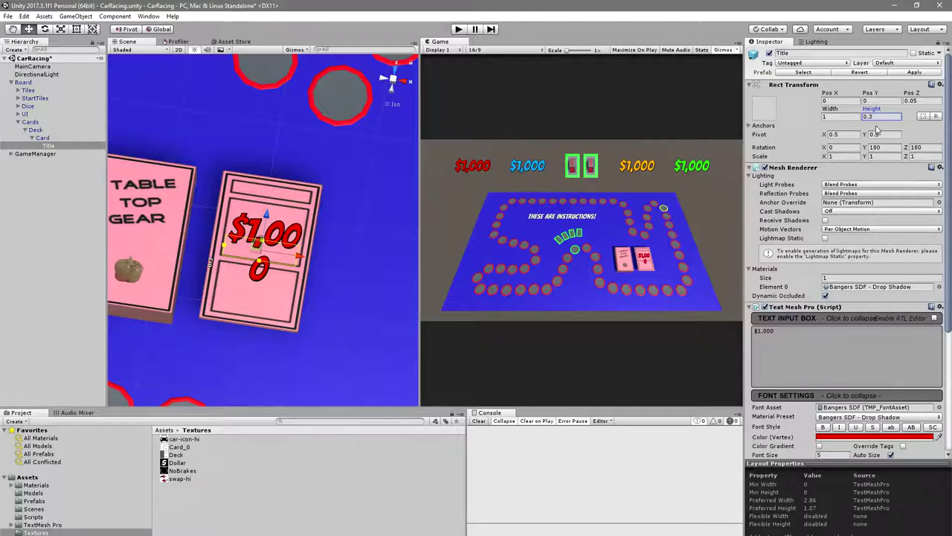
{"action": "key", "text": "BackSpace"}
{"action": "type", "text": "25"}
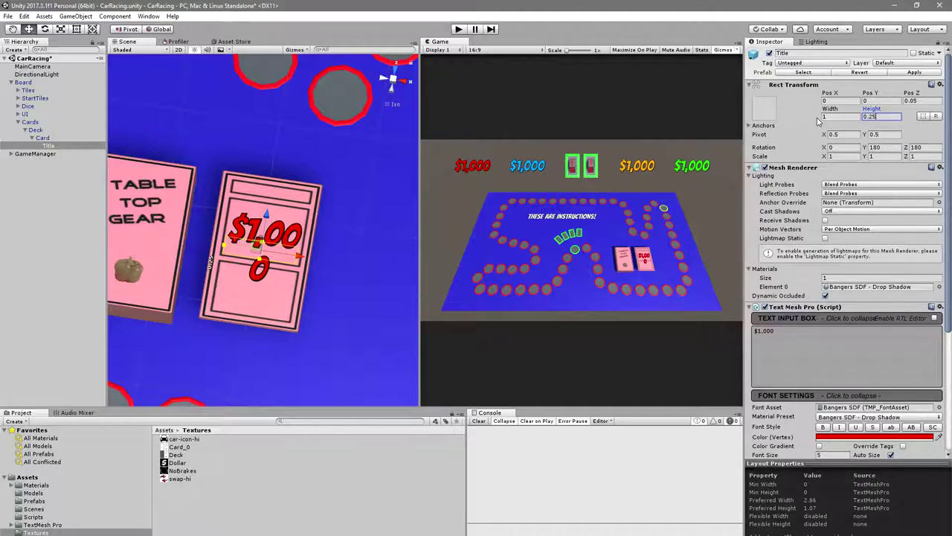
{"action": "left_click_drag", "start_coordinate": [405, 221], "coordinate": [350, 223]}
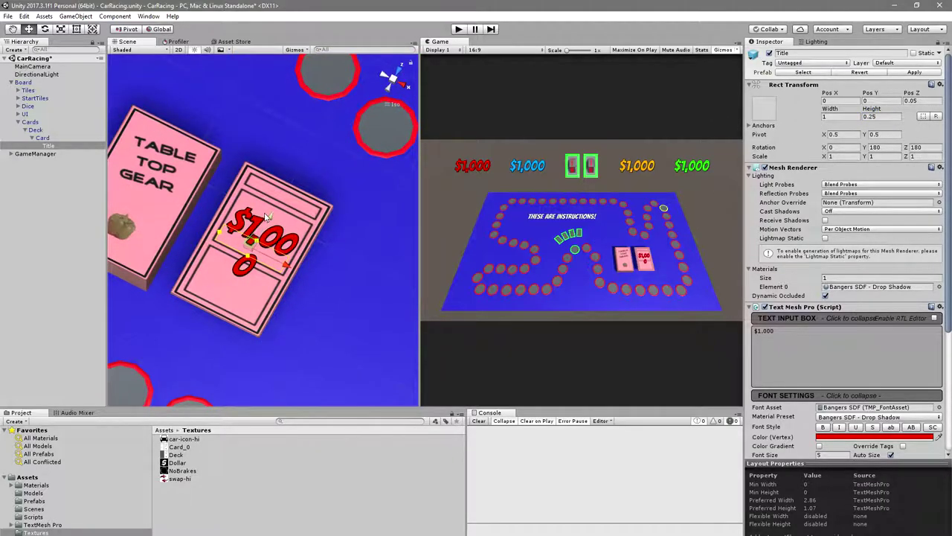
{"action": "left_click_drag", "start_coordinate": [267, 214], "coordinate": [301, 165]}
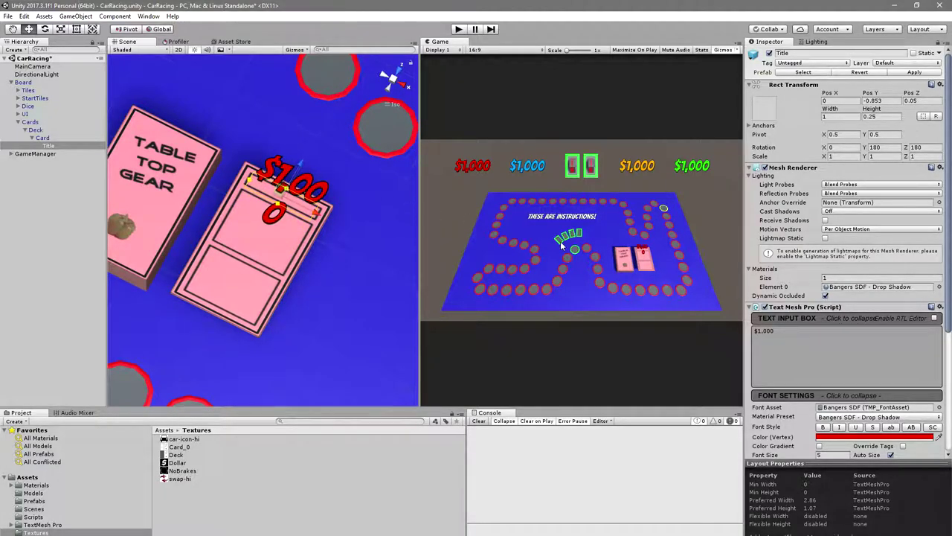
- Set the Title's Pos Y to -0.85 and auto-size to min 2, max 2.5
{"action": "left_click", "coordinate": [890, 100]}
{"action": "type", "text": "-0.85"}
{"action": "scroll", "coordinate": [846, 307], "scroll_direction": "down", "scroll_amount": 5}
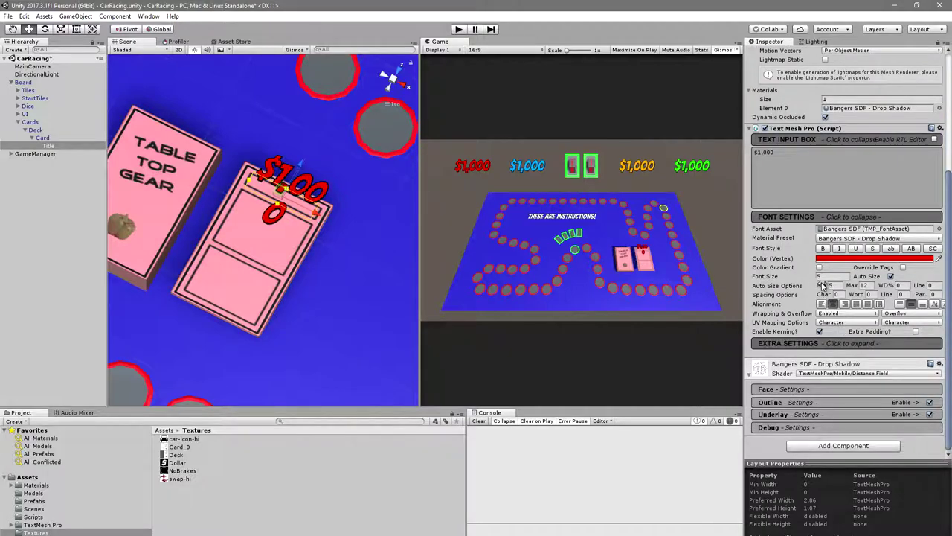
{"action": "left_click_drag", "start_coordinate": [823, 285], "coordinate": [811, 288]}
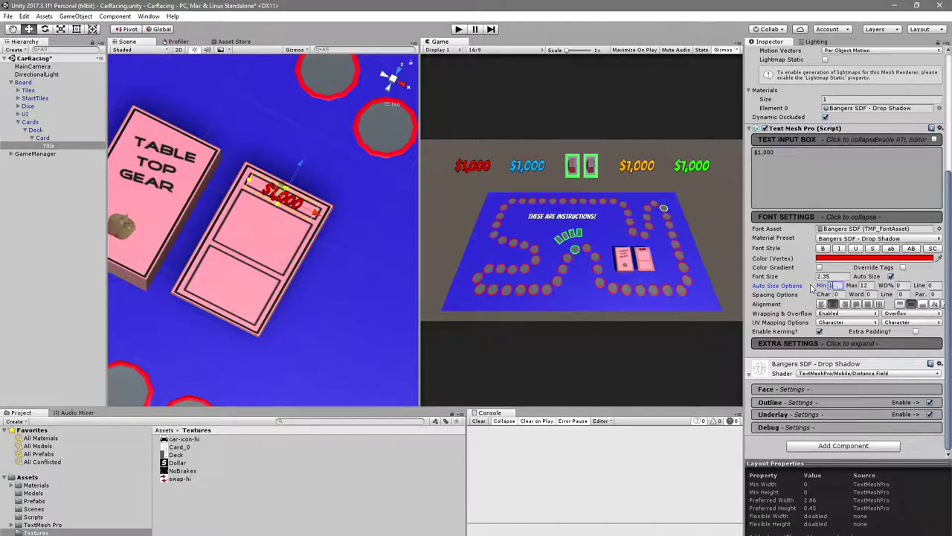
{"action": "left_click", "coordinate": [820, 289]}
{"action": "type", "text": "2"}
{"action": "key", "text": "Tab"}
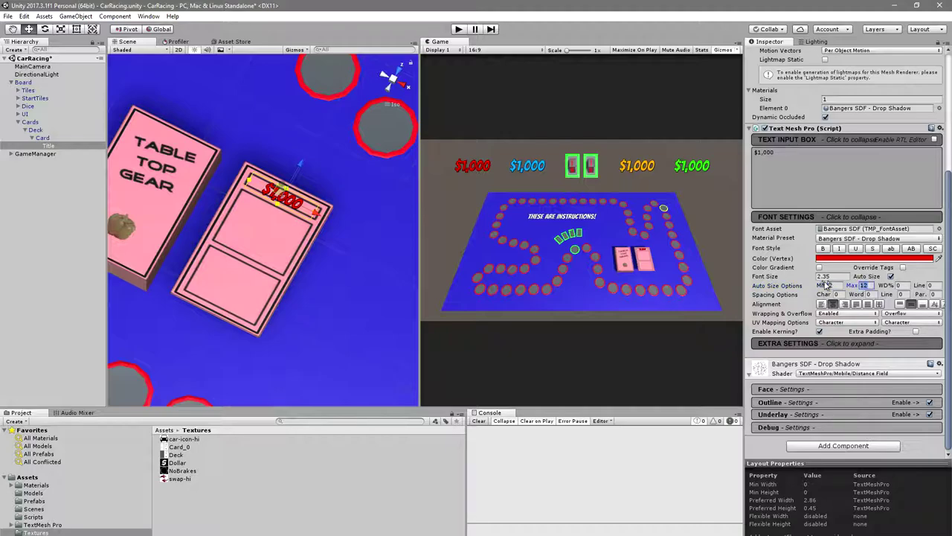
{"action": "type", "text": "3"}
{"action": "key", "text": "BackSpace"}
{"action": "type", "text": "2.5"}
- Set the Title's Rect Transform height to 0.15
{"action": "scroll", "coordinate": [309, 249], "scroll_direction": "up", "scroll_amount": 10}
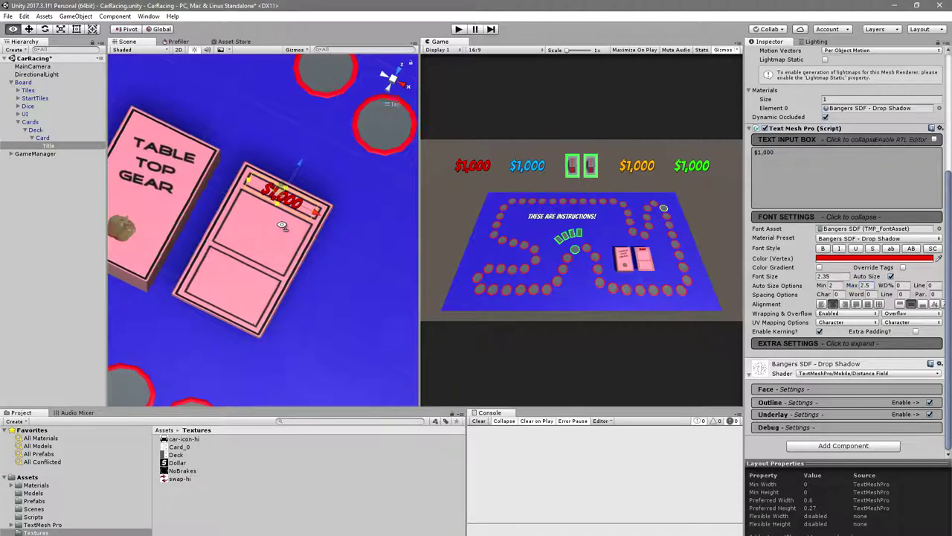
{"action": "scroll", "coordinate": [309, 253], "scroll_direction": "down", "scroll_amount": 5}
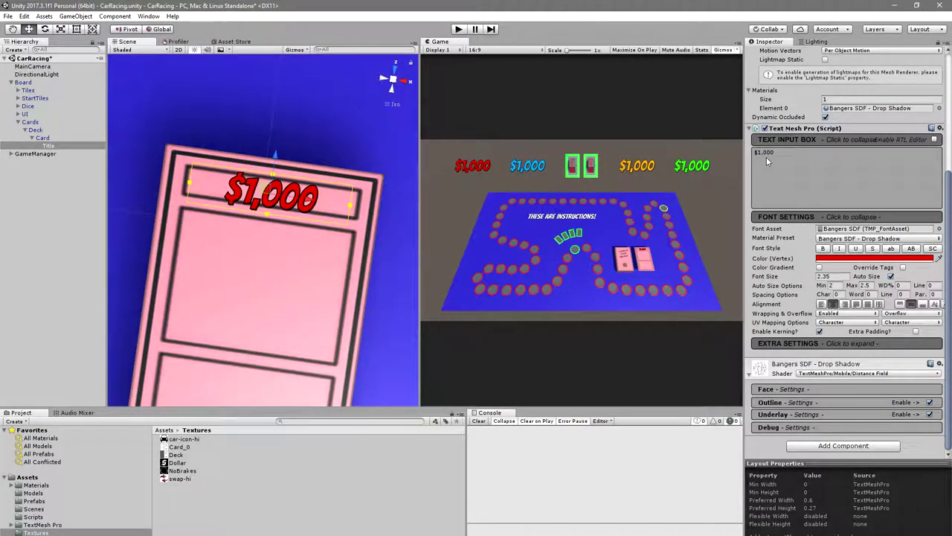
{"action": "scroll", "coordinate": [766, 157], "scroll_direction": "up", "scroll_amount": 5}
{"action": "left_click", "coordinate": [881, 116]}
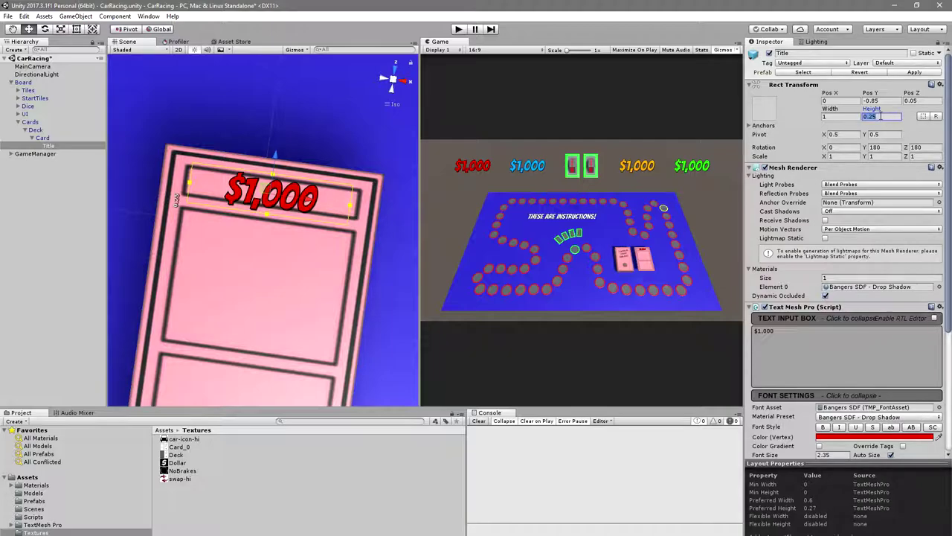
{"action": "type", "text": "0.2"}
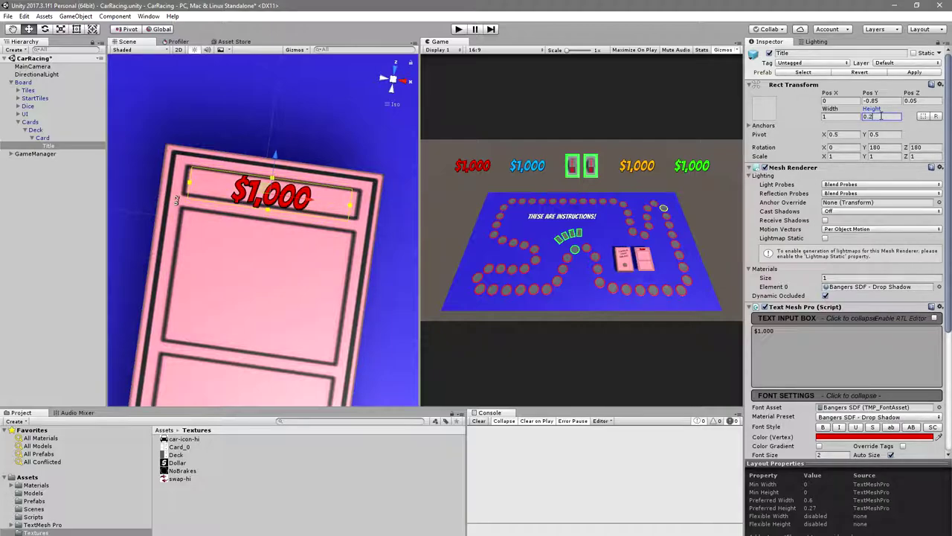
{"action": "key", "text": "BackSpace"}
{"action": "type", "text": "1"}
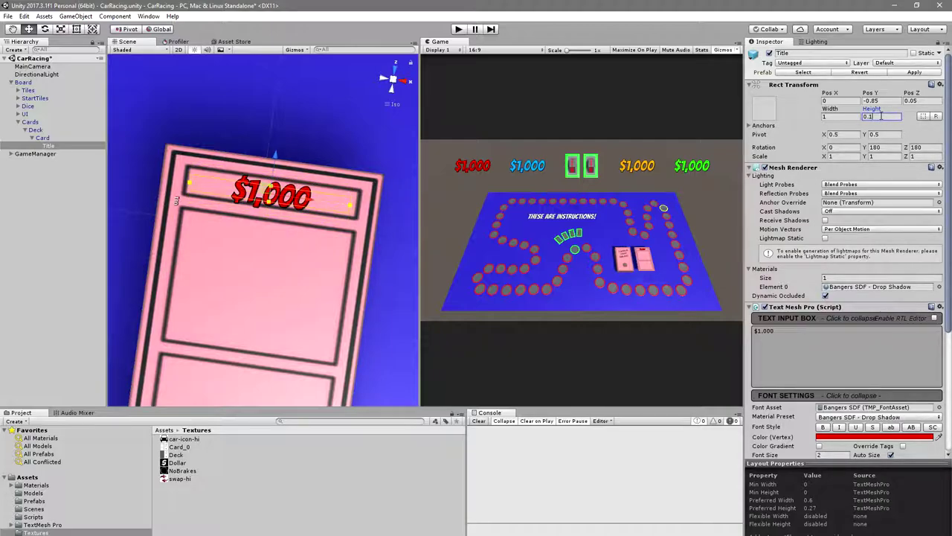
{"action": "type", "text": "5"}
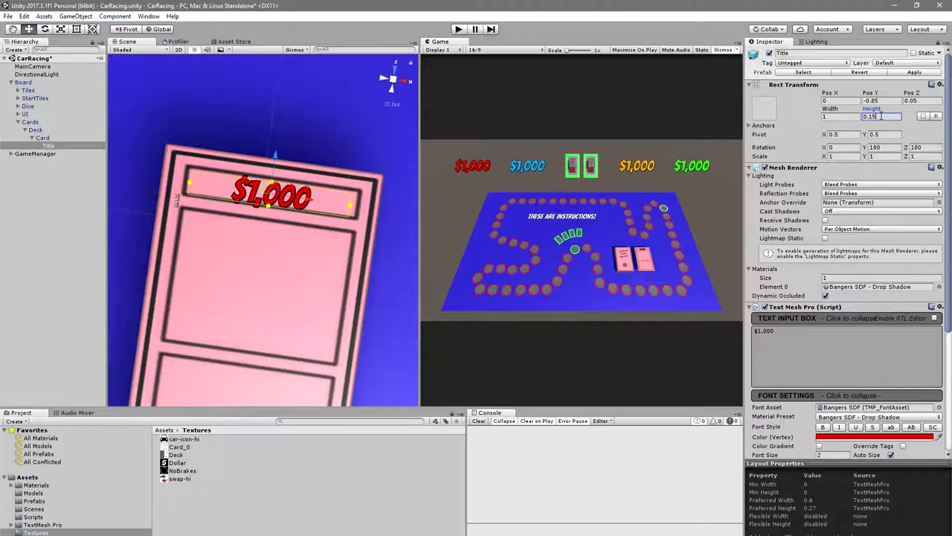
- Lower the auto-size minimum to 1 so $1,000 fits the top frame
{"action": "scroll", "coordinate": [867, 271], "scroll_direction": "down", "scroll_amount": 4}
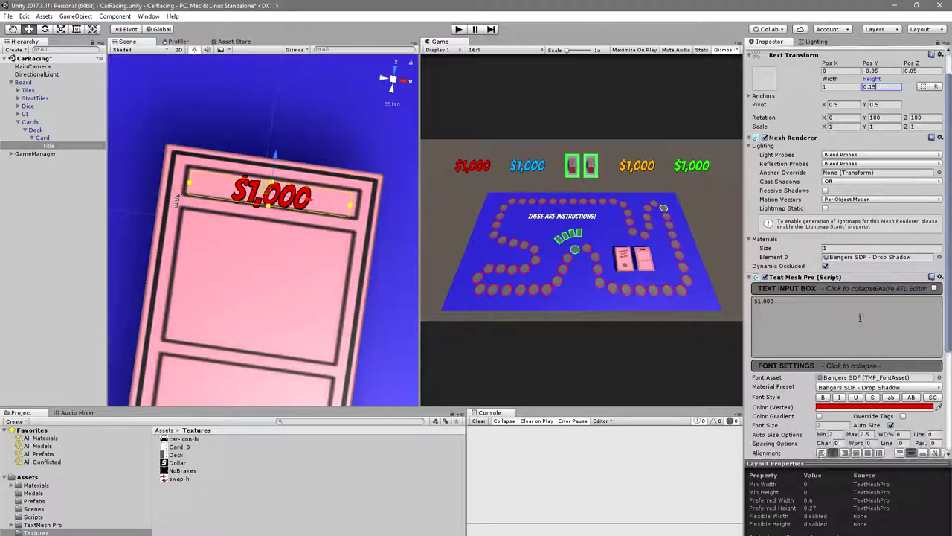
{"action": "left_click", "coordinate": [835, 346]}
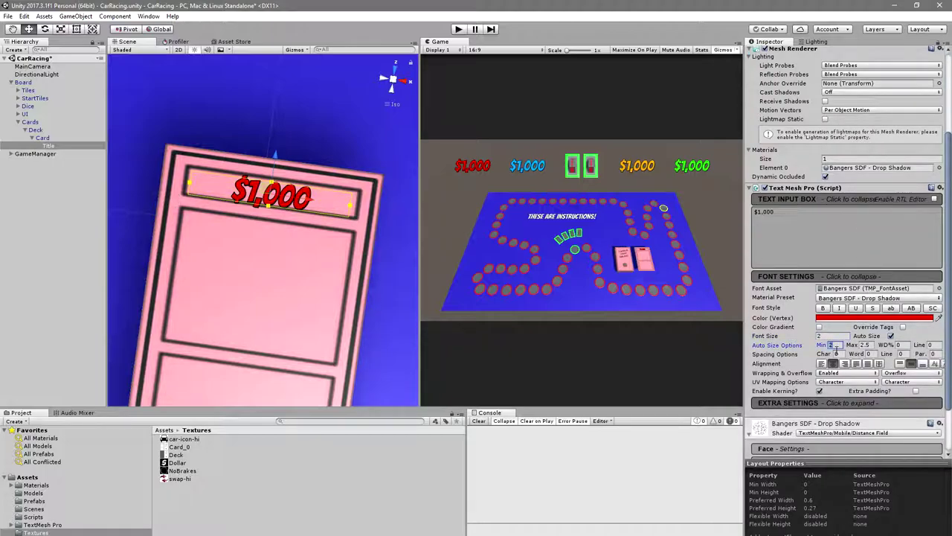
{"action": "type", "text": "1"}
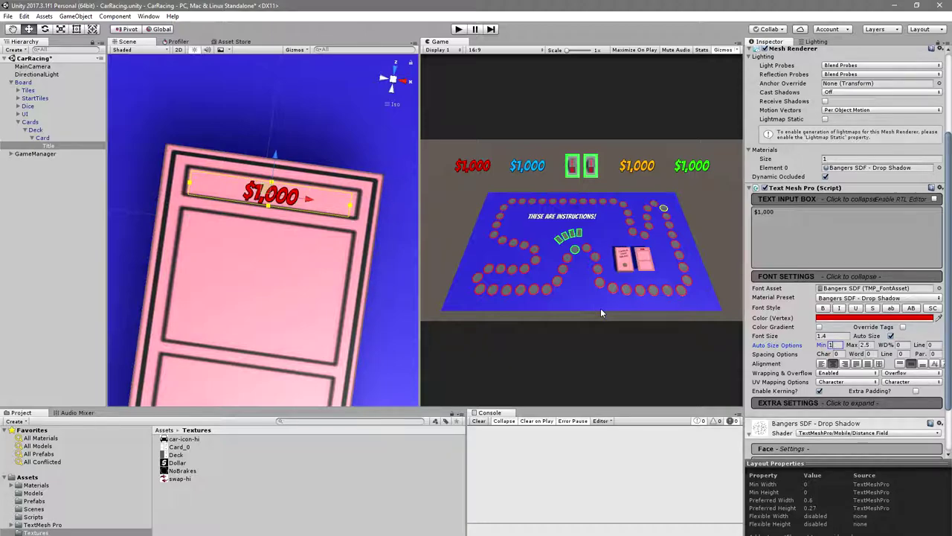
{"action": "left_click_drag", "start_coordinate": [283, 167], "coordinate": [297, 159]}
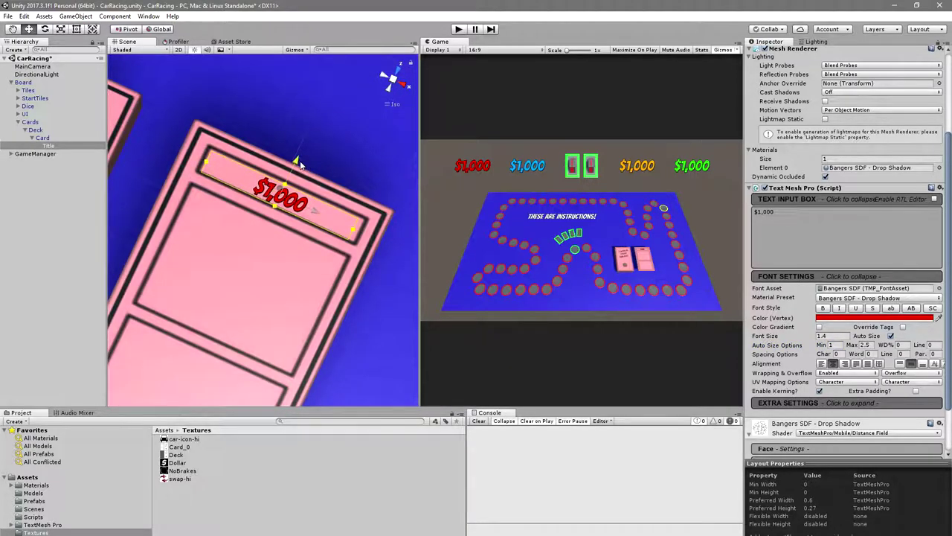
- Replace the title text $1,000 with 'Swap'
{"action": "left_click_drag", "start_coordinate": [299, 164], "coordinate": [306, 197]}
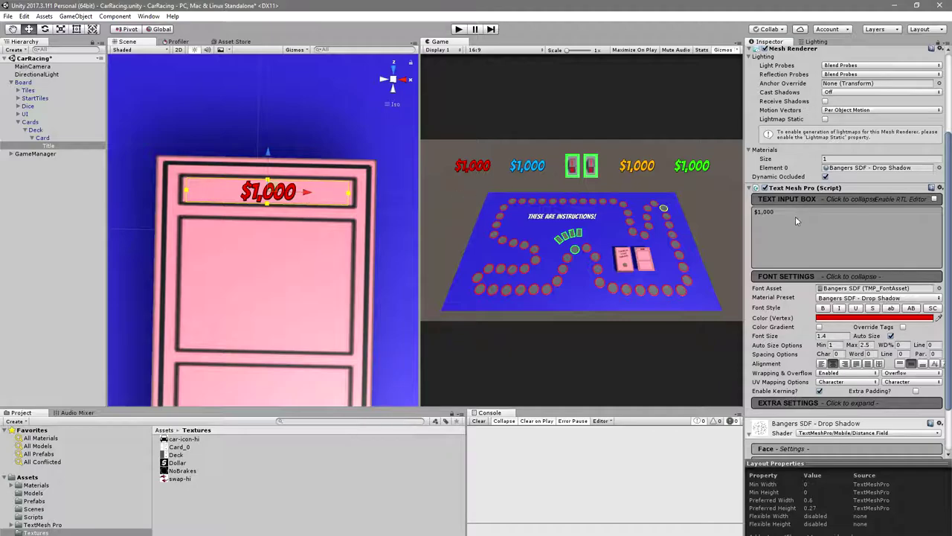
{"action": "left_click_drag", "start_coordinate": [795, 216], "coordinate": [689, 209]}
{"action": "type", "text": "Sw"}
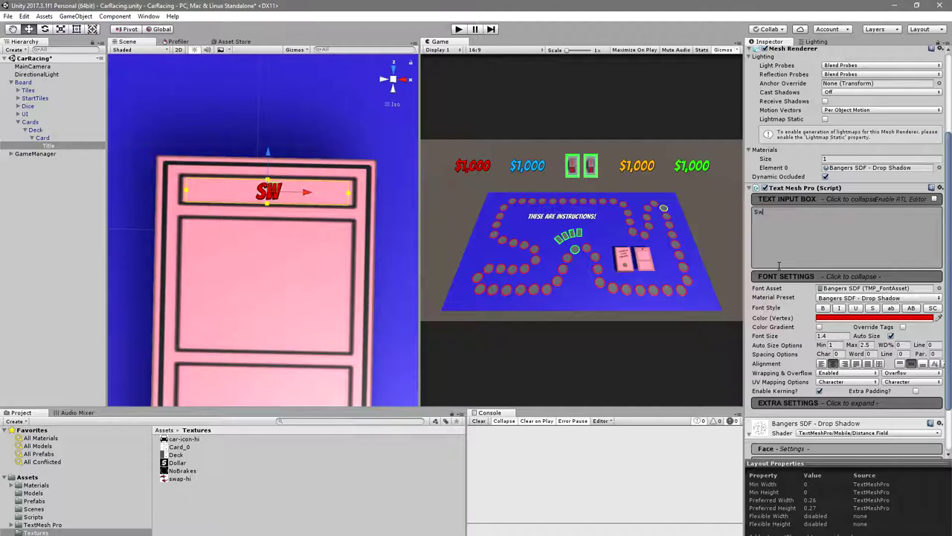
{"action": "type", "text": "ap"}
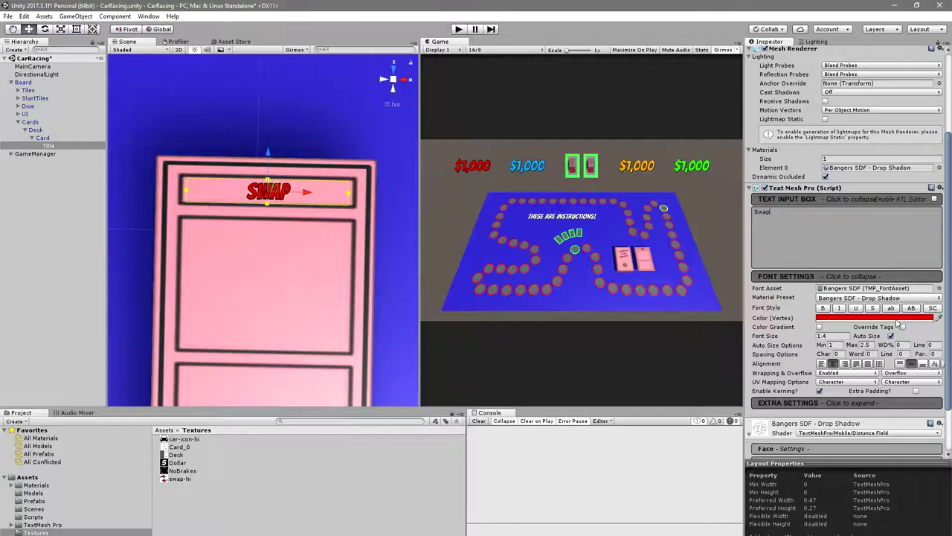
{"action": "key", "text": "alt+Tab"}
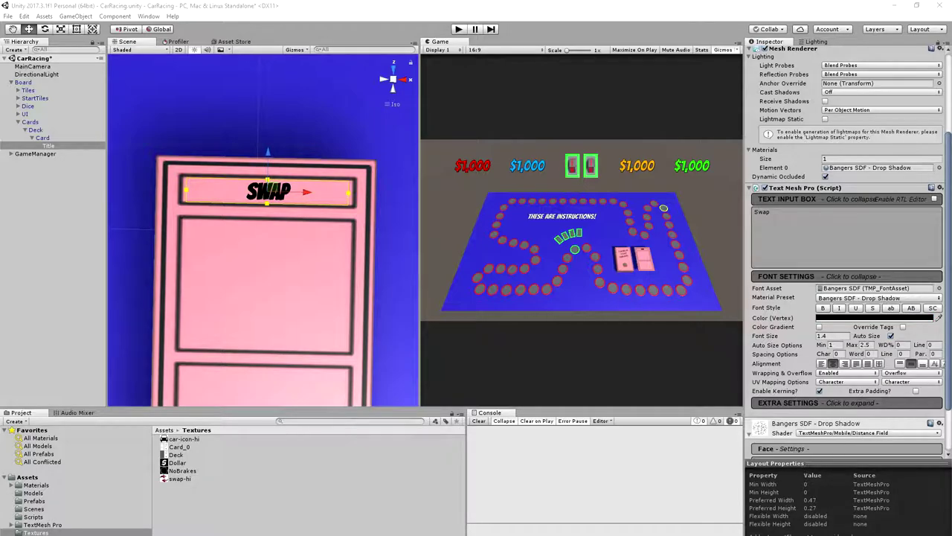
{"action": "key", "text": "alt+Tab"}
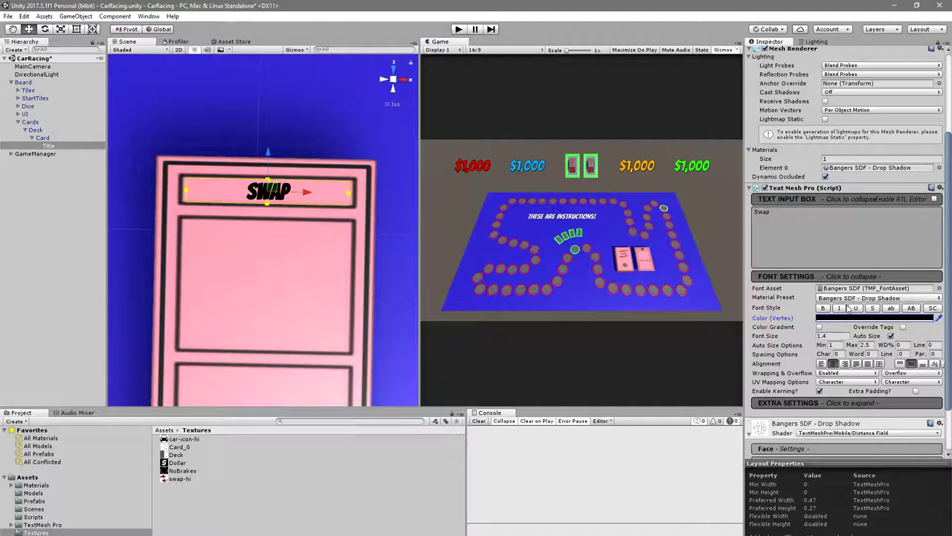
- Set the title's vertex colour to white
{"action": "left_click", "coordinate": [885, 319]}
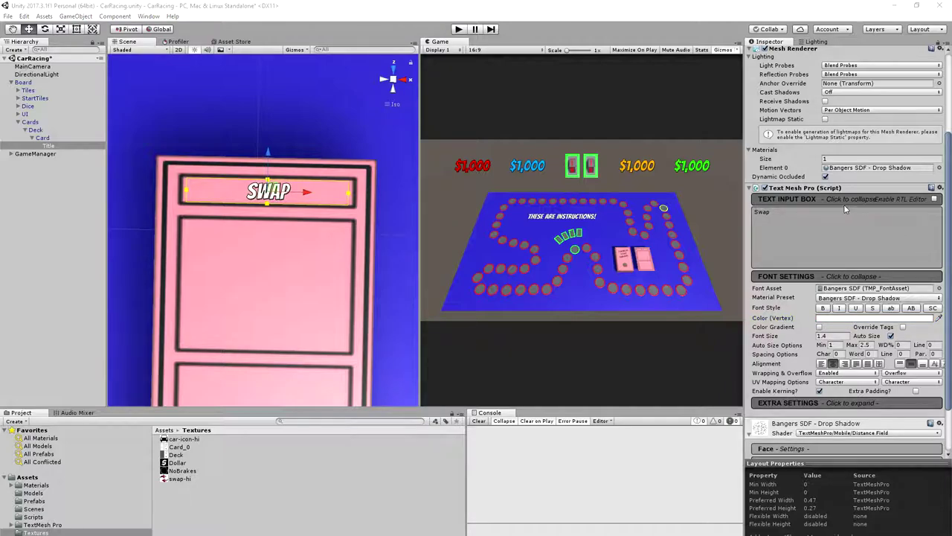
{"action": "left_click", "coordinate": [736, 52]}
{"action": "left_click", "coordinate": [739, 43]}
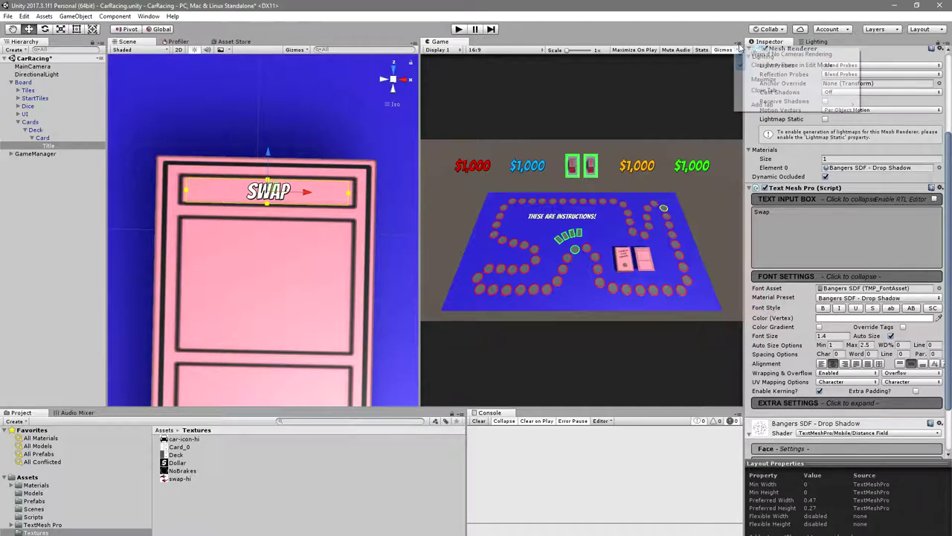
- Maximize the game view to preview the board, then restore the normal layout
{"action": "left_click", "coordinate": [777, 83]}
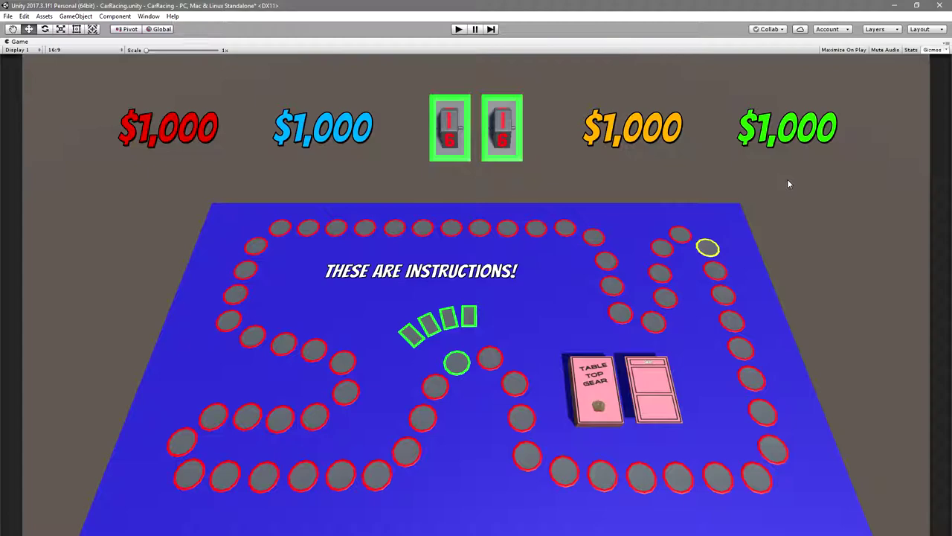
{"action": "left_click", "coordinate": [947, 42]}
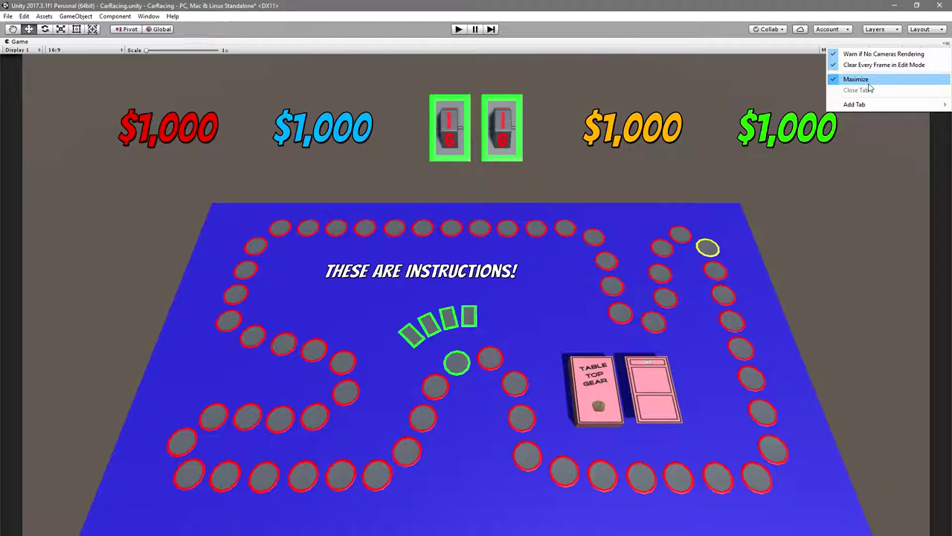
{"action": "left_click", "coordinate": [922, 79]}
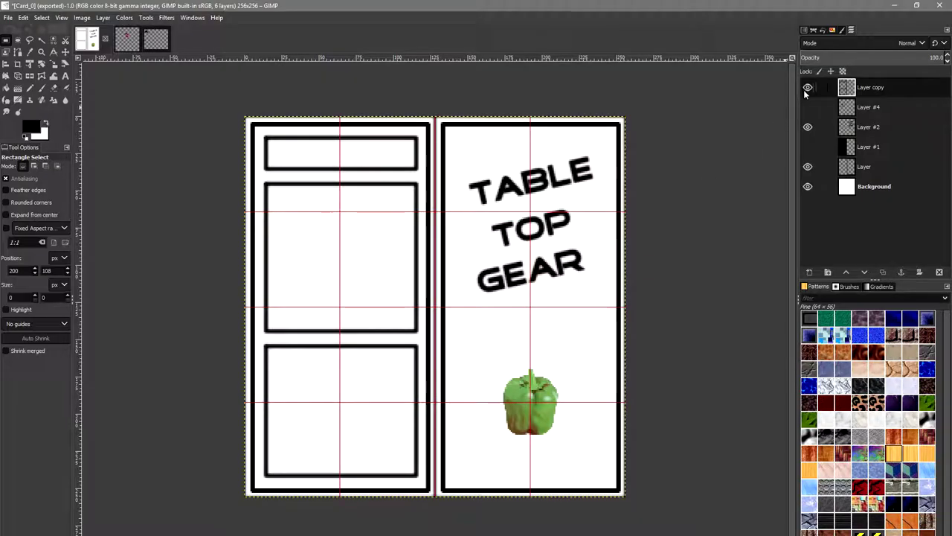
- Delete the inner frames from the card's left half, keeping the outer border, then switch to Unity
{"action": "left_click", "coordinate": [807, 87]}
{"action": "left_click", "coordinate": [807, 87]}
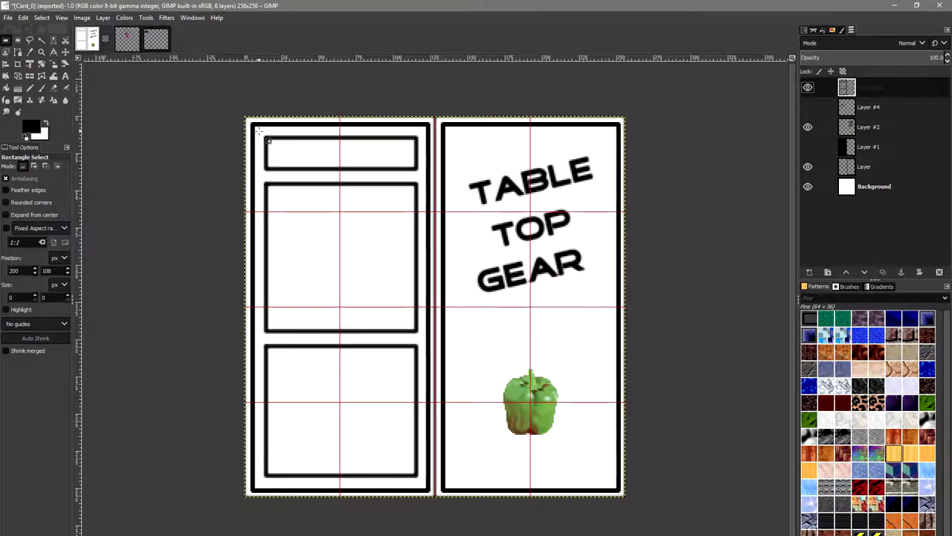
{"action": "left_click_drag", "start_coordinate": [258, 131], "coordinate": [427, 486]}
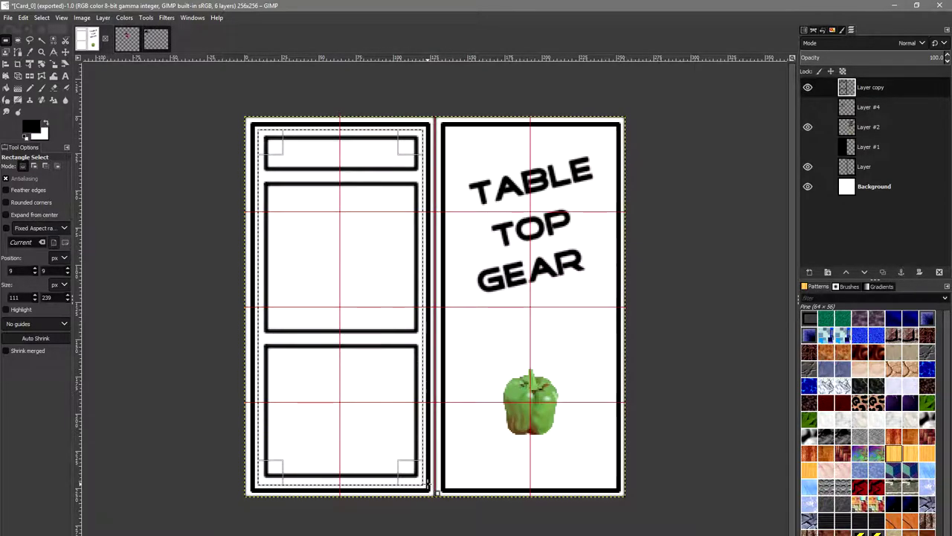
{"action": "key", "text": "Delete"}
{"action": "left_click", "coordinate": [554, 350]}
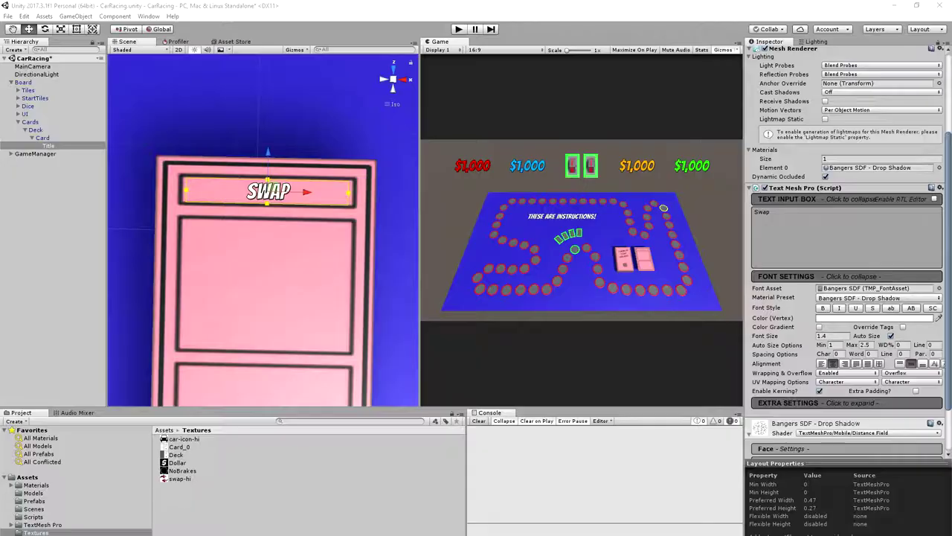
{"action": "left_click", "coordinate": [215, 521]}
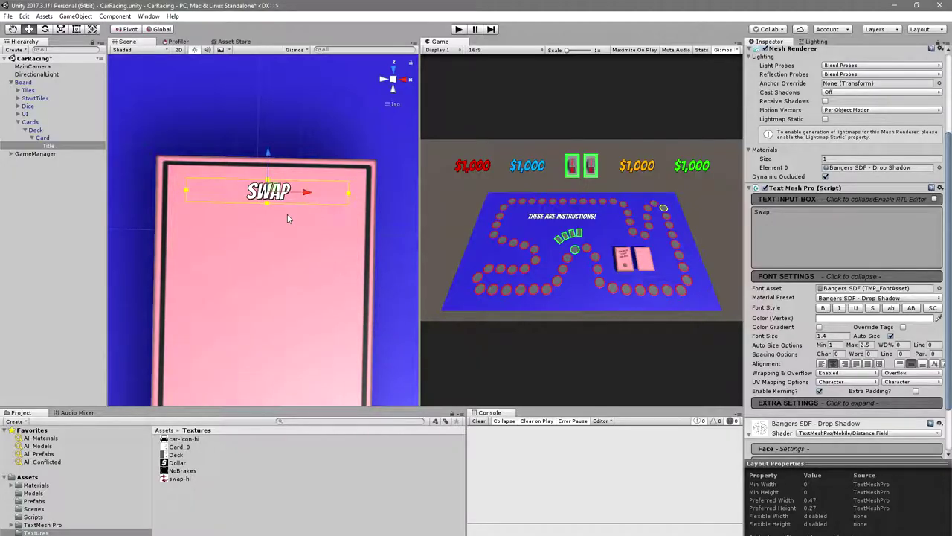
- Move the SWAP title lower on the card and stretch its text box taller
{"action": "left_click_drag", "start_coordinate": [268, 154], "coordinate": [267, 183]}
{"action": "scroll", "coordinate": [756, 157], "scroll_direction": "up", "scroll_amount": 5}
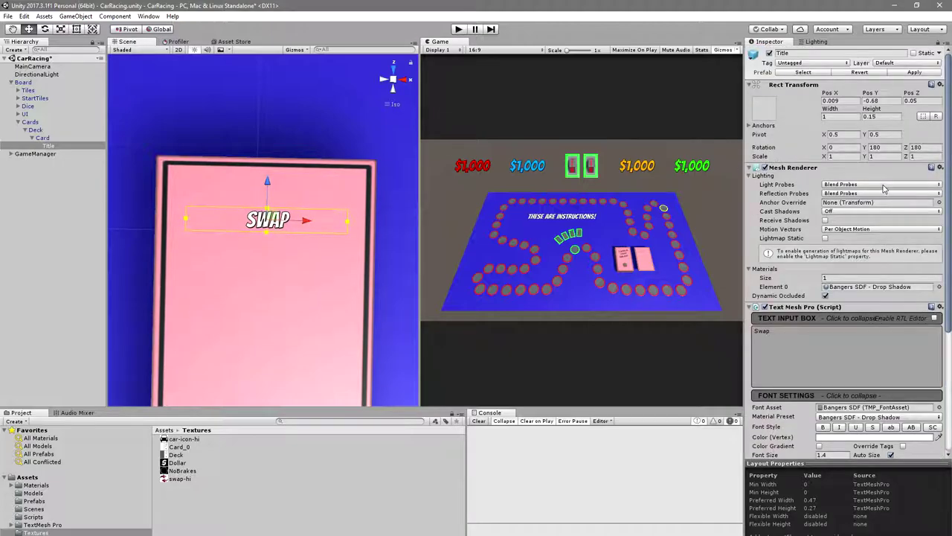
{"action": "mouse_move", "coordinate": [870, 111]}
{"action": "left_mouse_down"}
{"action": "mouse_move", "coordinate": [886, 110]}
{"action": "mouse_move", "coordinate": [875, 112]}
{"action": "left_mouse_up"}
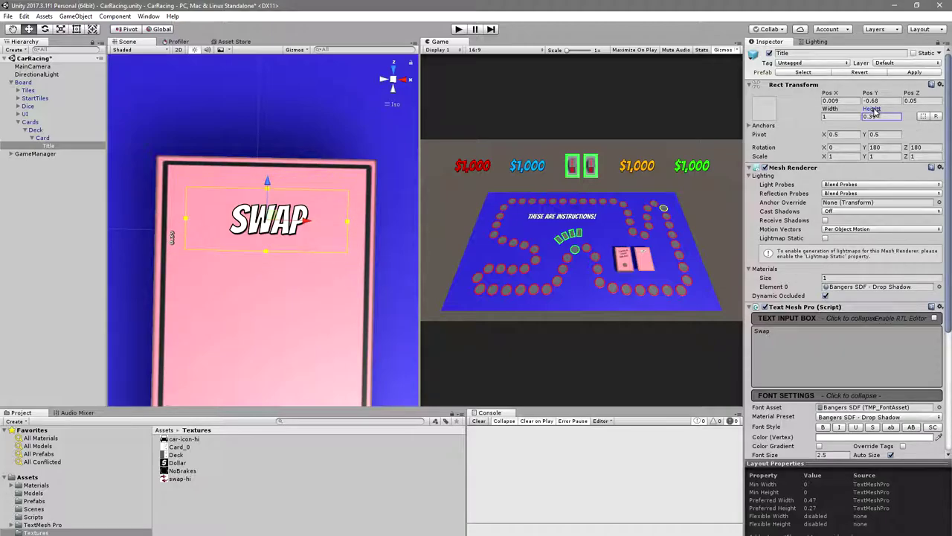
{"action": "scroll", "coordinate": [858, 330], "scroll_direction": "down", "scroll_amount": 3}
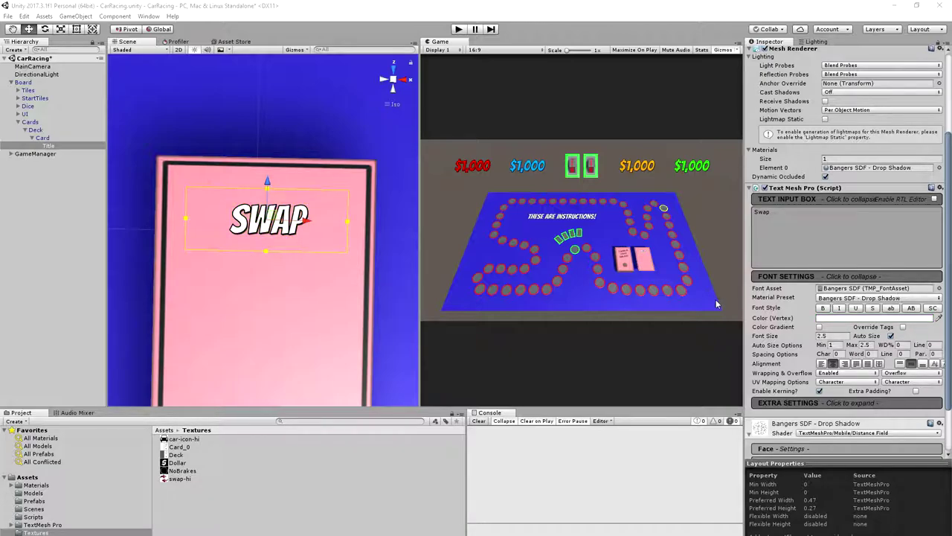
{"action": "scroll", "coordinate": [862, 343], "scroll_direction": "down", "scroll_amount": 2}
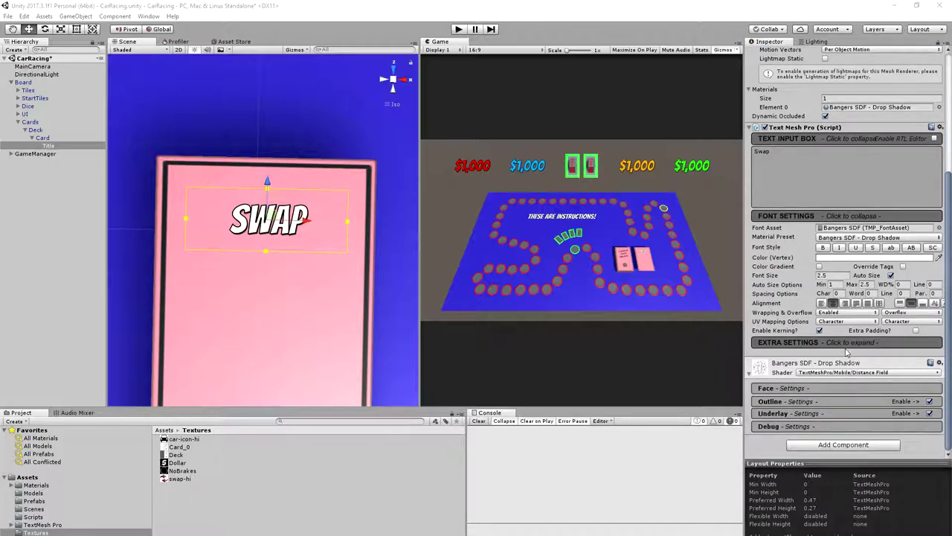
- Apply the Bangers SDF - Outline material preset to SWAP and set outline thickness to 0.305
{"action": "left_click", "coordinate": [814, 401]}
{"action": "left_click", "coordinate": [814, 402]}
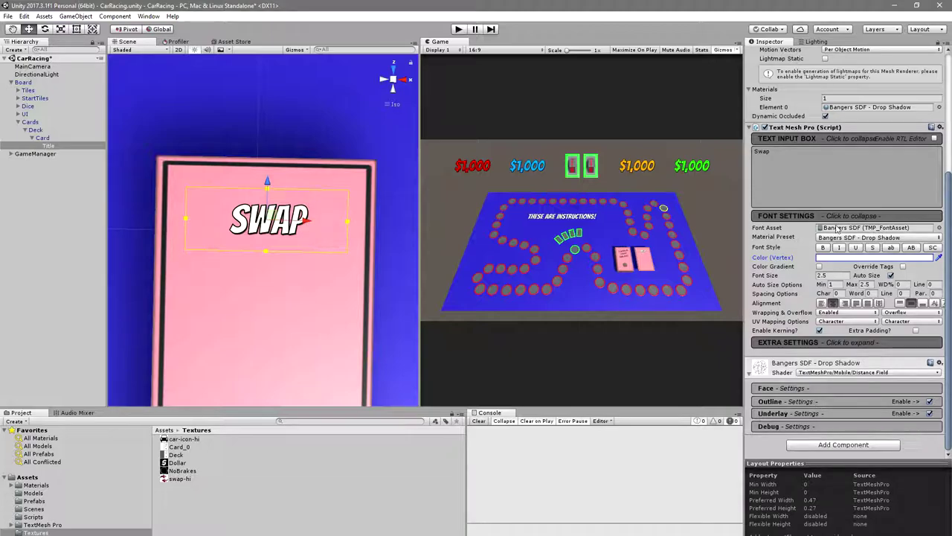
{"action": "left_click", "coordinate": [900, 238]}
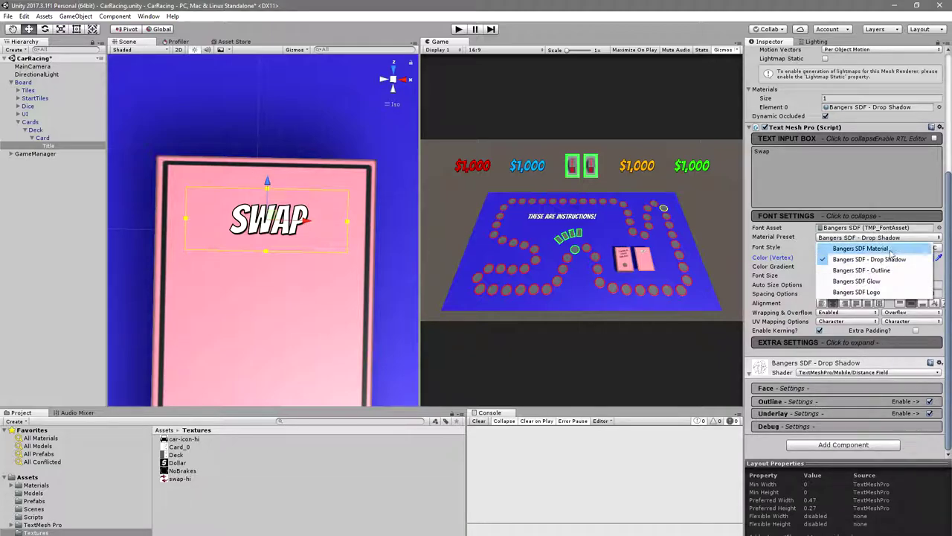
{"action": "left_click", "coordinate": [880, 270]}
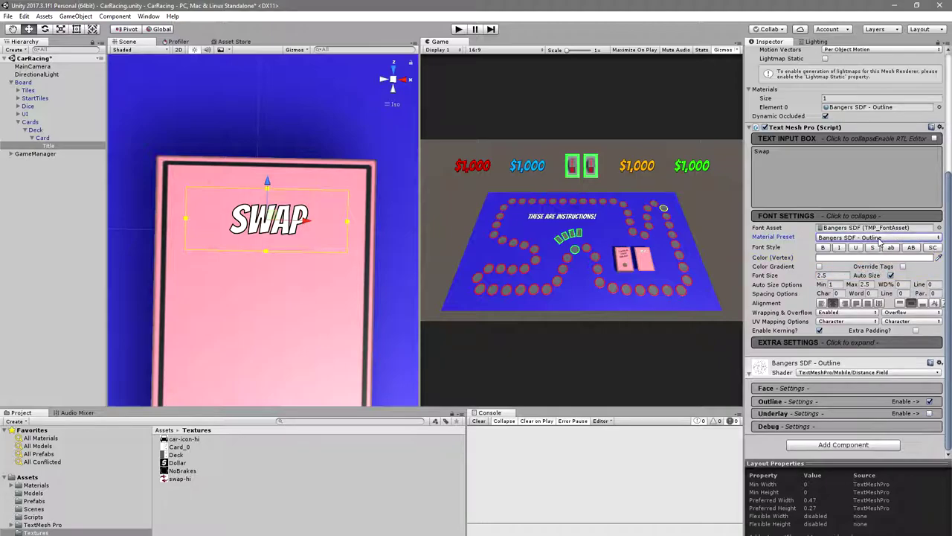
{"action": "left_click", "coordinate": [820, 402]}
{"action": "mouse_move", "coordinate": [832, 421]}
{"action": "left_mouse_down"}
{"action": "mouse_move", "coordinate": [859, 422]}
{"action": "mouse_move", "coordinate": [848, 422]}
{"action": "left_mouse_up"}
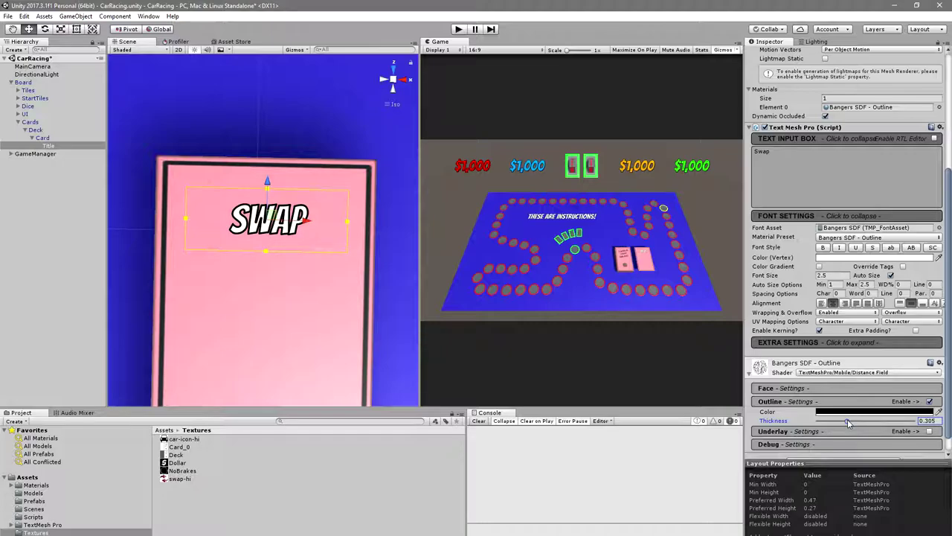
- Preview the maximized game view, then raise the title box's Rect Transform height to 0.48
{"action": "left_click", "coordinate": [738, 43]}
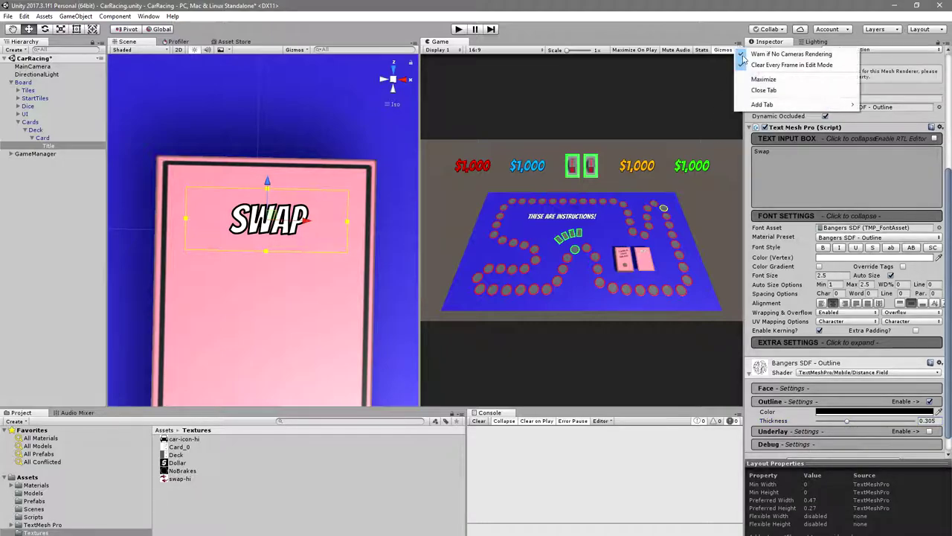
{"action": "left_click", "coordinate": [770, 80]}
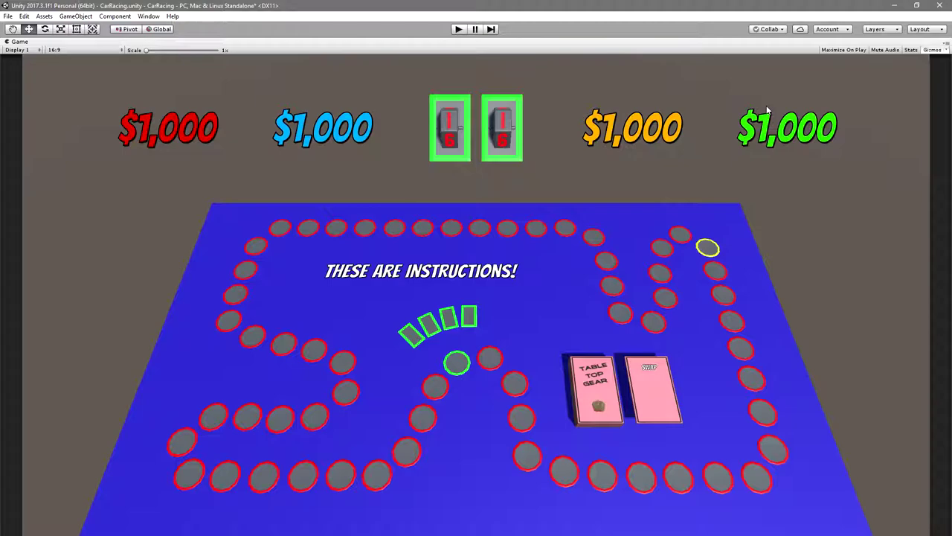
{"action": "left_click", "coordinate": [946, 46]}
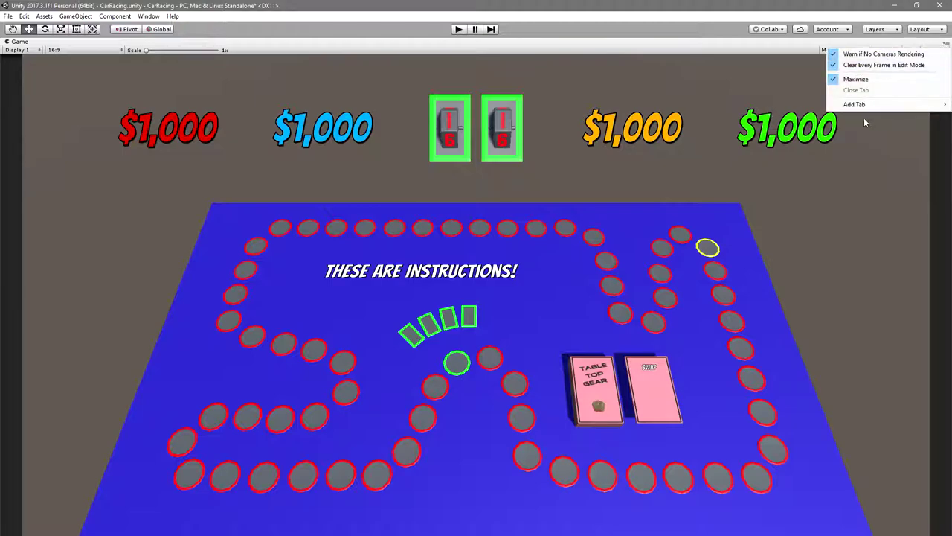
{"action": "left_click", "coordinate": [893, 82]}
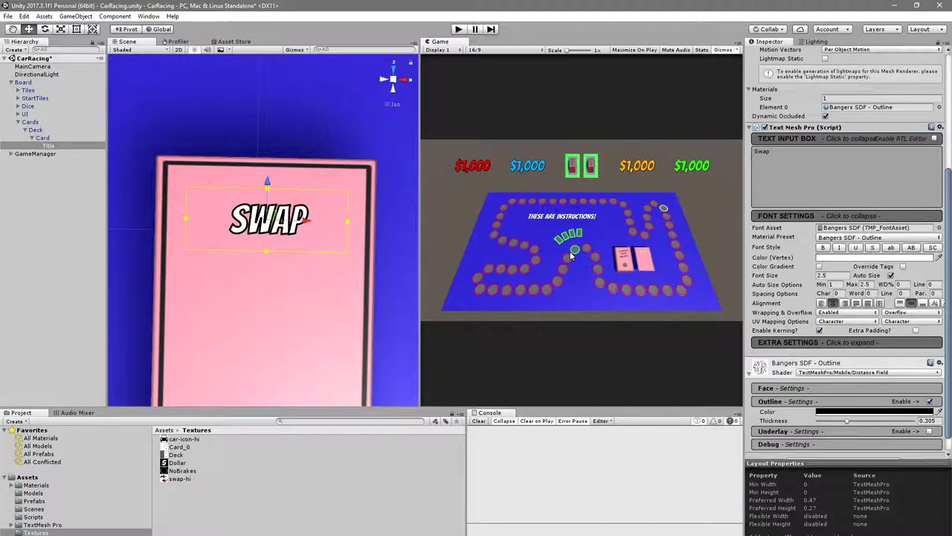
{"action": "scroll", "coordinate": [848, 223], "scroll_direction": "up", "scroll_amount": 6}
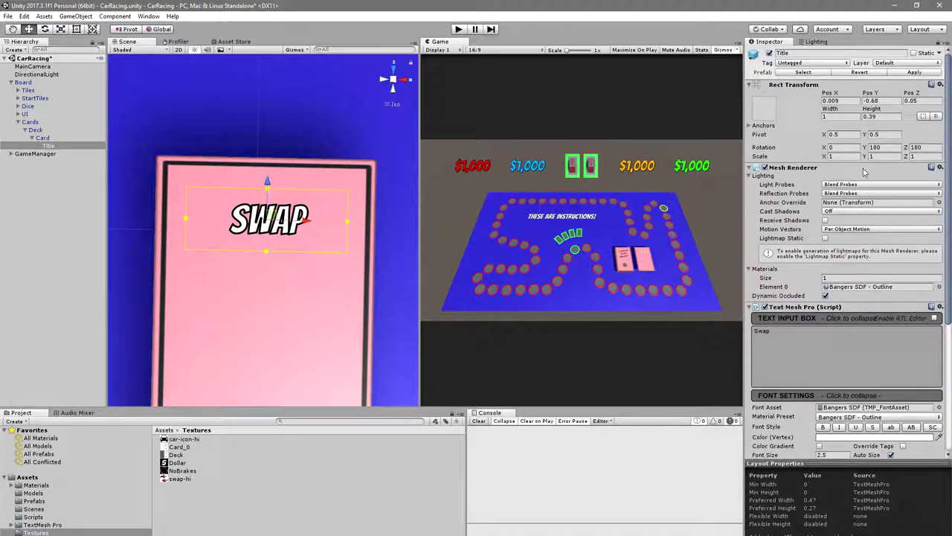
{"action": "left_click_drag", "start_coordinate": [871, 108], "coordinate": [875, 111]}
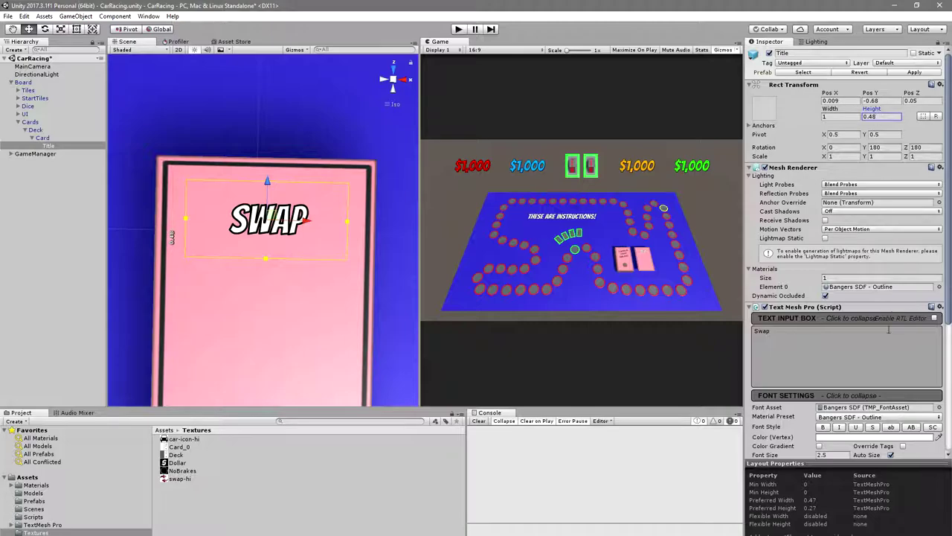
{"action": "scroll", "coordinate": [868, 284], "scroll_direction": "down", "scroll_amount": 5}
- Set the title's Auto Size maximum to 5 and check the enlarged lettering in the maximized game view
{"action": "left_click", "coordinate": [868, 285]}
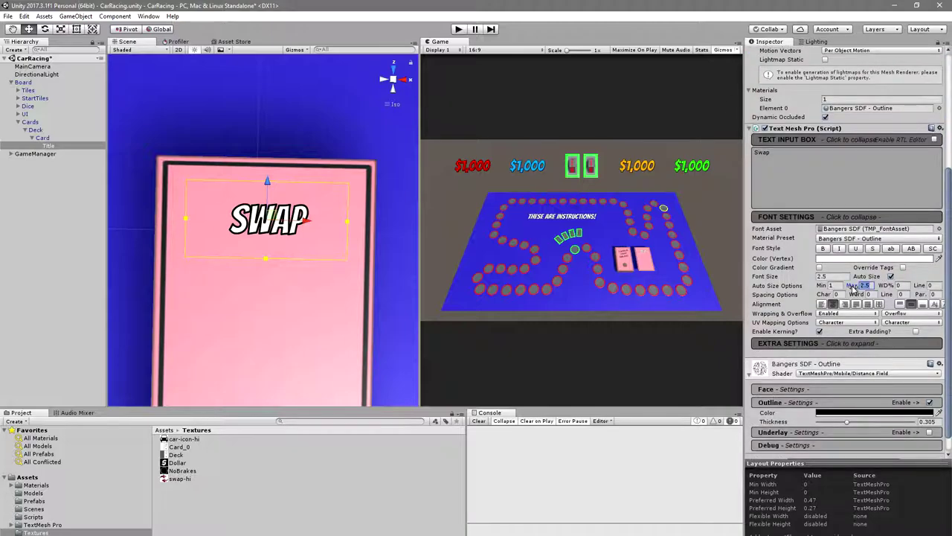
{"action": "type", "text": "3"}
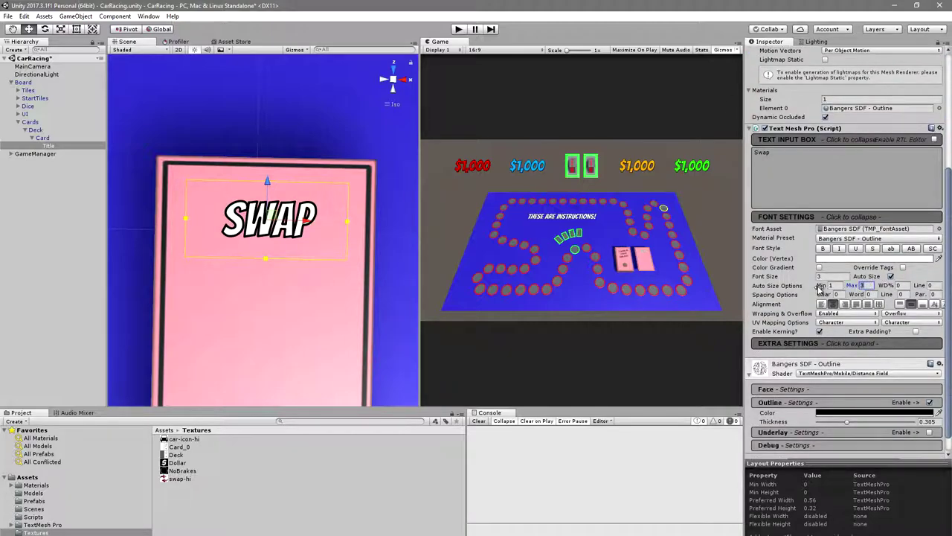
{"action": "key", "text": "BackSpace"}
{"action": "type", "text": "5"}
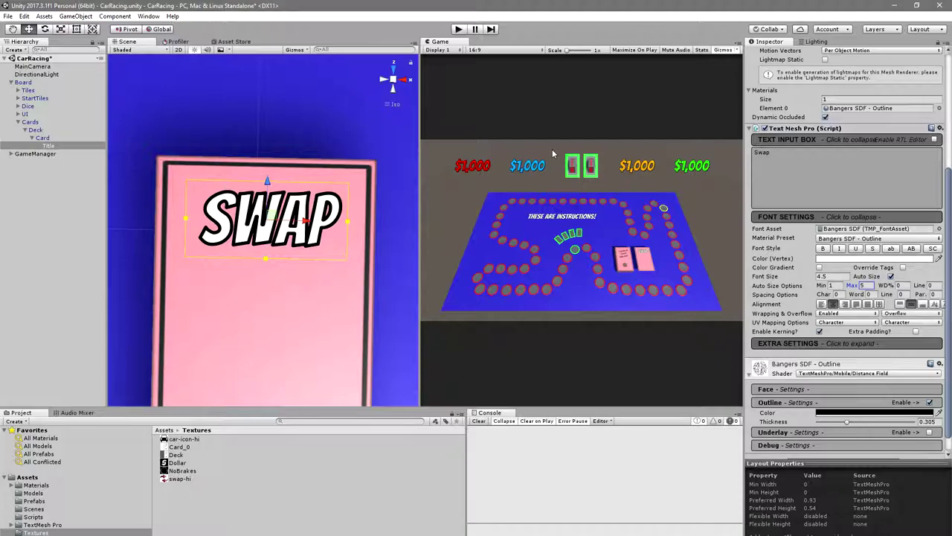
{"action": "left_click", "coordinate": [742, 42]}
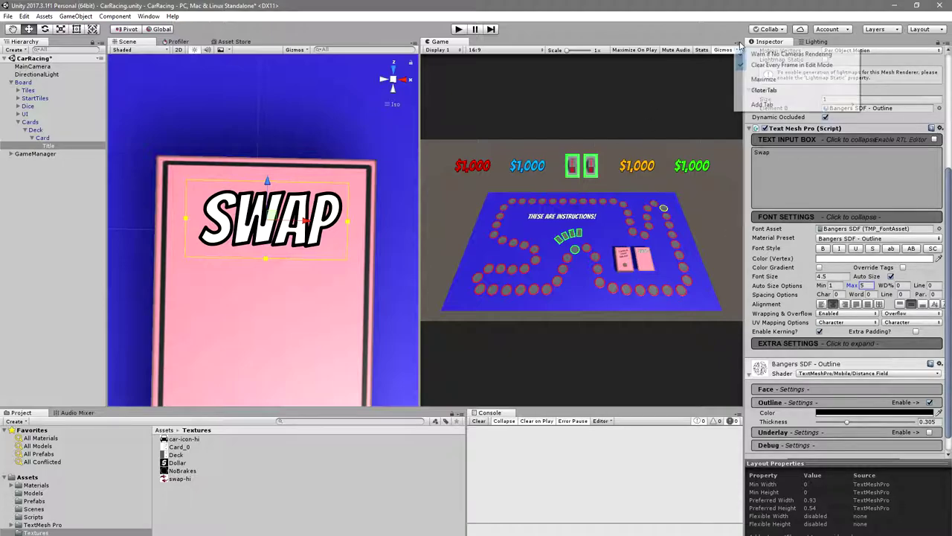
{"action": "left_click", "coordinate": [787, 79]}
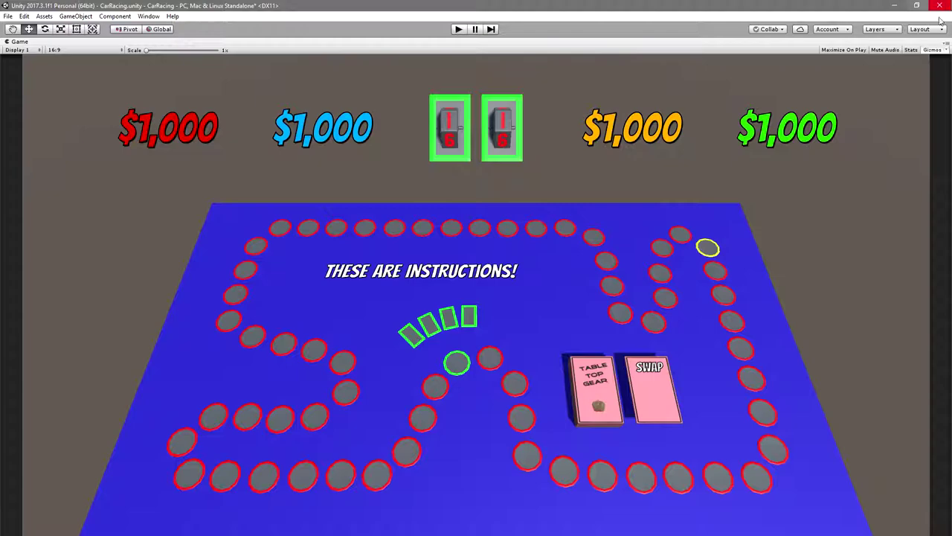
{"action": "left_click", "coordinate": [946, 42]}
{"action": "left_click", "coordinate": [855, 79]}
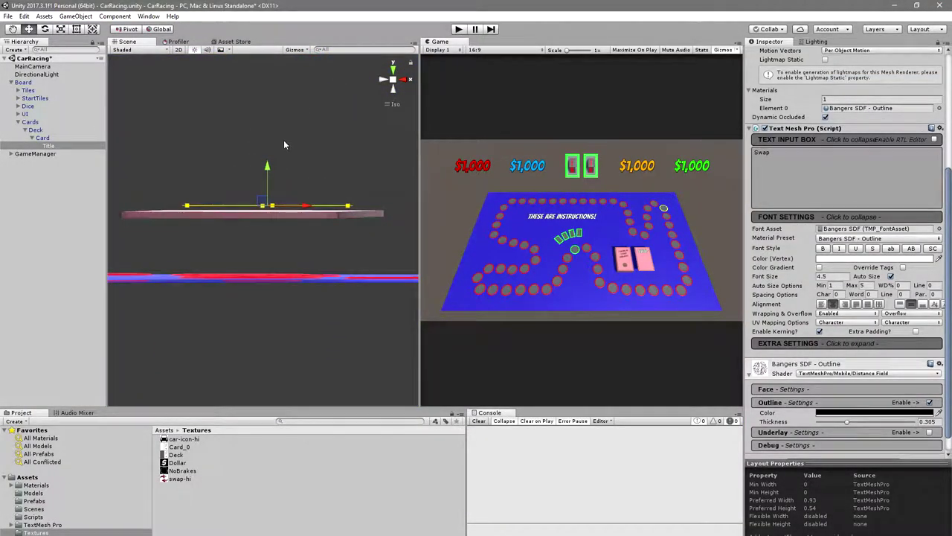
- Frame the SWAP title and set its Rect Transform position to Y -0.7 and X 0
{"action": "left_click_drag", "start_coordinate": [267, 168], "coordinate": [267, 172]}
{"action": "key", "text": "f"}
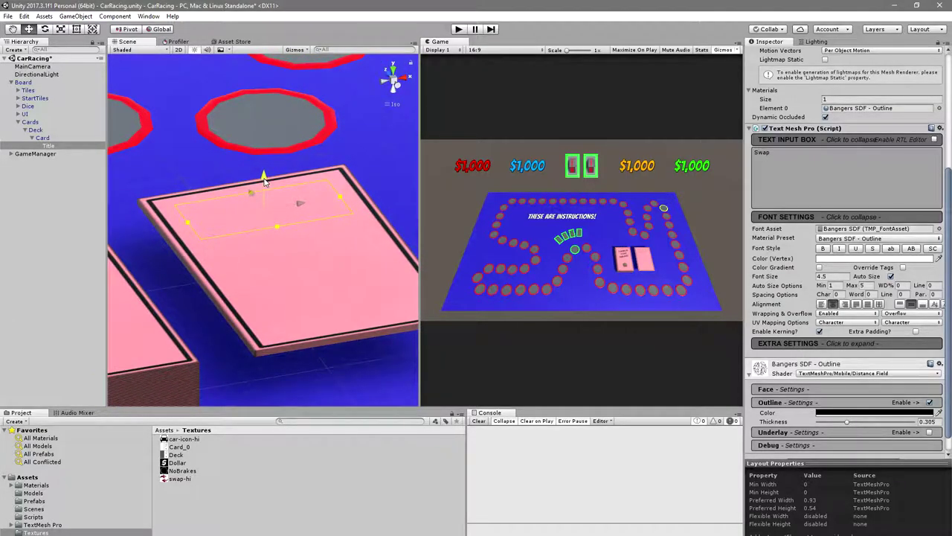
{"action": "left_click_drag", "start_coordinate": [264, 179], "coordinate": [264, 176]}
{"action": "scroll", "coordinate": [891, 212], "scroll_direction": "up", "scroll_amount": 5}
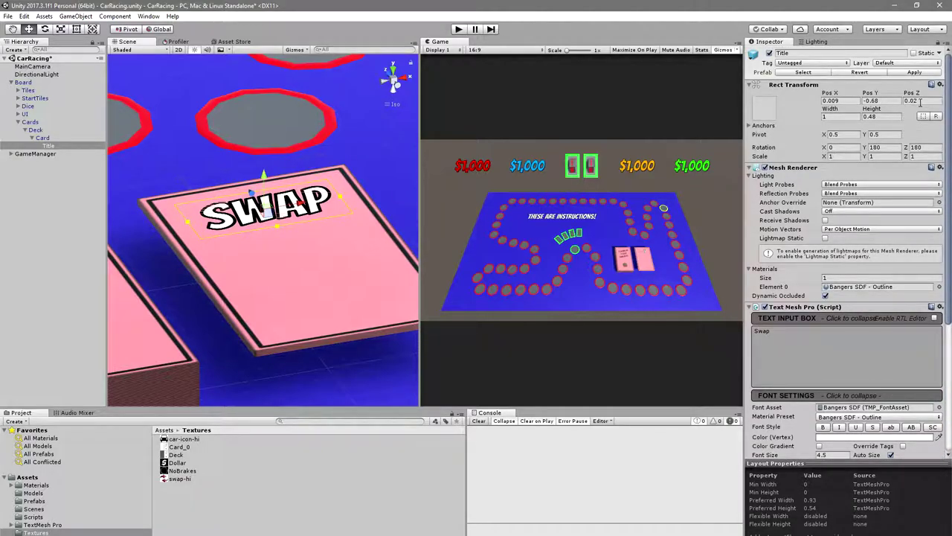
{"action": "left_click", "coordinate": [886, 102]}
{"action": "type", "text": "-0.7"}
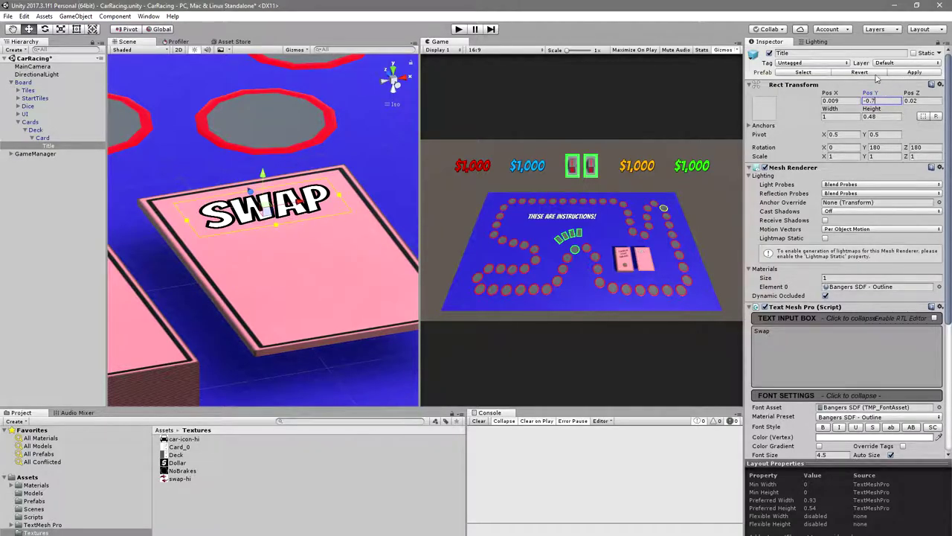
{"action": "left_click", "coordinate": [842, 101]}
{"action": "type", "text": "0"}
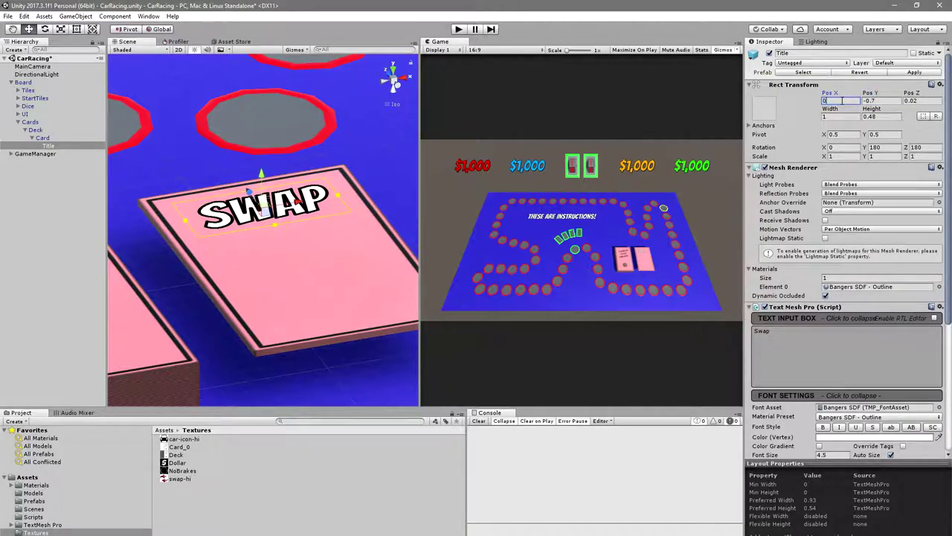
- Set the title's Z position to 0.022 and show the card in the maximized game view
{"action": "left_click_drag", "start_coordinate": [298, 119], "coordinate": [270, 183]}
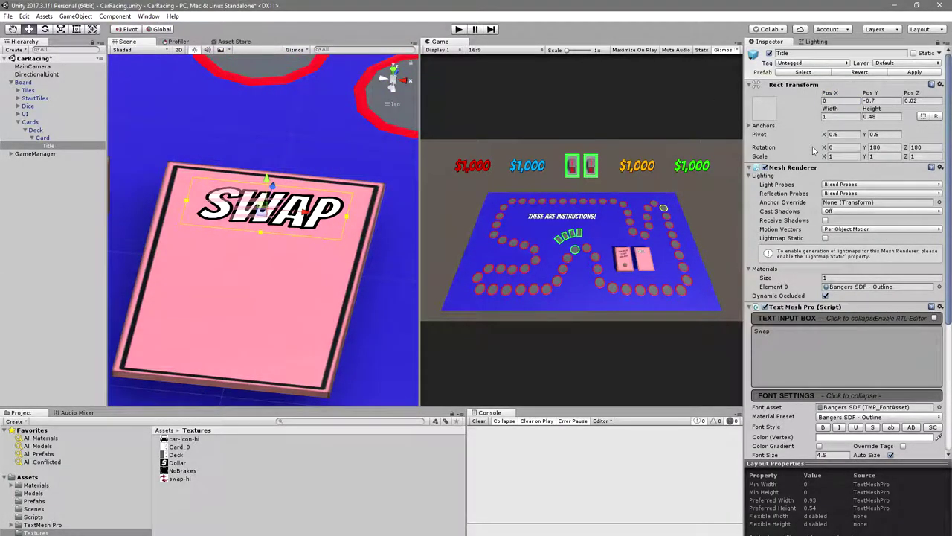
{"action": "left_click", "coordinate": [936, 102]}
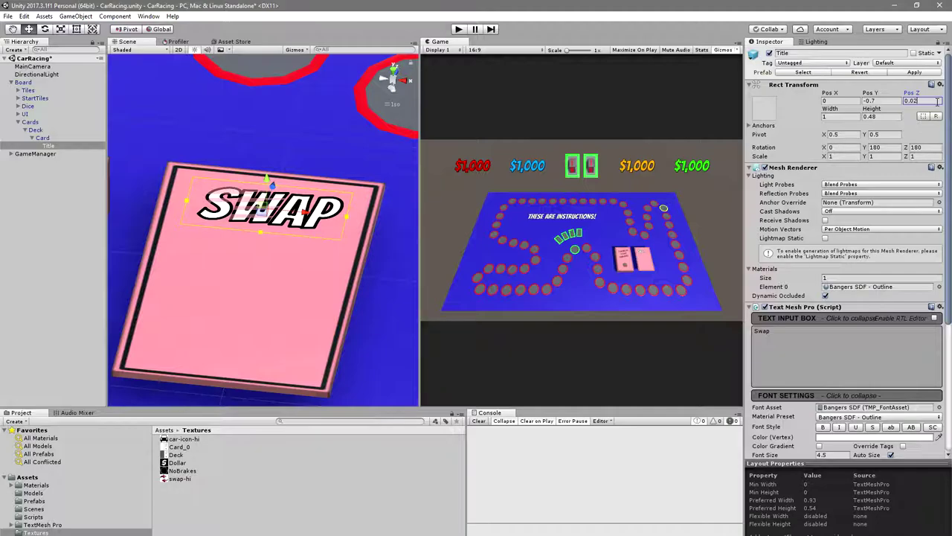
{"action": "type", "text": "2"}
{"action": "left_click_drag", "start_coordinate": [386, 313], "coordinate": [401, 294]}
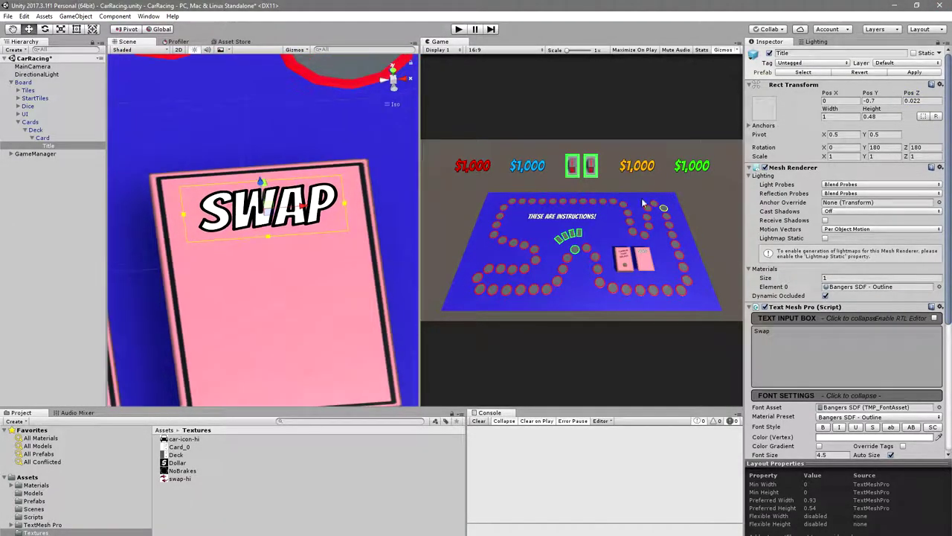
{"action": "left_click", "coordinate": [739, 42]}
{"action": "left_click", "coordinate": [766, 79]}
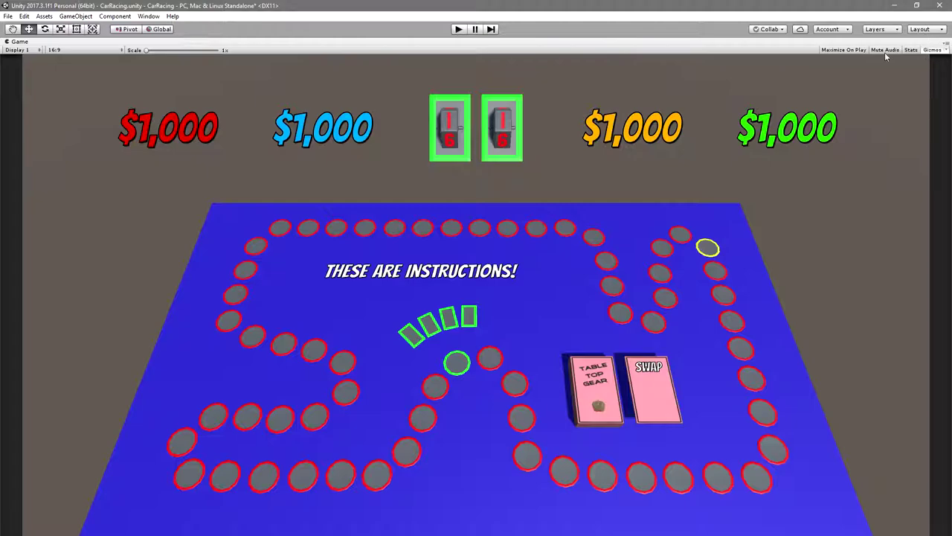
- Restore the full editor layout and drag the SWAP title along the card
{"action": "left_click", "coordinate": [943, 42]}
{"action": "left_click", "coordinate": [863, 80]}
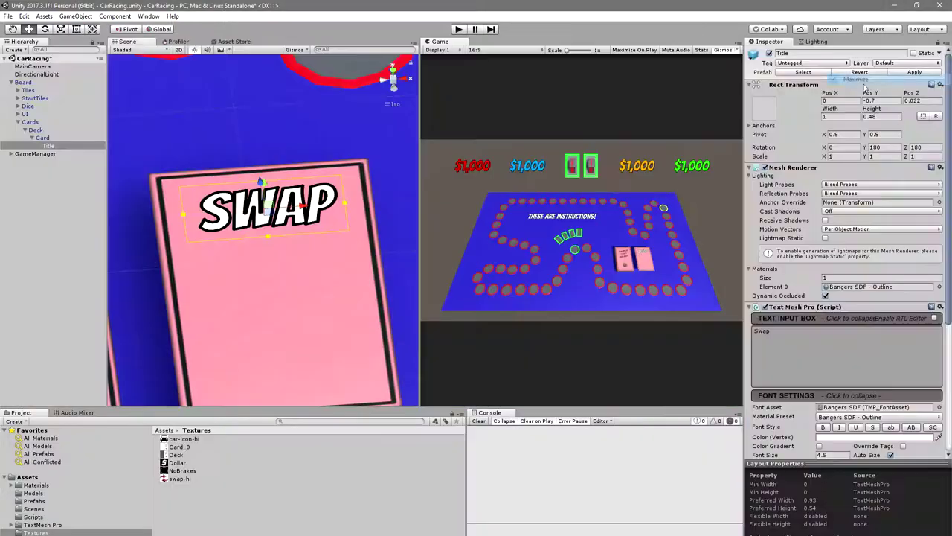
{"action": "left_click_drag", "start_coordinate": [229, 225], "coordinate": [292, 288]}
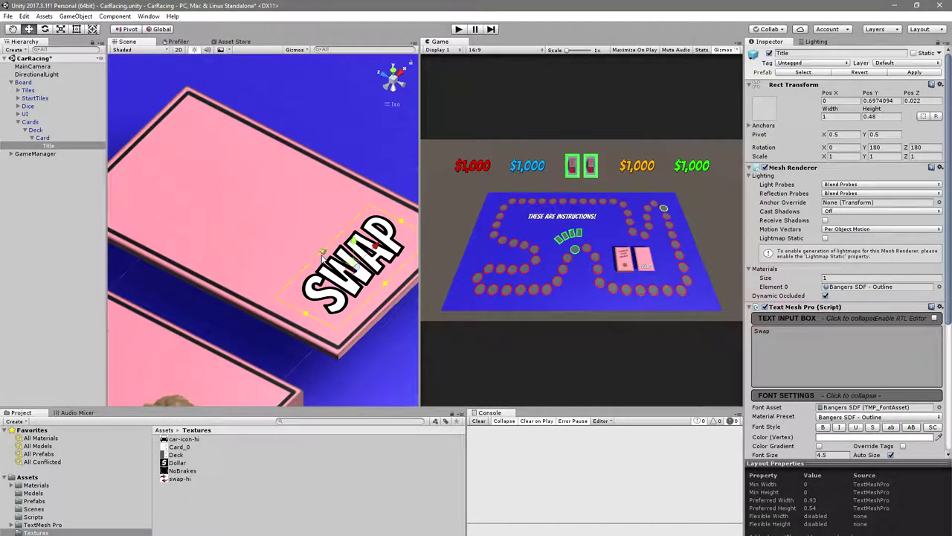
{"action": "left_click_drag", "start_coordinate": [320, 257], "coordinate": [230, 261]}
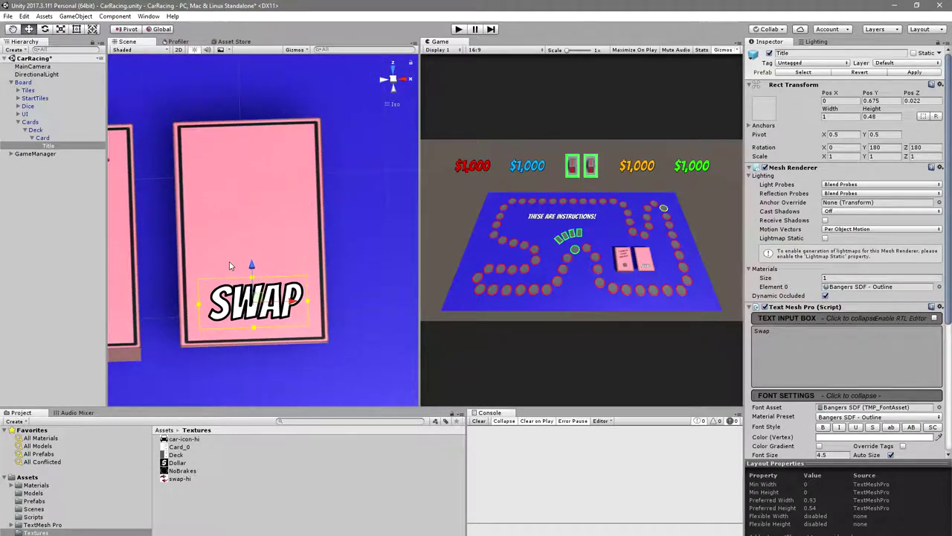
- Set the SWAP title's Rect Transform Pos Y to 0.65, then reselect the Card
{"action": "left_click", "coordinate": [879, 102]}
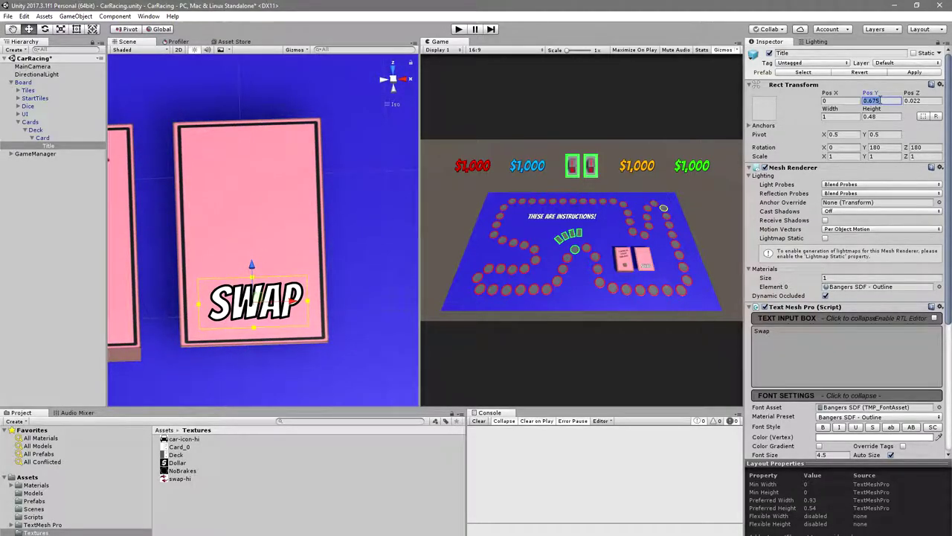
{"action": "type", "text": "0.65"}
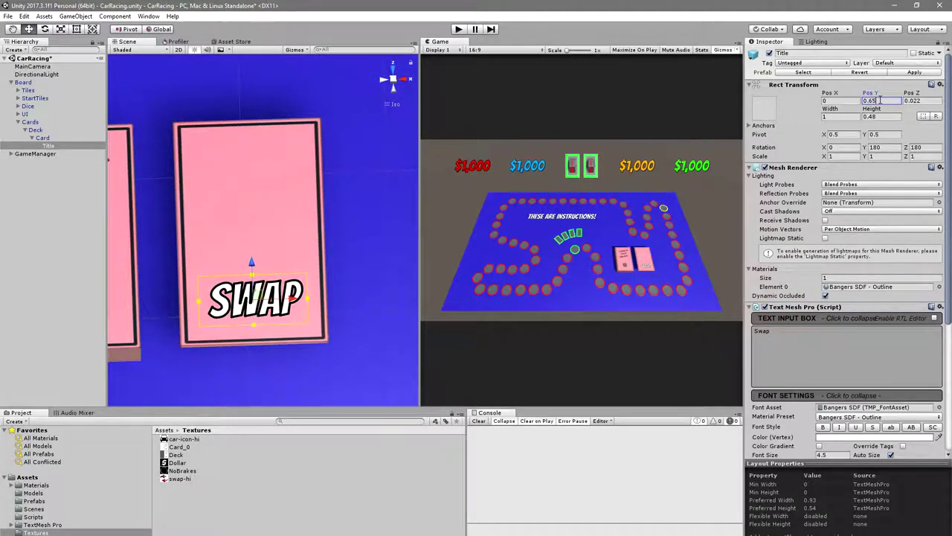
{"action": "left_click", "coordinate": [53, 140]}
{"action": "left_click", "coordinate": [52, 145]}
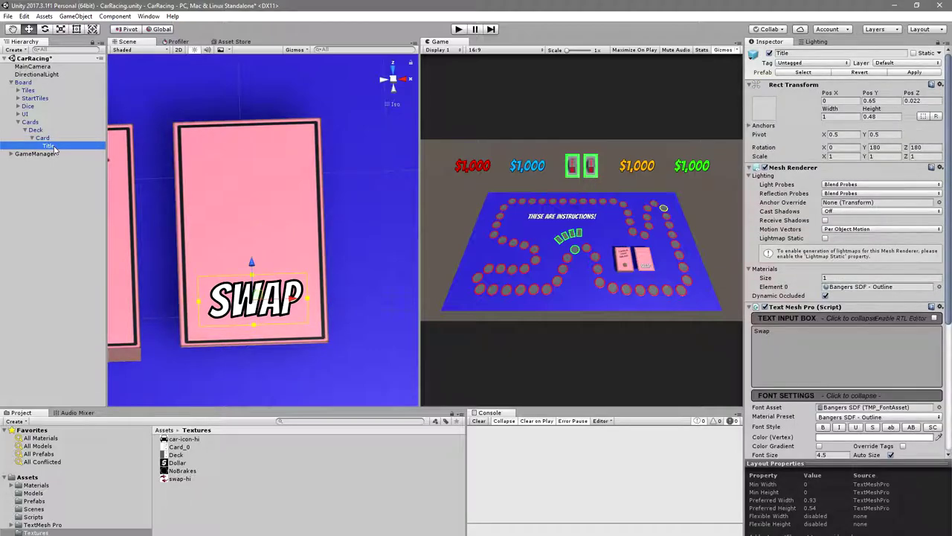
{"action": "left_click", "coordinate": [56, 137]}
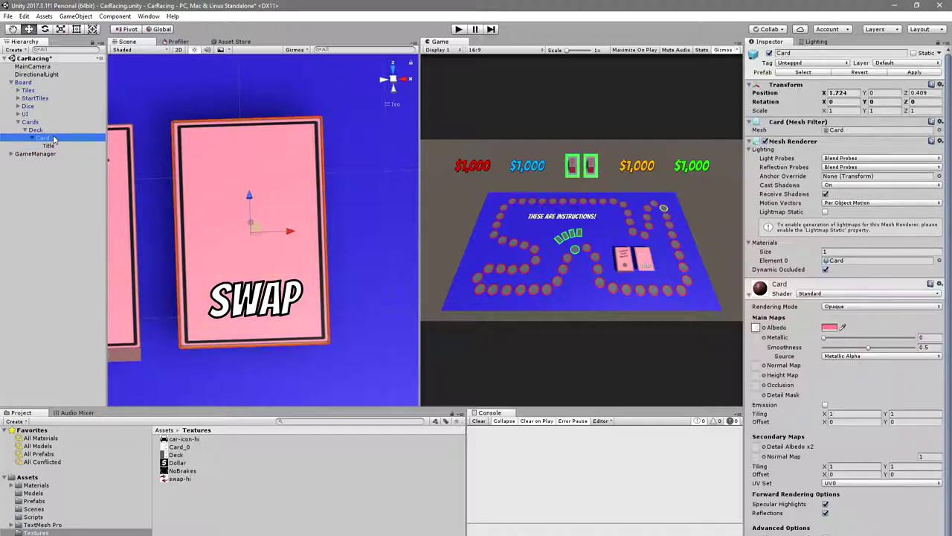
- Save the Card as a prefab in Assets/Prefabs and delete the original from the scene
{"action": "left_click", "coordinate": [43, 501]}
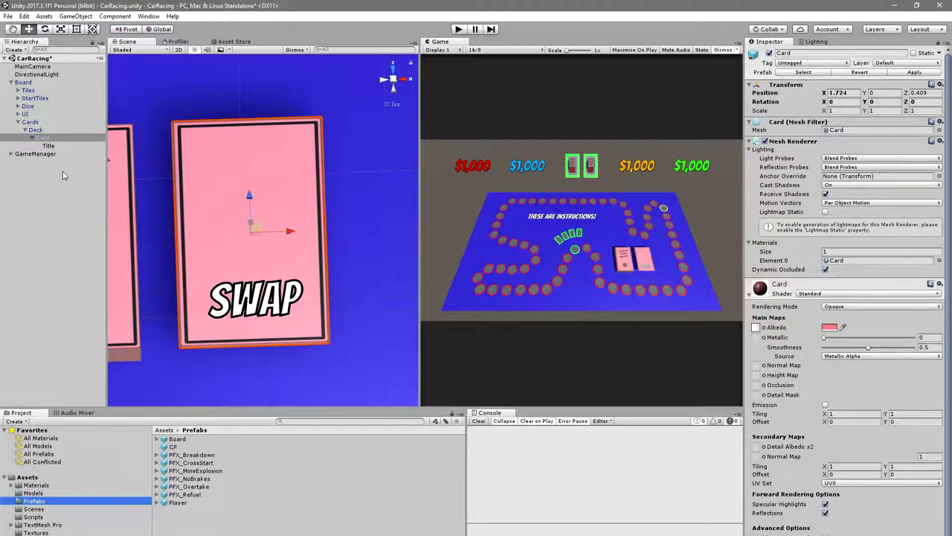
{"action": "left_click_drag", "start_coordinate": [47, 140], "coordinate": [198, 463]}
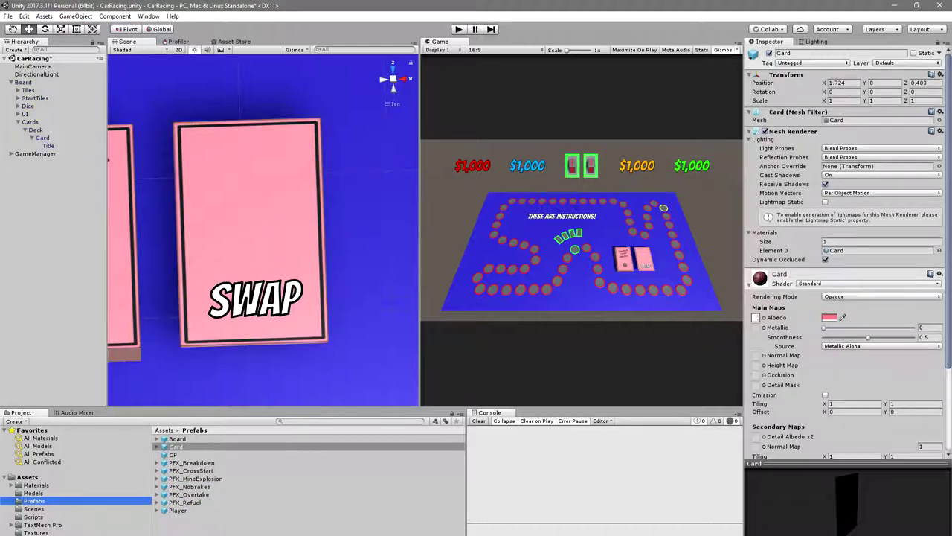
{"action": "left_click", "coordinate": [44, 139]}
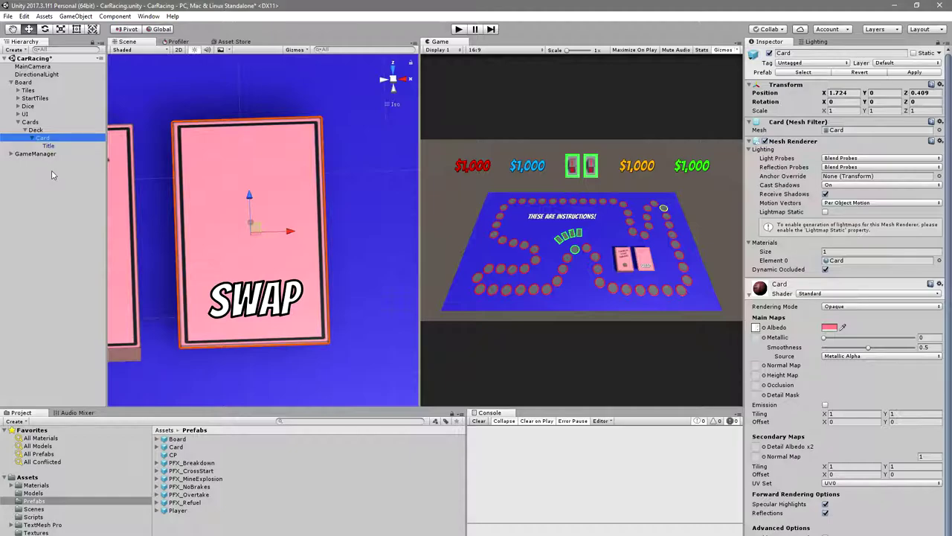
{"action": "key", "text": "Delete"}
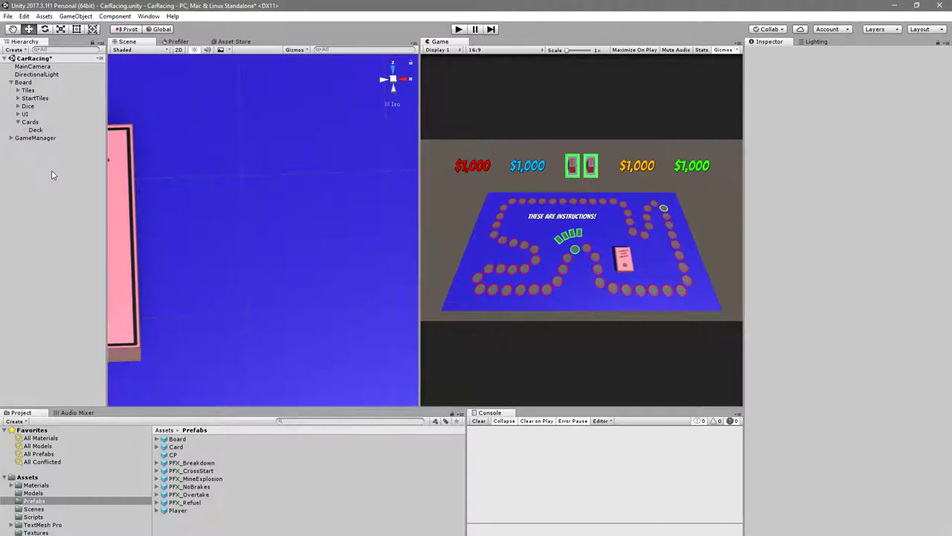
- Drop a new Card prefab instance into the scene near the top score display
{"action": "left_click_drag", "start_coordinate": [271, 226], "coordinate": [417, 218]}
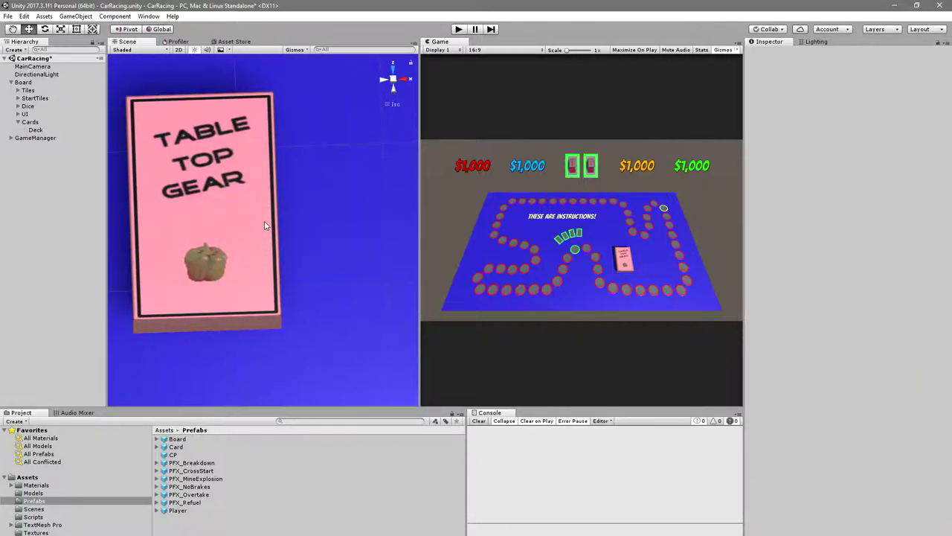
{"action": "left_click", "coordinate": [280, 227]}
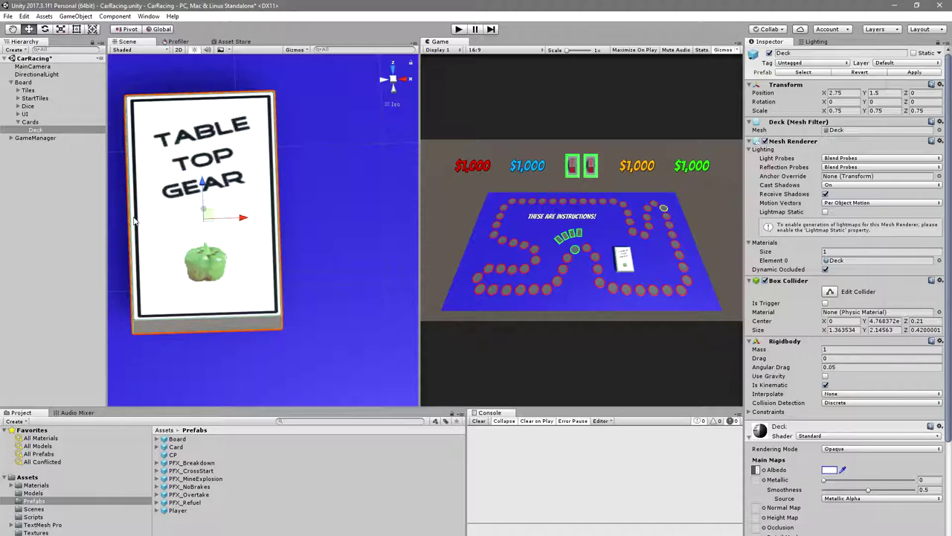
{"action": "left_click", "coordinate": [179, 447]}
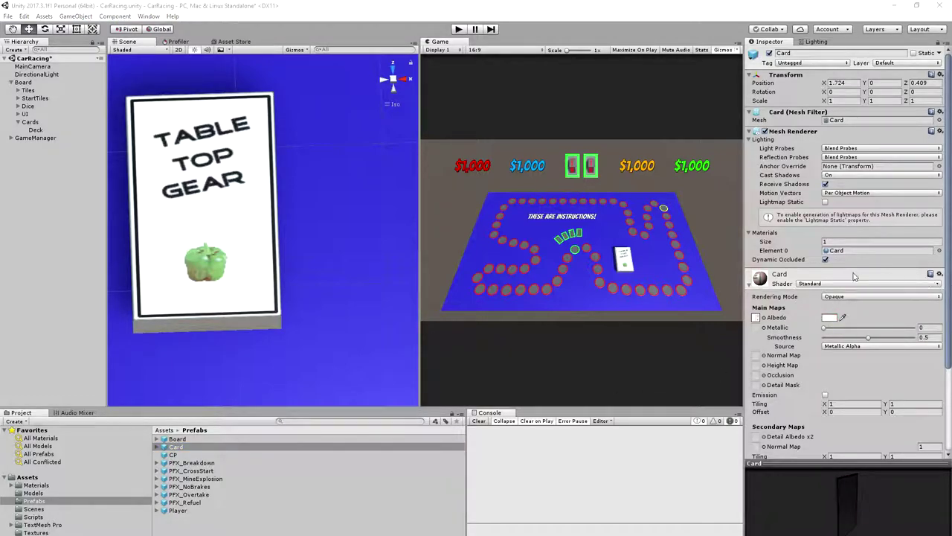
{"action": "left_click", "coordinate": [211, 447]}
{"action": "left_click_drag", "start_coordinate": [210, 447], "coordinate": [280, 93]}
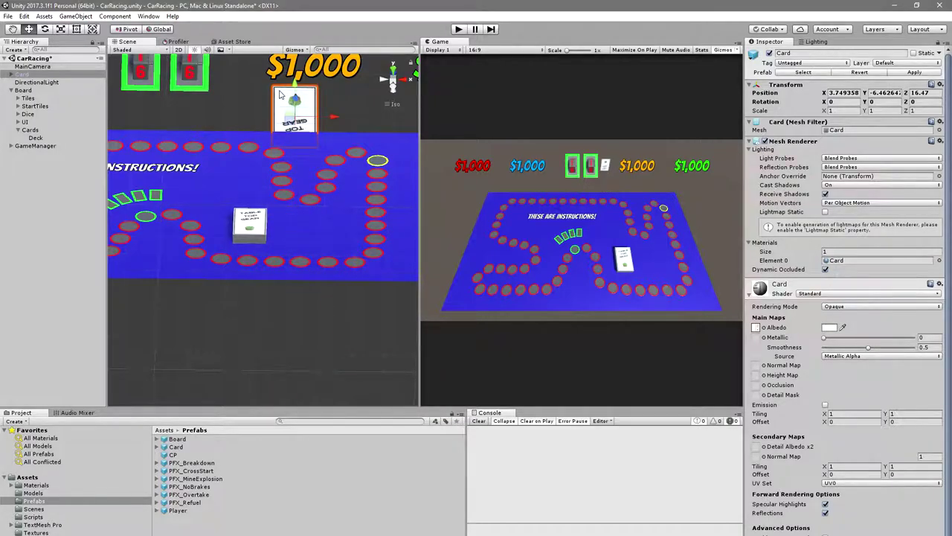
- Reset the placed Card's position, then raise it to height 2.14 and move it to X 2.77
{"action": "left_click", "coordinate": [297, 71]}
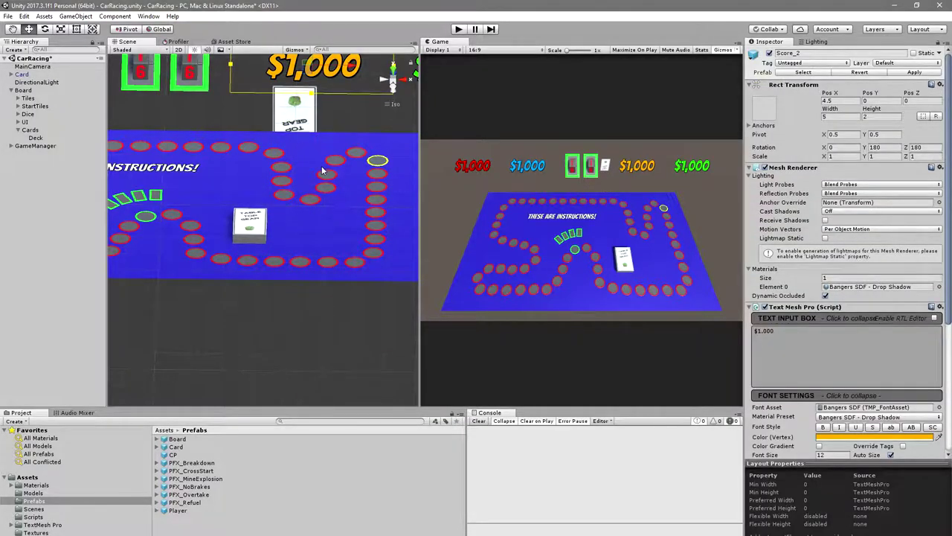
{"action": "left_click_drag", "start_coordinate": [297, 171], "coordinate": [298, 212], "text": "alt"}
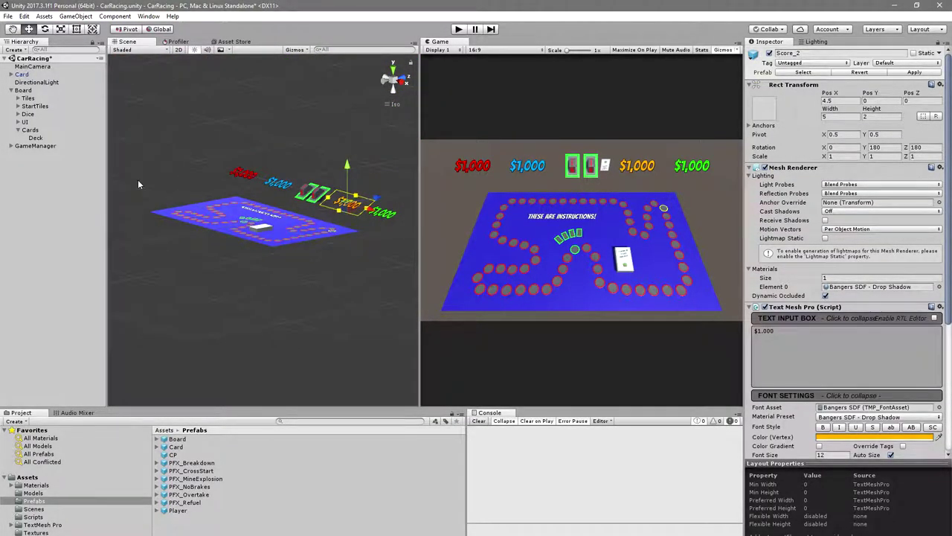
{"action": "left_click", "coordinate": [23, 75]}
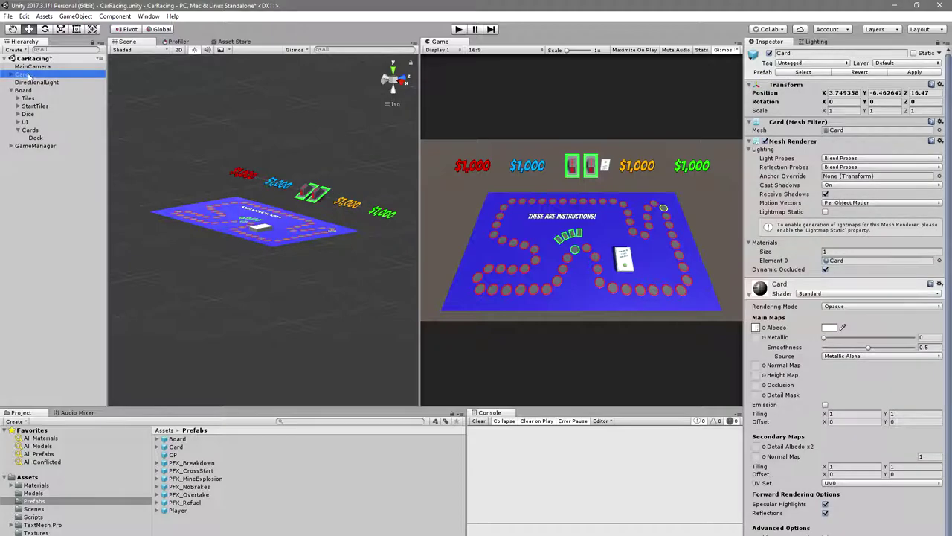
{"action": "left_click", "coordinate": [940, 84]}
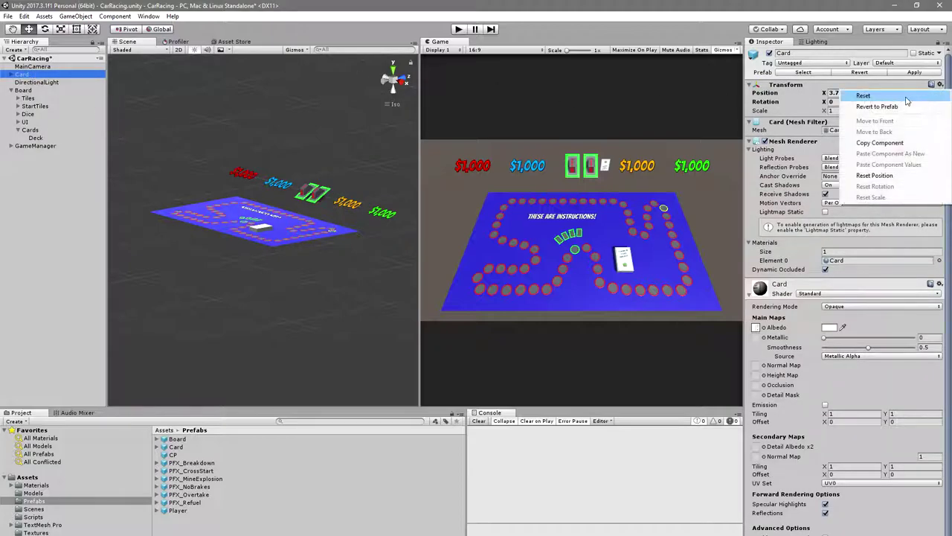
{"action": "left_click", "coordinate": [904, 95]}
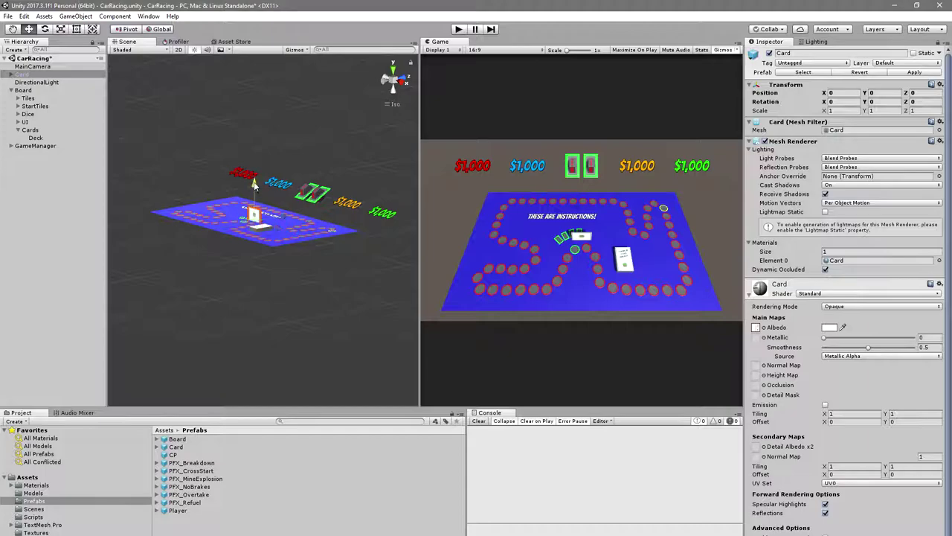
{"action": "left_click_drag", "start_coordinate": [254, 187], "coordinate": [254, 166]}
{"action": "scroll", "coordinate": [299, 254], "scroll_direction": "up", "scroll_amount": 6}
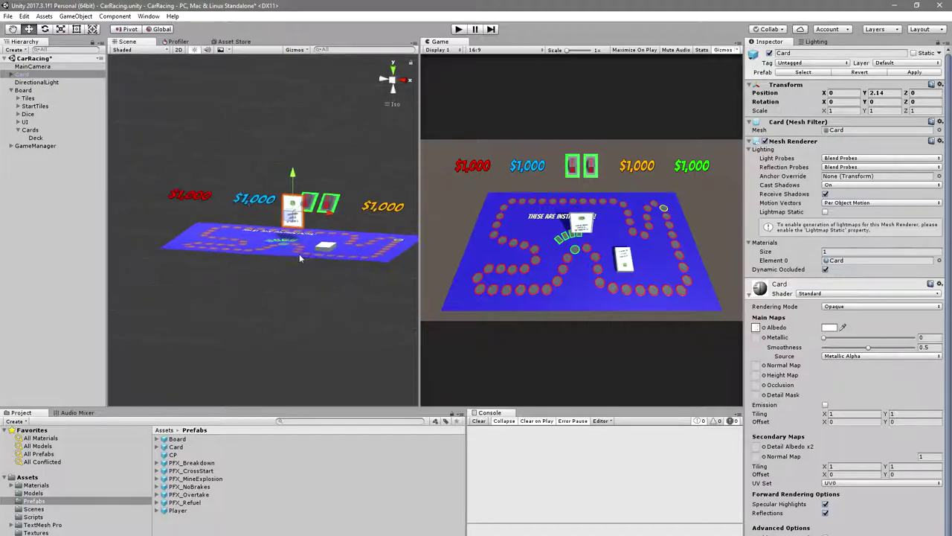
{"action": "left_click_drag", "start_coordinate": [299, 254], "coordinate": [377, 211]}
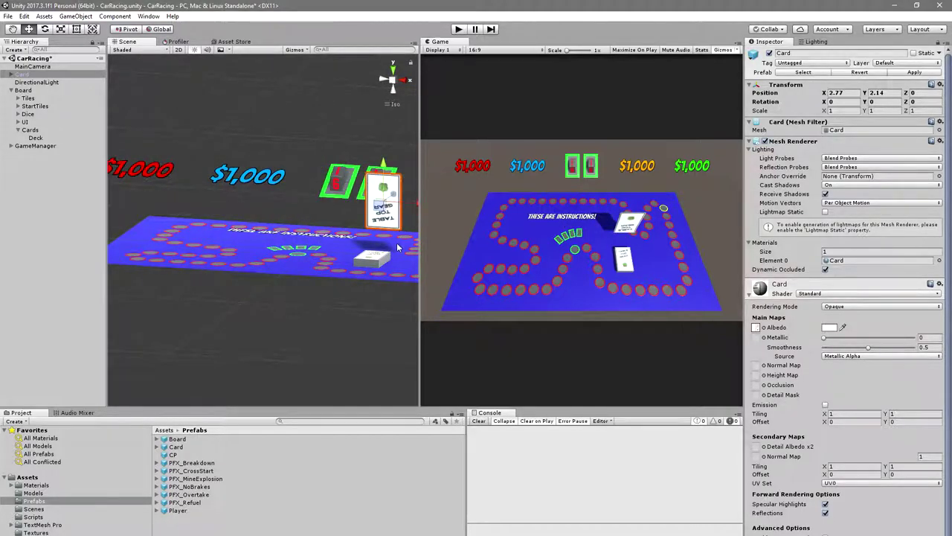
{"action": "left_click_drag", "start_coordinate": [396, 243], "coordinate": [358, 283]}
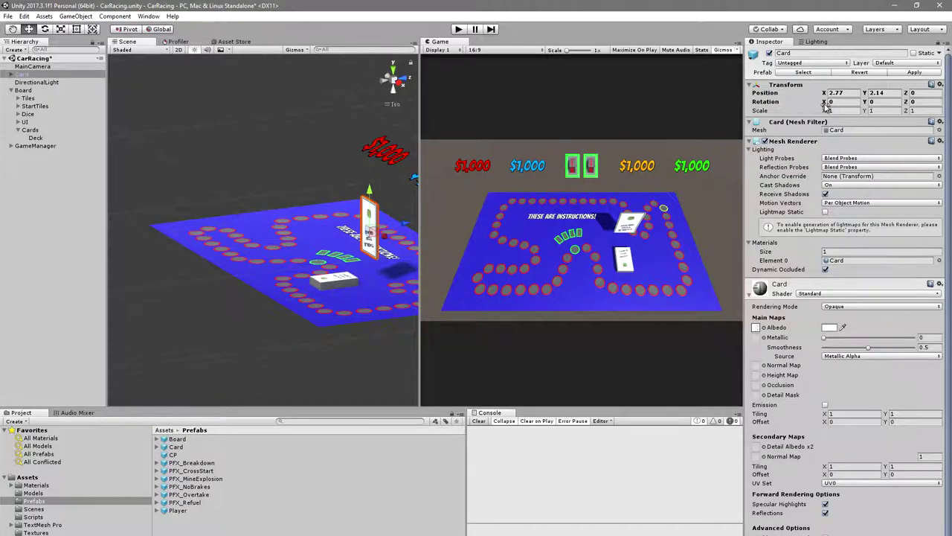
- Try Card rotations, settling on Y 180 and X -29.3
{"action": "left_click_drag", "start_coordinate": [824, 102], "coordinate": [790, 192]}
{"action": "left_click", "coordinate": [878, 101]}
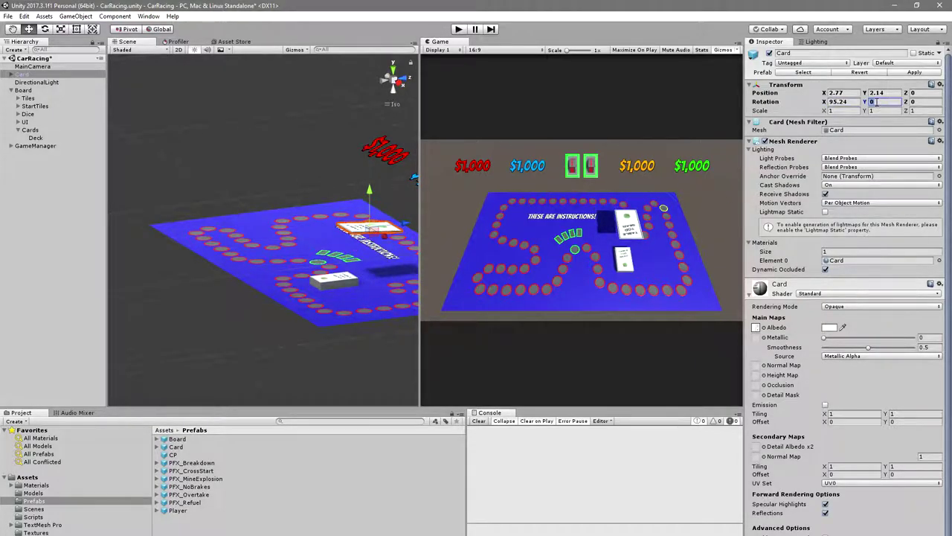
{"action": "type", "text": "180"}
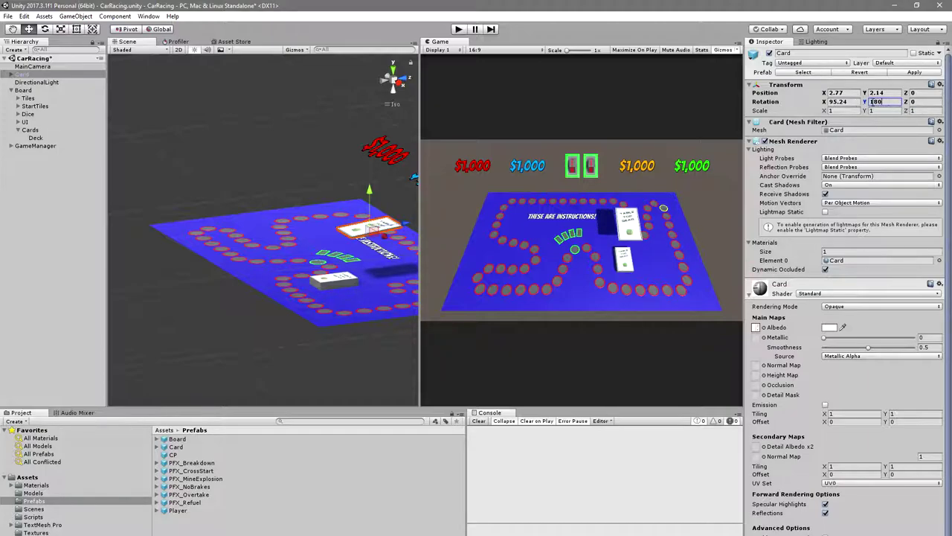
{"action": "left_click", "coordinate": [836, 101]}
{"action": "type", "text": "59"}
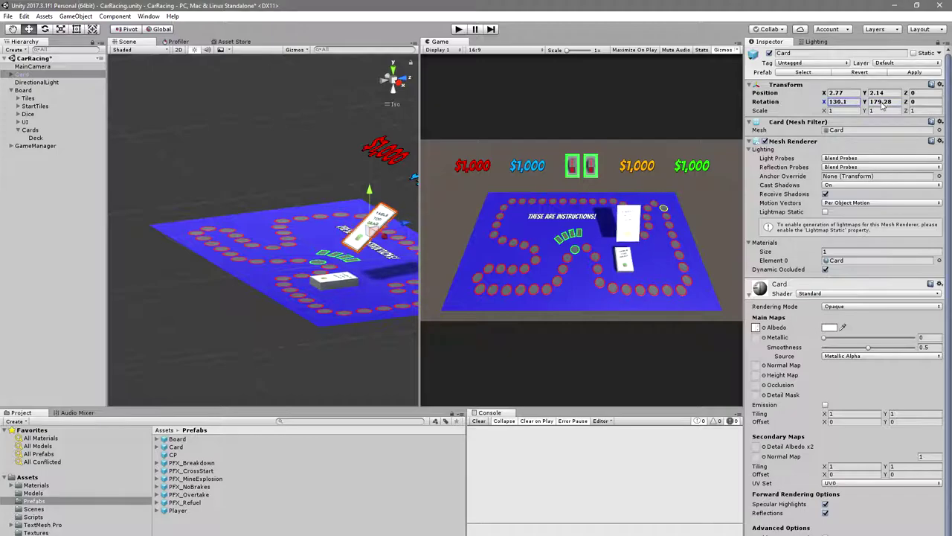
{"action": "key", "text": "BackSpace"}
{"action": "key", "text": "BackSpace"}
{"action": "type", "text": "67.8"}
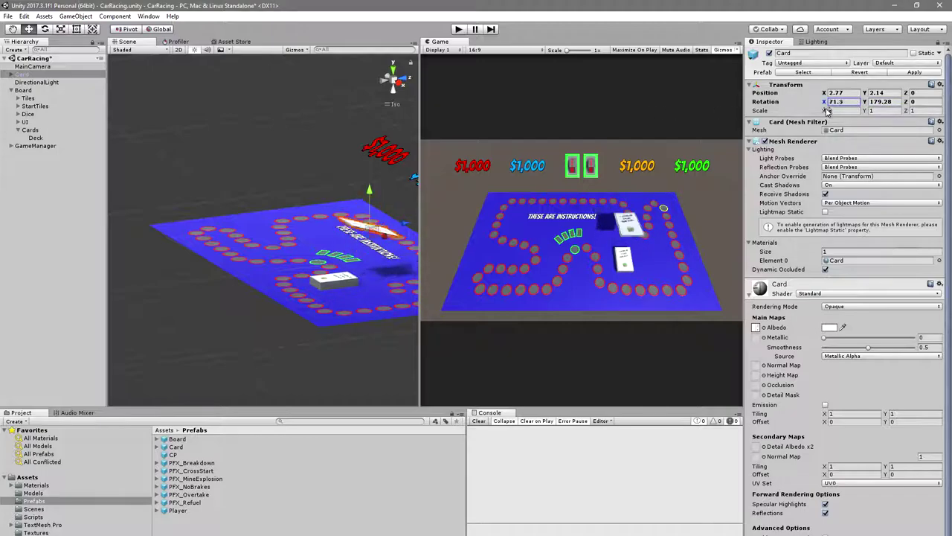
{"action": "key", "text": "BackSpace"}
{"action": "key", "text": "BackSpace"}
{"action": "key", "text": "BackSpace"}
{"action": "key", "text": "BackSpace"}
{"action": "type", "text": "165"}
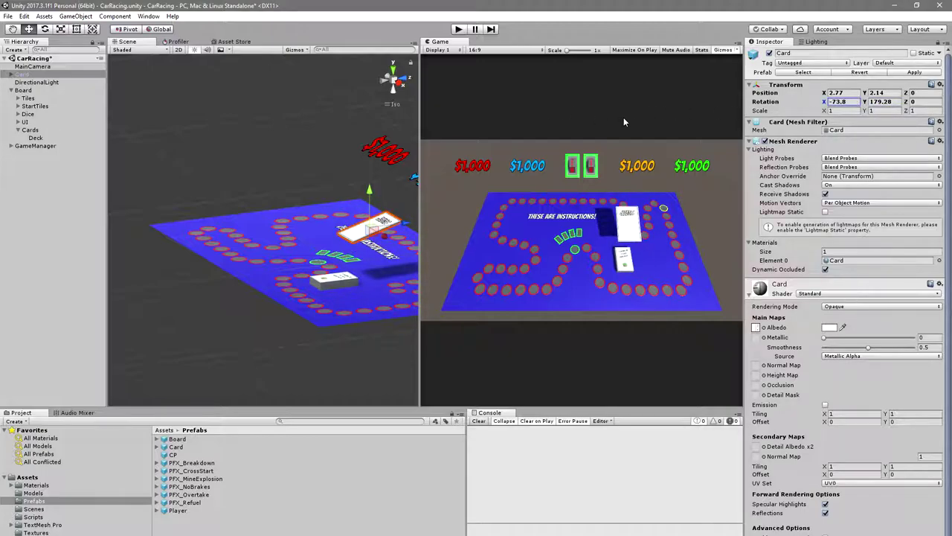
{"action": "key", "text": "BackSpace"}
{"action": "key", "text": "BackSpace"}
{"action": "key", "text": "BackSpace"}
{"action": "type", "text": "-29.3"}
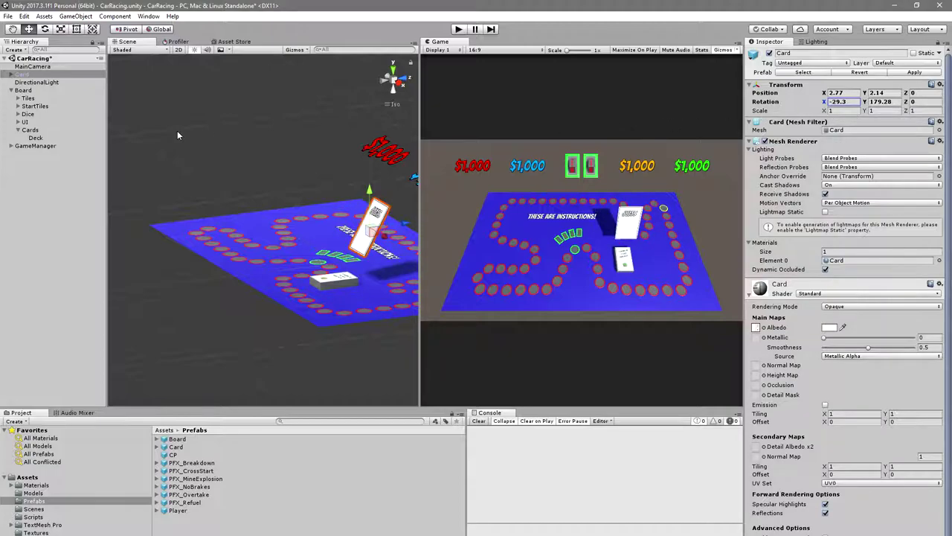
{"action": "left_click", "coordinate": [49, 75]}
- Delete the test Card and frame the Table Top Gear Deck in the Scene view
{"action": "key", "text": "Delete"}
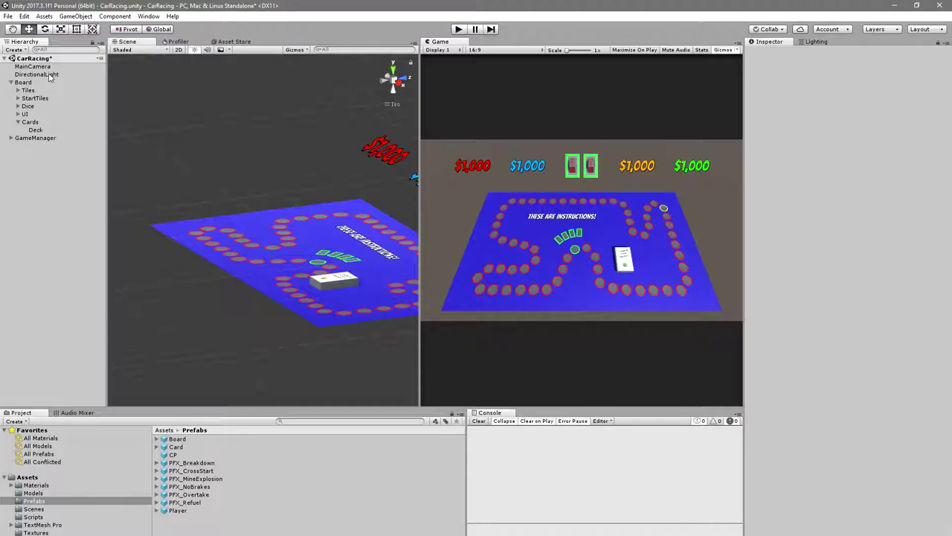
{"action": "left_click", "coordinate": [43, 131]}
{"action": "key", "text": "f"}
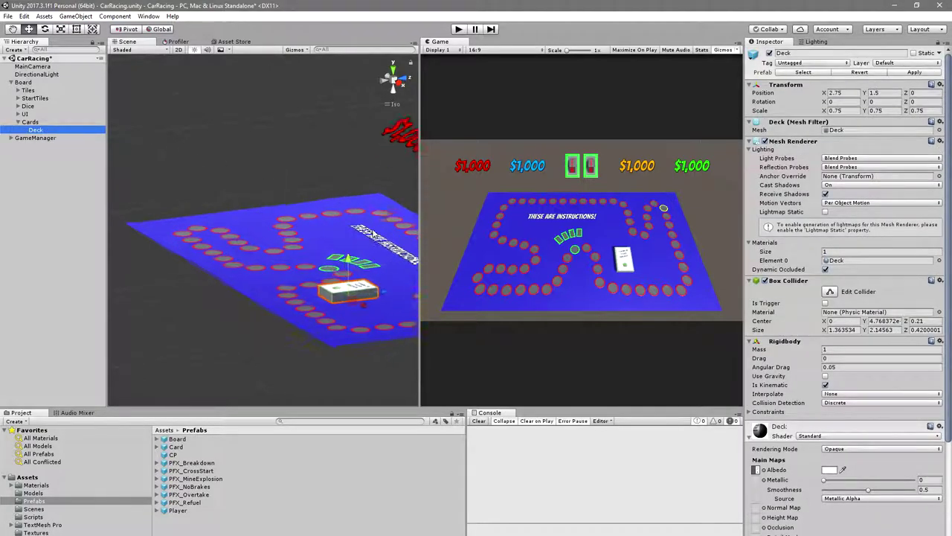
{"action": "scroll", "coordinate": [334, 260], "scroll_direction": "up", "scroll_amount": 10}
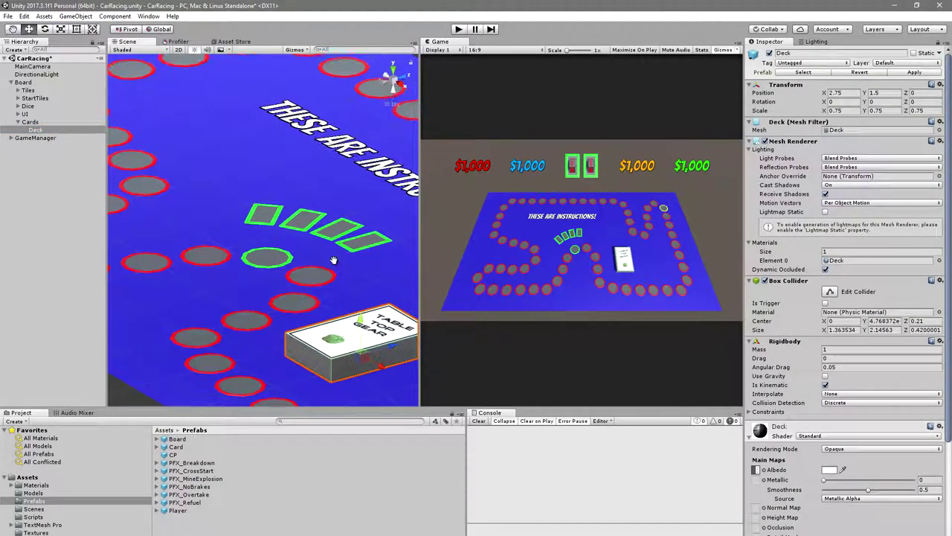
{"action": "left_click_drag", "start_coordinate": [334, 260], "coordinate": [217, 228]}
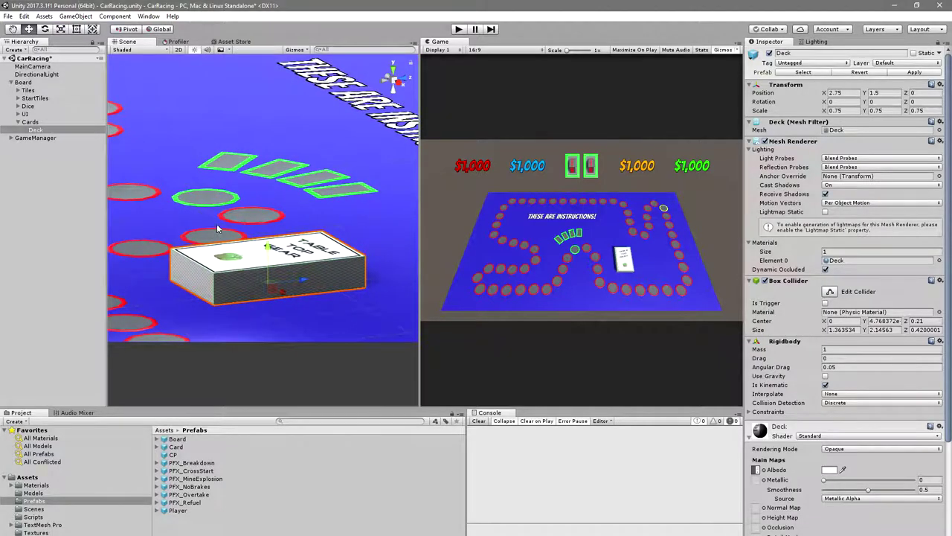
- Create an empty child named SpawnPoint under the Deck
{"action": "right_click", "coordinate": [54, 133]}
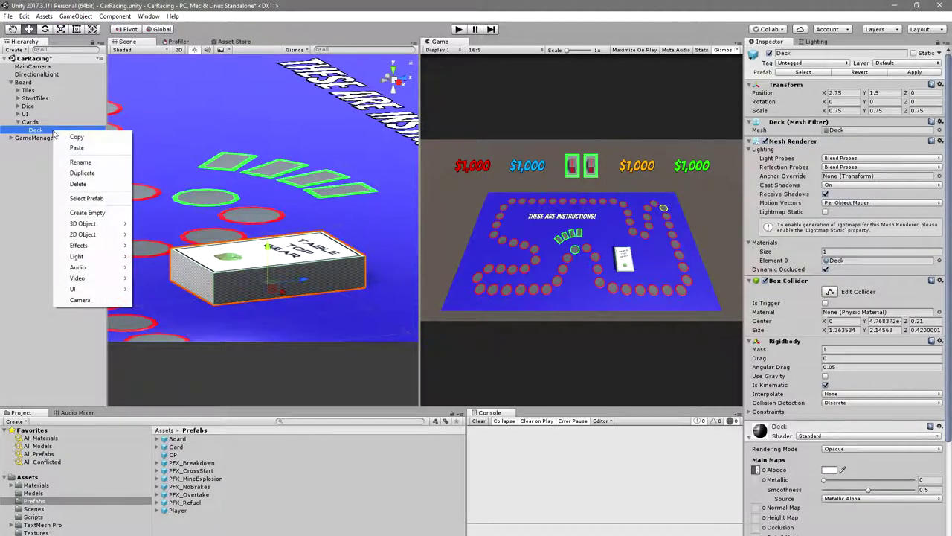
{"action": "left_click", "coordinate": [87, 213]}
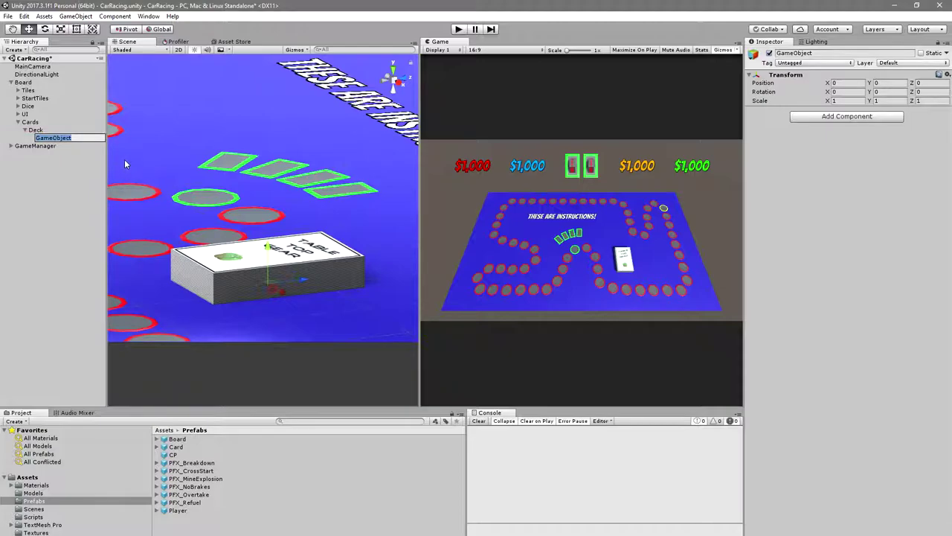
{"action": "type", "text": "SpawnPoint"}
{"action": "key", "text": "Return"}
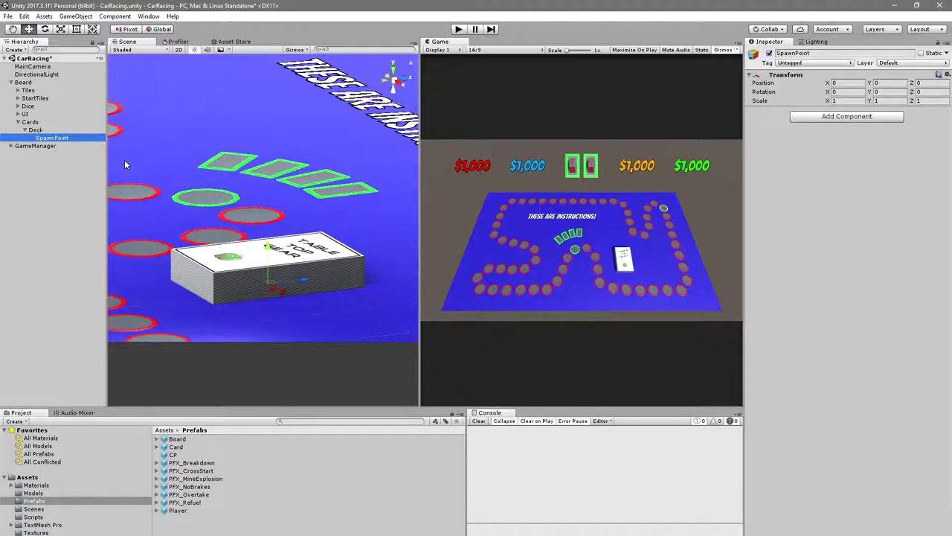
- Raise SpawnPoint to Position Z 0.4 on top of the deck and frame it
{"action": "left_click_drag", "start_coordinate": [305, 294], "coordinate": [244, 254]}
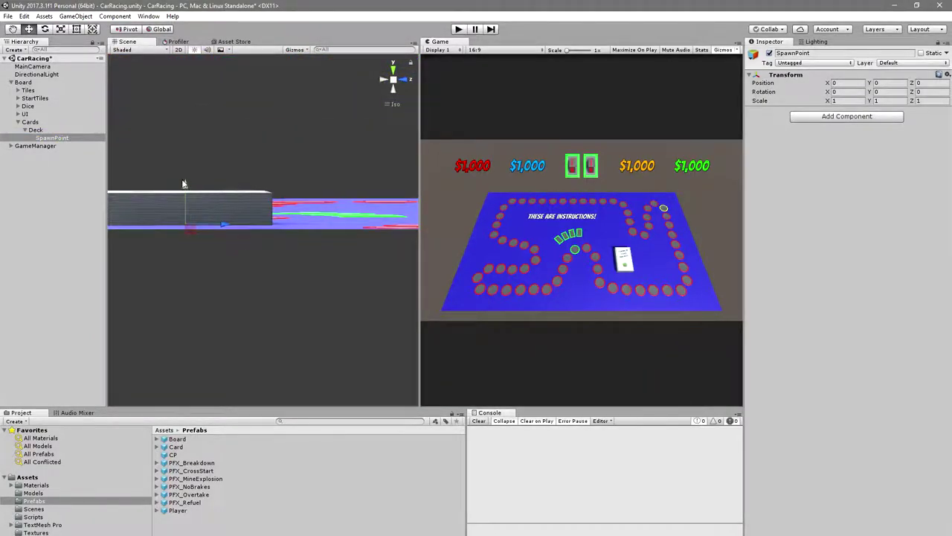
{"action": "left_click_drag", "start_coordinate": [184, 184], "coordinate": [184, 165]}
{"action": "left_click_drag", "start_coordinate": [184, 155], "coordinate": [304, 204]}
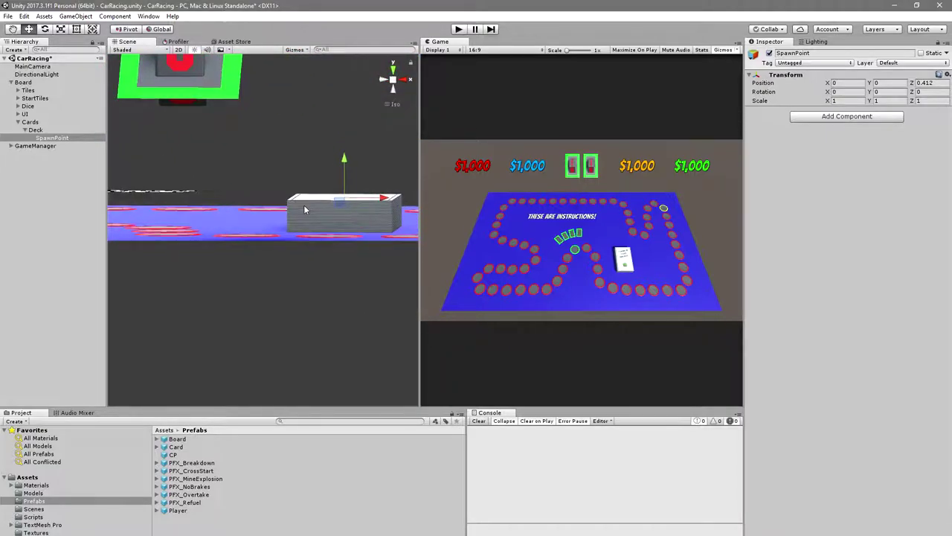
{"action": "left_click", "coordinate": [928, 83]}
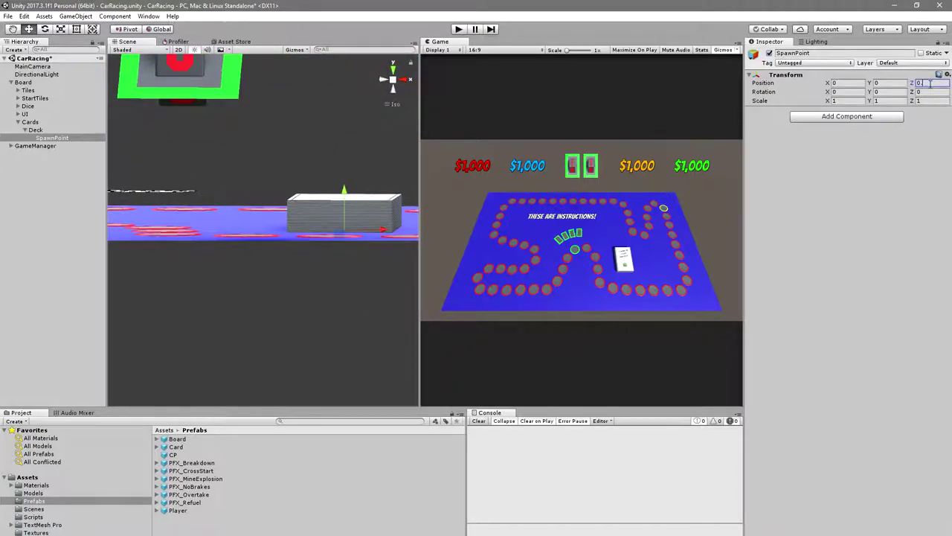
{"action": "type", "text": "0.4"}
{"action": "left_click_drag", "start_coordinate": [371, 186], "coordinate": [338, 313]}
{"action": "scroll", "coordinate": [334, 320], "scroll_direction": "up", "scroll_amount": 5}
{"action": "scroll", "coordinate": [334, 320], "scroll_direction": "down", "scroll_amount": 3}
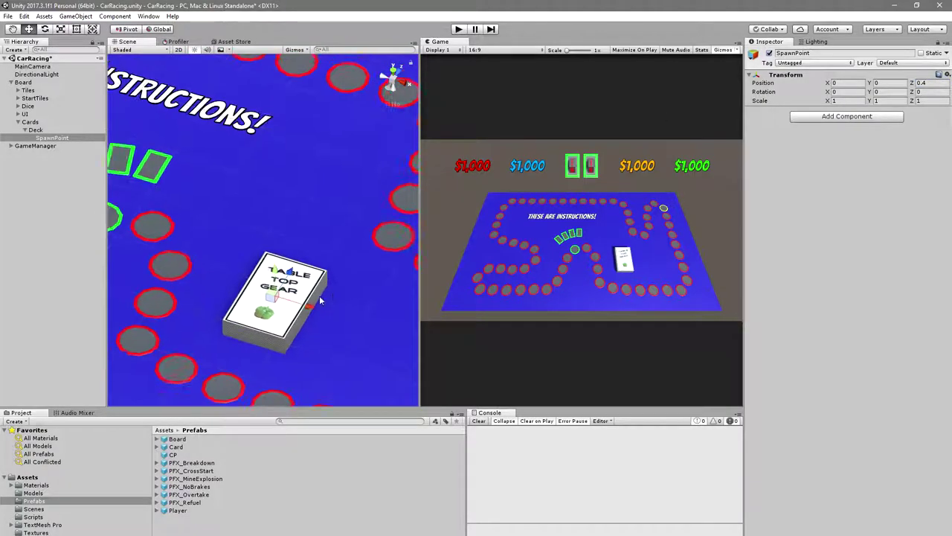
{"action": "double_click", "coordinate": [52, 138]}
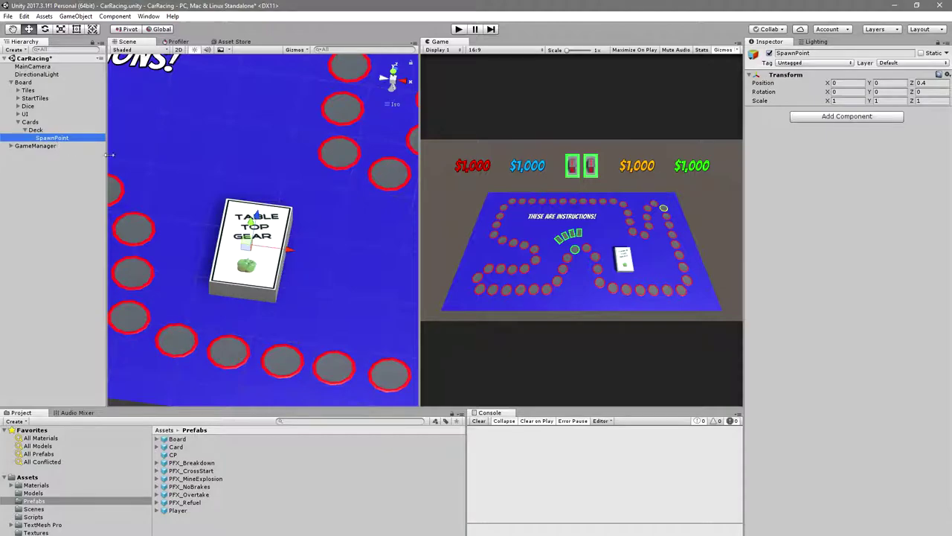
- Duplicate SpawnPoint and rename the copy LandingPoint
{"action": "key", "text": "ctrl+d"}
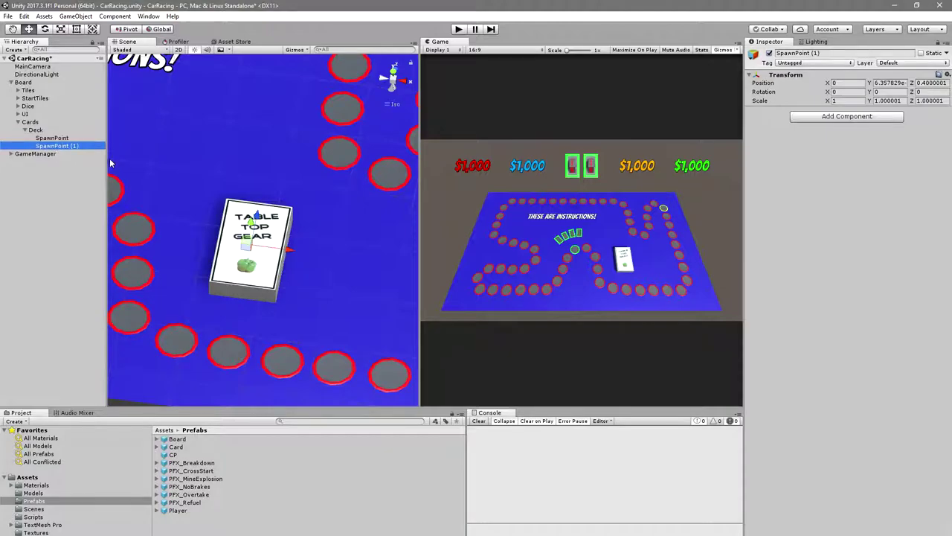
{"action": "left_click", "coordinate": [73, 146]}
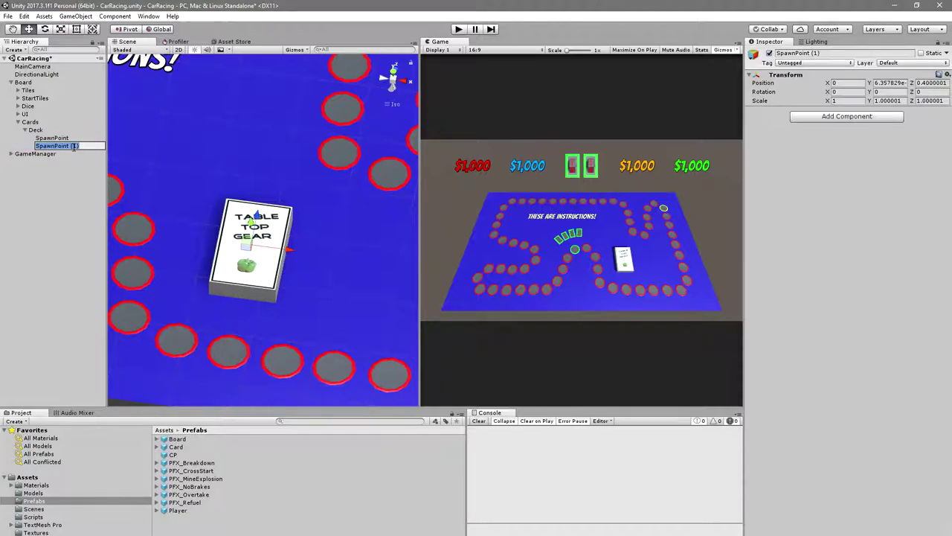
{"action": "type", "text": "LandingP"}
{"action": "key", "text": "Return"}
- Place LandingPoint at X 2.5 with Z 0 beside the deck, viewed from above
{"action": "left_click_drag", "start_coordinate": [163, 169], "coordinate": [308, 228]}
{"action": "key", "text": "w"}
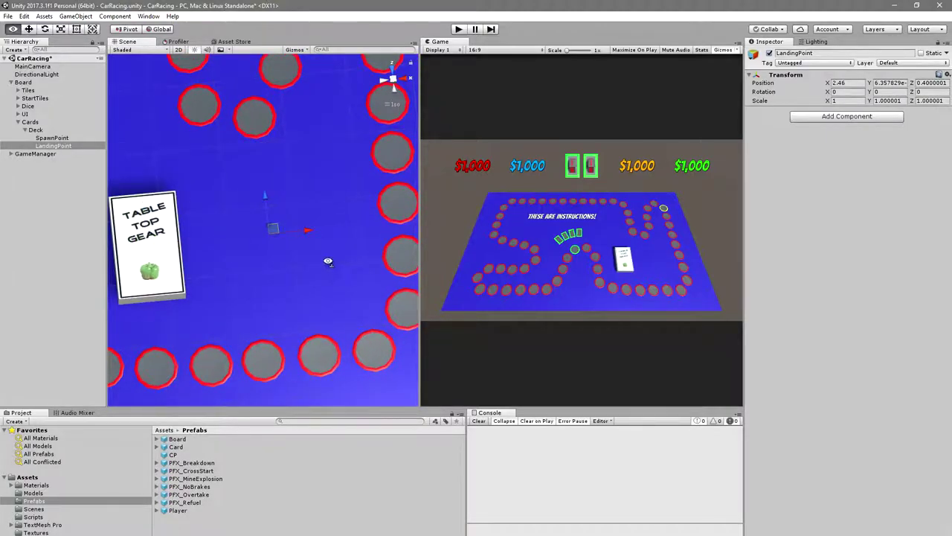
{"action": "left_click_drag", "start_coordinate": [325, 259], "coordinate": [334, 165]}
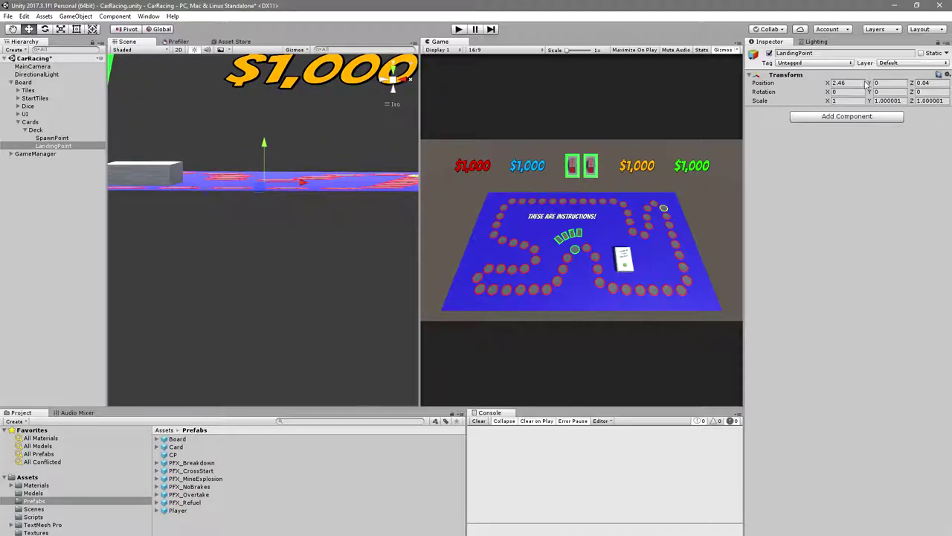
{"action": "left_click", "coordinate": [929, 83]}
{"action": "type", "text": "0"}
{"action": "left_click", "coordinate": [848, 82]}
{"action": "type", "text": "2.5"}
{"action": "key", "text": "Return"}
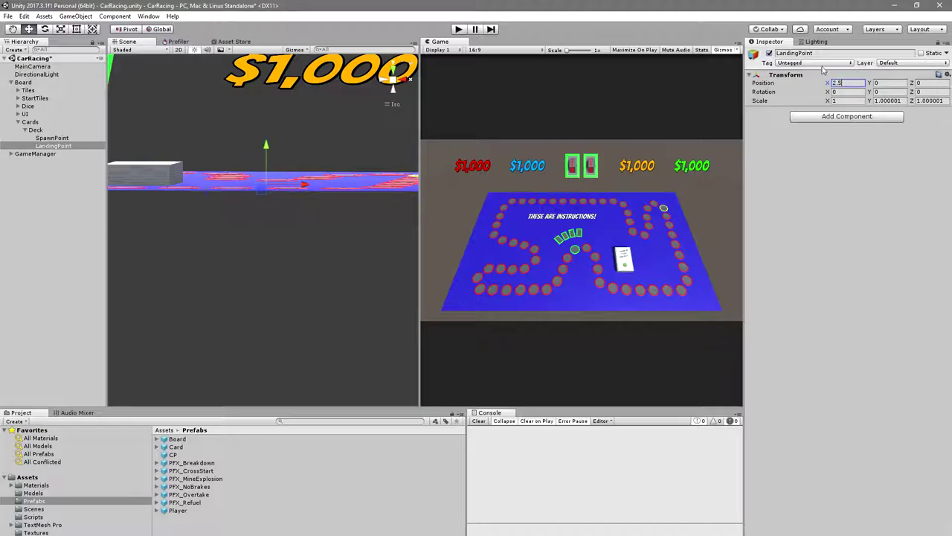
{"action": "left_click_drag", "start_coordinate": [288, 131], "coordinate": [253, 387]}
{"action": "scroll", "coordinate": [322, 275], "scroll_direction": "down", "scroll_amount": 2}
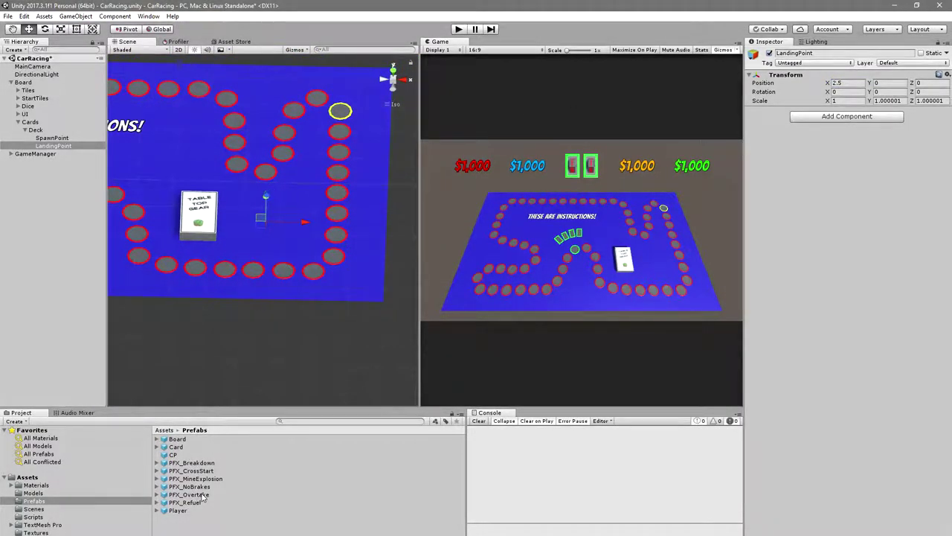
- Parent a Card under LandingPoint at X 0, Z 0, then slide LandingPoint left to X 1.74
{"action": "mouse_move", "coordinate": [53, 146]}
{"action": "left_mouse_down"}
{"action": "mouse_move", "coordinate": [65, 157]}
{"action": "mouse_move", "coordinate": [64, 144]}
{"action": "left_mouse_up"}
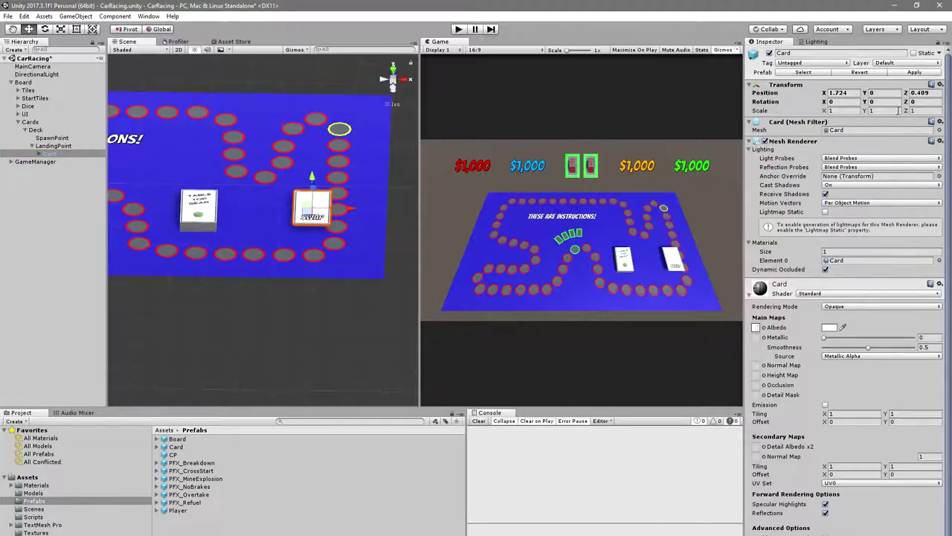
{"action": "left_click", "coordinate": [842, 92]}
{"action": "type", "text": "0"}
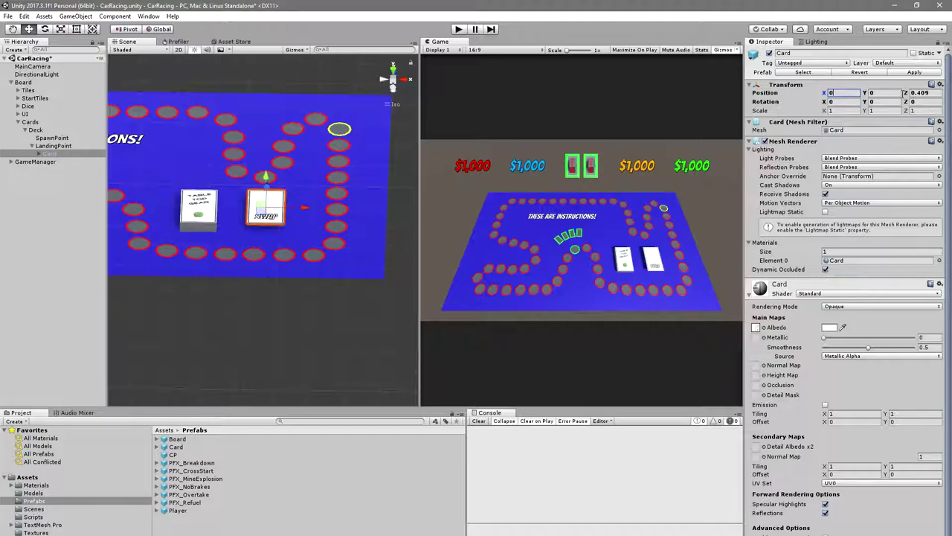
{"action": "left_click", "coordinate": [921, 92]}
{"action": "type", "text": "0"}
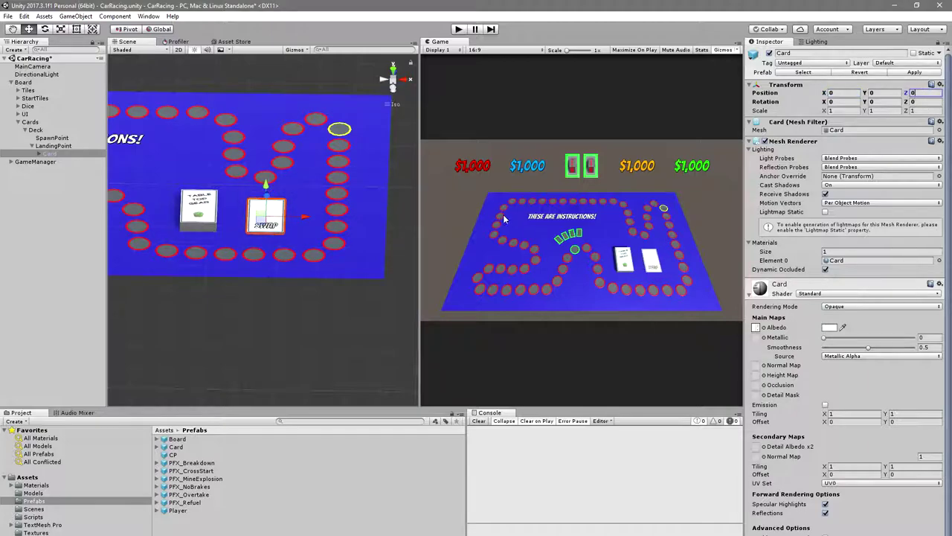
{"action": "left_click_drag", "start_coordinate": [372, 316], "coordinate": [374, 296]}
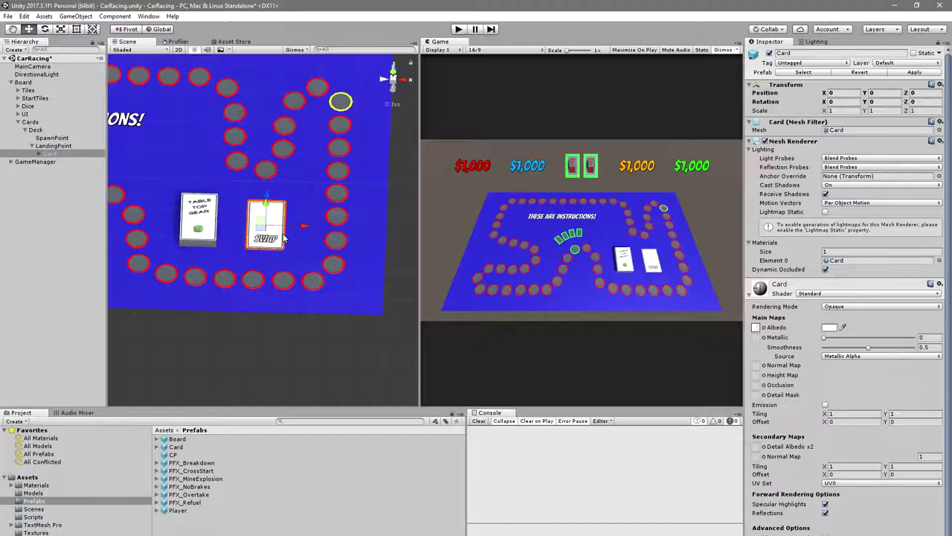
{"action": "left_click", "coordinate": [67, 146]}
{"action": "mouse_move", "coordinate": [299, 226]}
{"action": "left_mouse_down"}
{"action": "mouse_move", "coordinate": [283, 233]}
{"action": "mouse_move", "coordinate": [323, 233]}
{"action": "mouse_move", "coordinate": [286, 229]}
{"action": "left_mouse_up"}
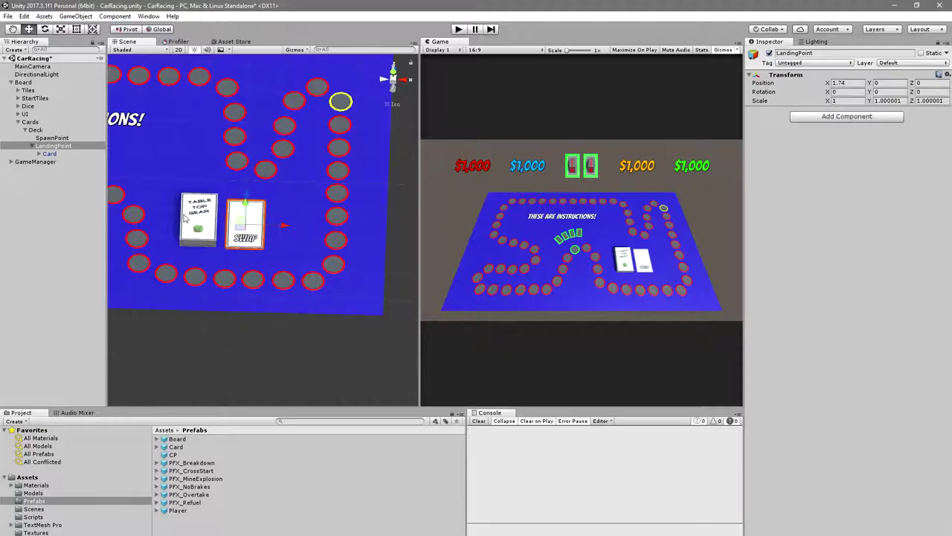
- Duplicate LandingPoint as InventoryPoint and position it at X 3.2, Y 0
{"action": "left_click", "coordinate": [60, 146]}
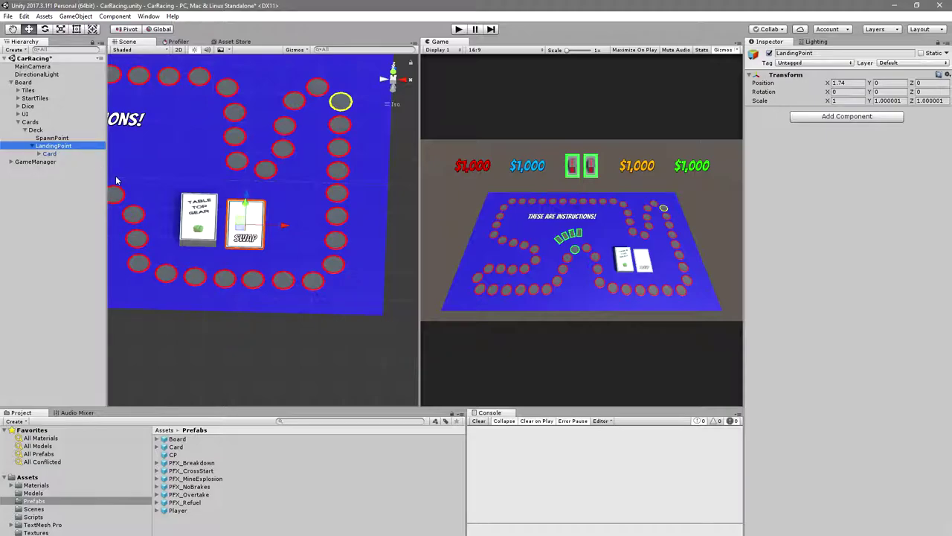
{"action": "key", "text": "ctrl+d"}
{"action": "key", "text": "F2"}
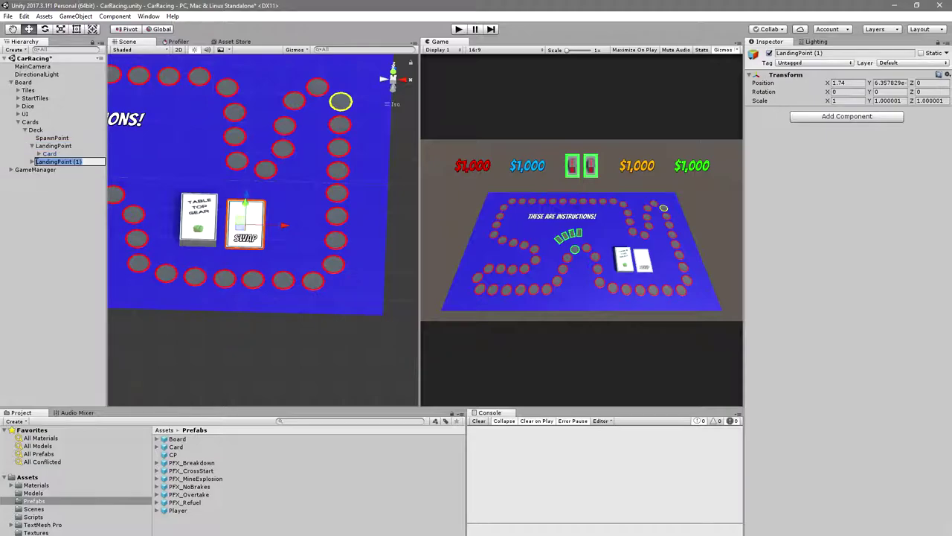
{"action": "type", "text": "InventoryPoint"}
{"action": "key", "text": "Return"}
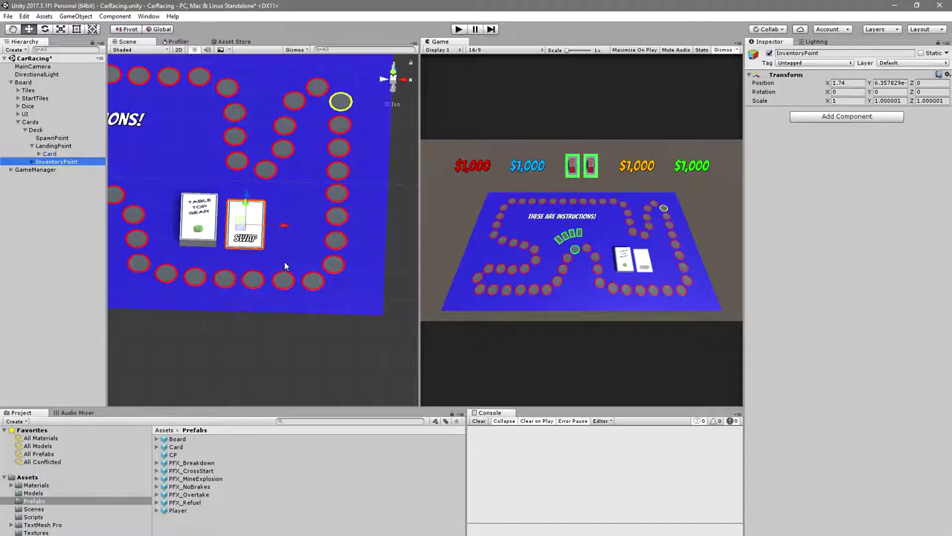
{"action": "left_click_drag", "start_coordinate": [282, 225], "coordinate": [331, 238]}
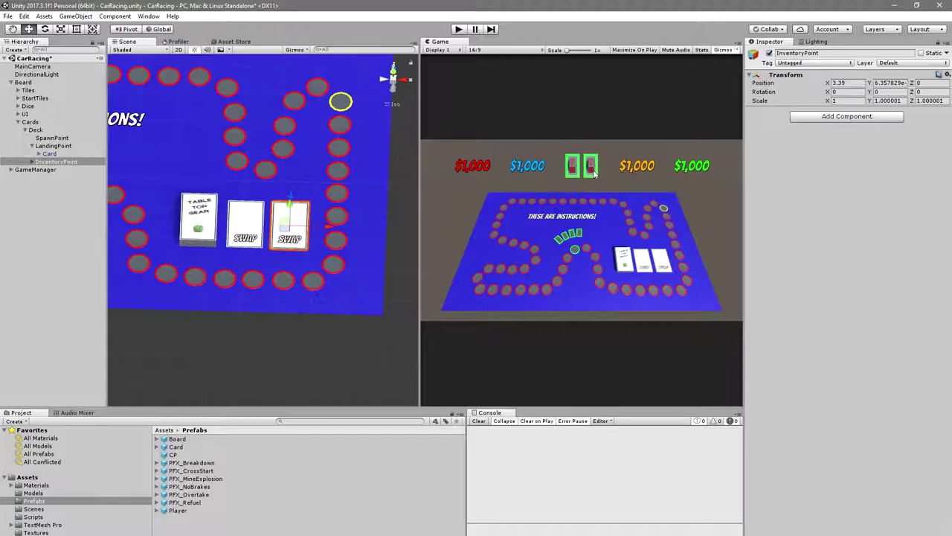
{"action": "left_click", "coordinate": [898, 82]}
{"action": "type", "text": "0"}
{"action": "left_click", "coordinate": [855, 81]}
{"action": "type", "text": "3"}
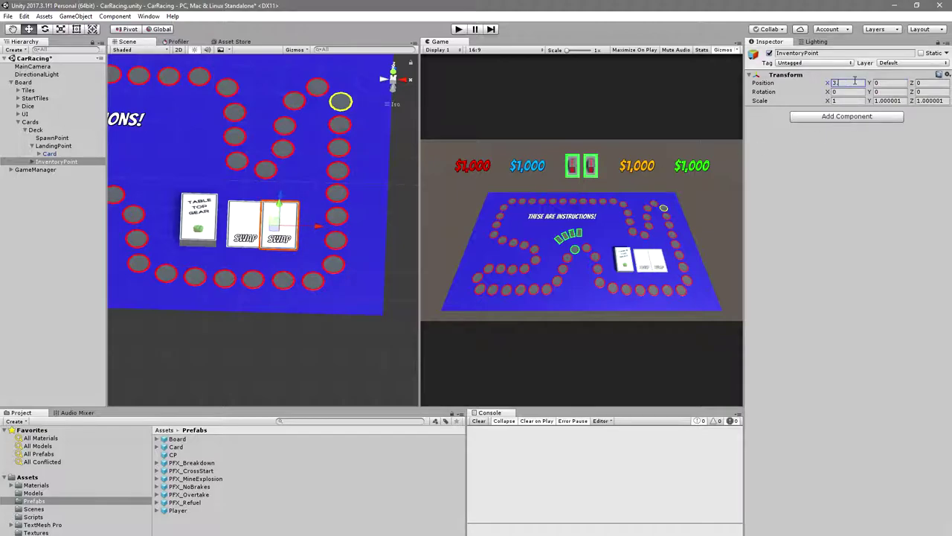
{"action": "type", "text": ".2"}
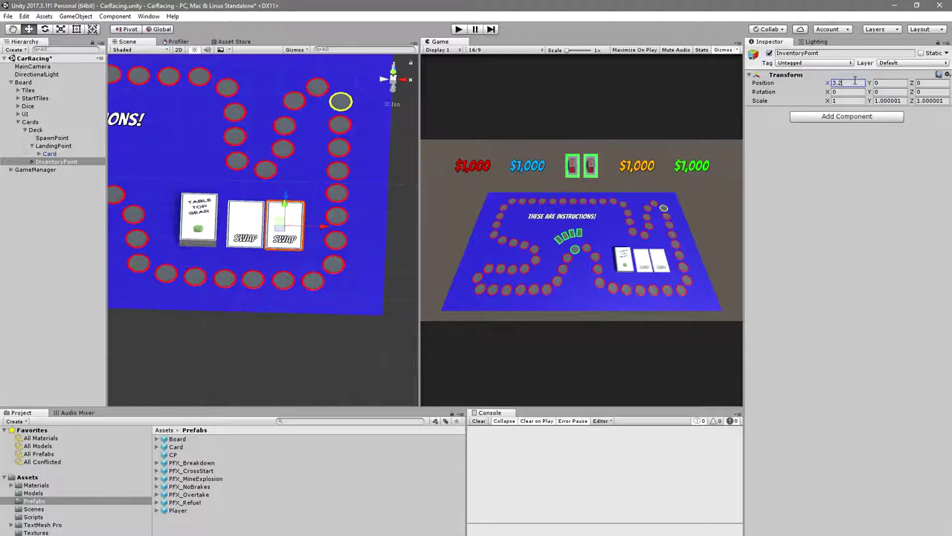
- Set LandingPoint to Position X 1.6 with Scale Y and Z of 1
{"action": "left_click", "coordinate": [64, 147]}
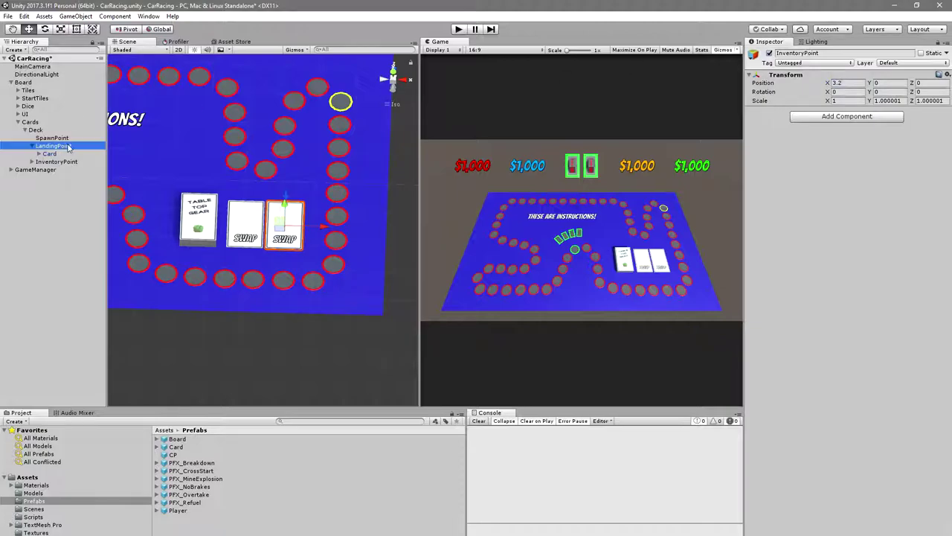
{"action": "left_click", "coordinate": [850, 82]}
{"action": "type", "text": "1.6"}
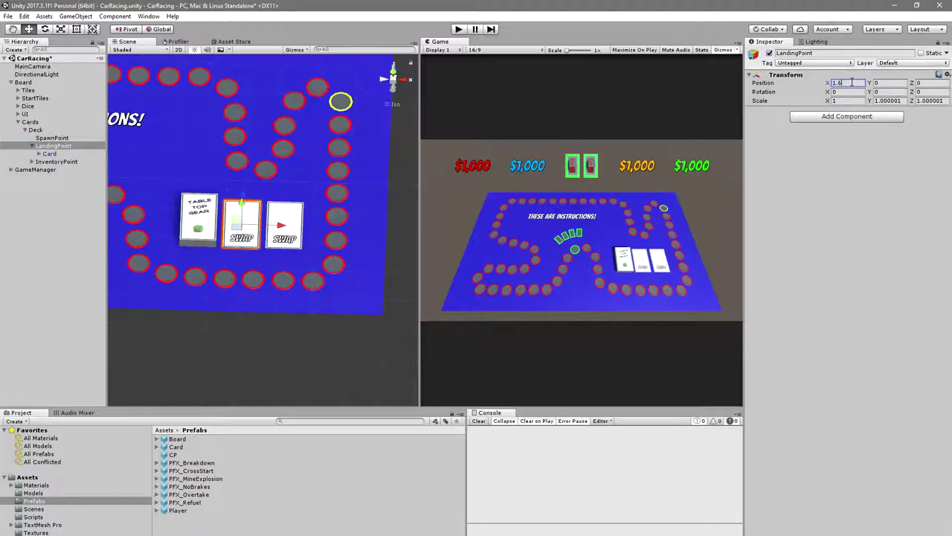
{"action": "left_click", "coordinate": [903, 99]}
{"action": "type", "text": "1"}
{"action": "left_click", "coordinate": [943, 100]}
{"action": "type", "text": "1"}
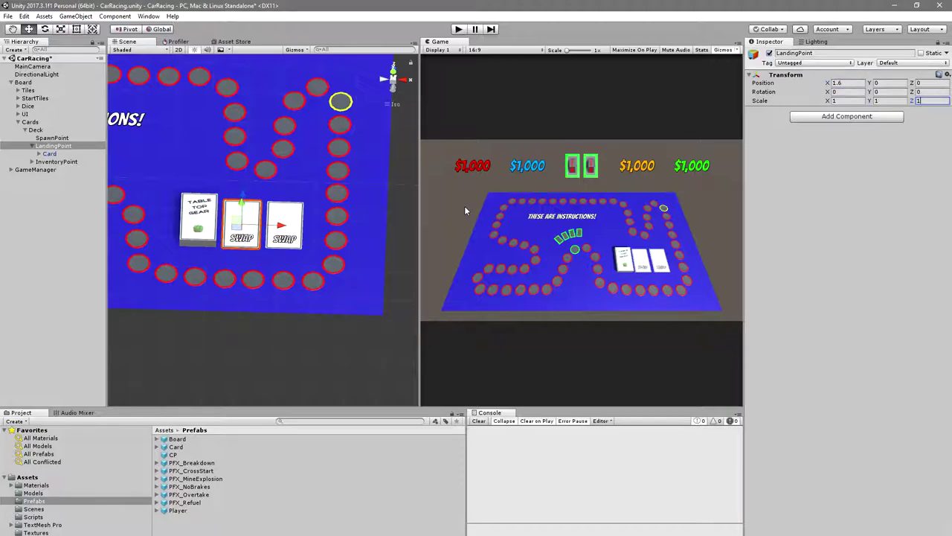
{"action": "scroll", "coordinate": [315, 287], "scroll_direction": "up", "scroll_amount": 3}
{"action": "scroll", "coordinate": [315, 287], "scroll_direction": "up", "scroll_amount": 2}
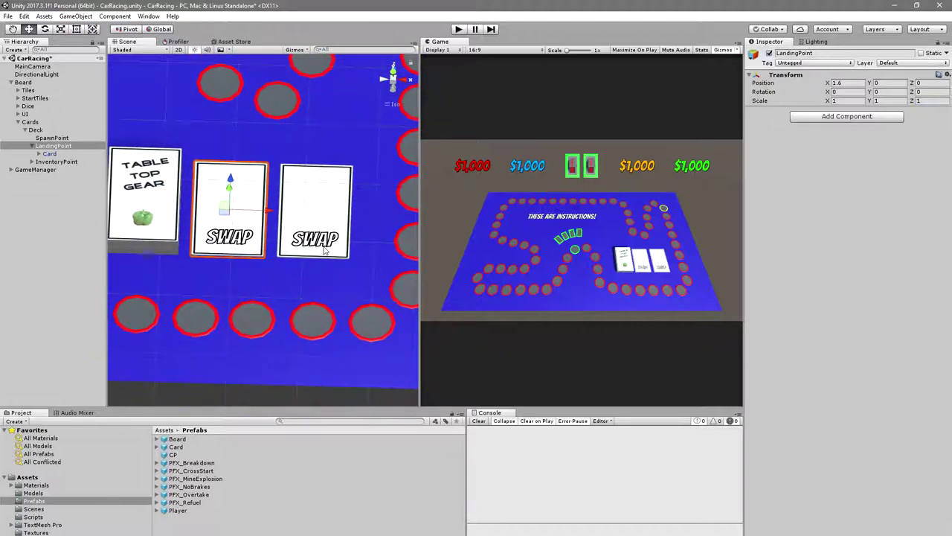
- Maximize the Game view to preview the deck and both SWAP cards
{"action": "left_click", "coordinate": [738, 46]}
{"action": "left_click", "coordinate": [766, 82]}
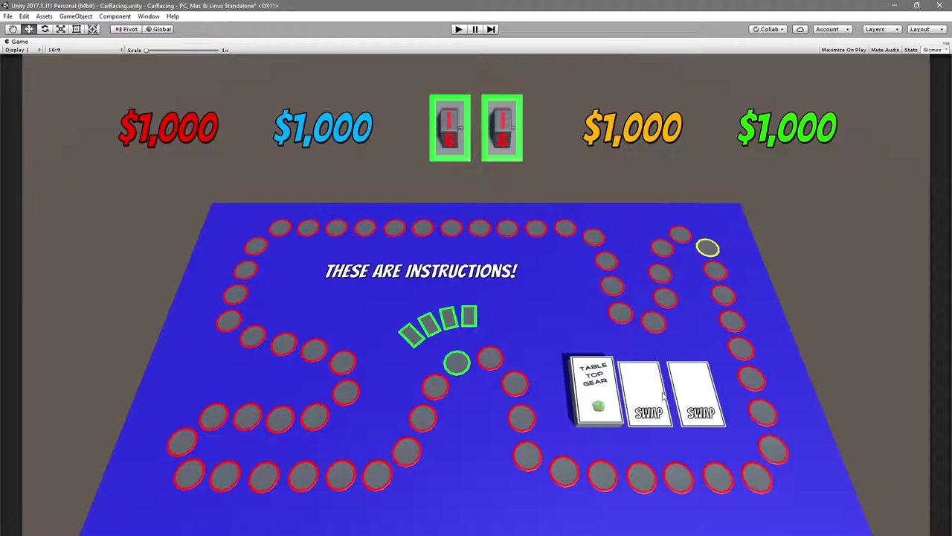
- Un-maximize the Game view and save the CarRacing scene with Ctrl+S
{"action": "left_click", "coordinate": [946, 43]}
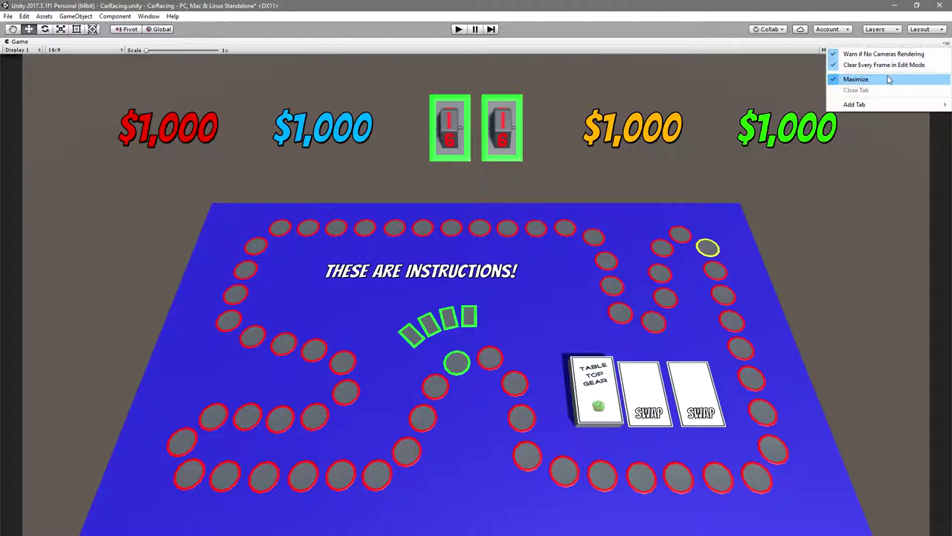
{"action": "left_click", "coordinate": [856, 77]}
{"action": "left_click_drag", "start_coordinate": [260, 246], "coordinate": [263, 214]}
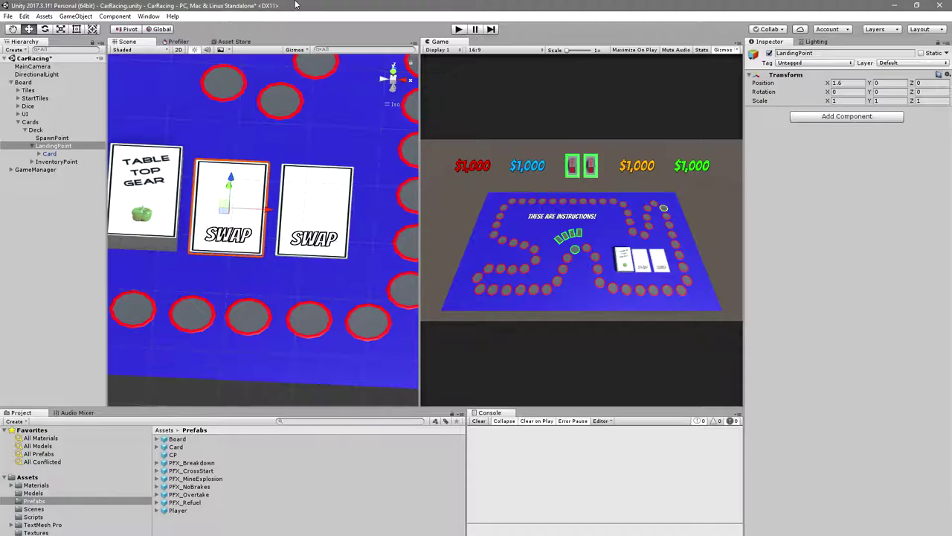
{"action": "key", "text": "ctrl+s"}
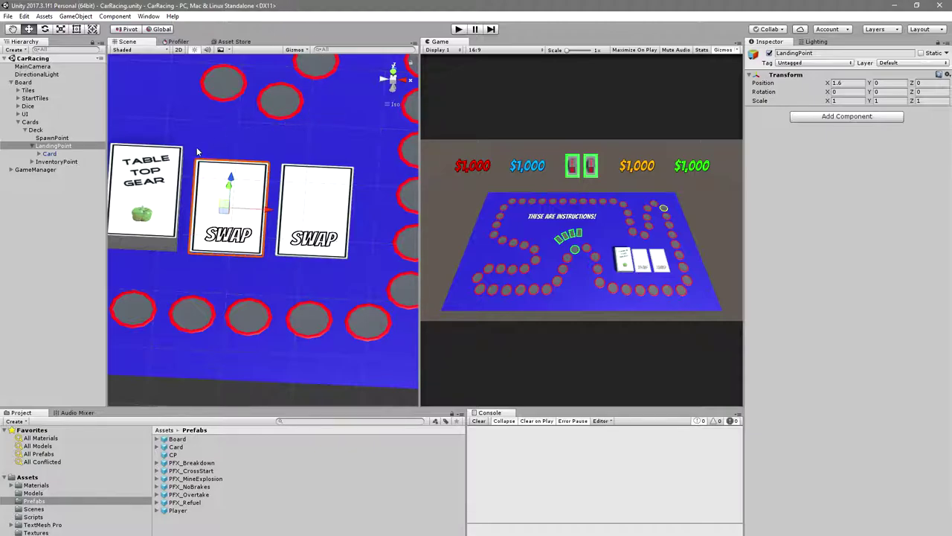